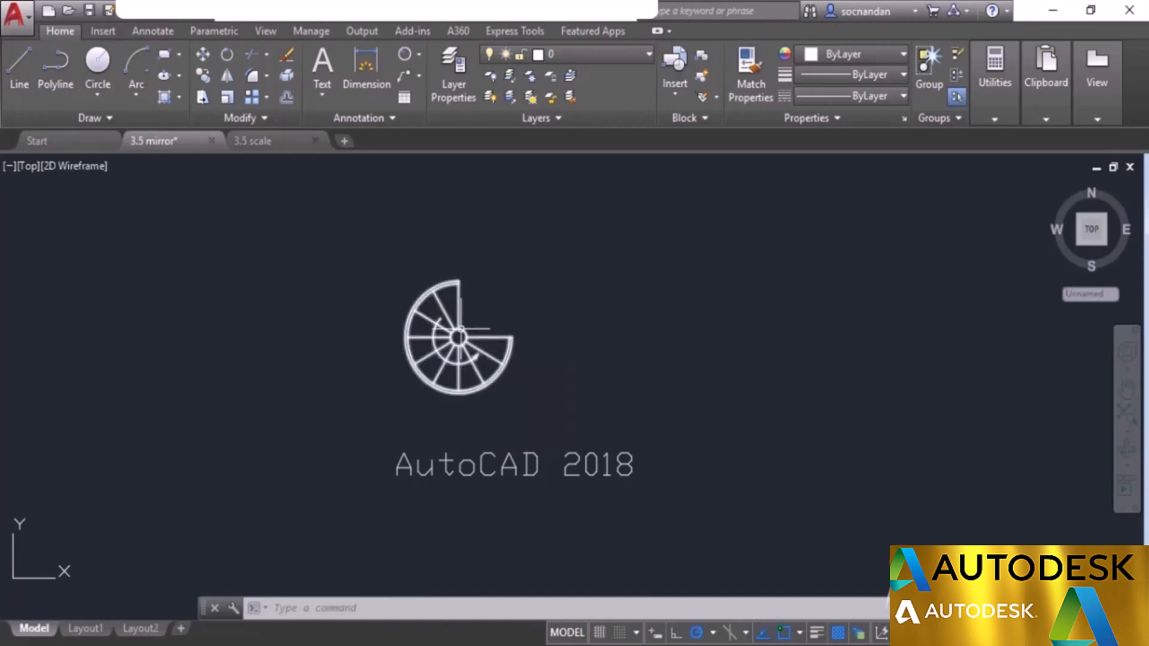
Step: Mirror the spiral staircase across a vertical line just to its right, keeping the source object
click(228, 77)
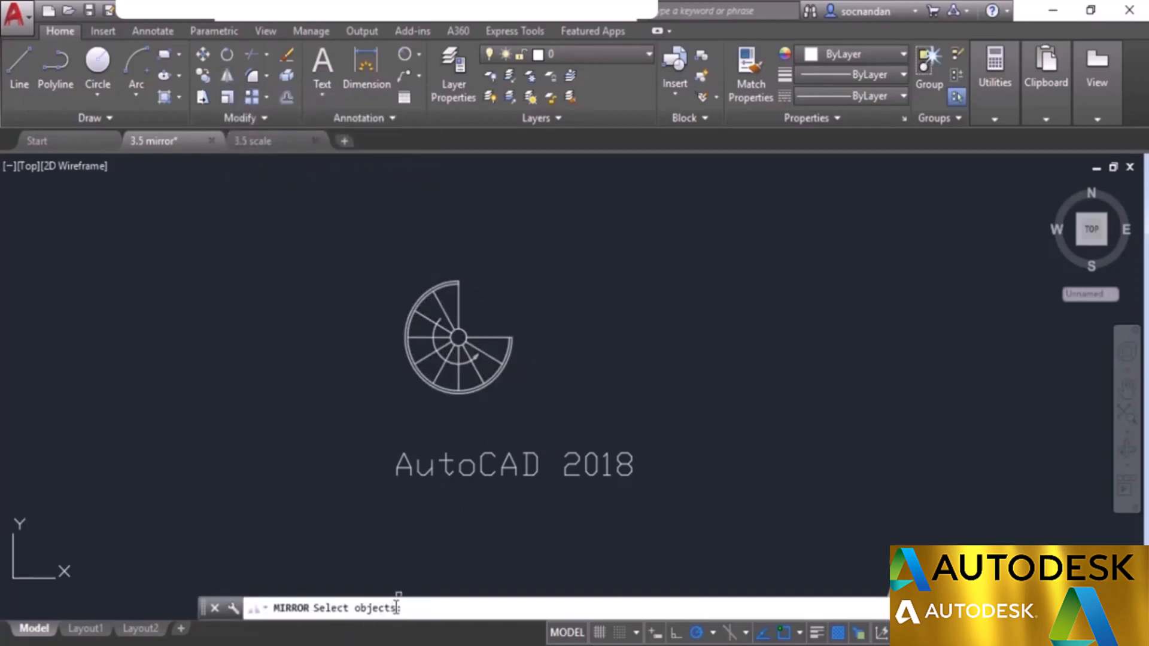
click(446, 330)
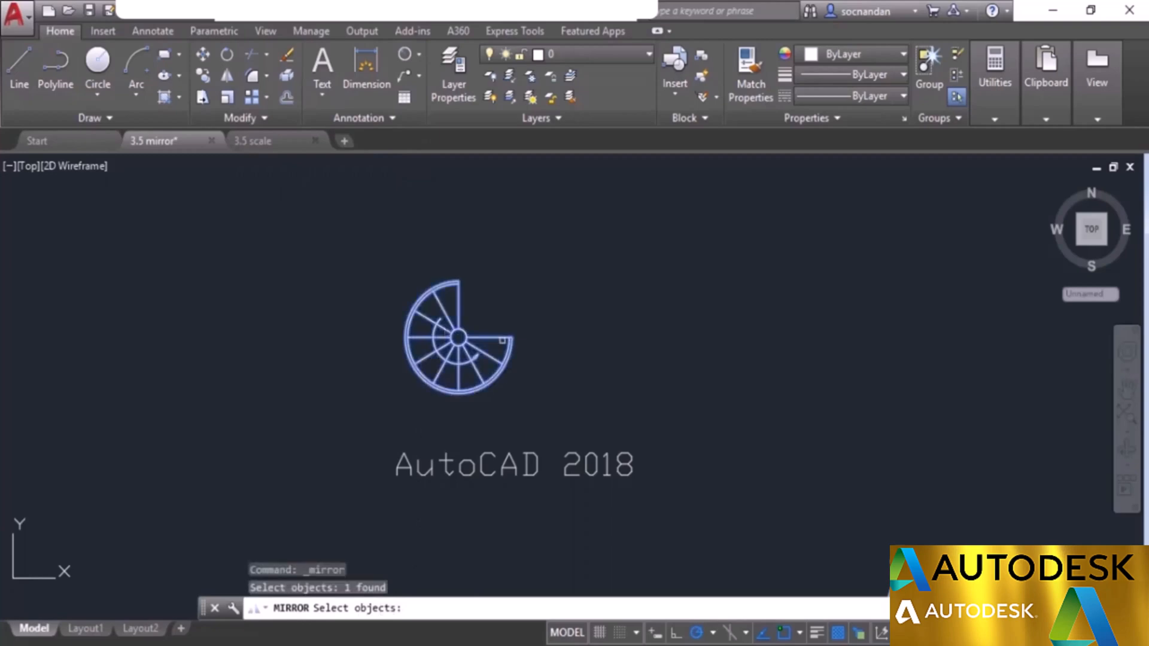
key(Return)
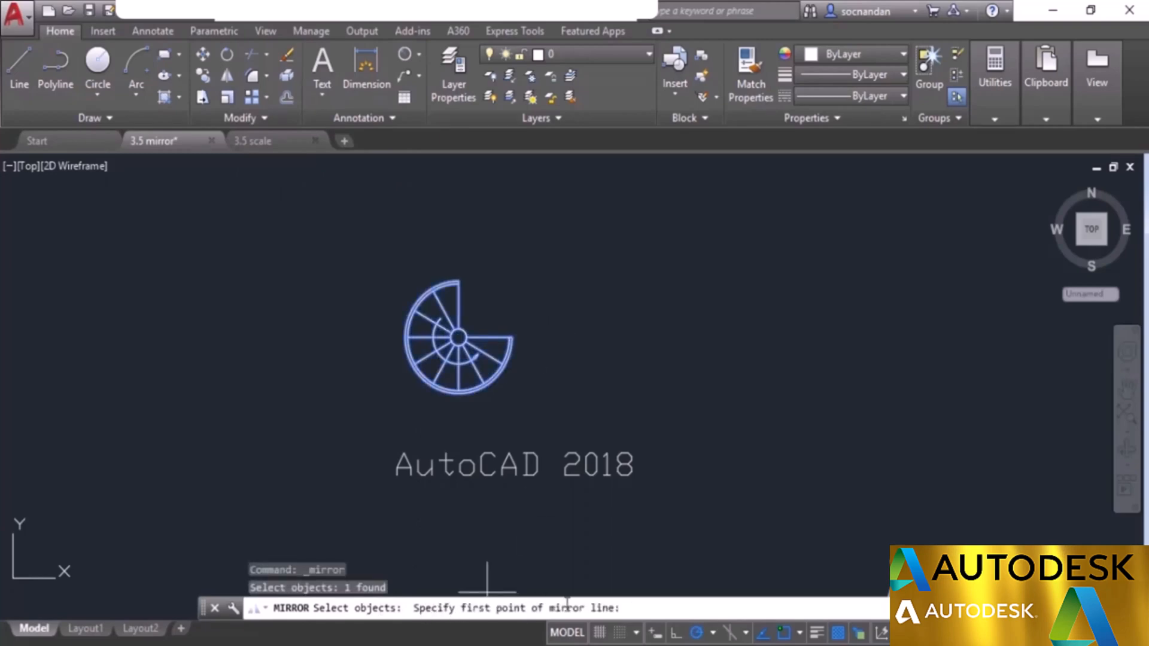
click(551, 262)
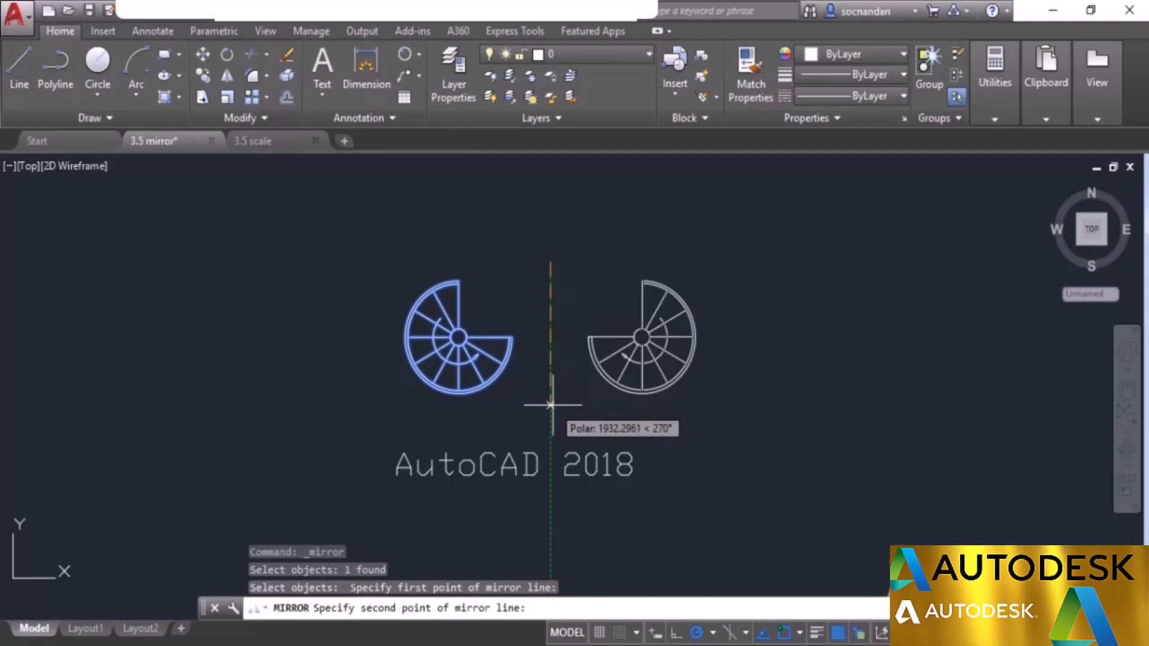
click(550, 405)
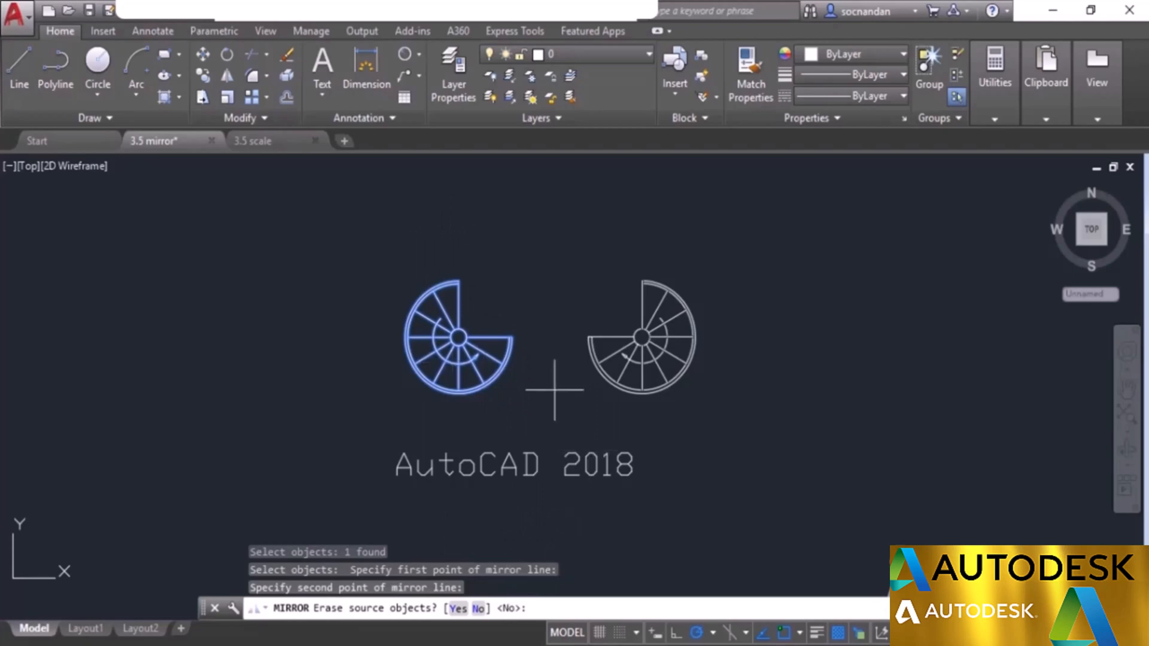
key(Return)
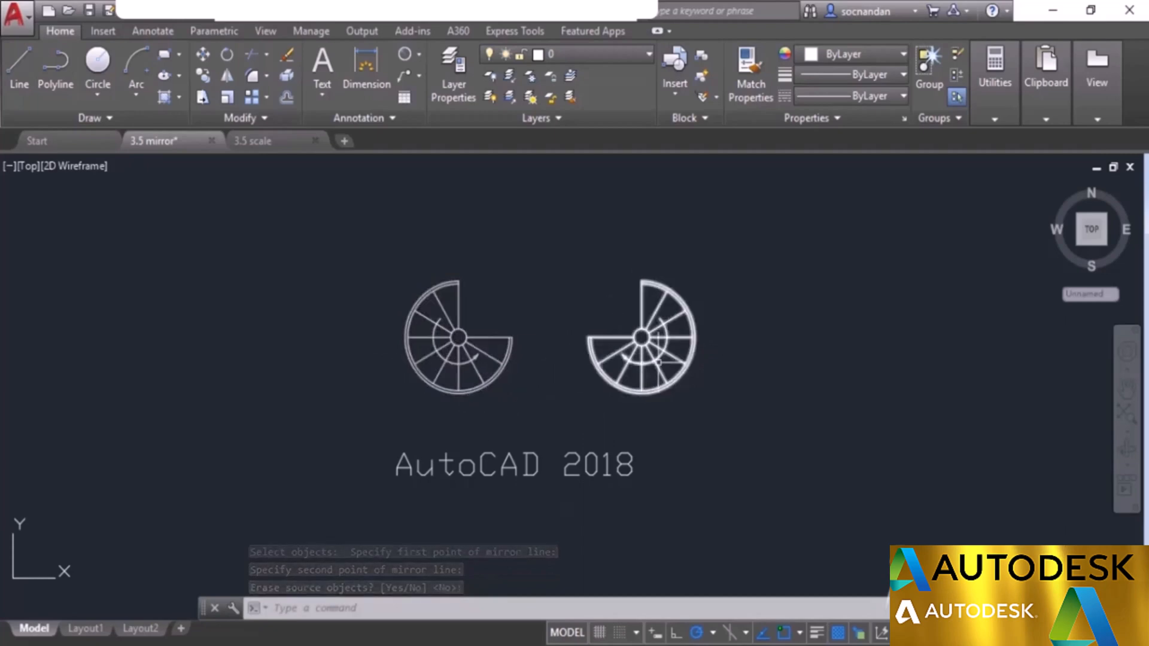
Step: Mirror both spiral staircases across a horizontal line above them, keeping the source objects
middle_drag(565, 296, 566, 376)
click(227, 77)
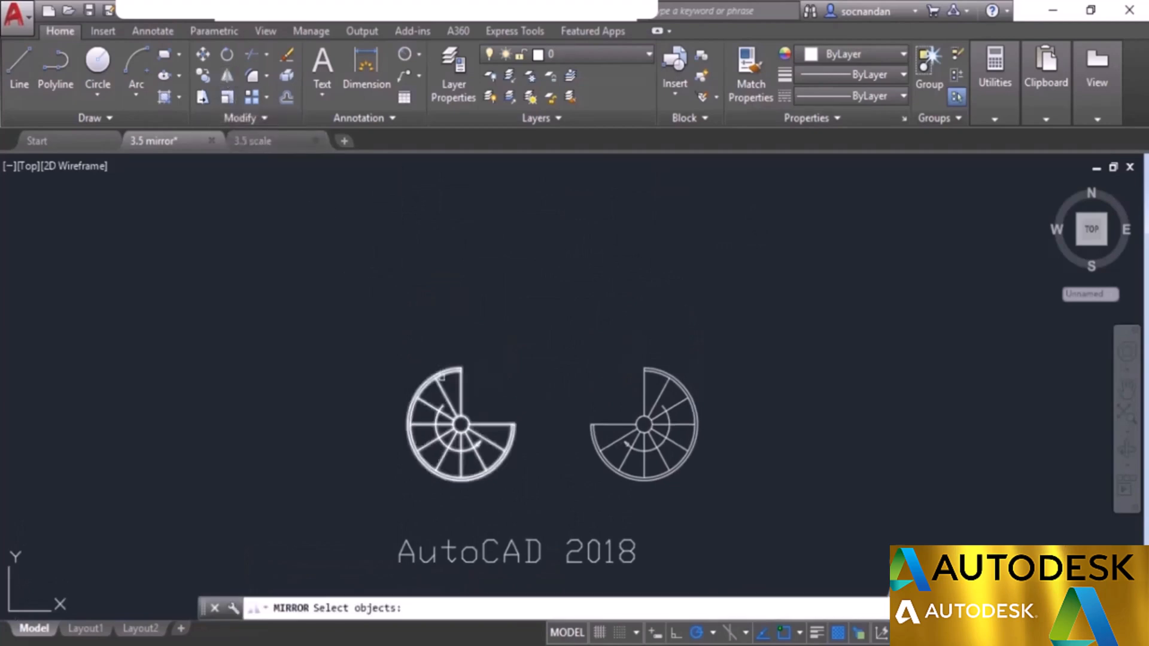
click(444, 378)
click(656, 380)
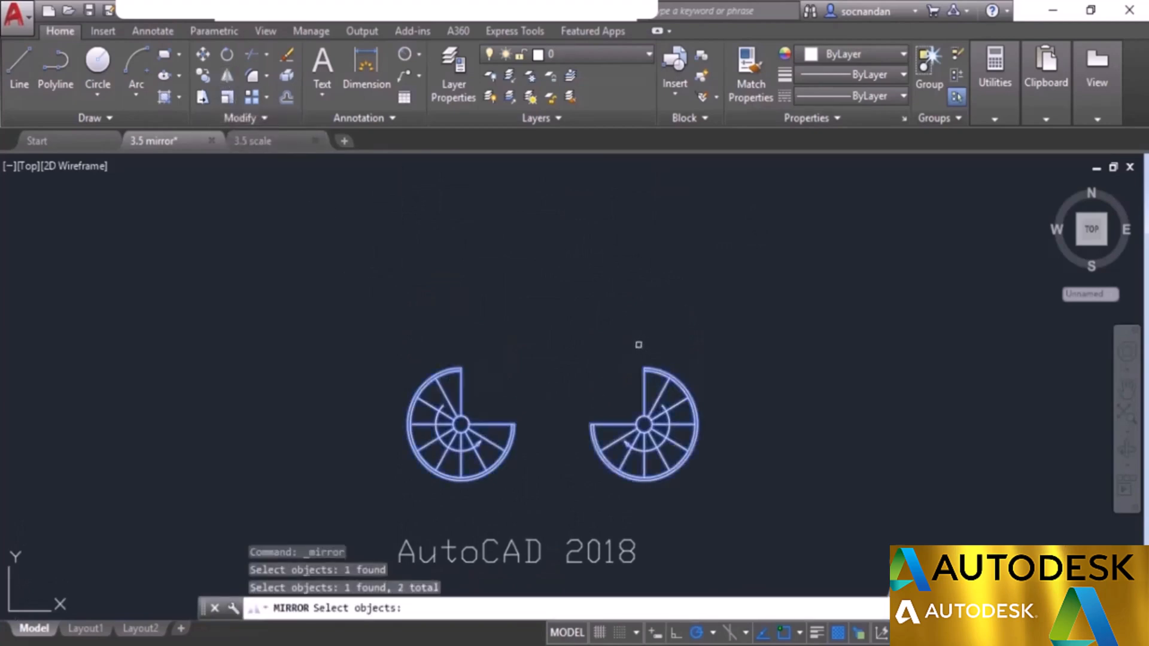
key(Return)
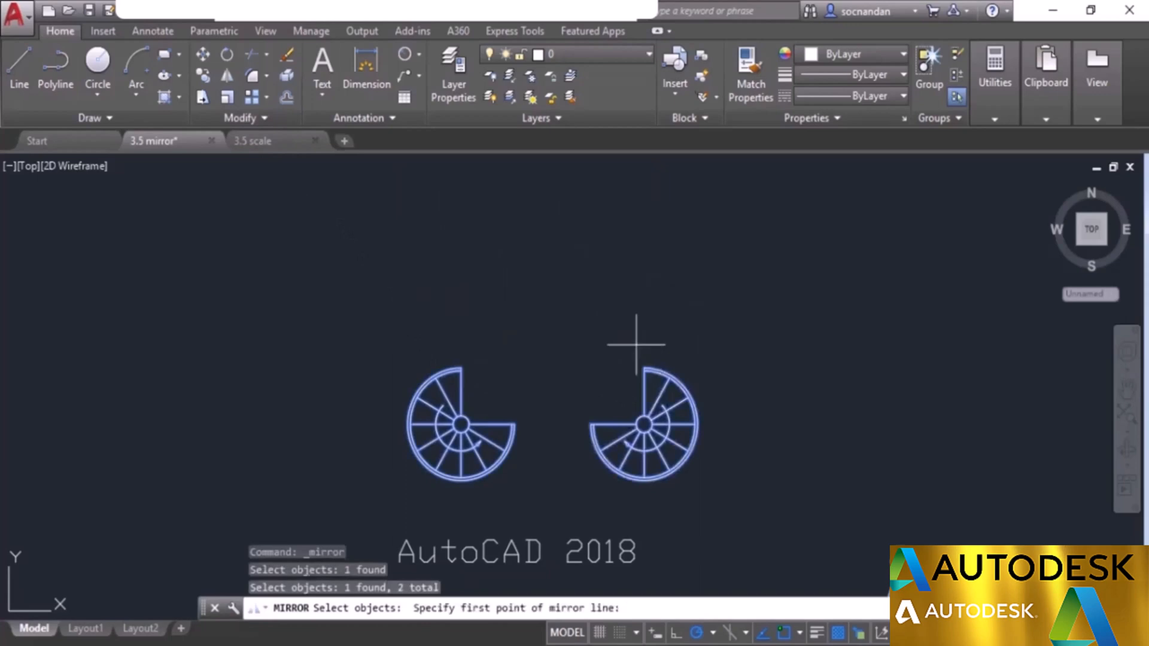
click(406, 318)
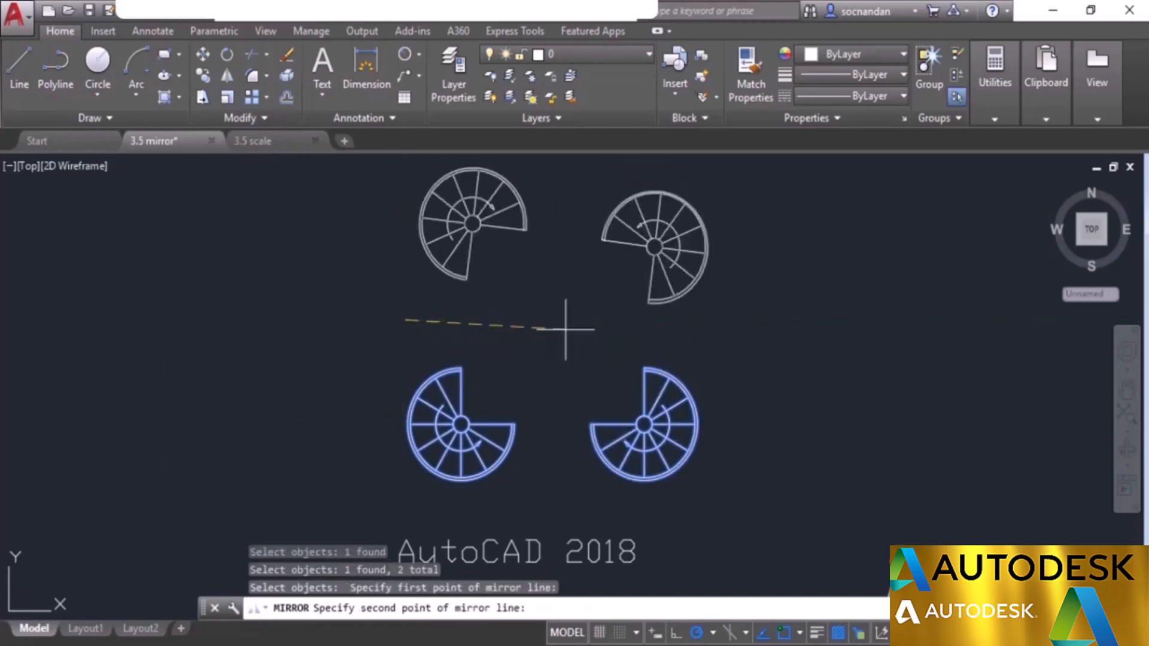
click(689, 320)
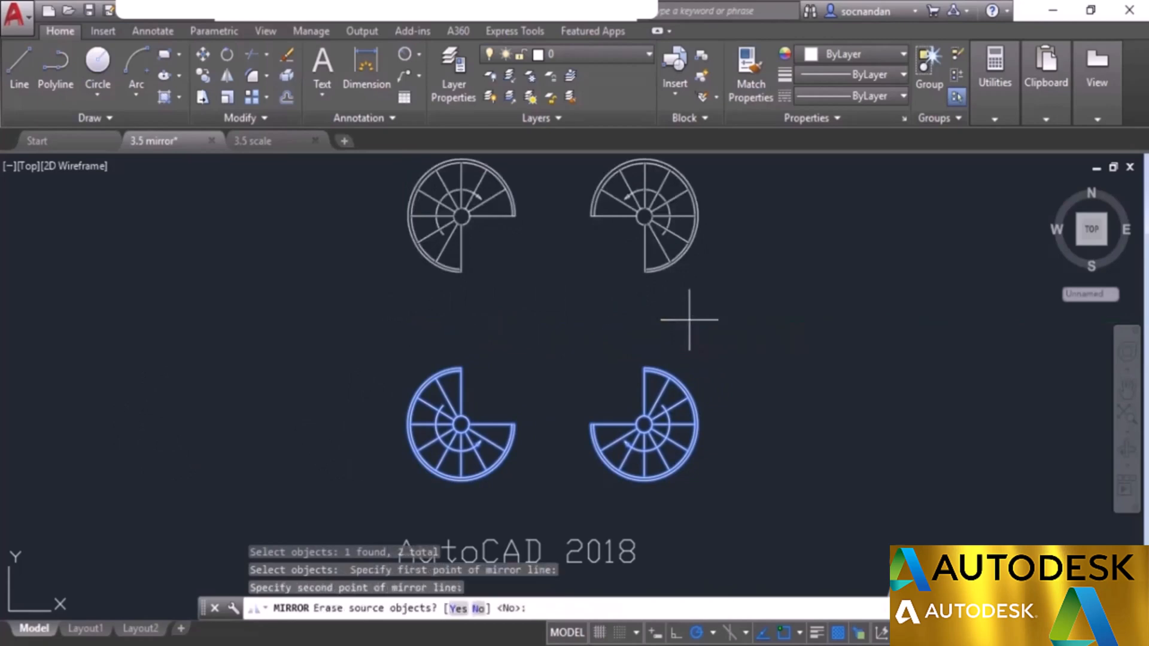
key(Return)
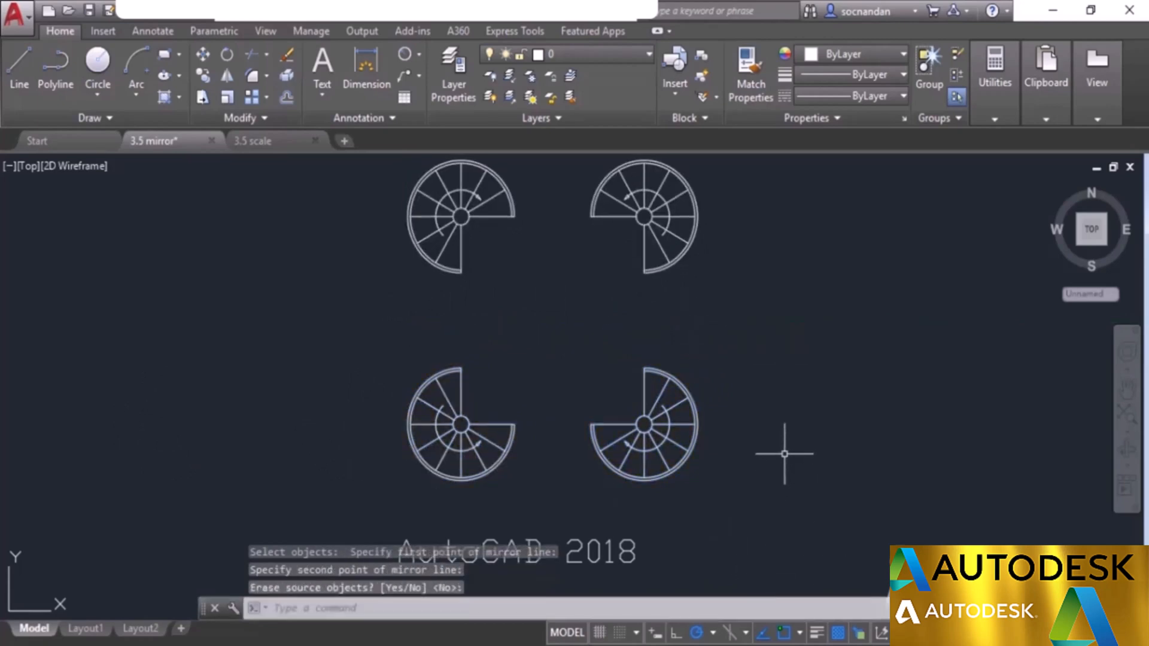
Step: Mirror all four staircases across a vertical line to their right, erasing the source objects
scroll(761, 401, down, 2)
middle_drag(777, 412, 579, 417)
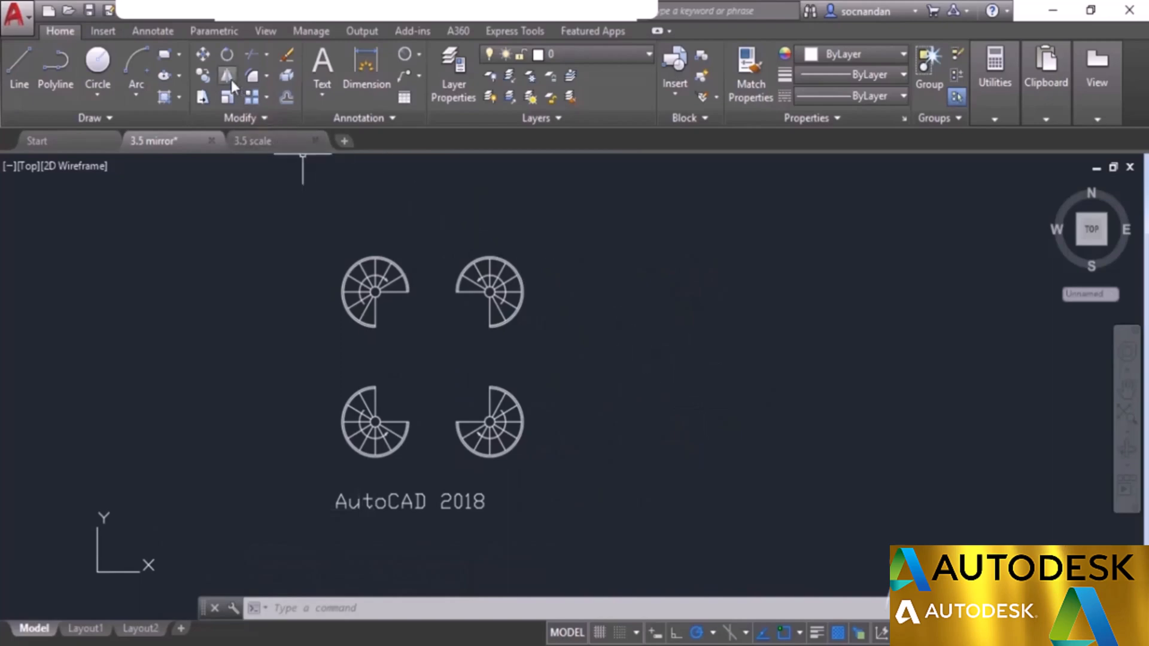
click(231, 80)
click(531, 485)
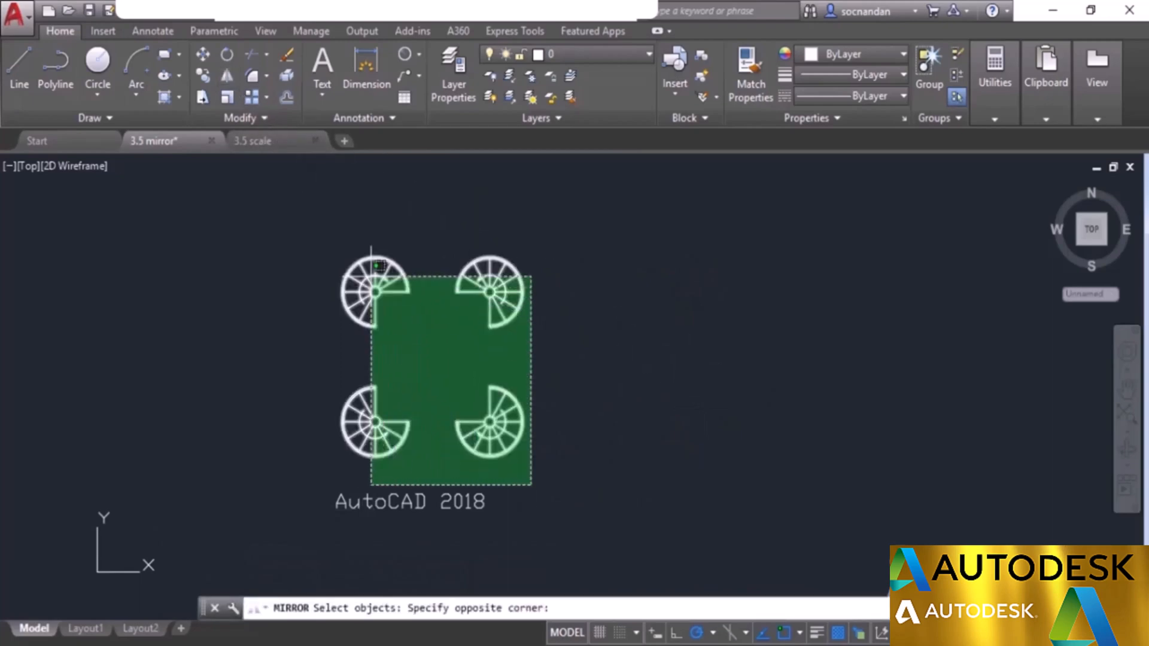
click(356, 261)
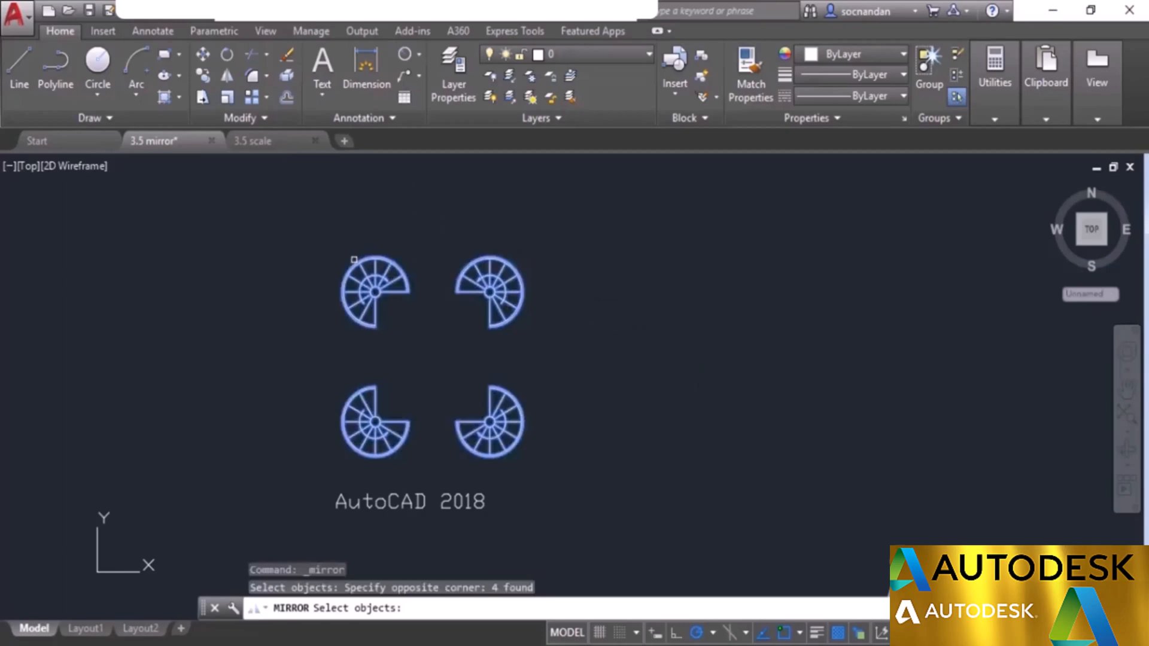
key(Return)
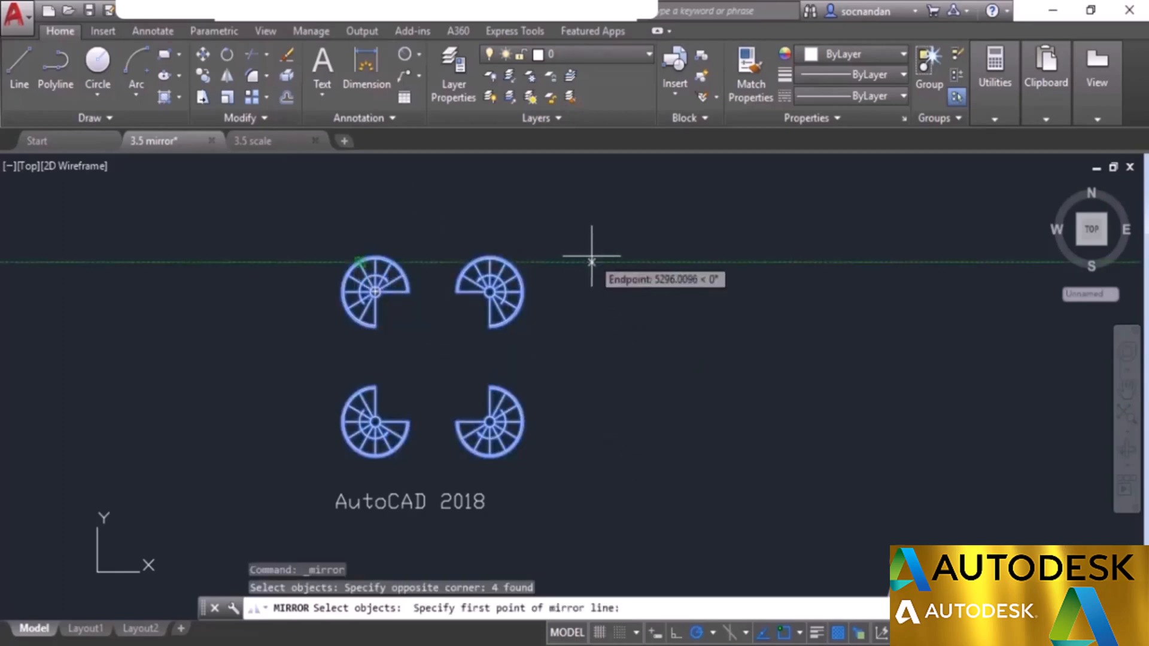
click(592, 262)
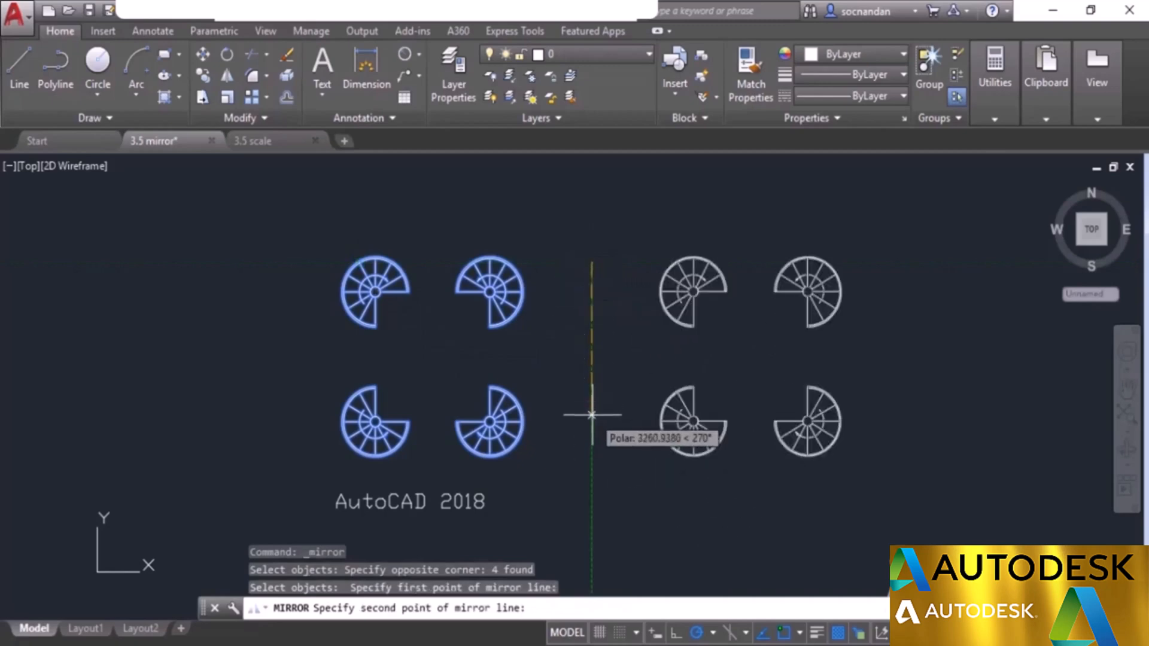
click(591, 449)
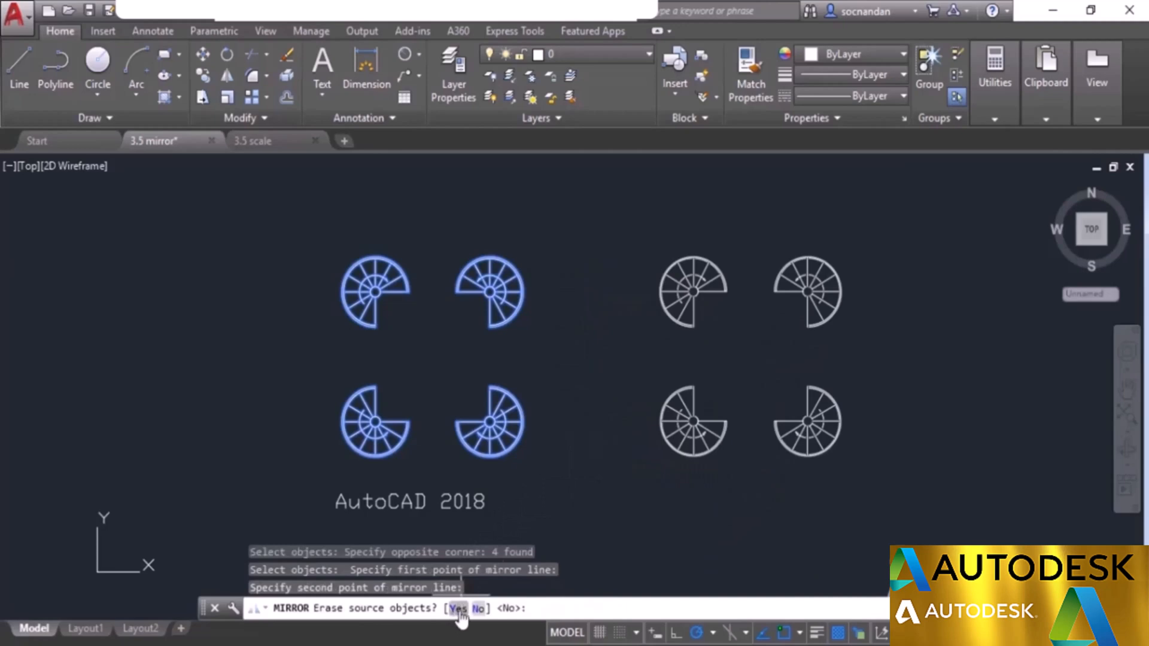
click(459, 608)
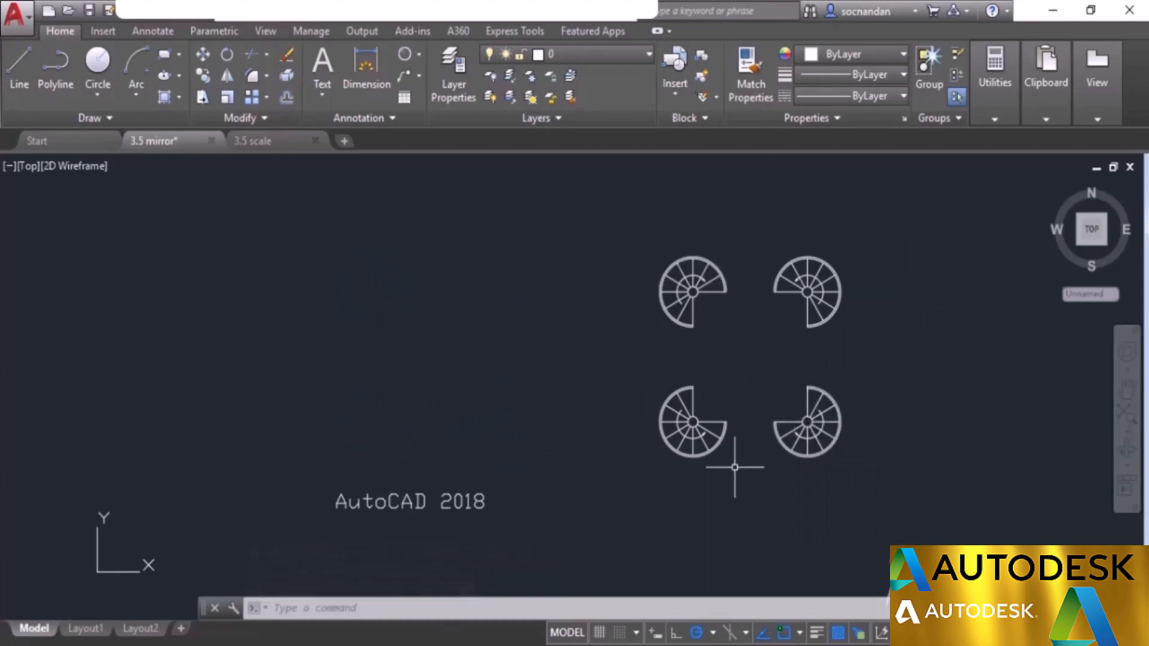
Step: Undo the three staircase mirror operations
key(ctrl+z)
key(ctrl+z)
key(ctrl+z)
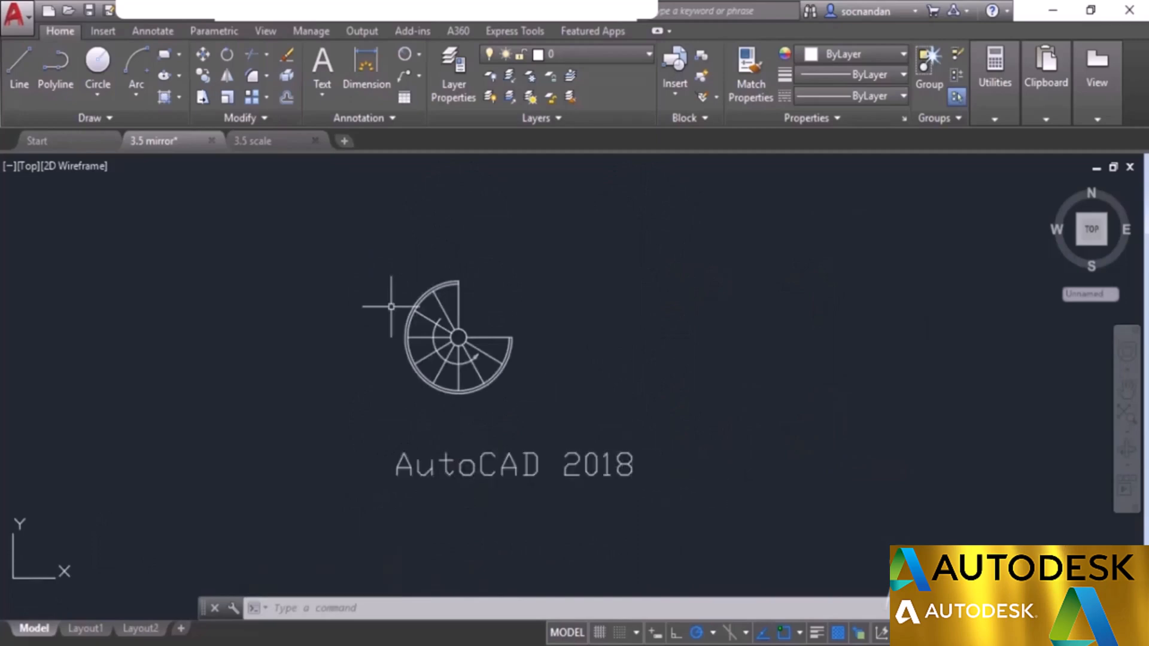
Step: Mirror the "AutoCAD 2018" text across a vertical line just past its right end, keeping the original text
click(231, 77)
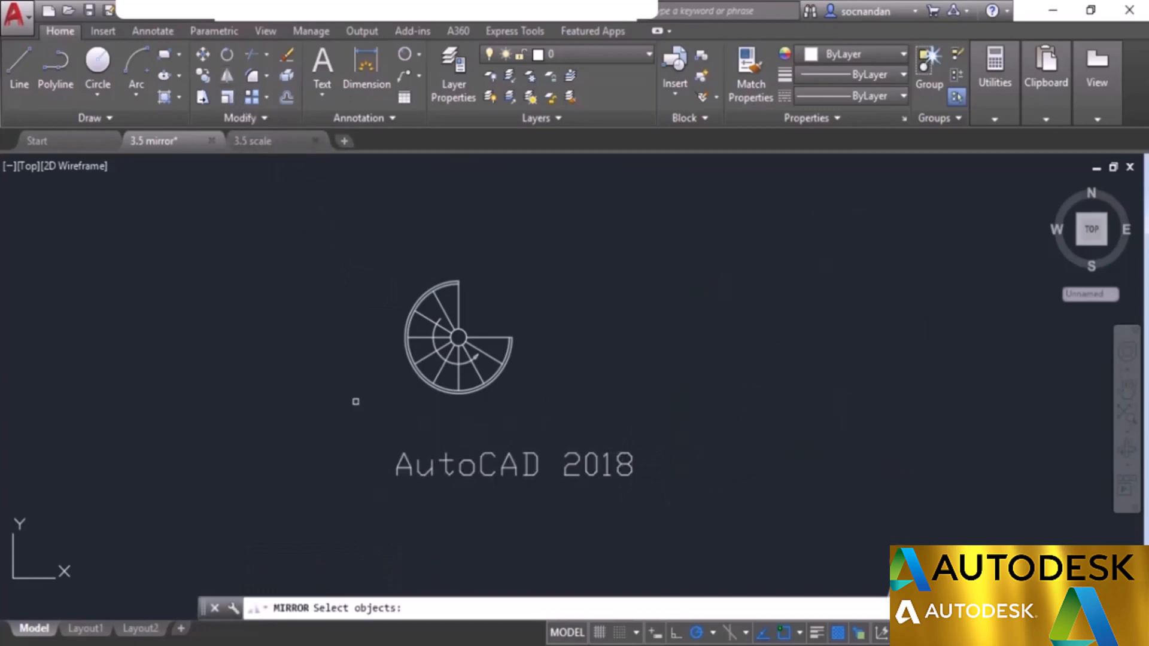
click(422, 470)
key(Return)
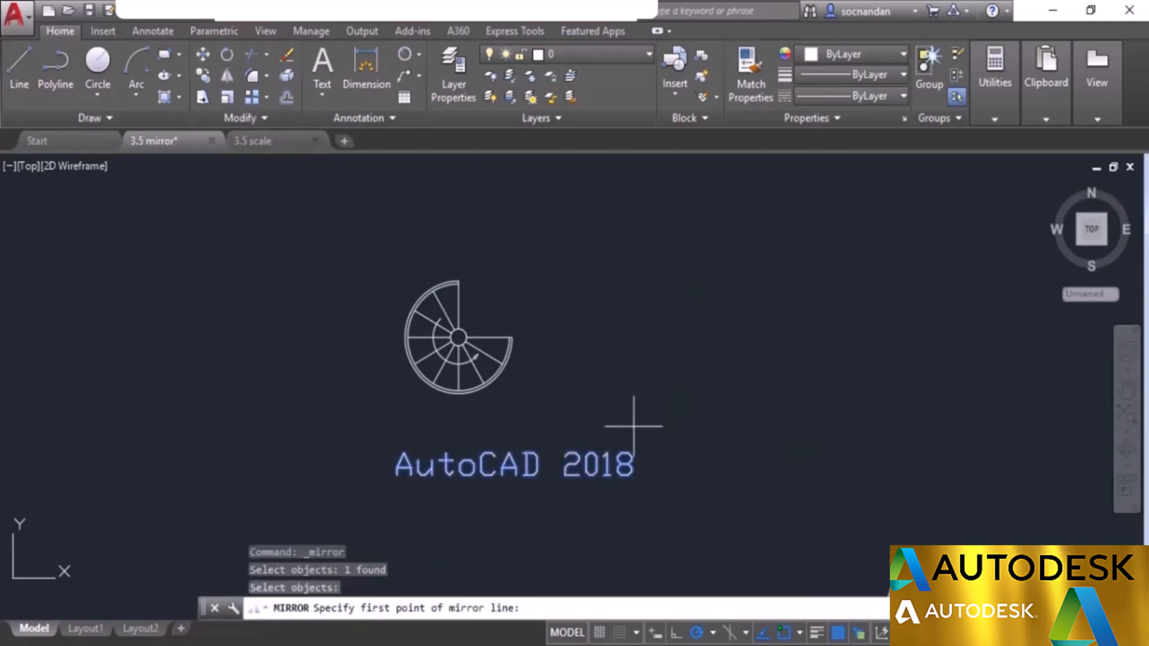
click(668, 473)
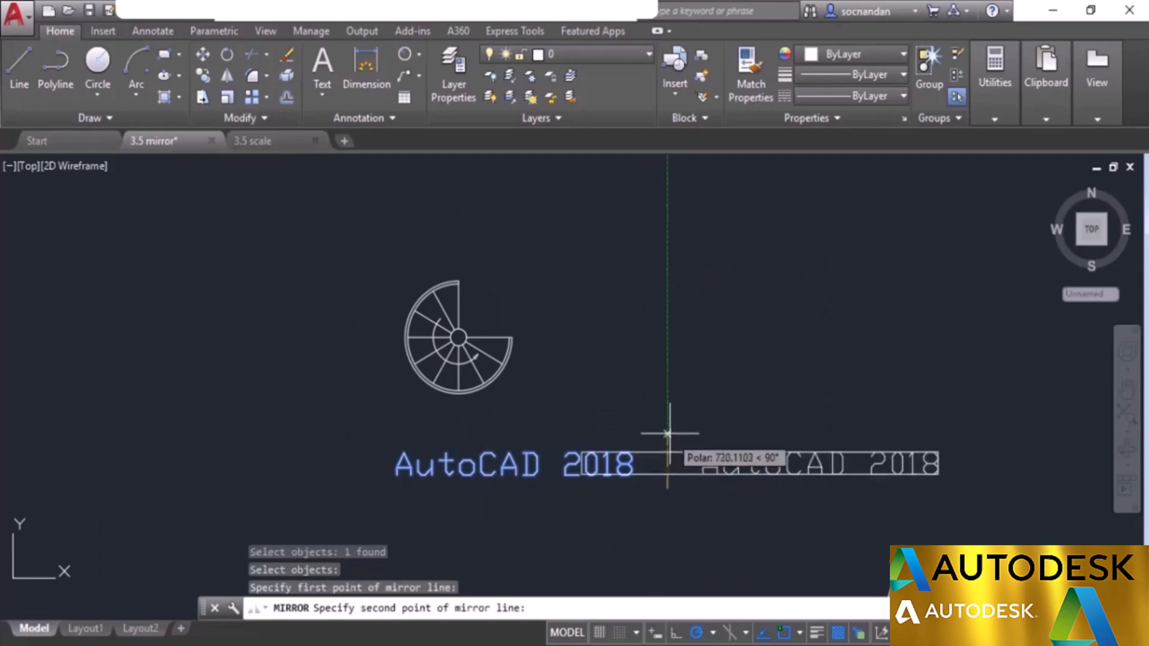
click(671, 411)
key(Return)
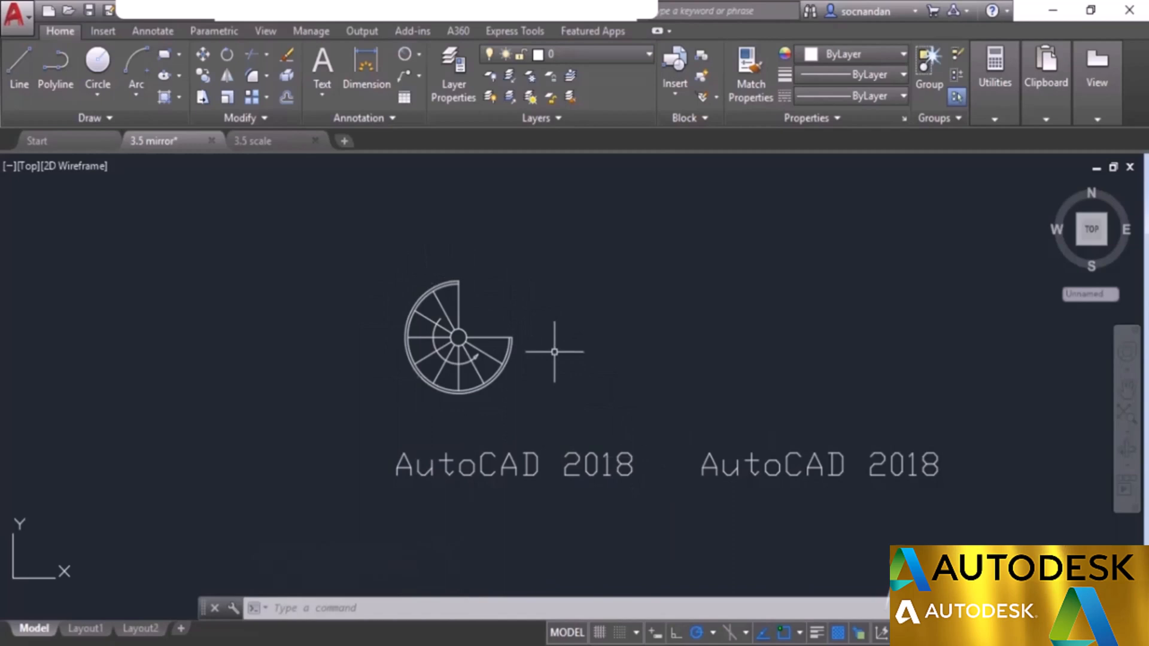
Step: Copy the original "AutoCAD 2018" text straight down to just below itself
middle_drag(684, 505, 592, 521)
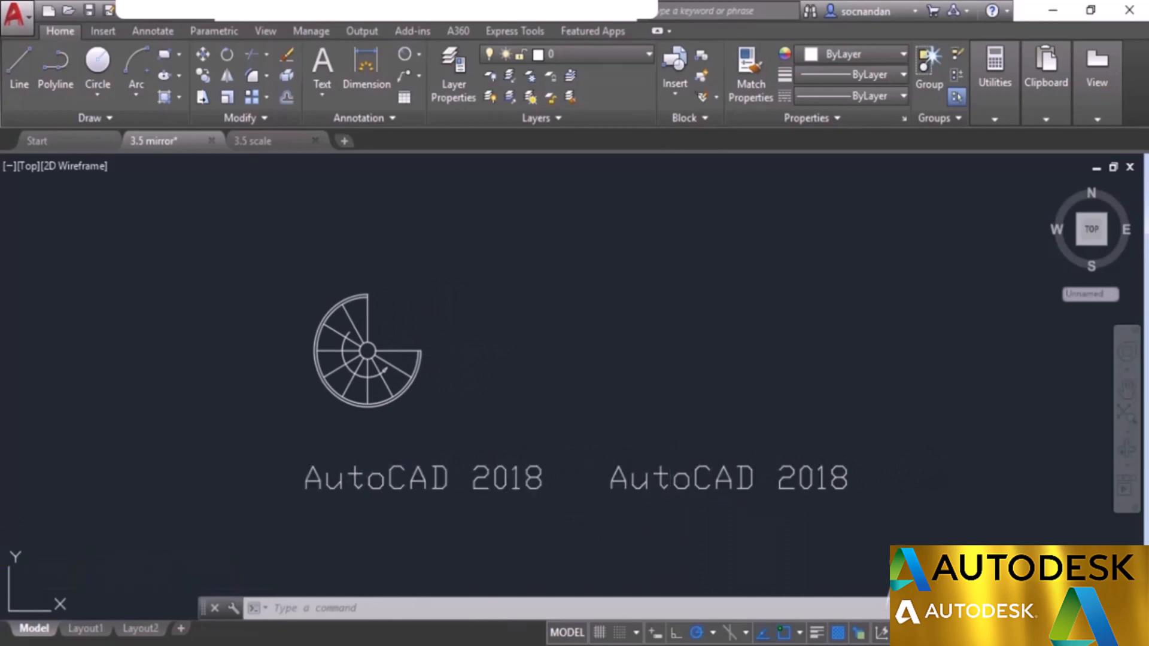
click(532, 465)
click(203, 75)
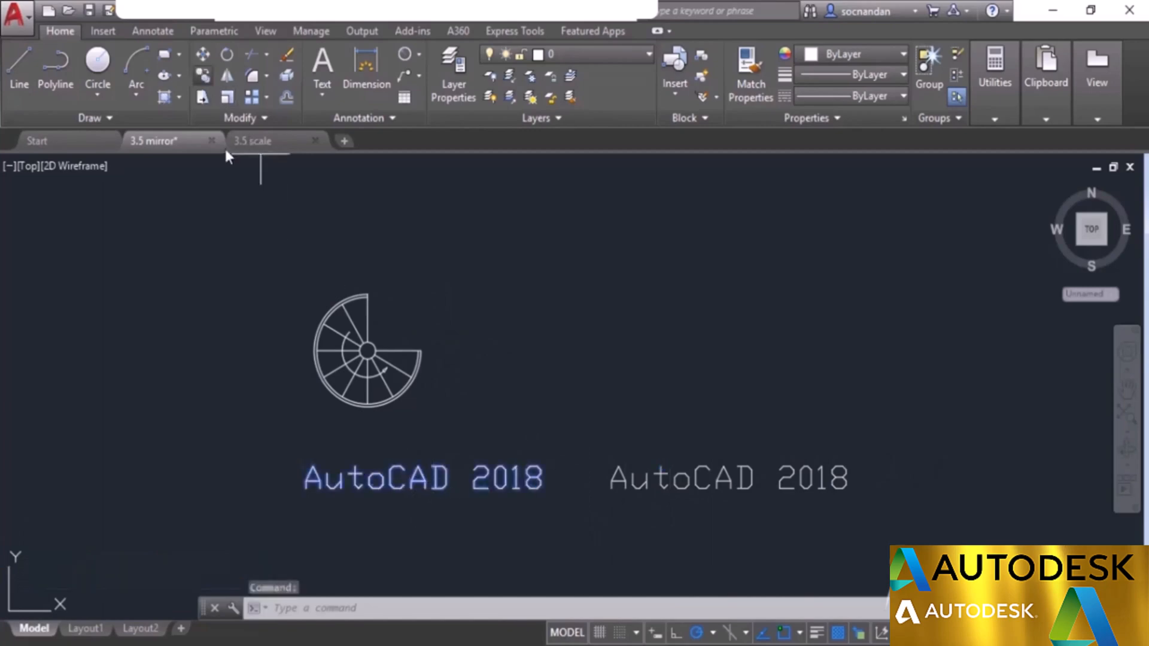
click(508, 442)
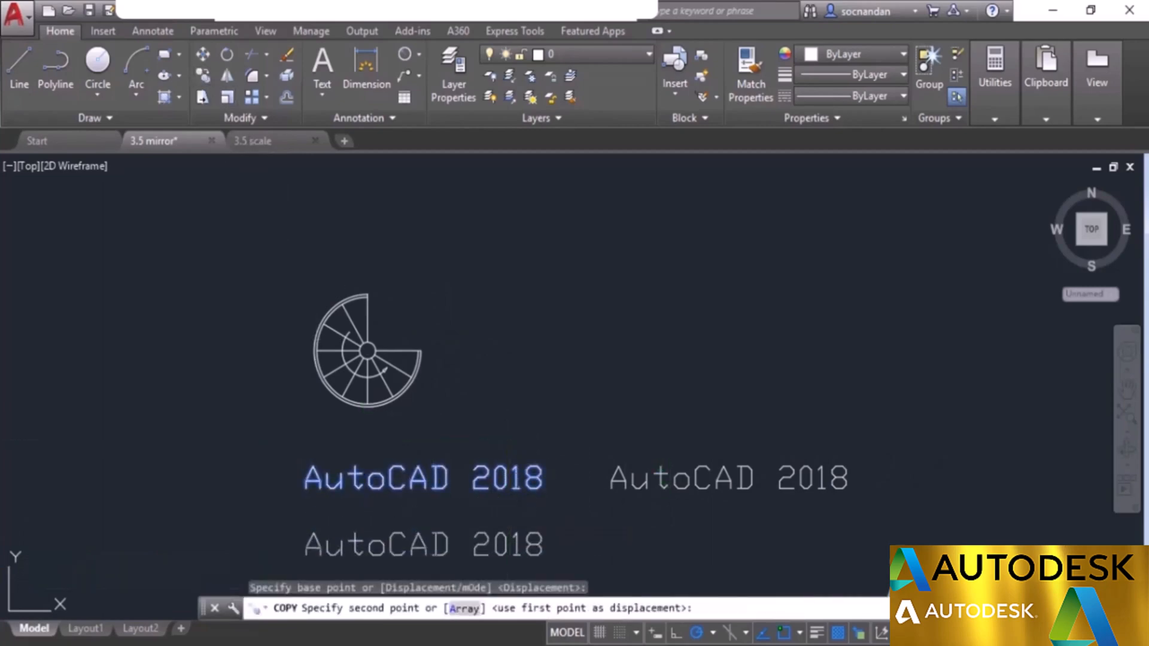
click(527, 511)
middle_drag(610, 536, 592, 429)
key(Escape)
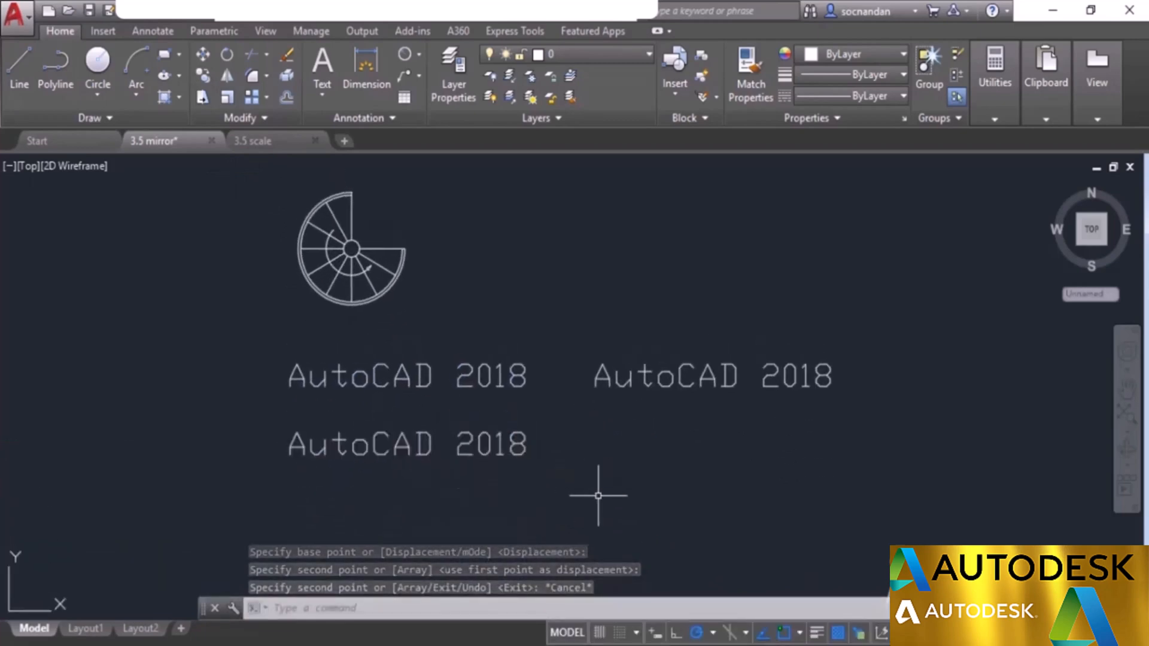
Step: Set the MIRRTEXT system variable to 1
text(mi)
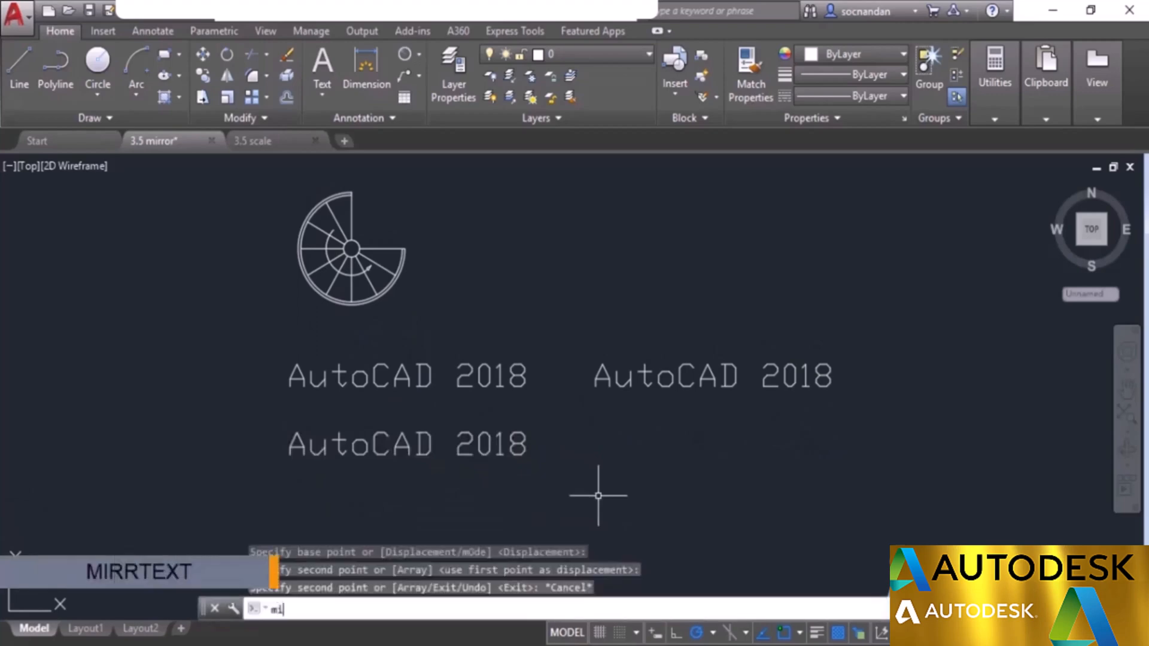
text(rrte)
key(Return)
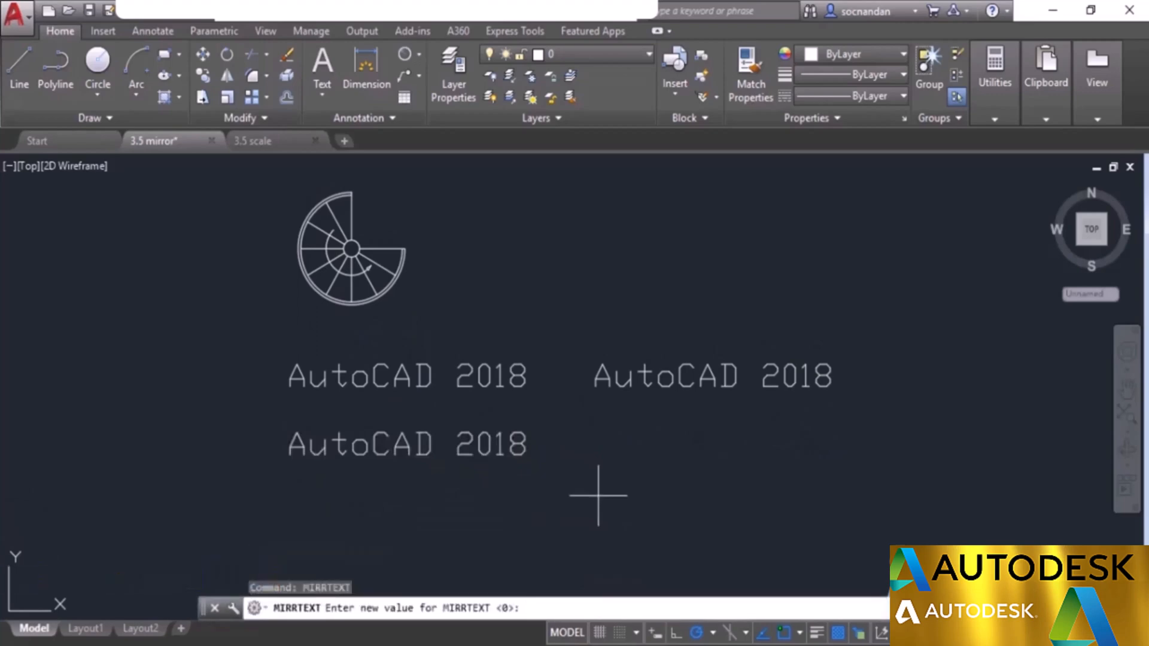
text(1)
key(Return)
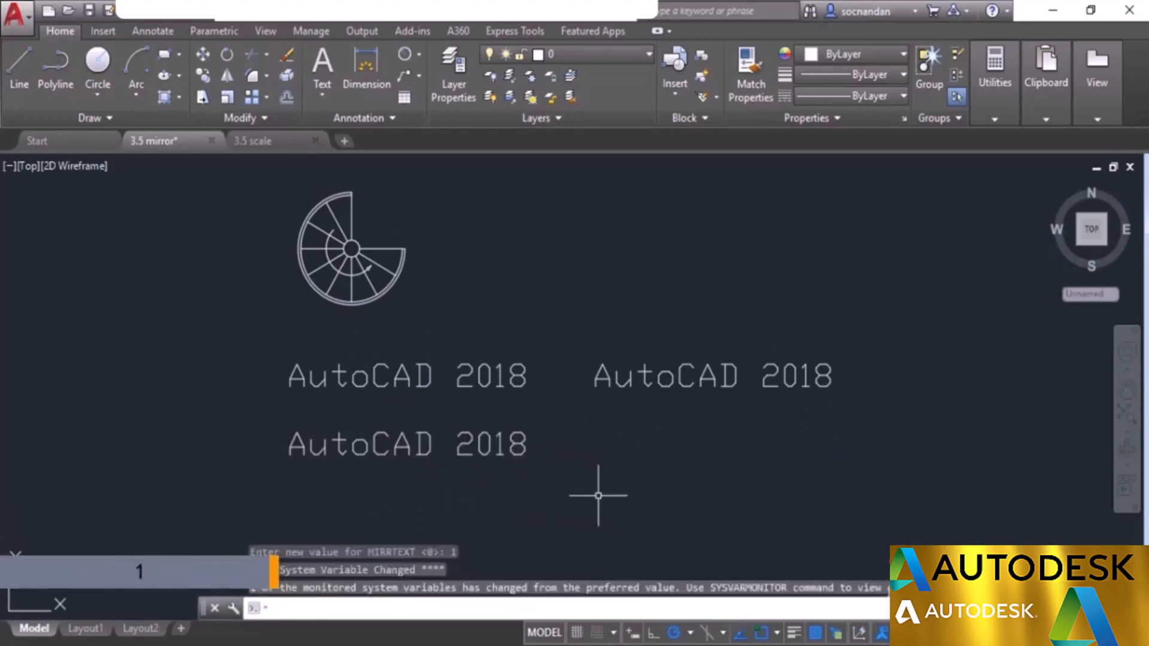
Step: Mirror the lower "AutoCAD 2018" text across a near-vertical line just past its right end, keeping the source text
click(228, 76)
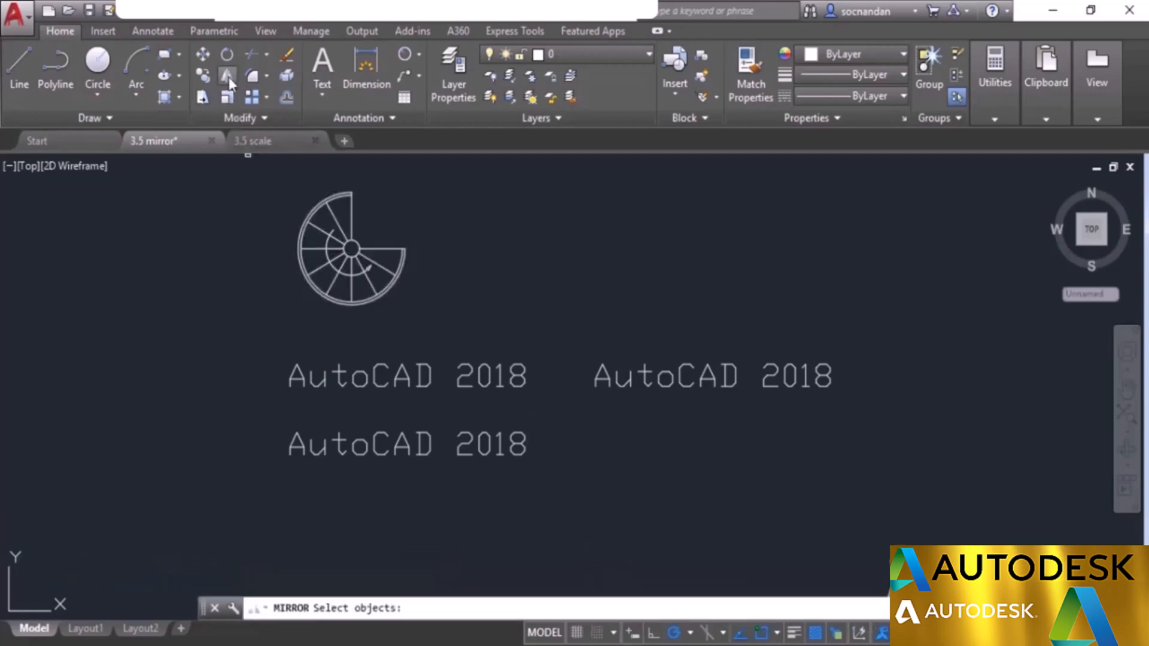
click(403, 448)
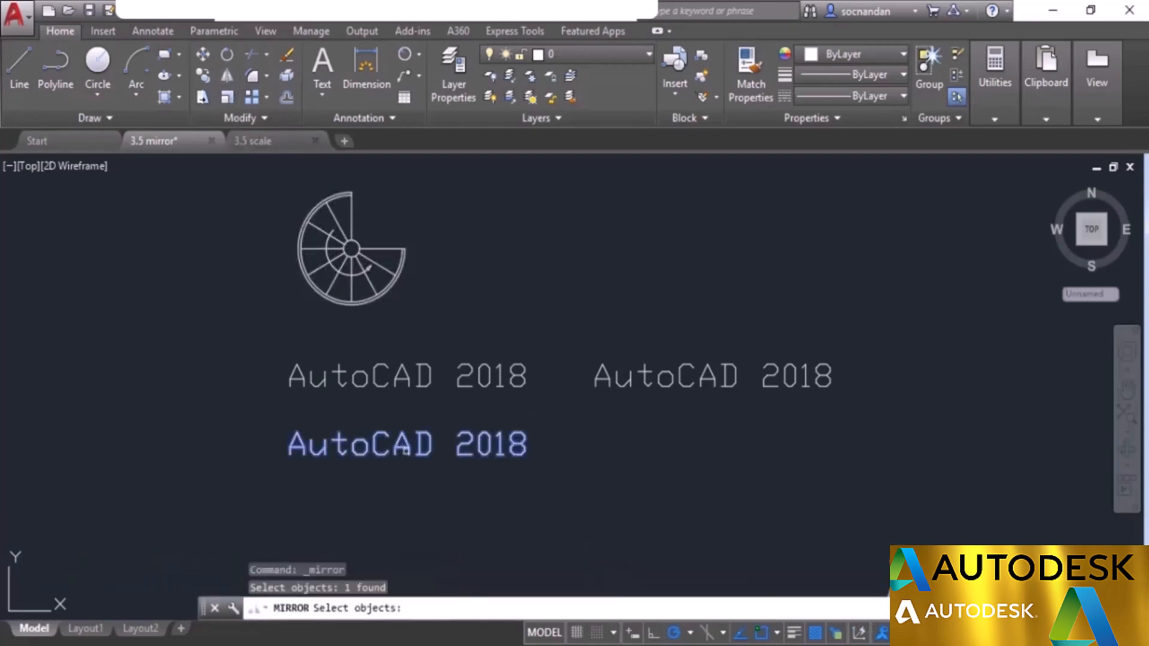
key(Return)
click(559, 477)
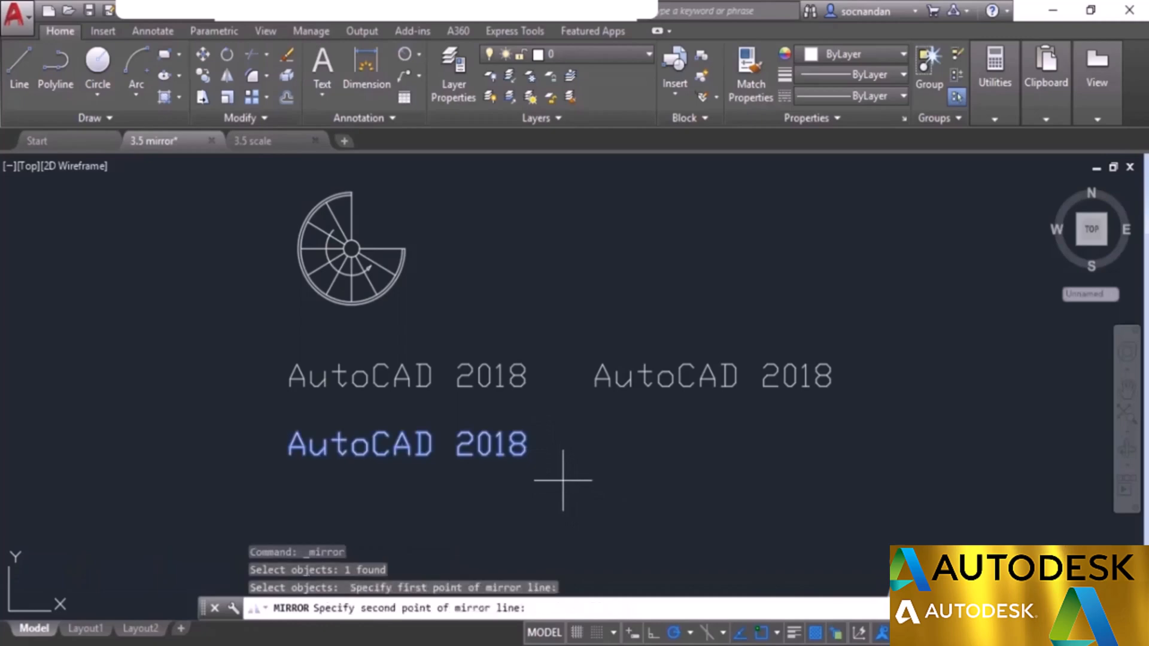
click(567, 403)
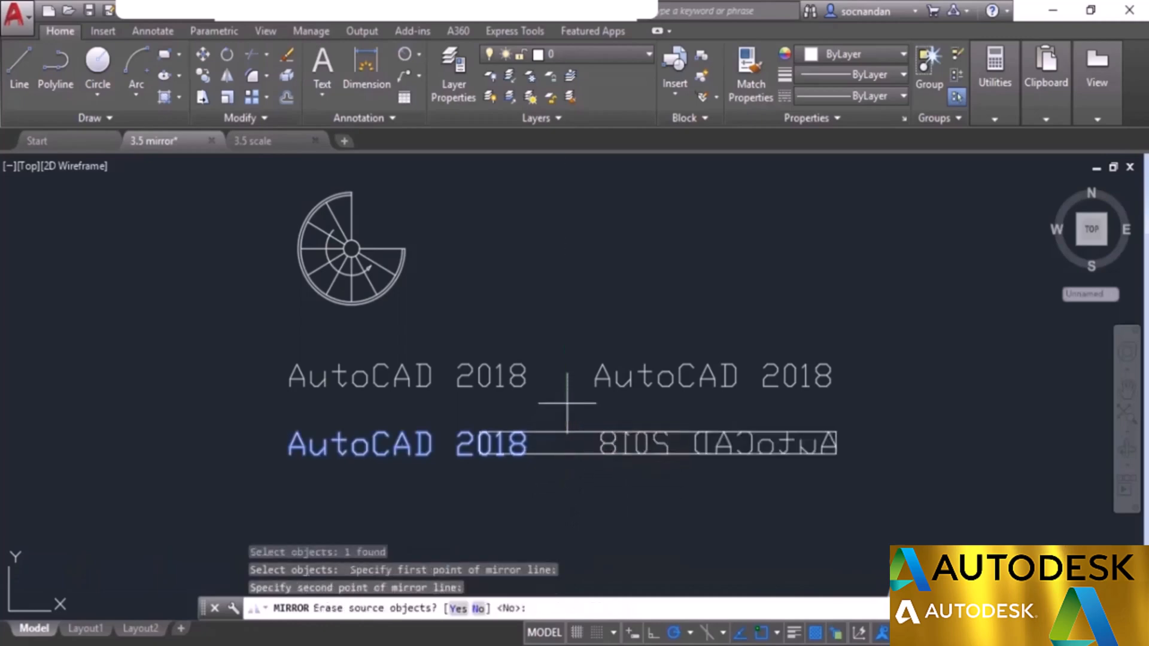
key(Return)
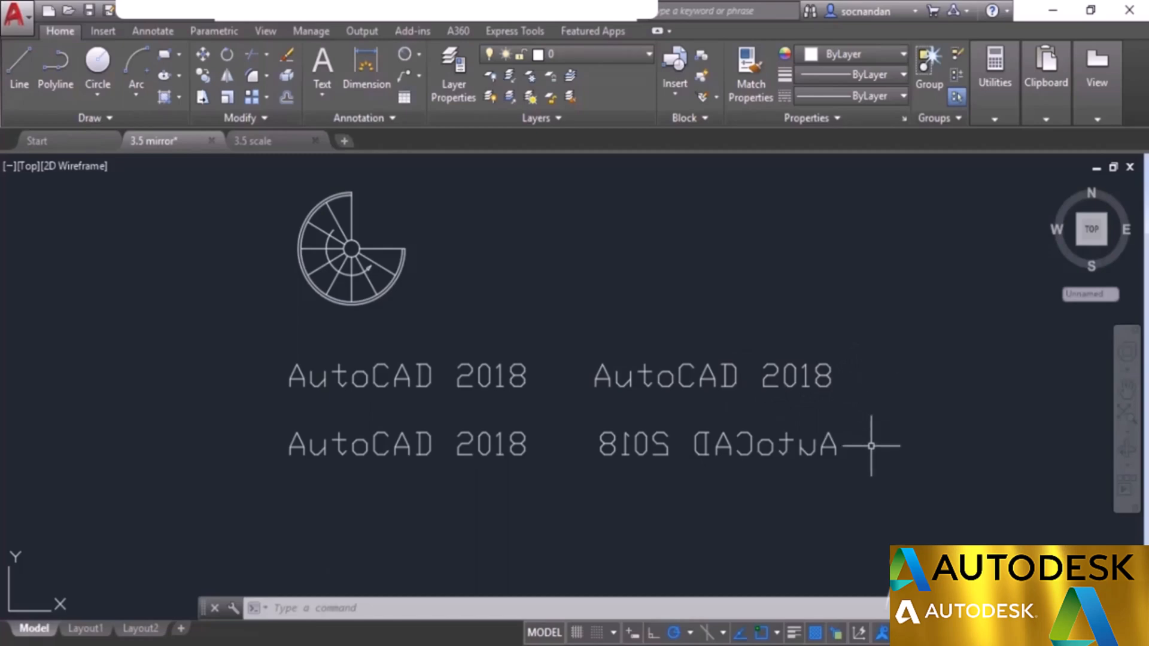
Step: Set the MIRRTEXT system variable to 0
text(MIRRTEXT)
key(Return)
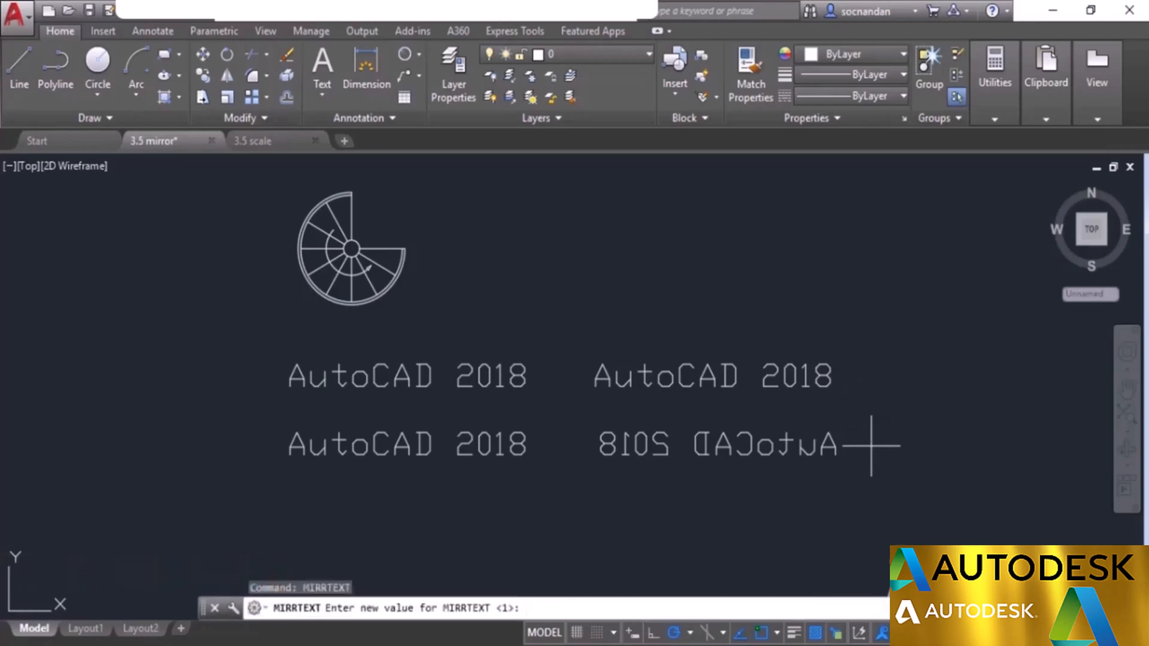
text(0)
key(Return)
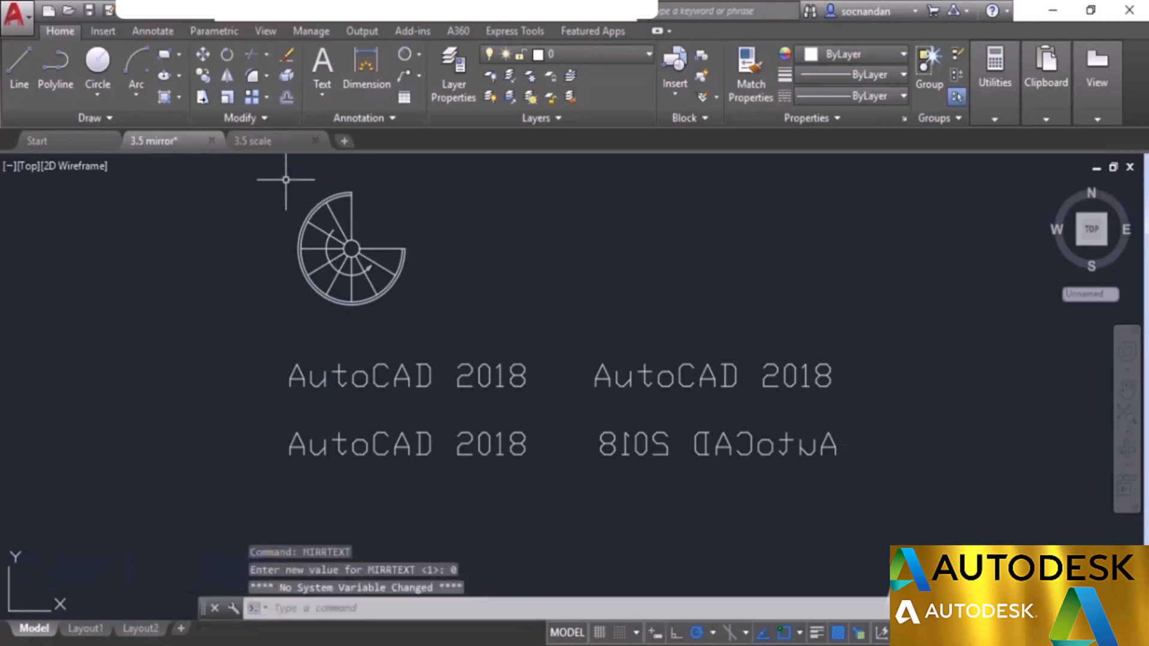
Step: Switch to the "3.5 scale" drawing
click(260, 143)
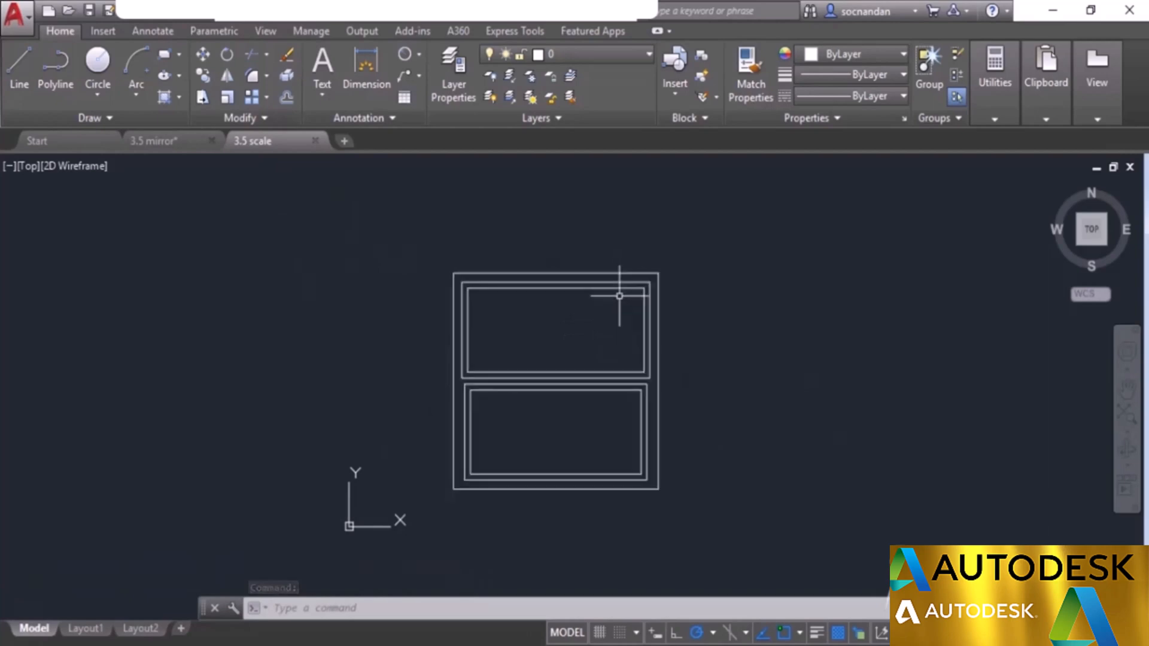
middle_drag(620, 286, 546, 278)
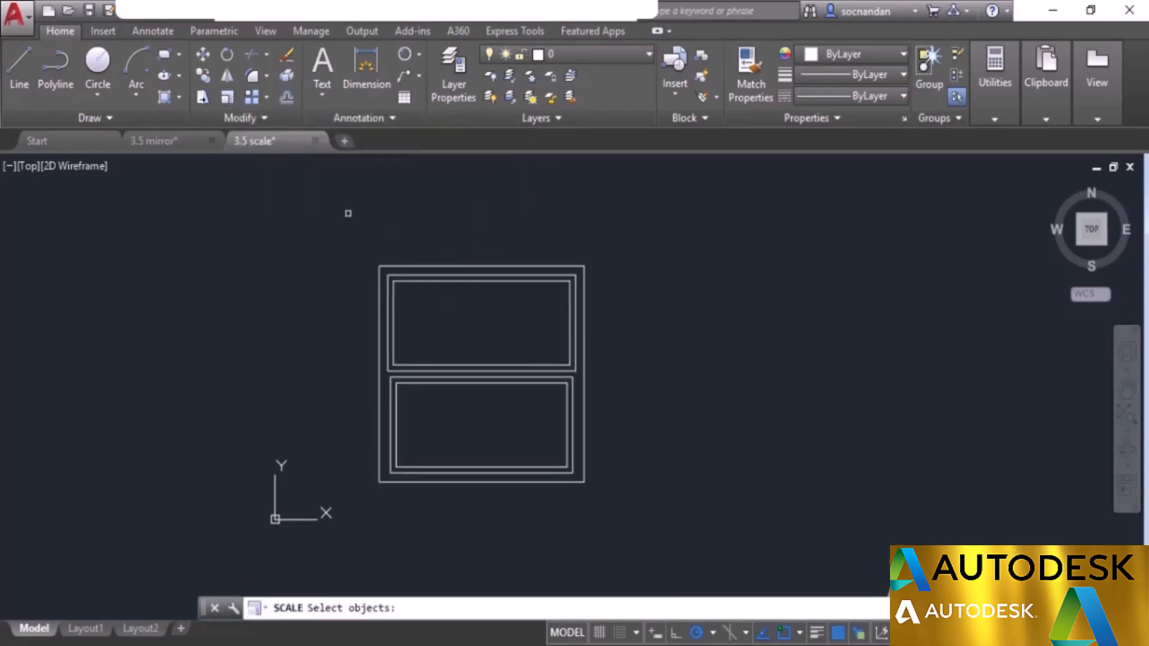
Step: Scale the two-pane window block by a factor of 1.2 from its lower-left corner and undo the scaling
click(417, 266)
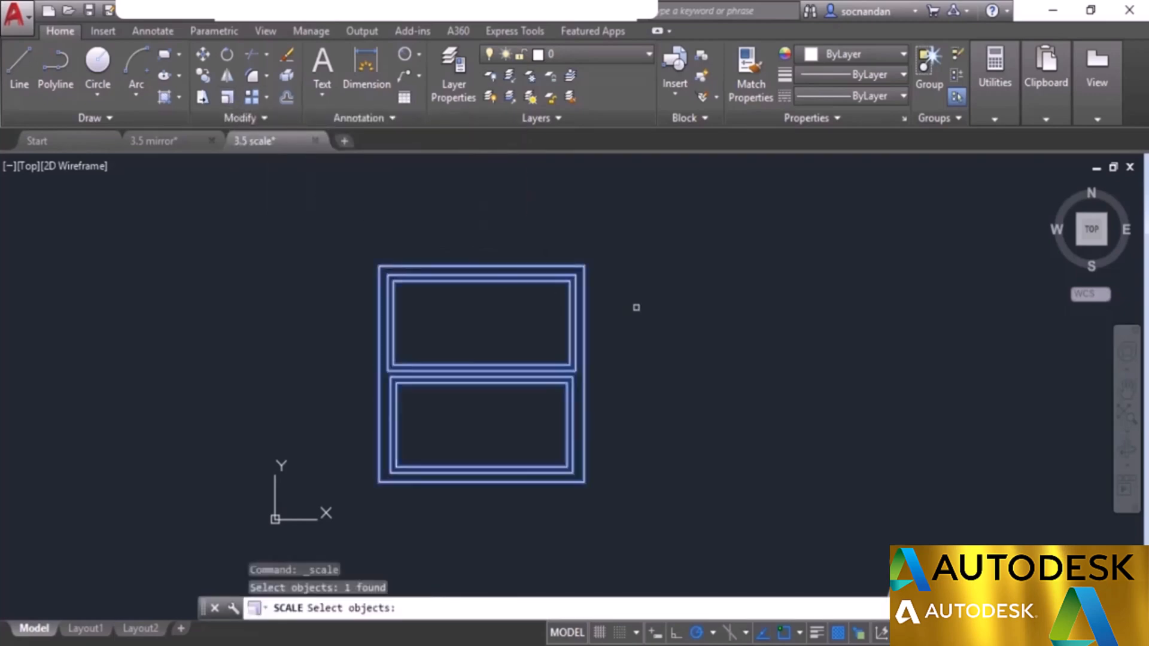
key(Return)
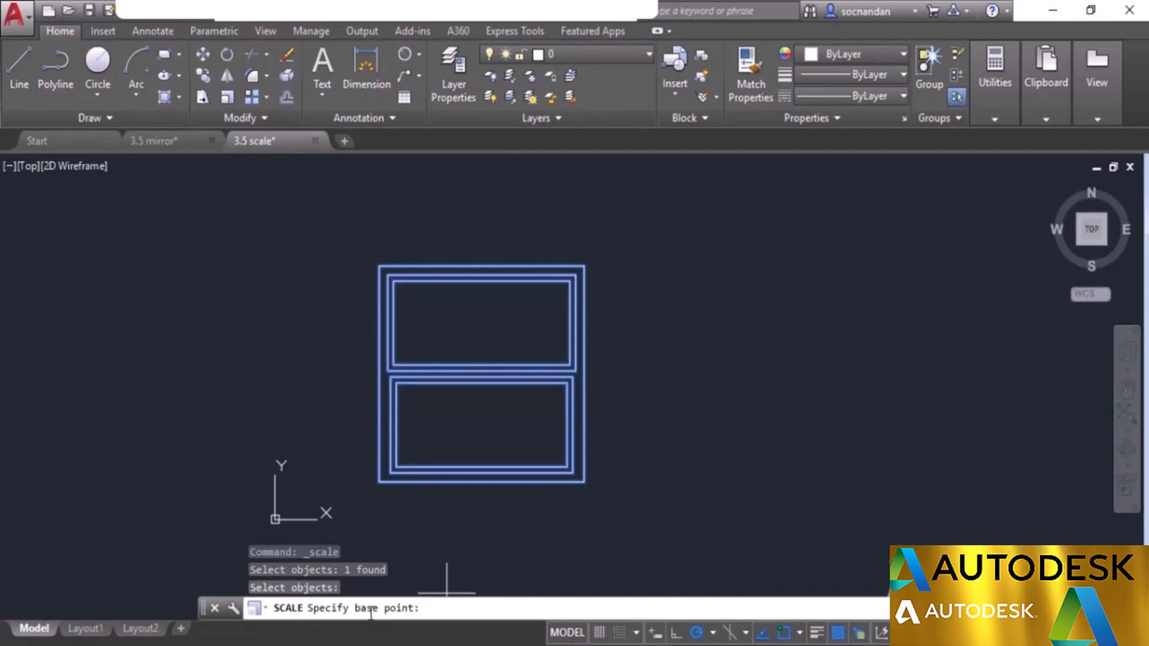
click(379, 481)
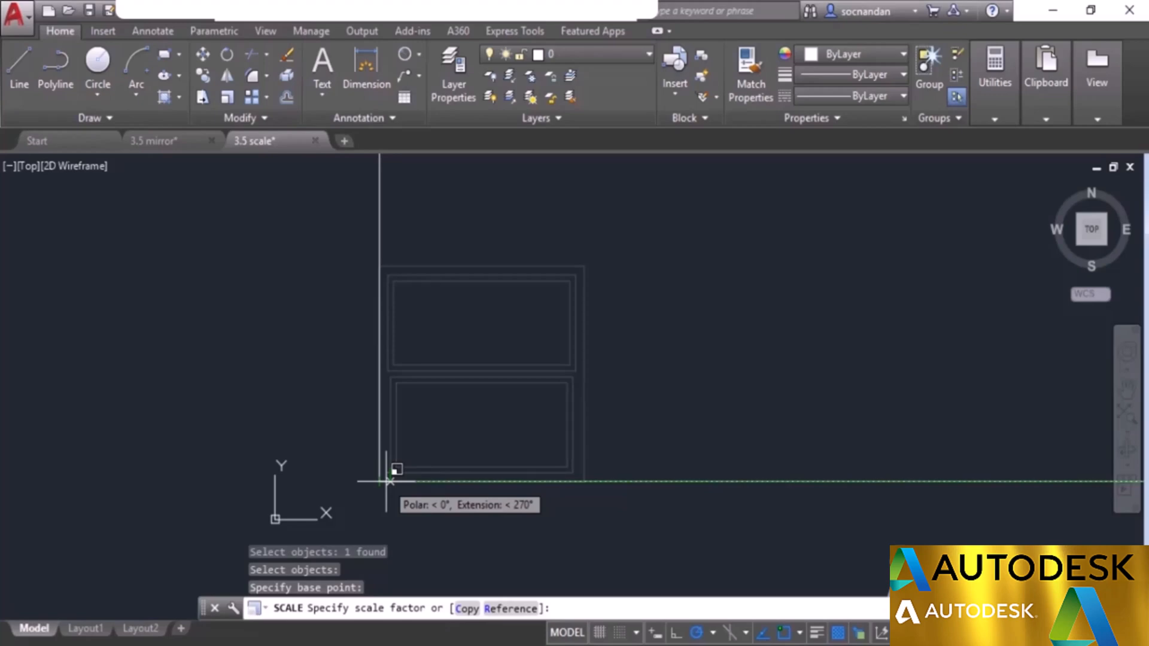
text(1.2)
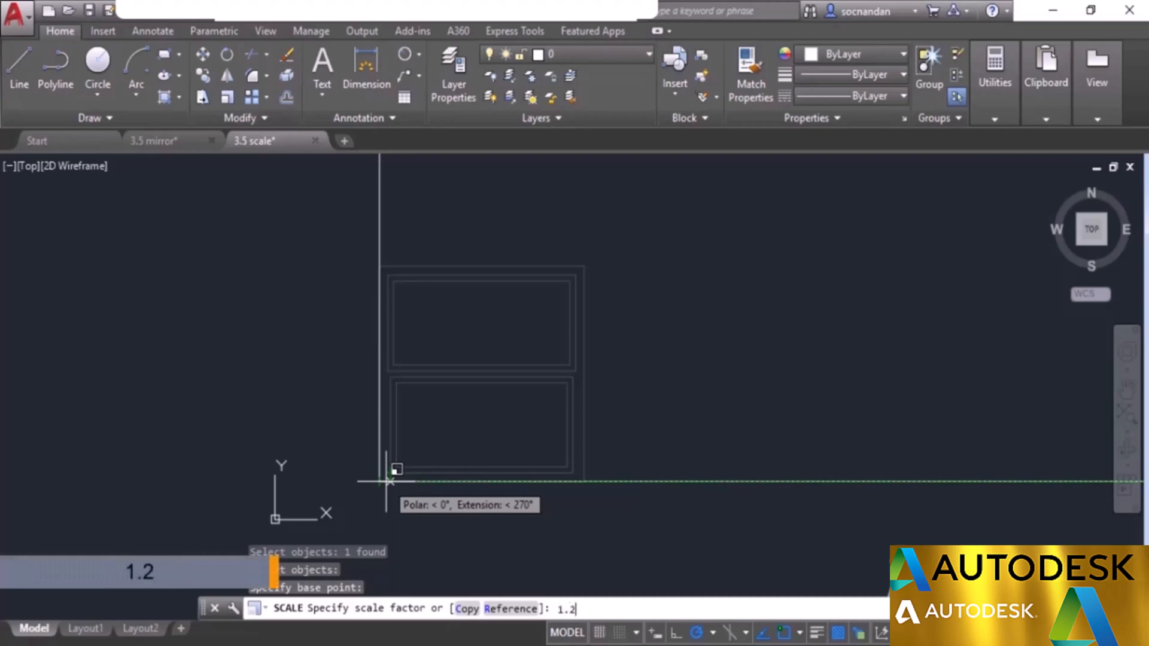
key(Return)
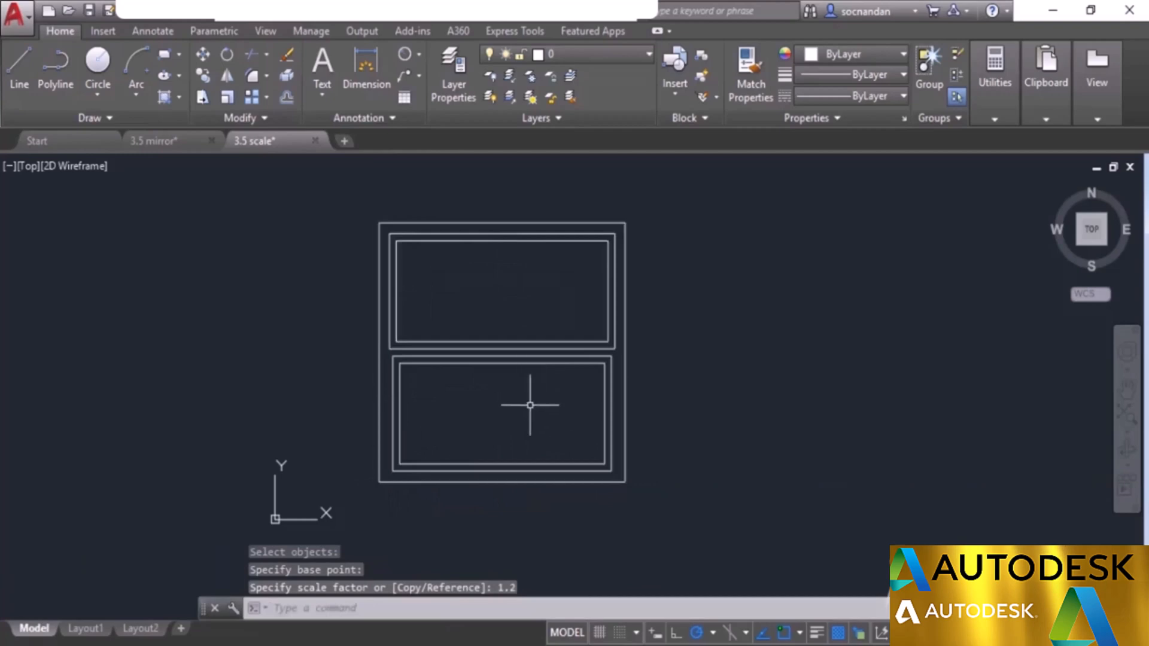
key(ctrl+z)
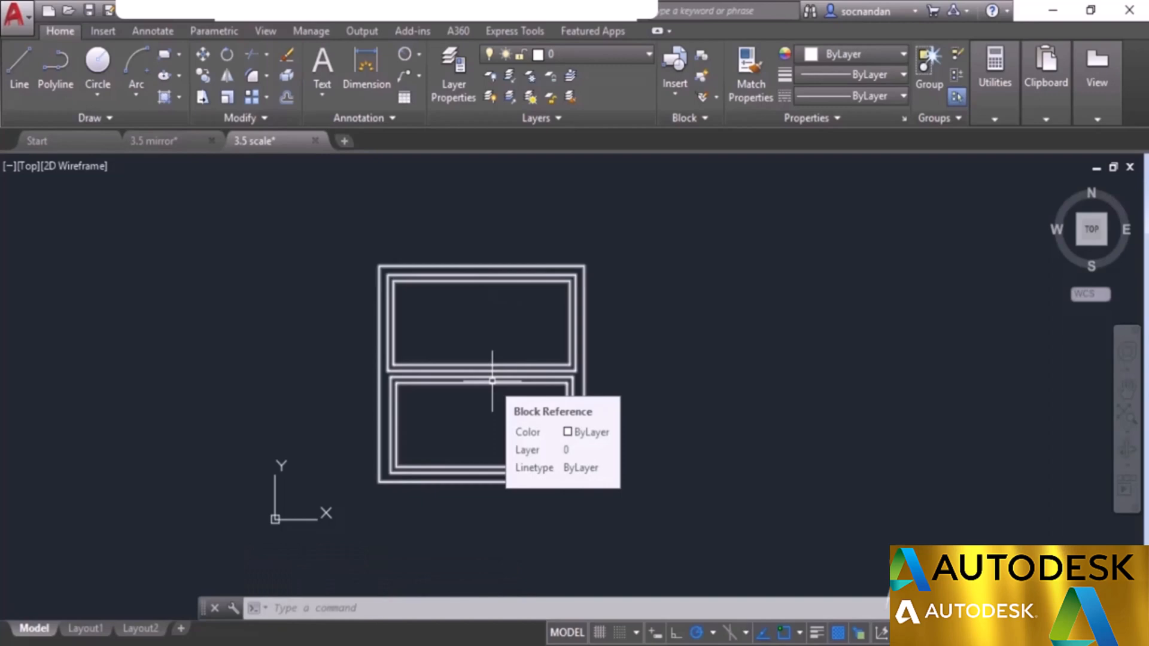
Step: Create a scaled copy of the window block with the Copy option, using its lower-left corner as base point and a factor of 0.5
click(227, 97)
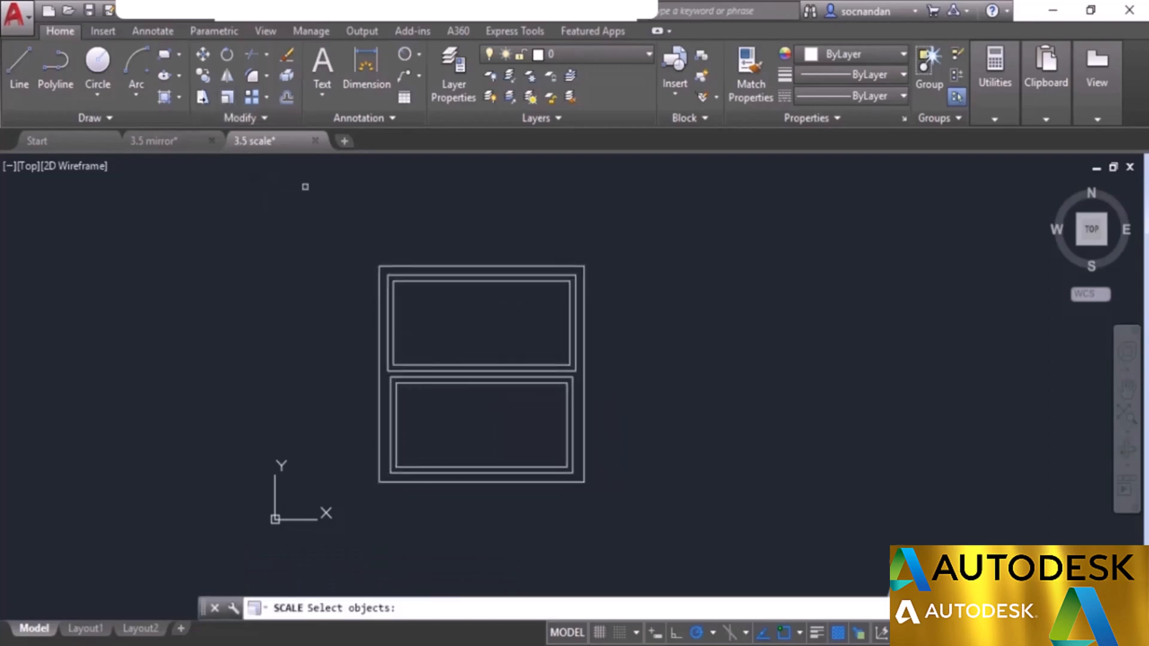
click(393, 268)
key(Return)
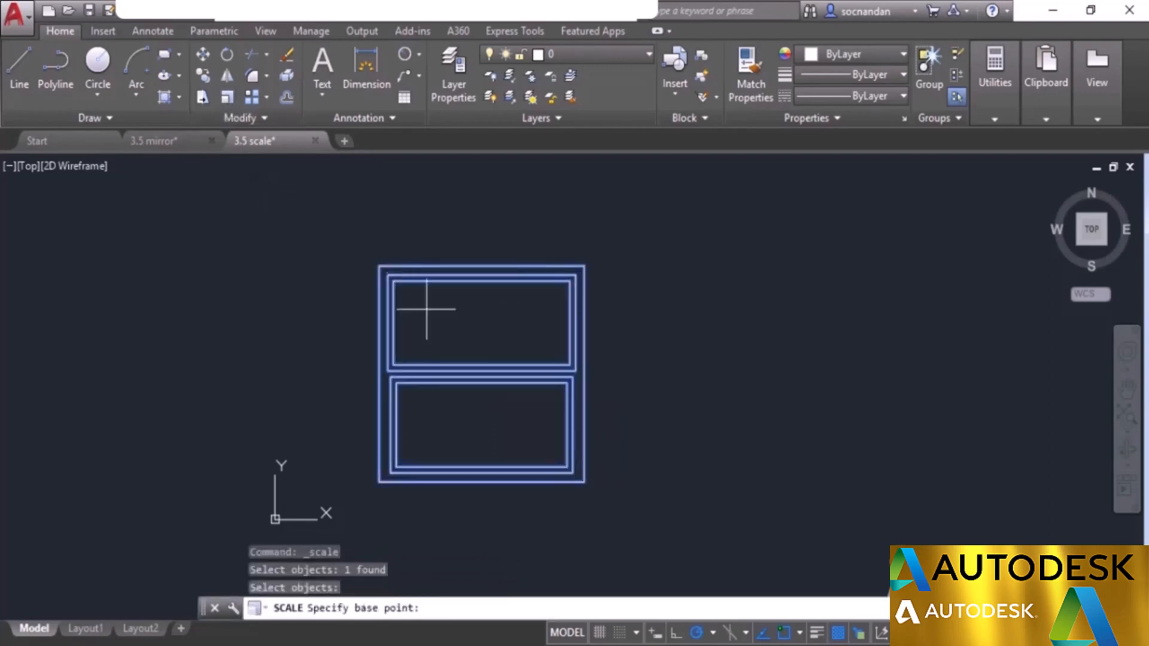
click(380, 481)
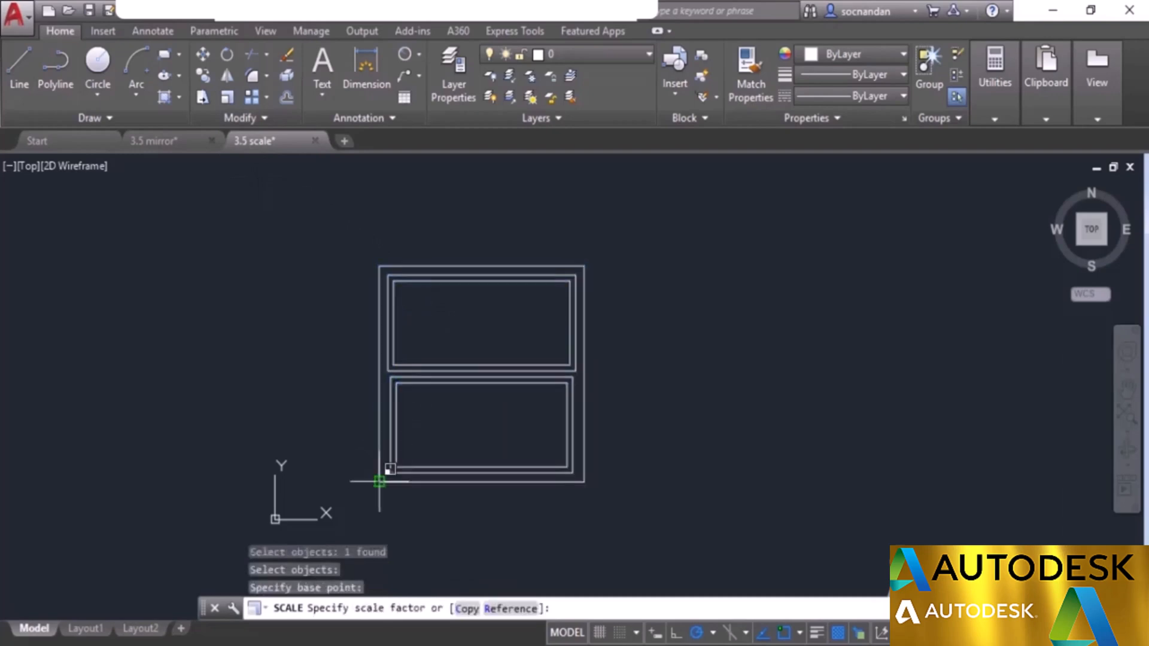
click(468, 609)
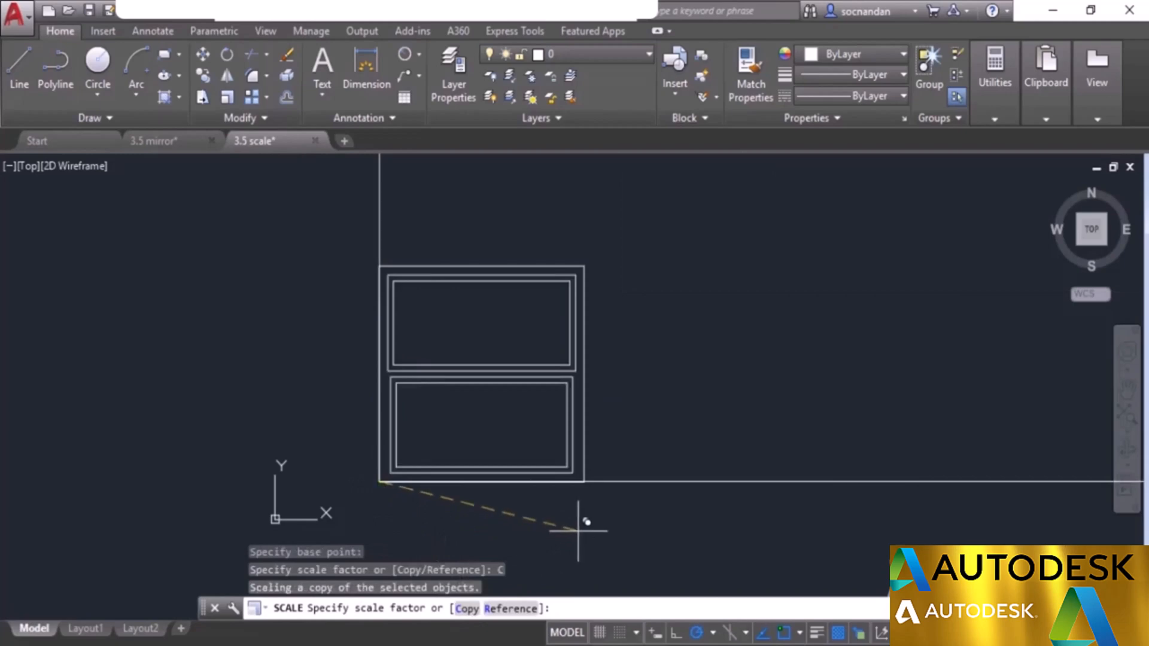
text(0.5)
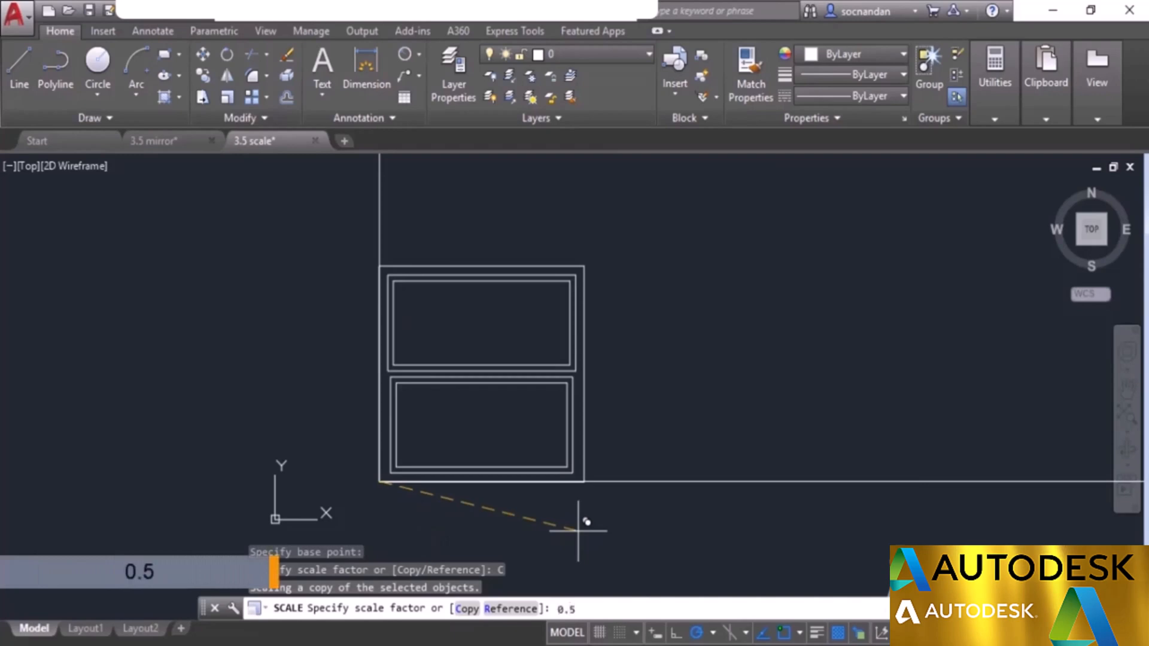
key(Return)
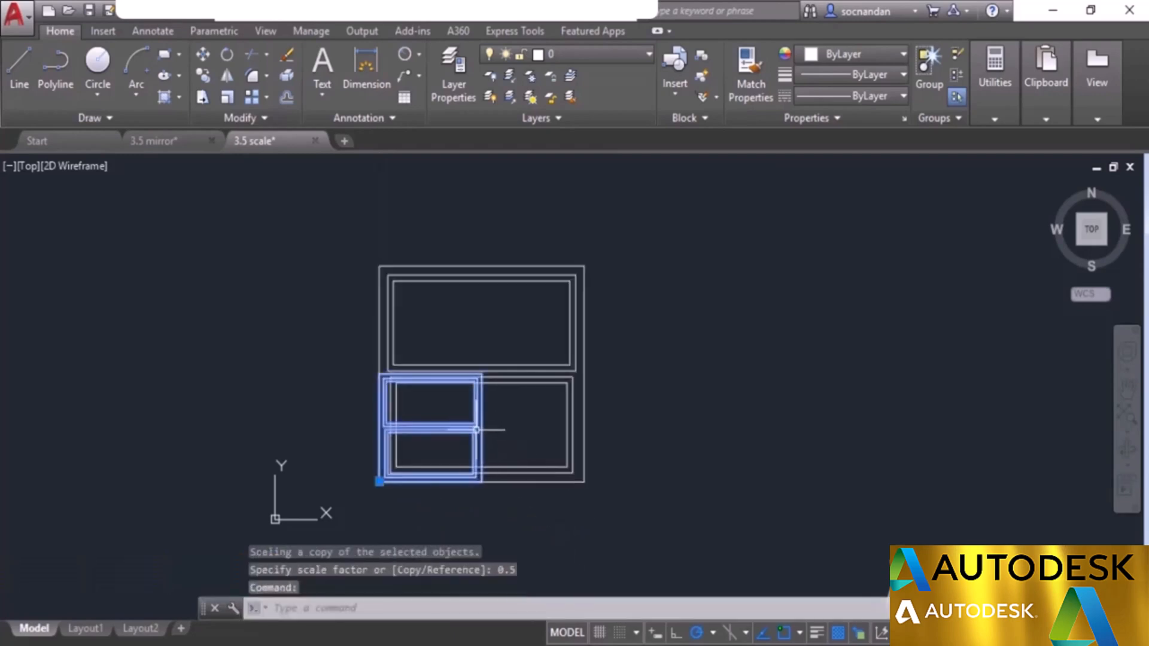
Step: Move the half-size copy to the left of the original block, and undo both the move and the scaled copy
click(380, 482)
click(236, 429)
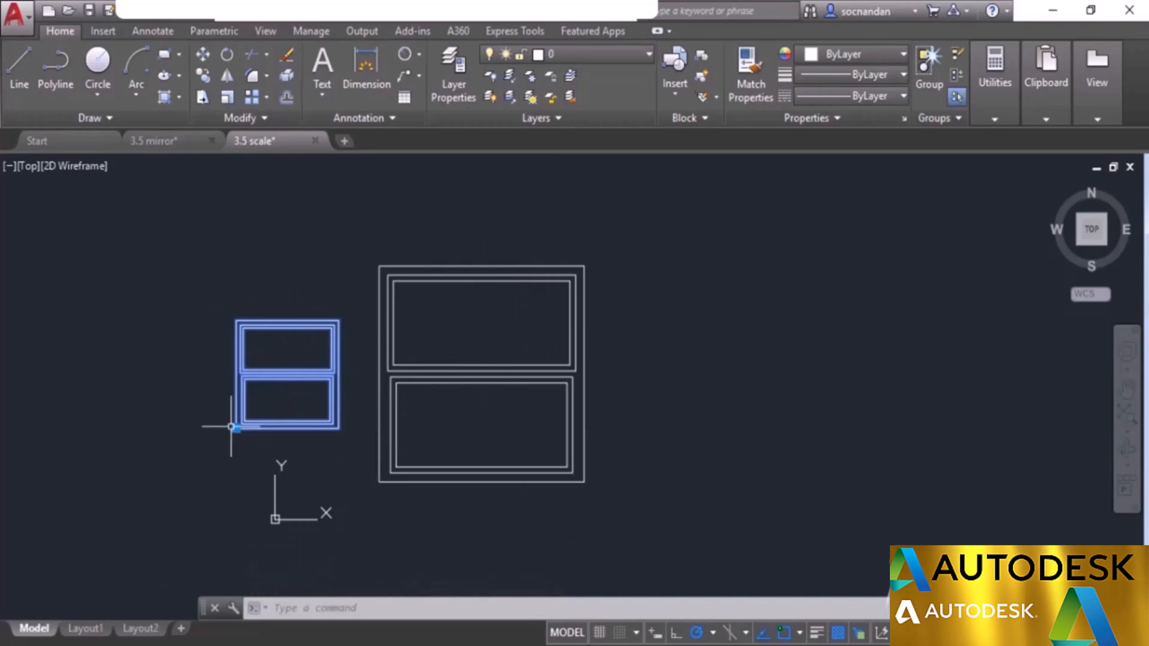
key(ctrl+z)
key(ctrl+z)
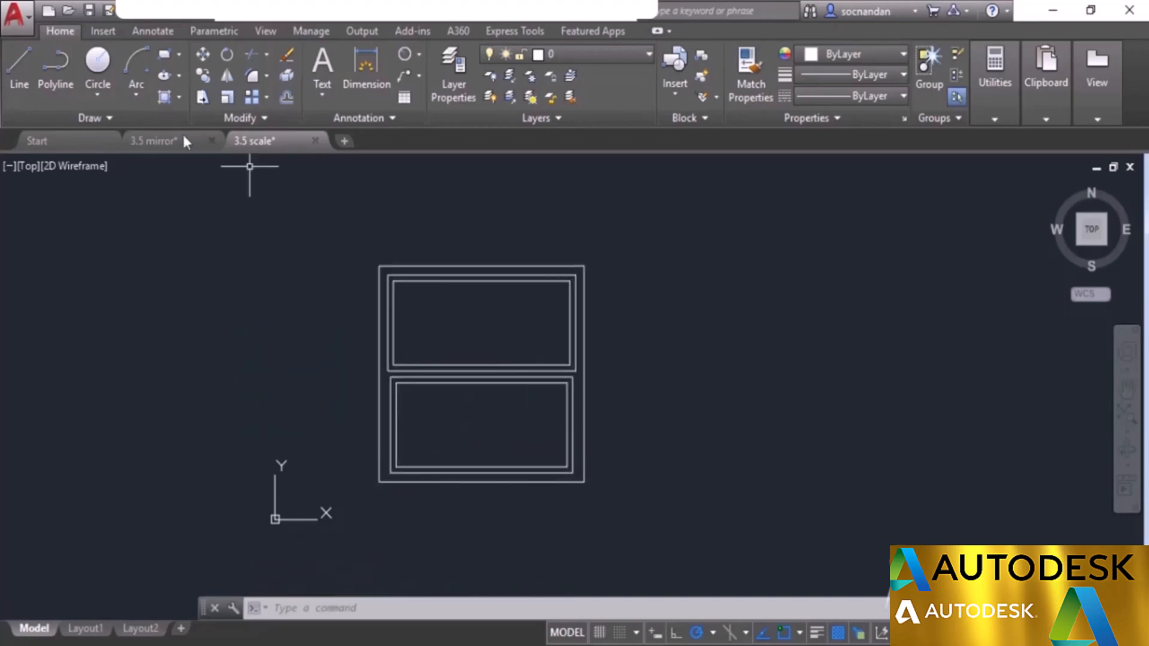
Step: Draw a horizontal line 1000 units long to the right from the window block's lower-left corner
click(18, 72)
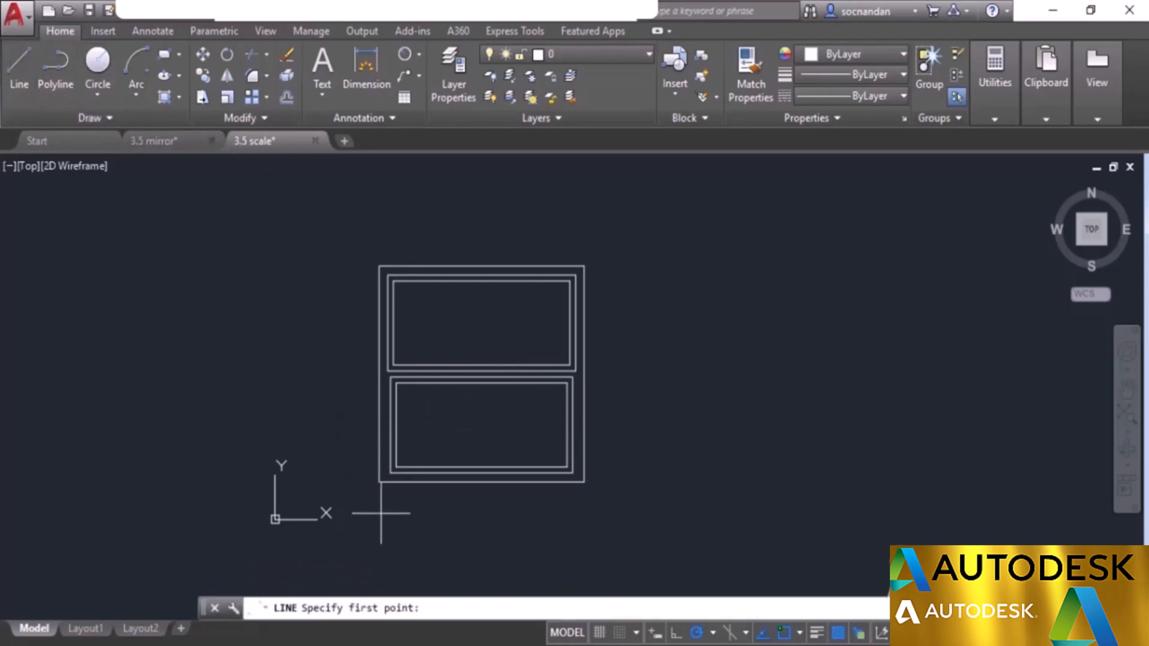
click(379, 481)
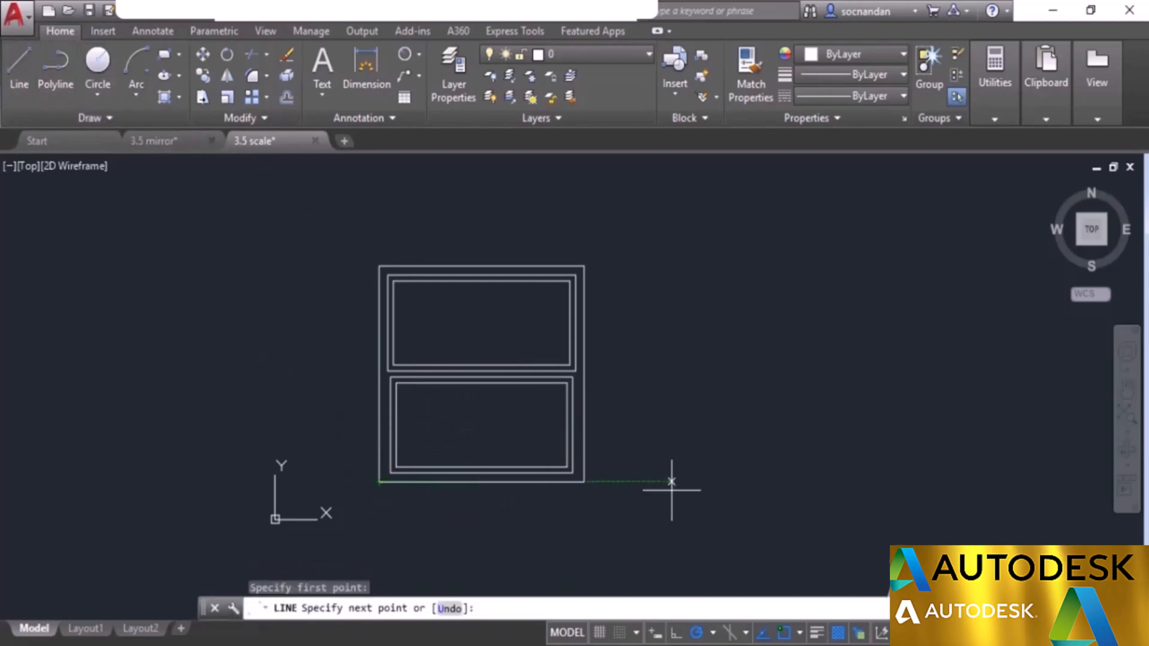
text(1000)
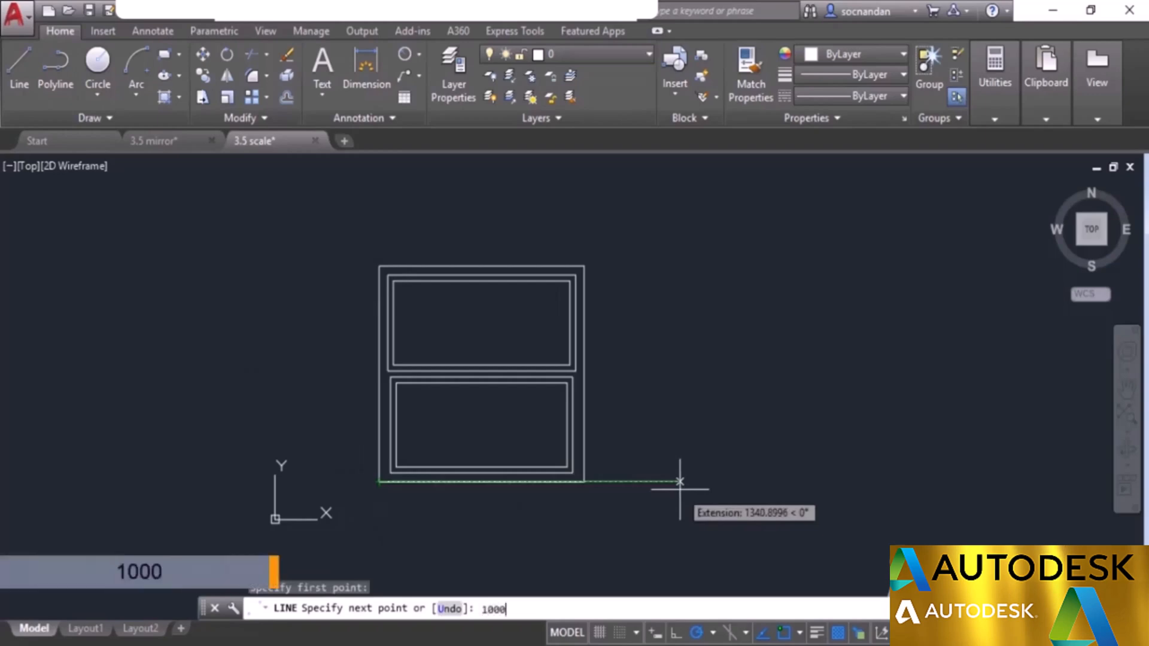
key(Return)
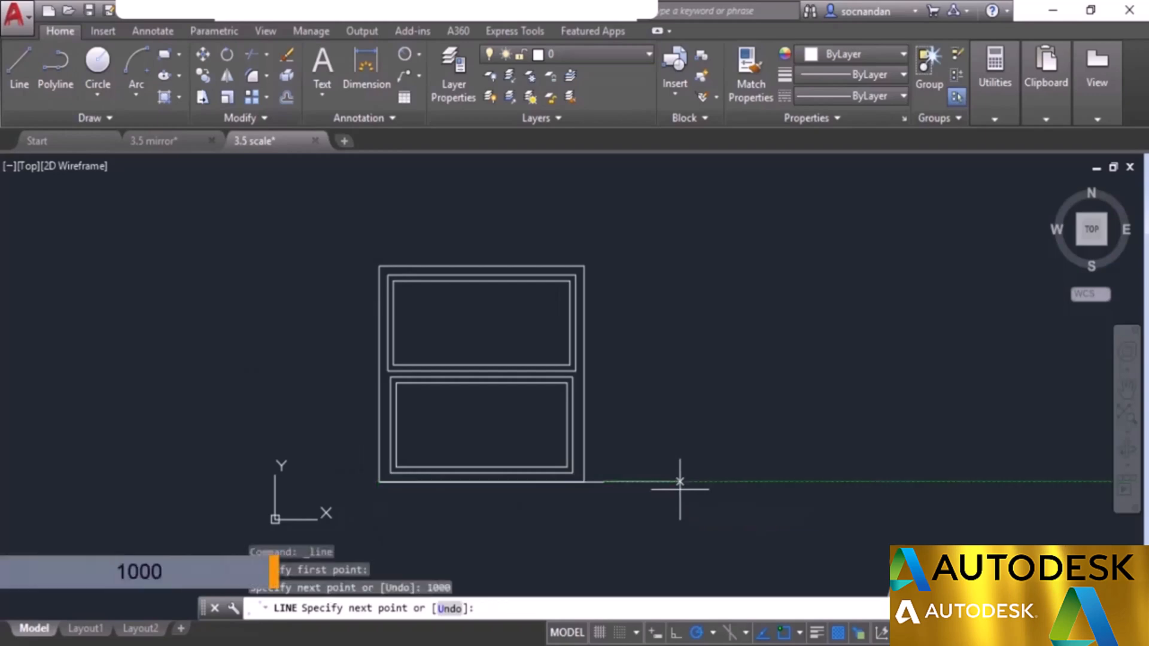
key(Return)
Step: Scale the window block by Reference from its lower-left corner, taking its bottom edge as reference length and the line's far endpoint as new length
scroll(590, 482, up, 2)
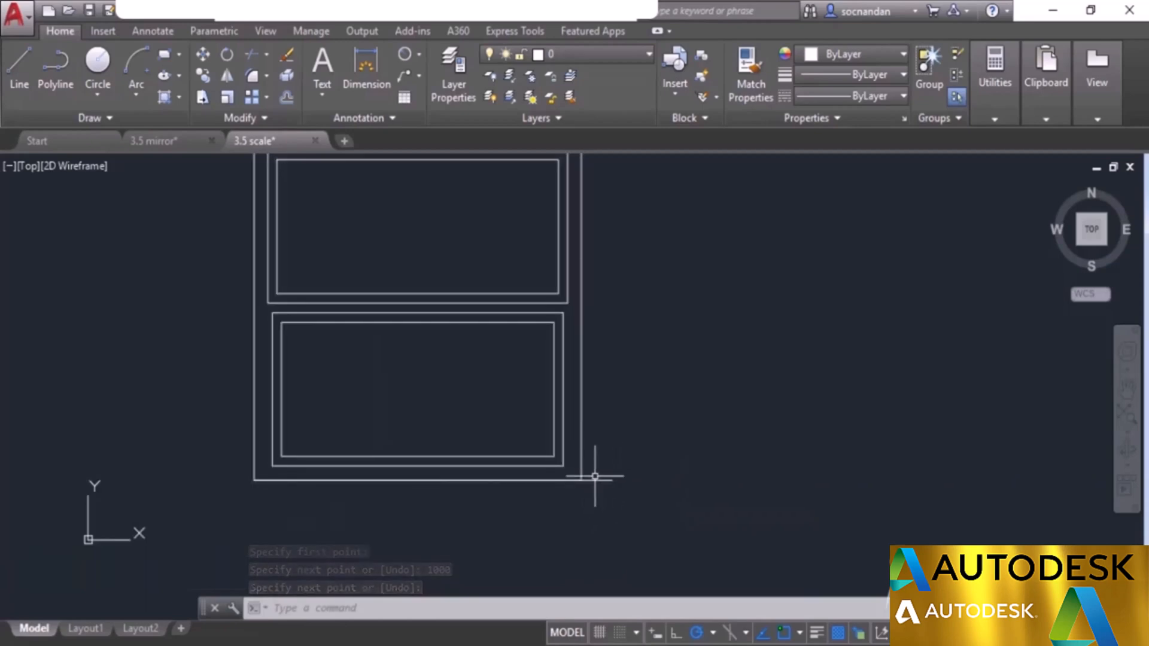
middle_drag(636, 447, 637, 489)
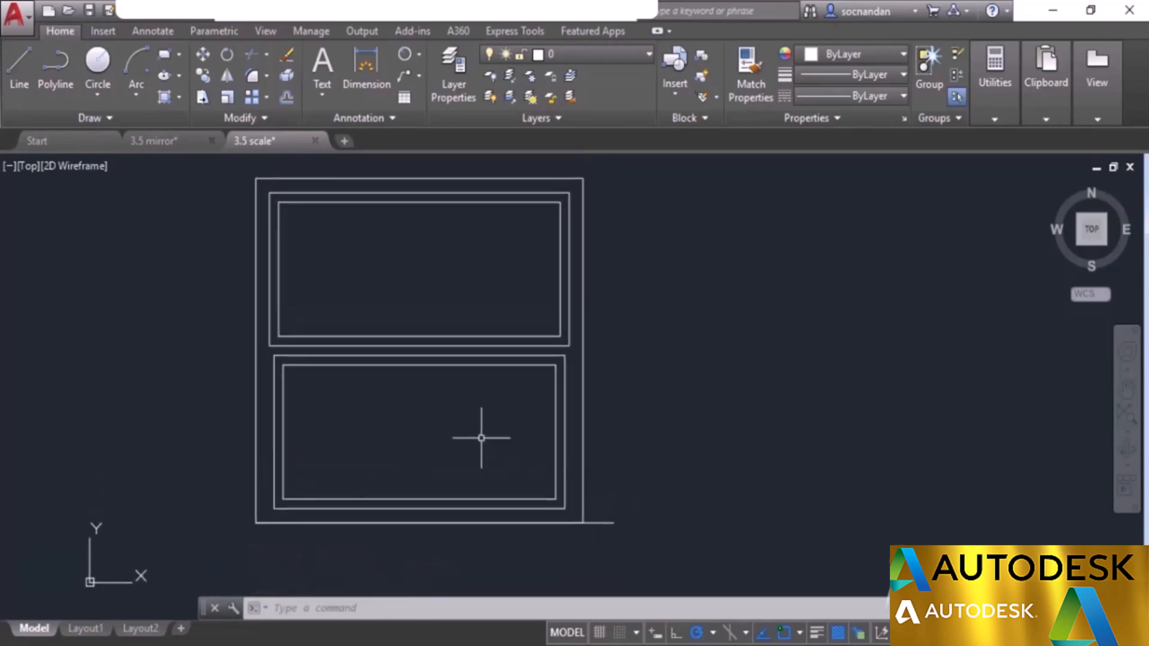
middle_drag(481, 438, 497, 460)
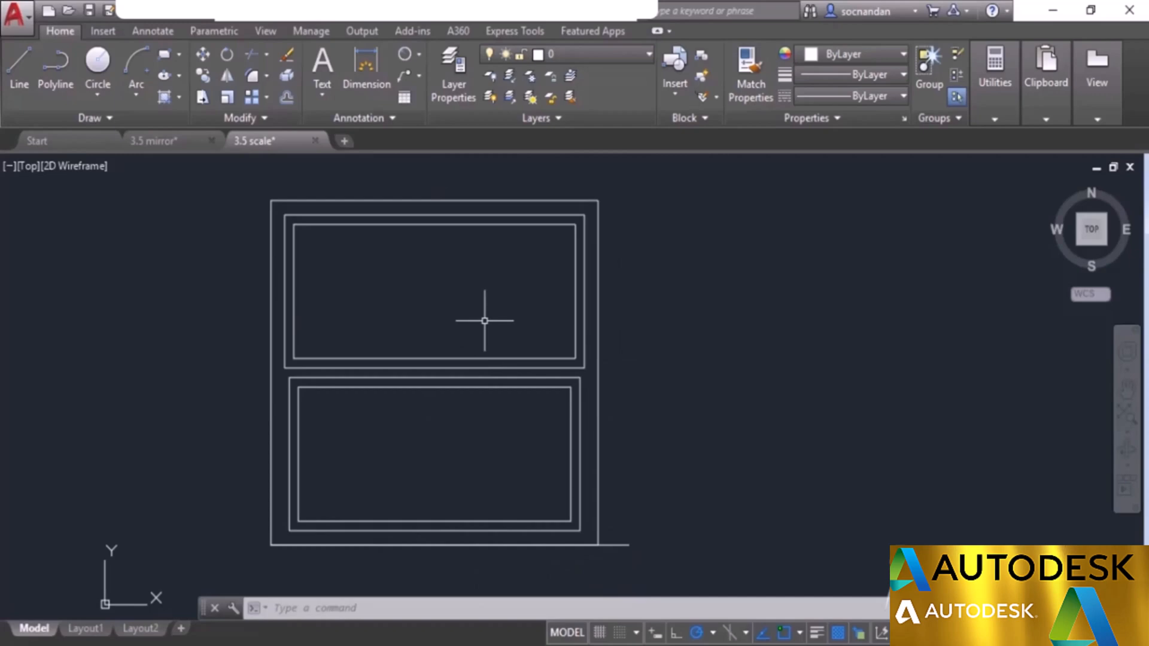
click(227, 96)
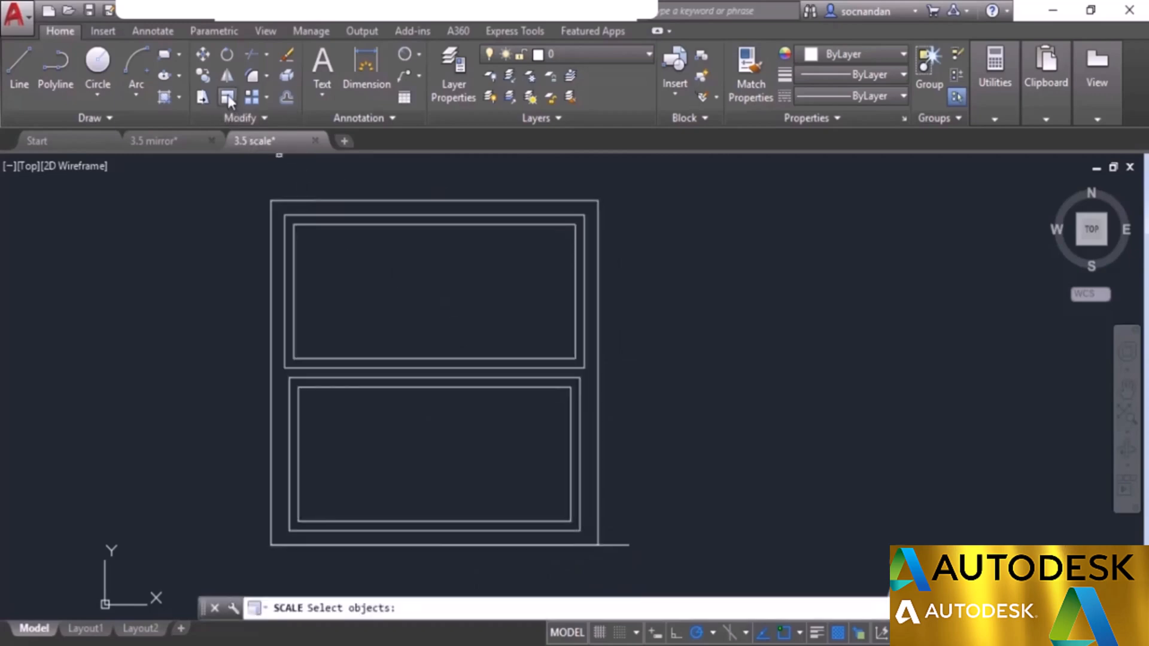
click(338, 201)
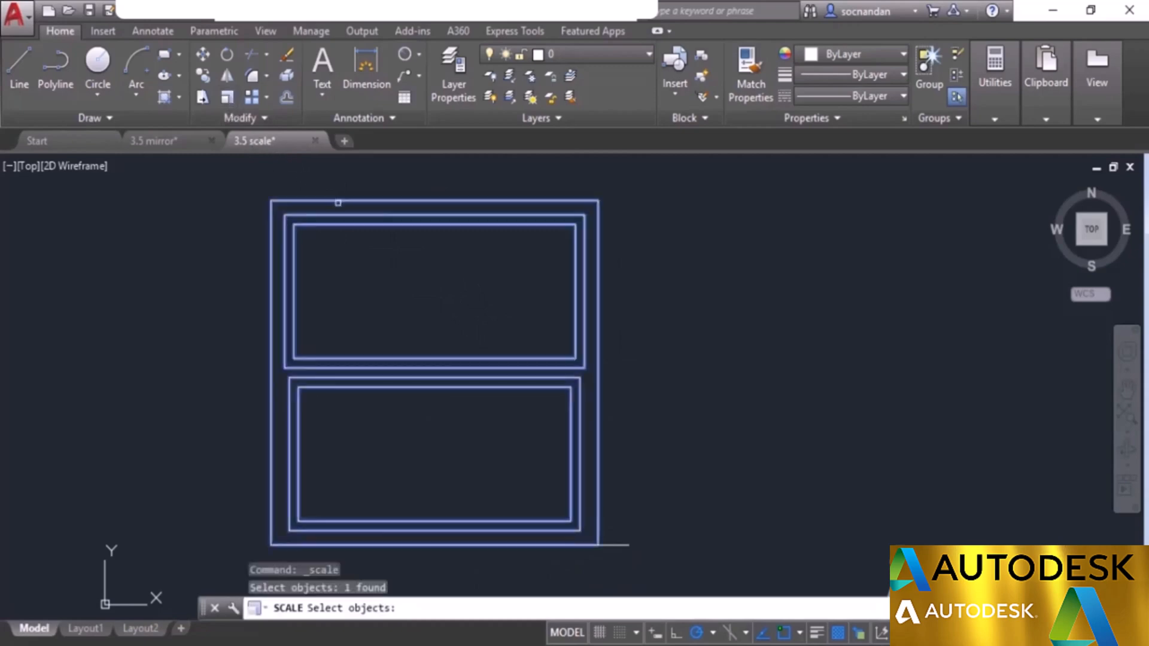
key(Return)
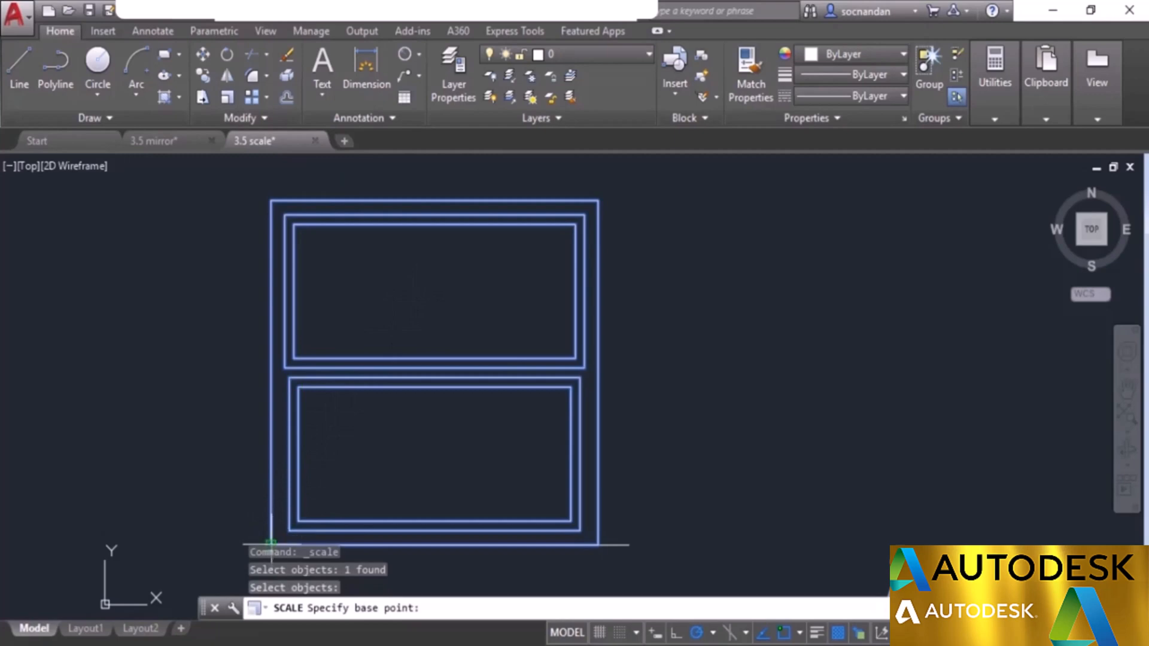
middle_drag(397, 489, 418, 463)
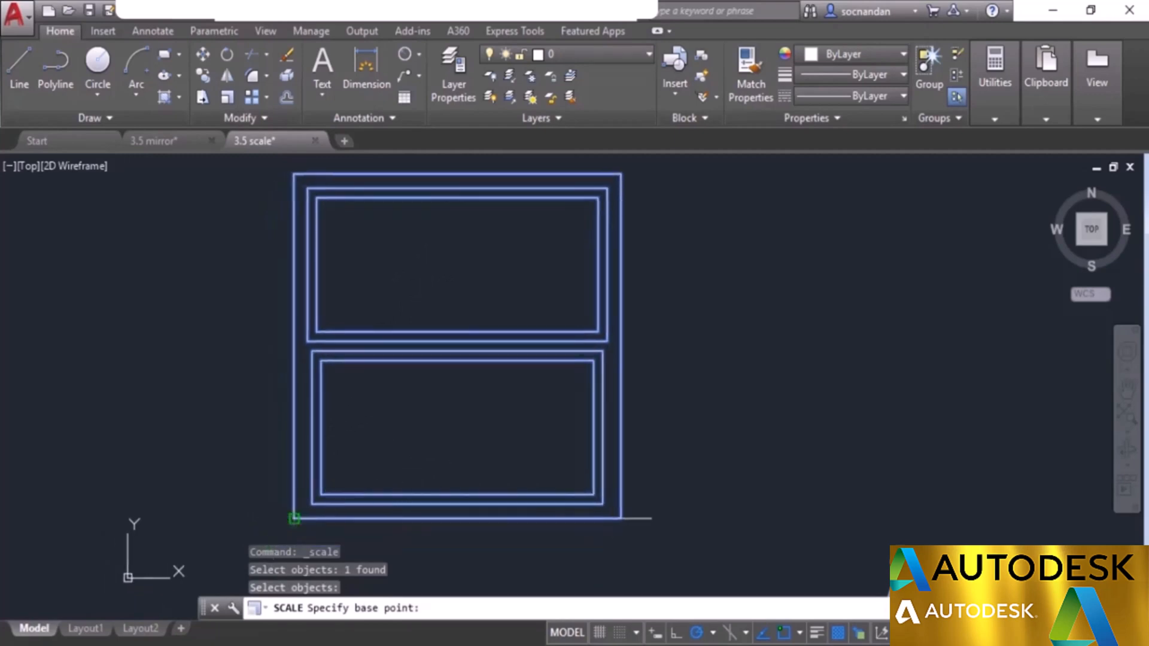
click(294, 518)
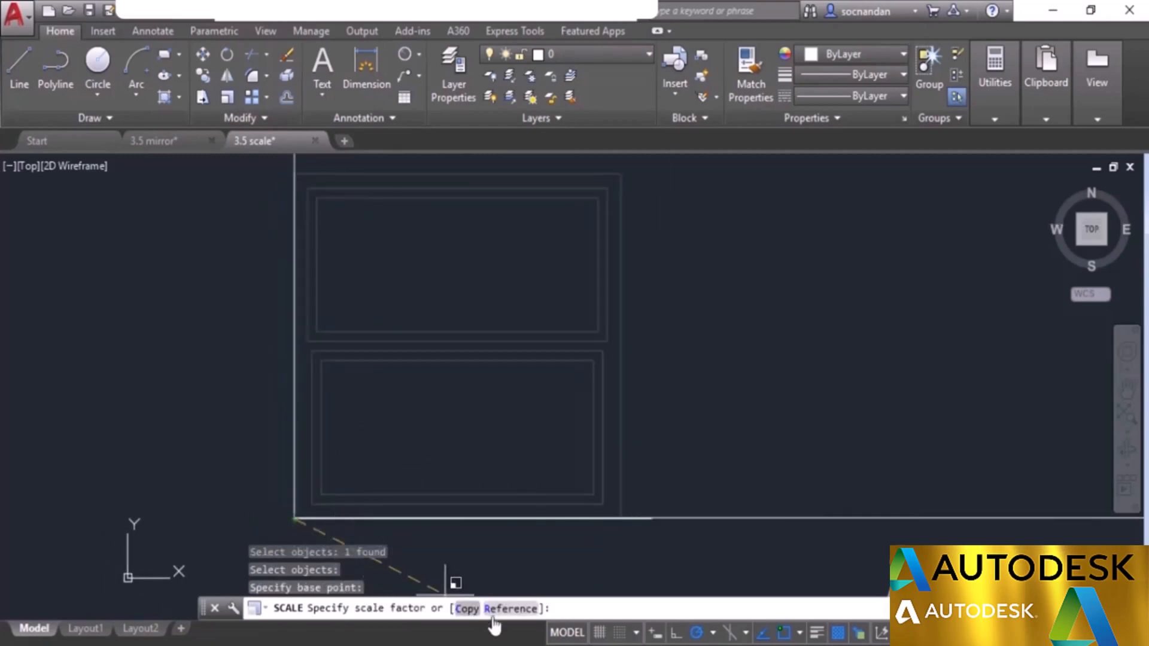
click(511, 609)
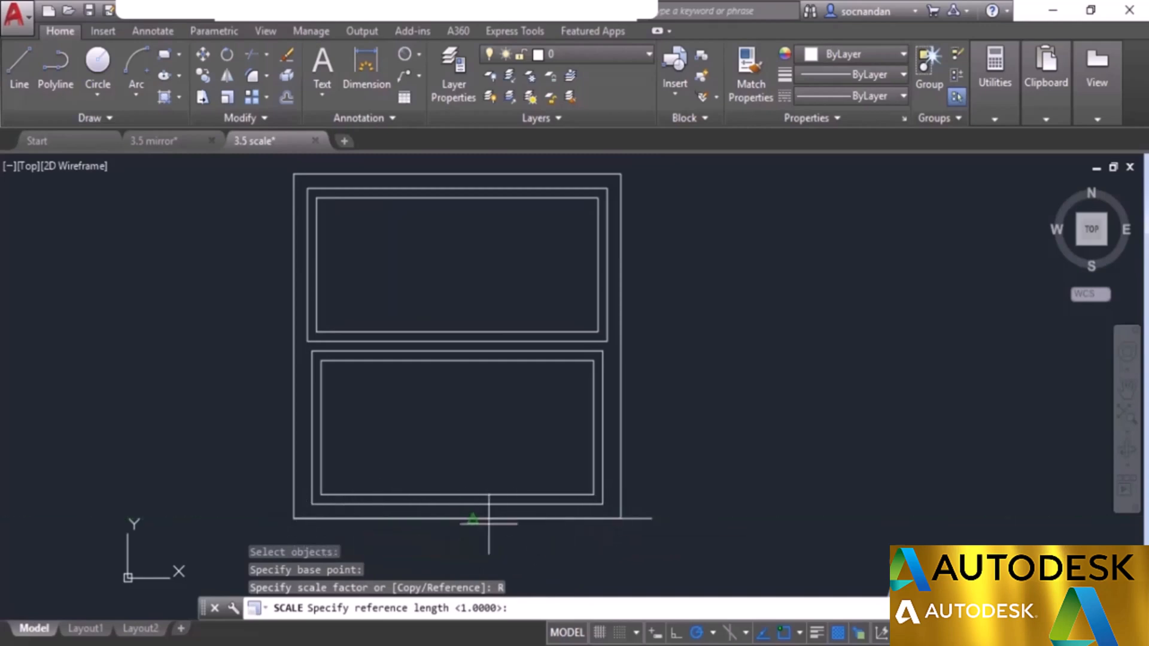
click(296, 519)
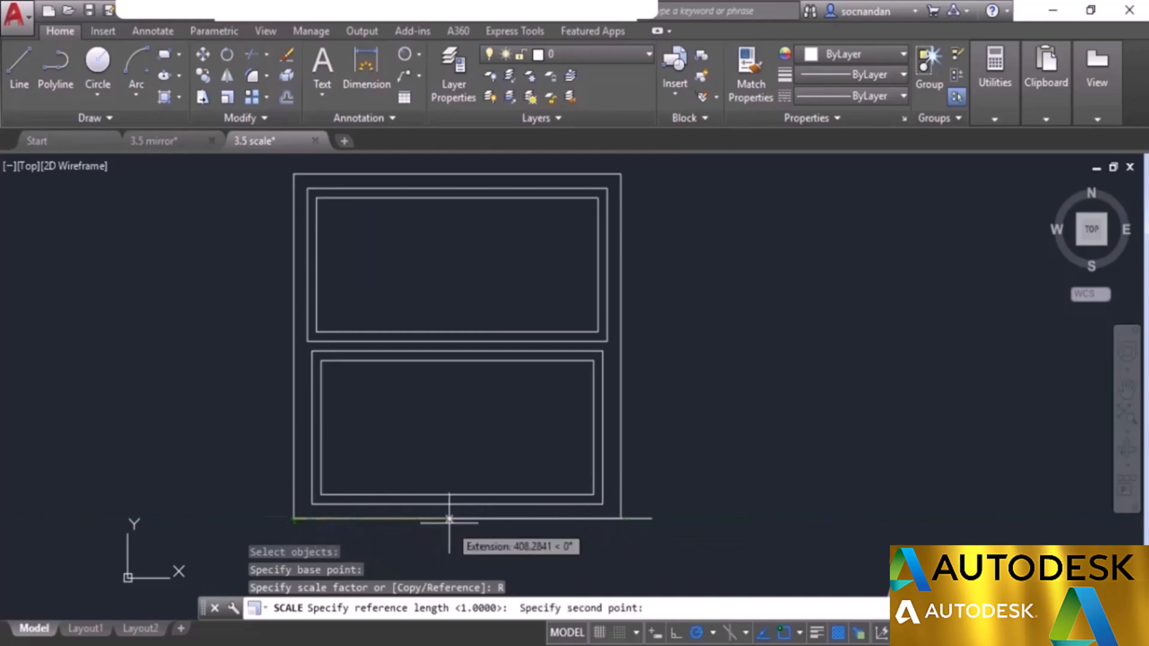
click(621, 518)
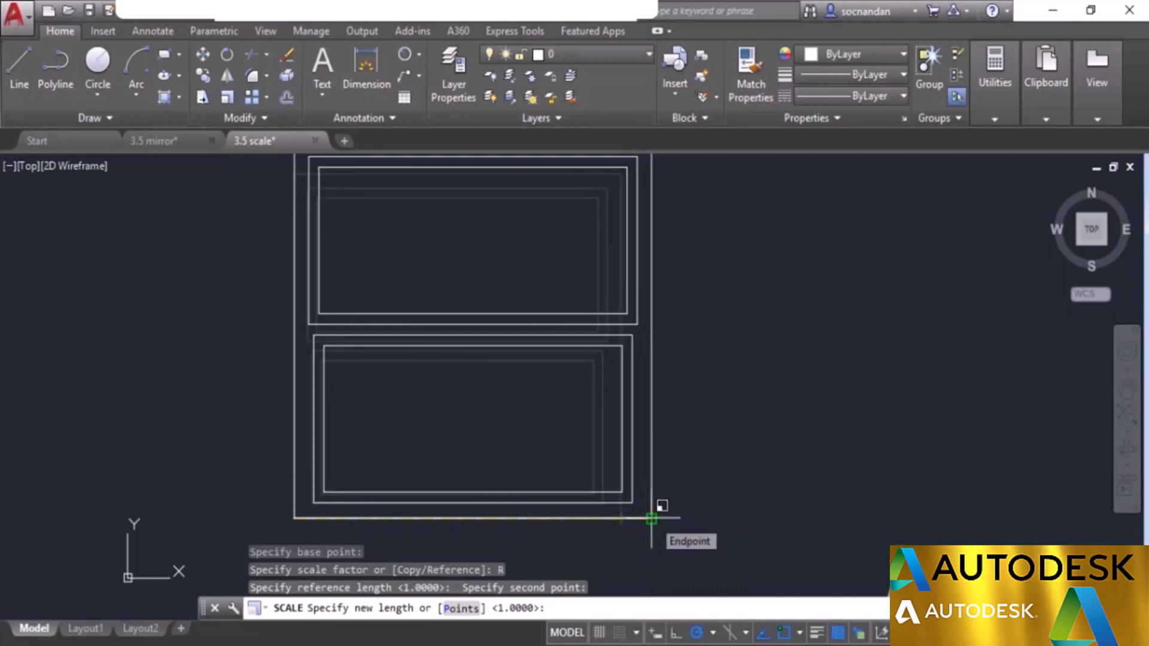
click(651, 519)
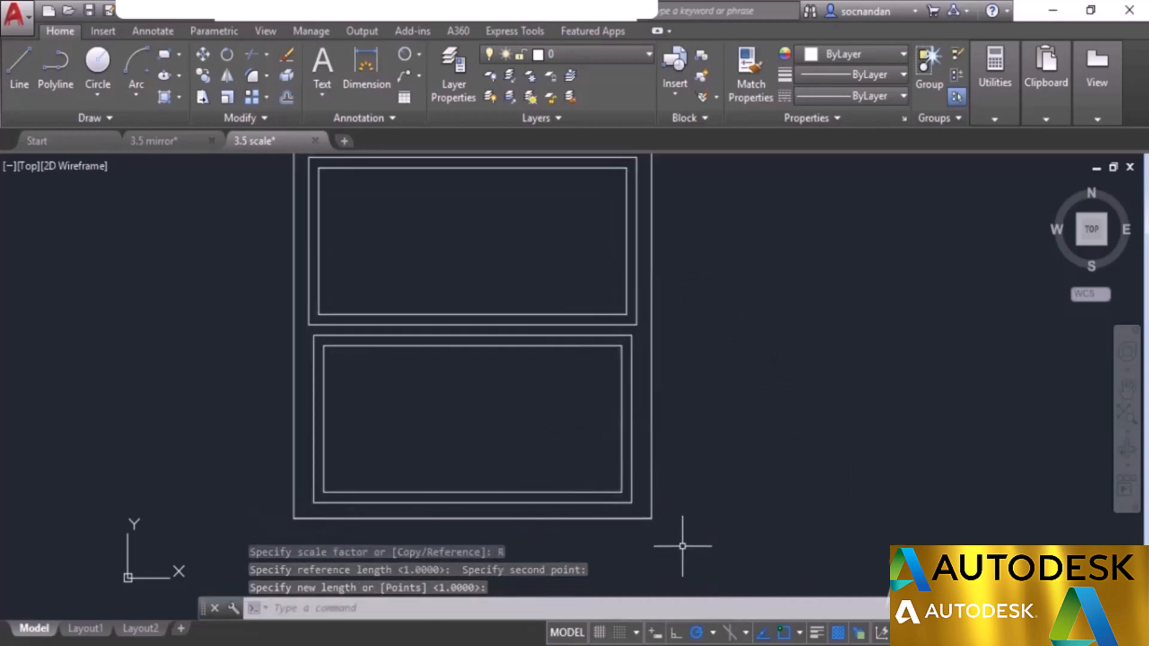
Step: Select the Line instead of the Block Reference where the two overlap along the window block's bottom edge
middle_drag(560, 301, 587, 334)
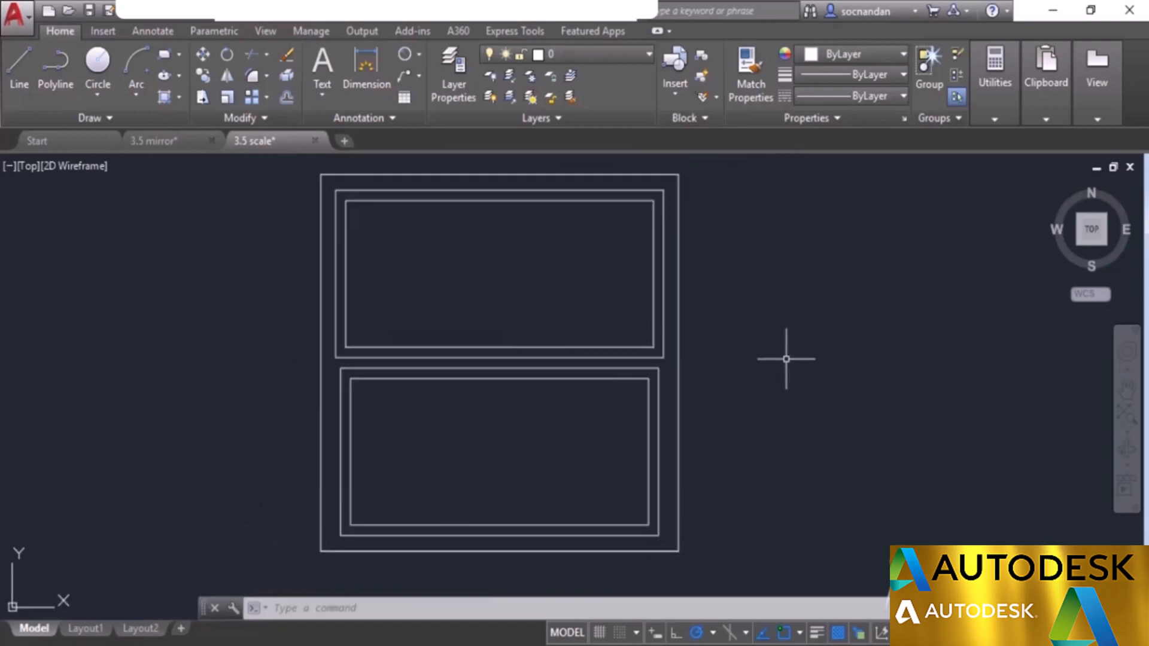
click(641, 550)
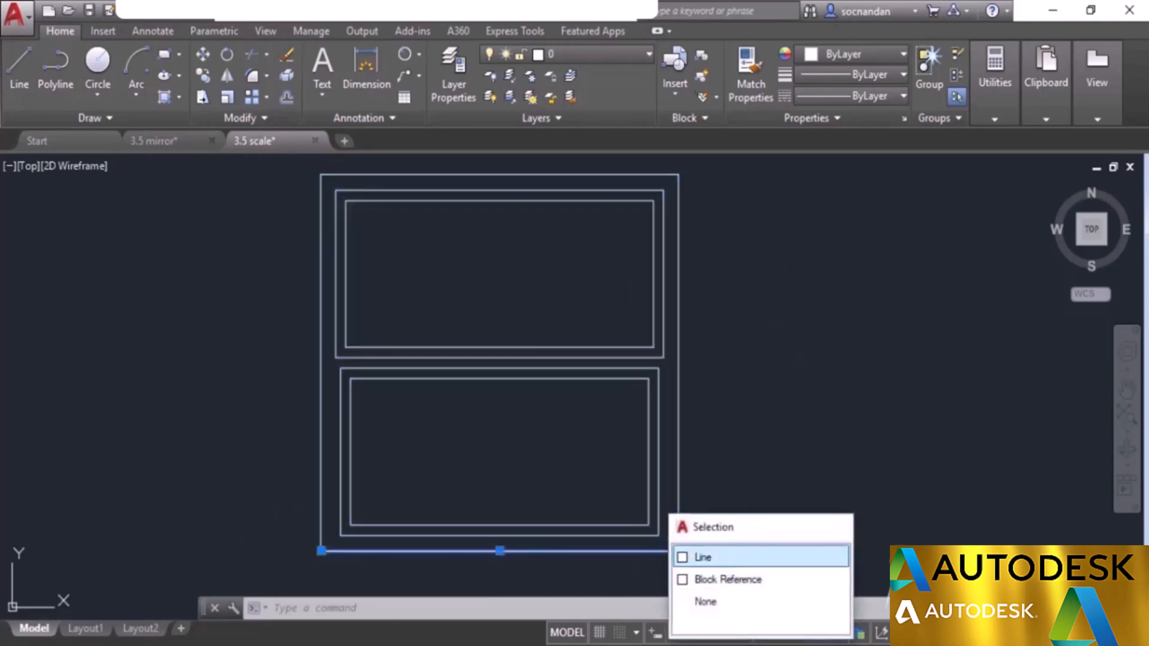
click(724, 556)
right_click(748, 395)
click(799, 321)
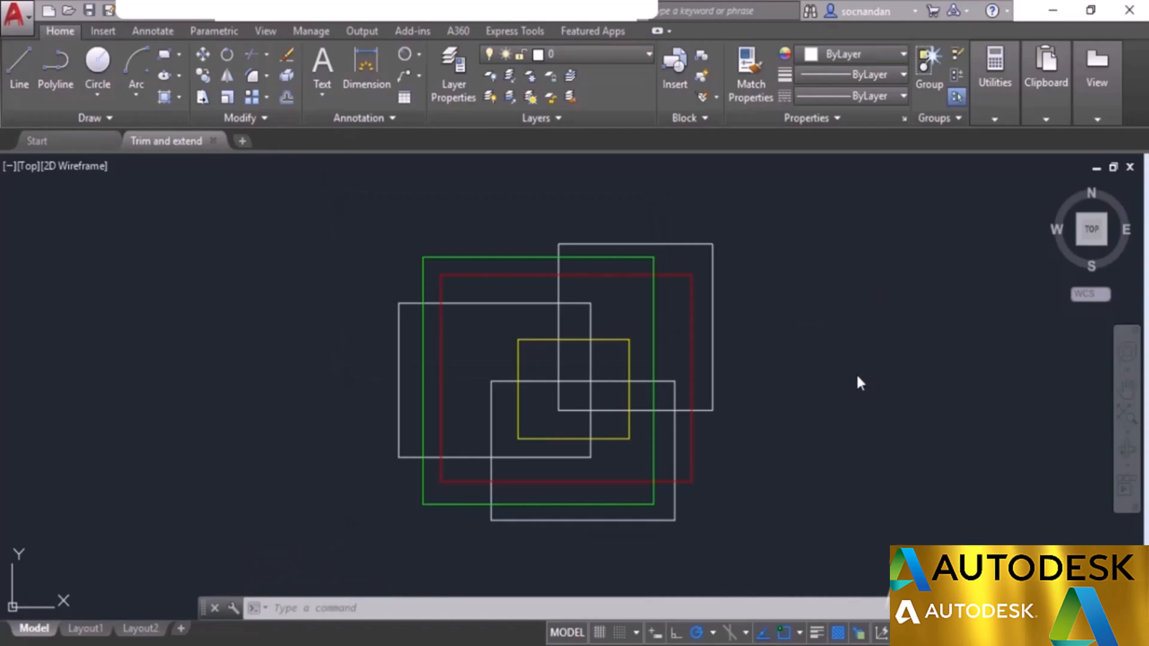
Step: Trim, with all objects as cutting edges, the overlapping end of the left white rectangle's top edge and the yellow top edge between the white verticals
click(268, 53)
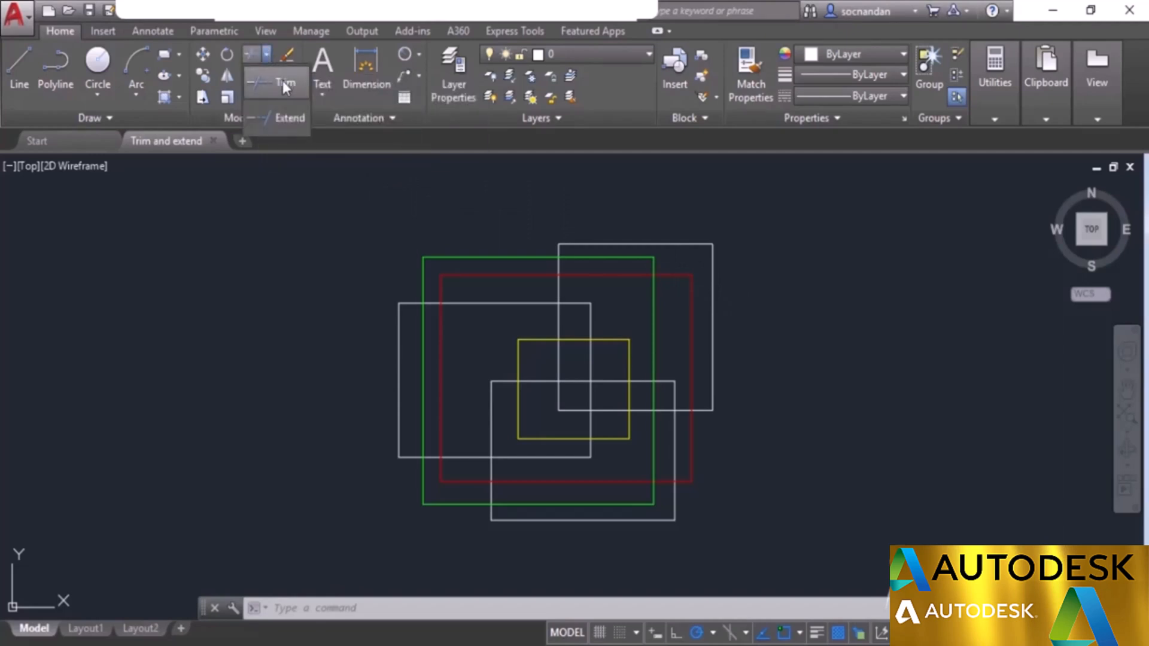
click(282, 81)
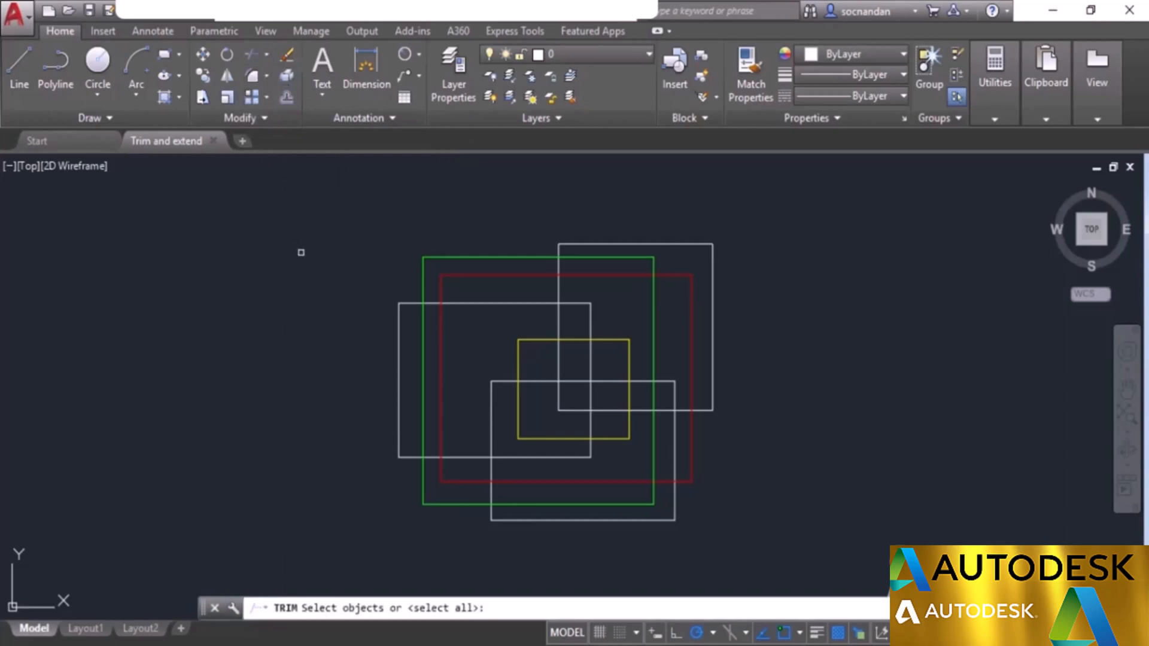
key(Return)
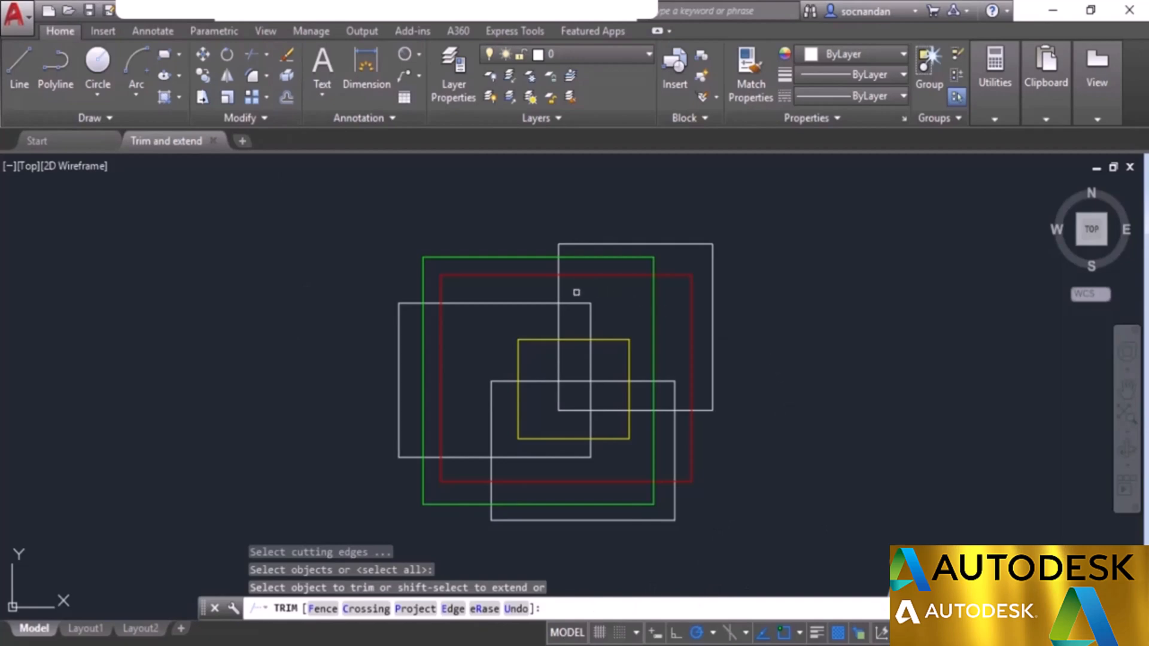
scroll(576, 294, up, 2)
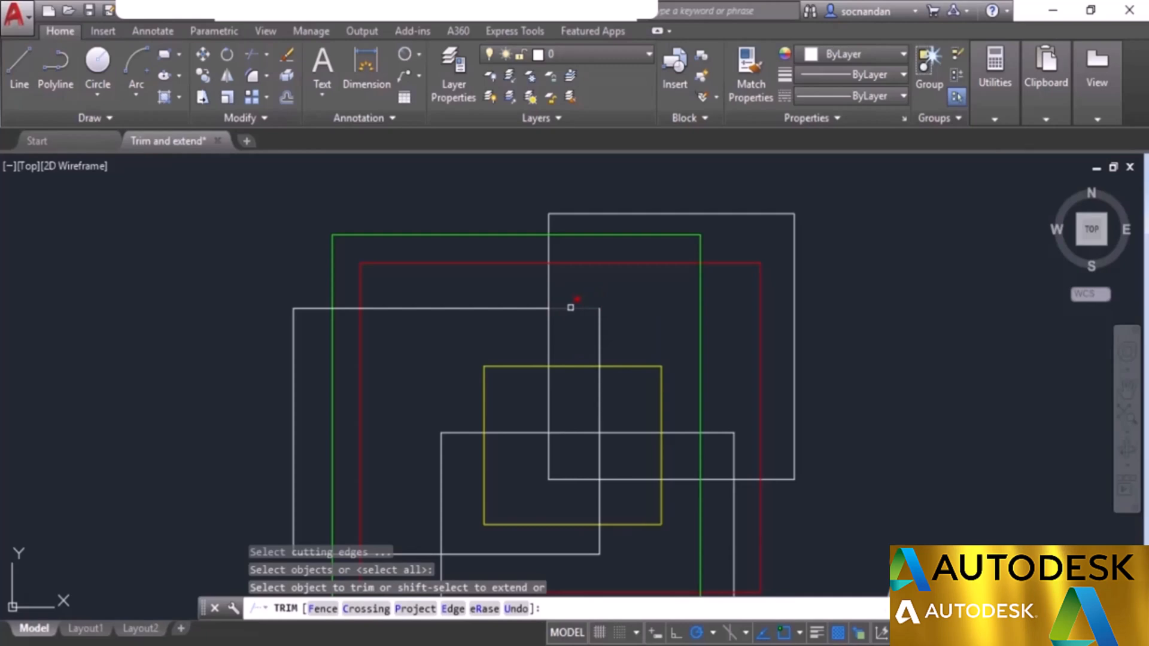
click(570, 307)
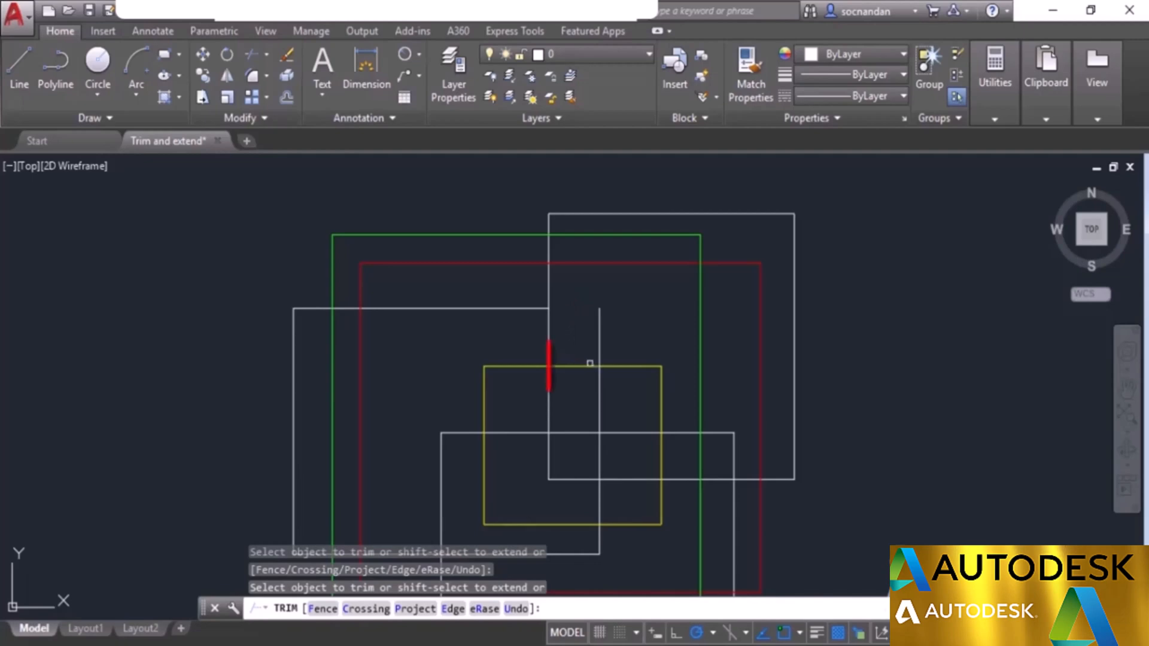
click(575, 367)
Step: Trim the lower white rectangle's upper-left corner and its top segment inside the yellow rectangle, plus the left white rectangle's outer vertical side
middle_drag(415, 405, 516, 318)
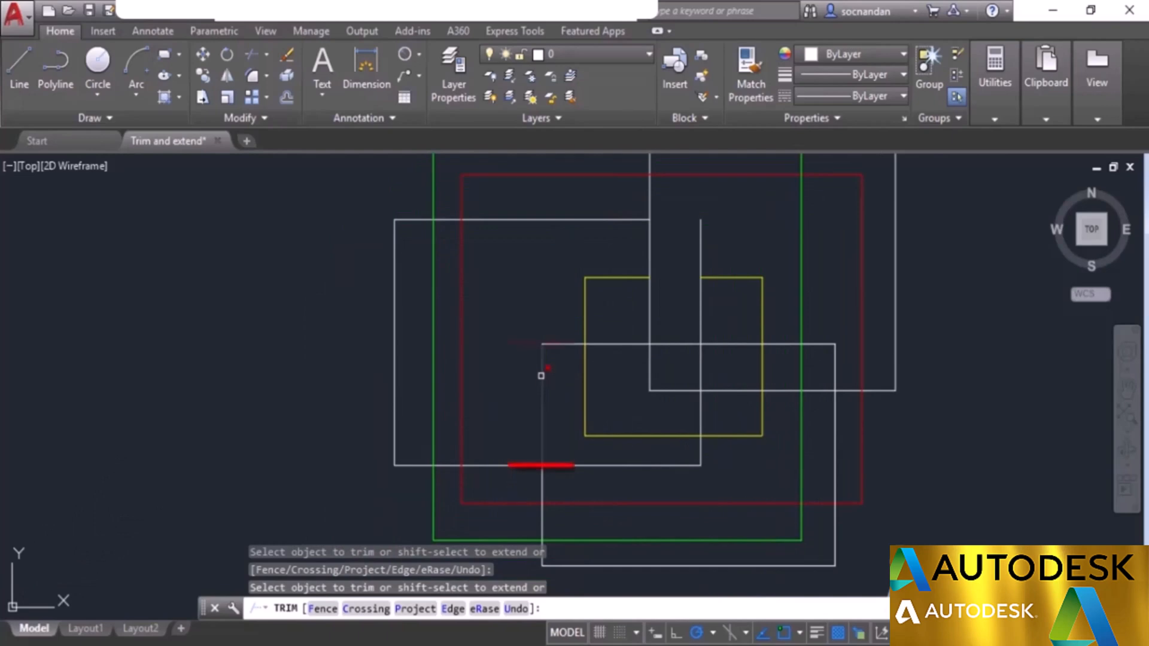
click(541, 376)
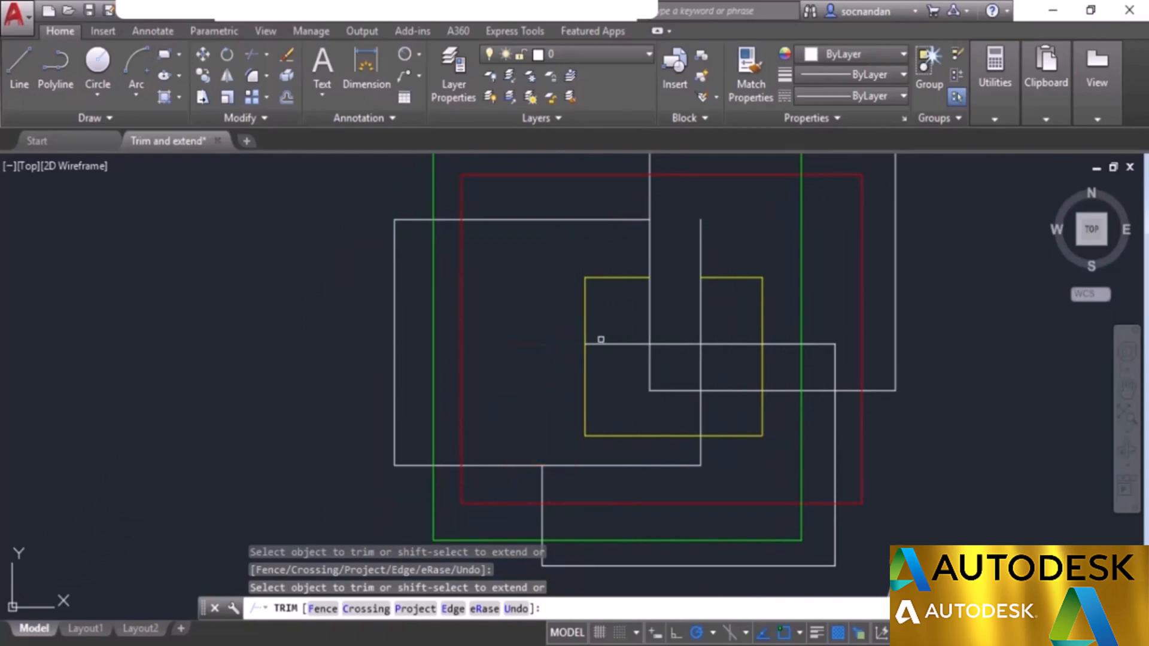
click(601, 344)
click(394, 317)
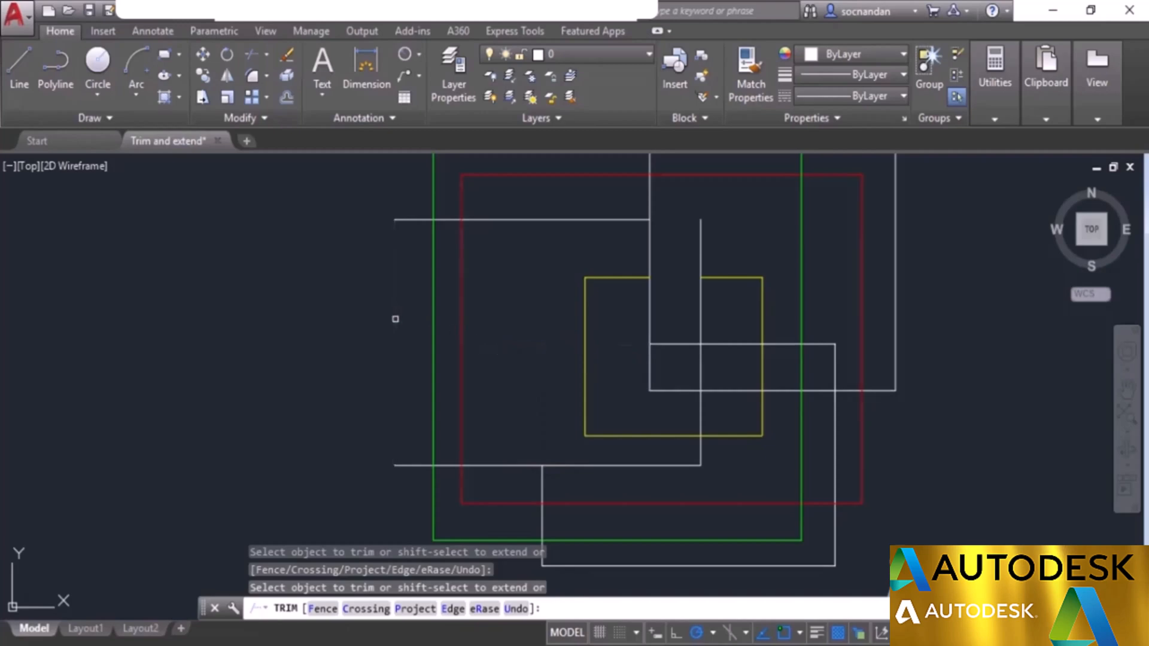
click(392, 226)
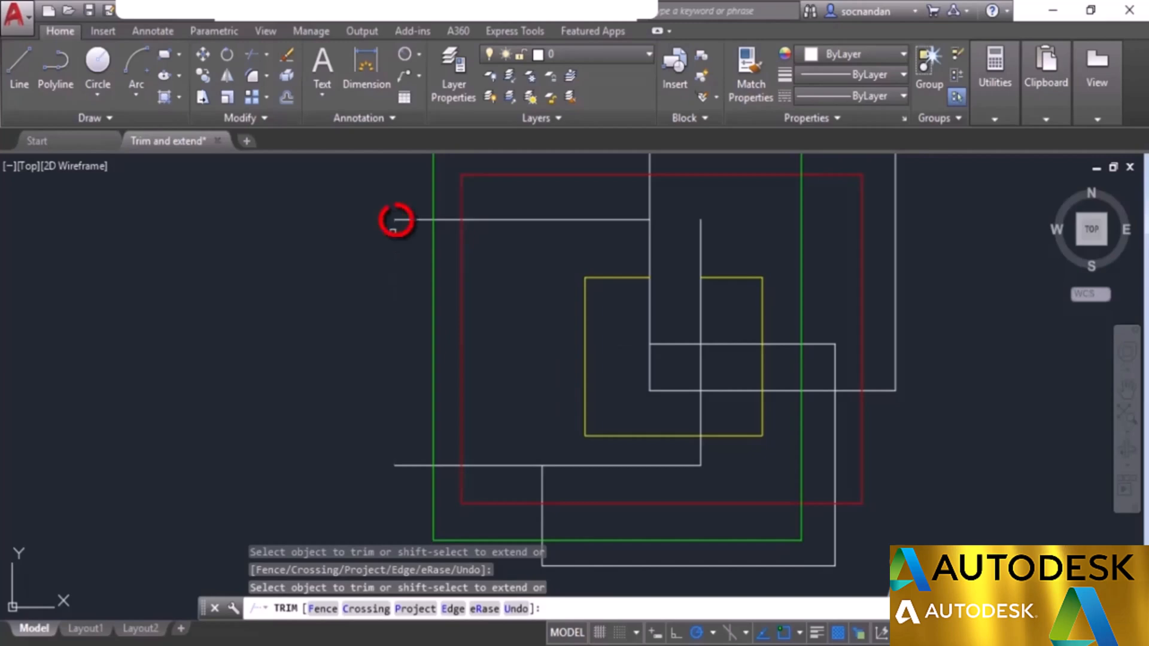
click(394, 465)
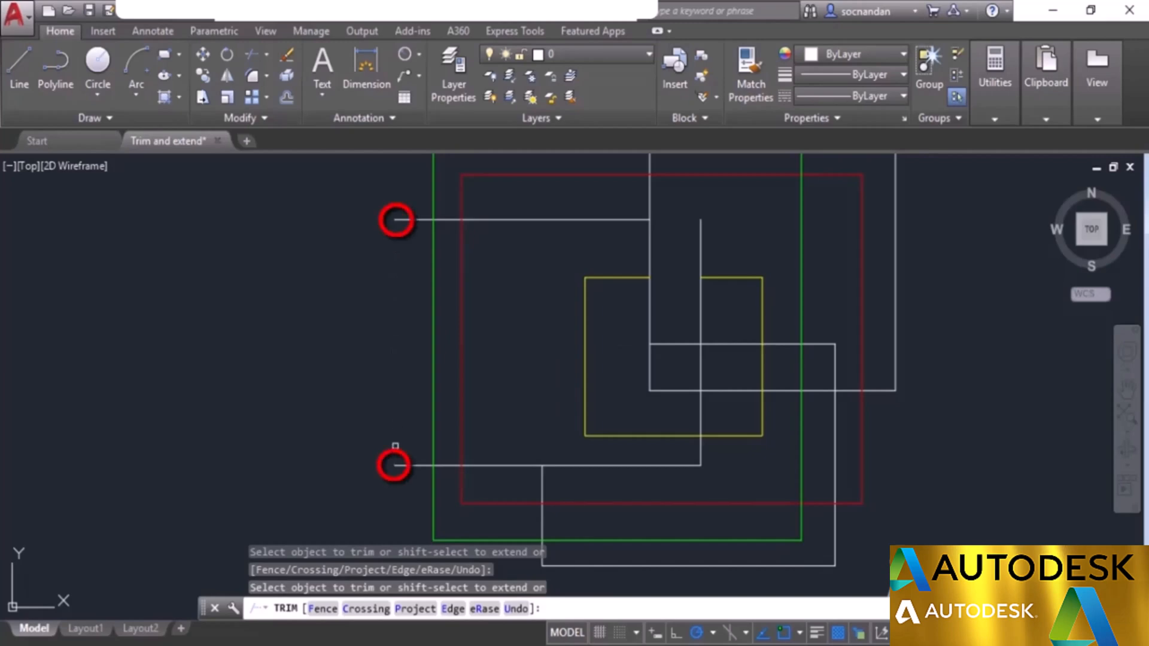
key(Escape)
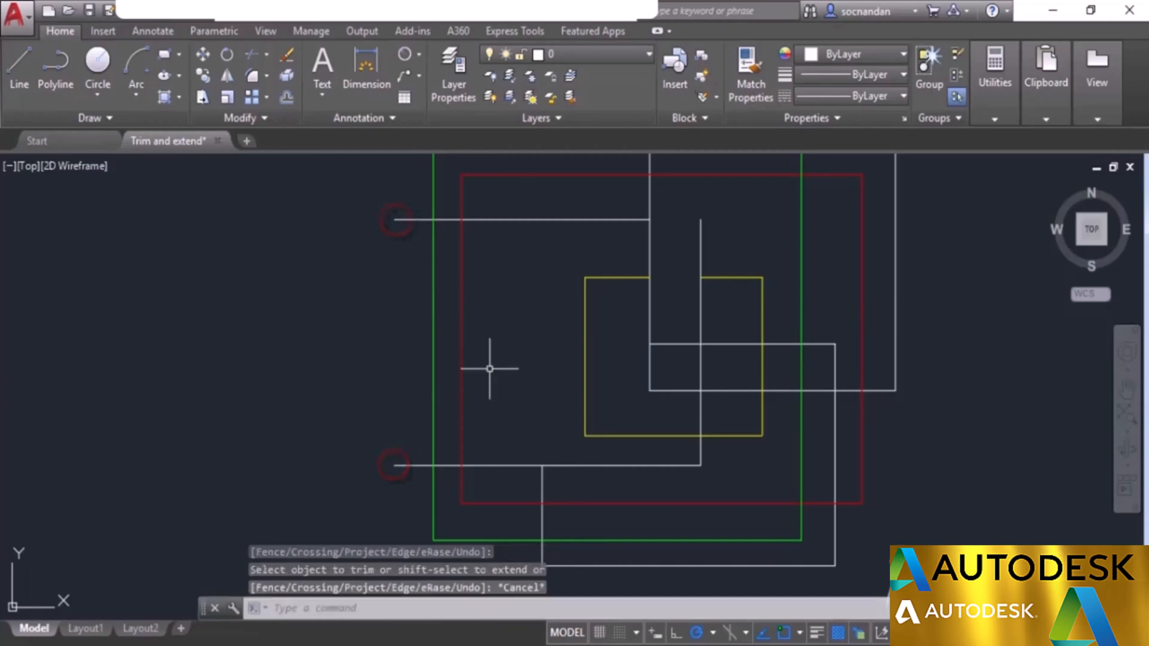
Step: Undo all the trims made to the overlapping white and yellow rectangles
scroll(546, 330, down, 2)
middle_drag(546, 330, 508, 363)
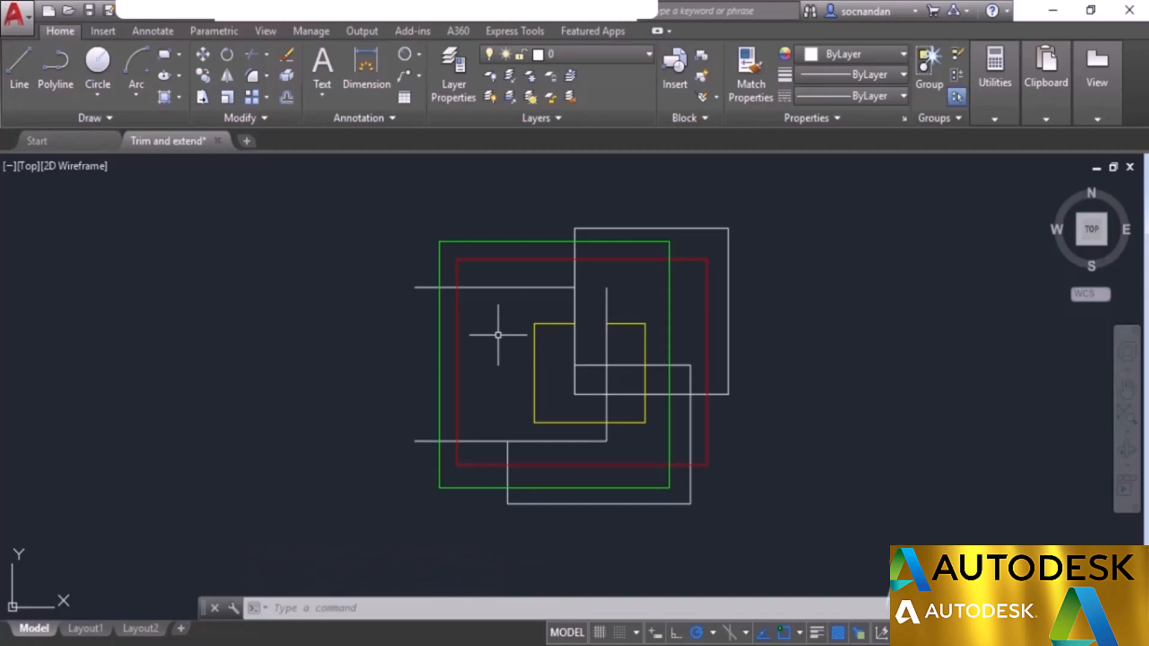
key(ctrl+z)
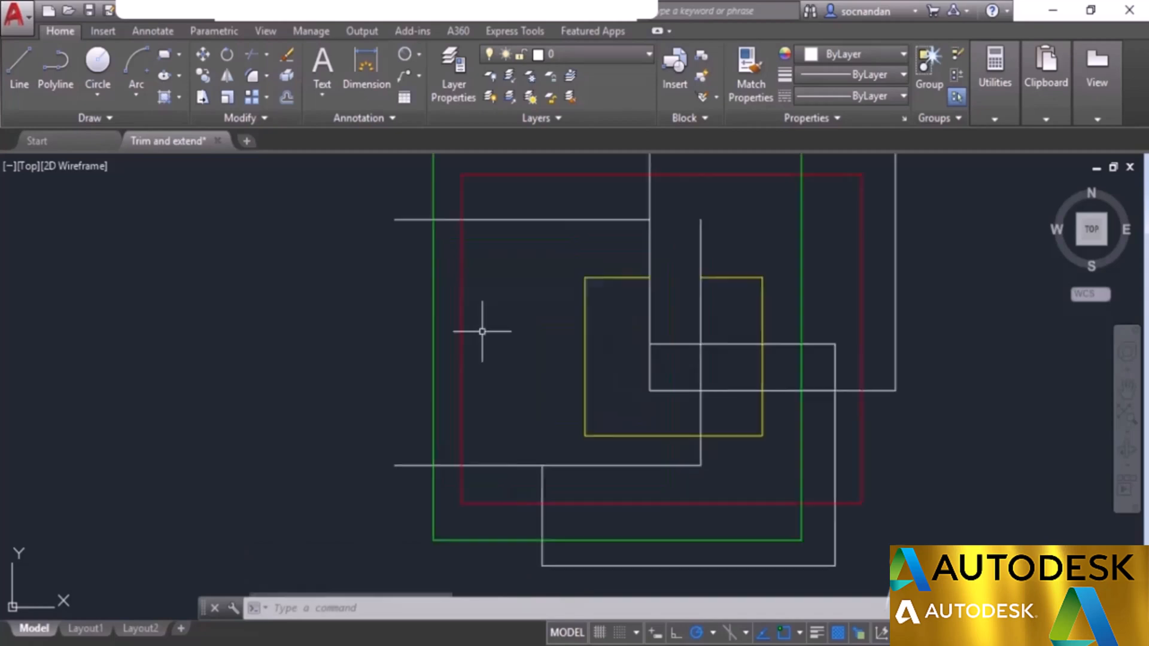
key(ctrl+z)
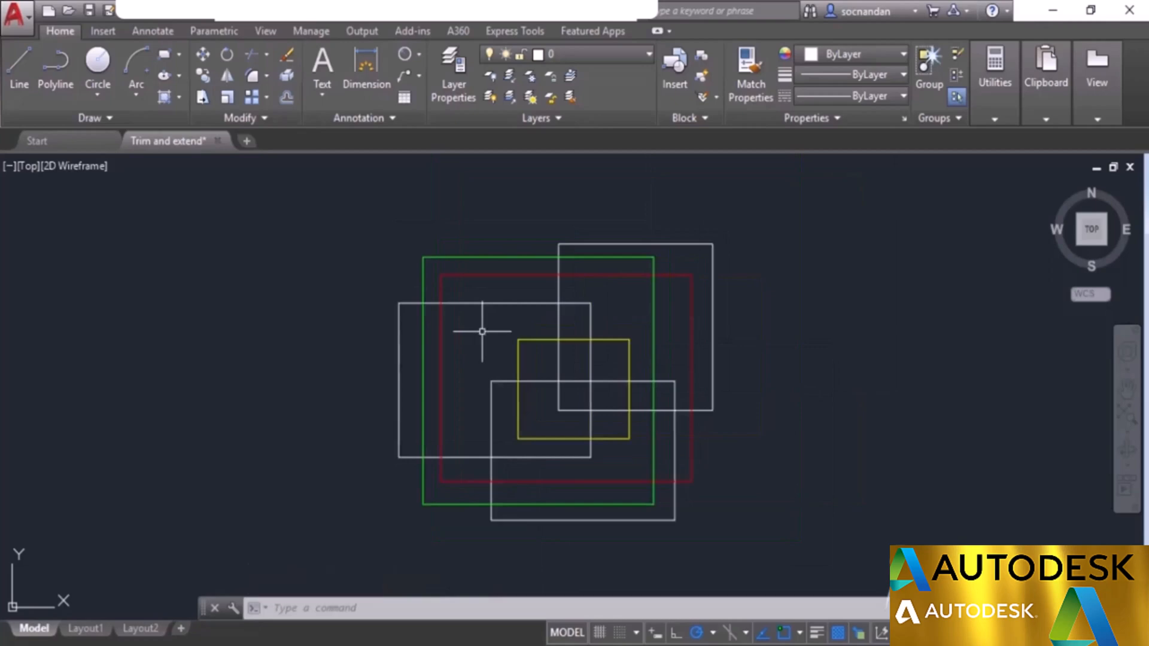
Step: Fence-trim, with all objects as cutting edges, around the white rectangles' overhangs, through the green right side, red top edge and left white rectangle's inner side
click(252, 57)
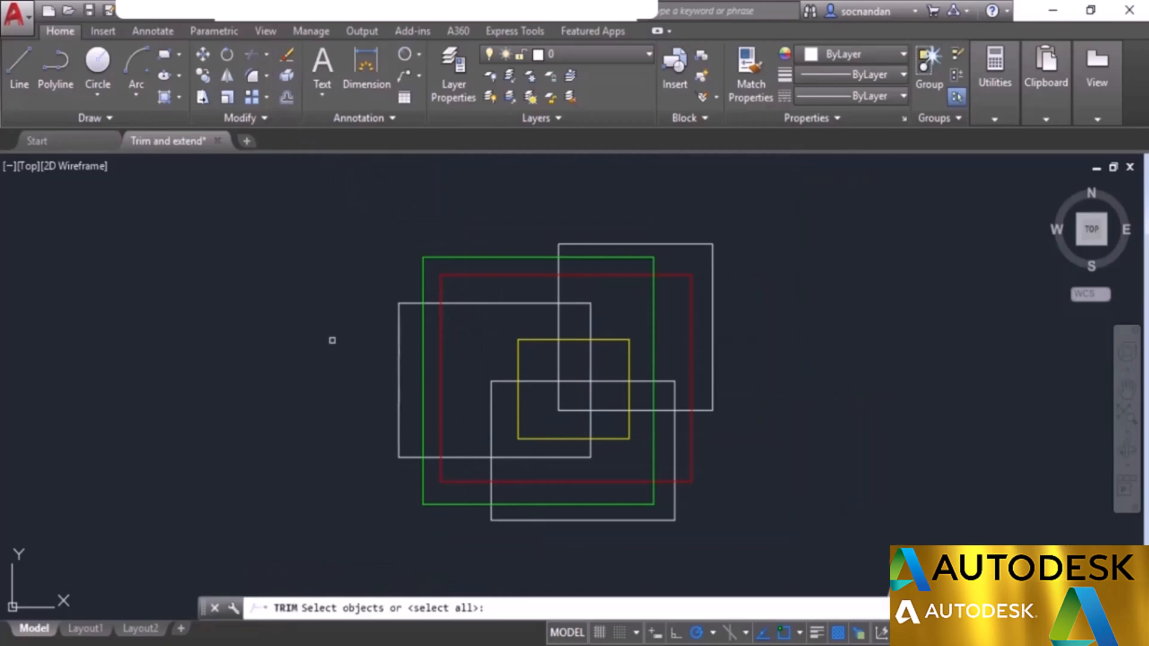
key(Return)
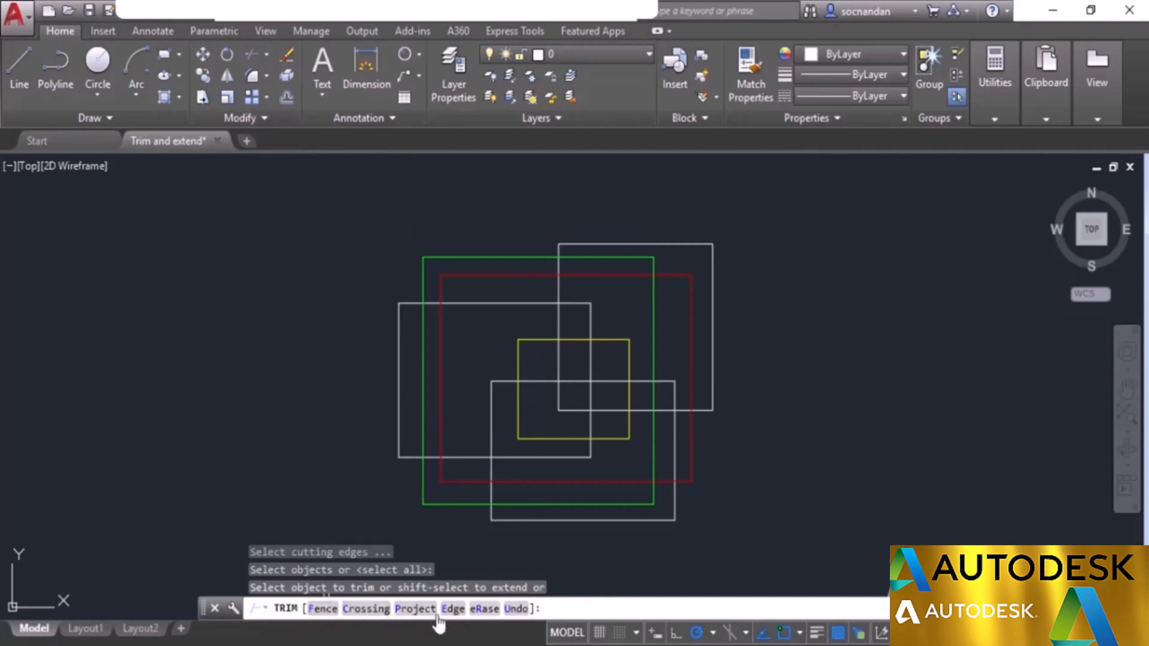
click(323, 609)
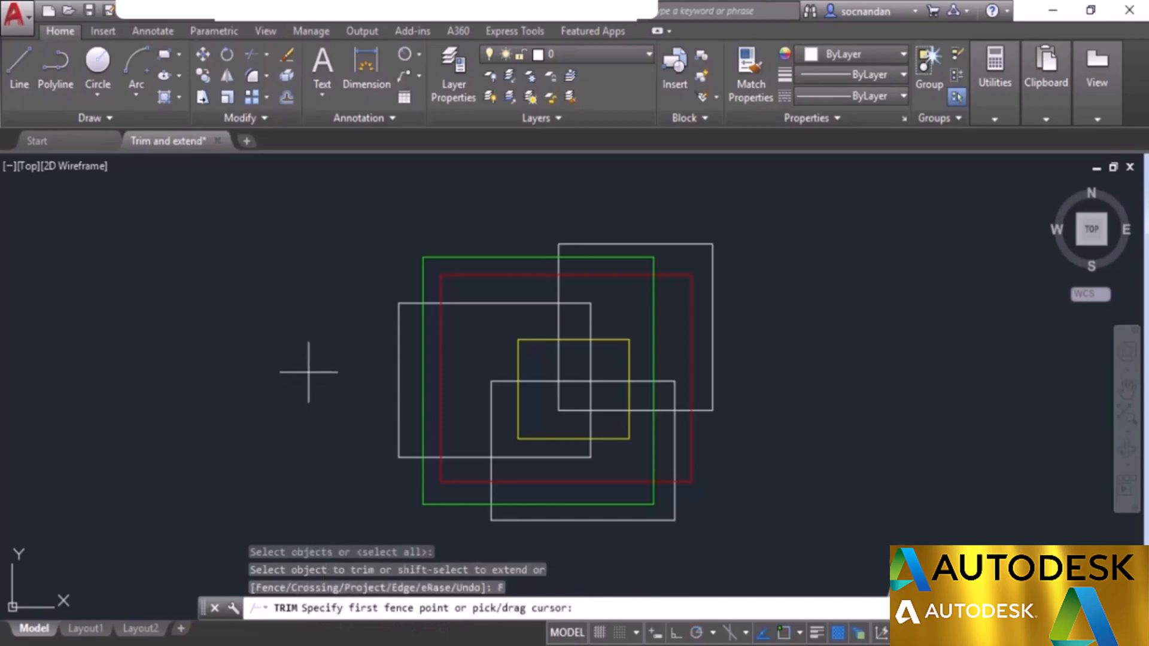
click(396, 265)
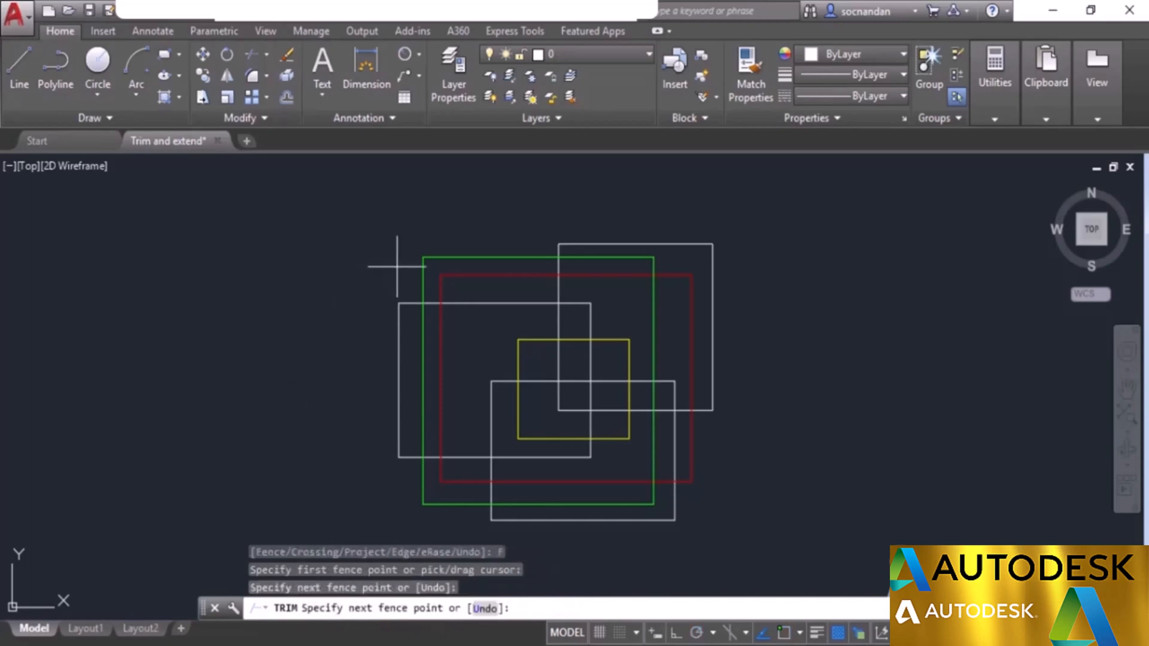
click(410, 317)
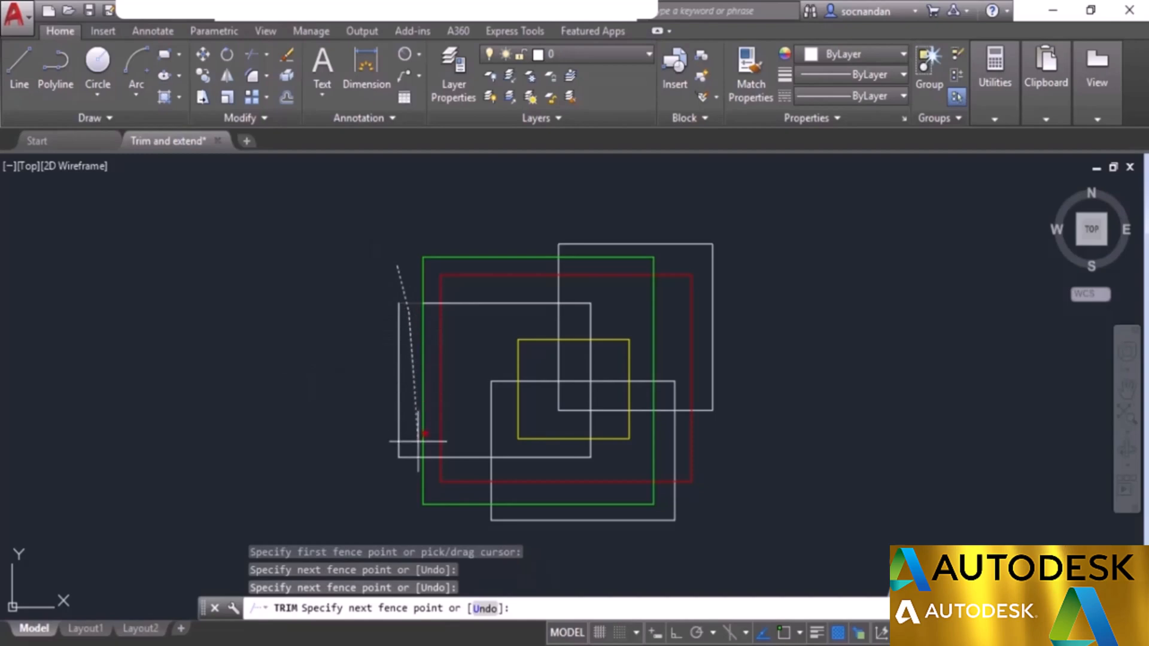
click(410, 477)
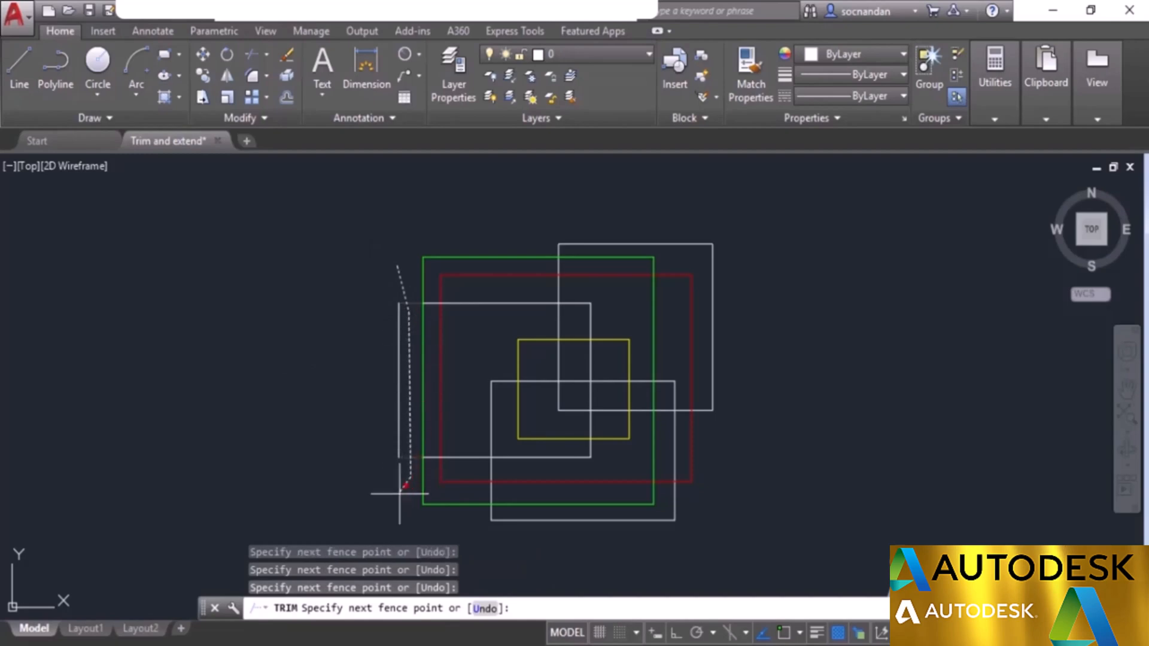
click(415, 531)
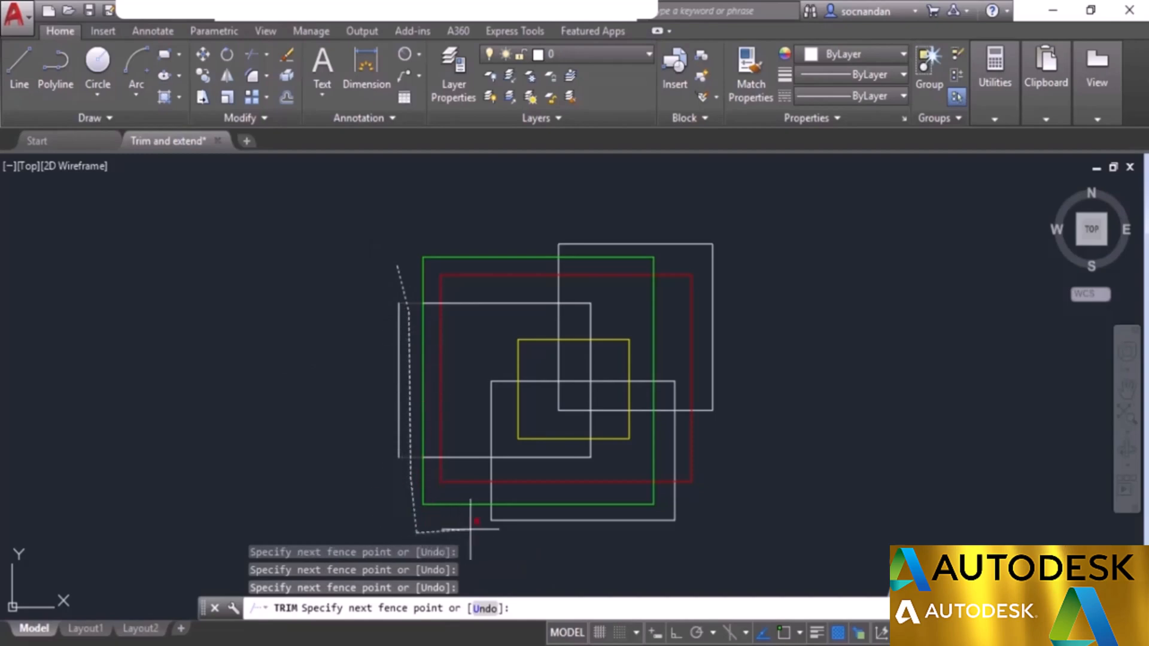
click(498, 510)
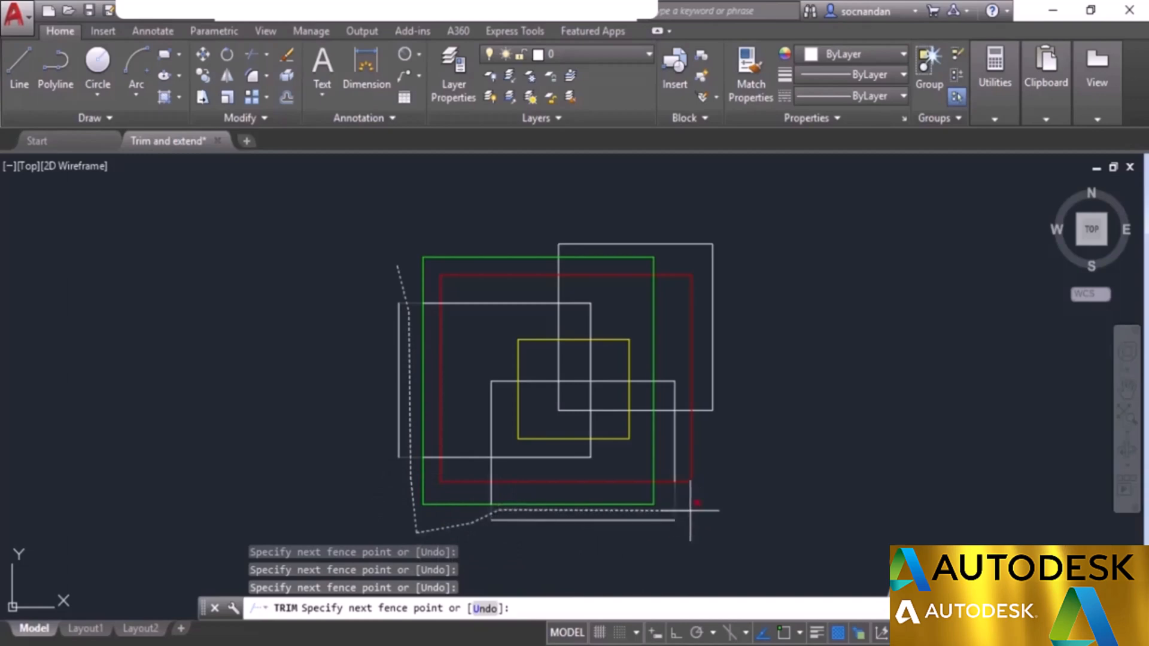
click(689, 511)
click(781, 469)
click(705, 435)
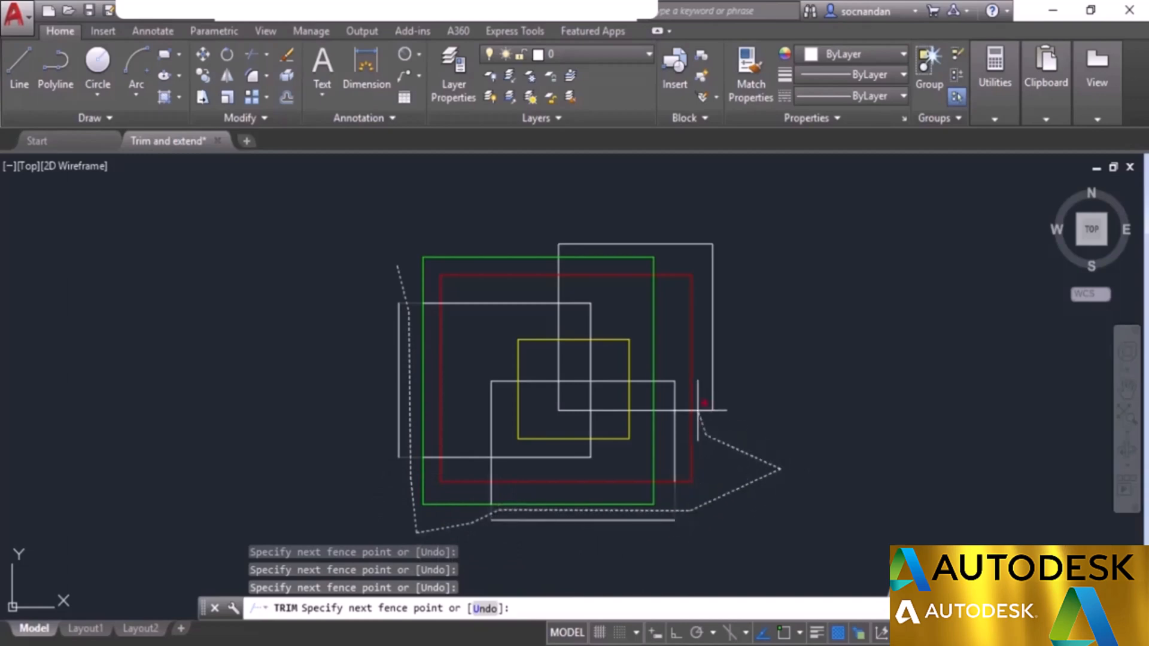
click(699, 261)
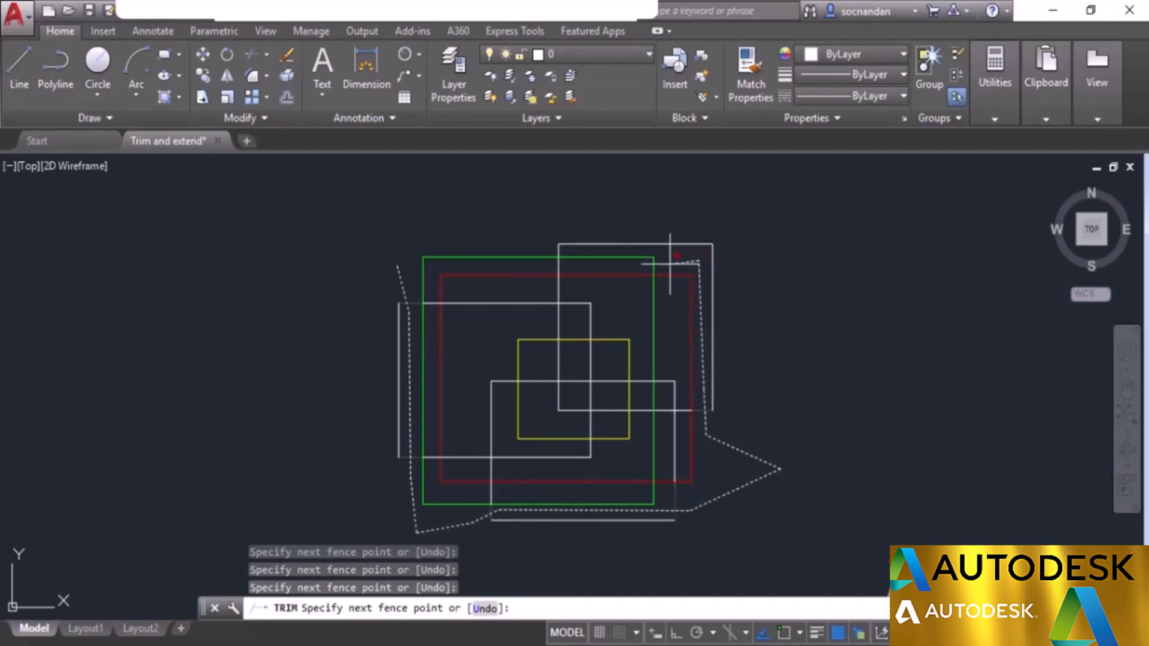
click(630, 265)
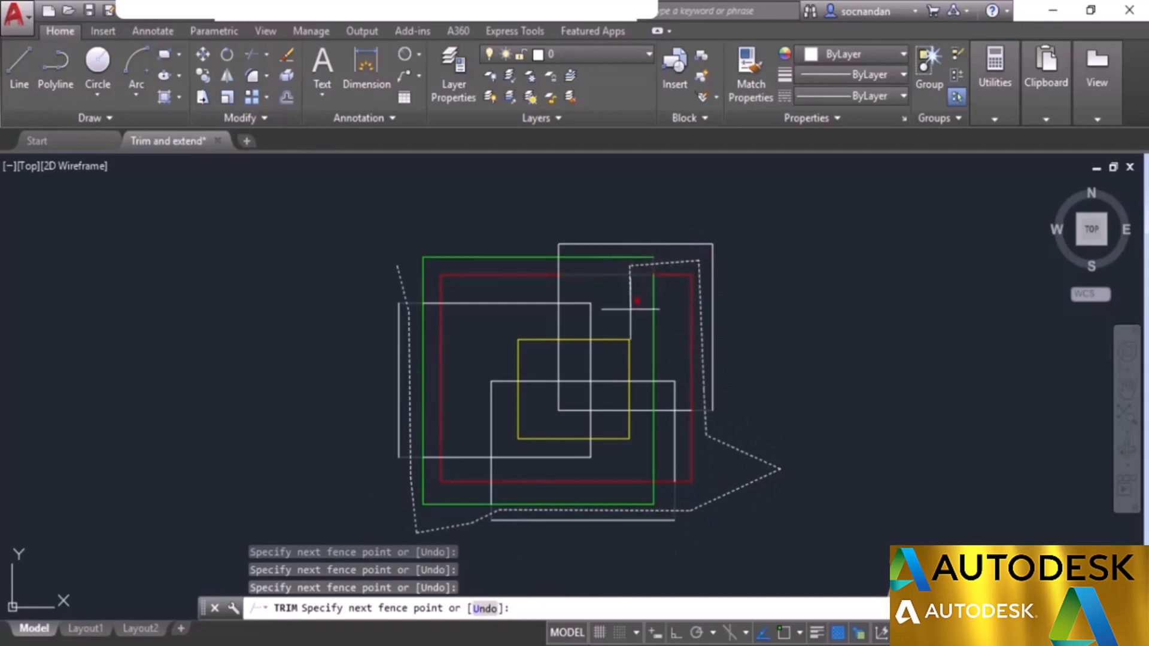
click(629, 307)
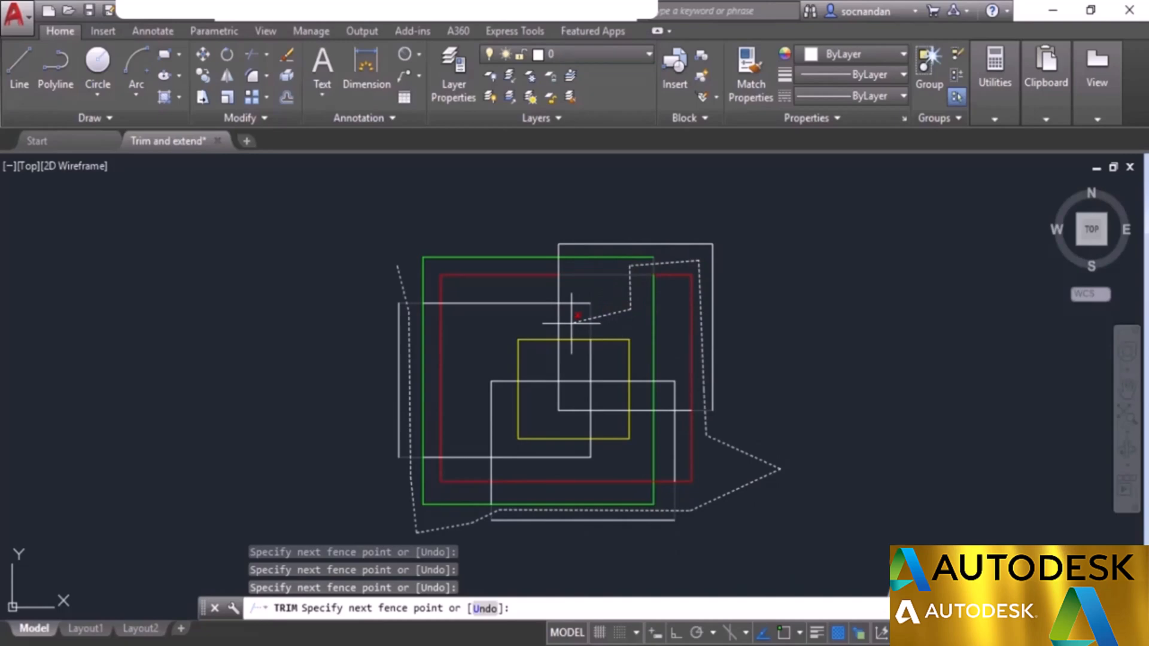
key(Return)
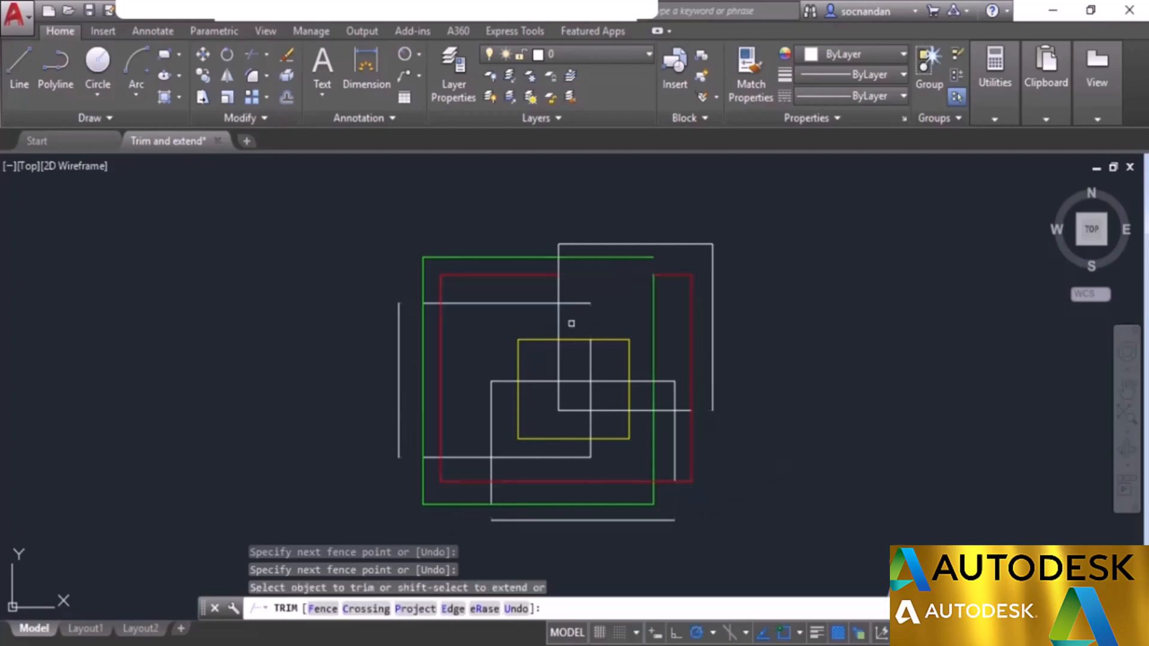
Step: Try to trim the detached white vertical outside the green rectangle, and undo the whole fence trim
click(399, 302)
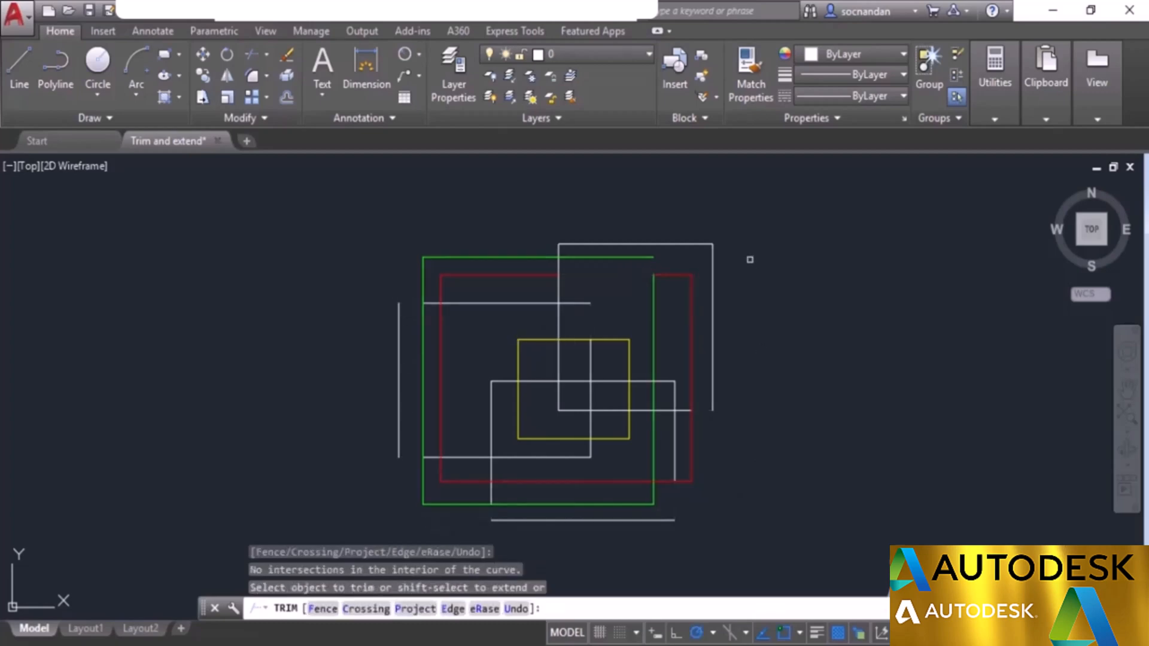
key(Escape)
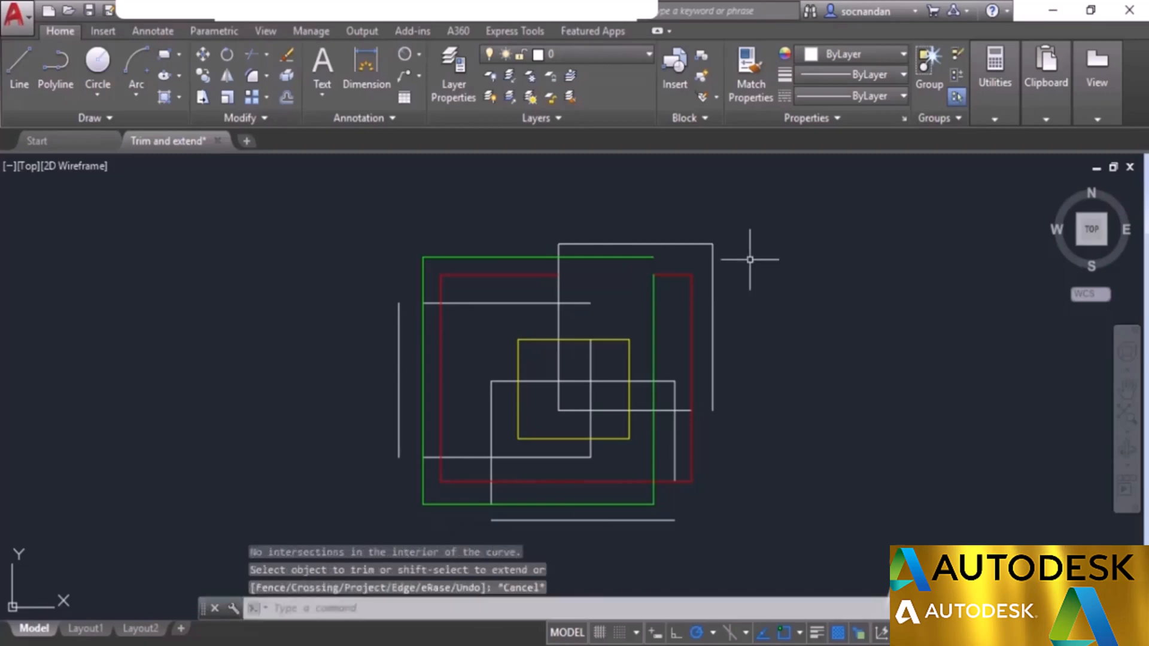
key(ctrl+z)
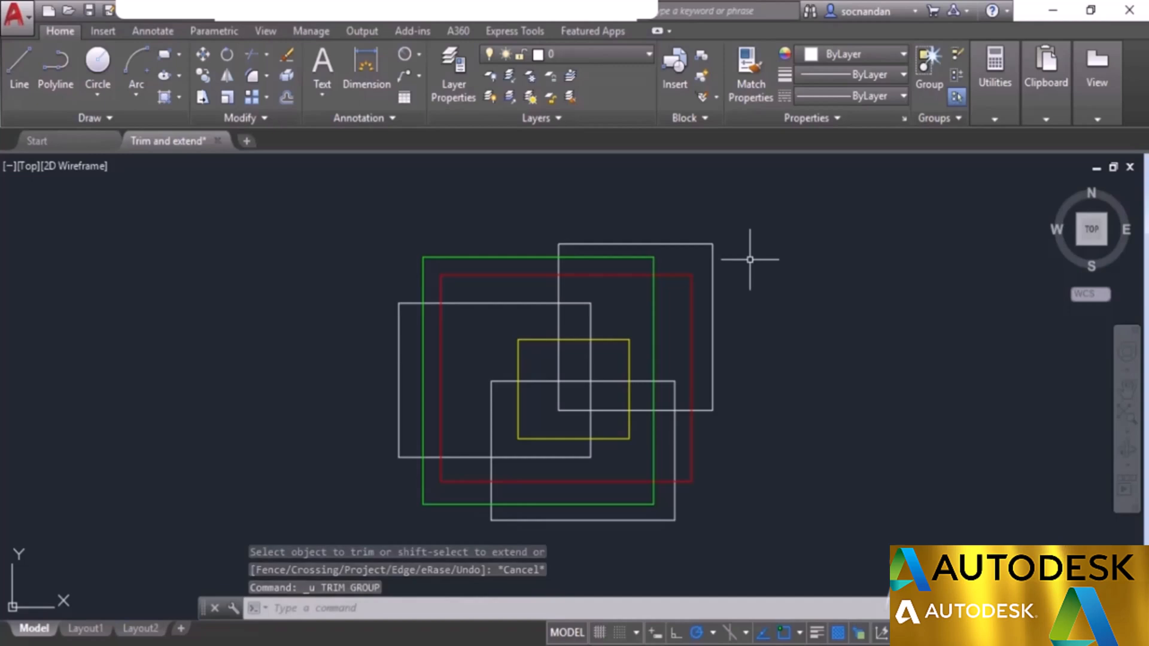
Step: Trim, with only the red rectangle as cutting edge, the right and left white rectangles' outer parts and the green right side inside it
click(253, 57)
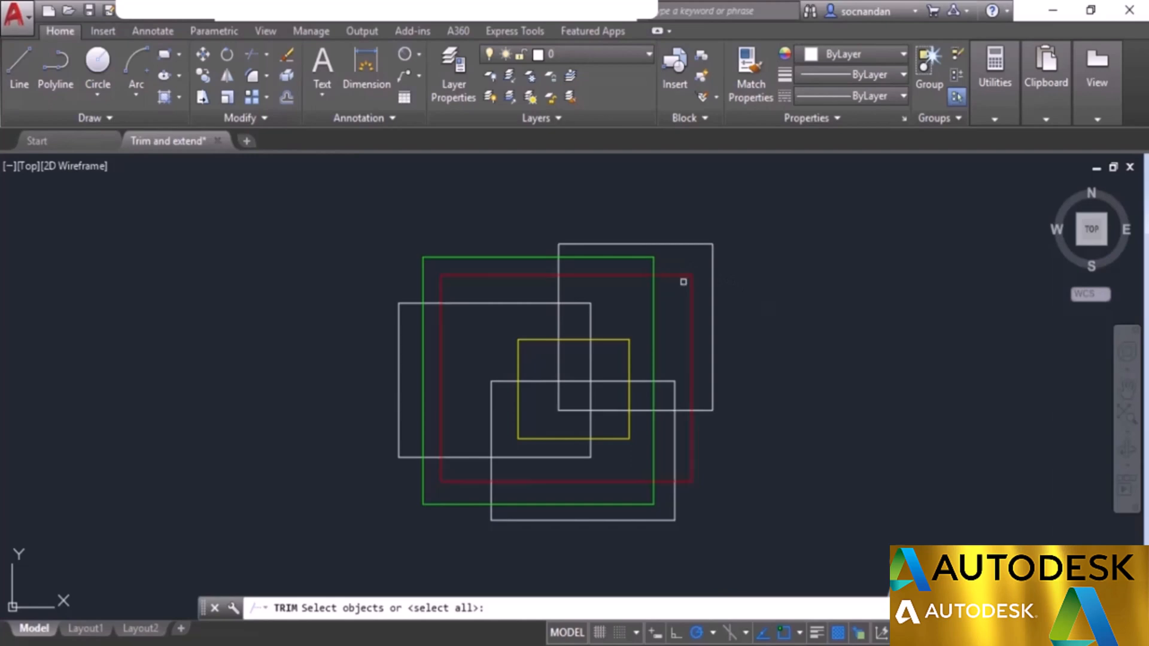
click(678, 274)
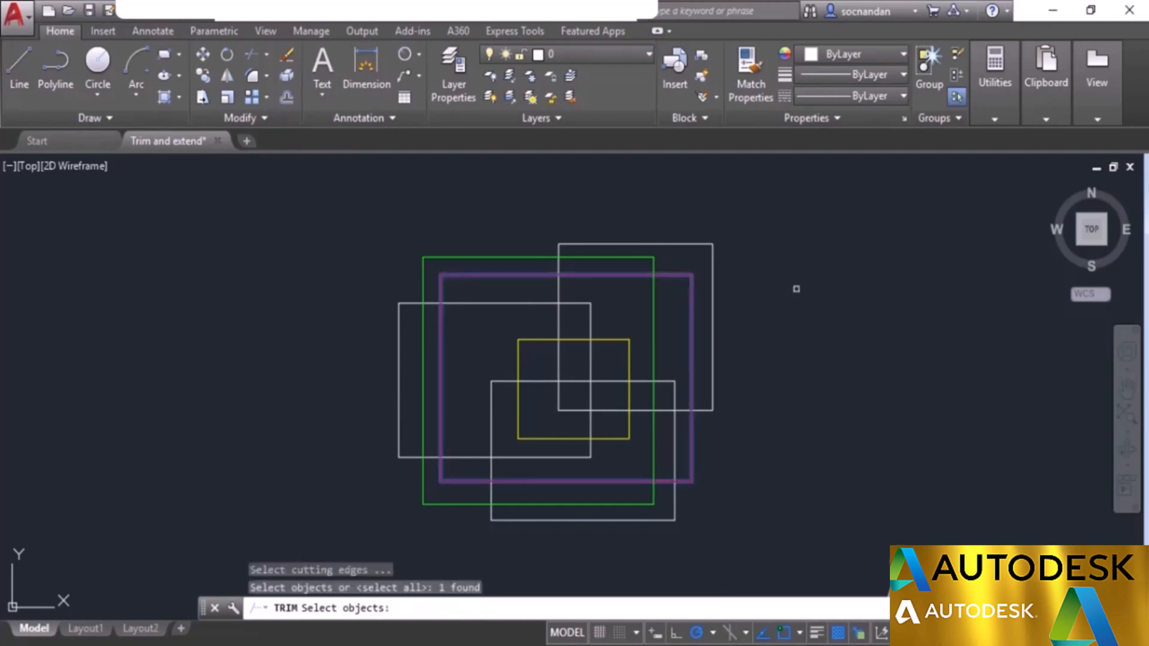
key(Return)
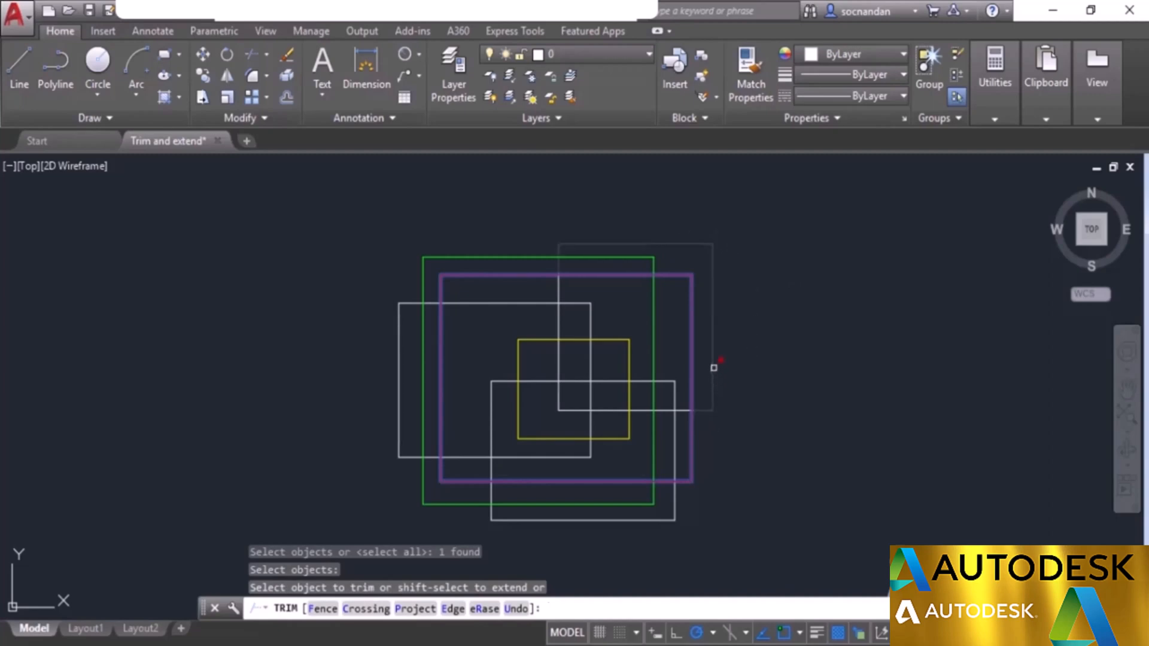
click(713, 306)
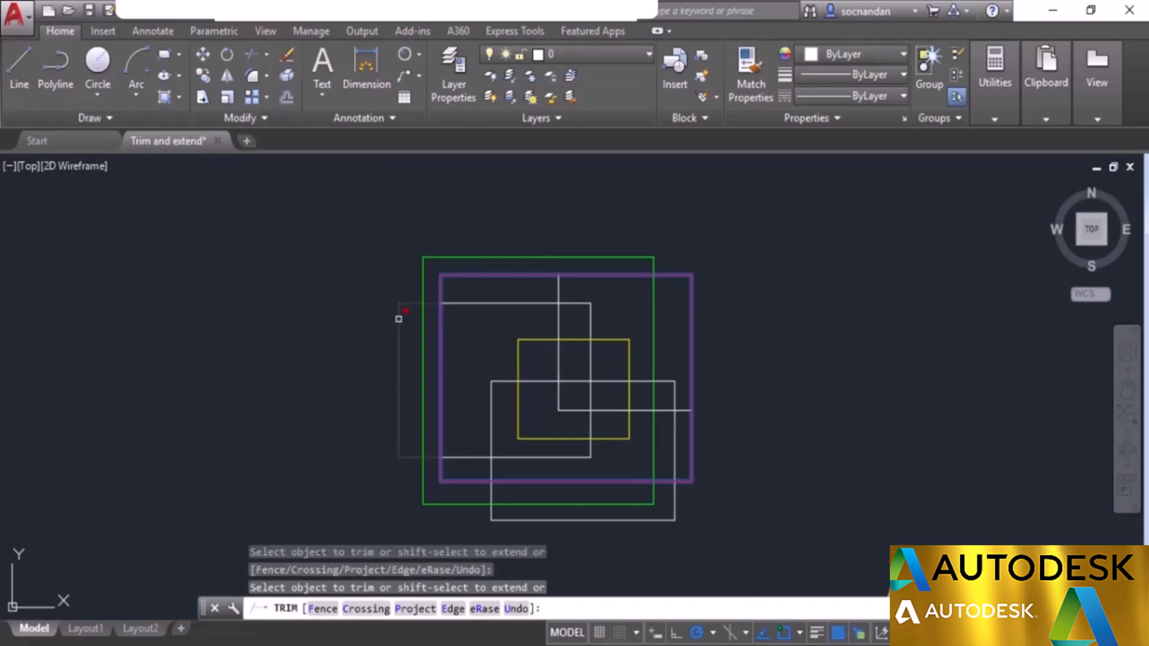
click(398, 319)
click(559, 328)
click(653, 311)
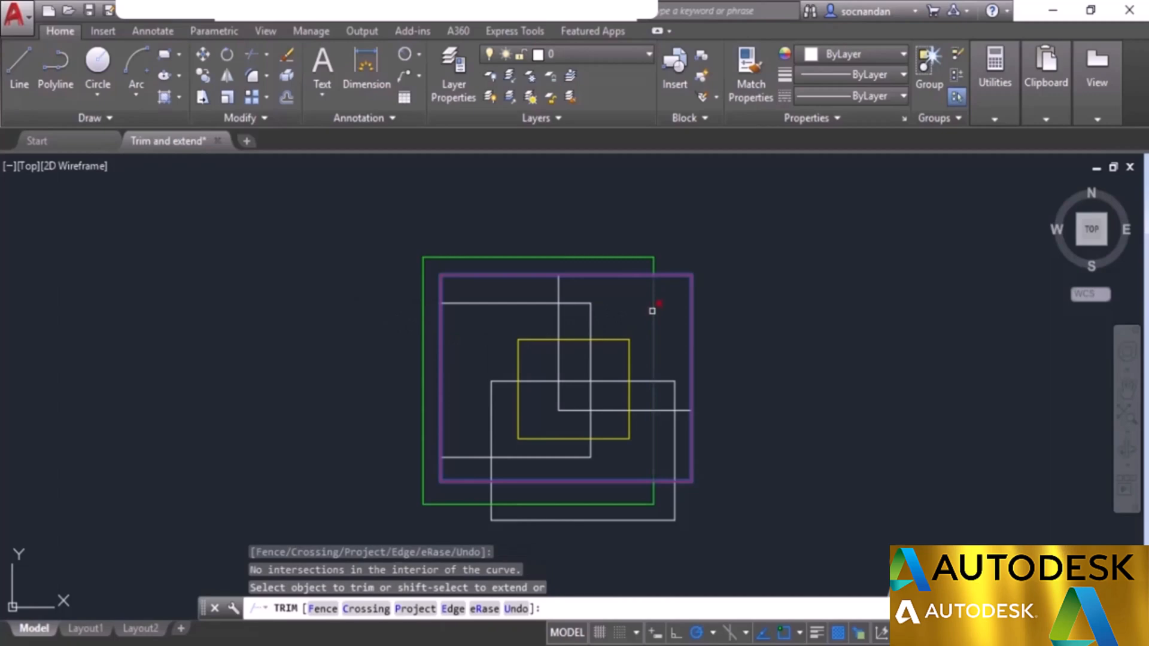
click(653, 311)
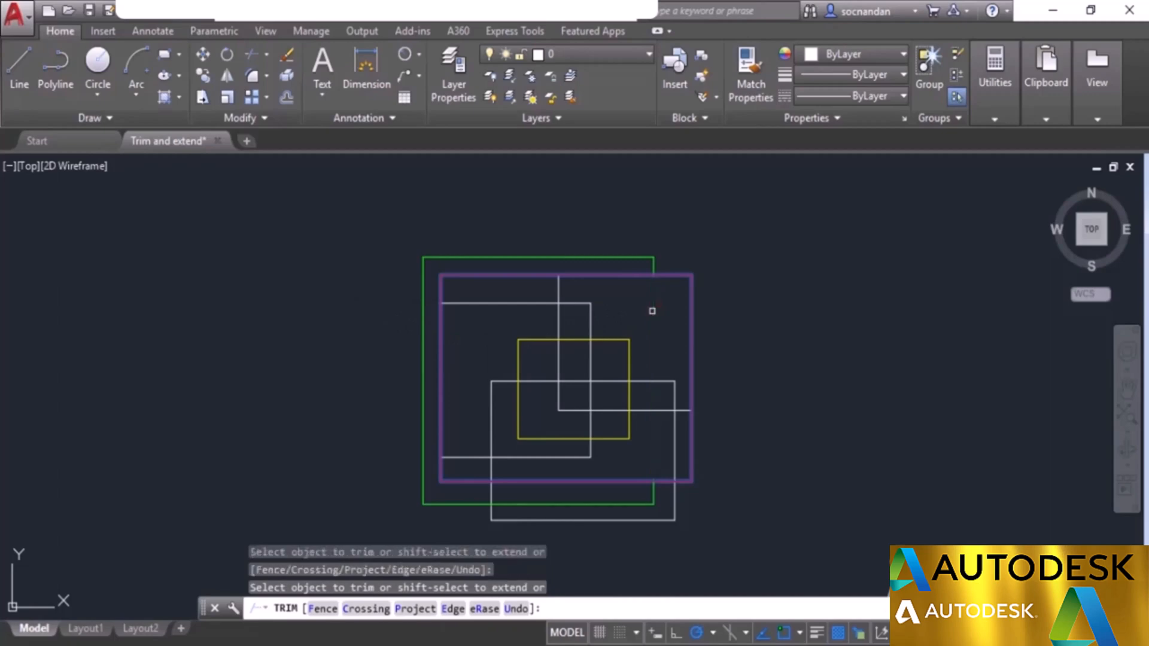
Step: Try to trim the yellow top edge and left white rectangle's inner side, and trim the lower white rectangle's part inside the red rectangle
click(614, 340)
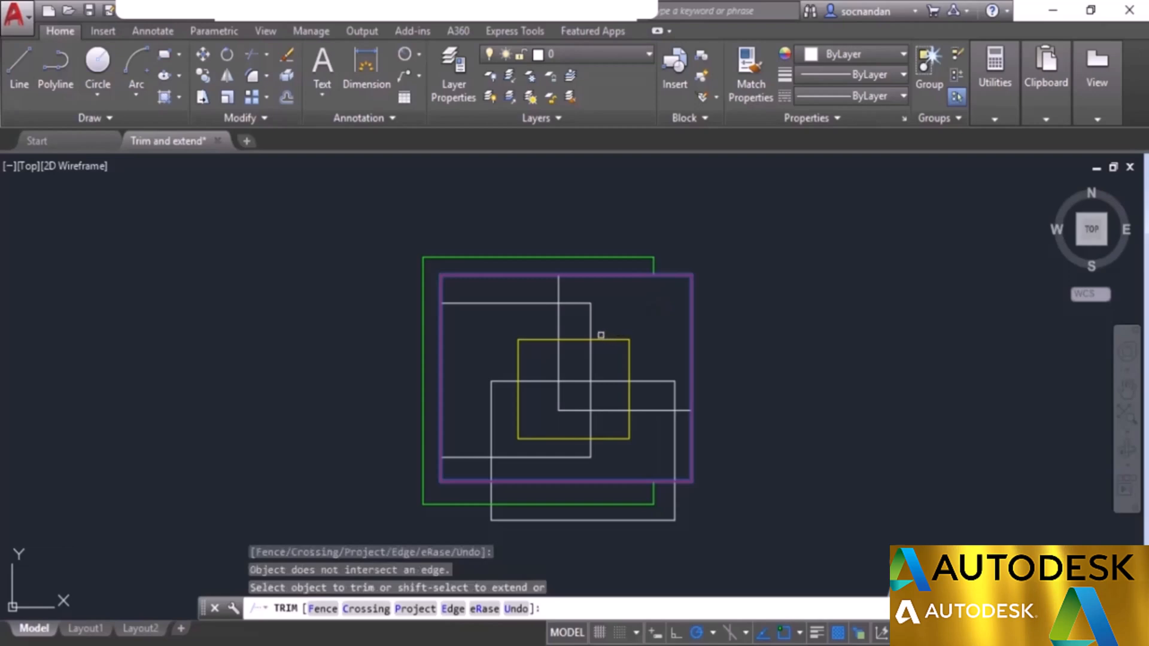
click(591, 327)
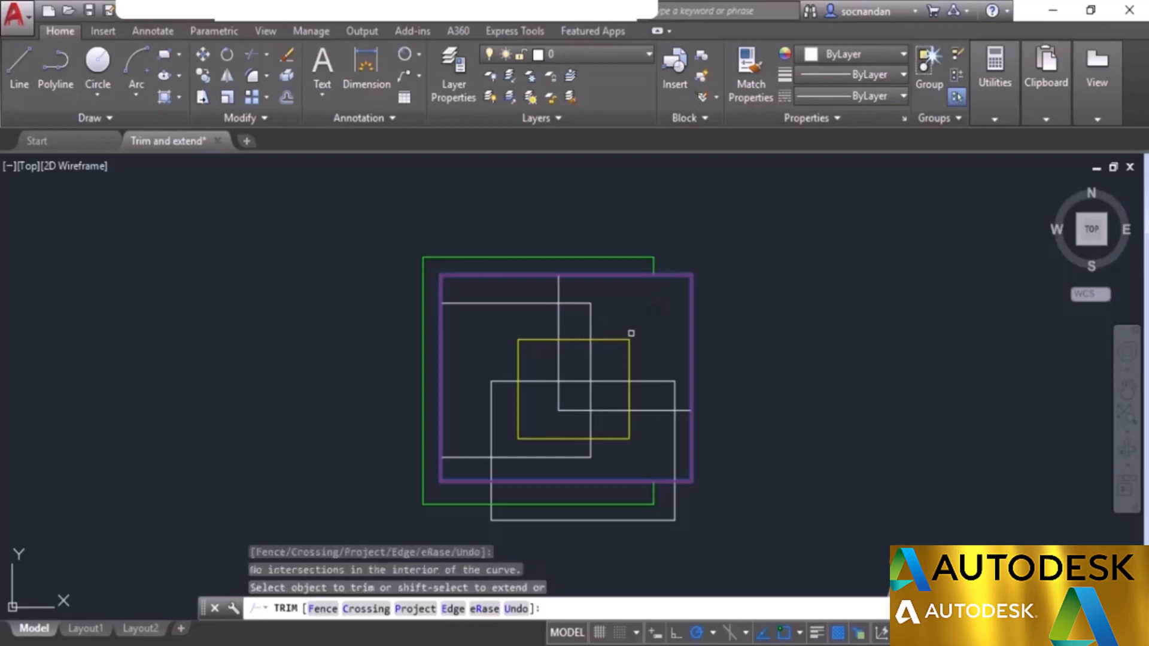
click(649, 333)
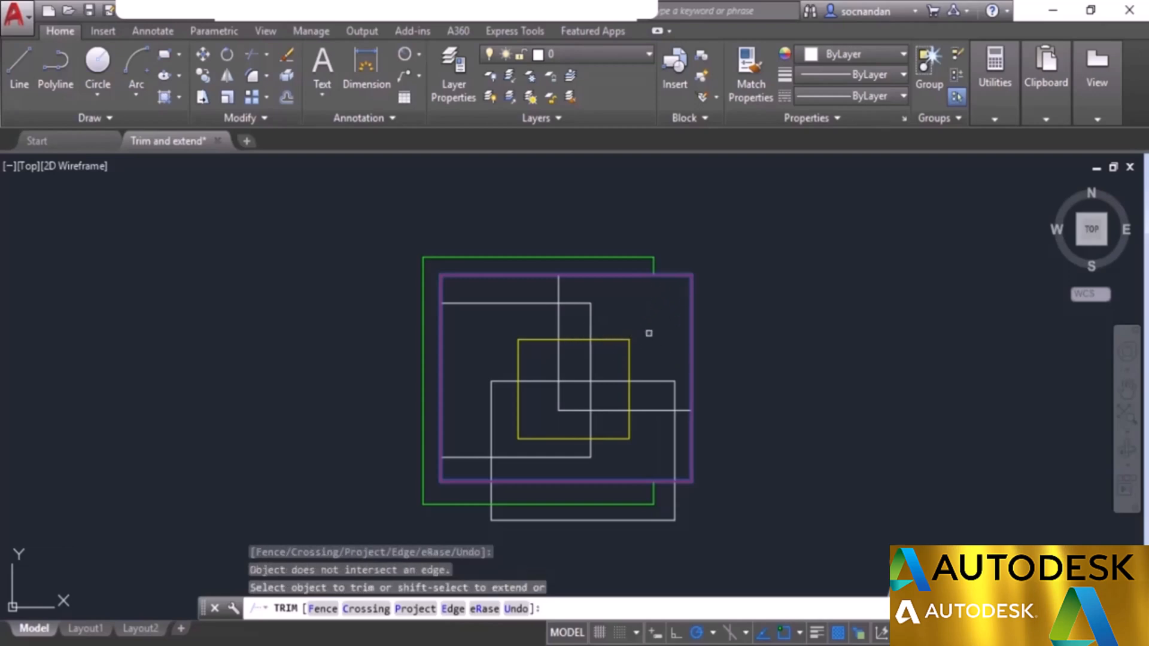
click(646, 379)
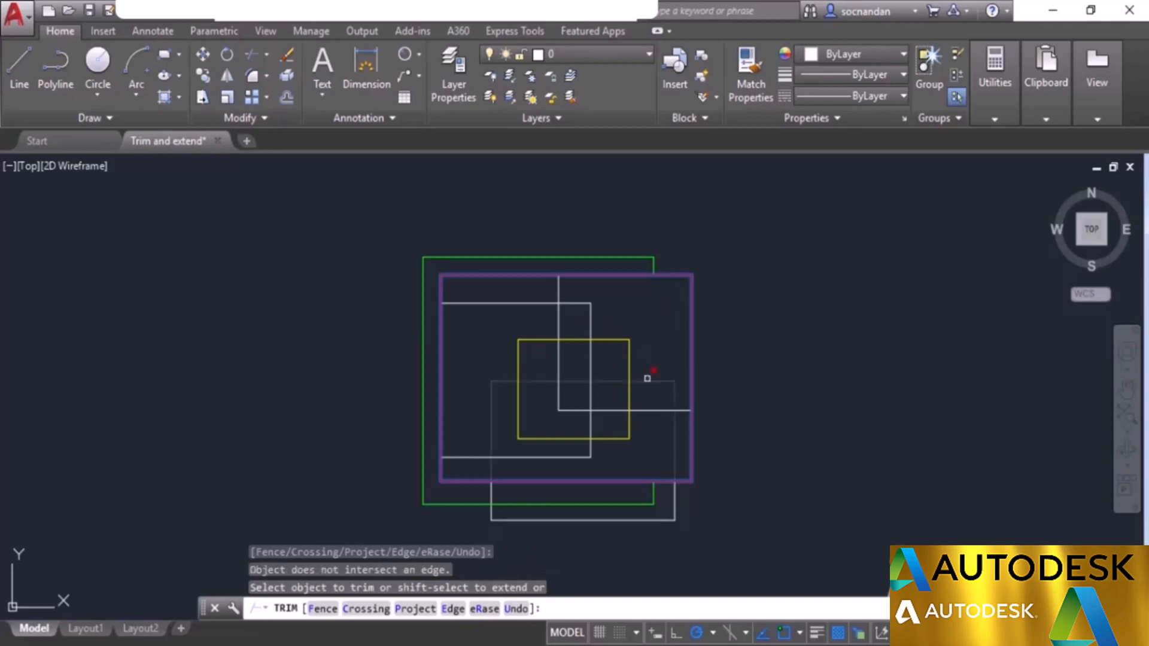
Step: Try to trim the left white rectangle's remaining lines inside the red boundary, and undo all trims made against the red rectangle
click(590, 312)
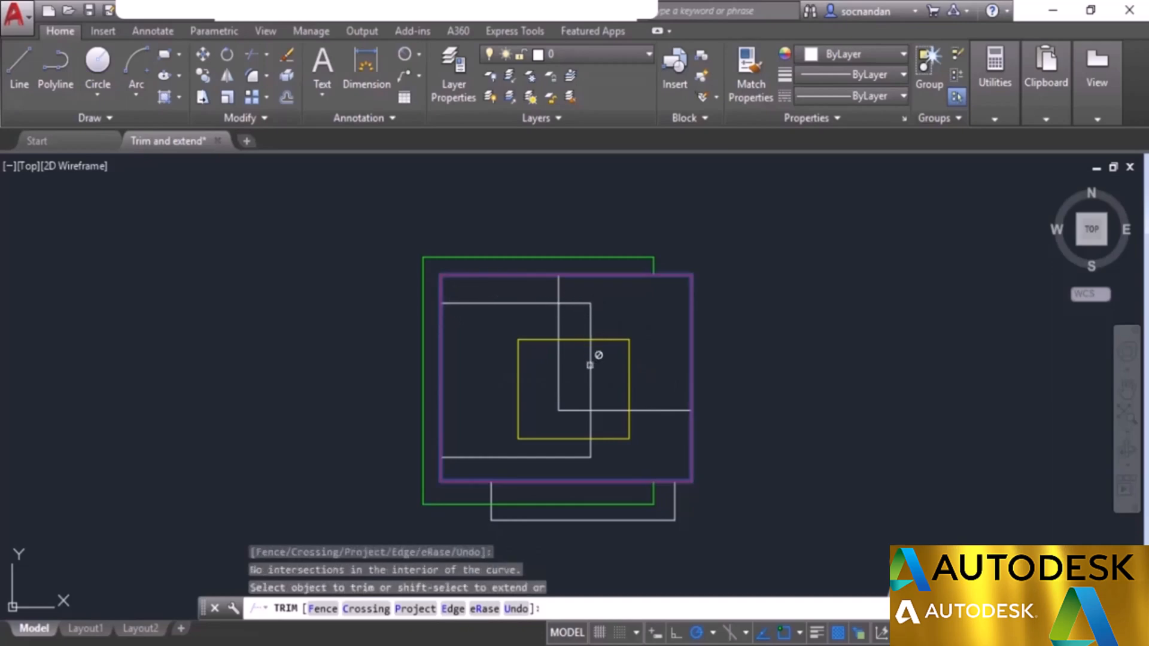
click(457, 458)
click(451, 373)
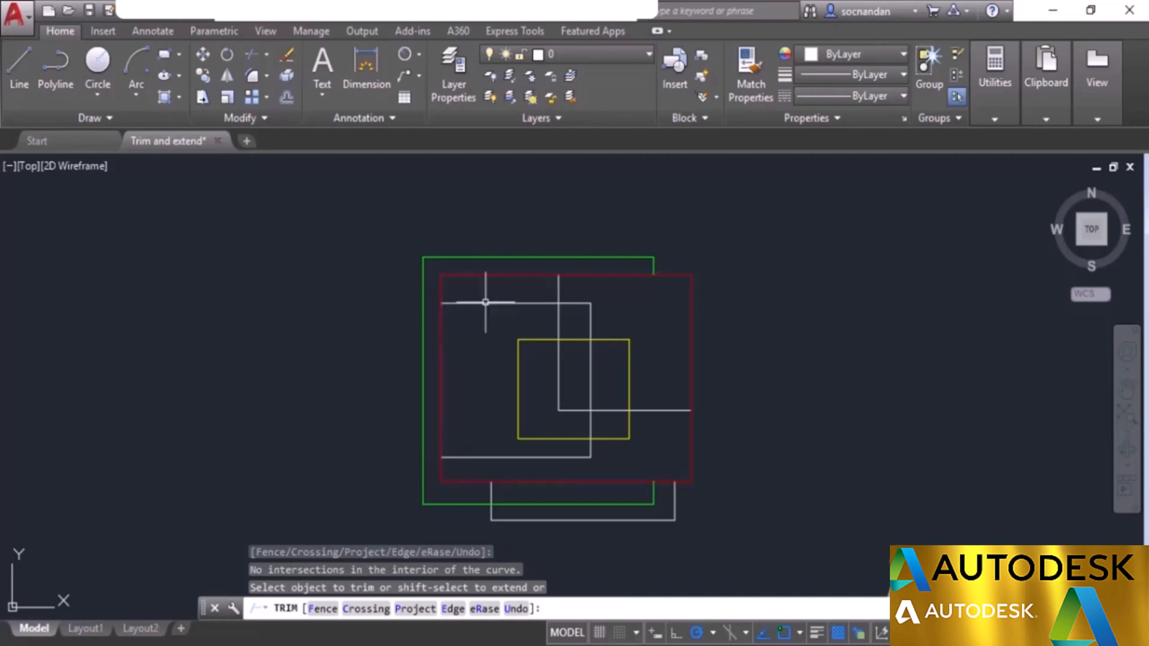
key(Escape)
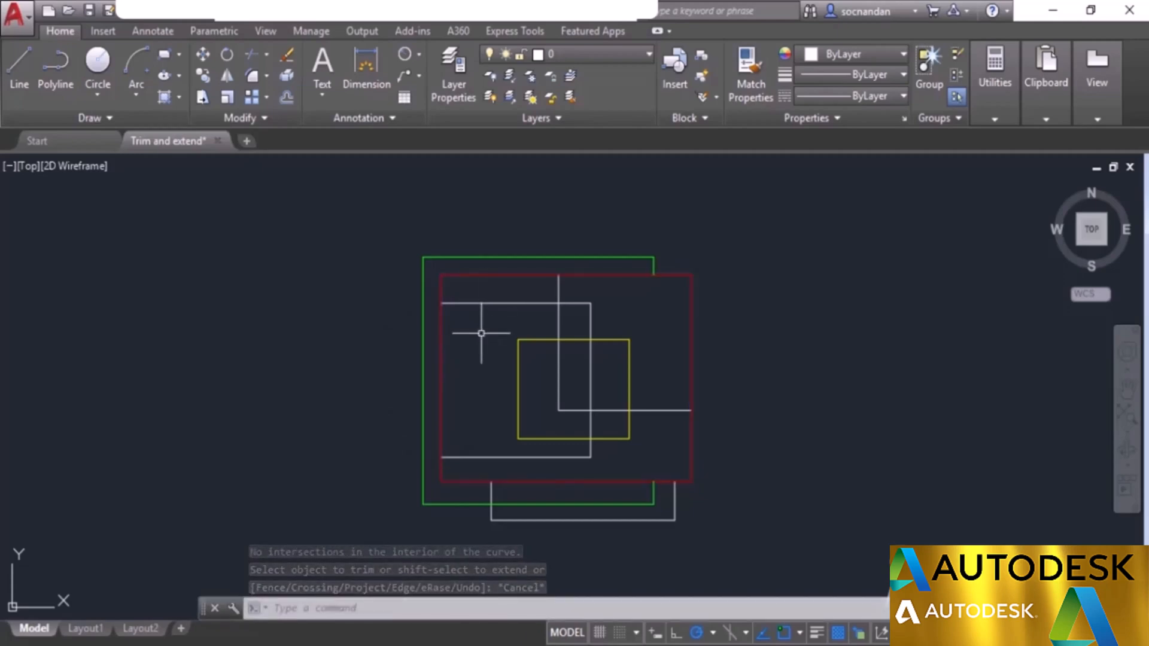
key(ctrl+z)
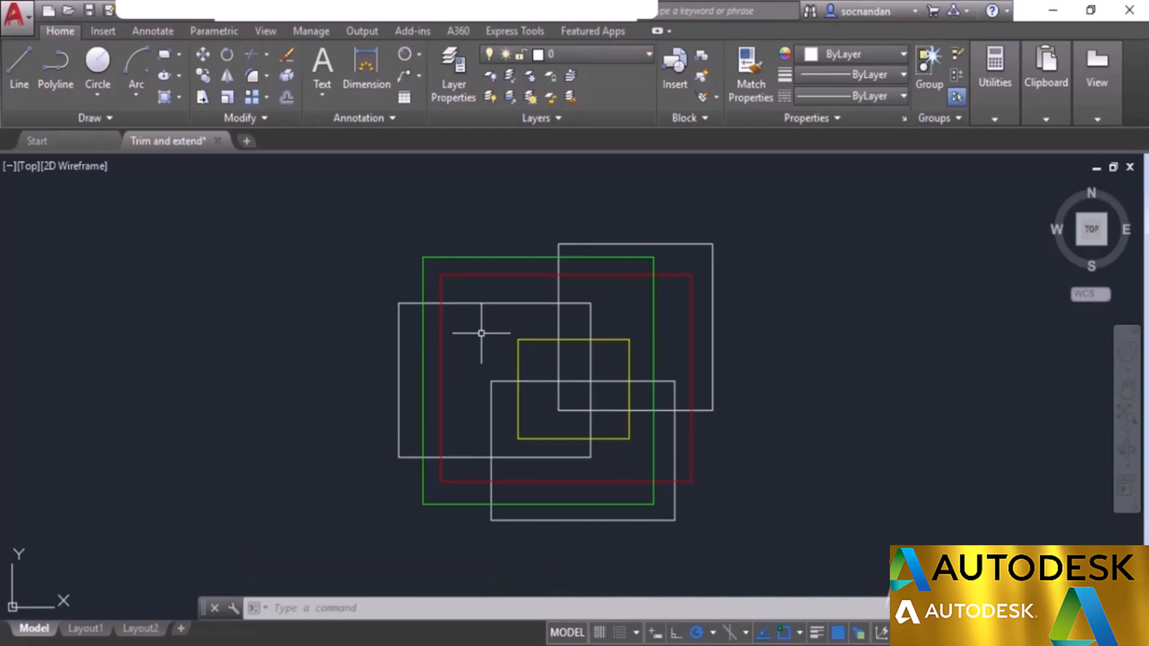
Step: Draw a 3-Point arc curving upward across the overlapping rectangles, with both ends outside them
click(135, 88)
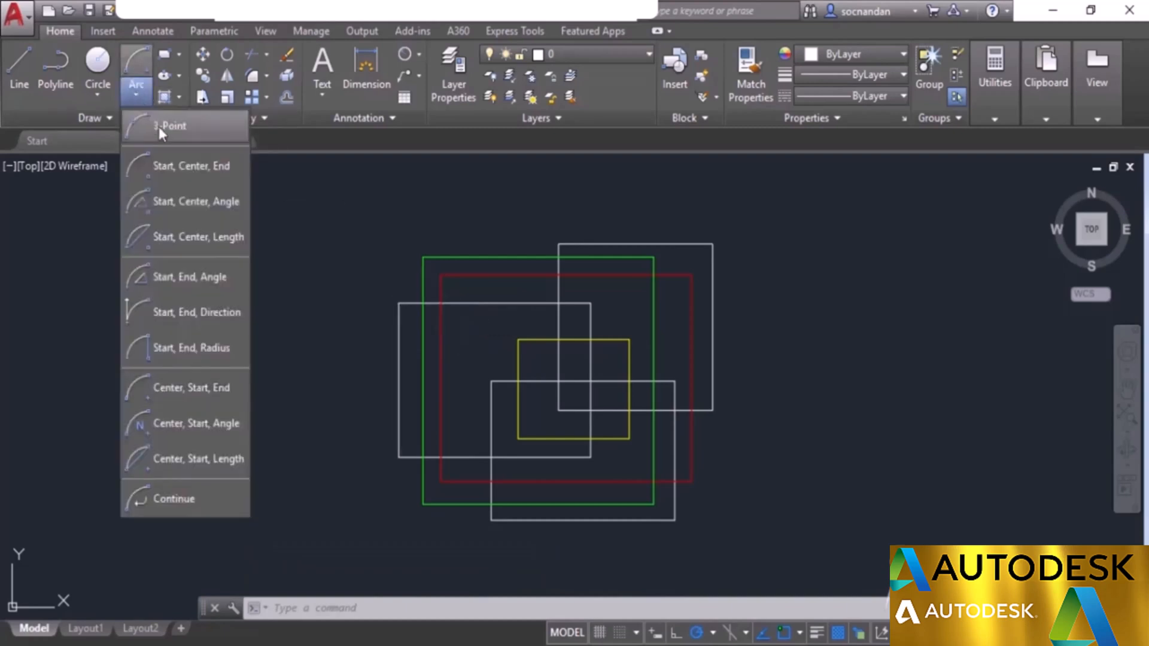
click(160, 128)
click(299, 413)
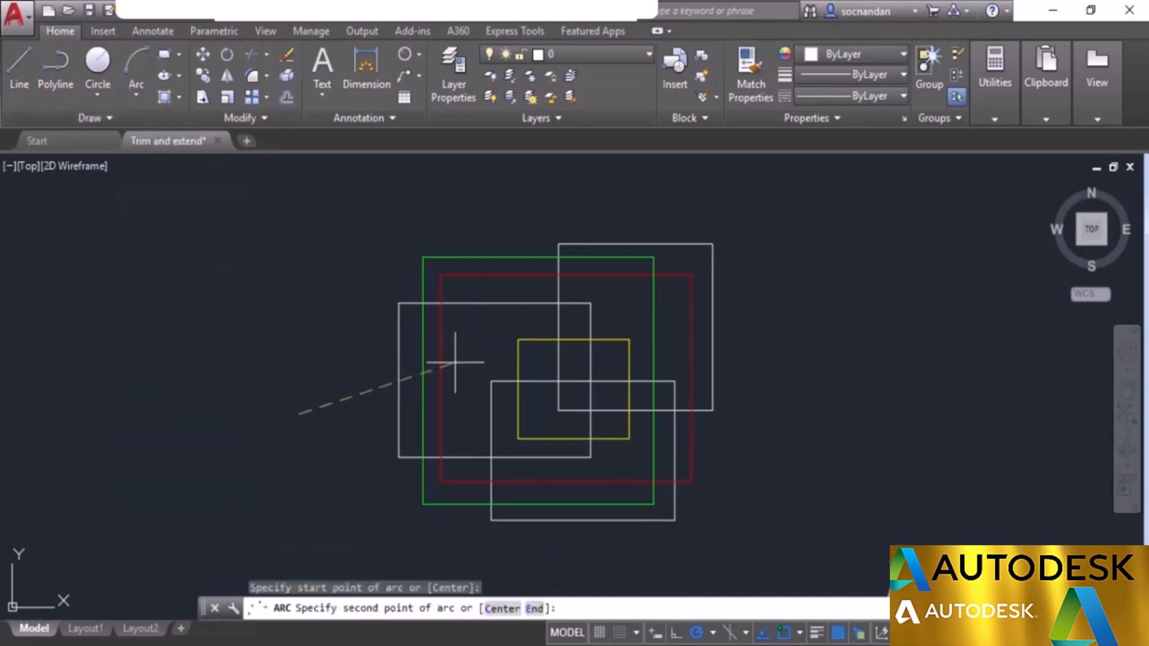
click(524, 324)
click(761, 476)
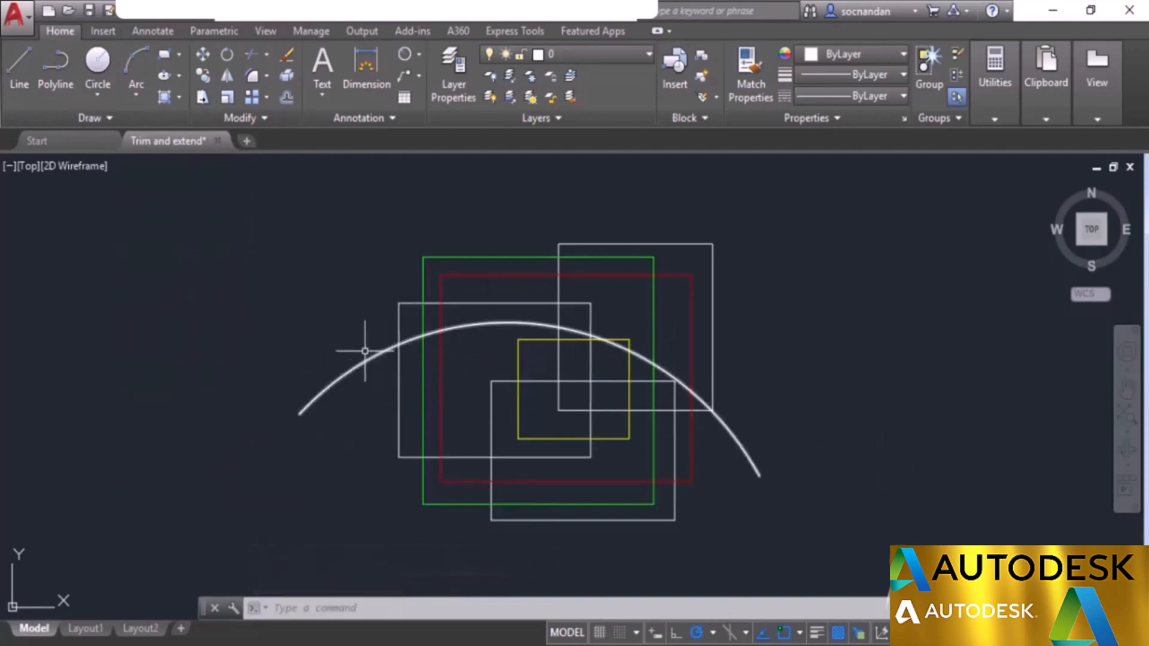
Step: Trim the arc, with all objects as cutting edges, between the left and right white rectangles and between the green and red right sides
click(251, 54)
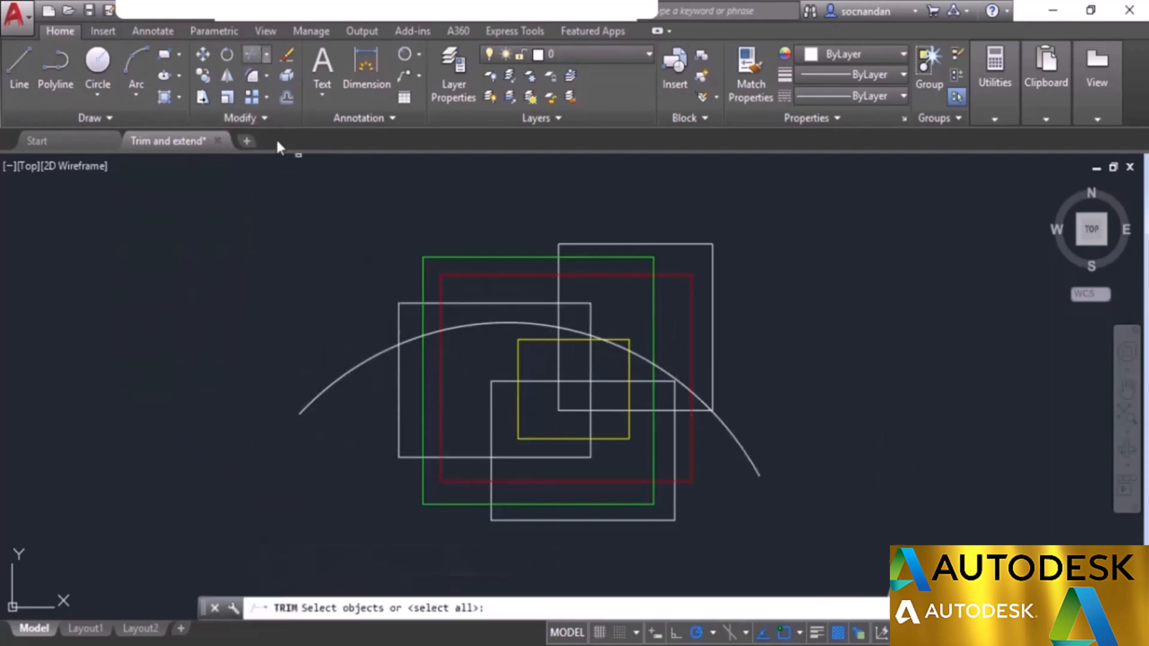
key(Return)
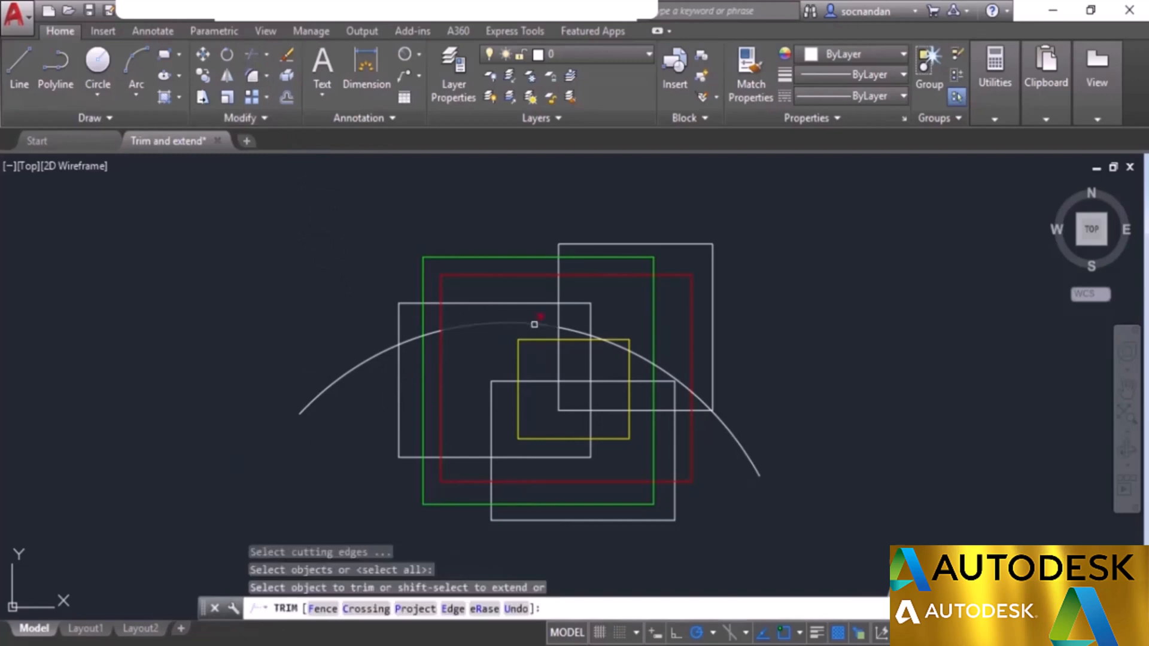
click(535, 324)
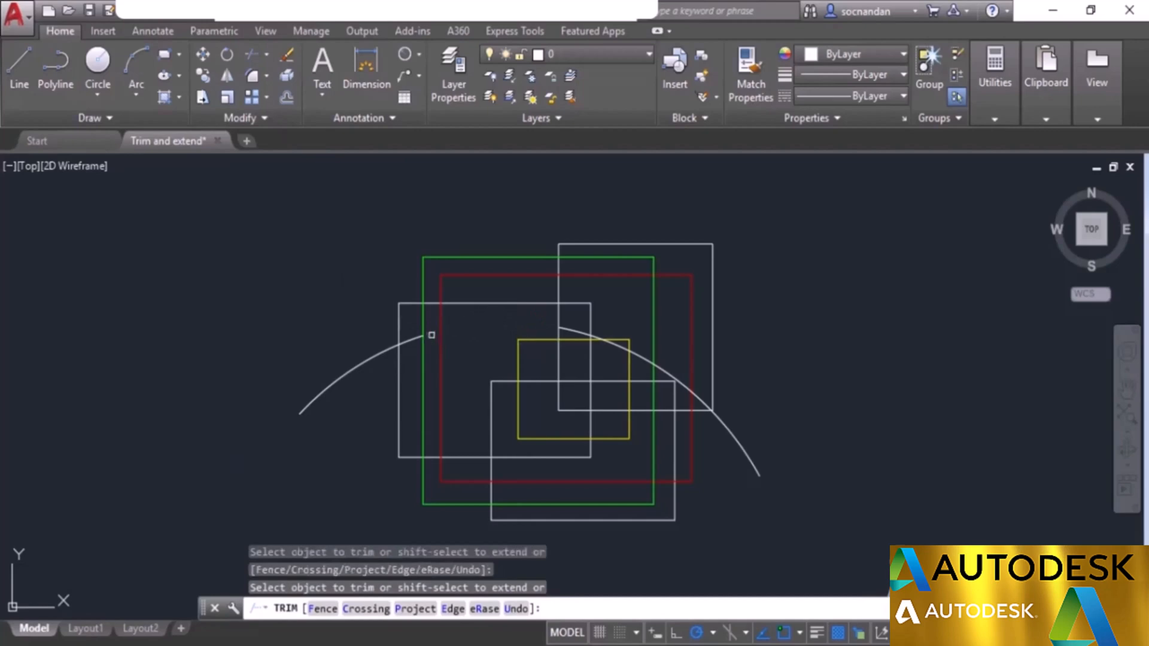
click(410, 342)
click(398, 349)
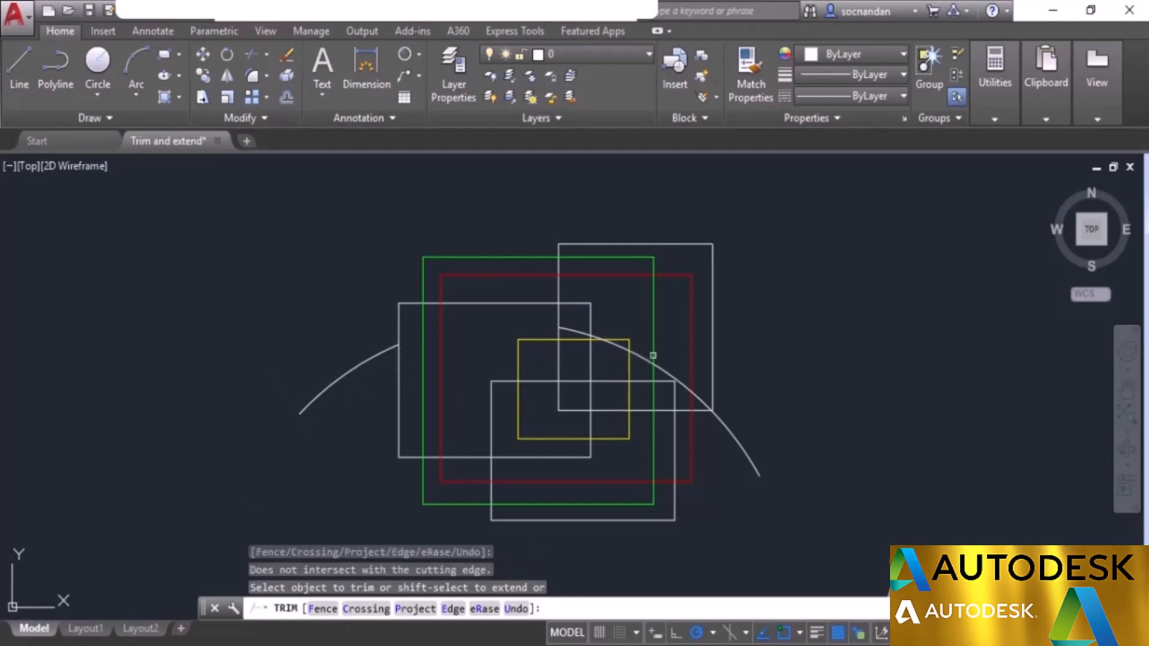
click(678, 378)
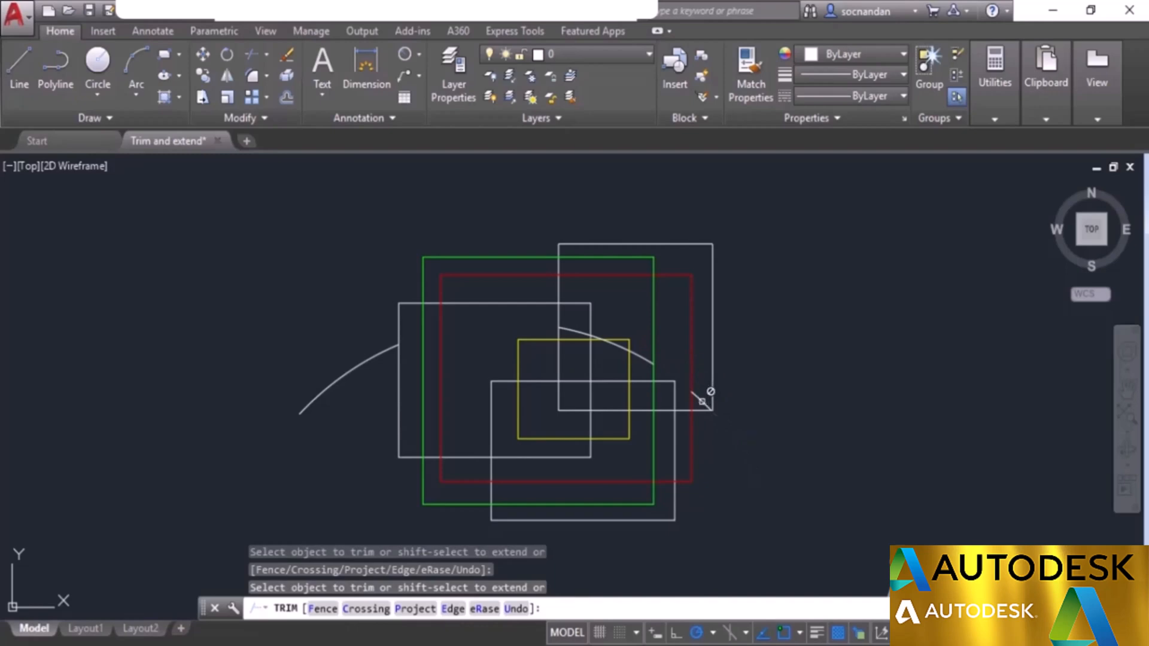
scroll(702, 406, up, 2)
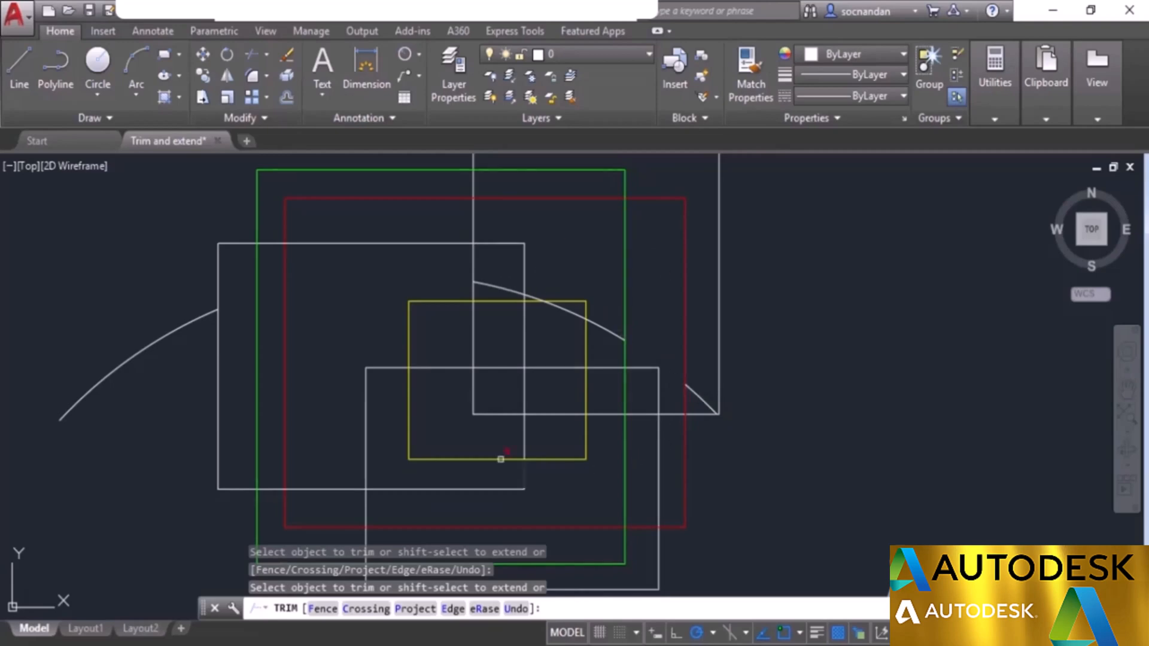
scroll(760, 368, down, 2)
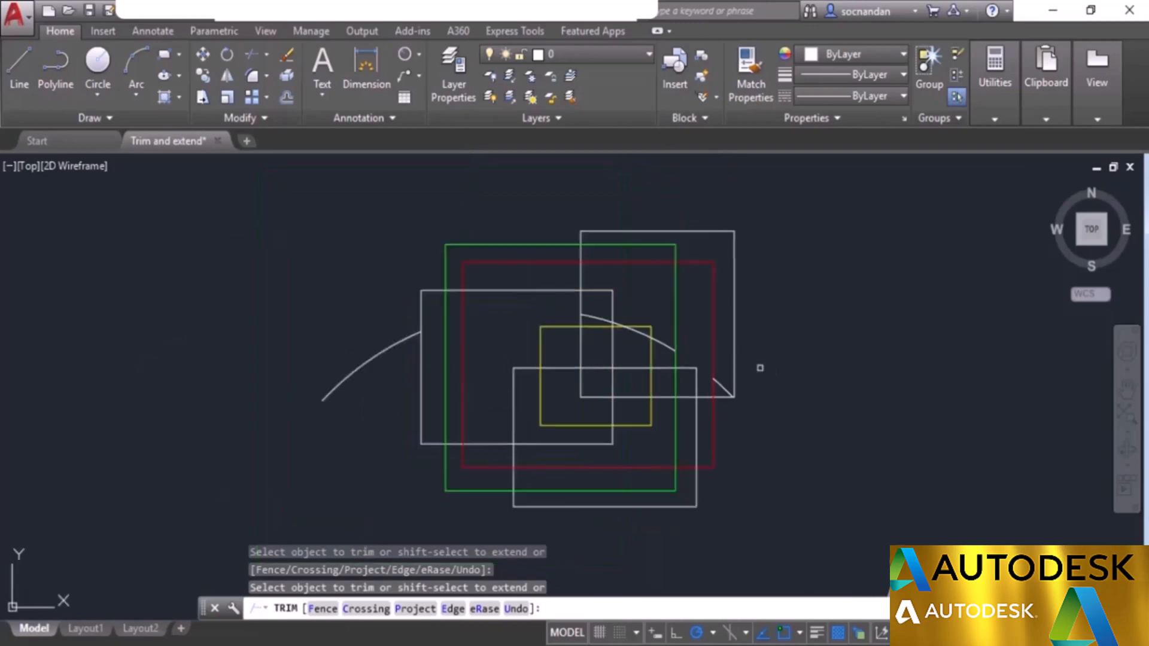
Step: Undo the arc trims and the drawing of the arc itself
key(Escape)
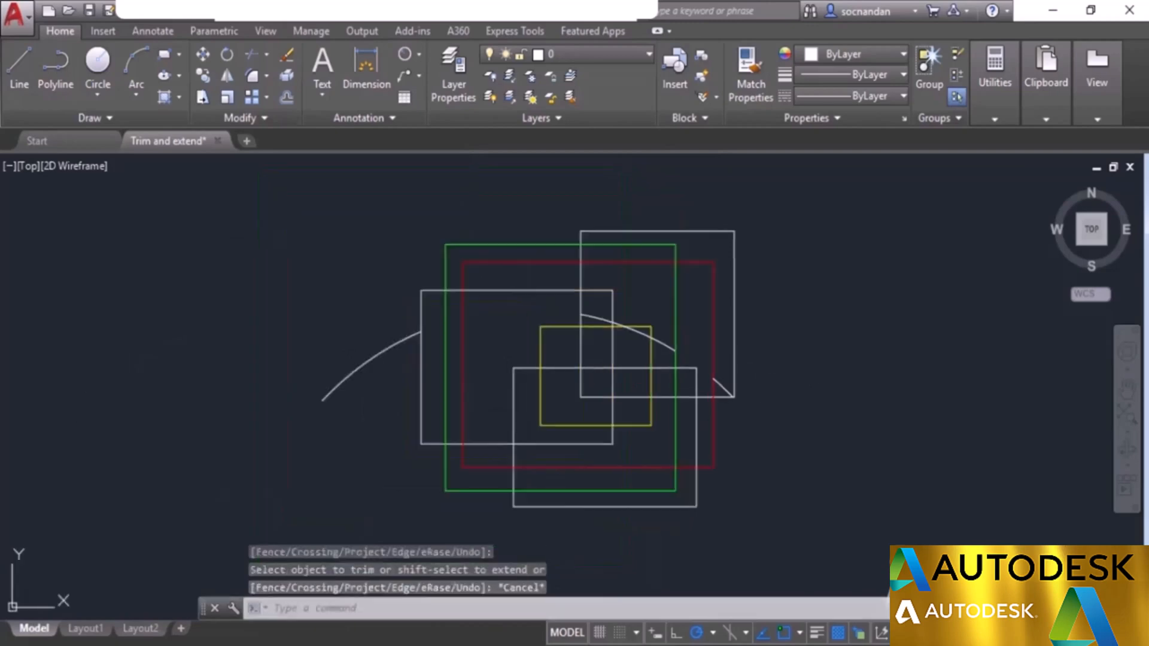
key(ctrl+z)
key(ctrl+z)
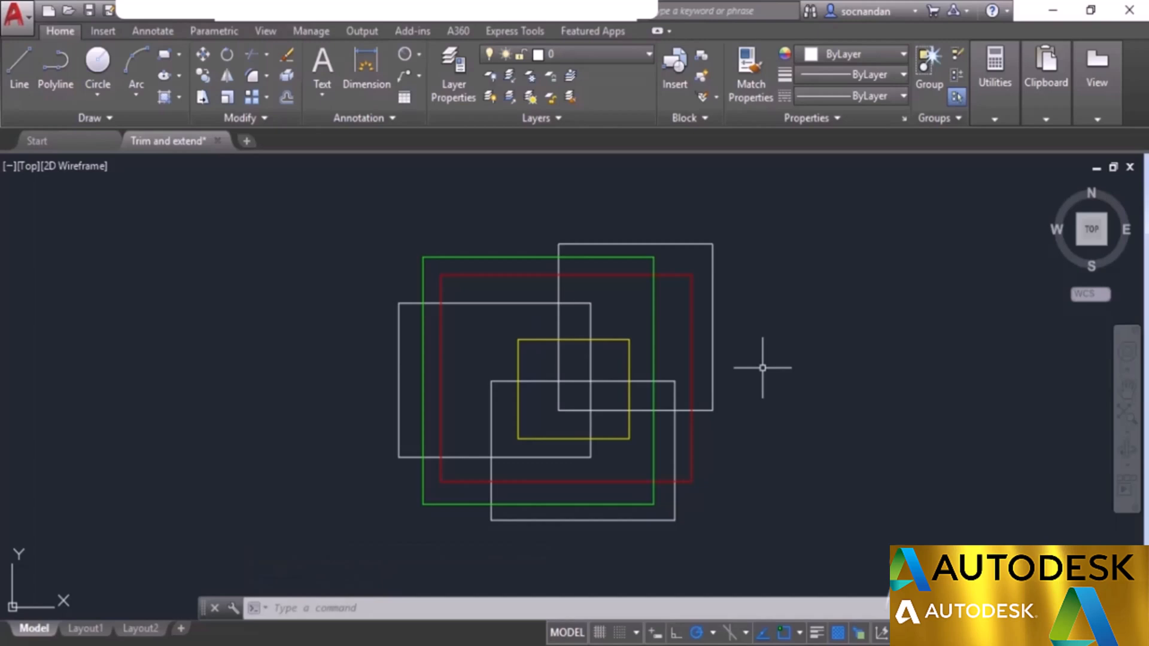
Step: Draw a horizontal line in the empty area left of the overlapping rectangles, ending short of them
click(16, 69)
click(145, 376)
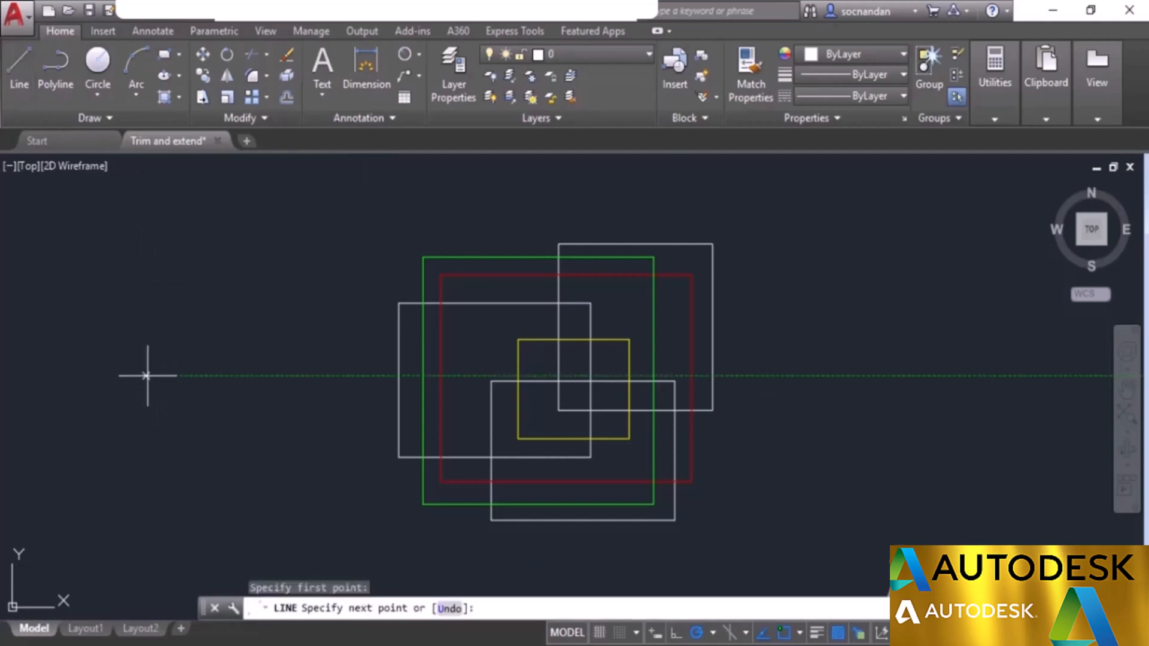
click(315, 376)
key(Return)
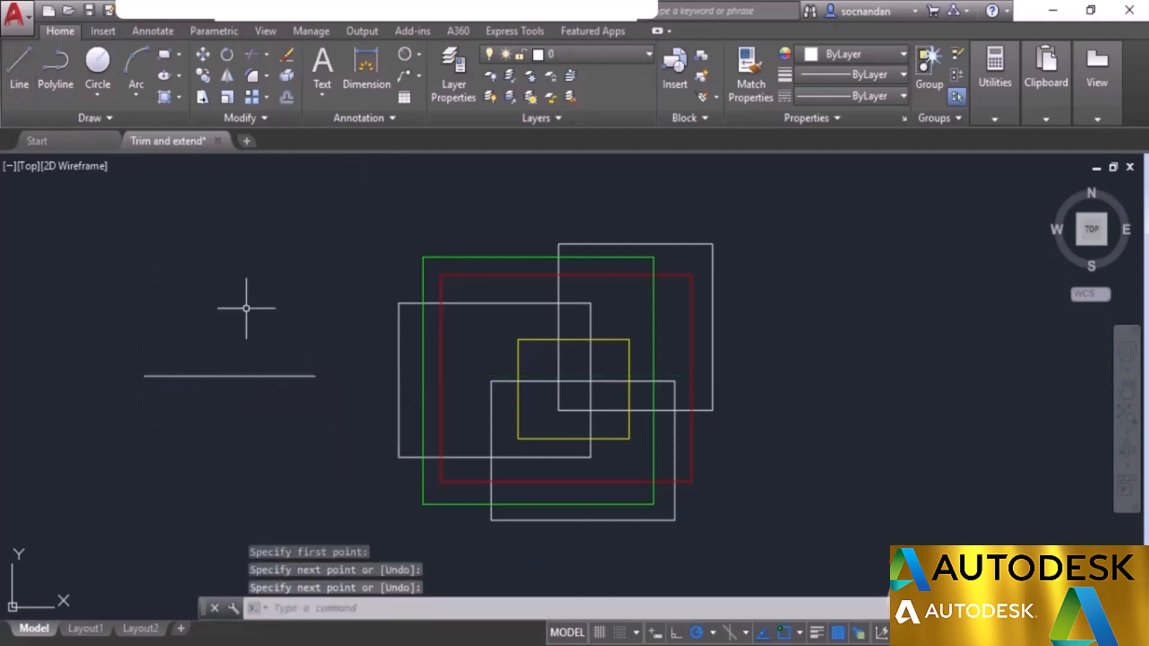
Step: Draw a 3-Point arc bulging right around the line's right end, with its ends above and below the line
click(136, 67)
click(249, 300)
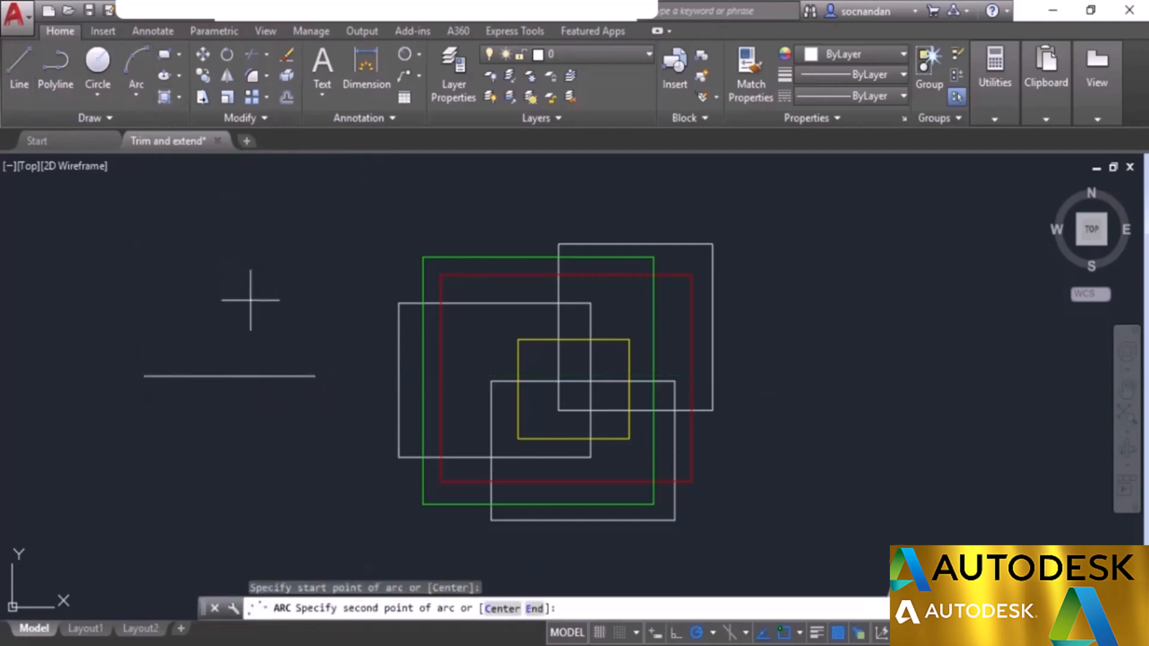
click(333, 297)
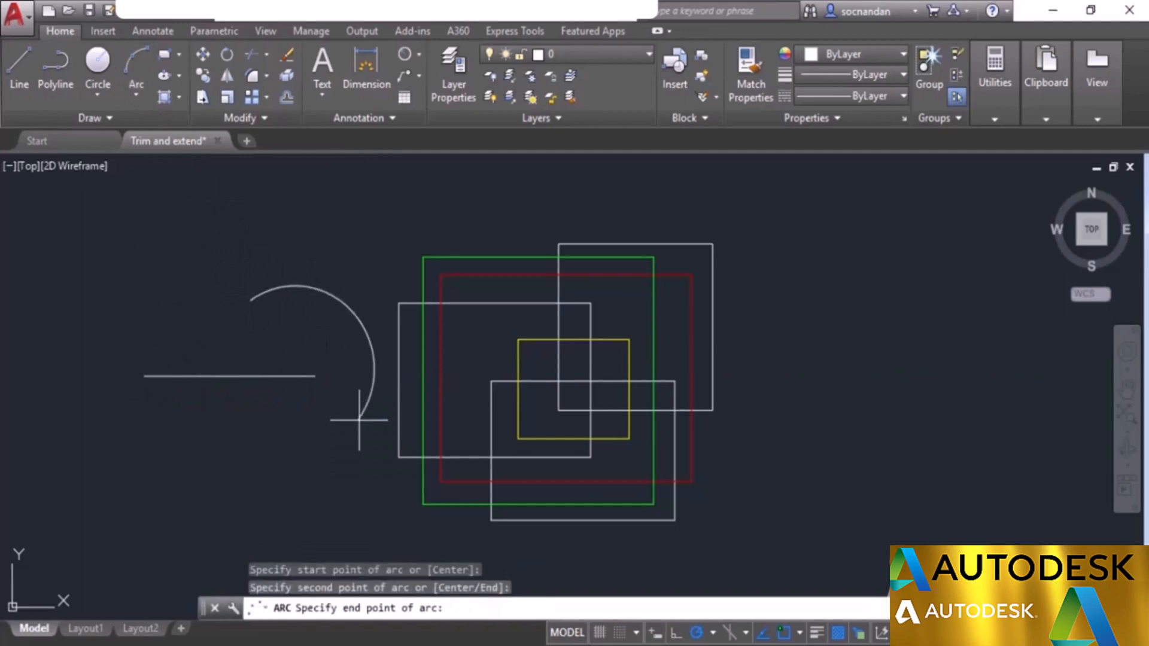
click(250, 430)
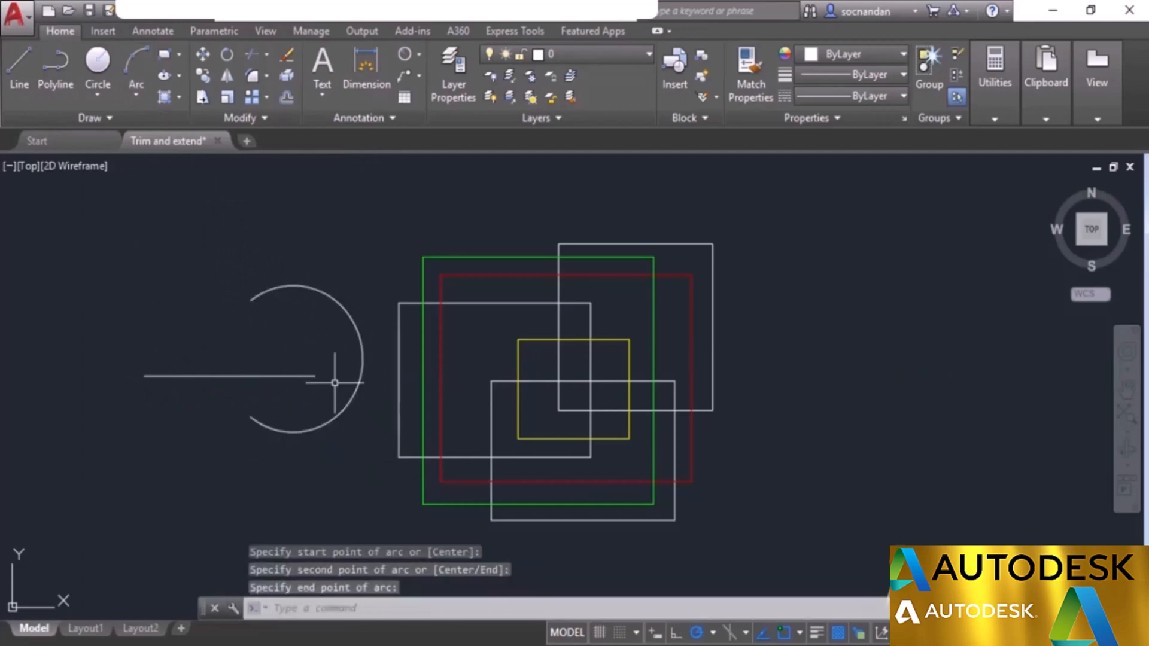
Step: Using Extend with all objects as boundaries, try the right white rectangle's lower corner and extend the line's right end to the arc
click(268, 54)
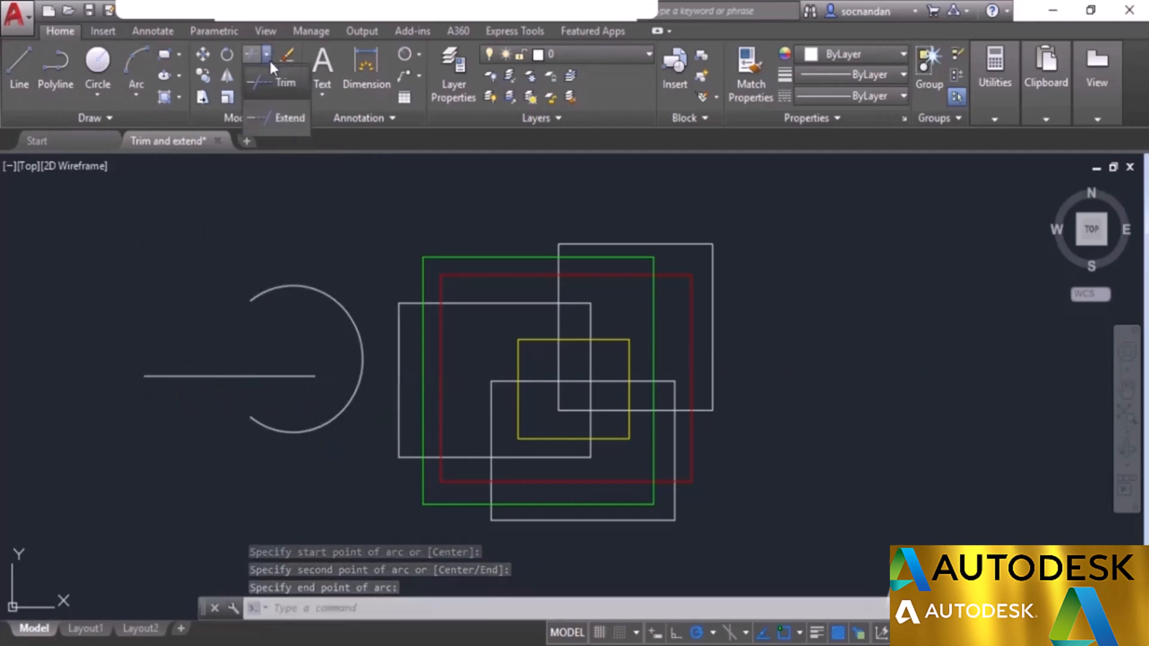
click(295, 119)
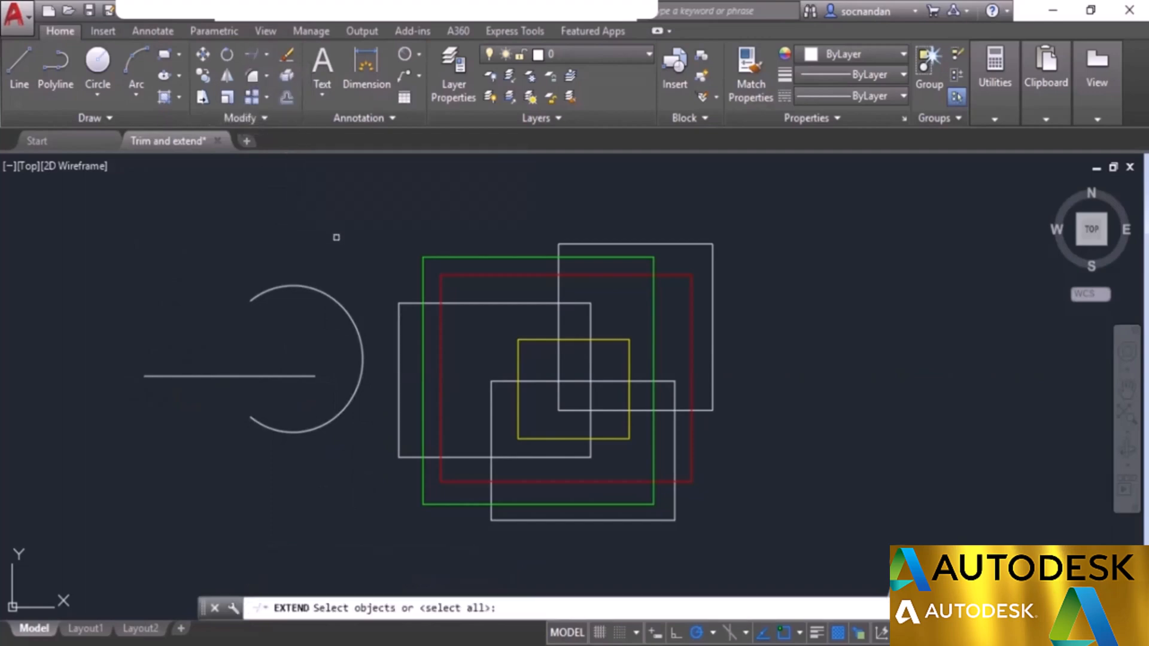
key(Return)
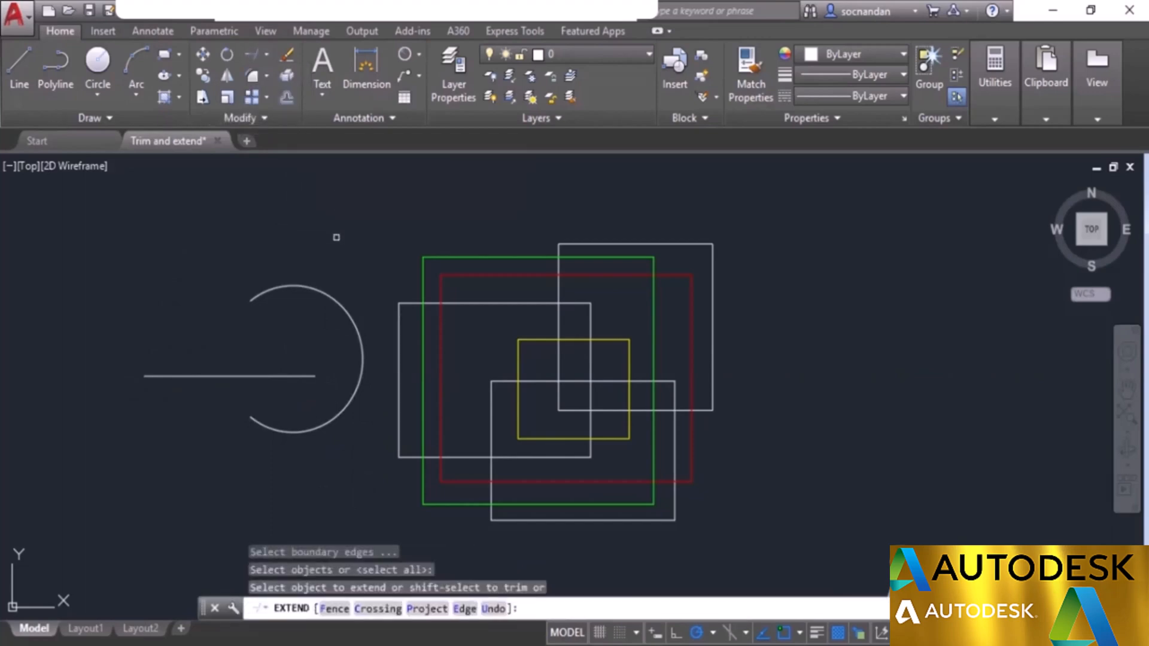
click(711, 412)
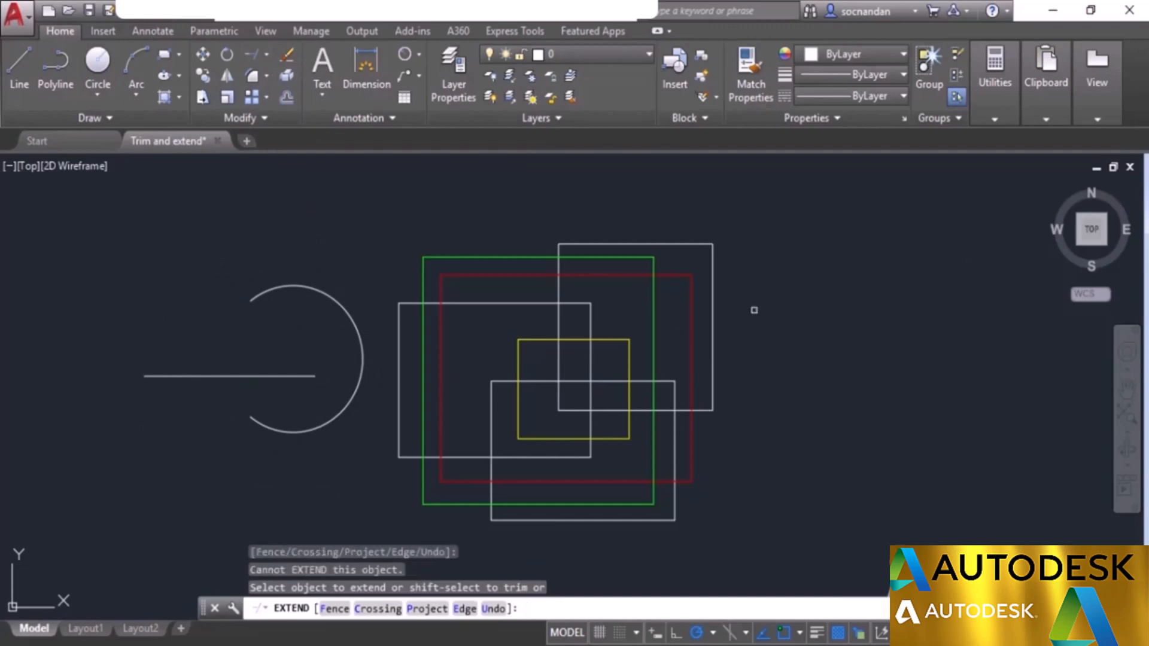
click(295, 375)
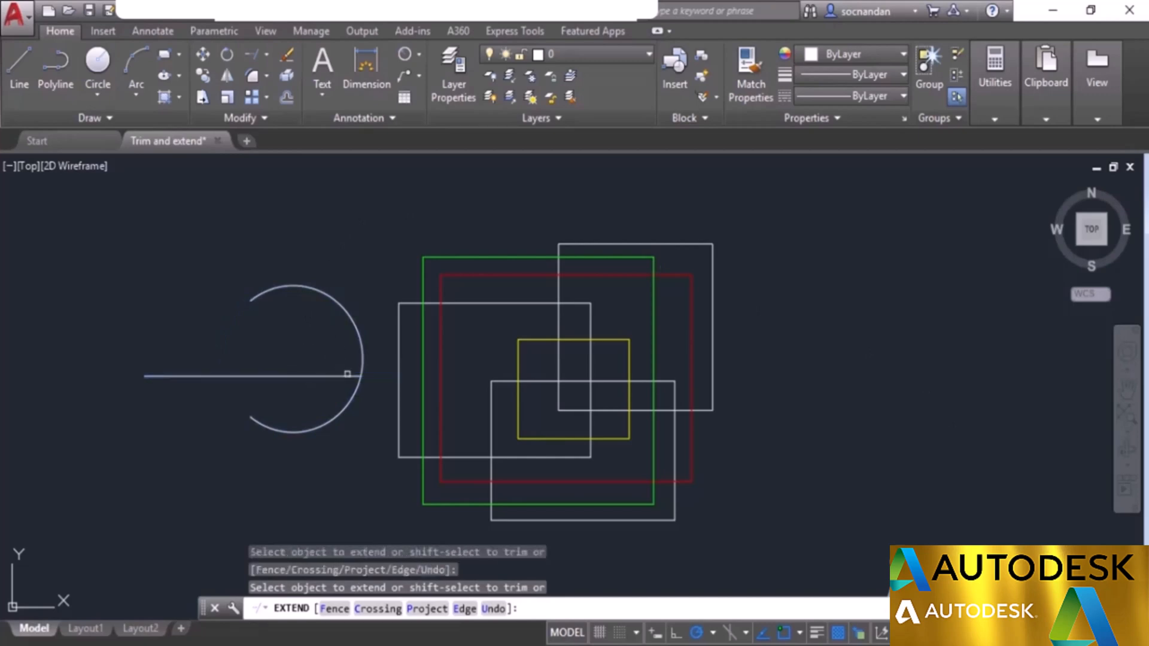
Step: Extend the line on to the red rectangle's left side and the arc's upper end to the line, and undo all these extensions
click(348, 376)
click(413, 377)
click(401, 387)
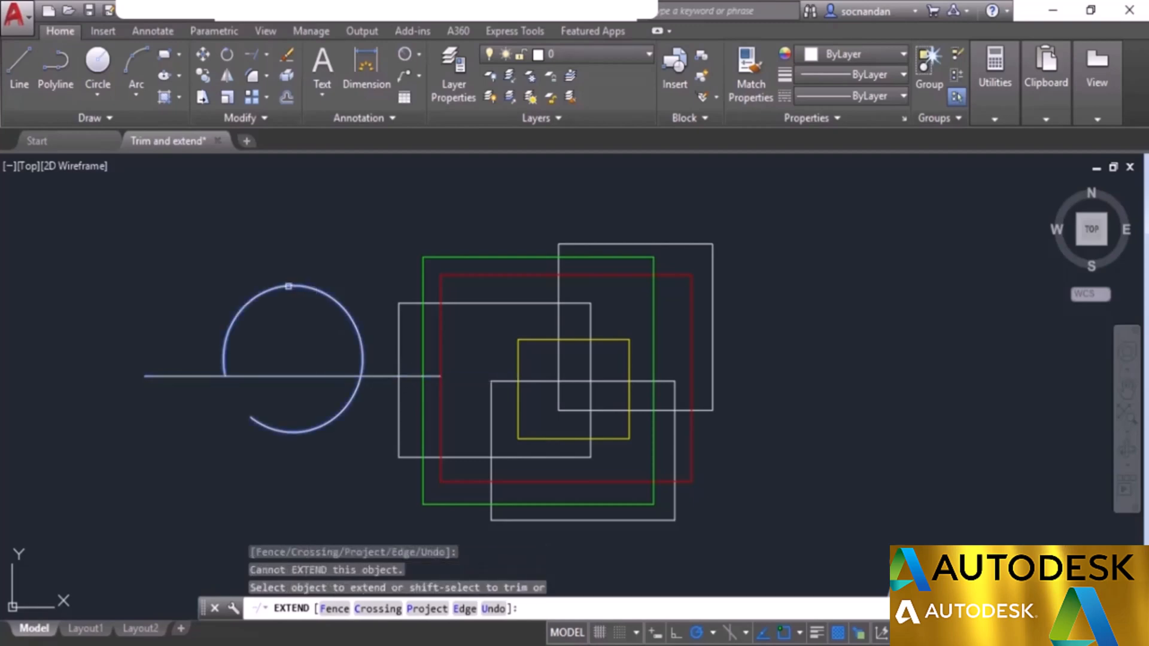
click(289, 286)
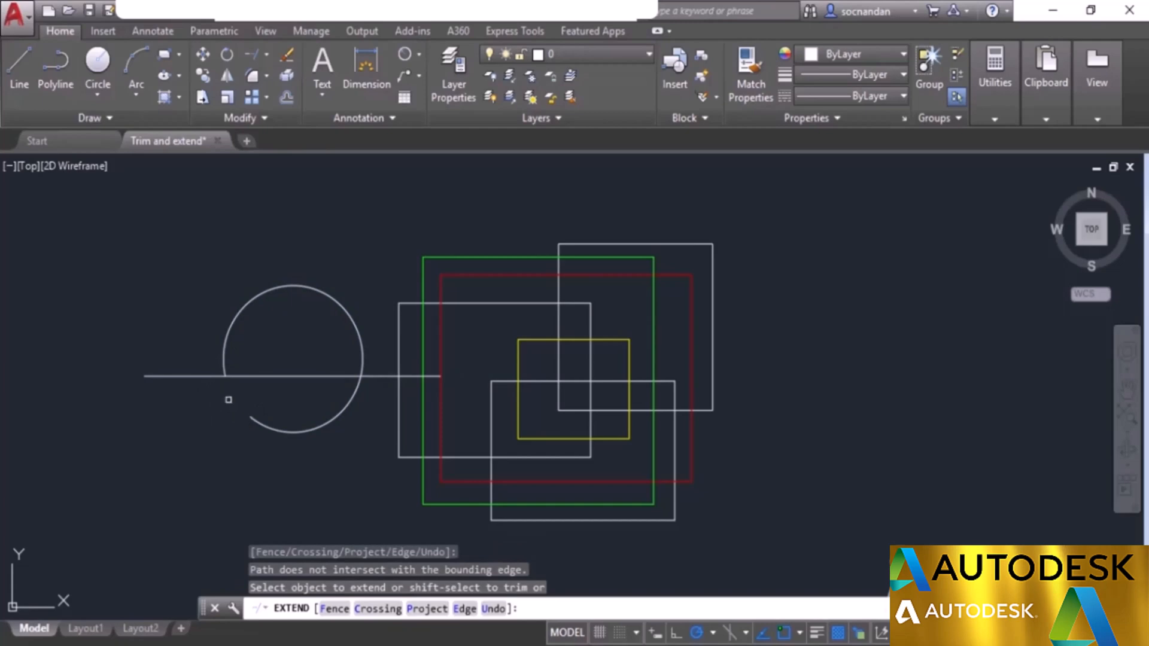
key(ctrl+z)
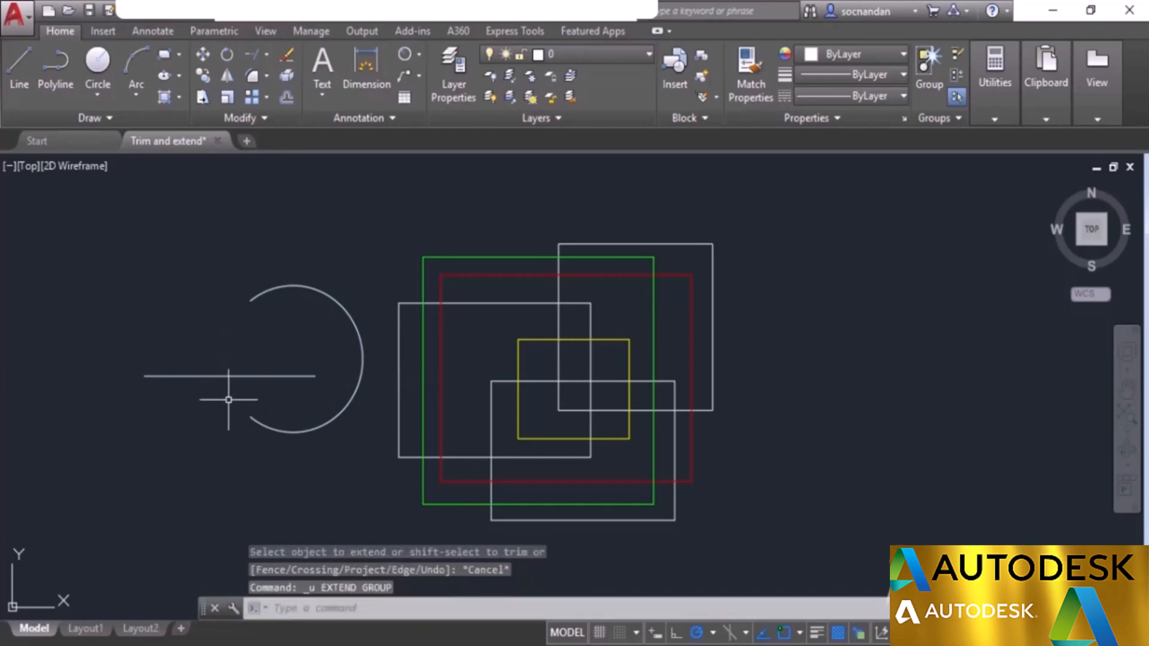
Step: With only the yellow rectangle as boundary edge, extend the line's right end to its left side and on to its right side
click(256, 53)
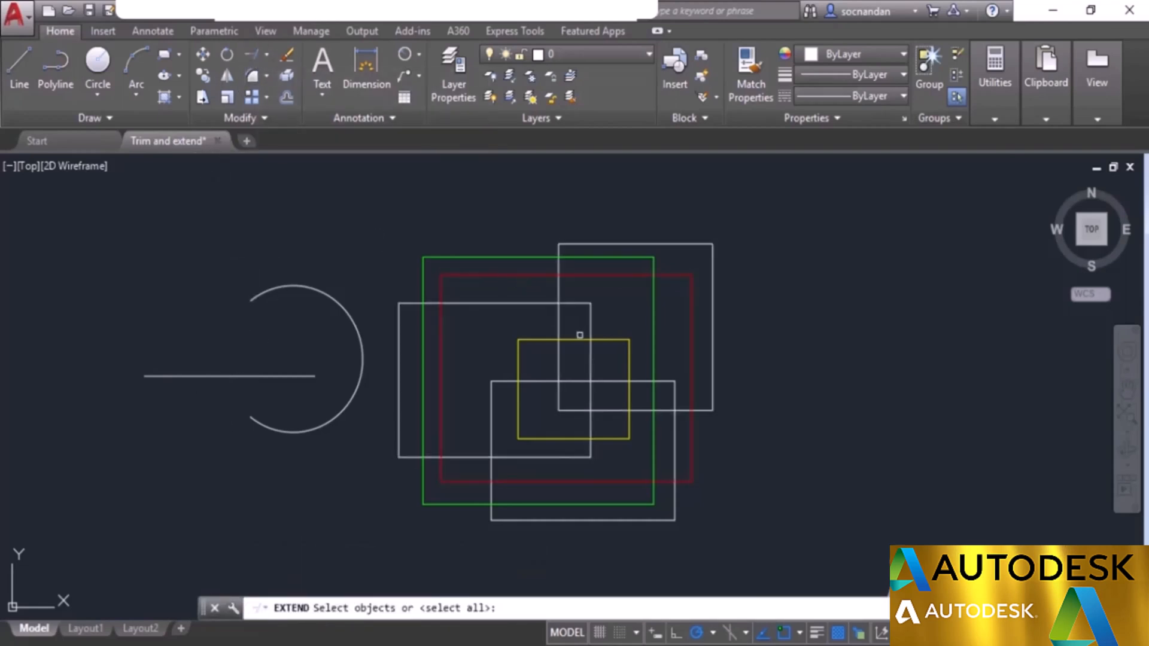
click(580, 341)
key(Return)
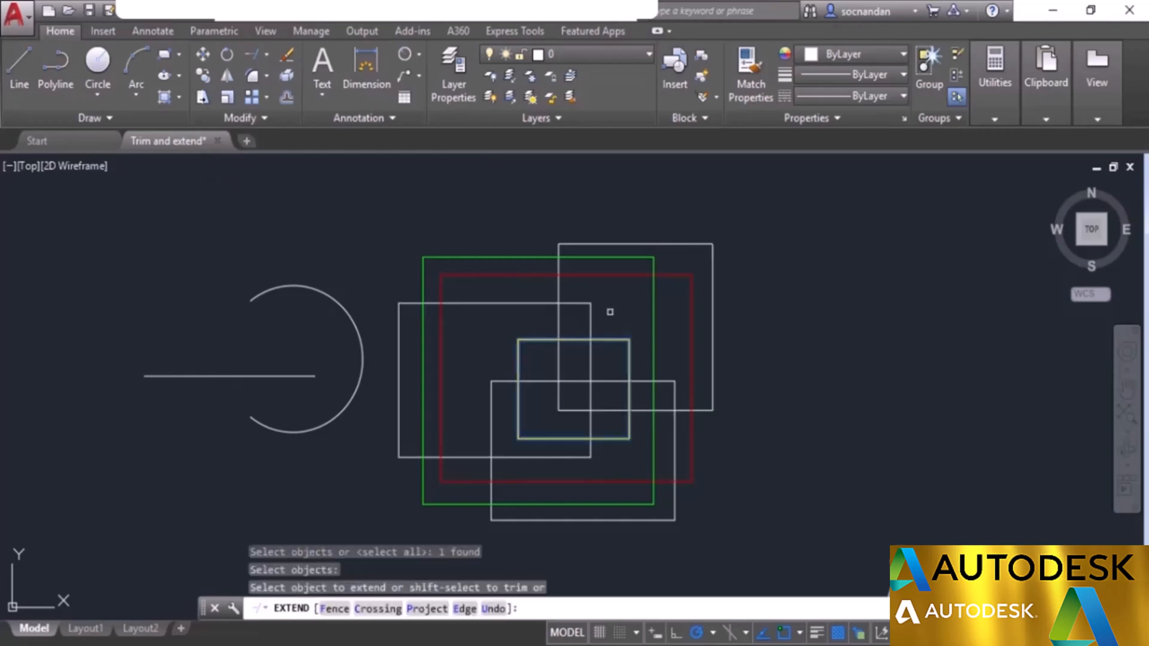
click(590, 310)
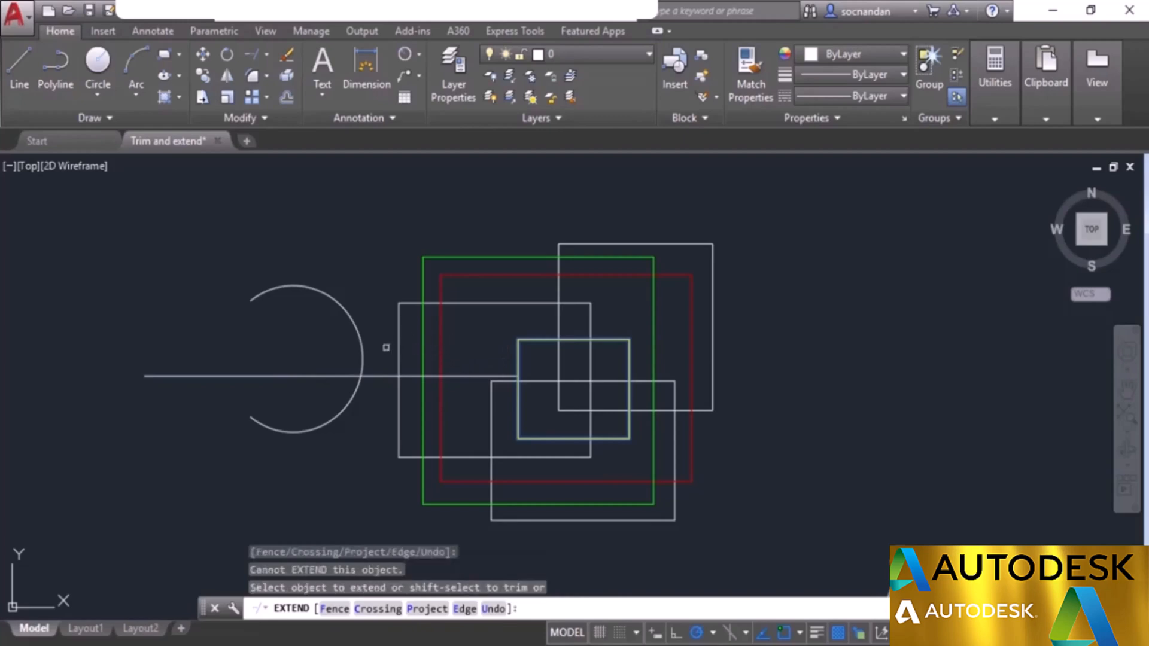
click(500, 374)
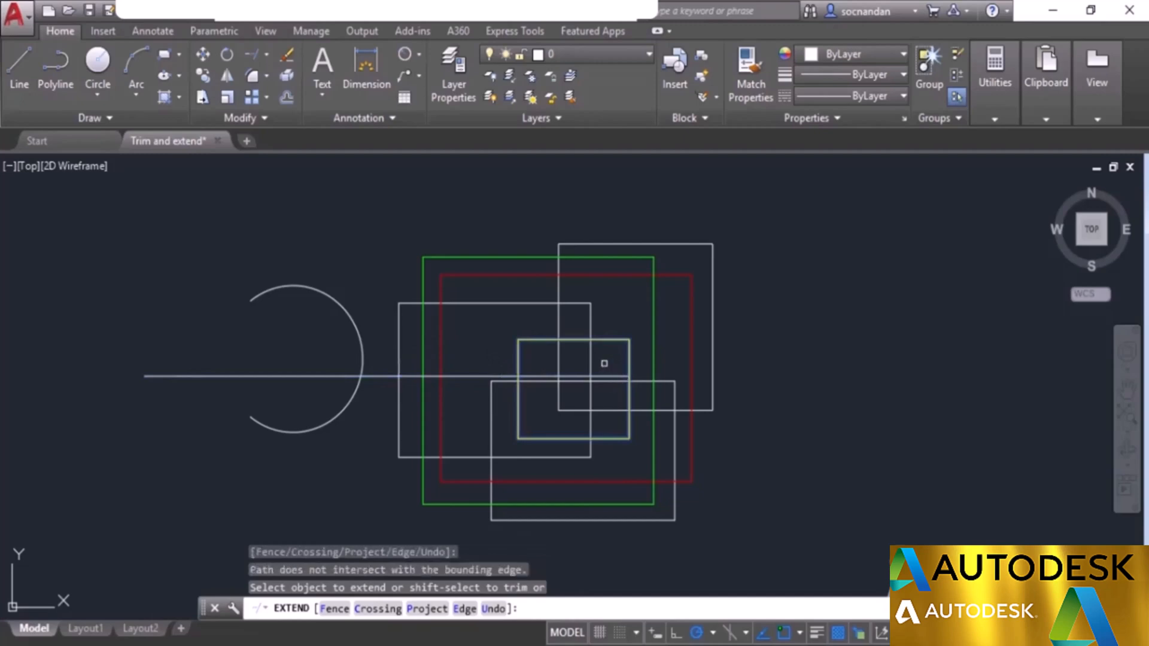
Step: Try to extend the white rectangles' vertical sides inside the yellow rectangle, and undo the line's extension to the yellow boundary
click(558, 358)
click(591, 361)
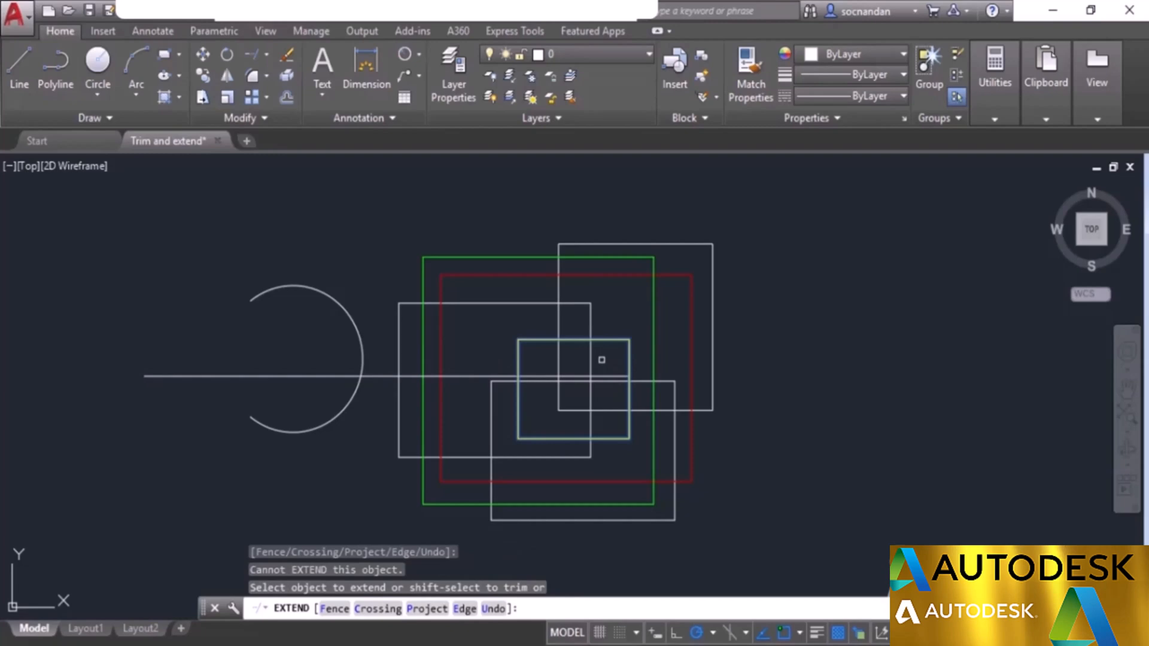
key(Escape)
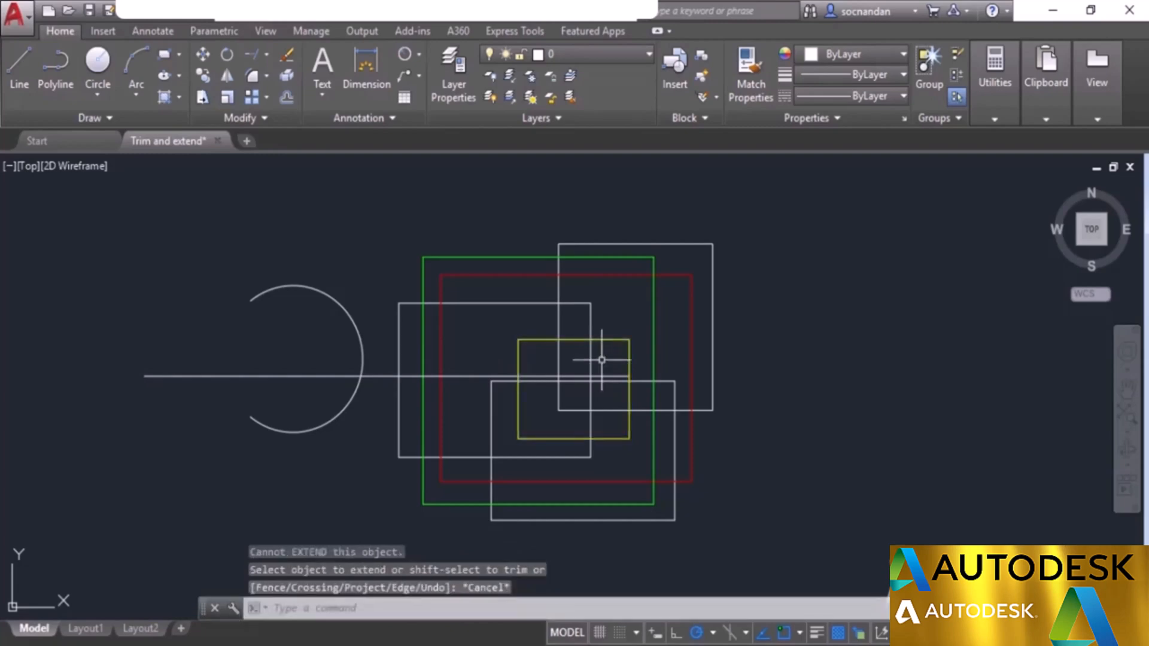
key(ctrl+z)
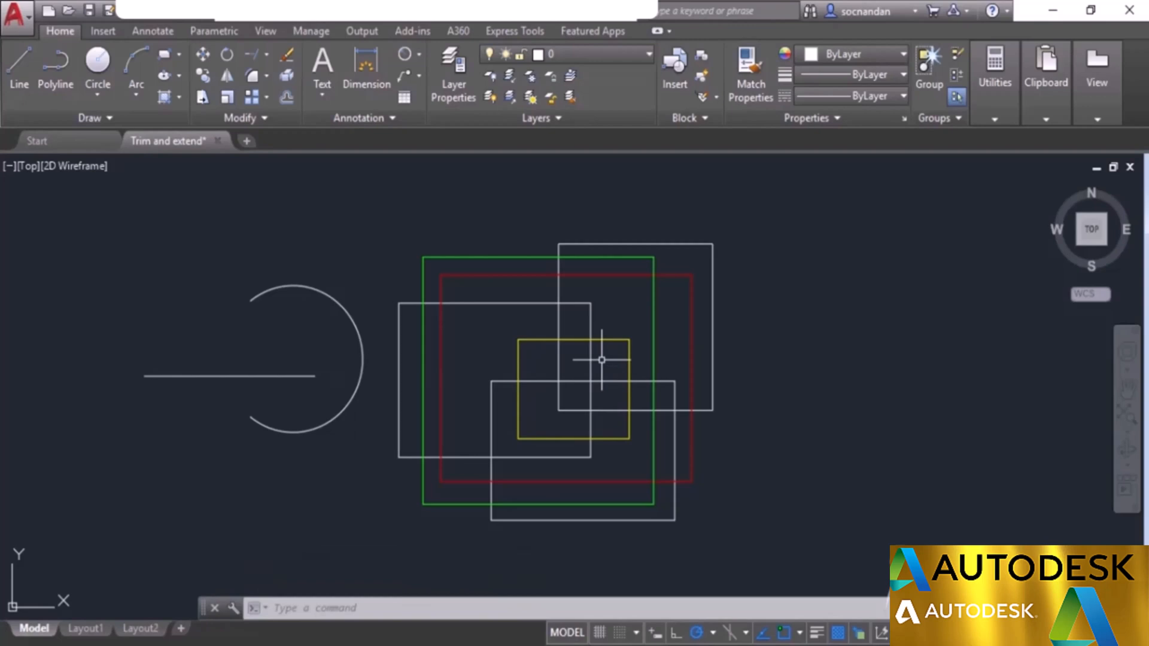
Step: Within the Trim command, use its extend option to lengthen the line past the arc to the green rectangle's left side, and undo it
click(266, 54)
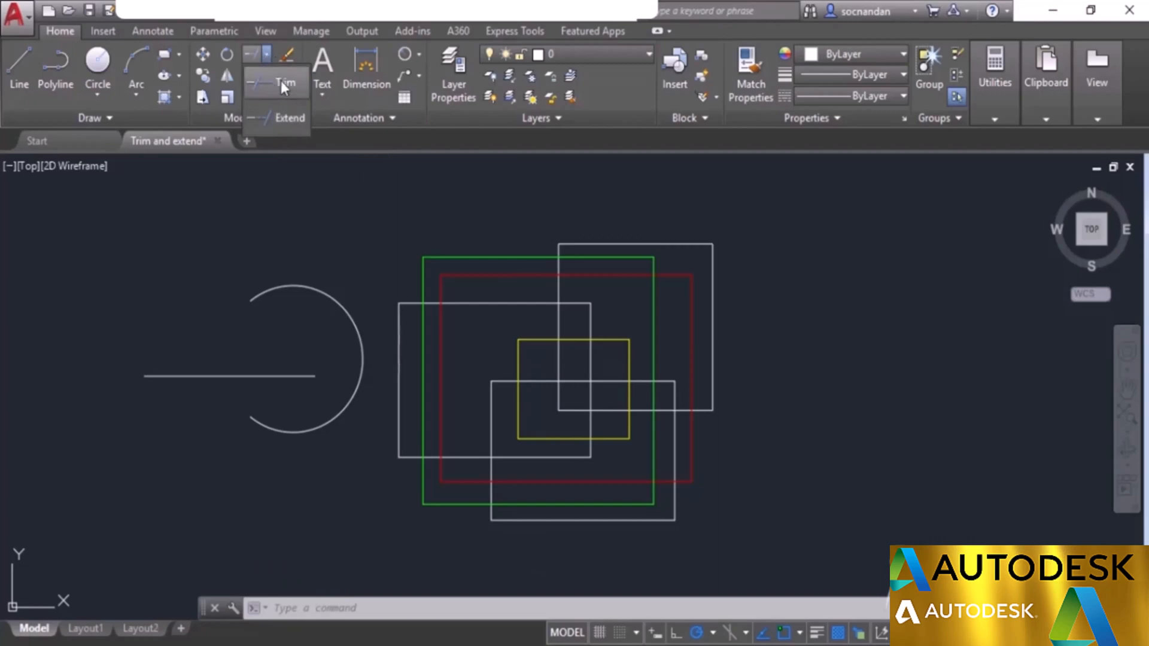
click(281, 80)
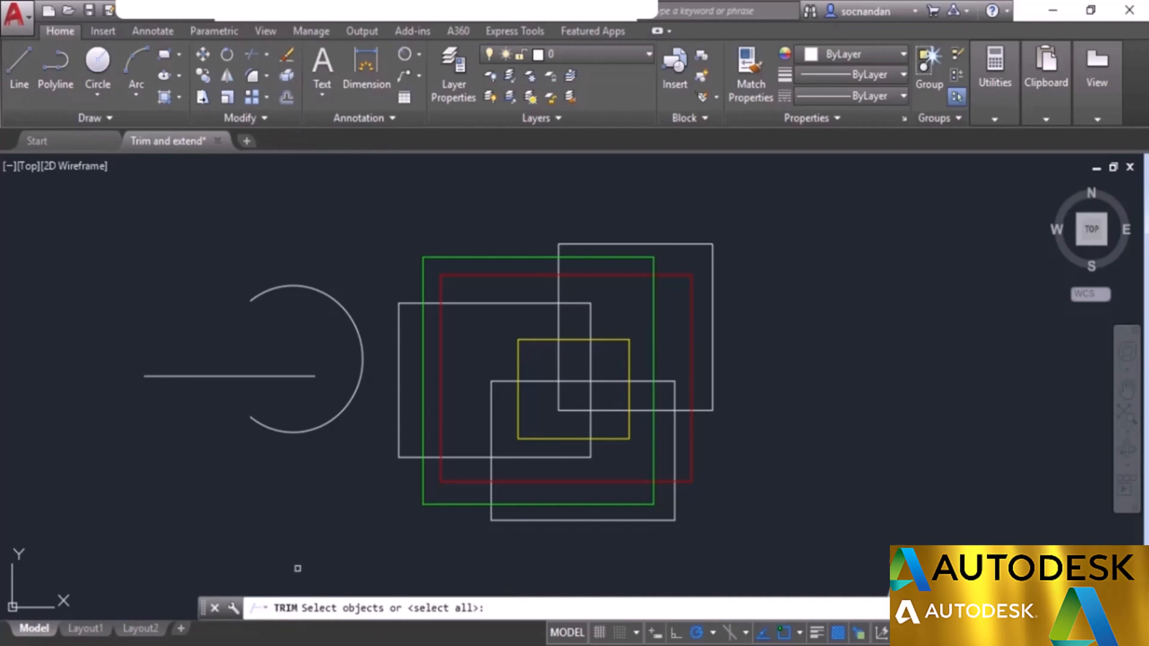
key(Return)
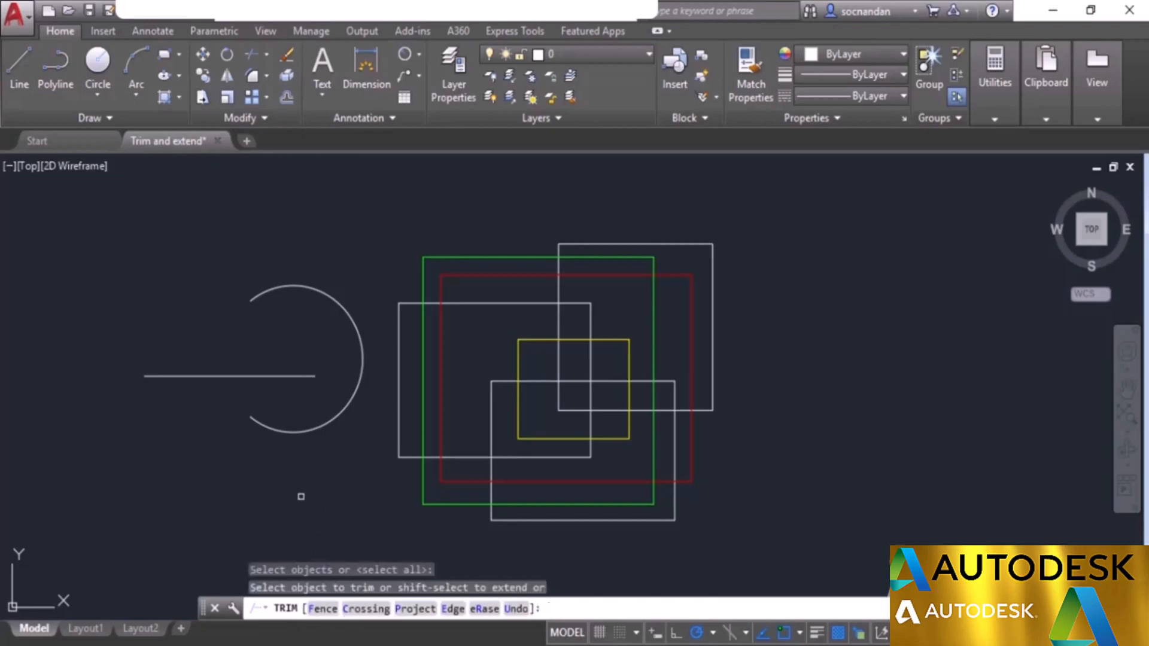
key(shift)
shift+click(305, 378)
shift+click(340, 375)
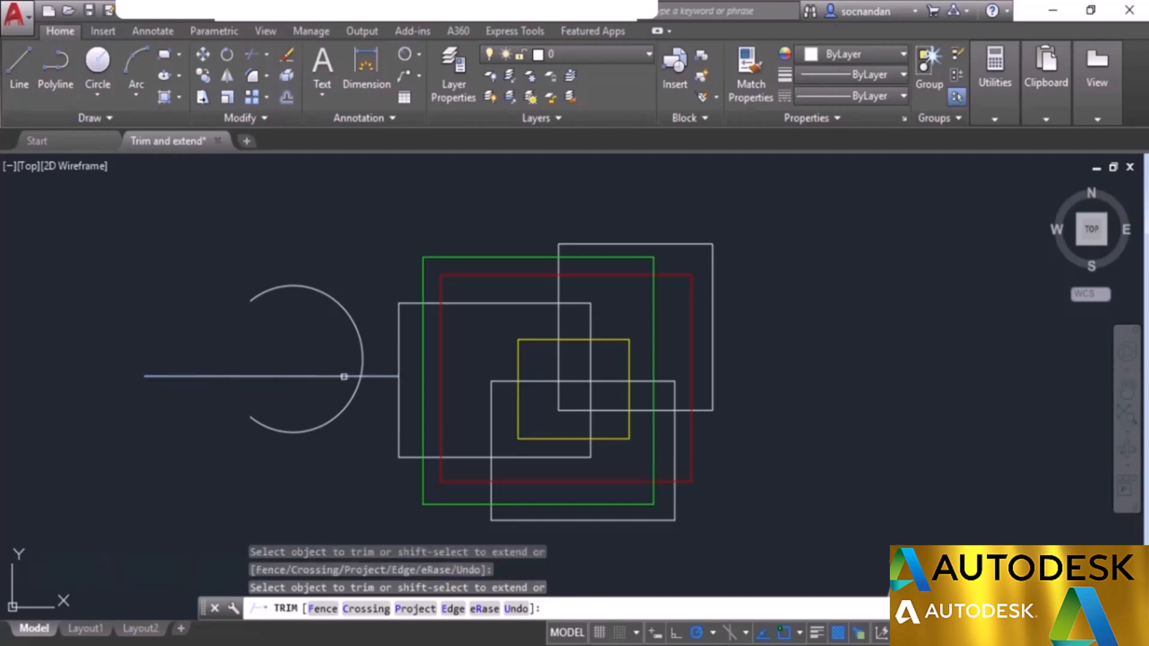
shift+click(380, 377)
key(Escape)
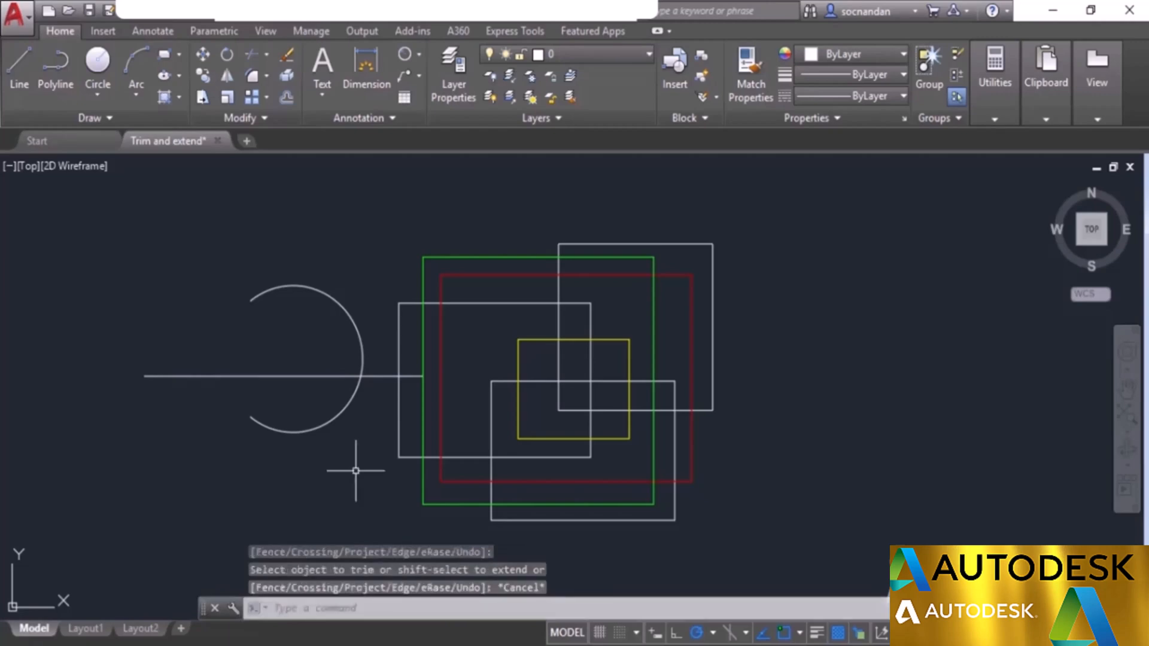
key(ctrl+z)
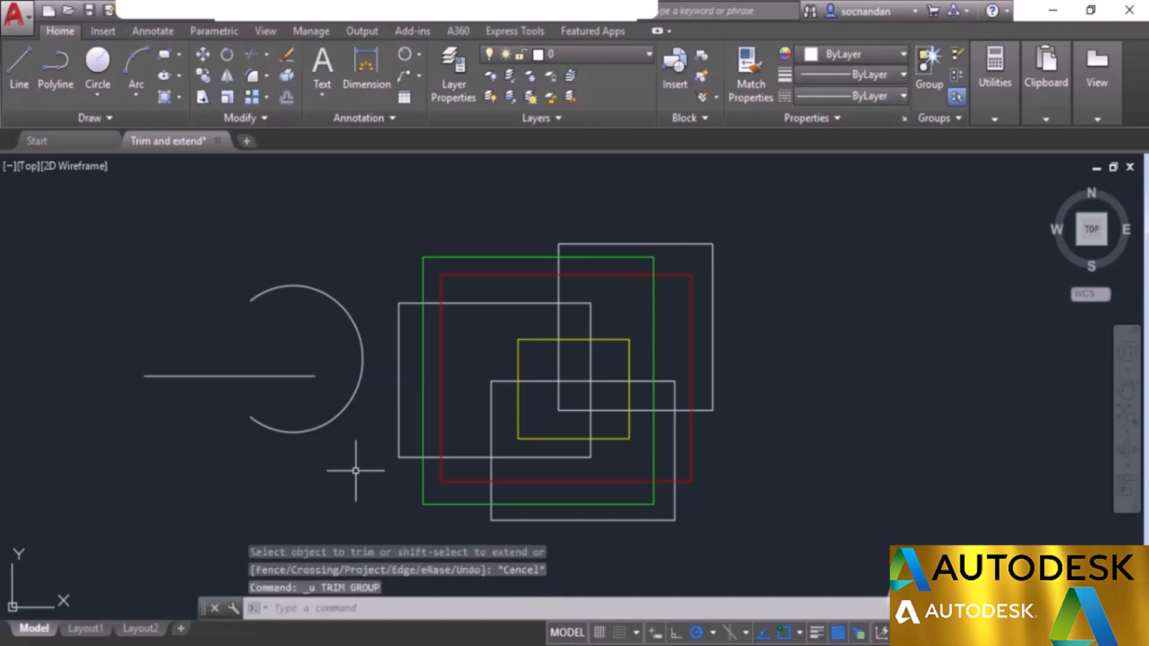
Step: Erase the line and the arc beside the overlapping rectangles, picking both with one crossing selection
click(355, 470)
click(248, 289)
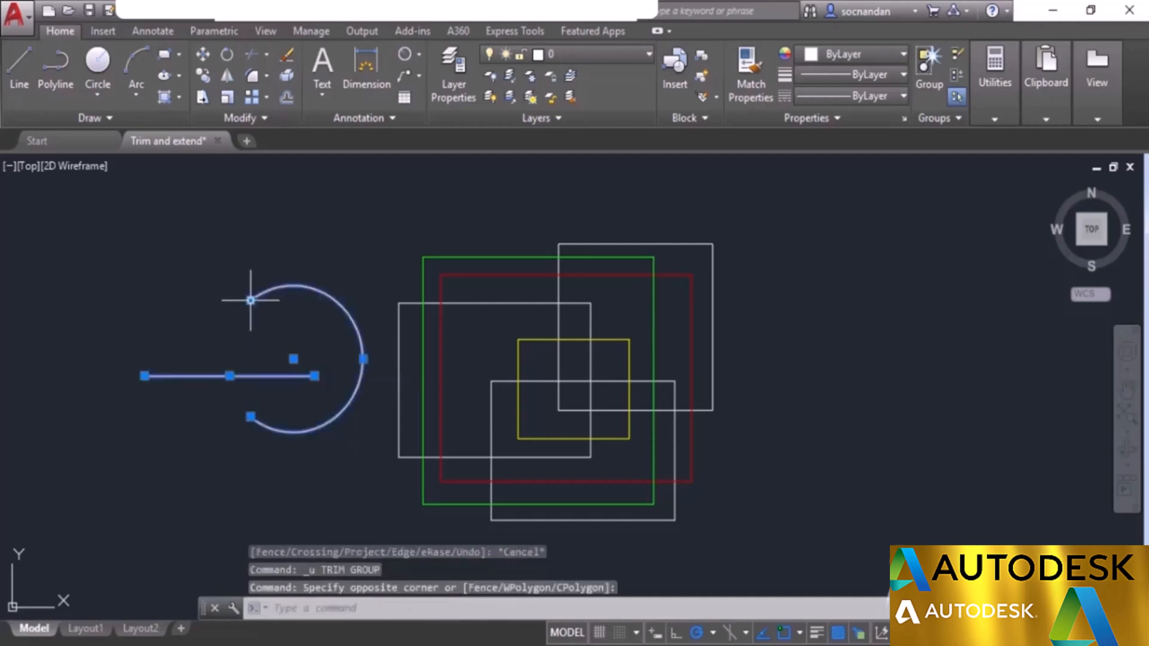
right_click(233, 235)
click(310, 343)
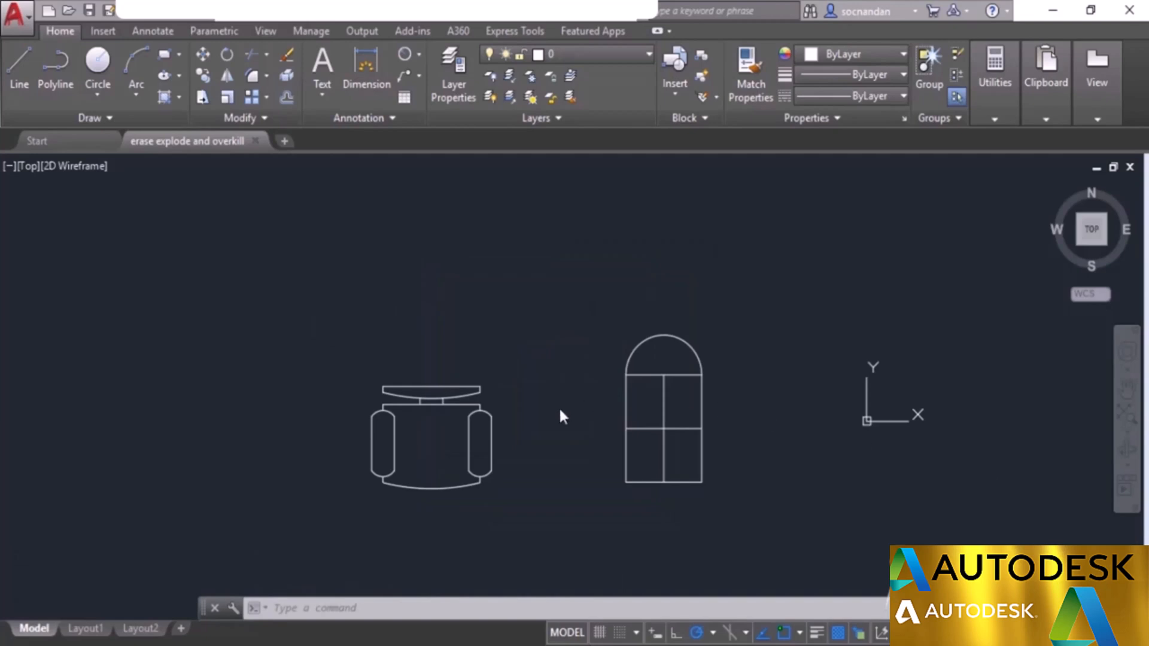
Step: Select the chair, then the window's rectangle, both dividing bars and arch to examine which parts are single objects, and clear the selections
click(479, 389)
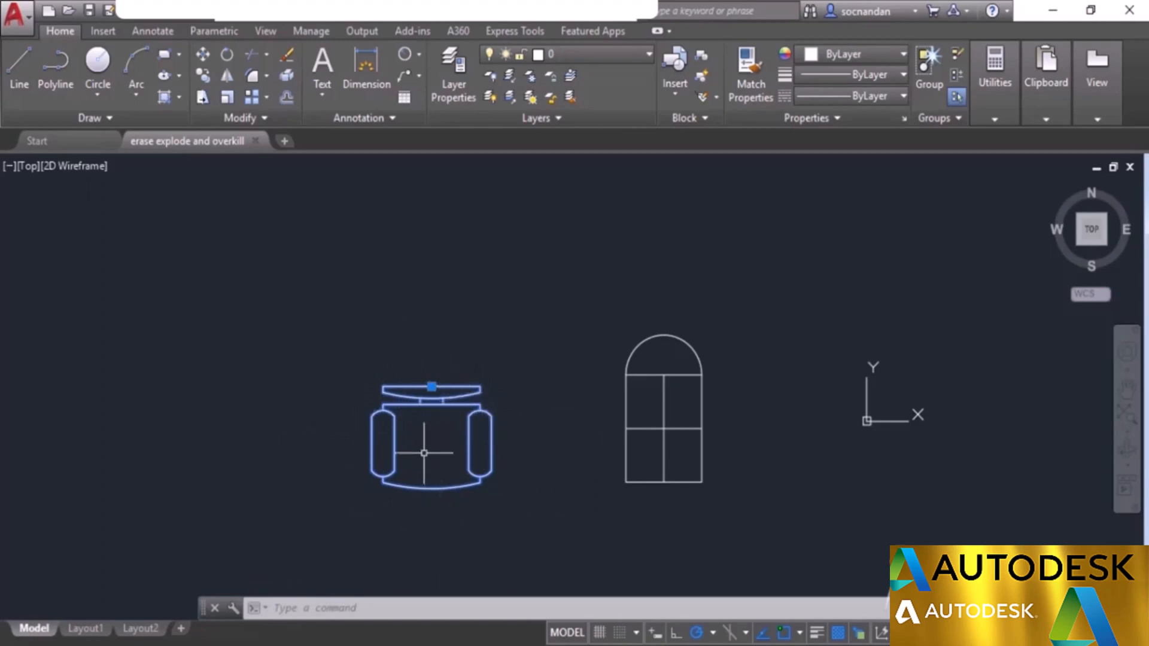
key(Escape)
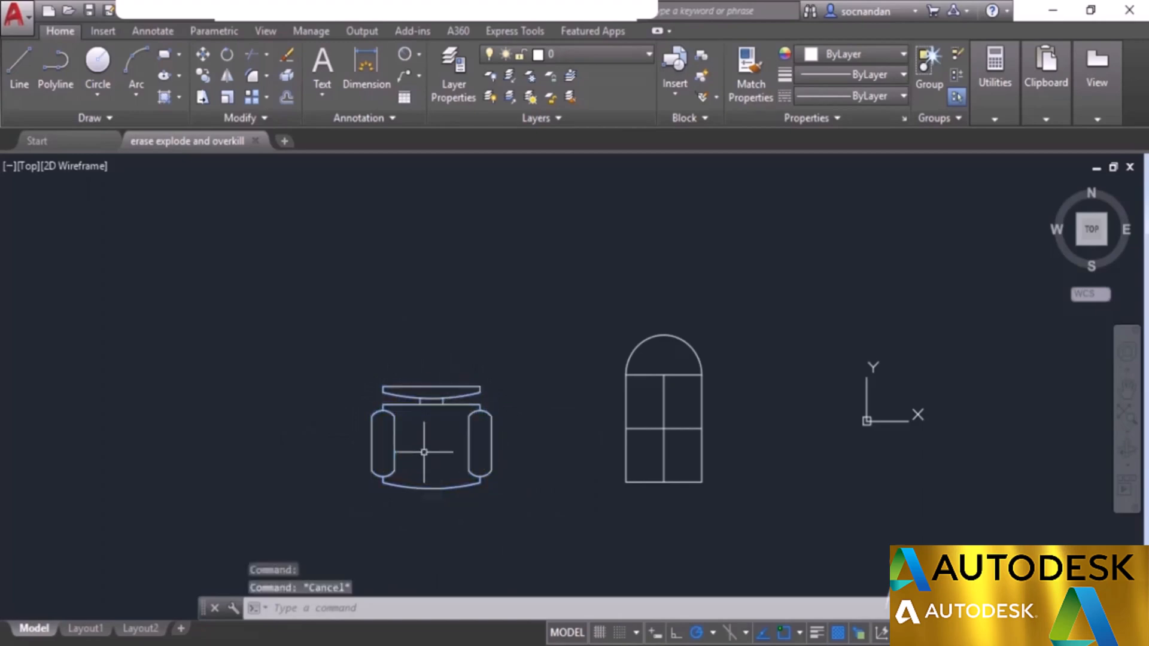
click(628, 400)
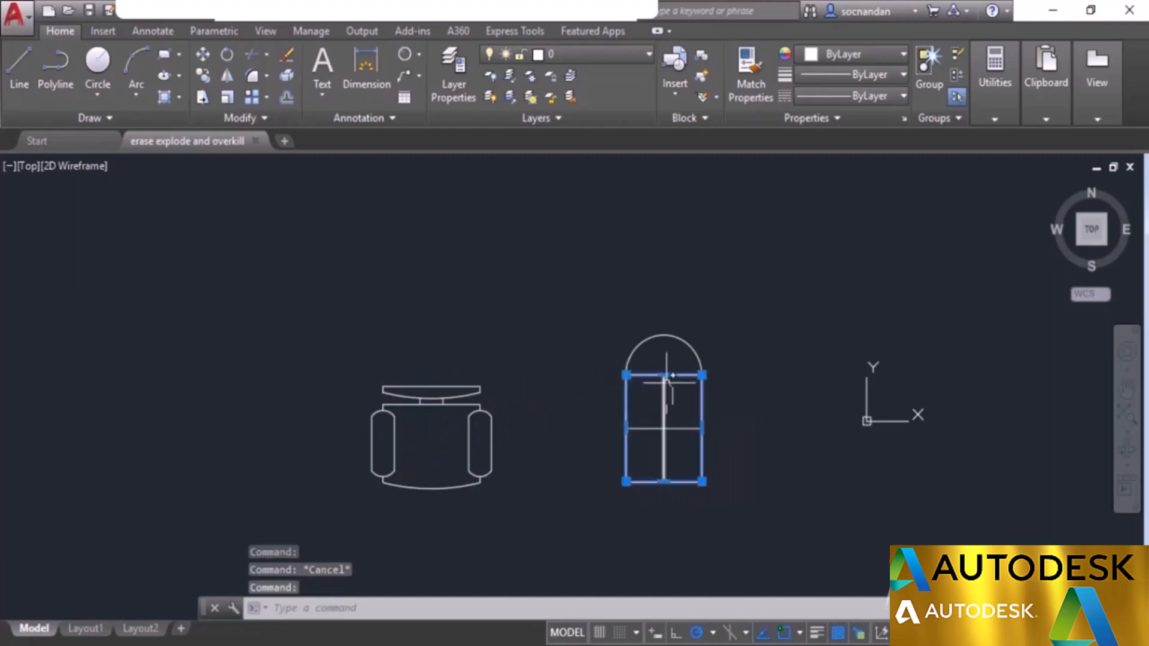
click(672, 427)
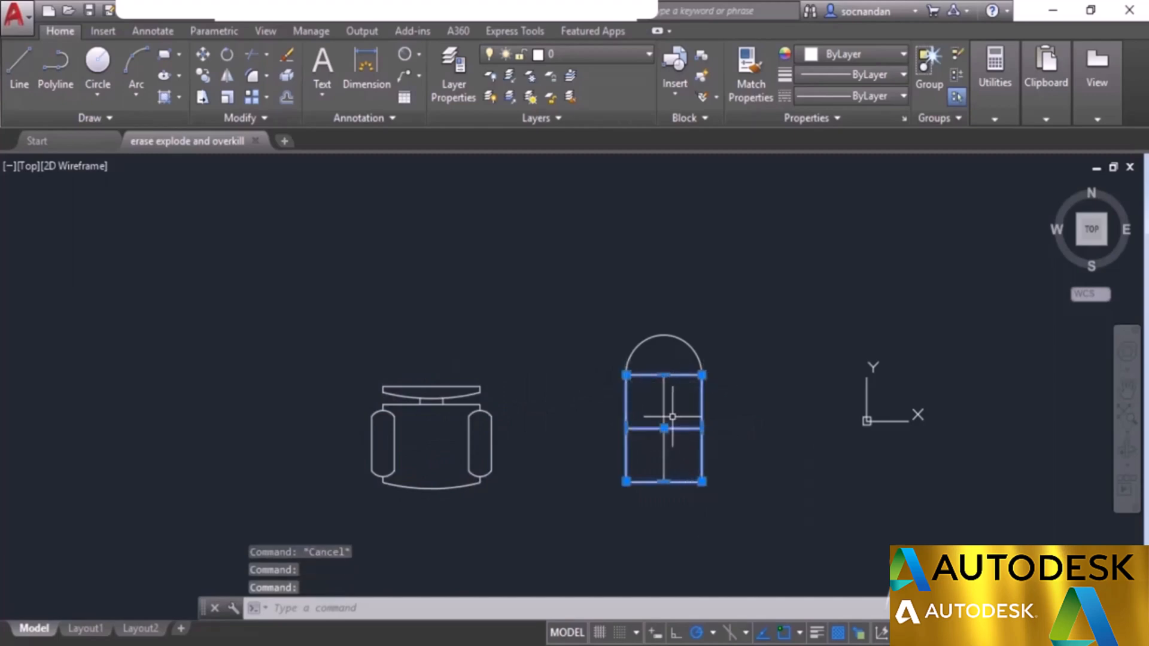
click(666, 403)
click(672, 336)
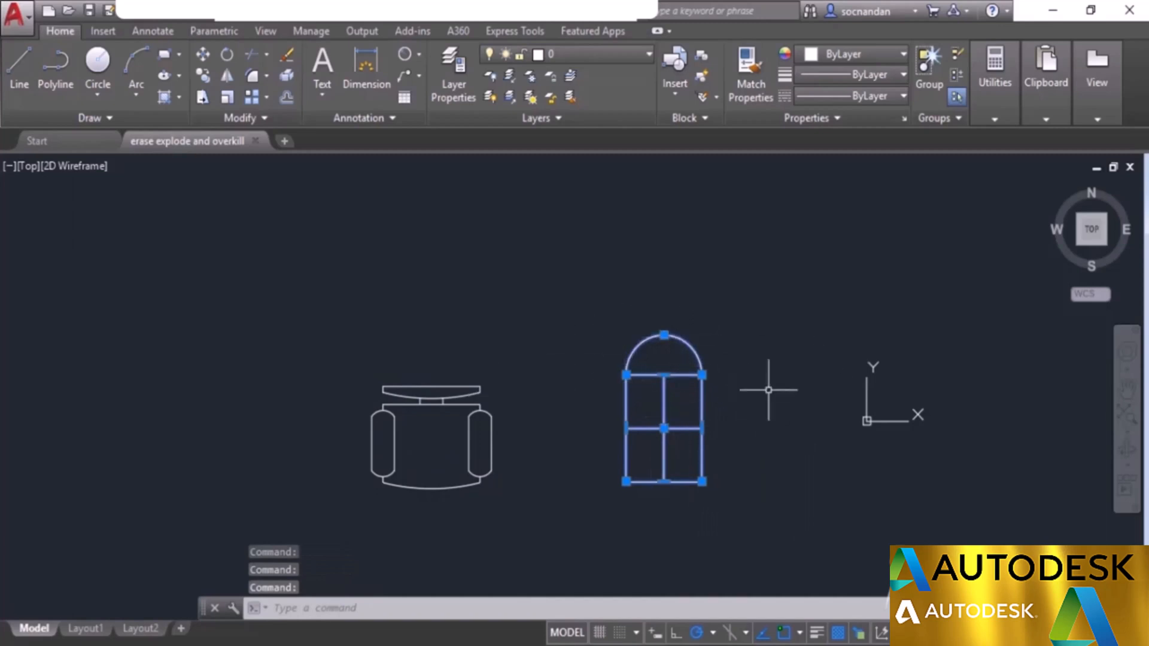
key(Escape)
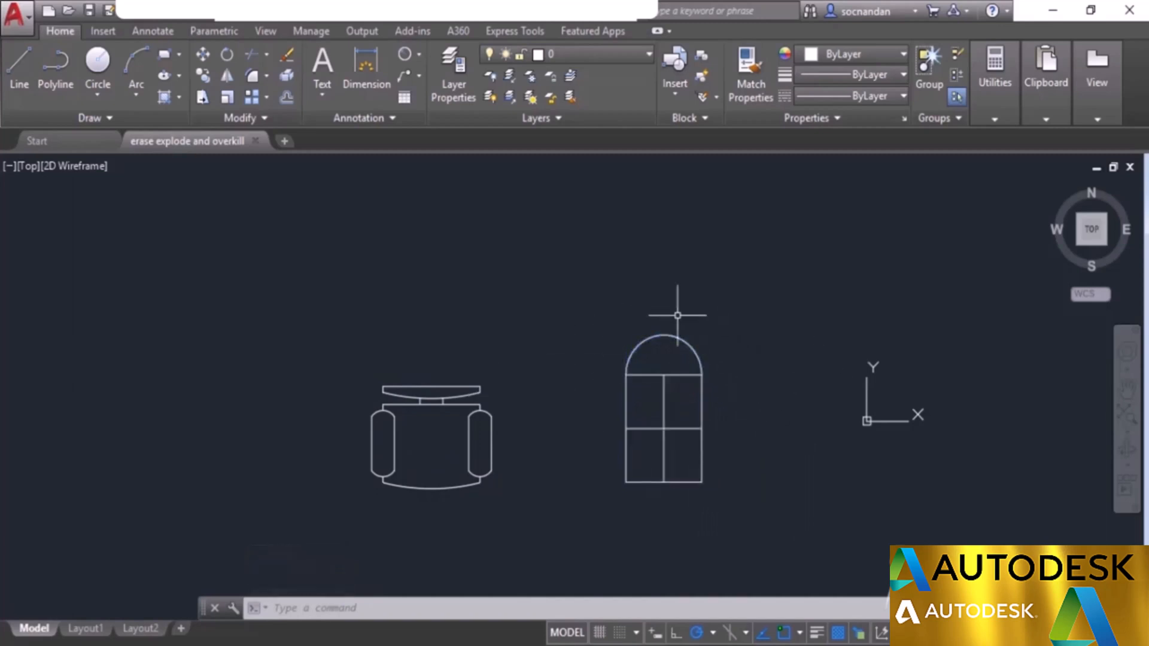
Step: Explode the chair block into its separate lines and arcs
click(474, 386)
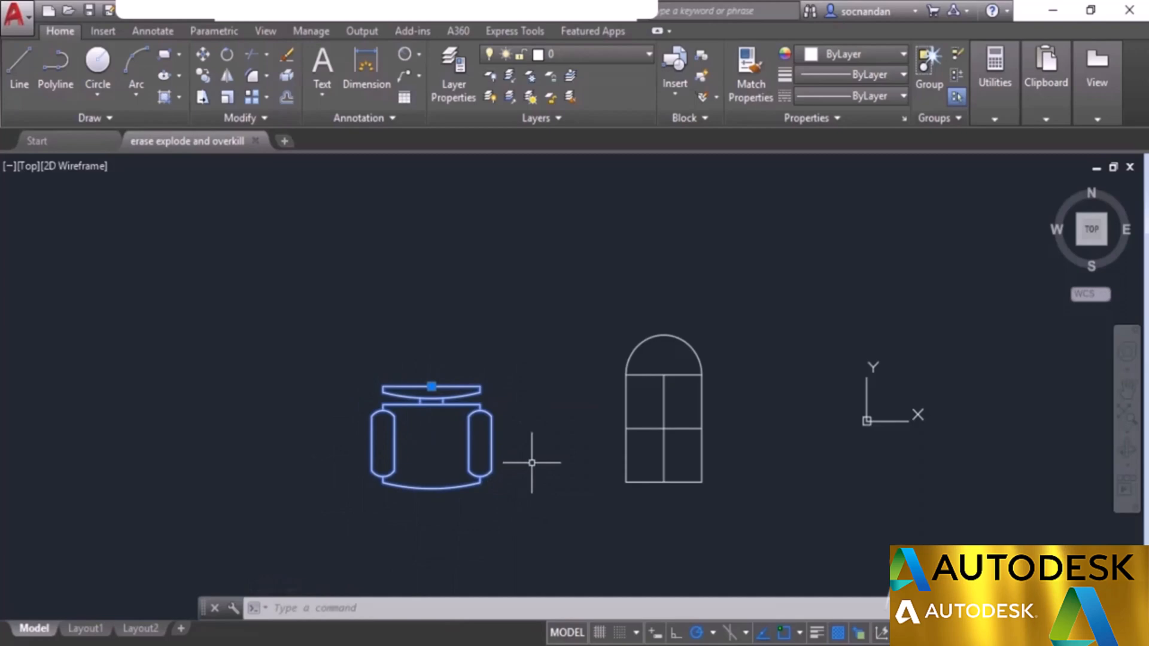
key(Escape)
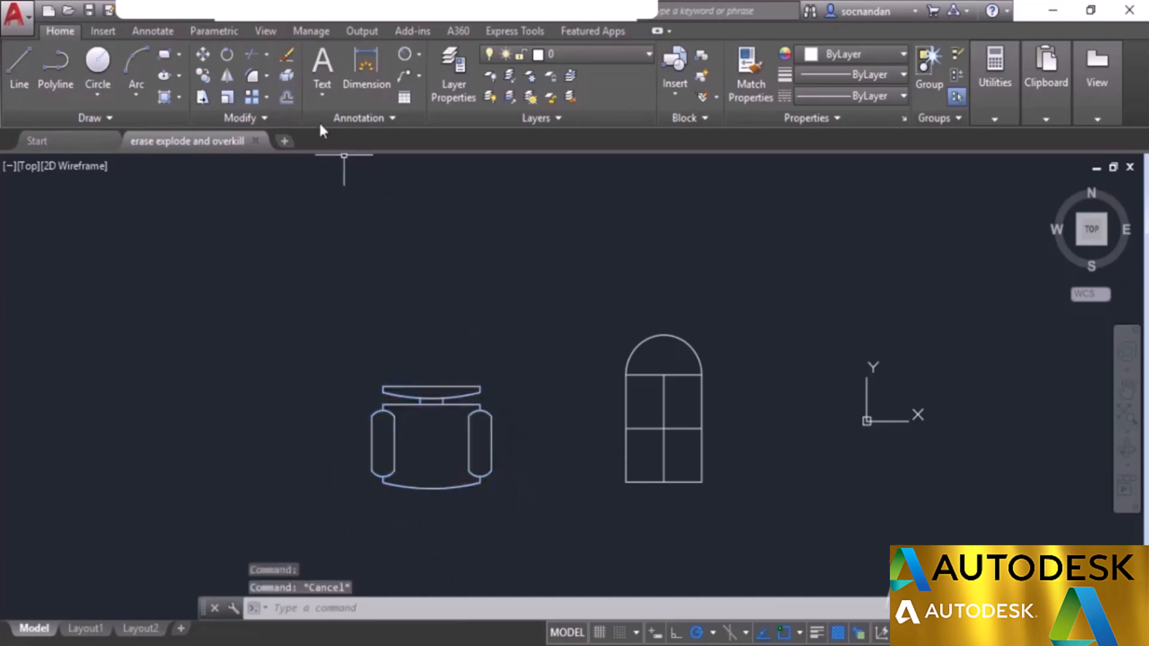
click(287, 77)
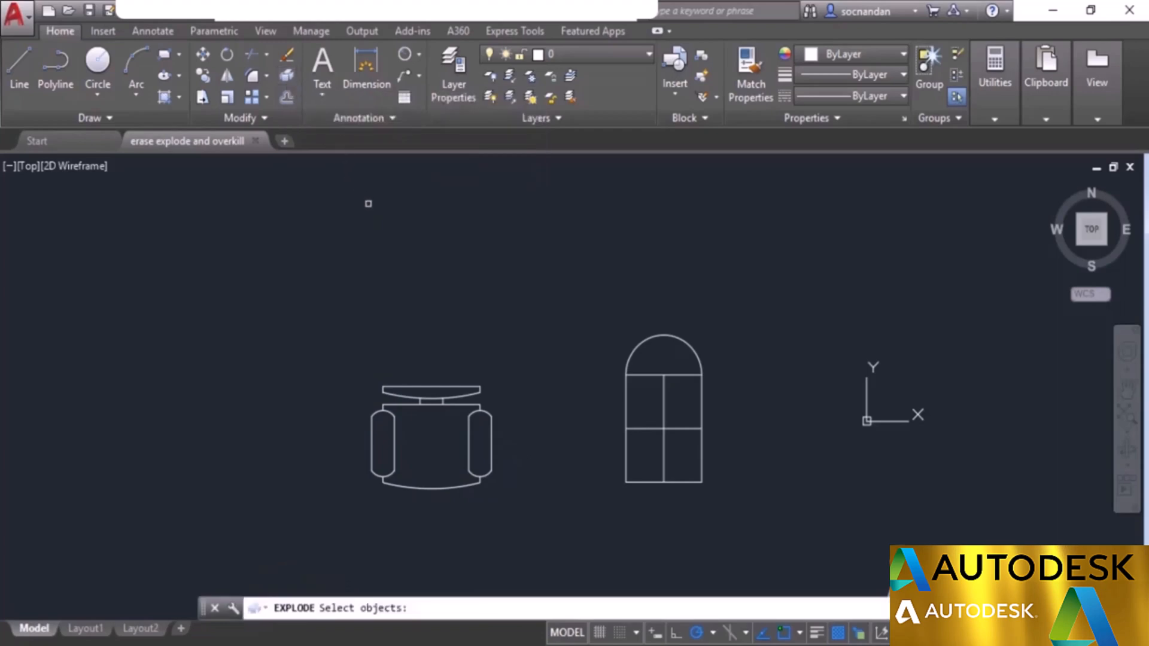
click(480, 386)
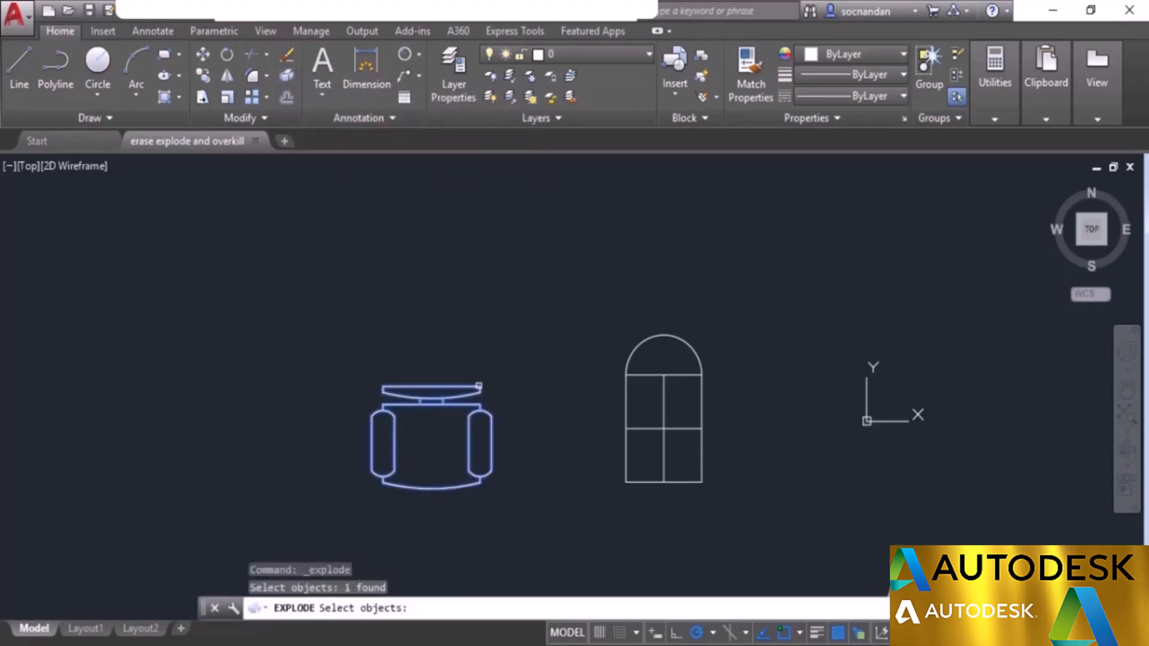
key(Return)
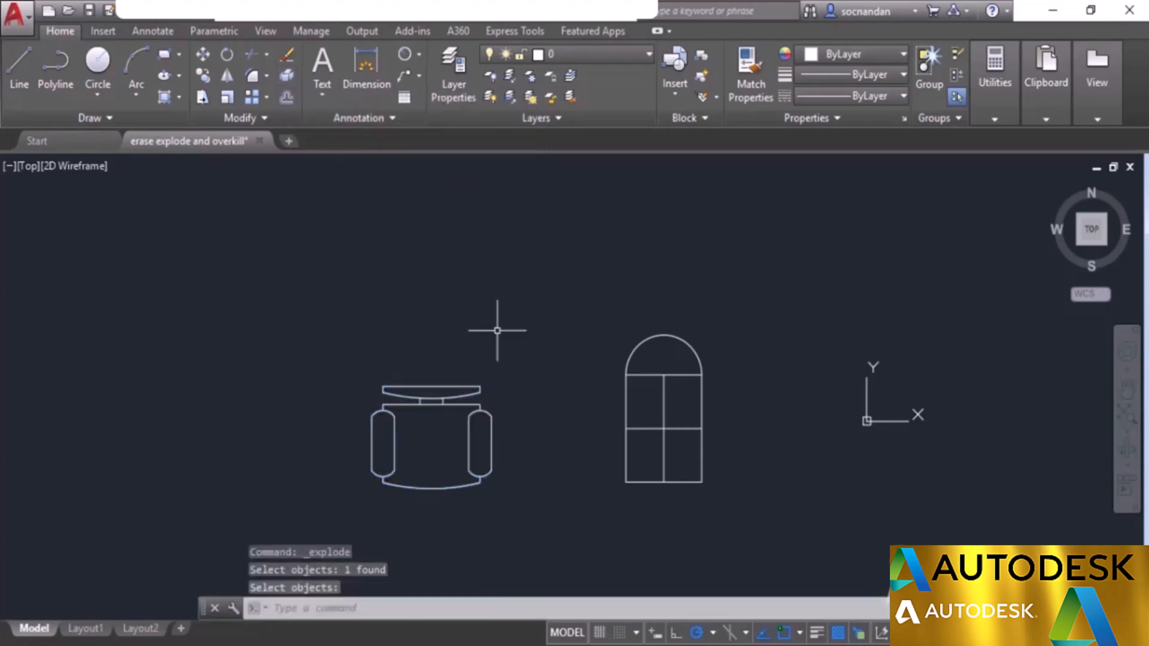
Step: Select individual lines and arcs of the chair's backrest and armrests to examine the exploded pieces, and clear the selection
click(450, 386)
click(450, 395)
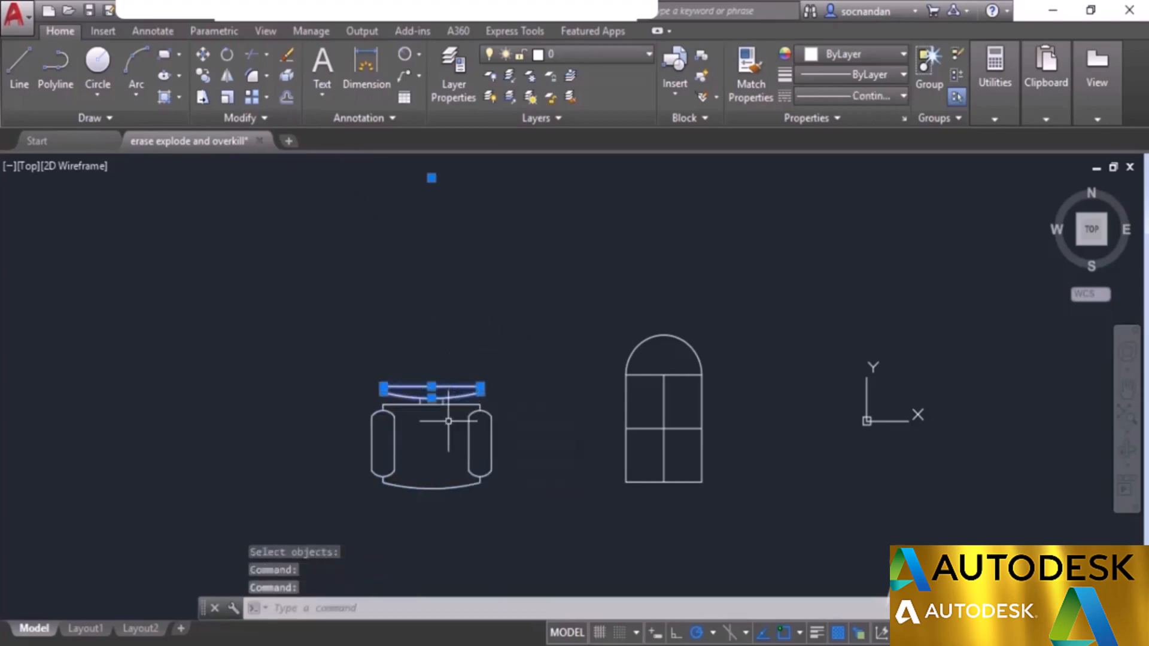
scroll(486, 422, up, 4)
click(487, 399)
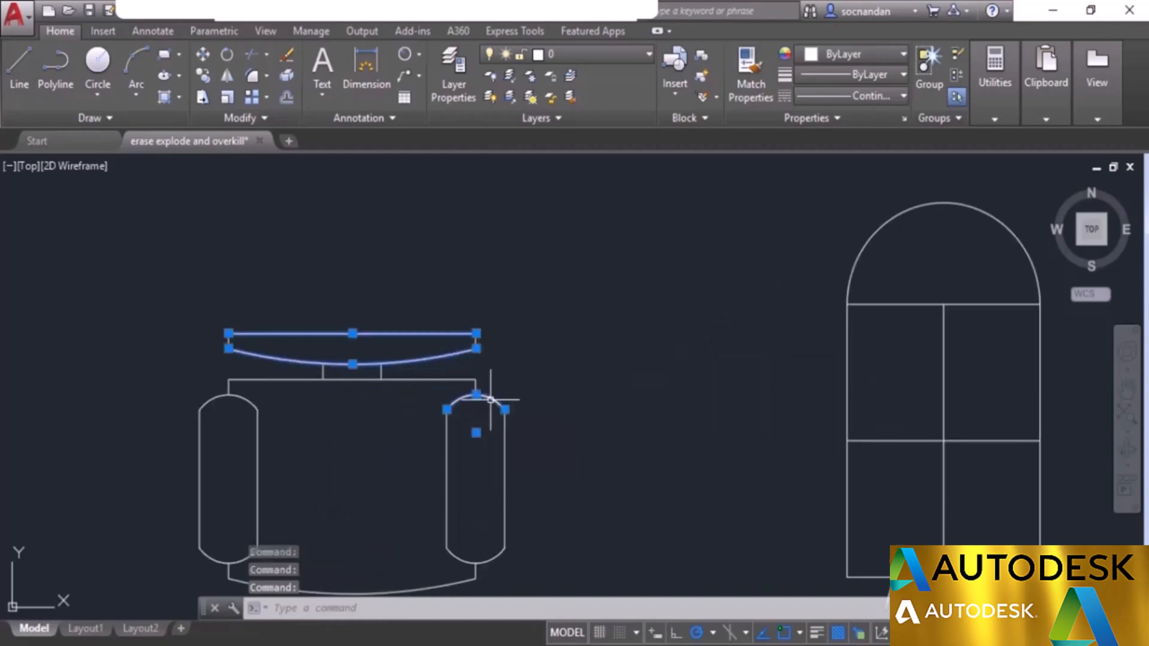
click(448, 431)
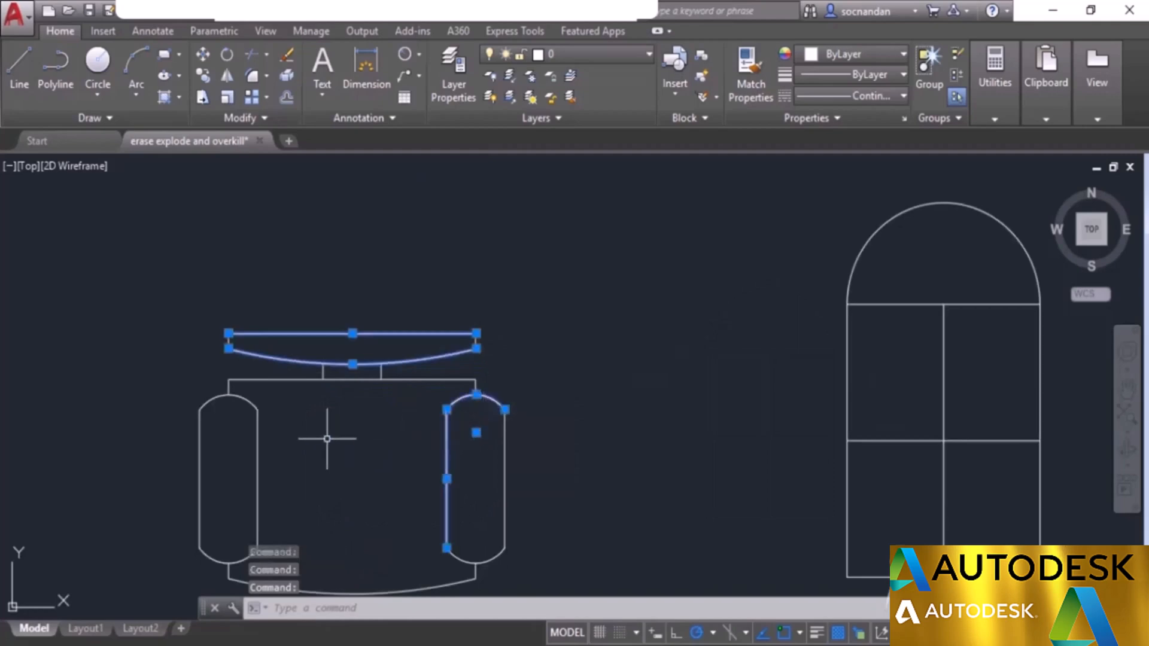
click(258, 437)
click(247, 400)
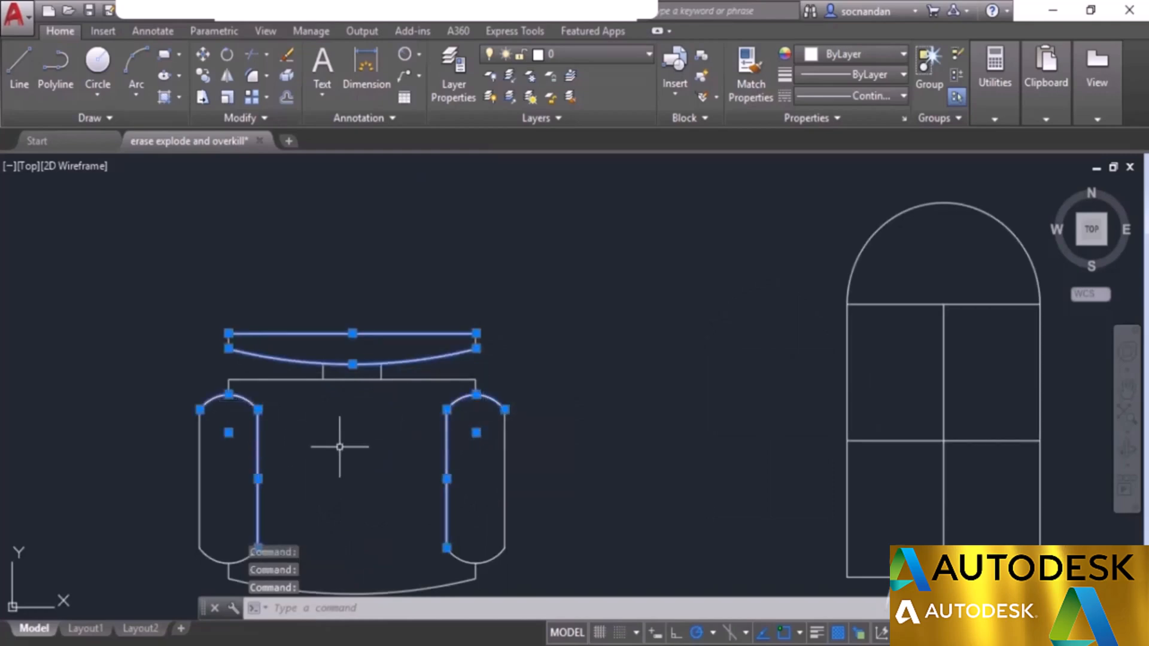
key(Escape)
scroll(339, 446, down, 3)
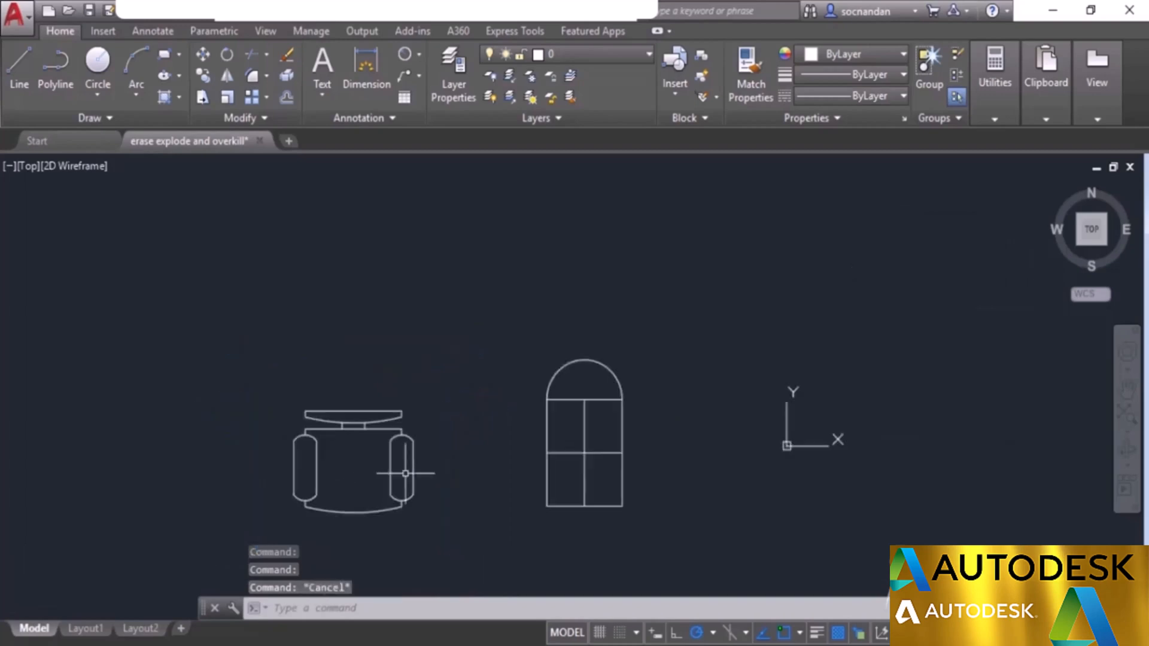
Step: Explode the window's outer rectangle into individual lines
click(560, 399)
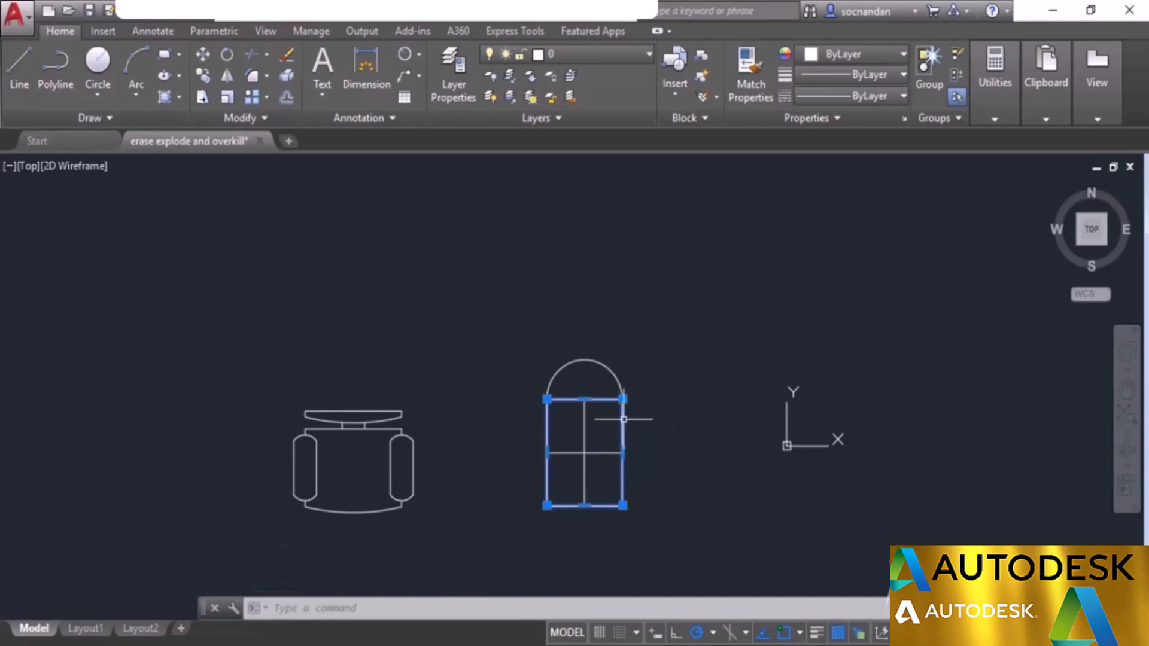
key(Escape)
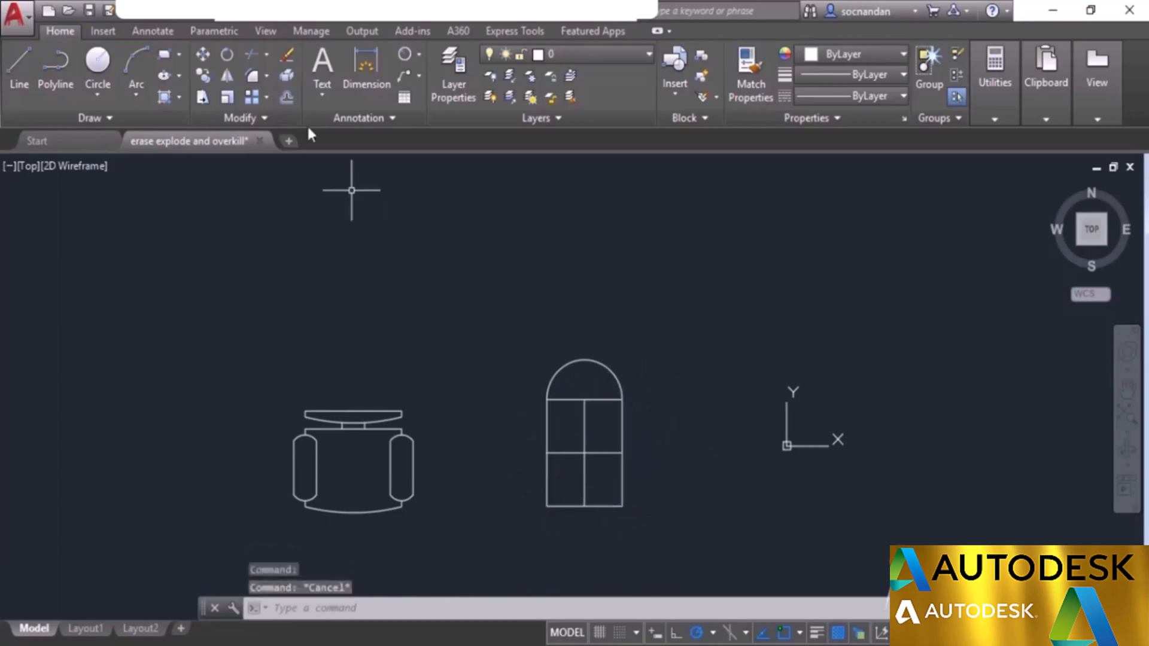
click(286, 76)
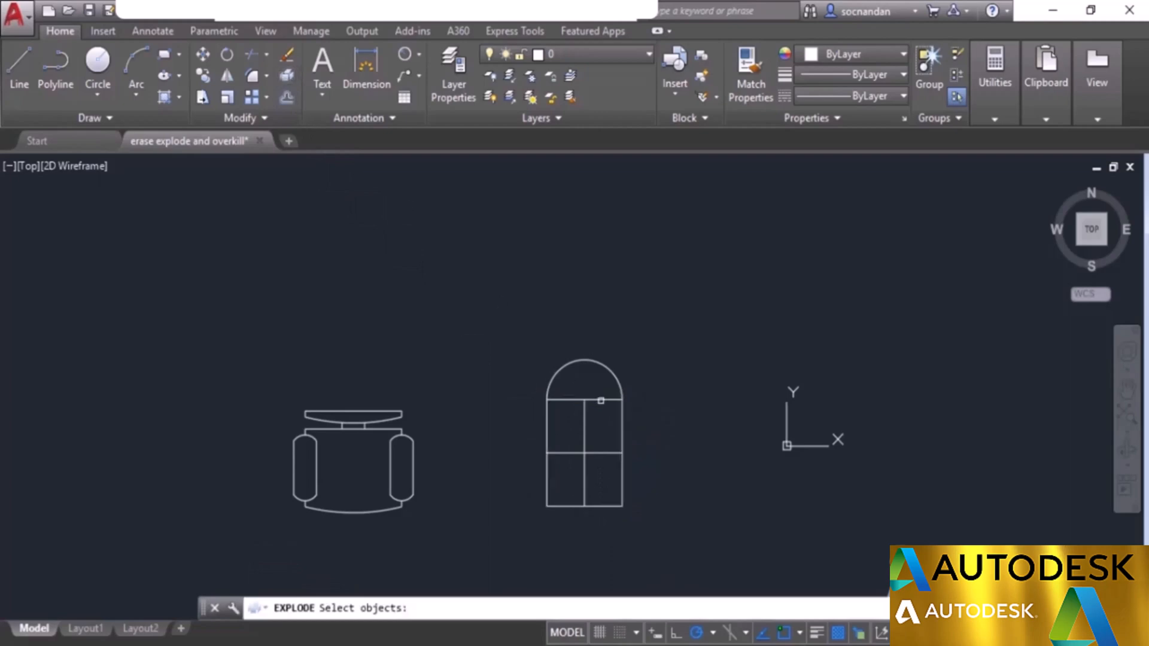
click(604, 400)
key(Return)
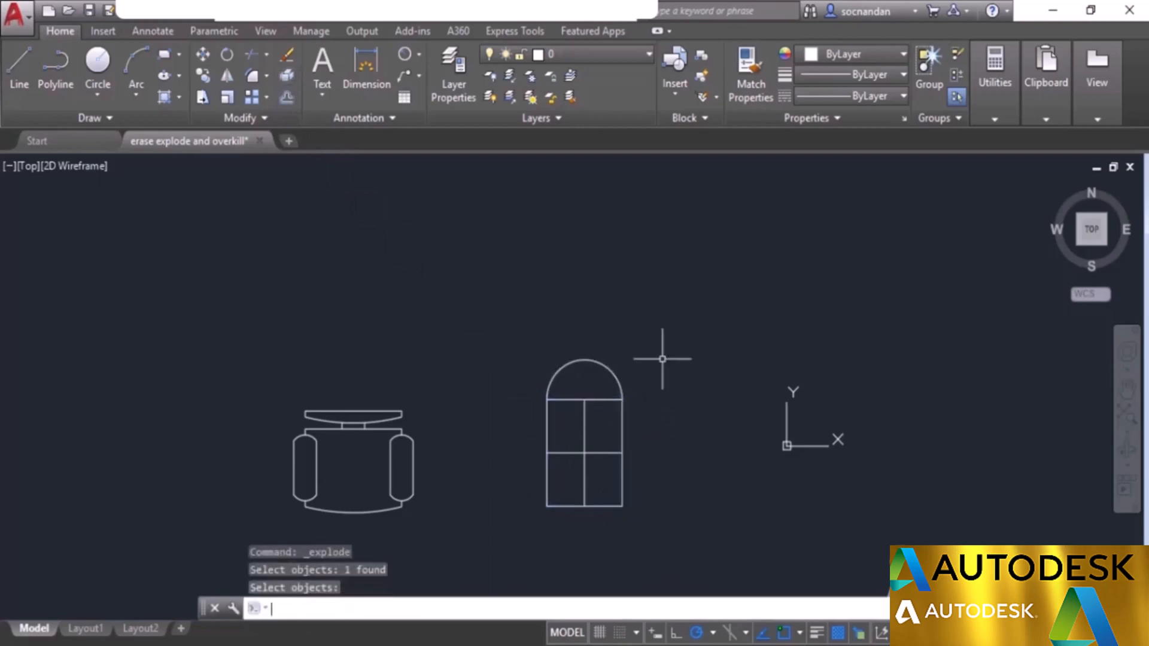
Step: Select the four sides of the window's rectangle one after another to check they are separate, and clear the selection
click(628, 392)
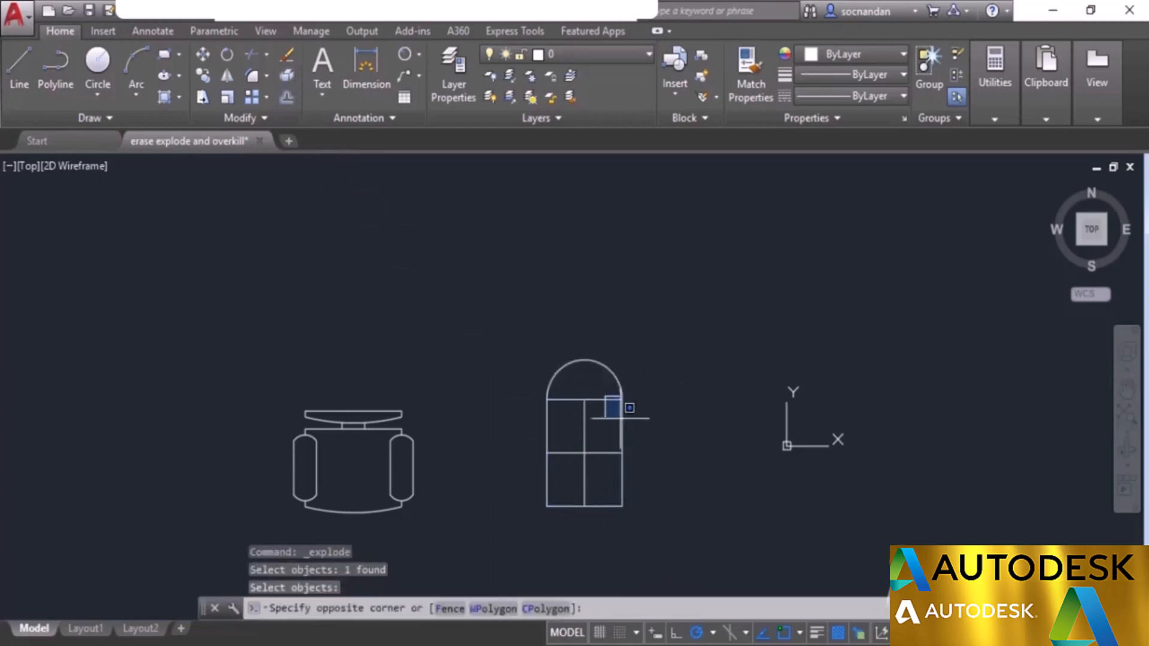
click(601, 417)
click(623, 416)
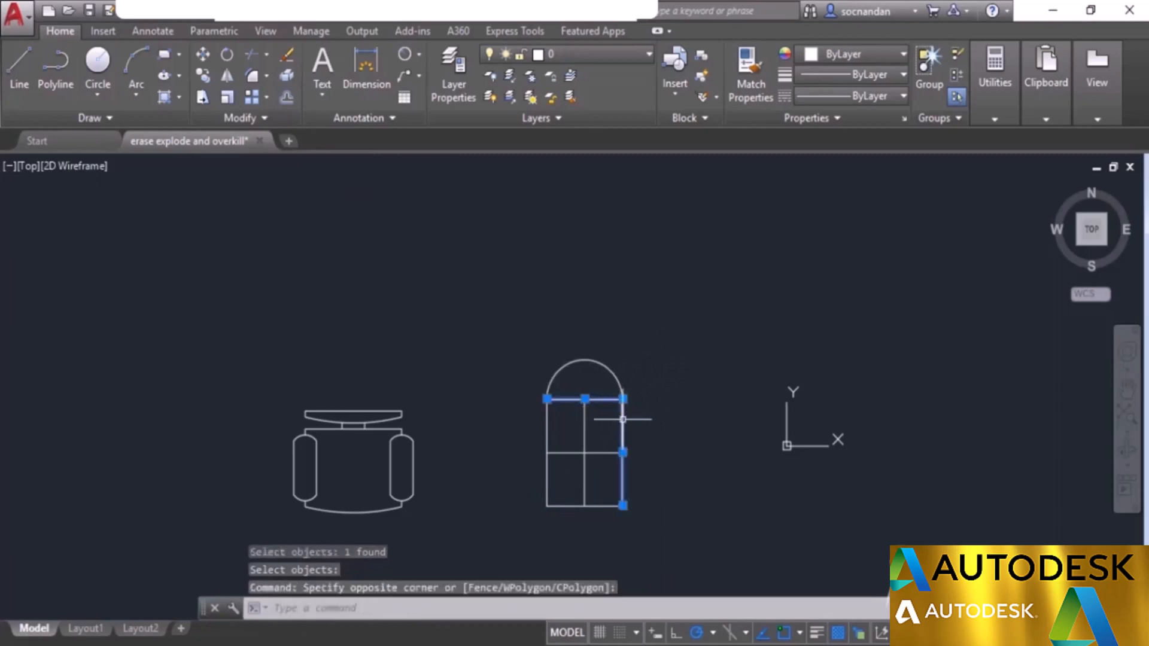
click(547, 437)
click(574, 505)
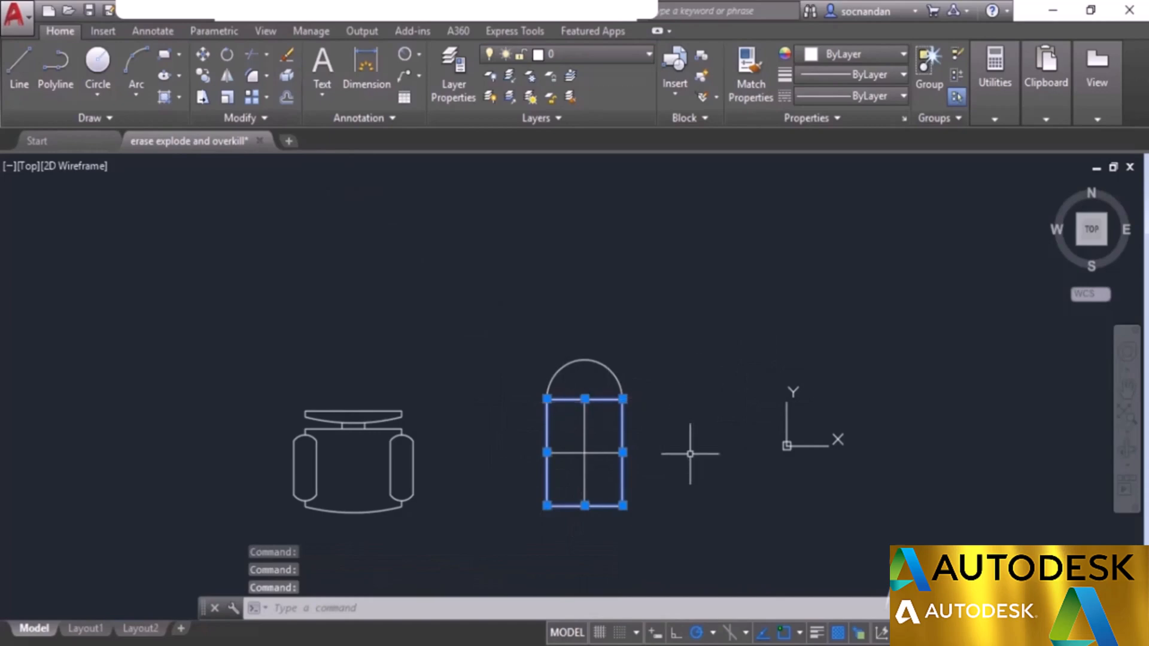
key(Escape)
Step: Run the Erase command on all the chair's pieces using an enclosing selection window, and undo the erasure
middle_drag(689, 448, 749, 401)
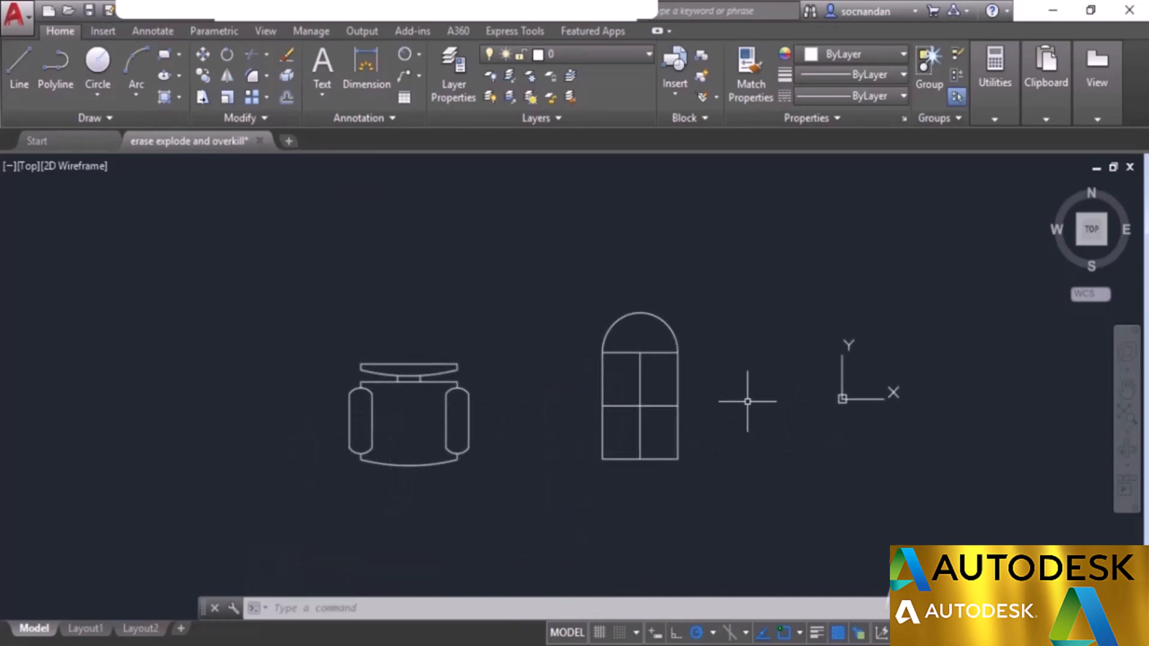
click(287, 56)
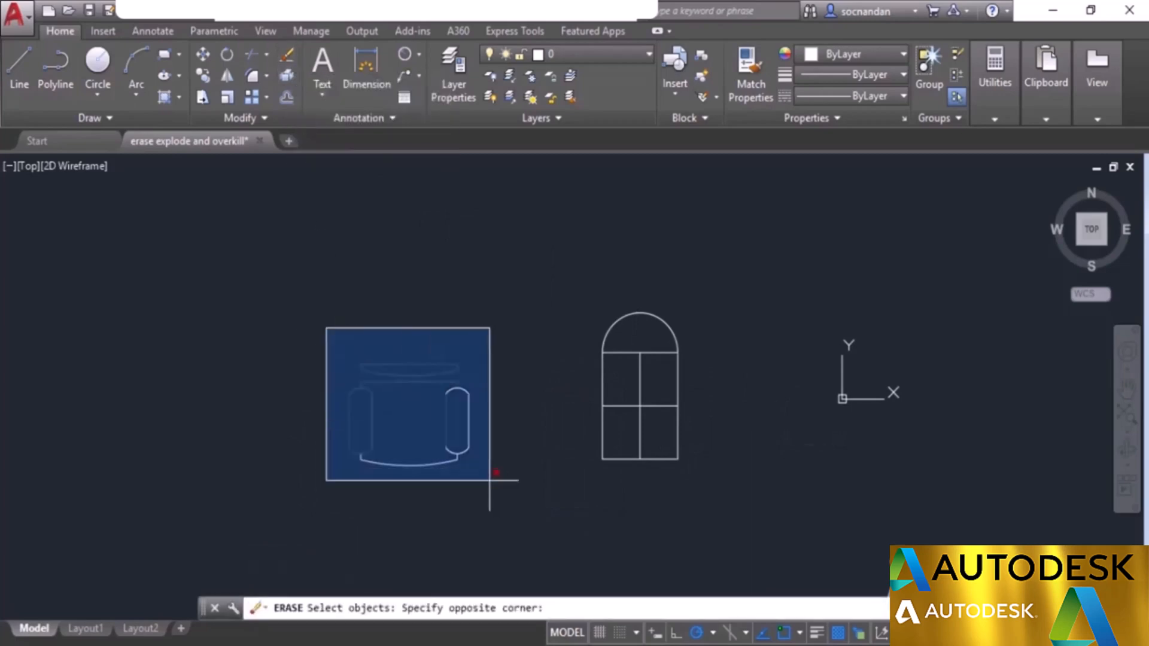
click(514, 502)
key(Return)
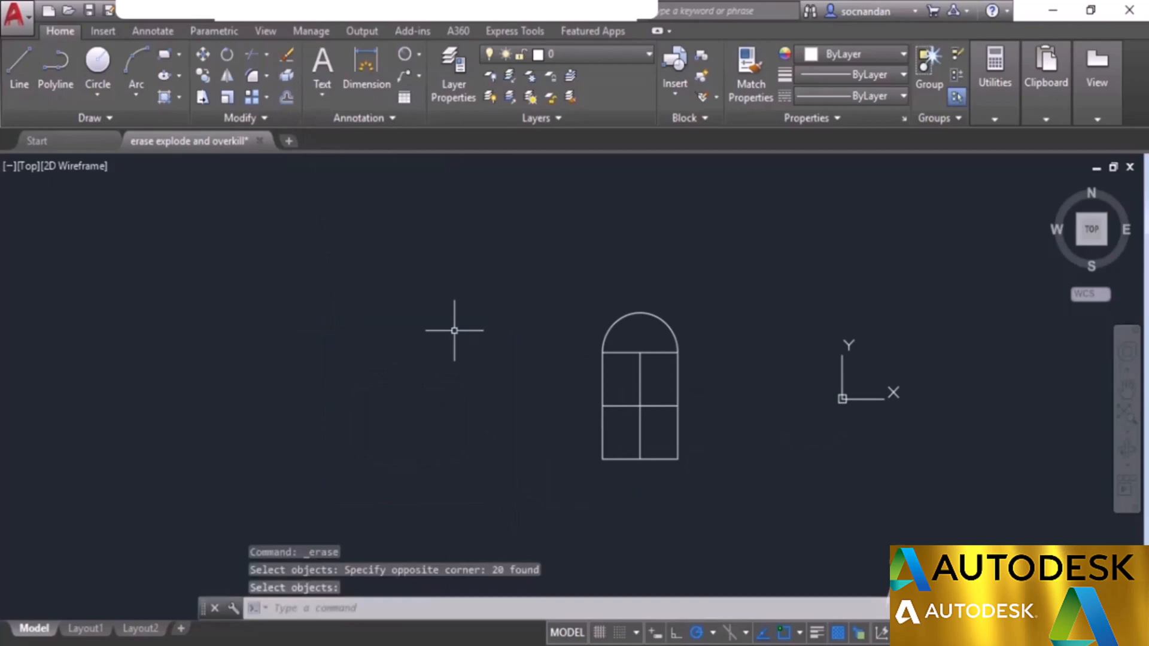
key(ctrl+z)
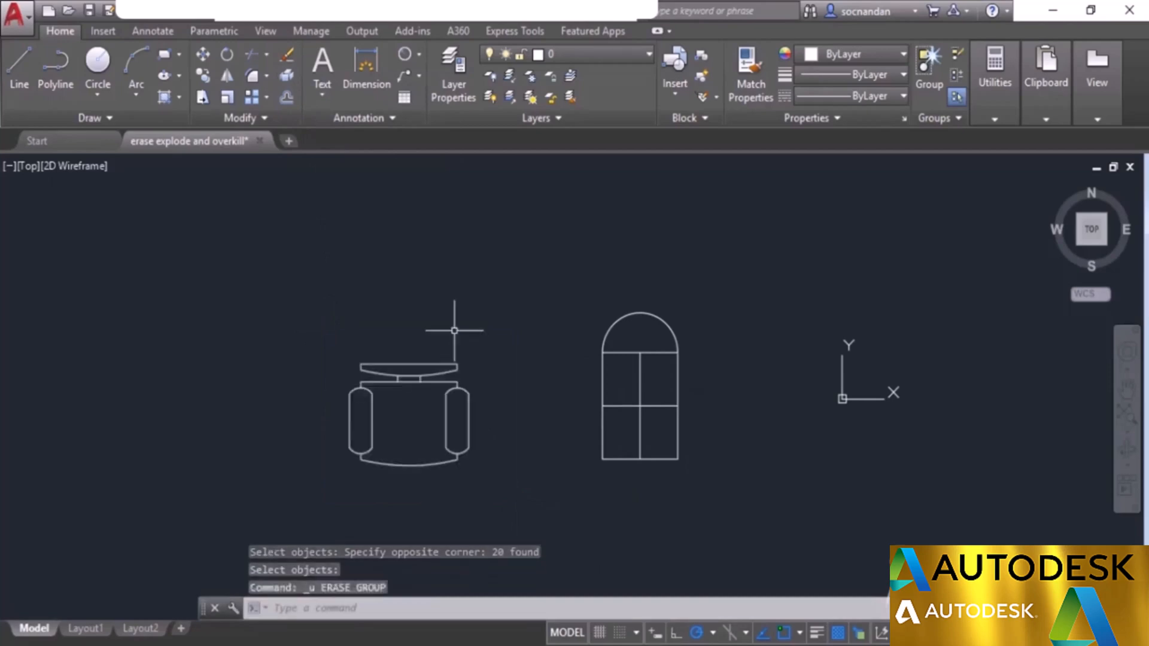
Step: Preselect the whole chair with a crossing selection, delete it directly, and undo the deletion
click(502, 492)
click(311, 318)
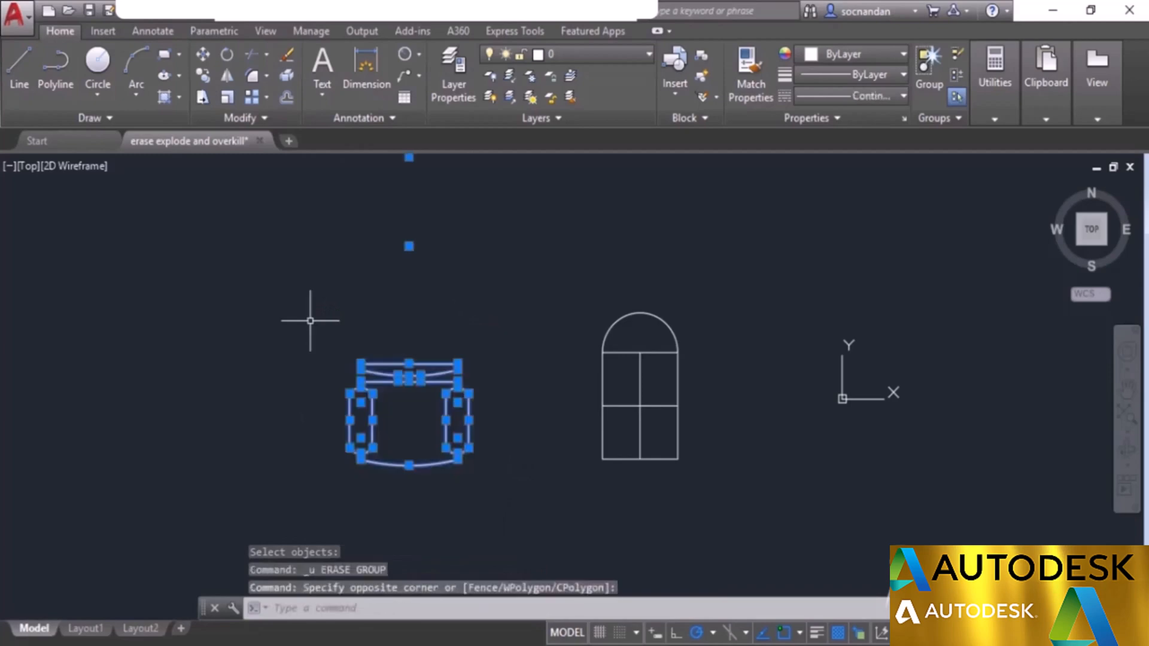
key(Delete)
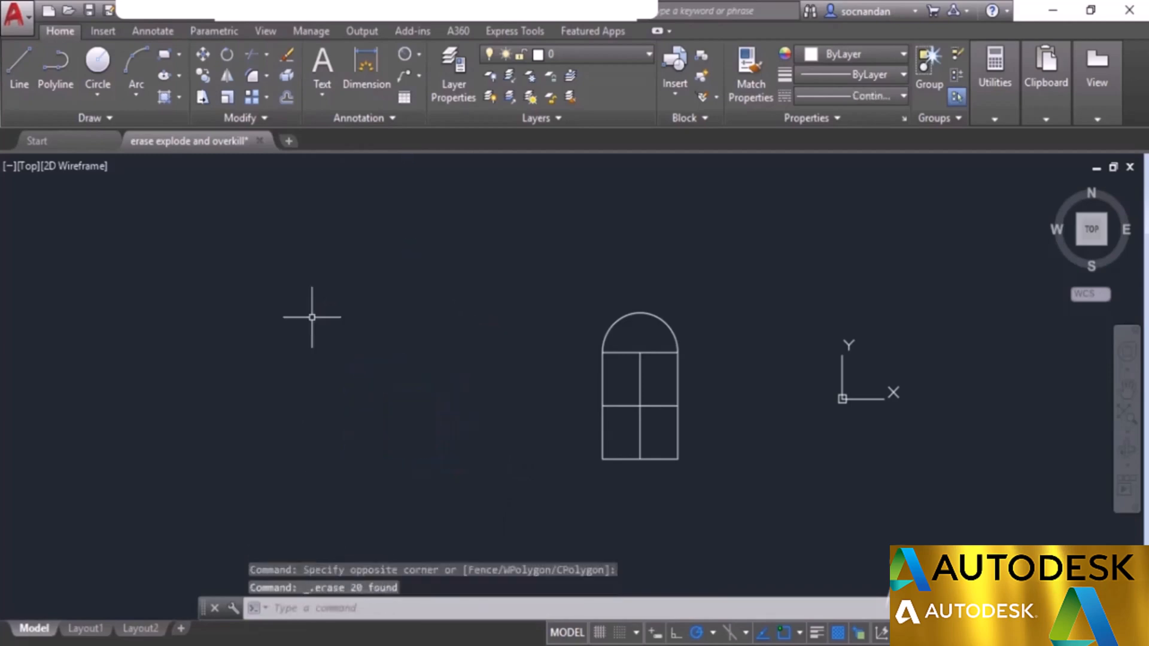
key(ctrl+z)
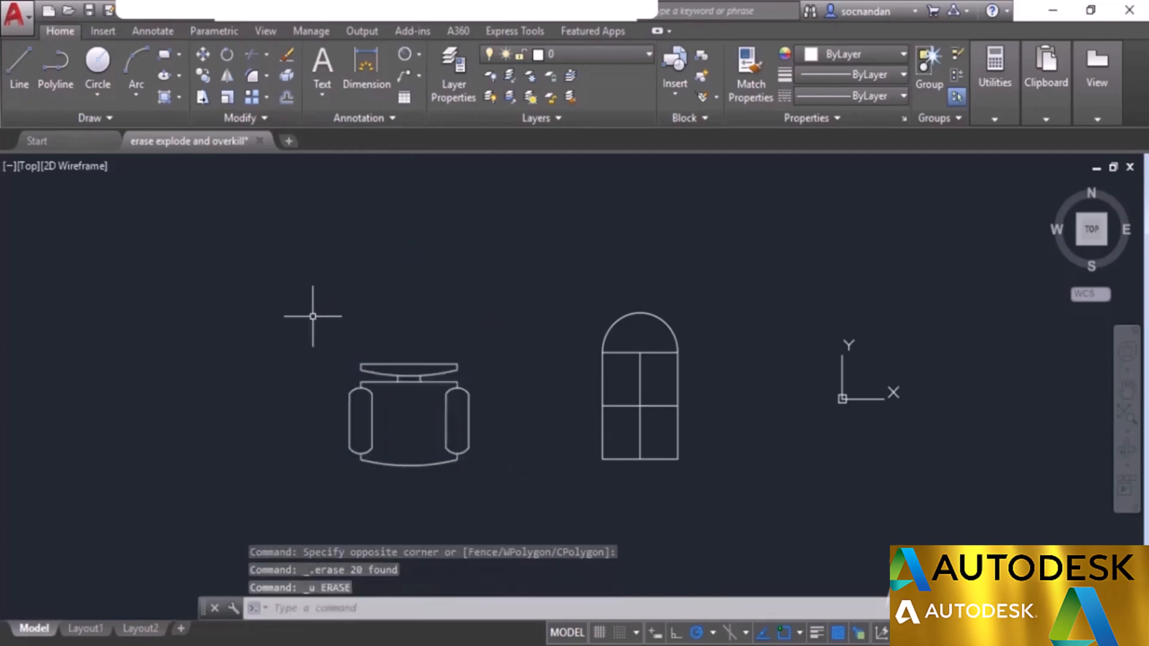
Step: Enclose all the chair's pieces in a selection window and erase them from the drawing
click(313, 316)
click(512, 476)
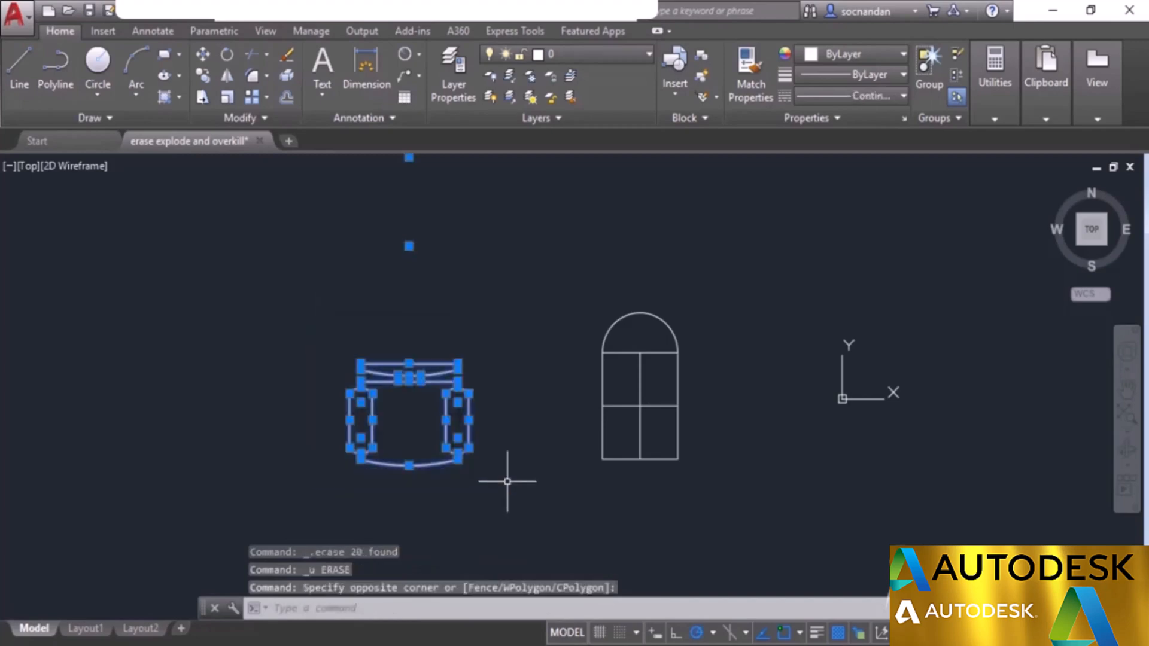
right_click(441, 287)
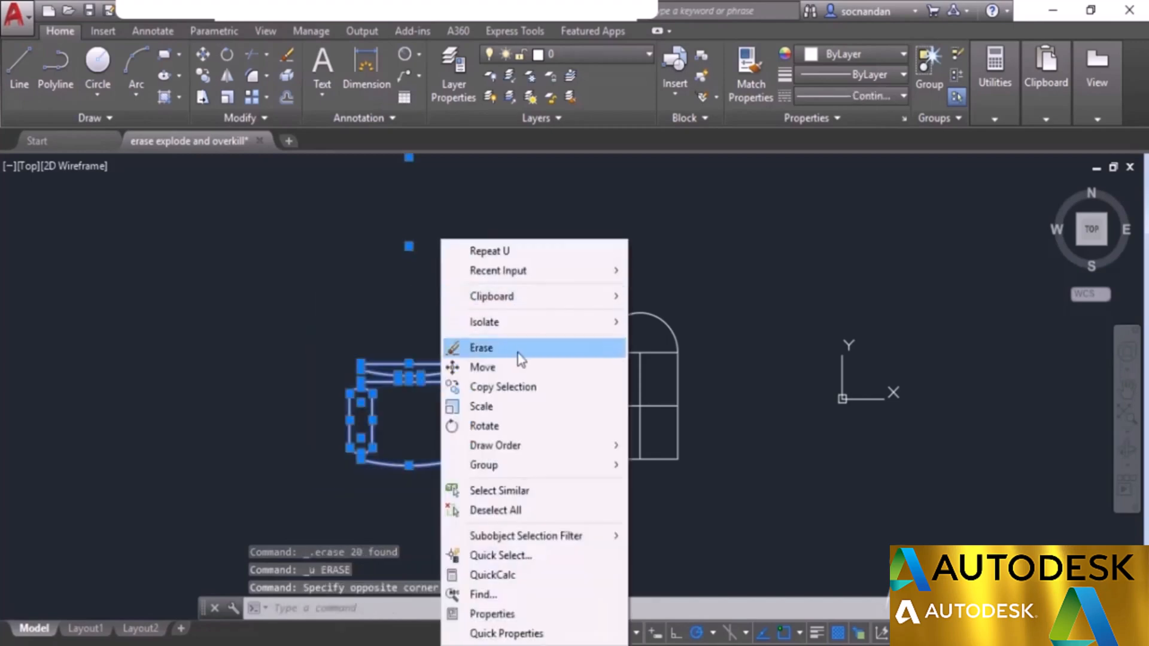
click(523, 349)
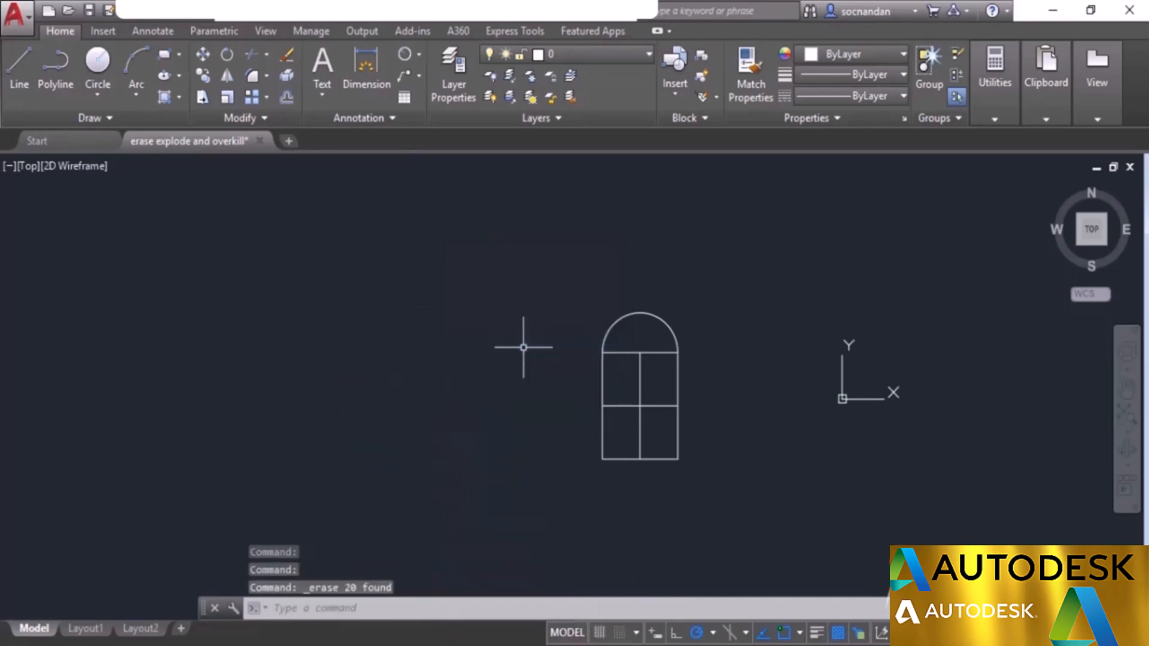
Step: Draw connected lines from the window's lower-left corner: 60 right along the base, 150 up, and back to the left side
middle_drag(523, 347, 448, 364)
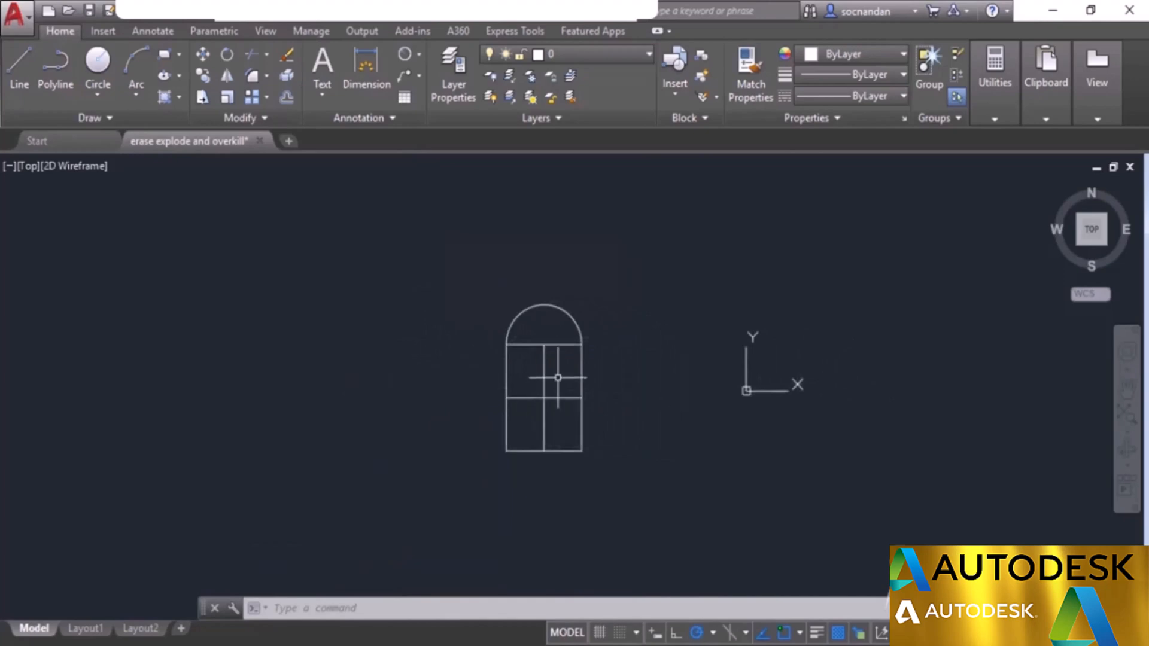
scroll(558, 378, up, 2)
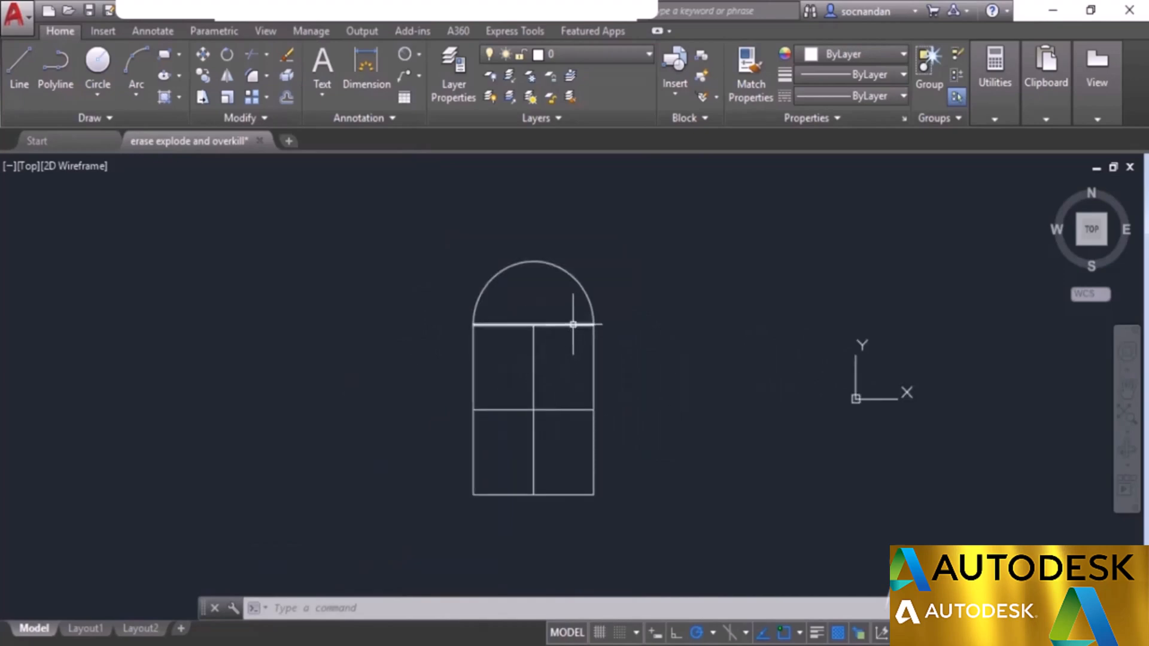
click(14, 68)
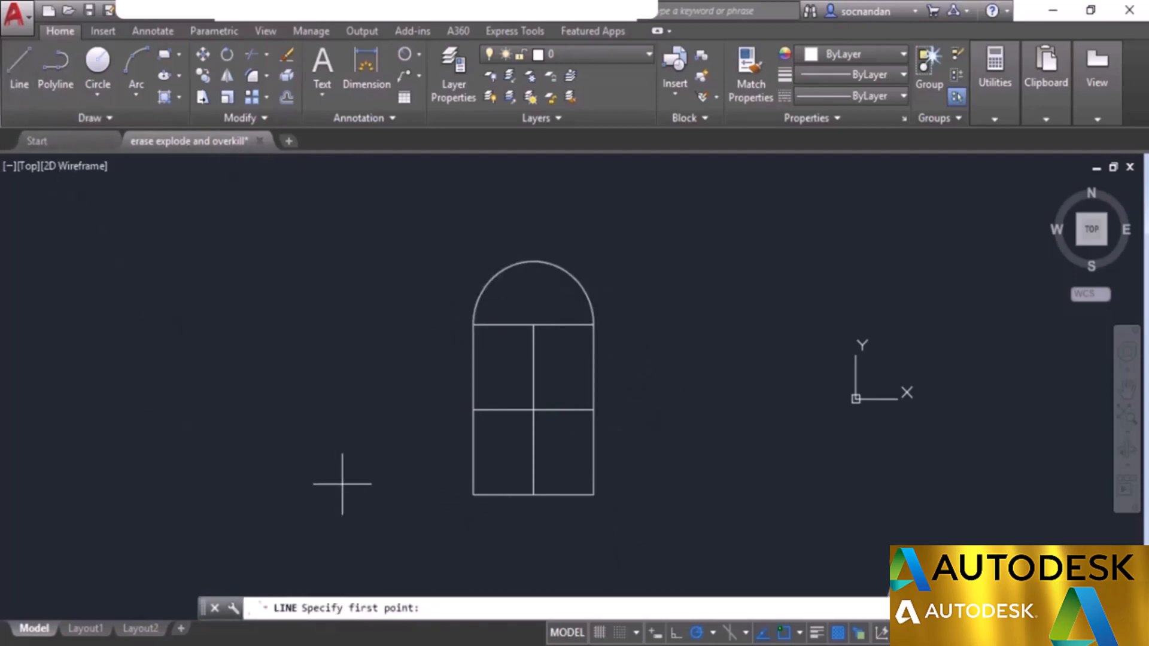
click(474, 494)
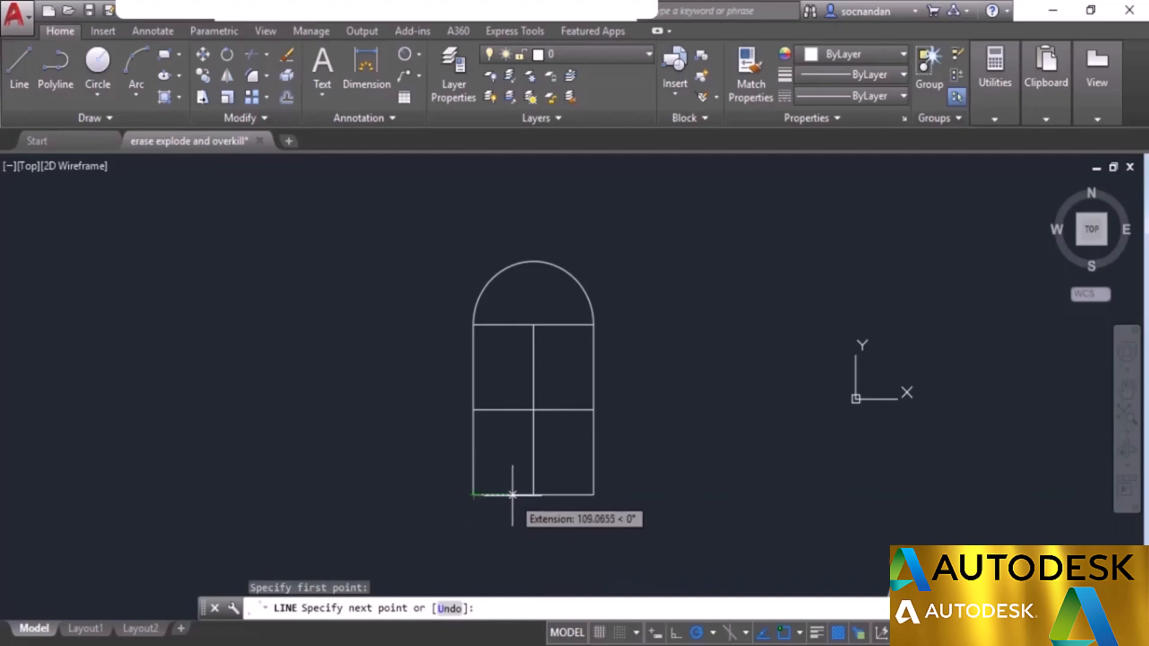
text(60)
key(Return)
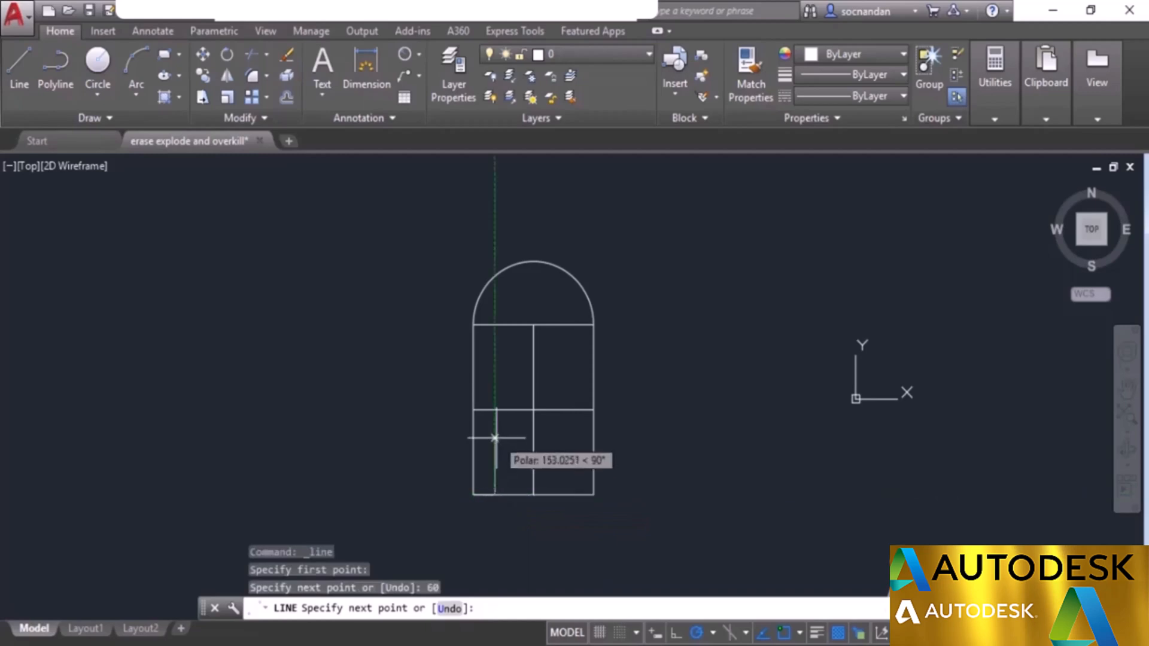
text(150)
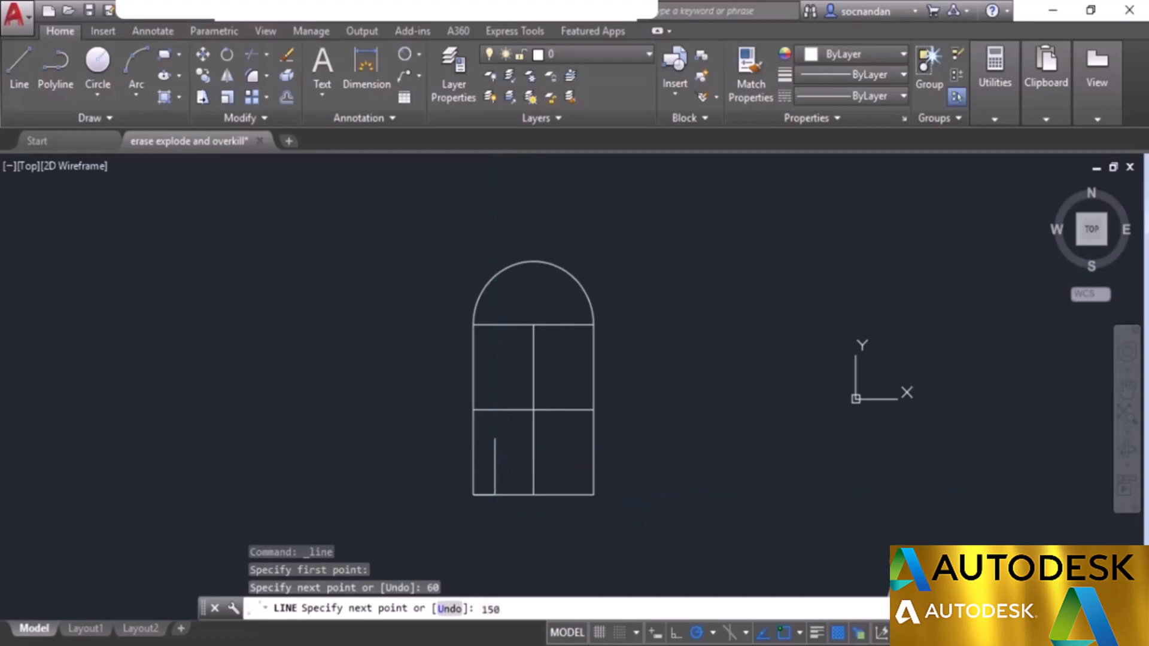
key(Return)
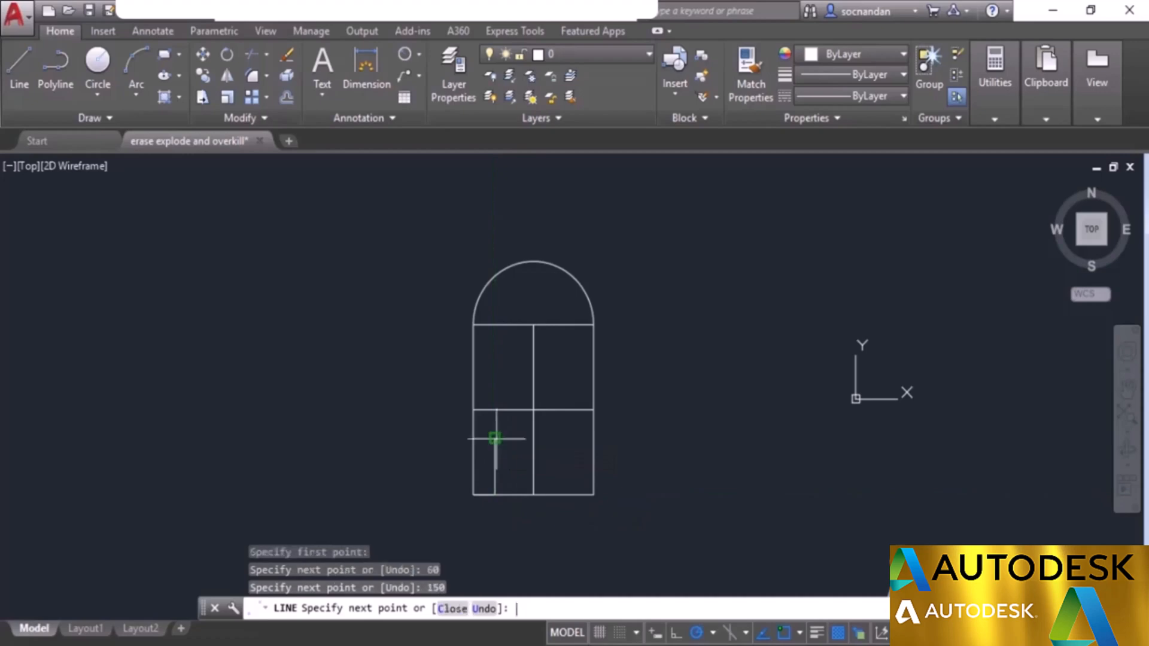
click(474, 438)
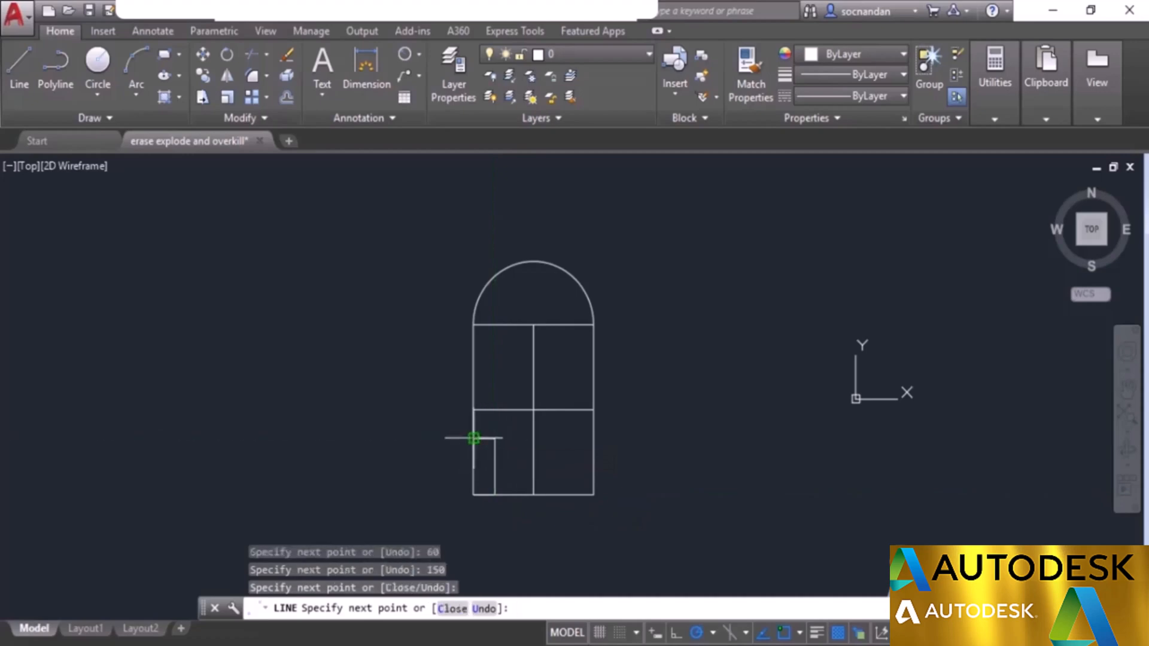
key(Return)
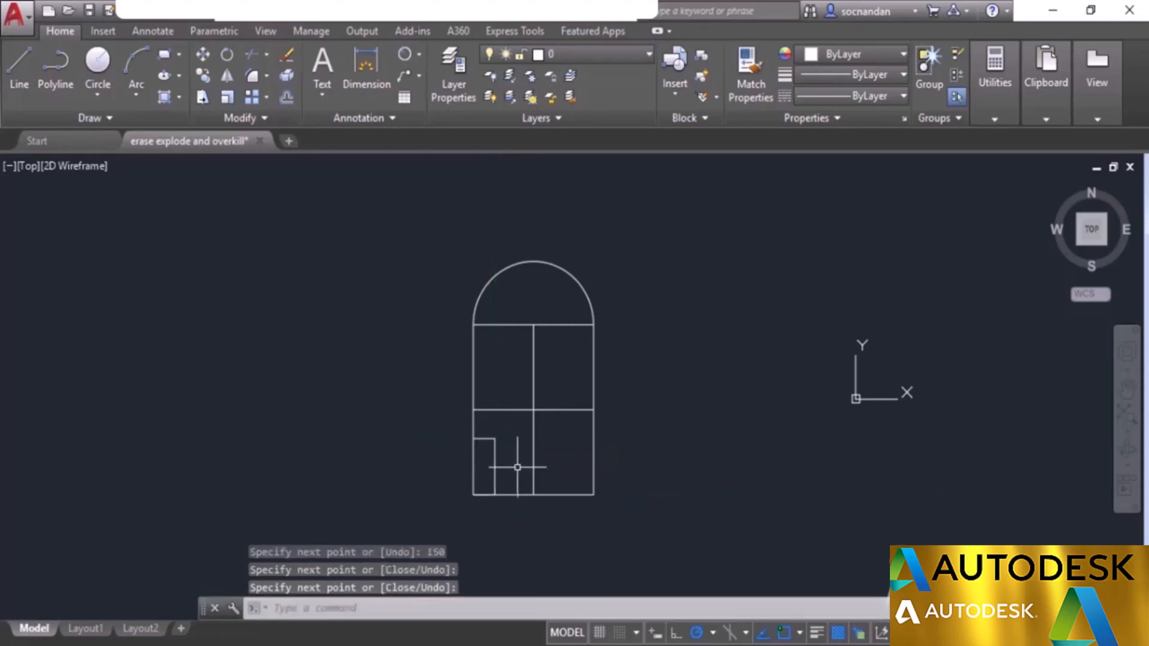
Step: Run Overkill on the whole window with an enclosing selection, keeping the default comparison settings and options, to delete overlapping geometry
scroll(468, 497, up, 2)
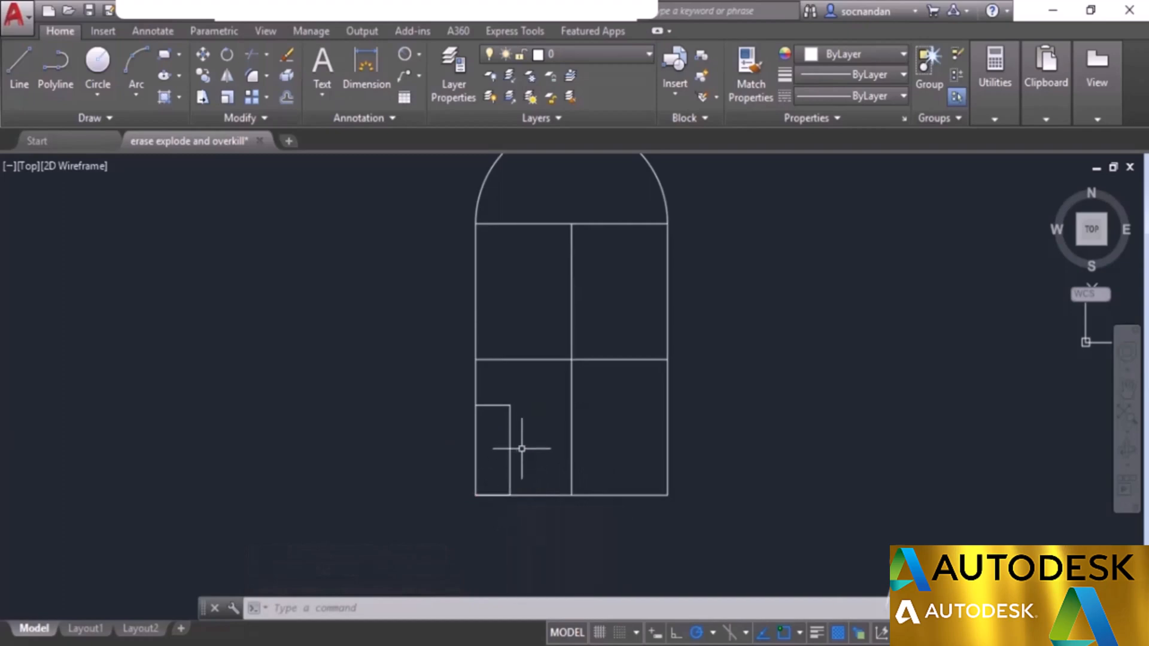
scroll(534, 445, down, 2)
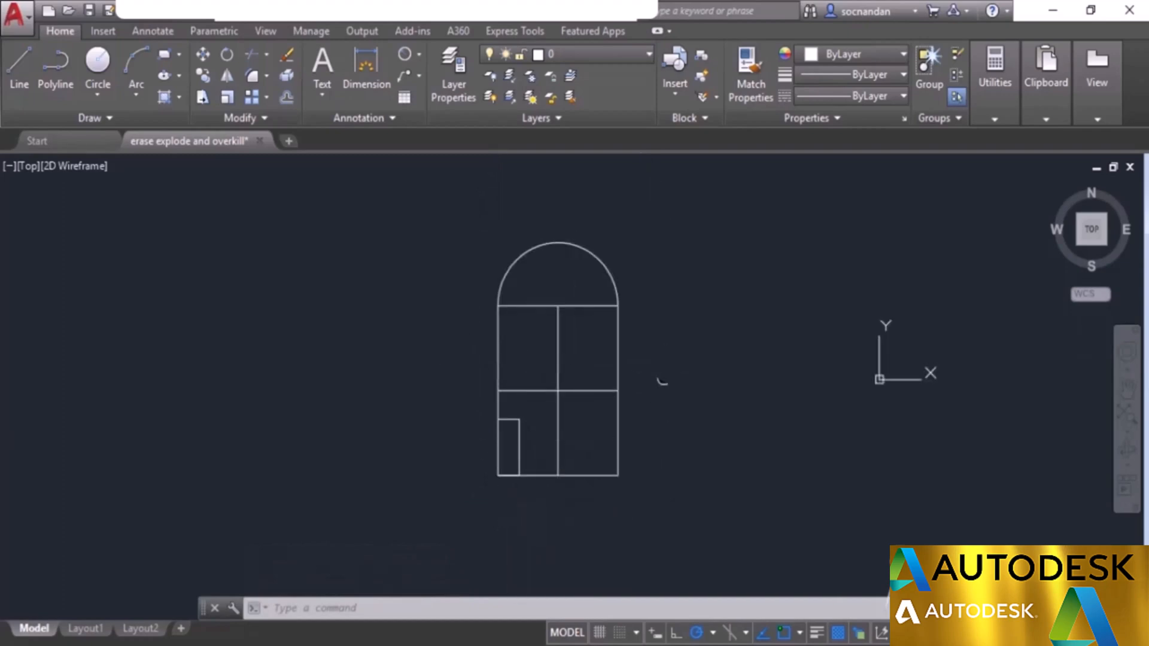
middle_drag(661, 377, 631, 399)
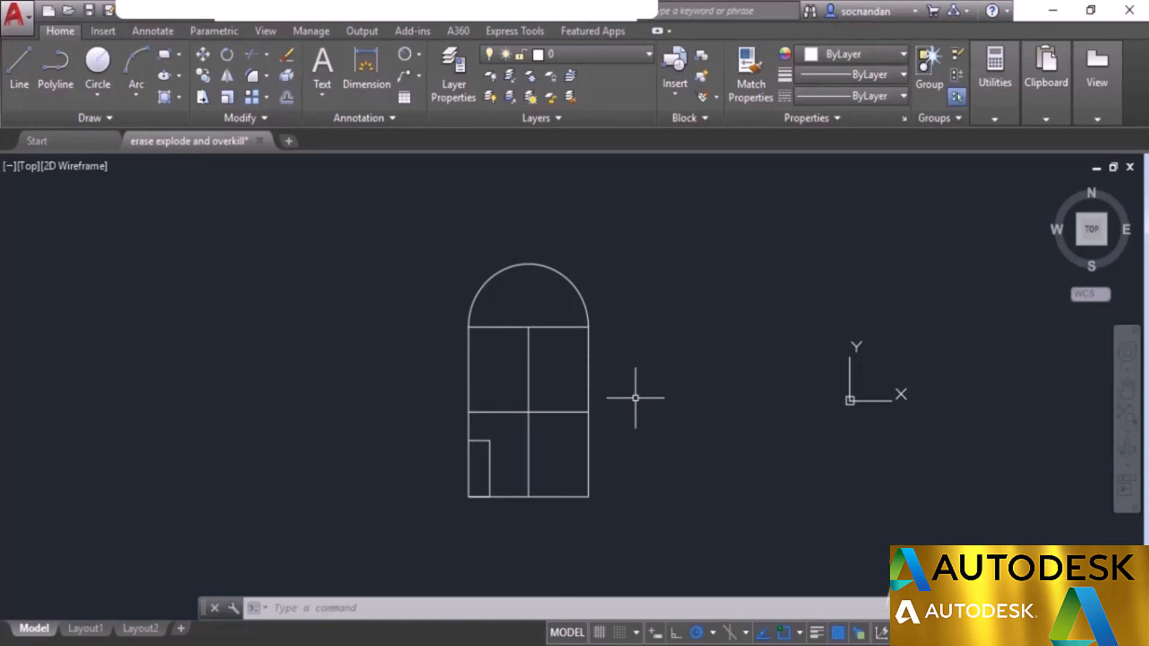
click(263, 118)
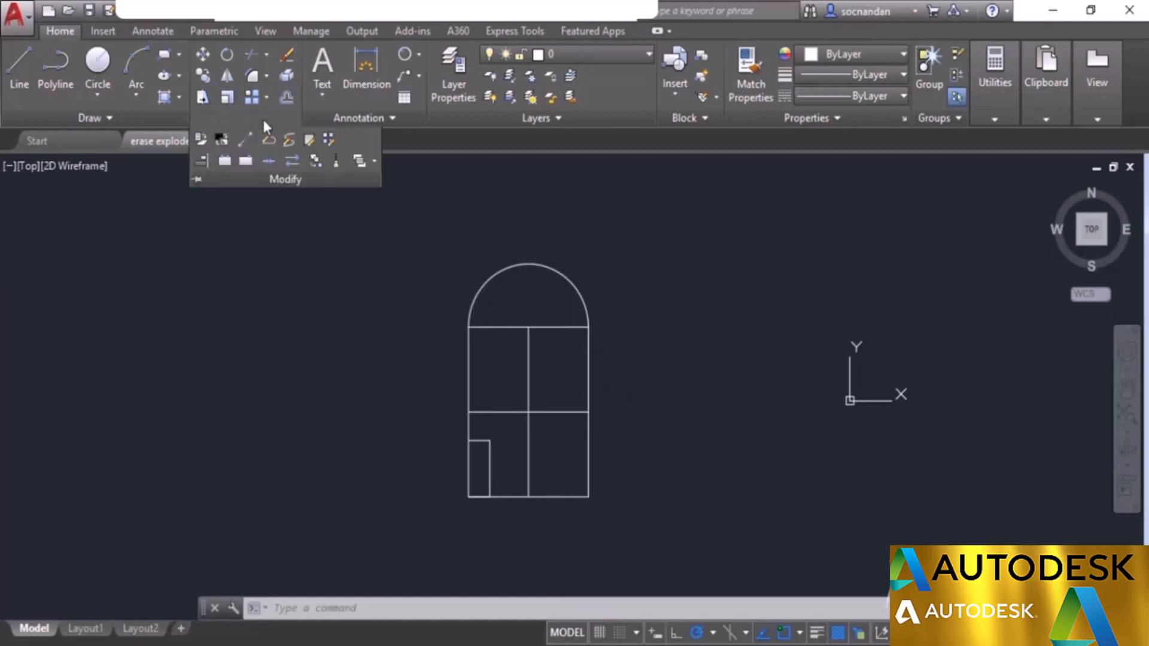
click(336, 162)
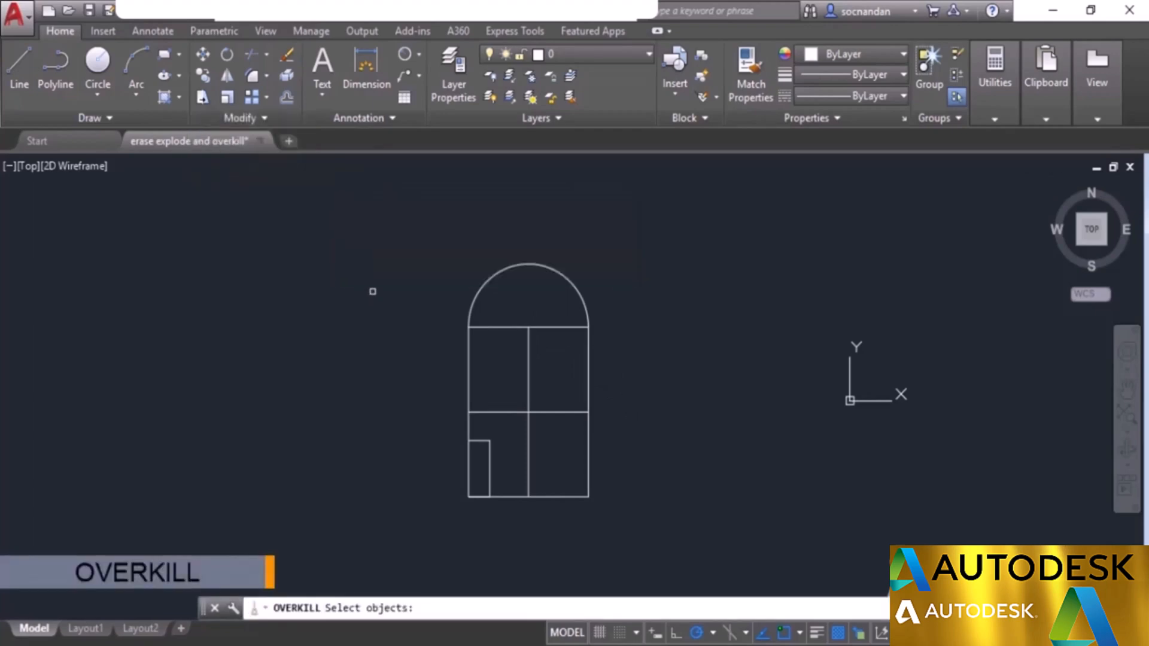
click(391, 228)
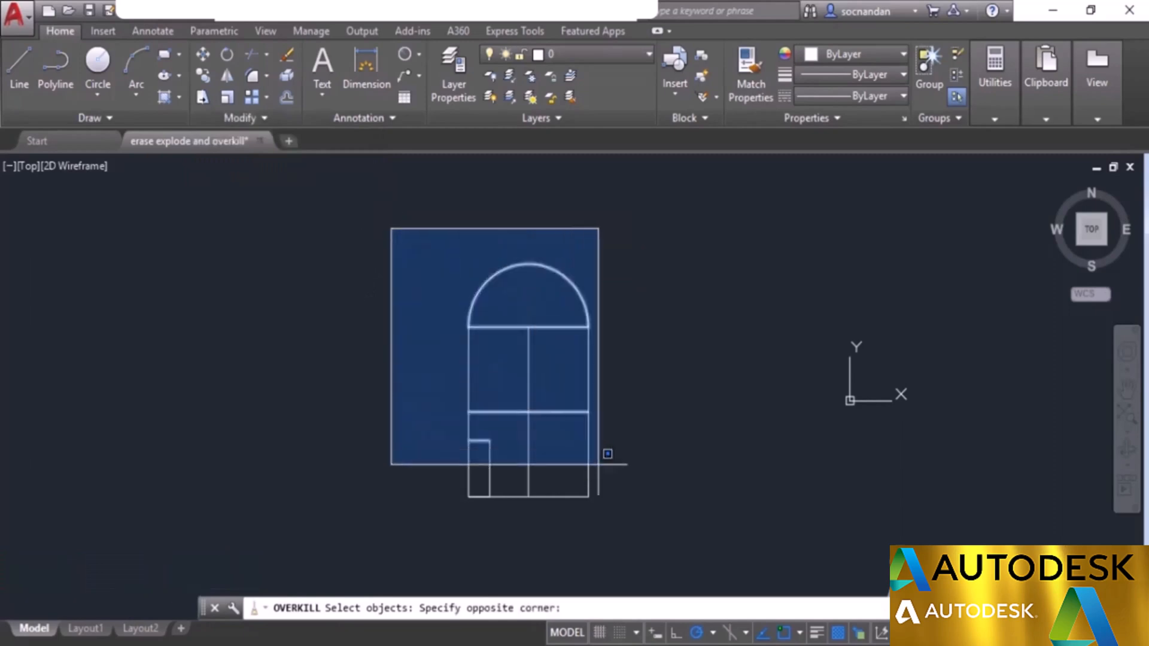
click(657, 528)
key(Return)
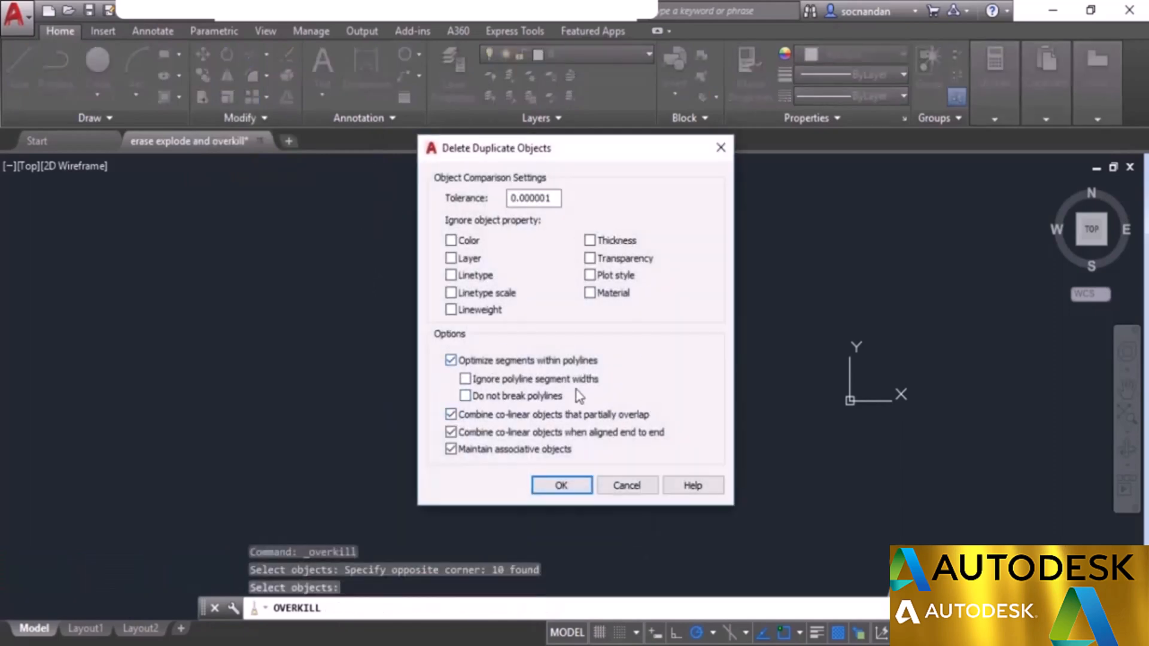
click(562, 486)
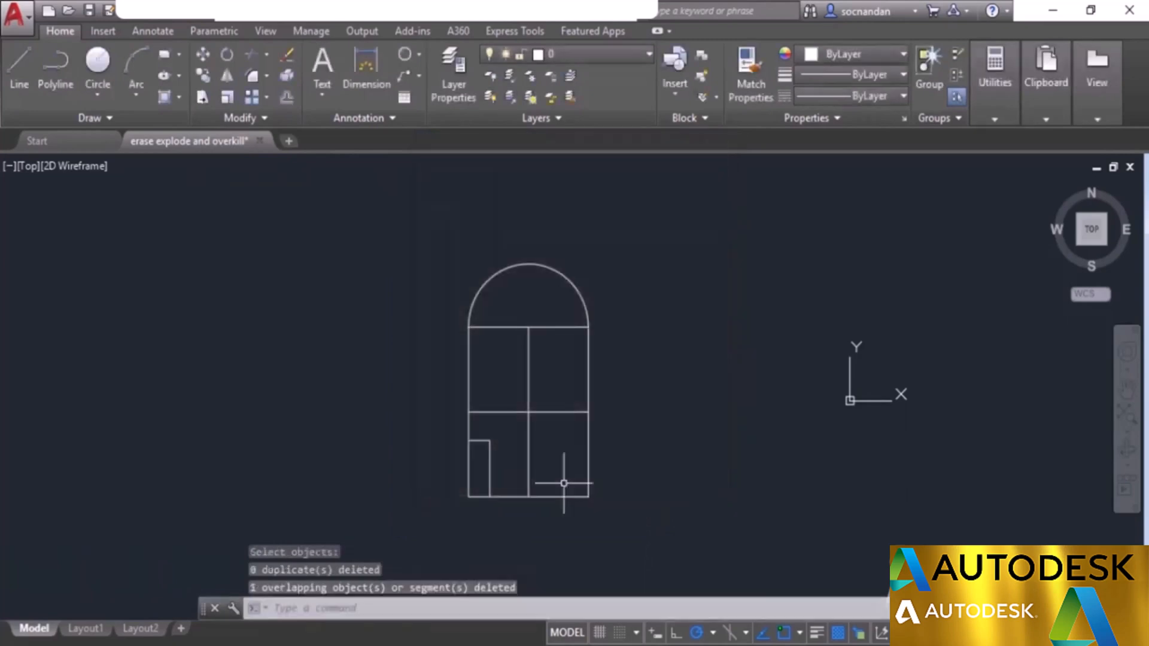
Step: Select the window's base line near its lower-left corner to check for overlapping segments, and clear the selection
scroll(469, 505, up, 4)
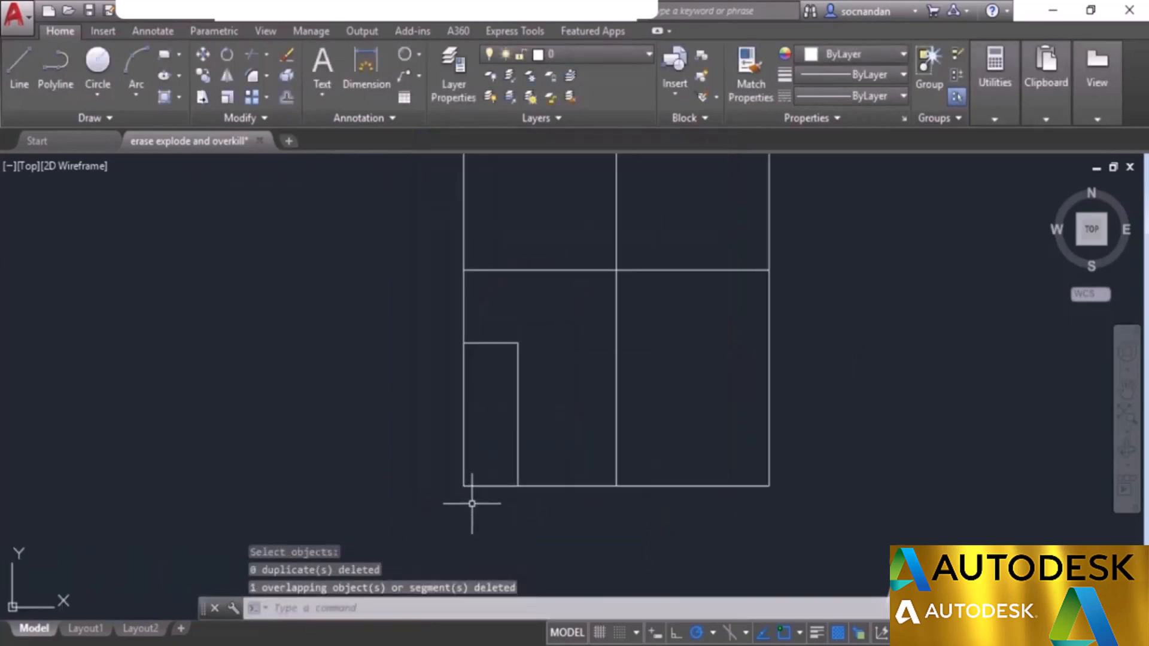
click(489, 486)
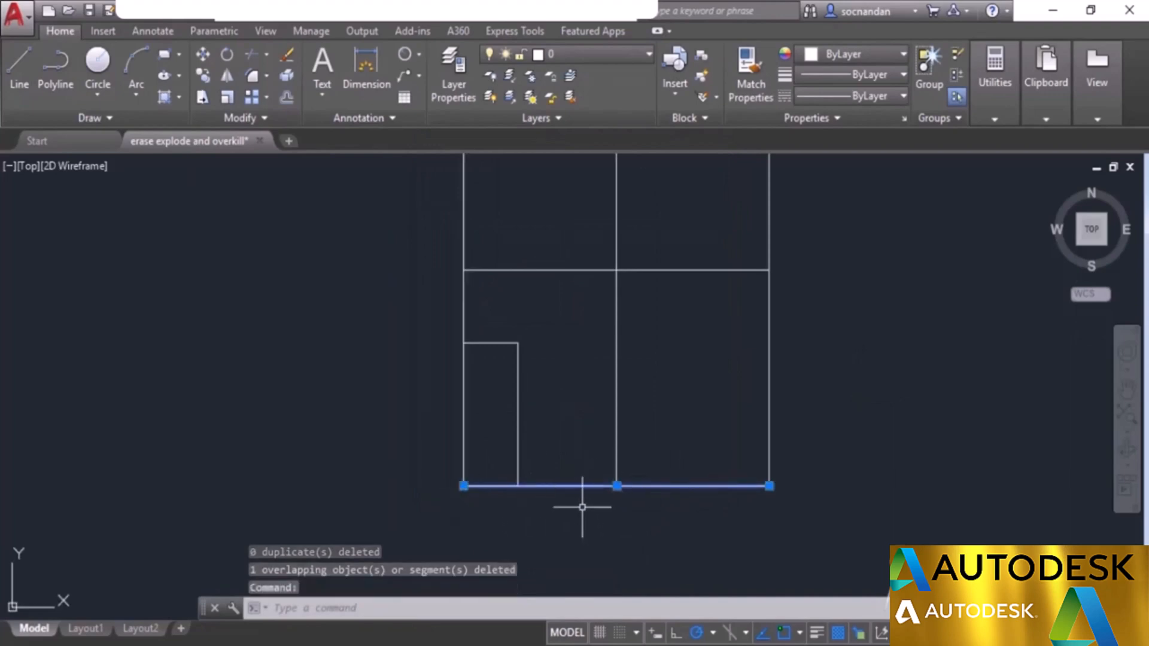
scroll(584, 504, down, 4)
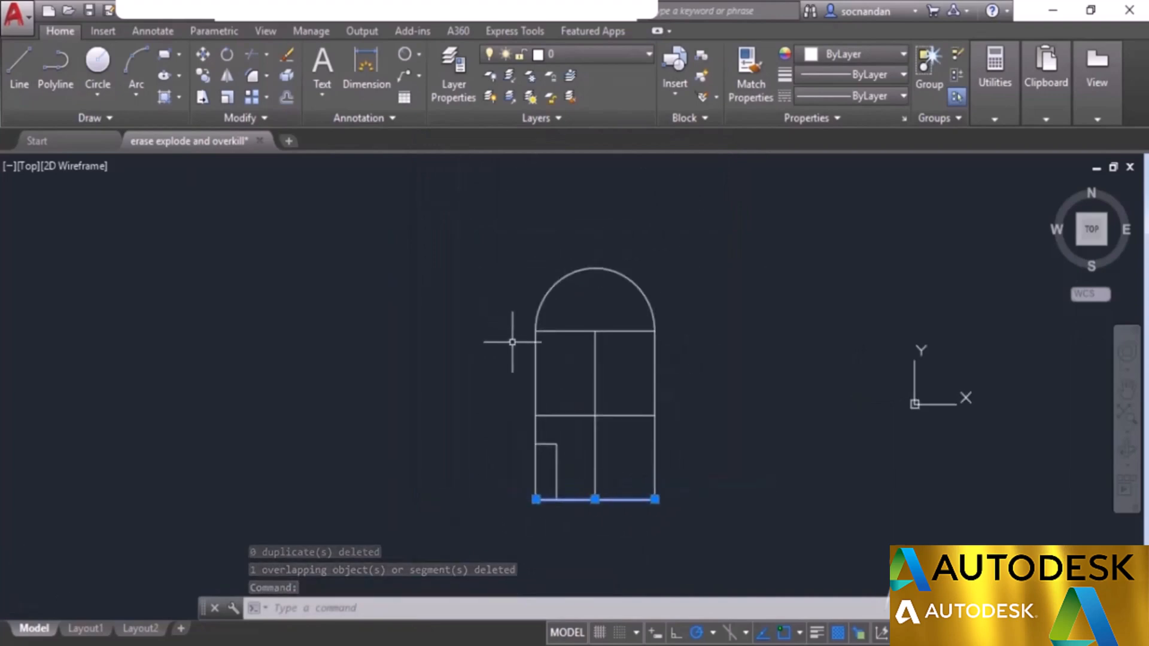
key(Escape)
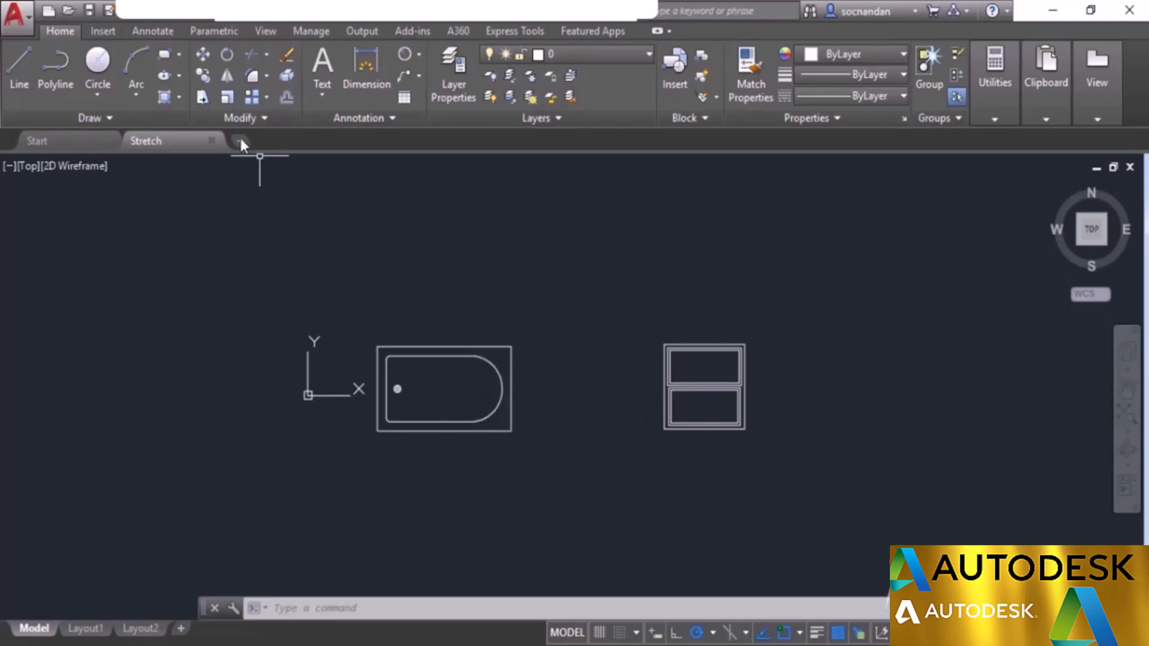
Step: Stretch the bathtub horizontally to the right, using a crossing window over its rounded end
click(204, 97)
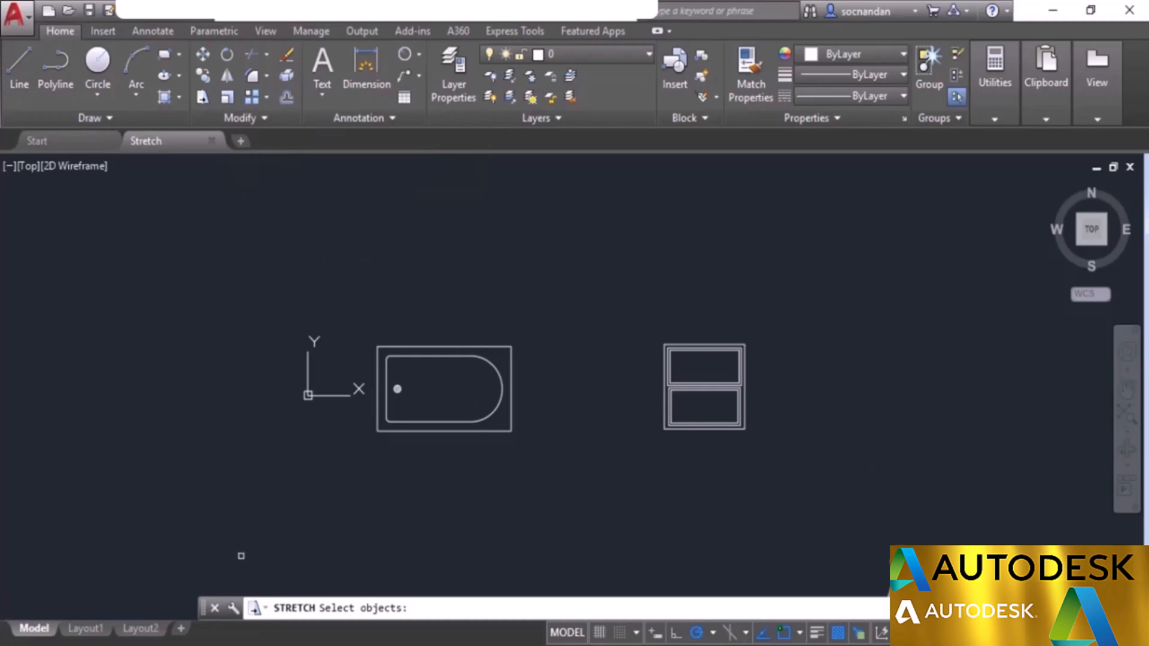
drag(217, 597, 216, 580)
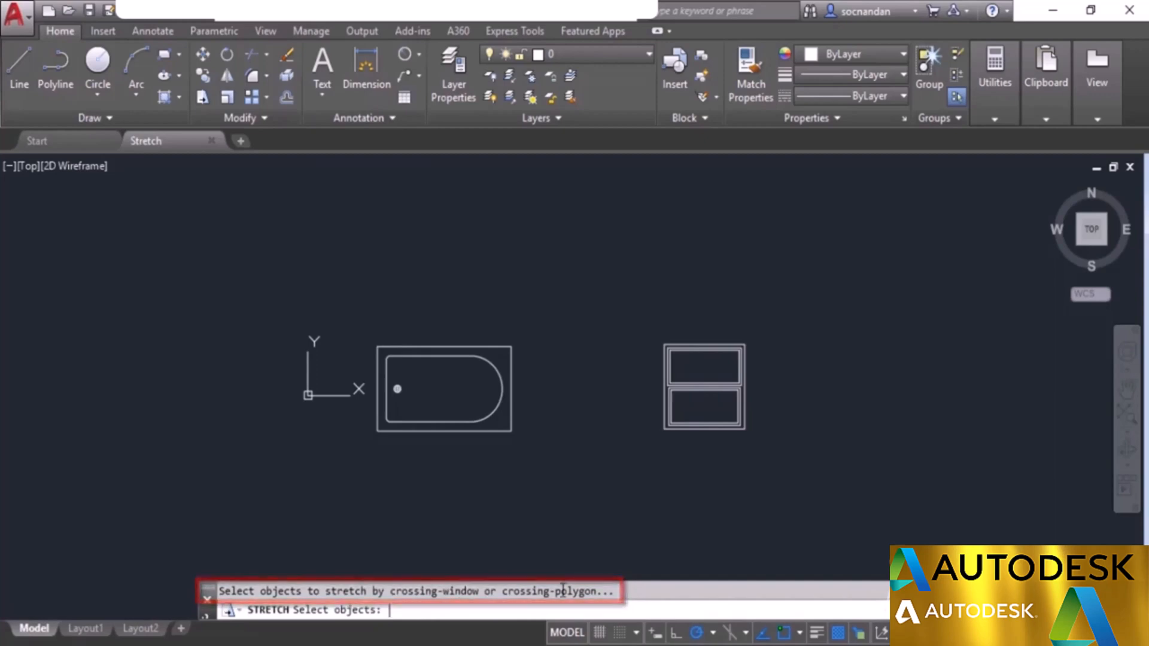
click(541, 465)
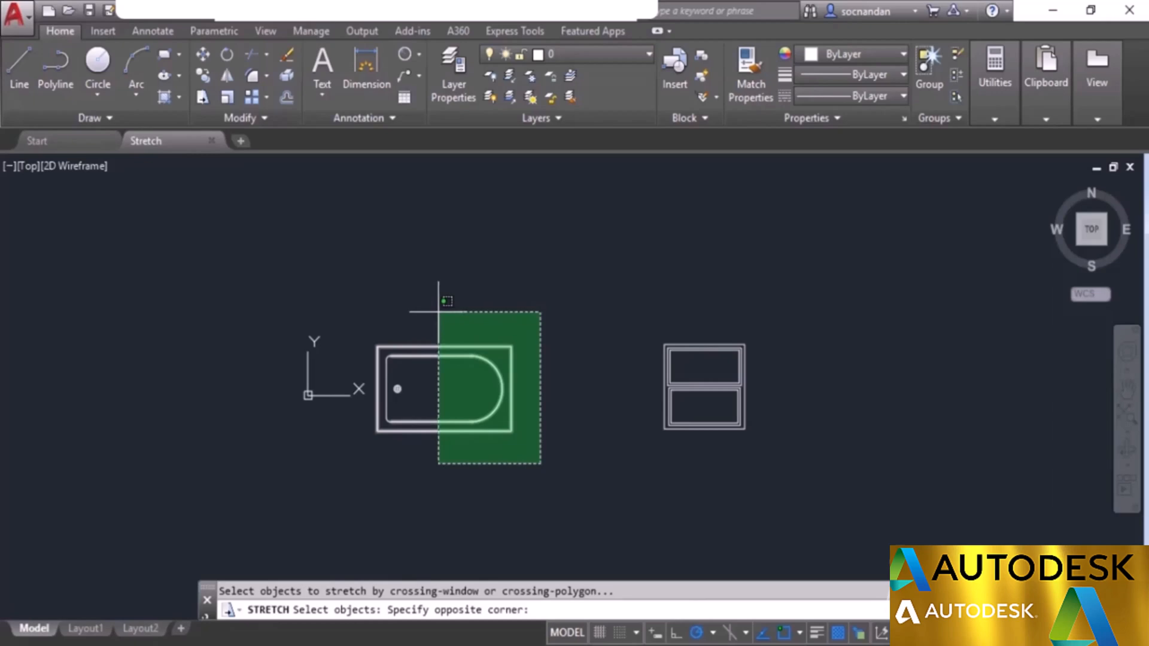
click(439, 312)
key(Return)
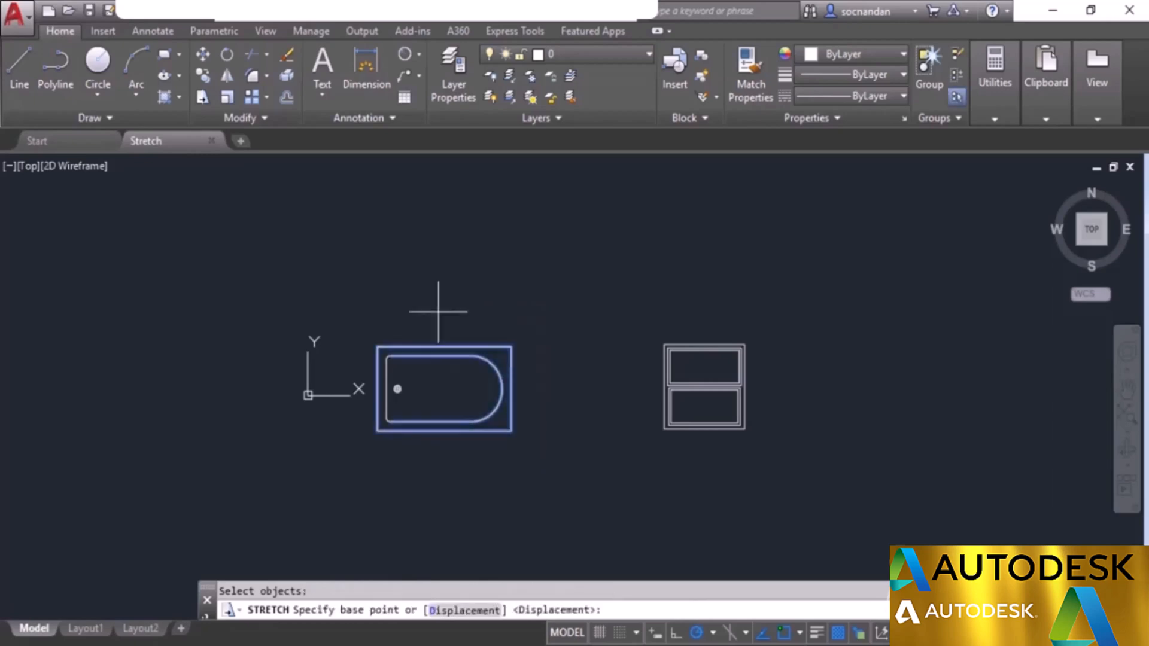
click(544, 388)
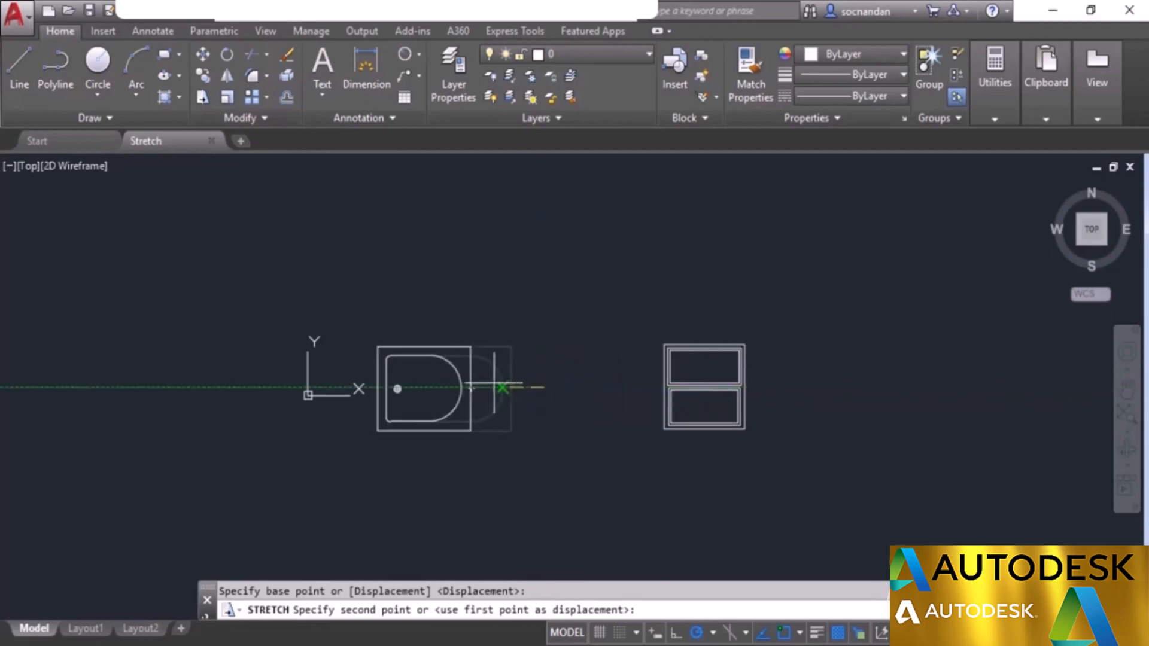
click(584, 388)
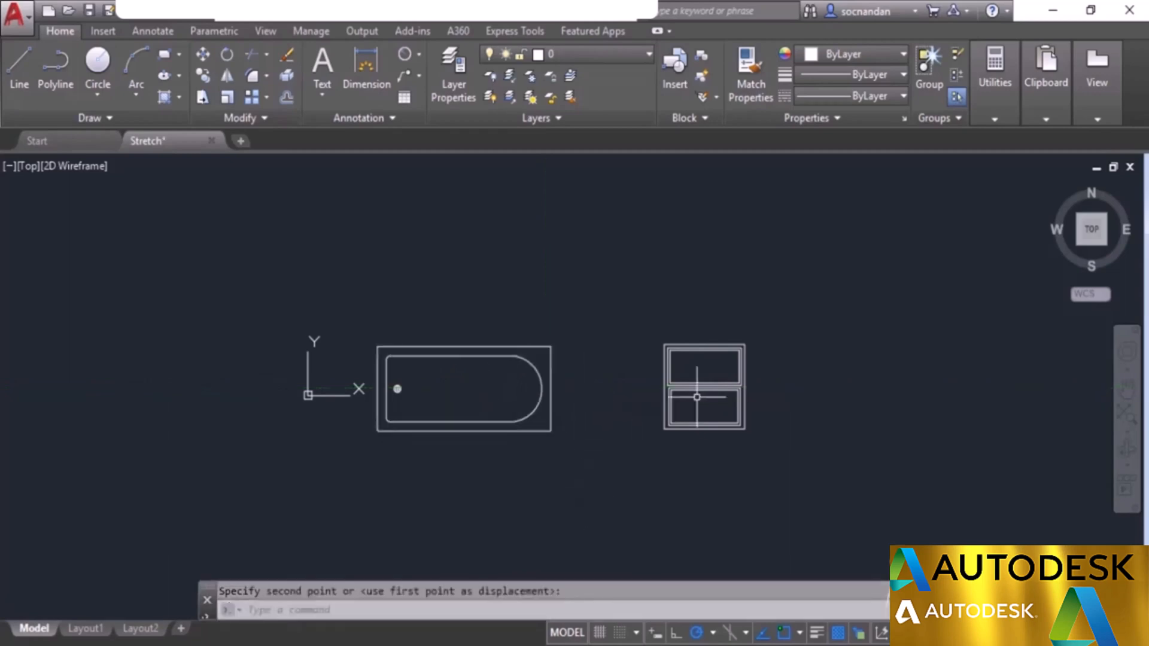
Step: Stretch the two-pane window vertically upward, using a crossing window over the top part of its upper pane
scroll(742, 379, up, 2)
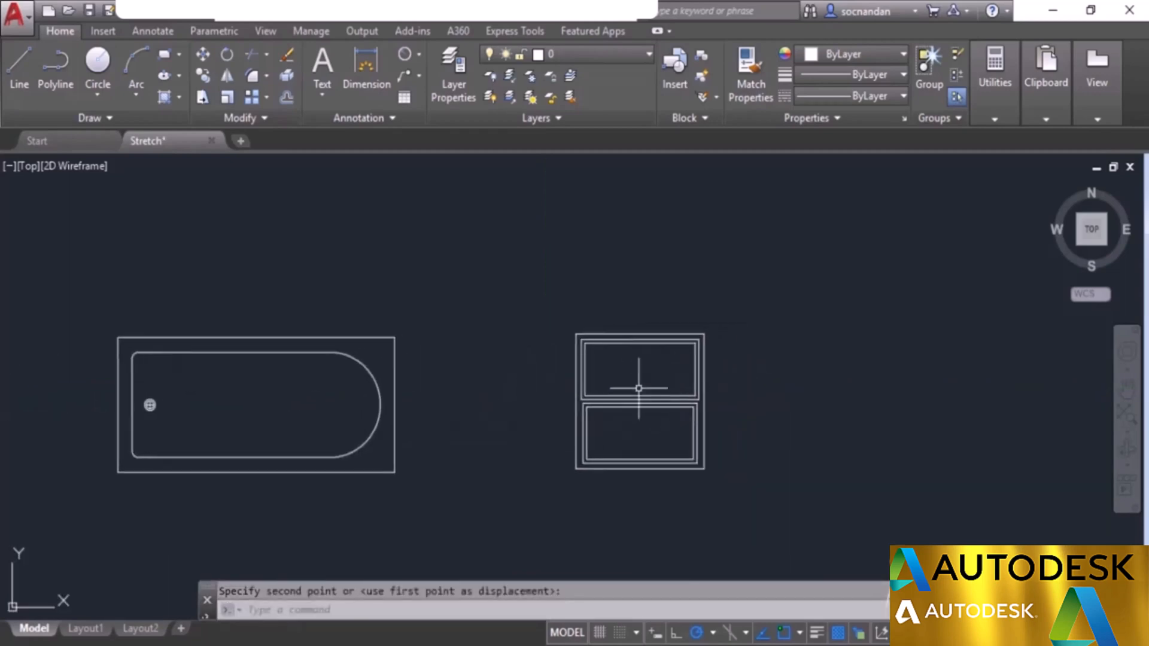
click(204, 98)
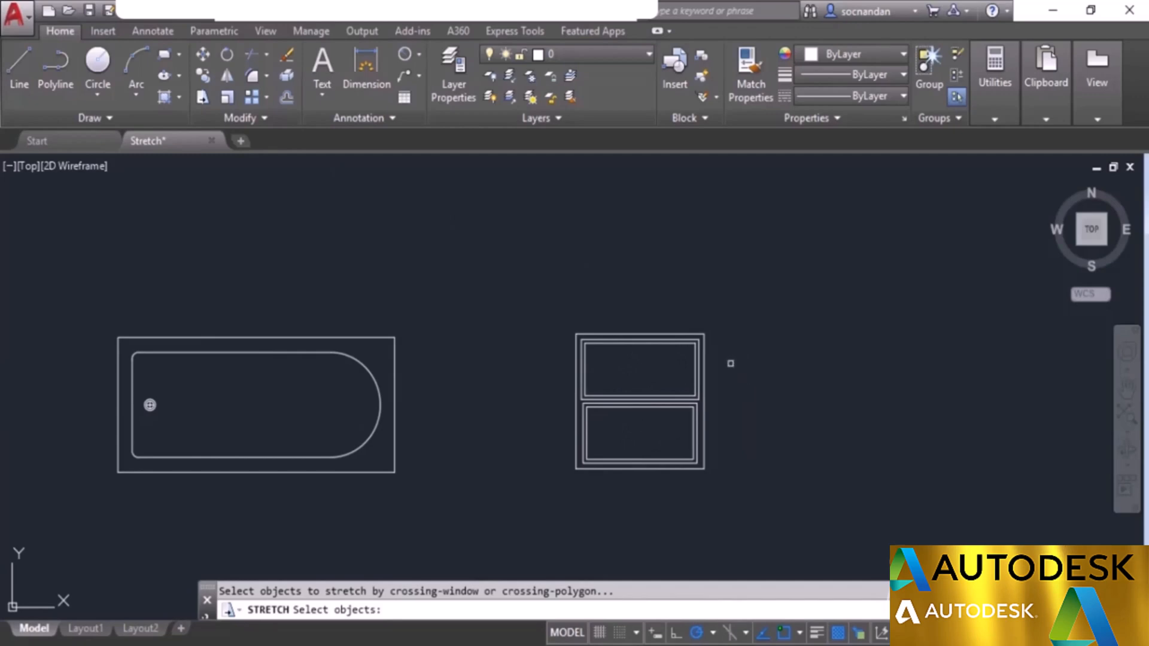
click(731, 363)
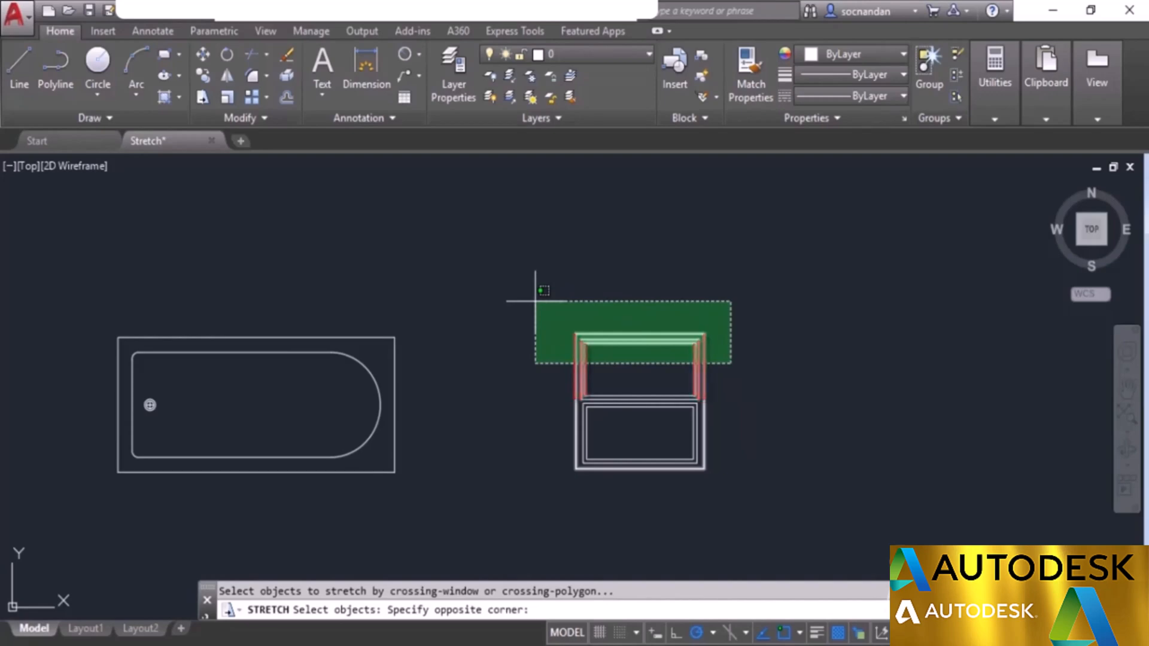
click(535, 301)
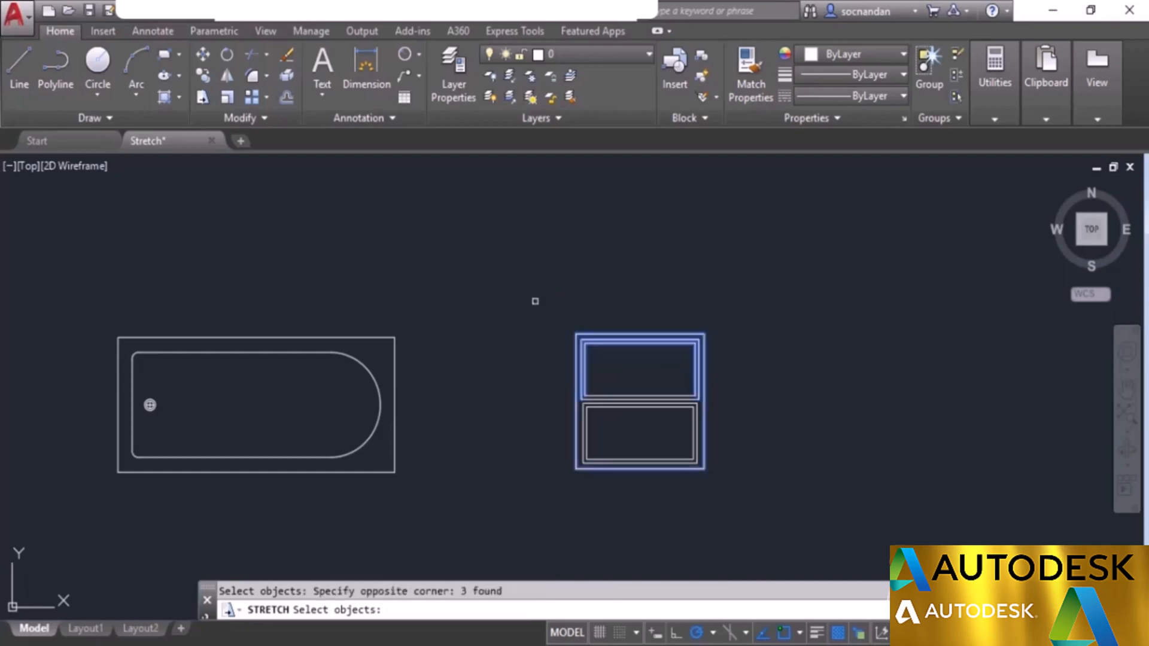
key(Return)
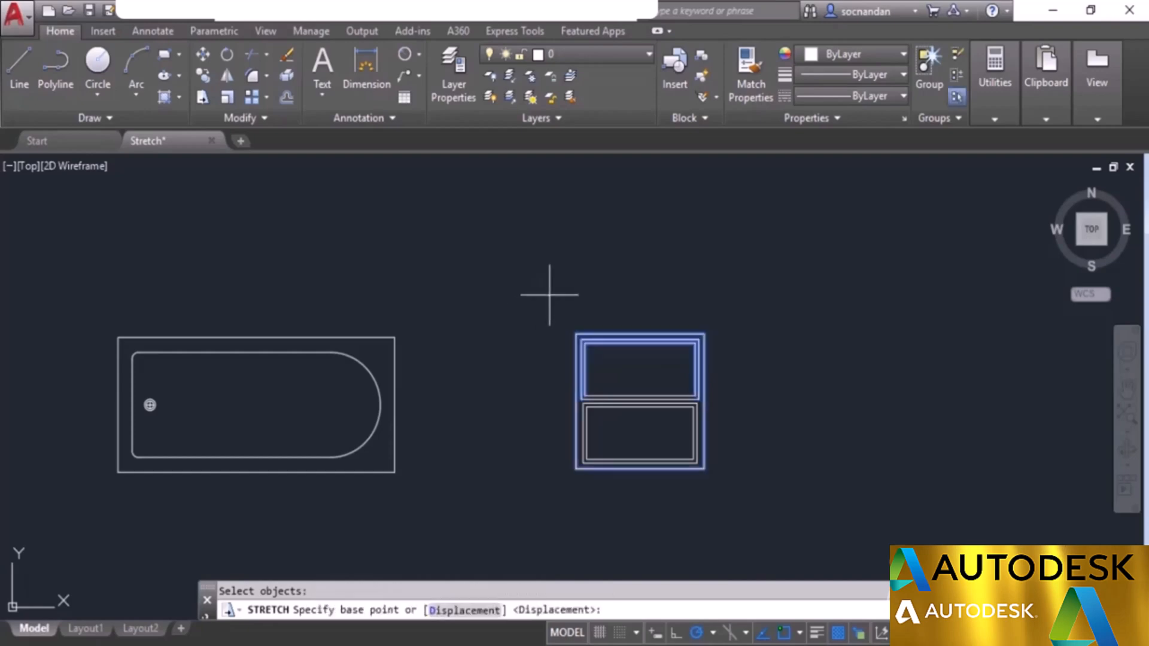
click(634, 282)
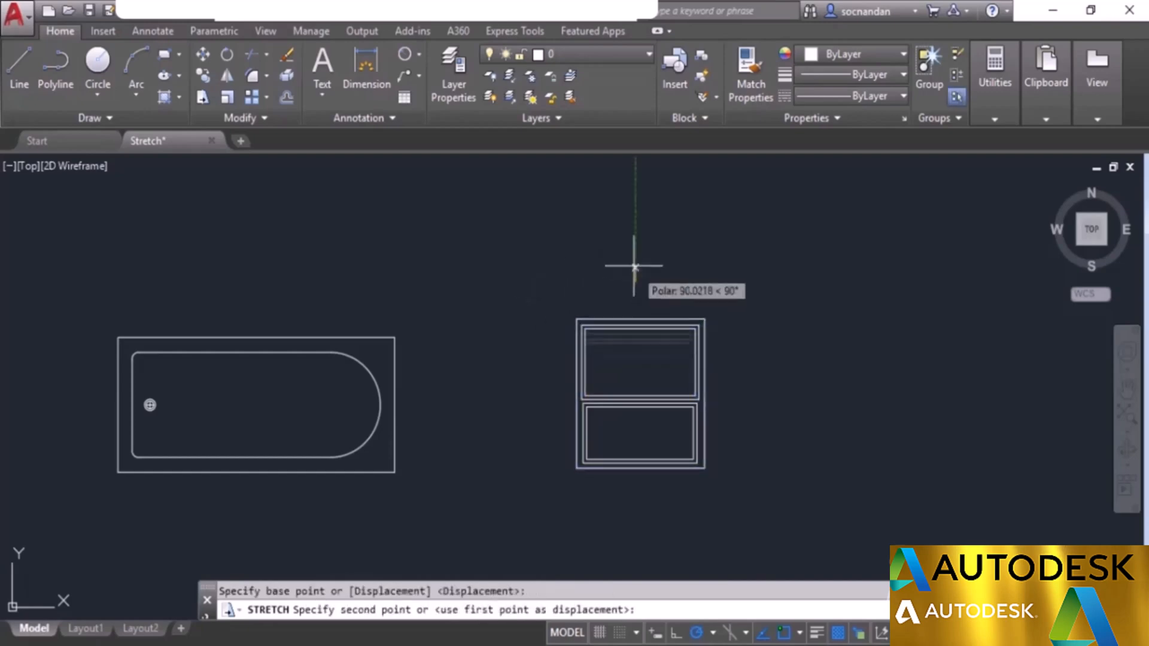
click(634, 204)
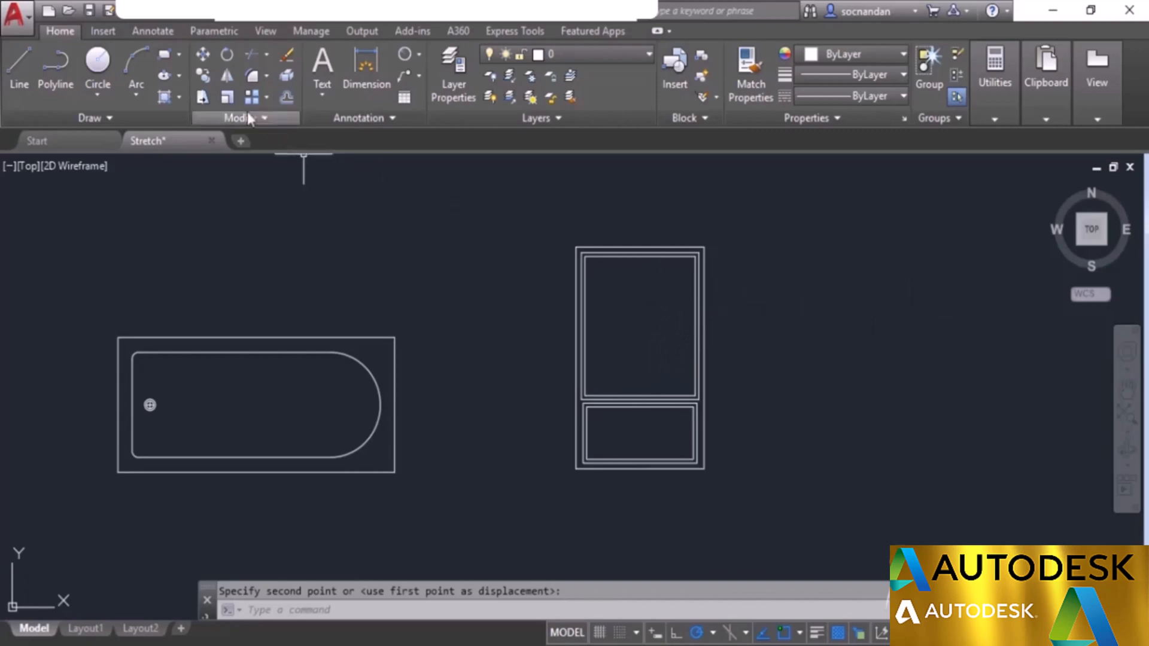
Step: Stretch the two-pane window horizontally to the right, using a crossing window over its right half
click(205, 97)
click(784, 517)
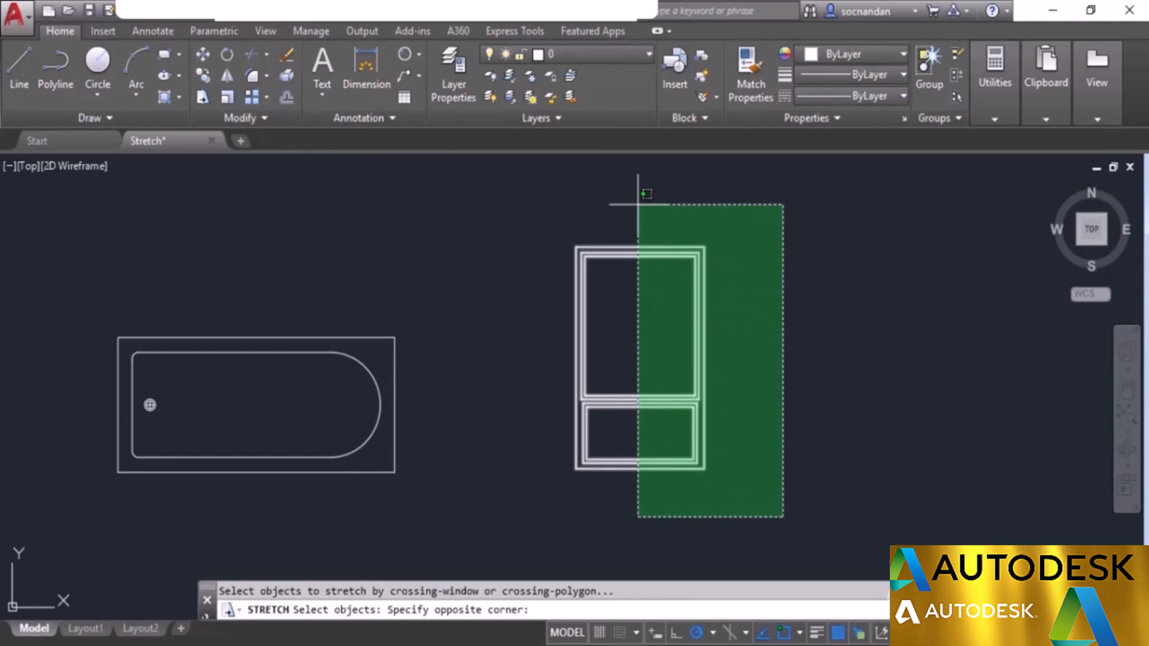
click(637, 204)
key(Return)
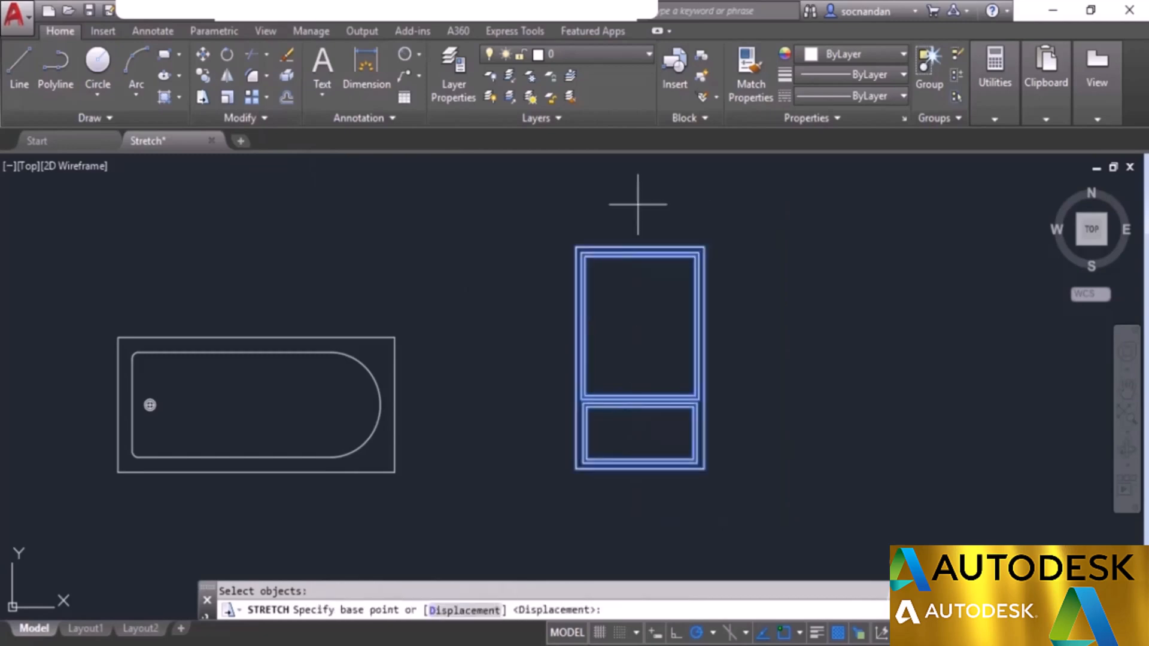
click(758, 341)
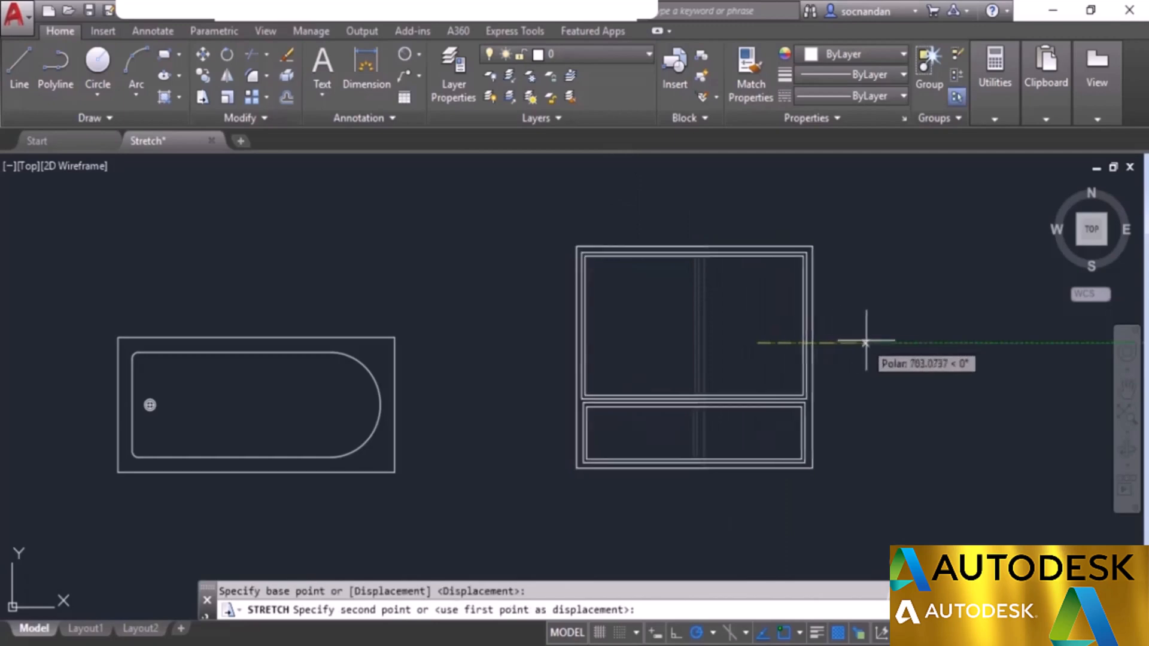
click(871, 333)
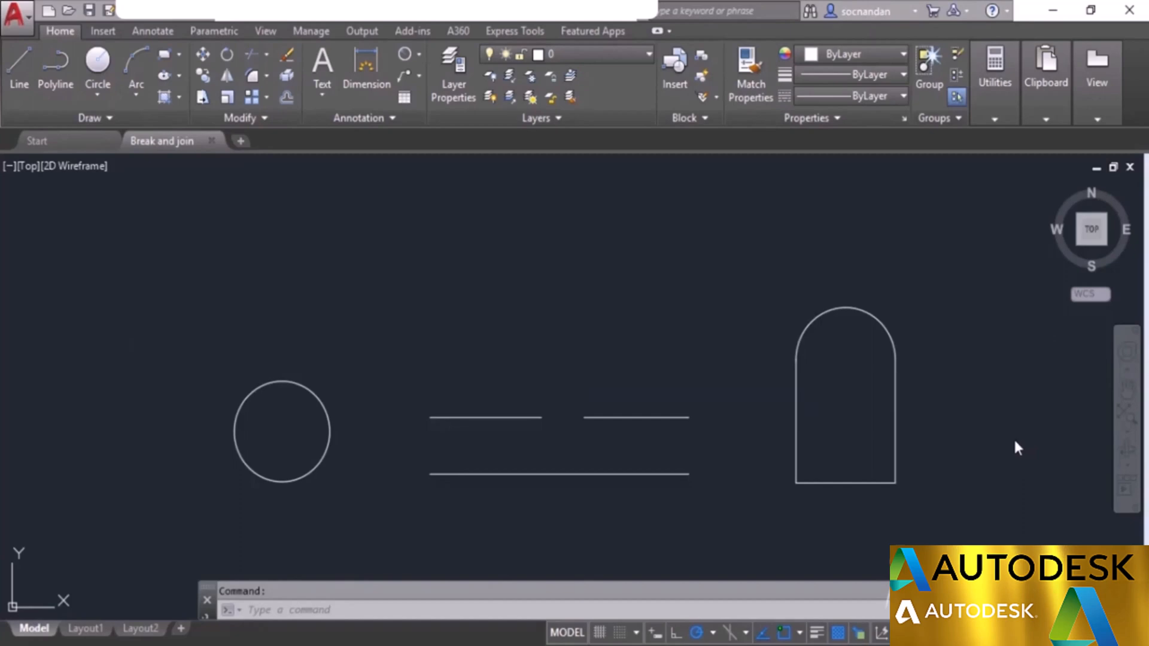
Step: Split the long lower line at its midpoint into two touching segments with Break at Point
click(275, 122)
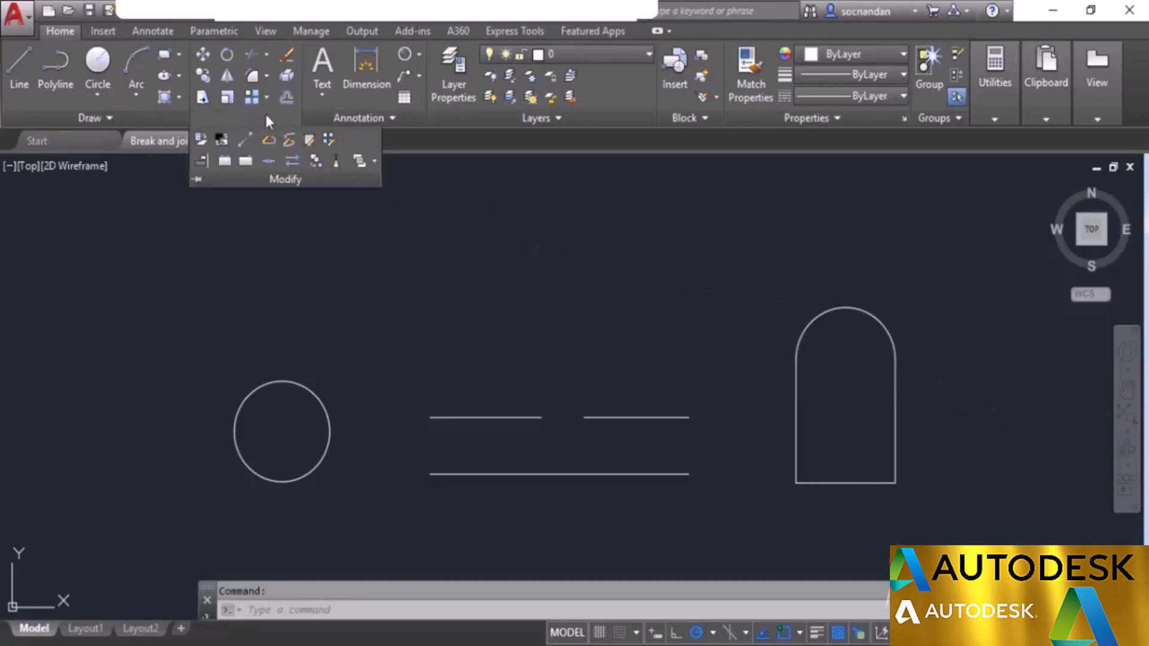
click(250, 166)
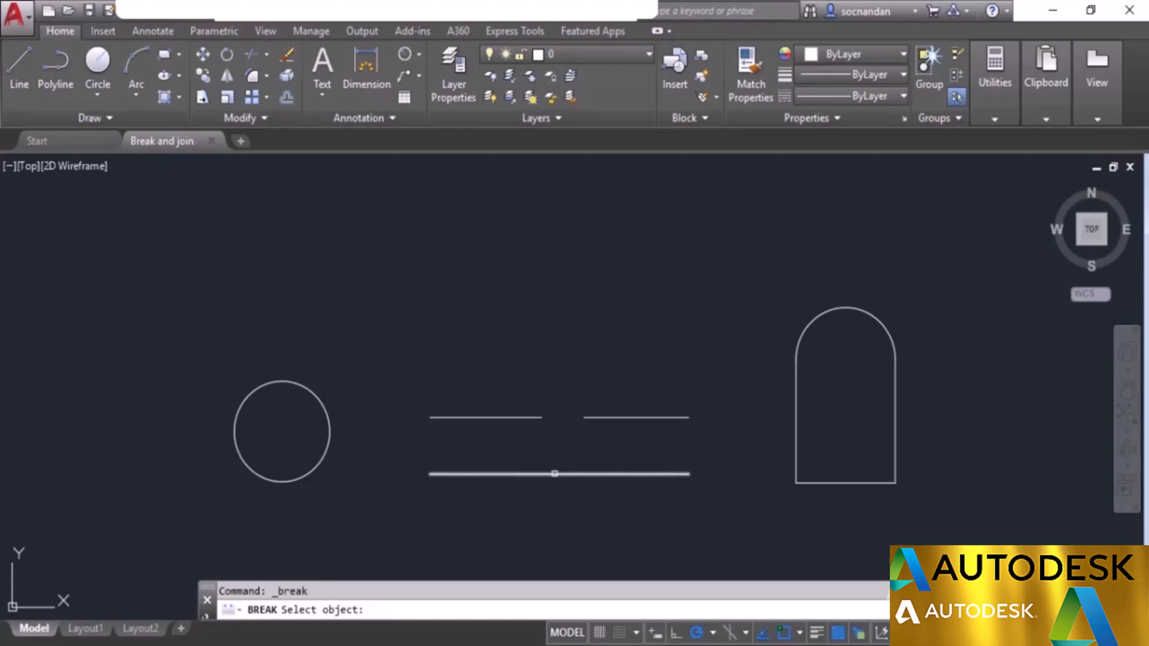
click(475, 475)
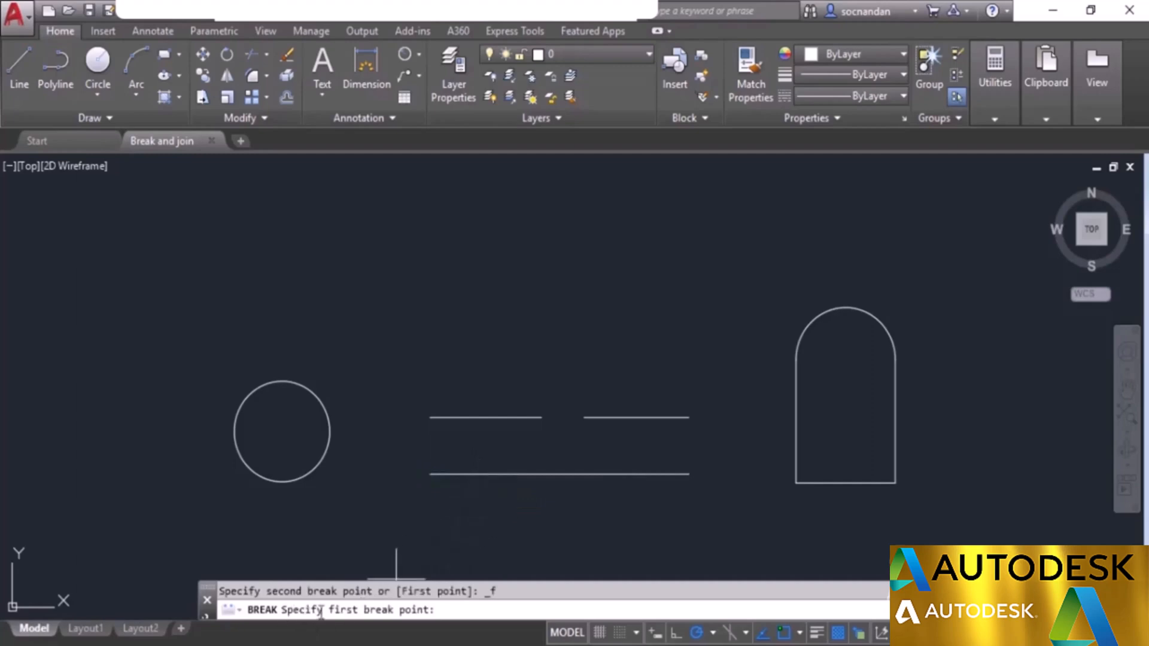
click(560, 475)
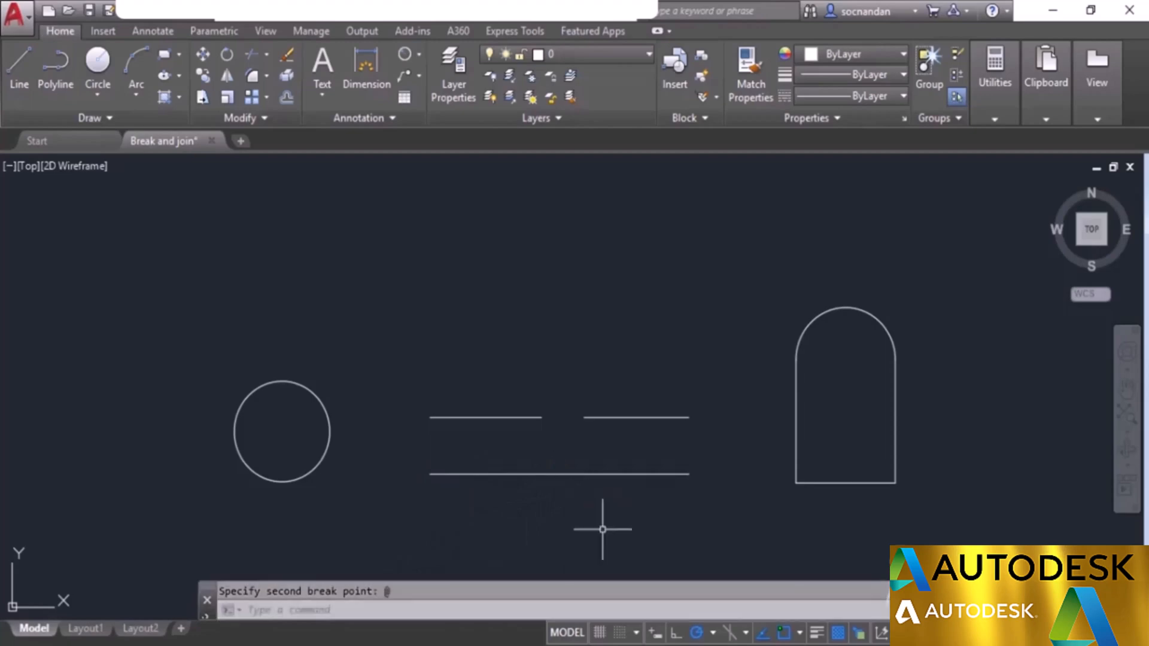
text(@)
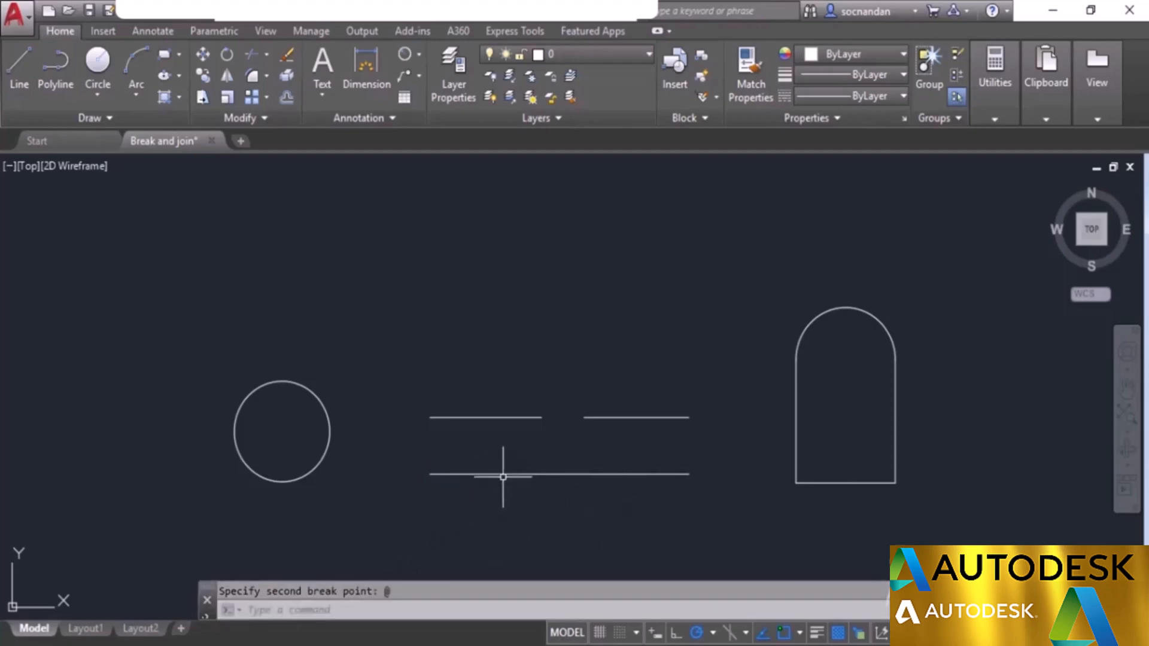
key(Return)
Step: Move the left half of the split line down by its middle grip, undo the move and the break, and check the line by selecting it
click(473, 475)
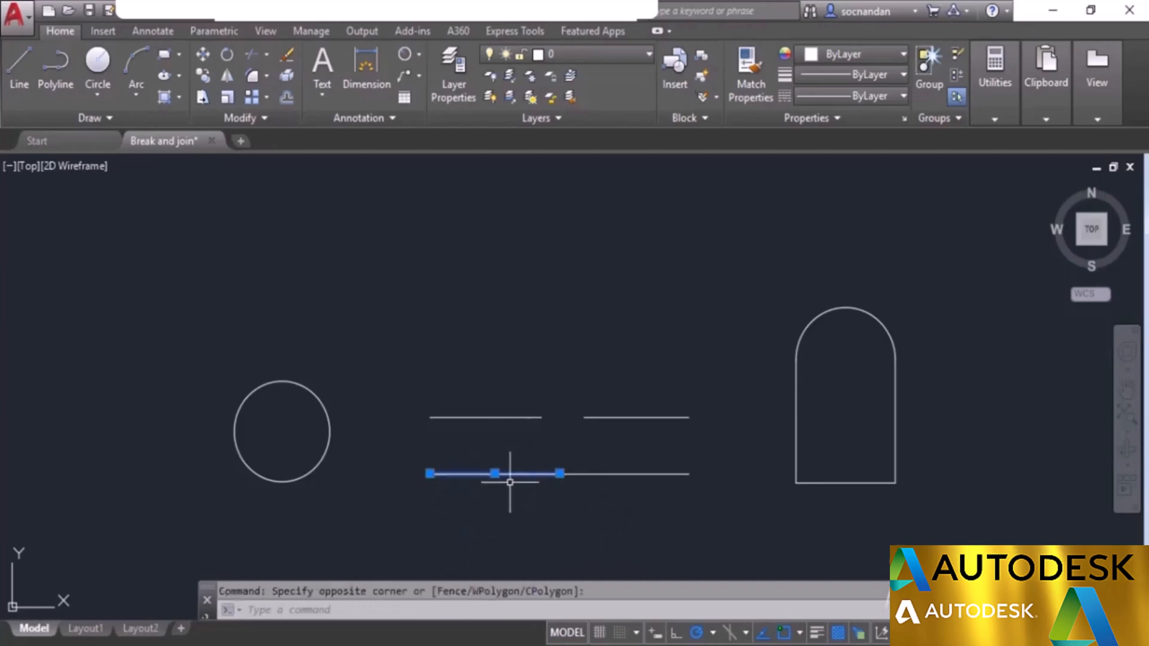
click(495, 474)
click(452, 513)
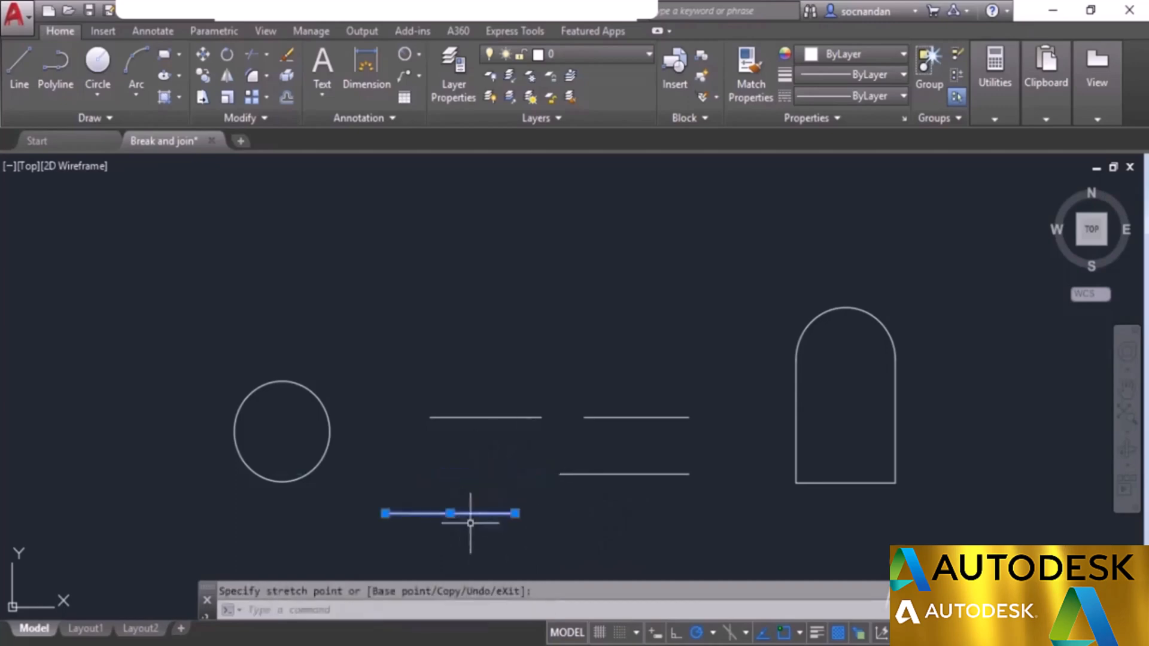
key(ctrl+z)
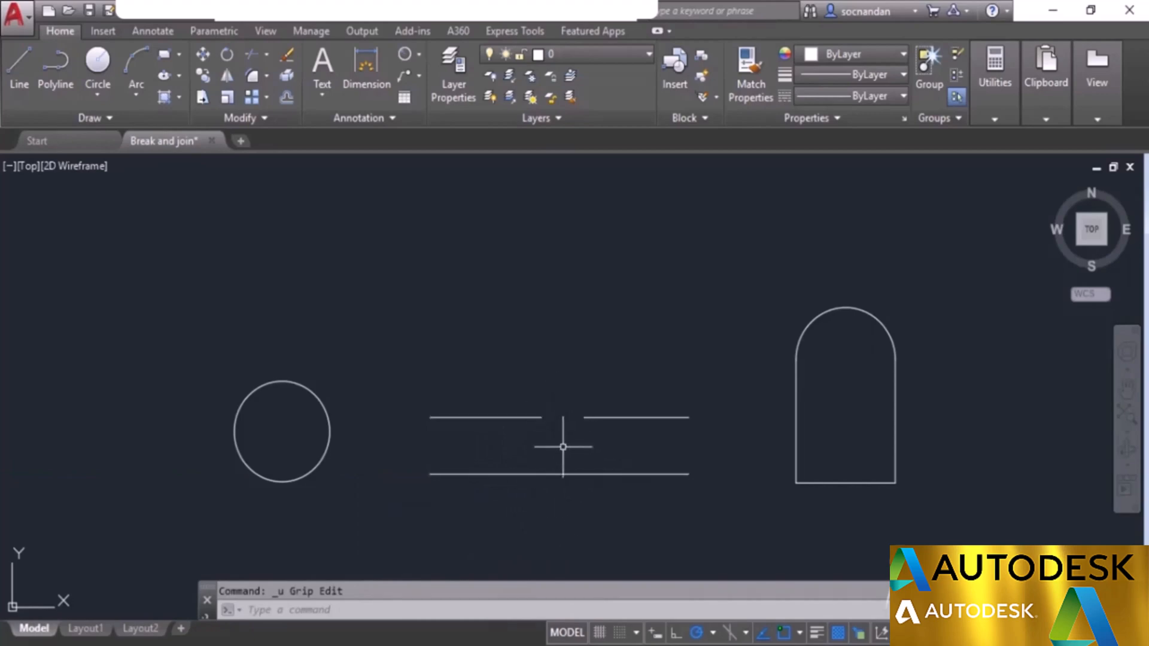
click(599, 474)
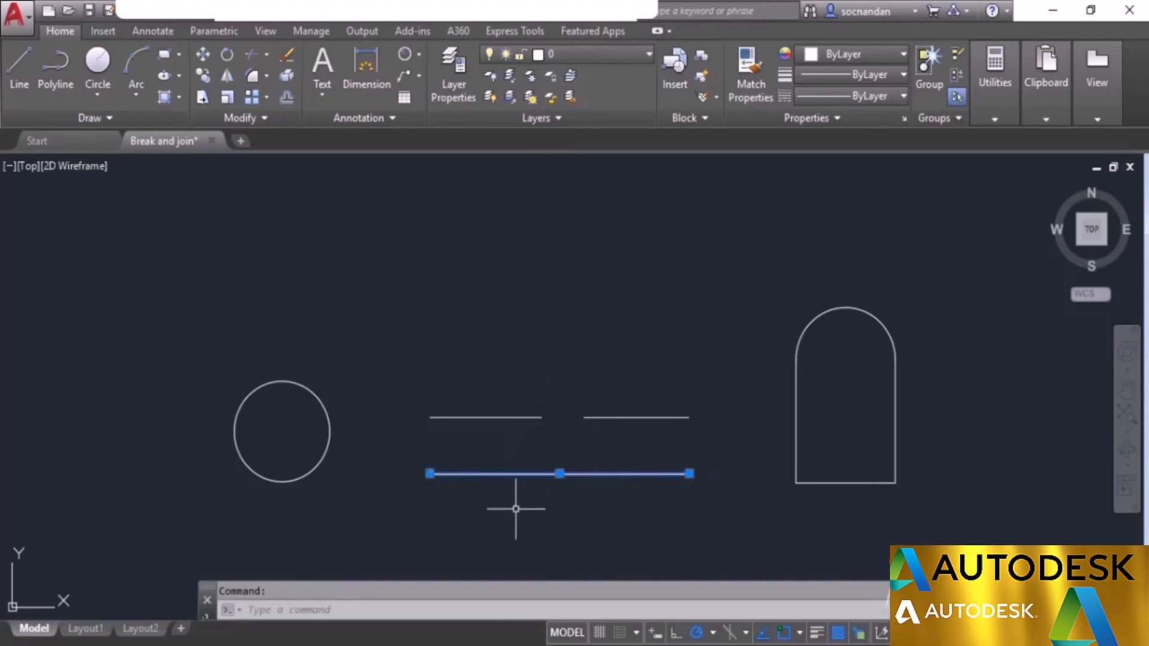
key(Escape)
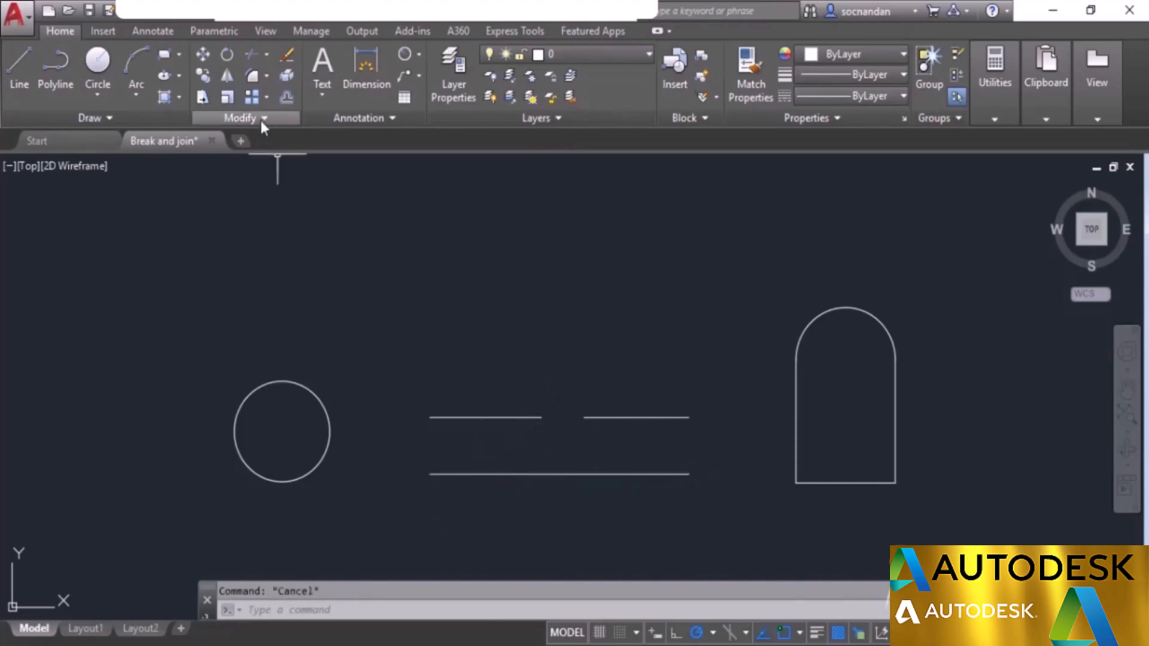
Step: Break a gap around the midpoint of the long lower line using the First point option to pick both break points, and undo the break
click(261, 119)
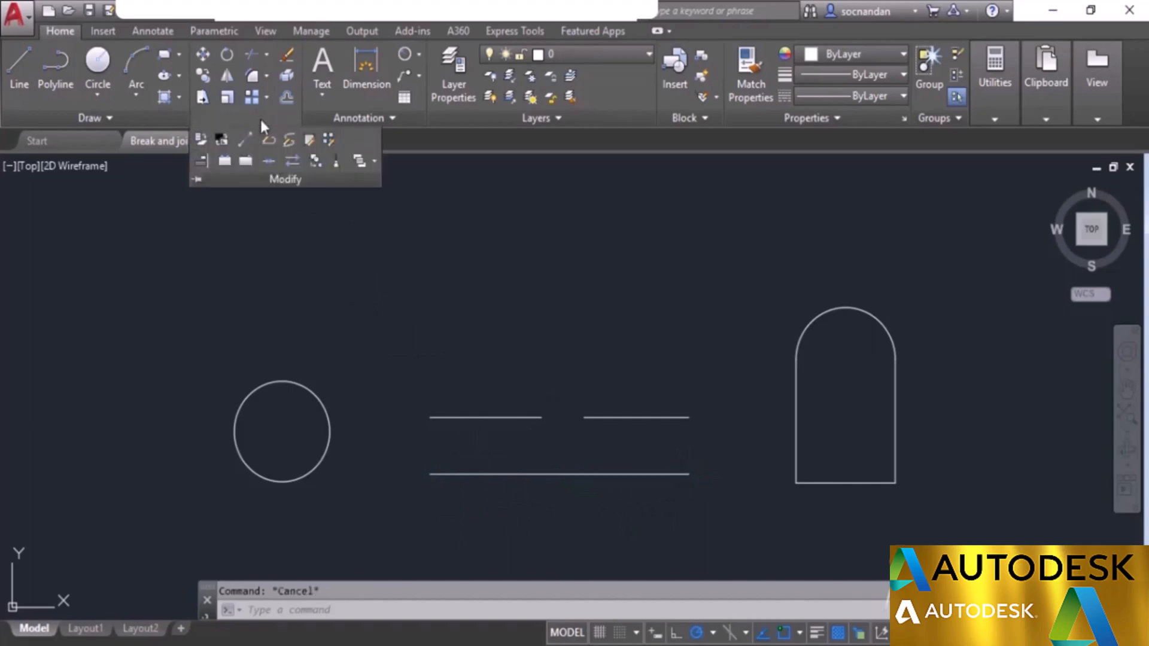
click(224, 162)
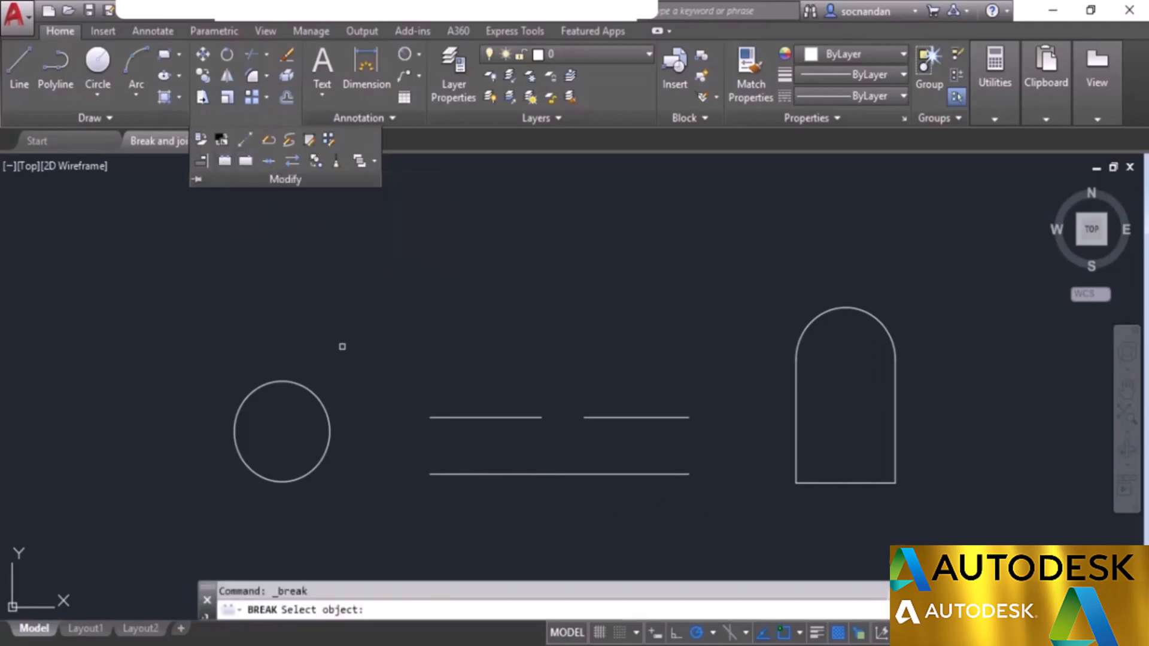
click(511, 474)
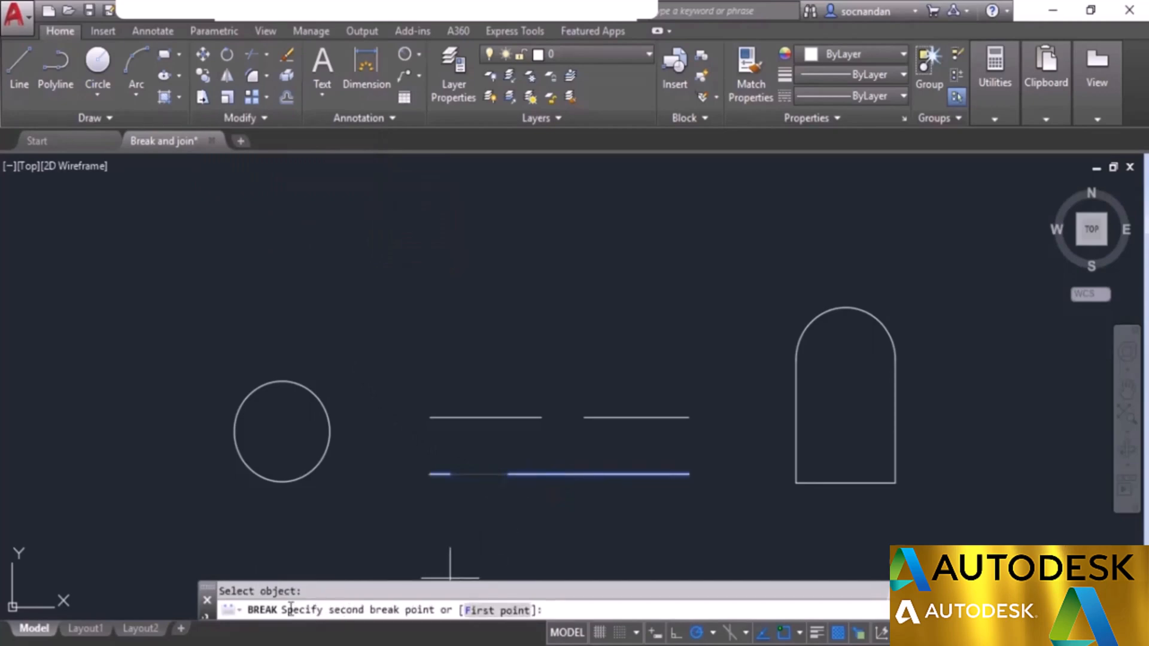
click(501, 613)
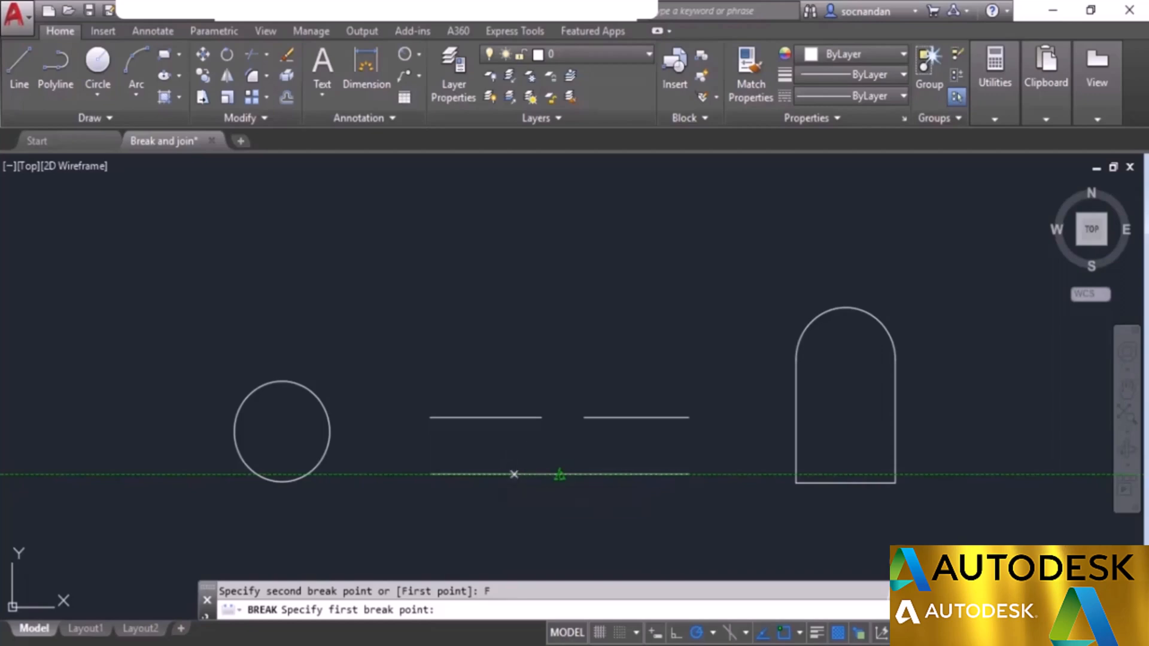
click(515, 475)
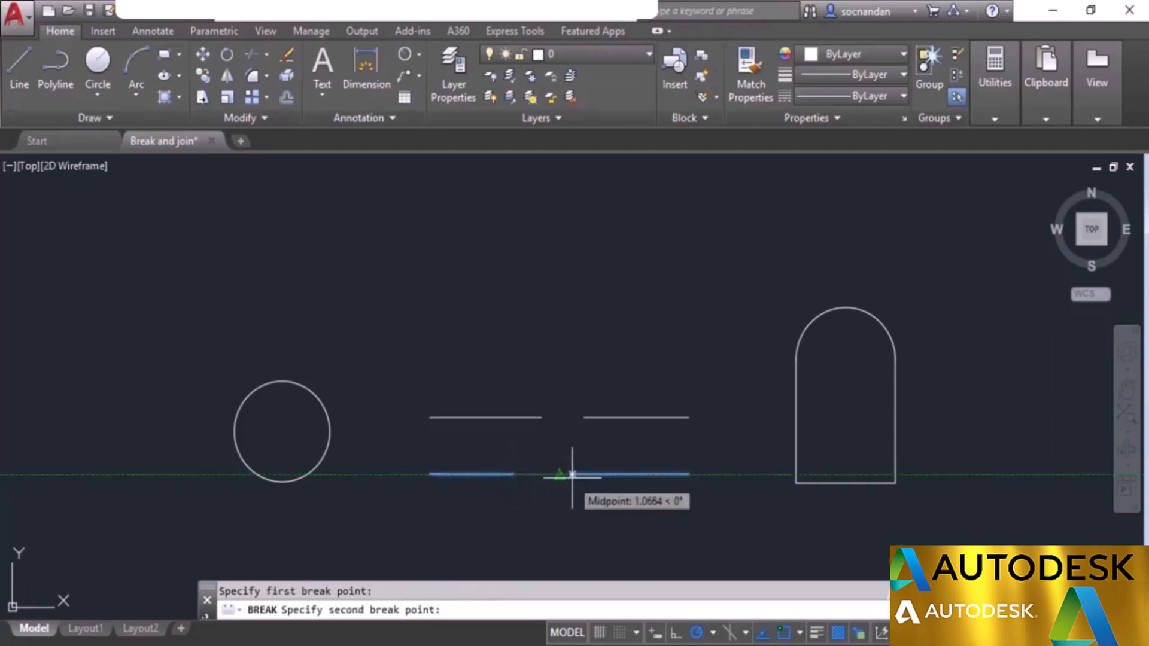
click(596, 475)
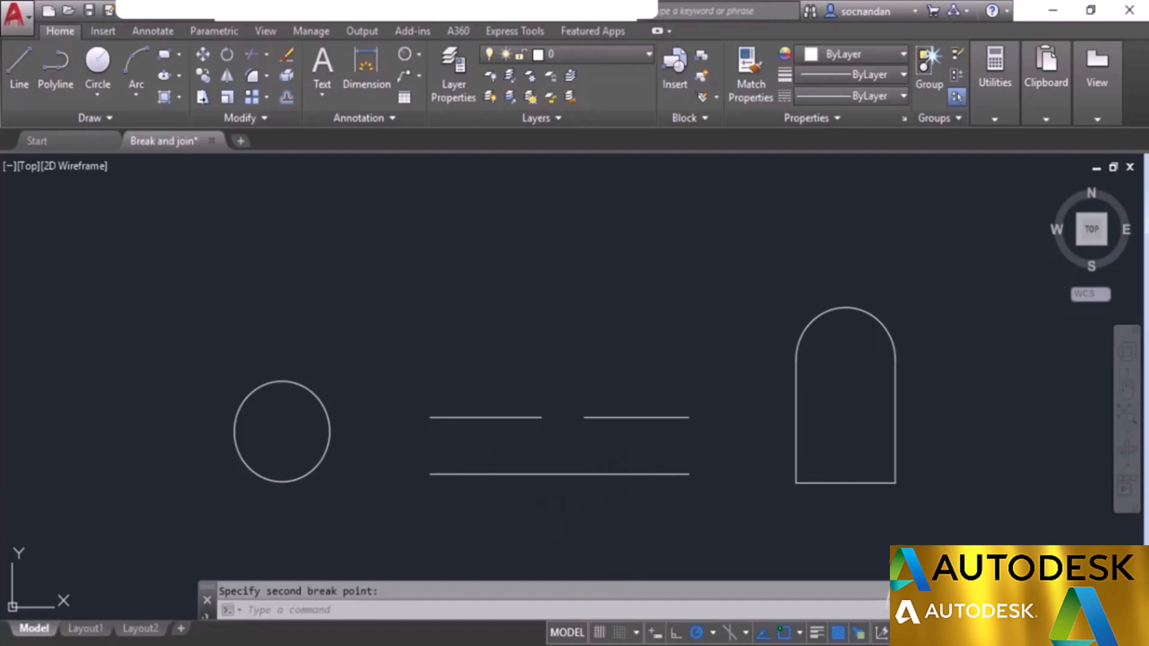
key(ctrl+z)
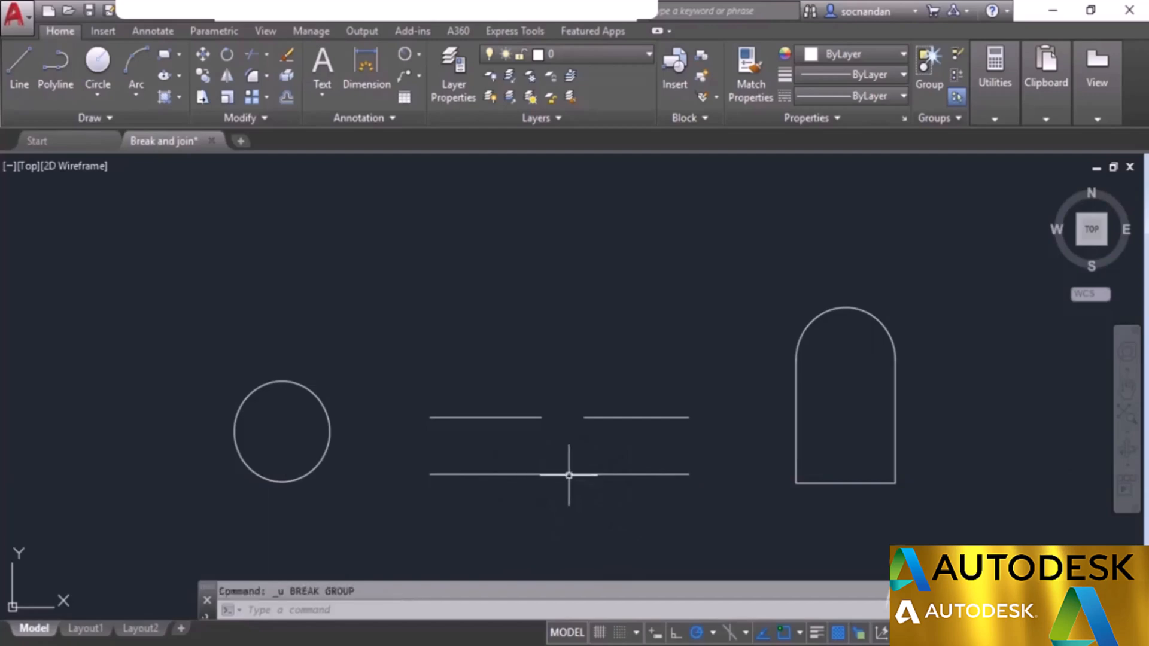
Step: Break the long lower line directly below the upper line's gap, using the selection point as the first break point, and undo the break
click(264, 116)
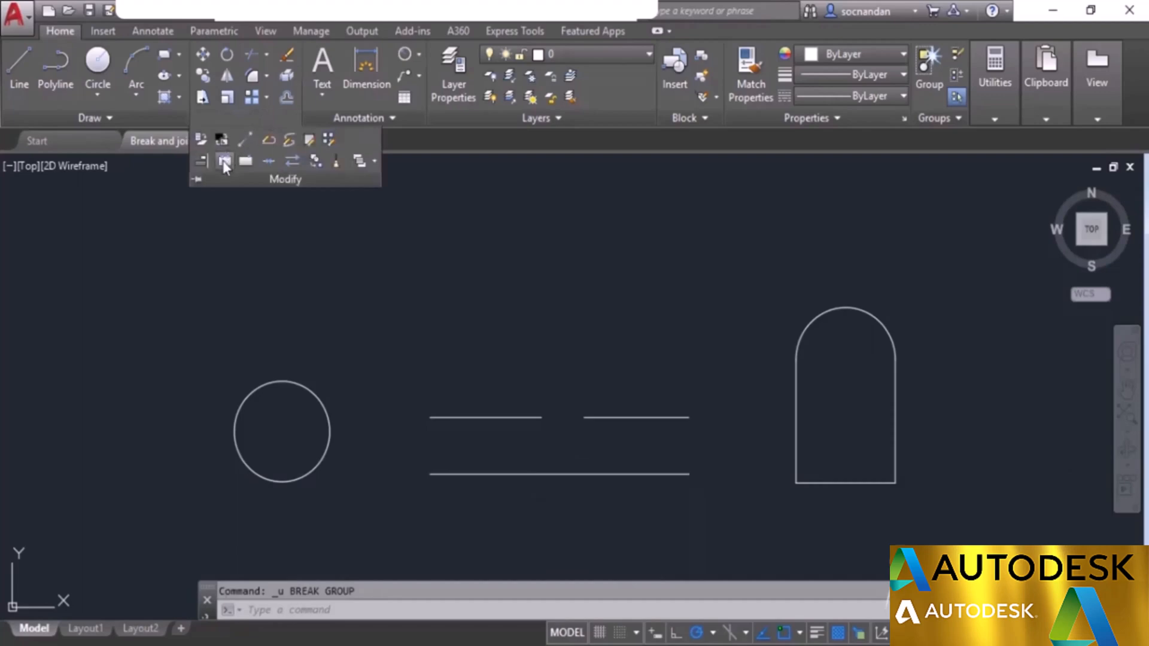
click(224, 161)
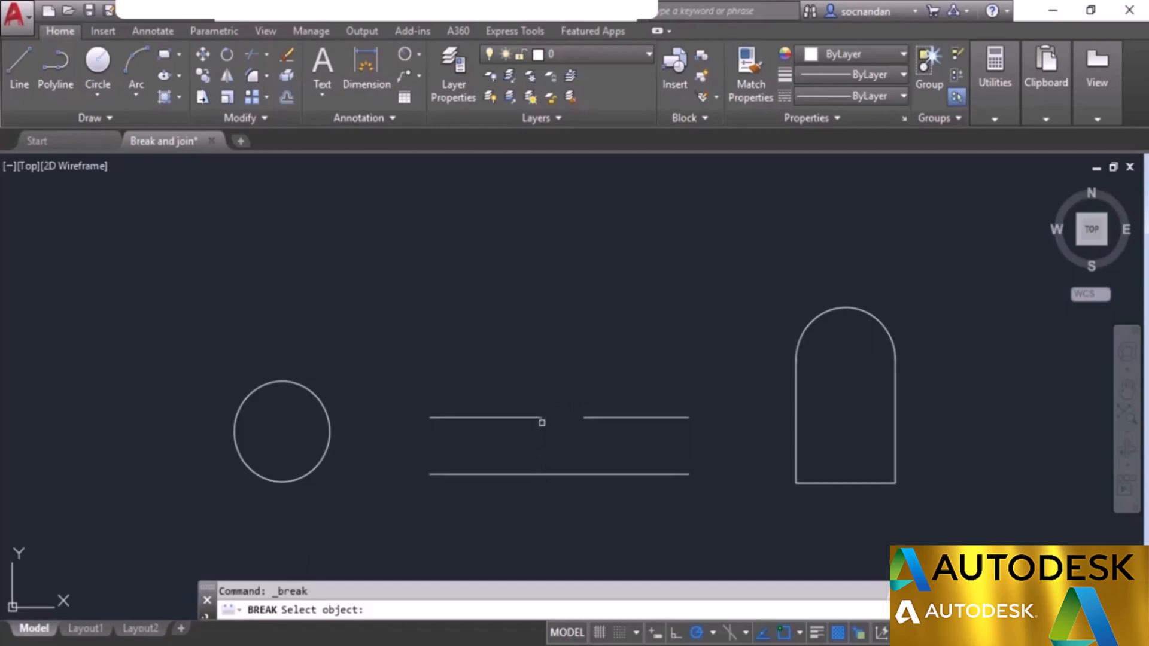
click(541, 473)
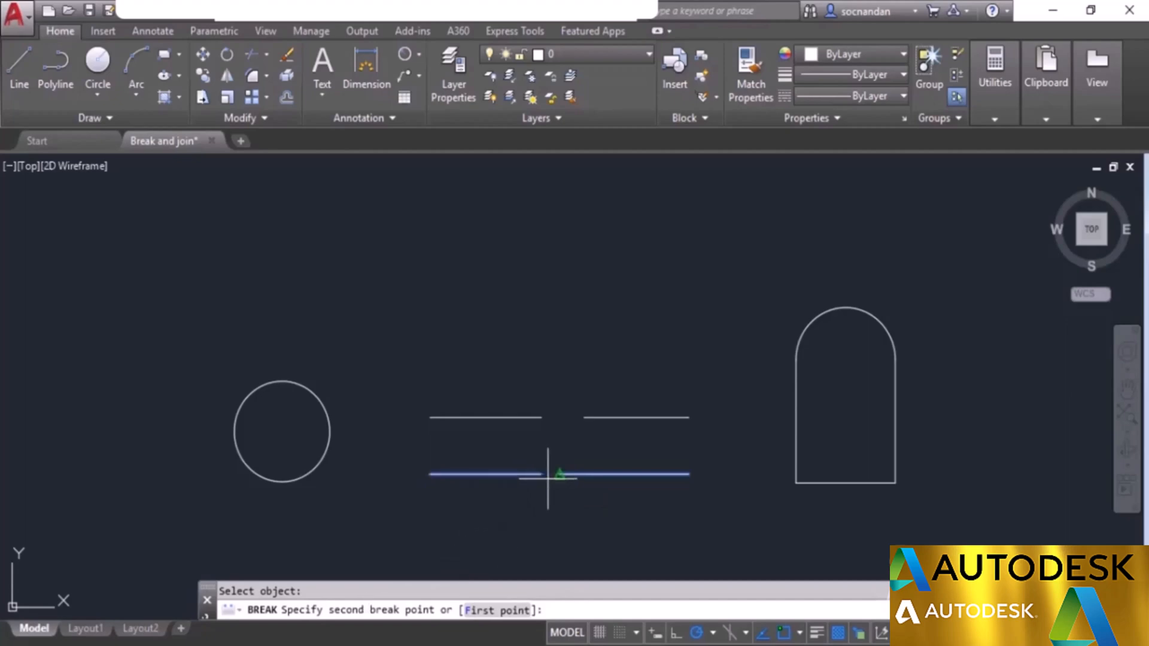
click(584, 474)
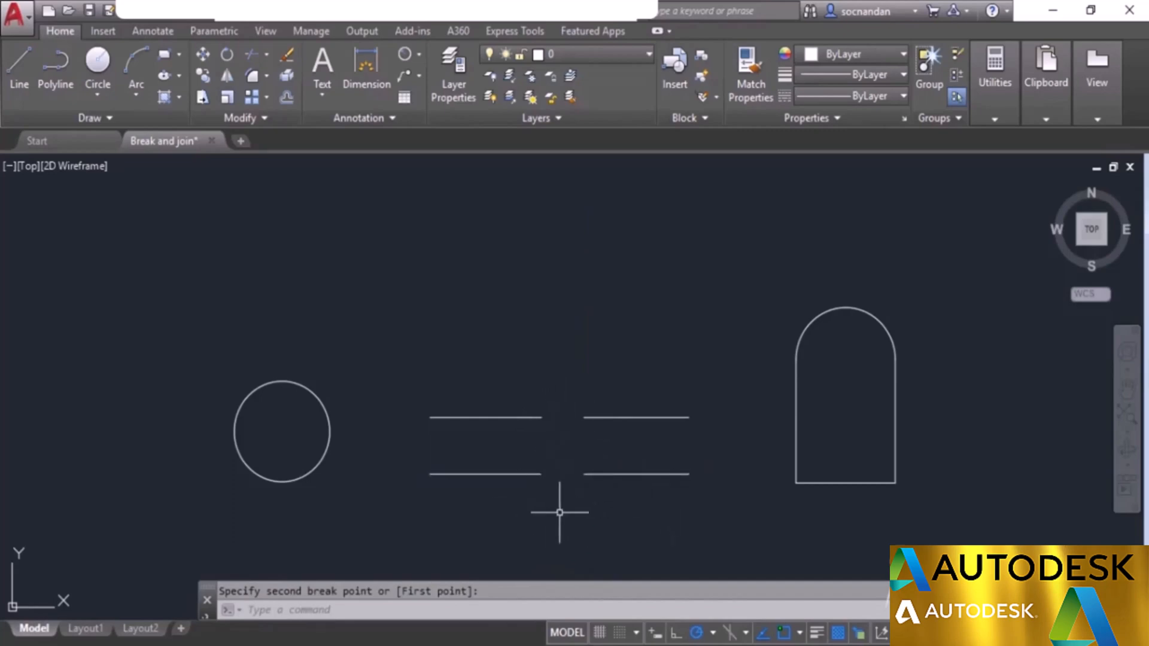
key(ctrl+z)
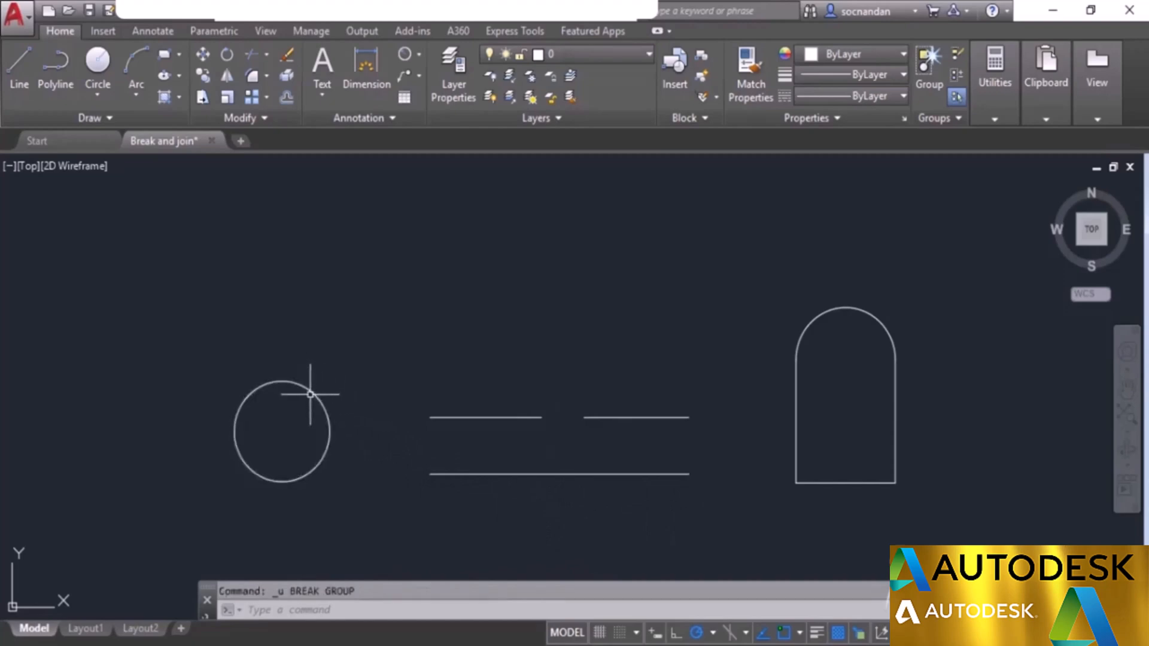
Step: Break the circle from its right quadrant to its top quadrant using the First point option, and undo the break
click(240, 115)
click(225, 162)
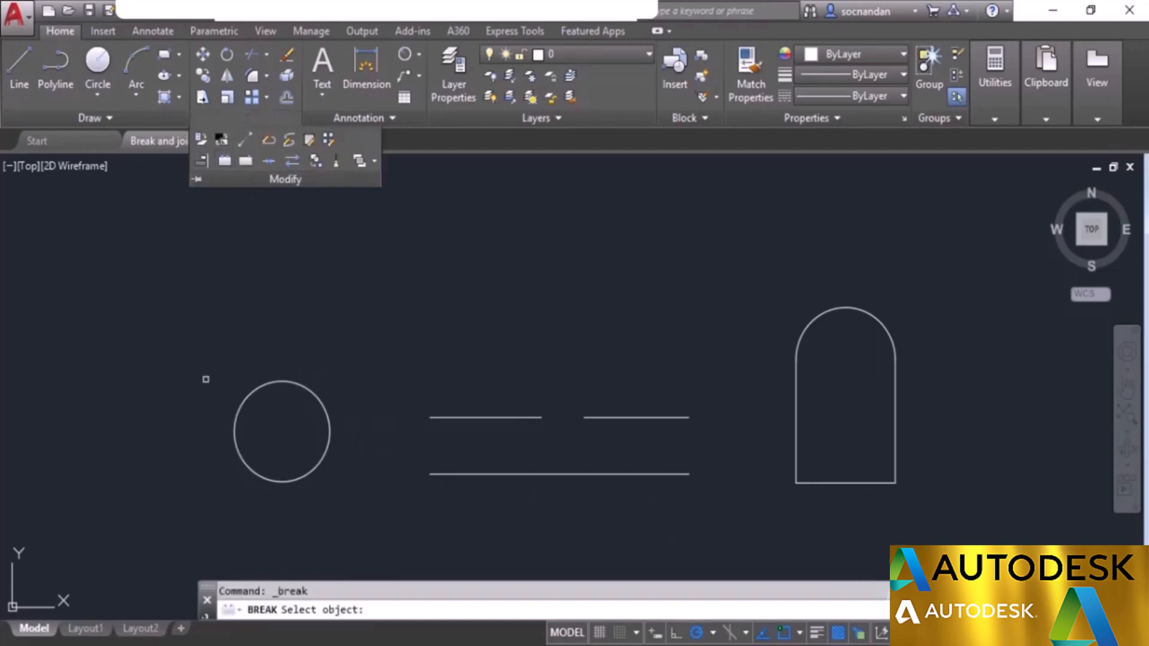
click(316, 397)
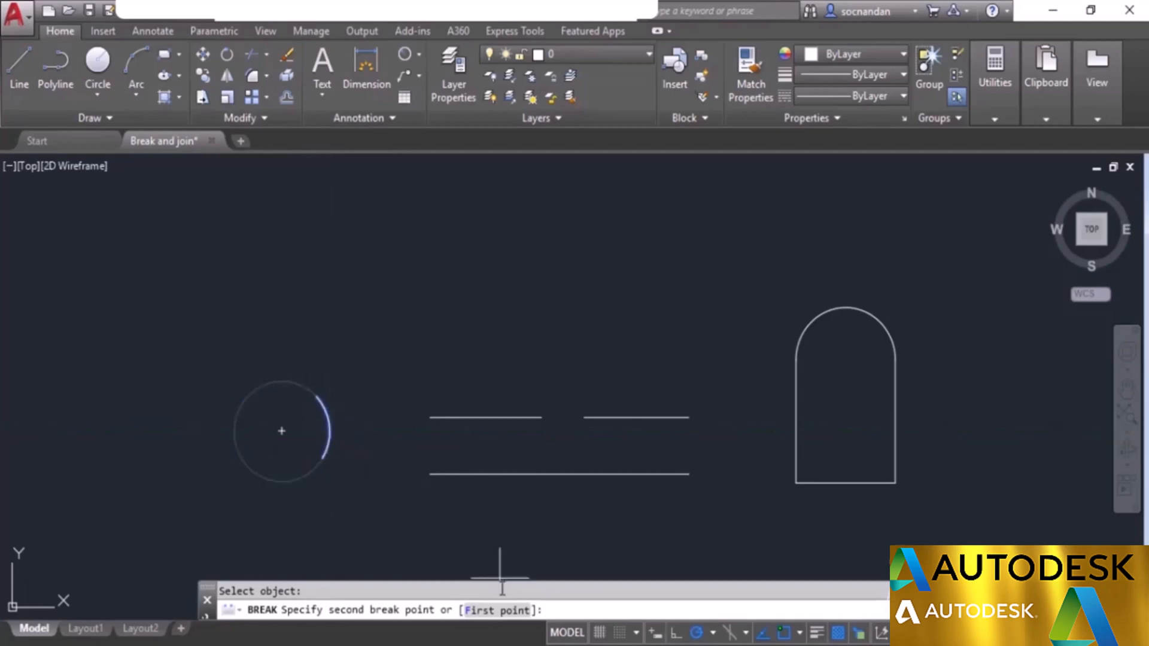
click(497, 610)
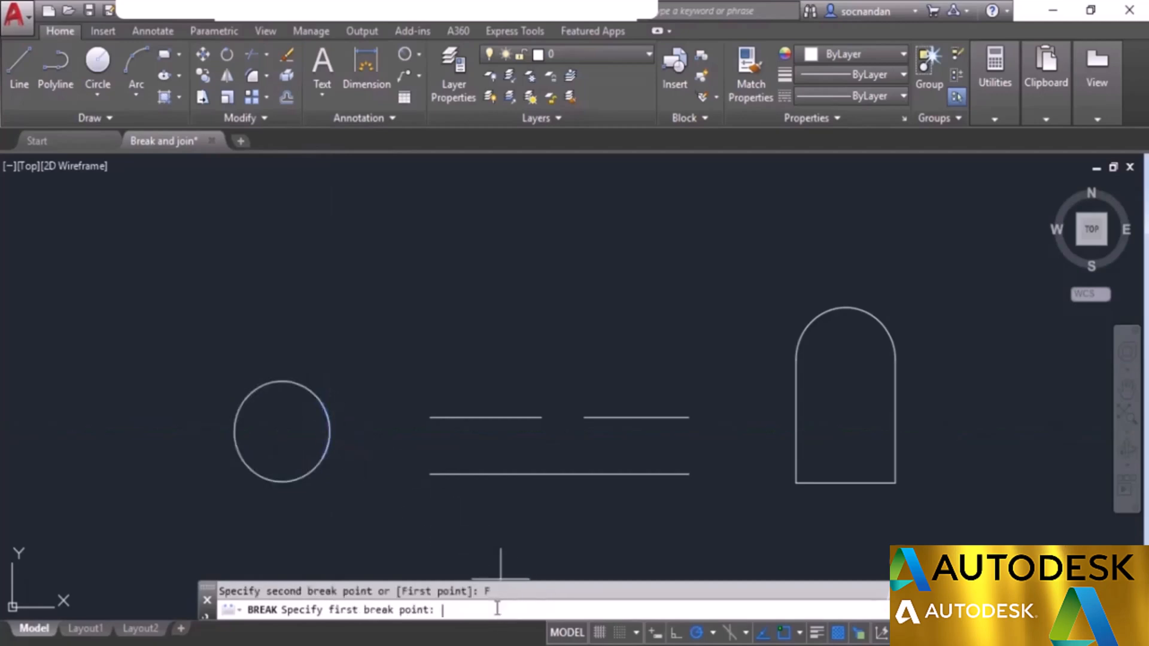
click(330, 431)
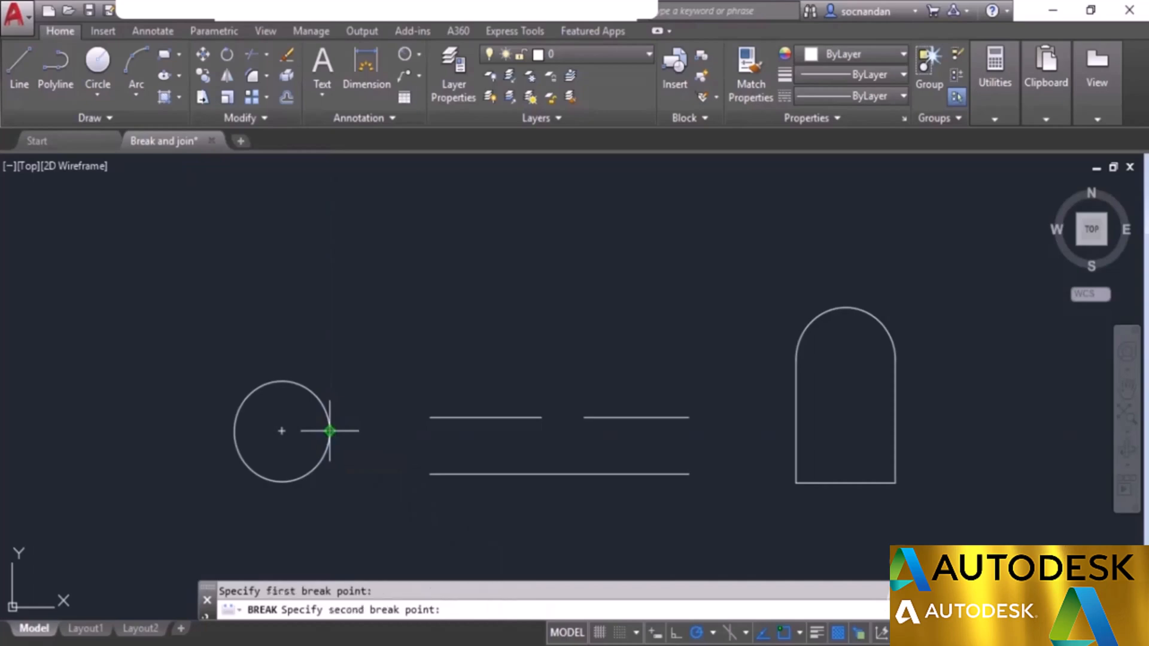
click(282, 381)
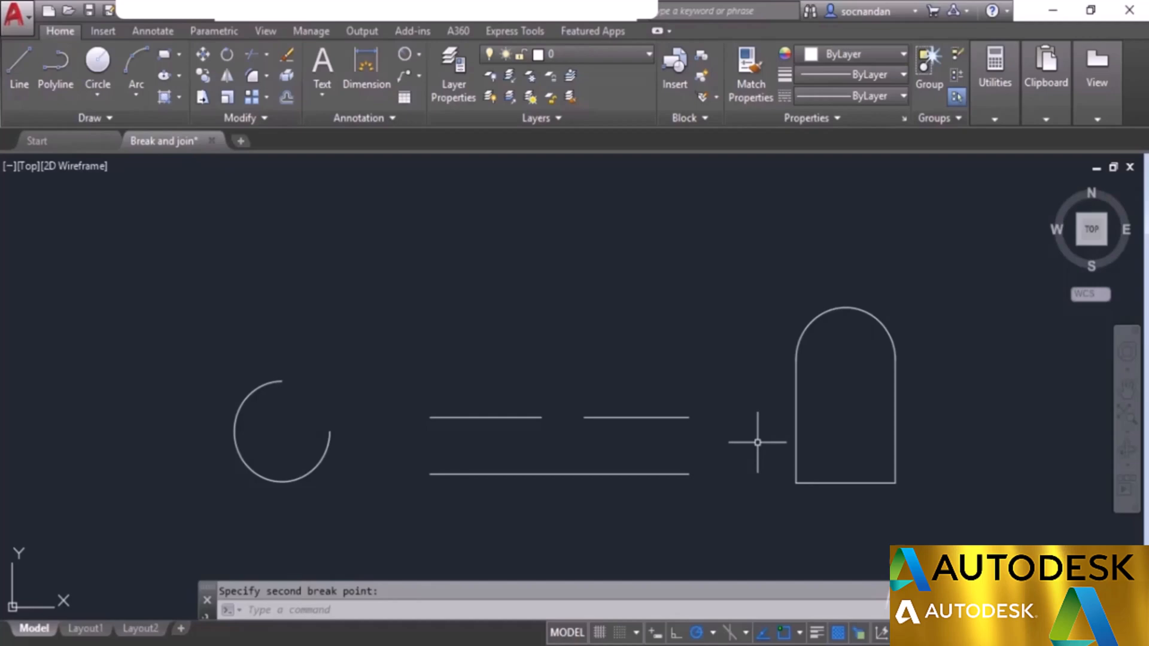
key(ctrl+z)
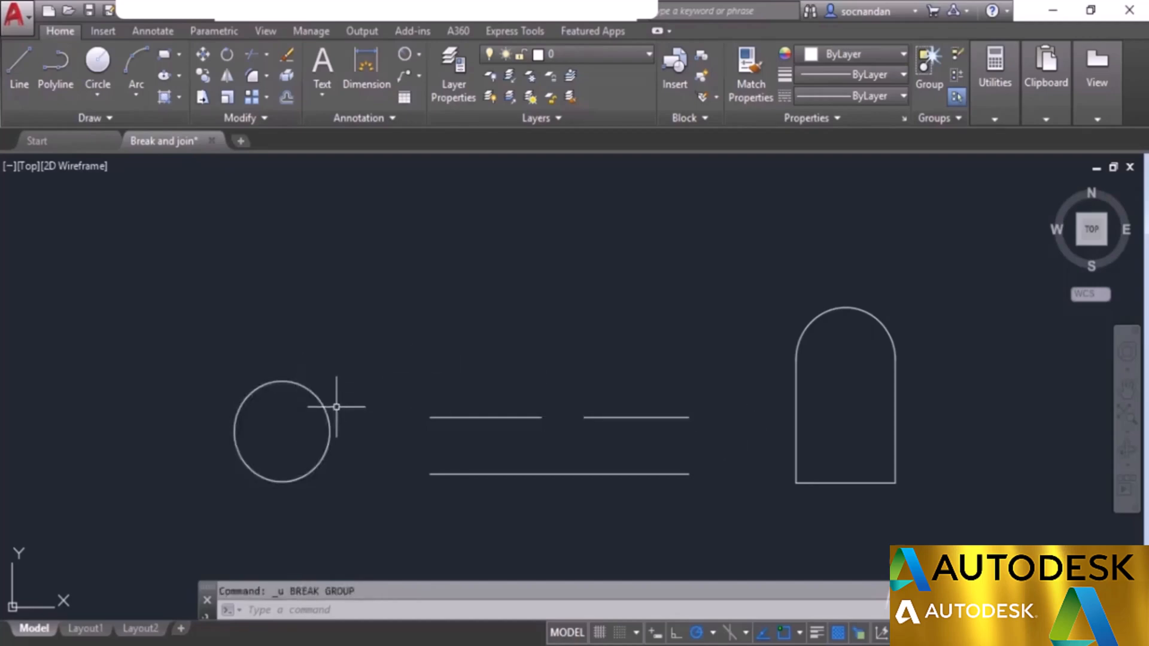
Step: Join the two collinear upper line segments into one line, check it by selecting it, and undo the join
click(267, 118)
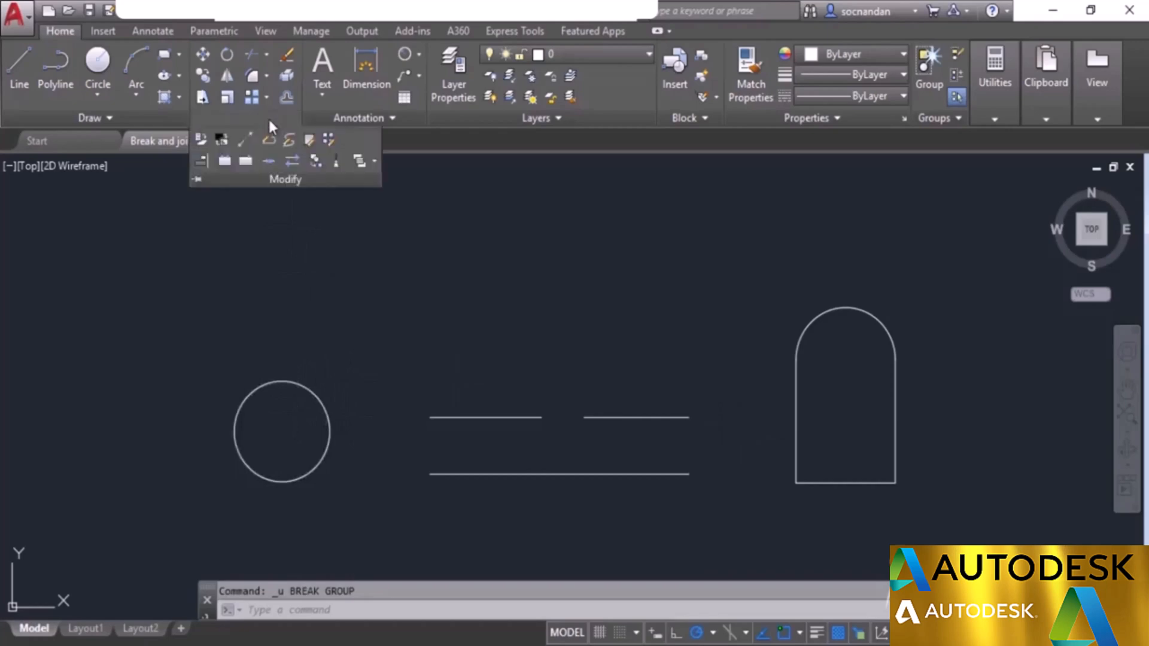
click(269, 160)
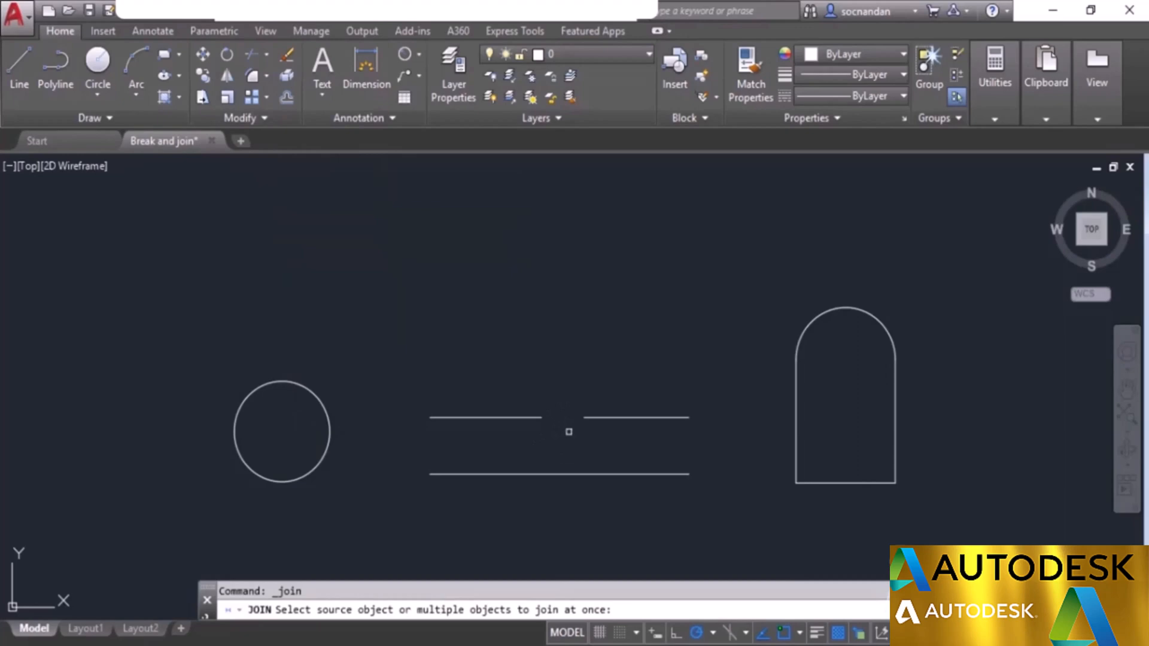
click(531, 418)
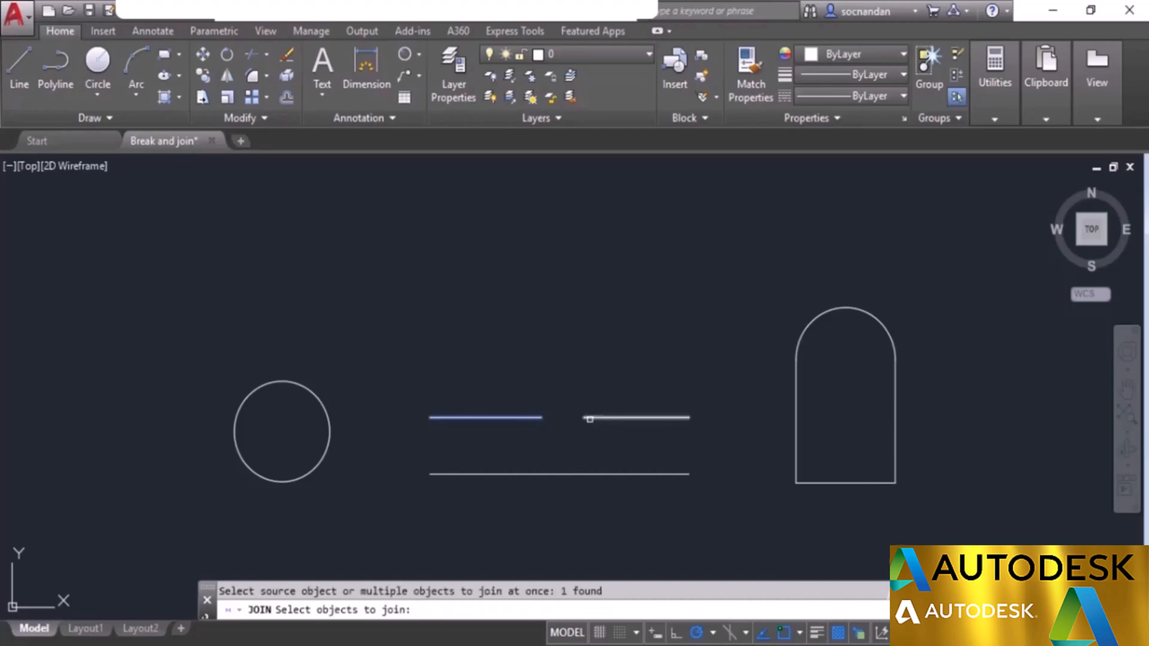
click(590, 418)
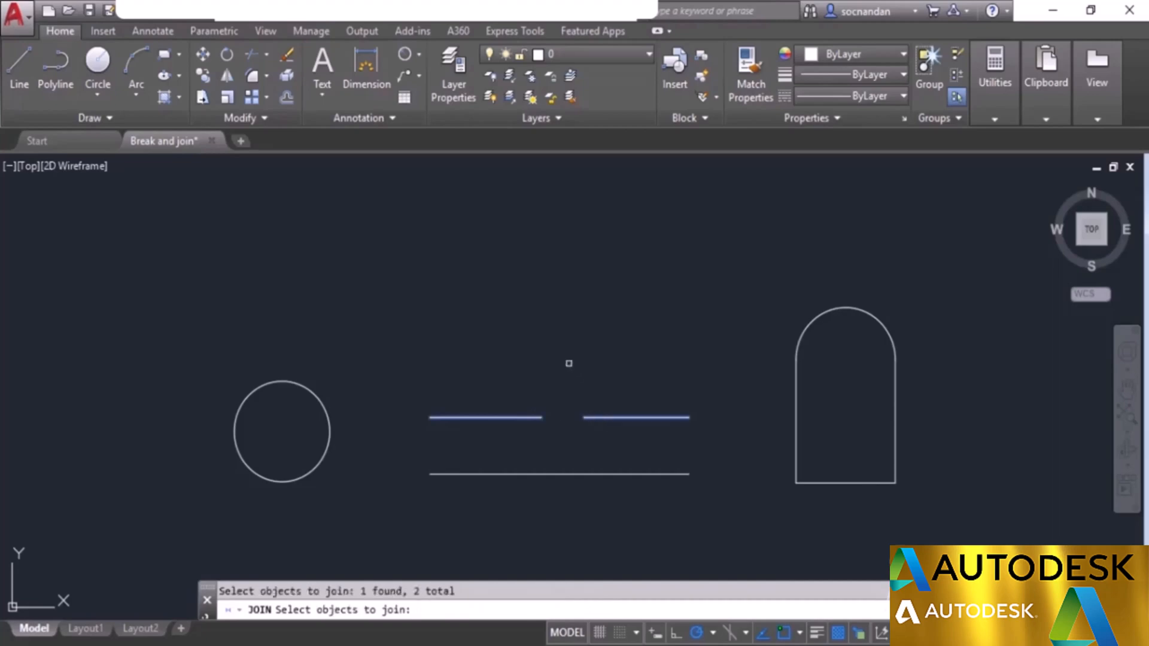
key(Return)
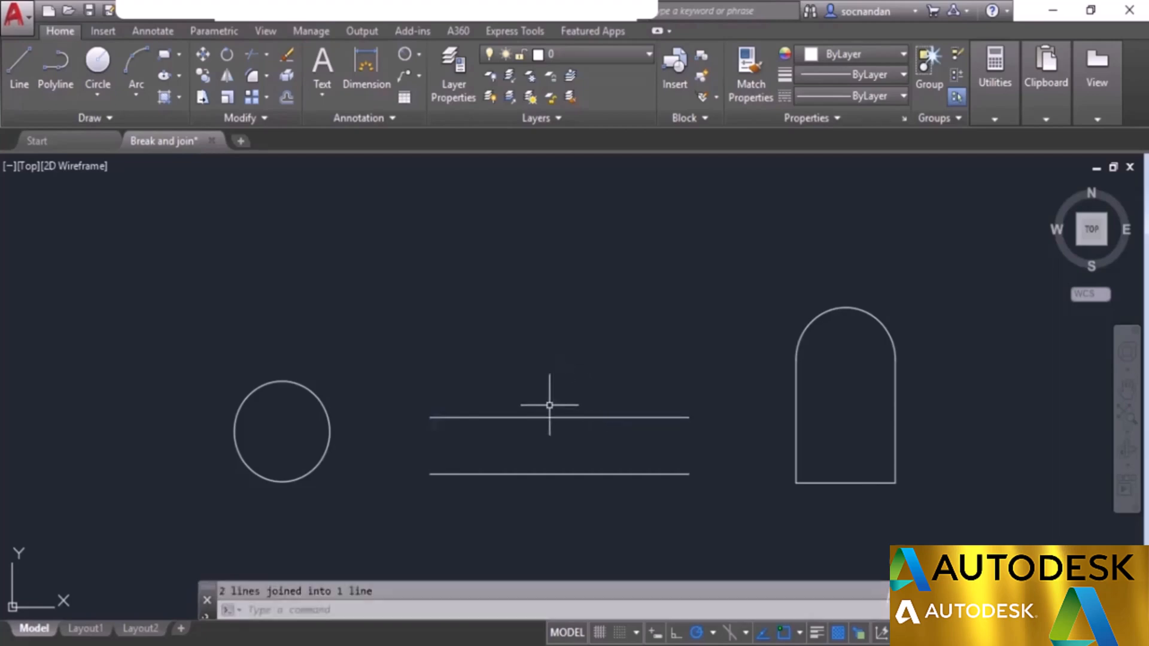
click(597, 418)
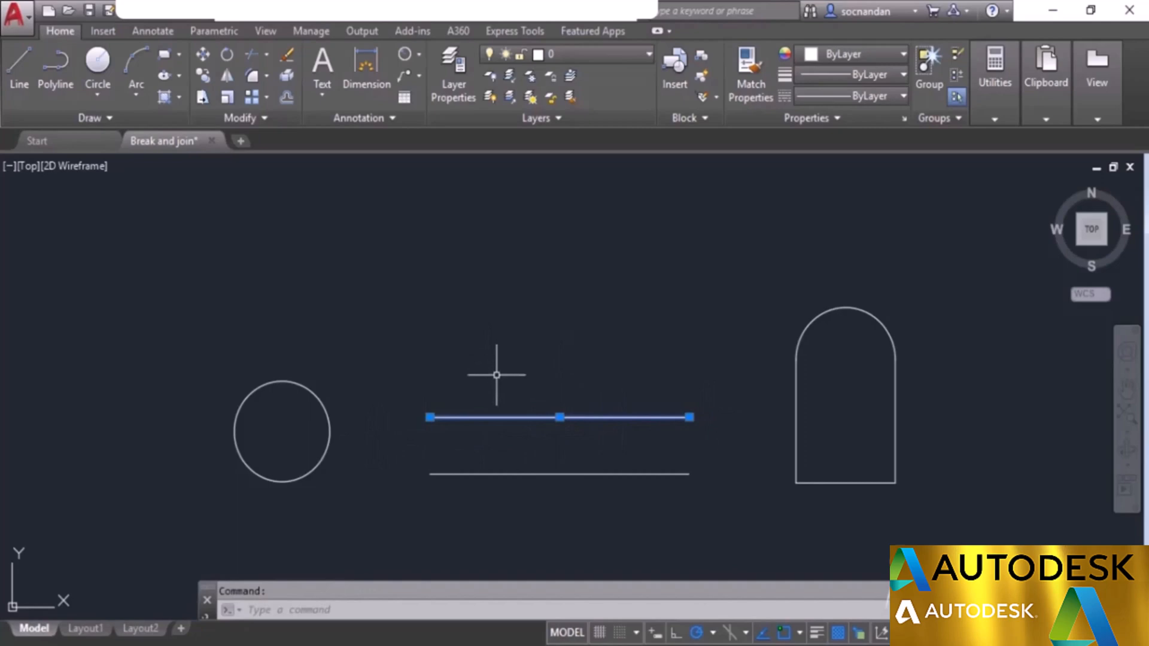
key(Escape)
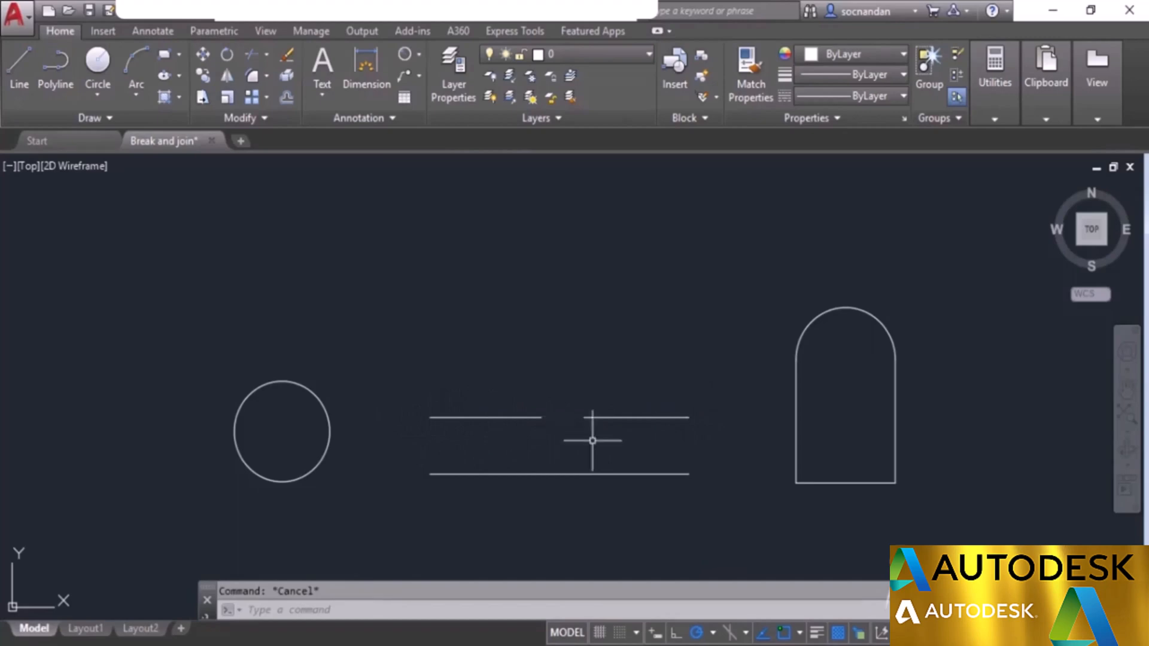
Step: Move the right upper line segment a short distance straight up by its middle grip, out of line with the left segment
click(636, 417)
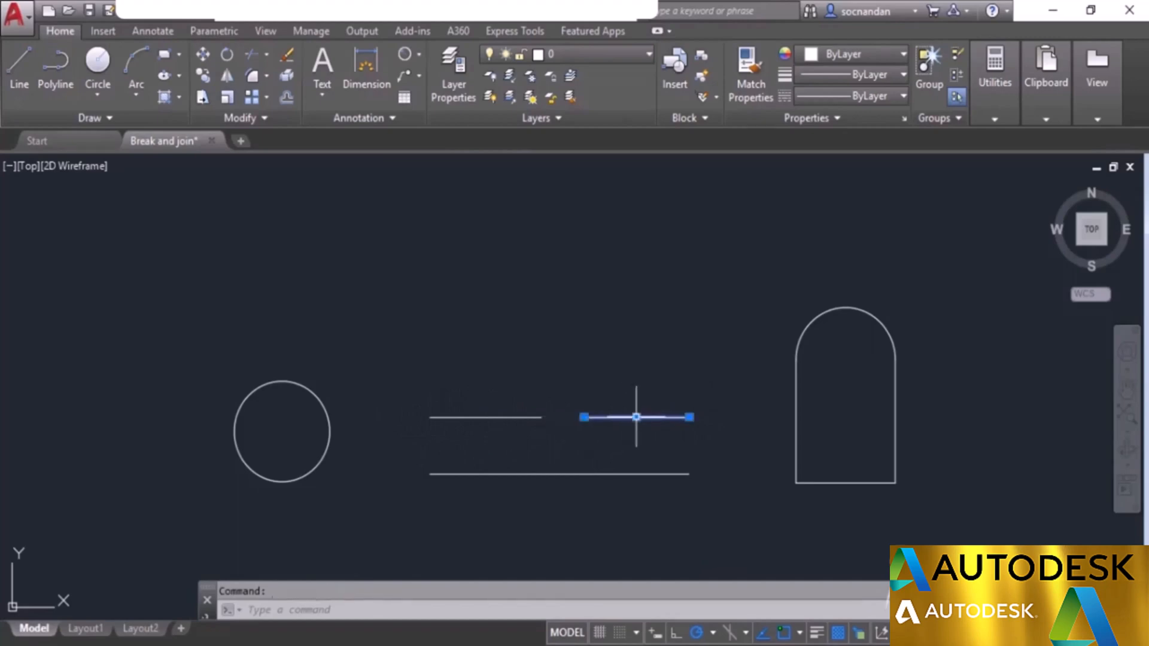
click(636, 417)
click(636, 395)
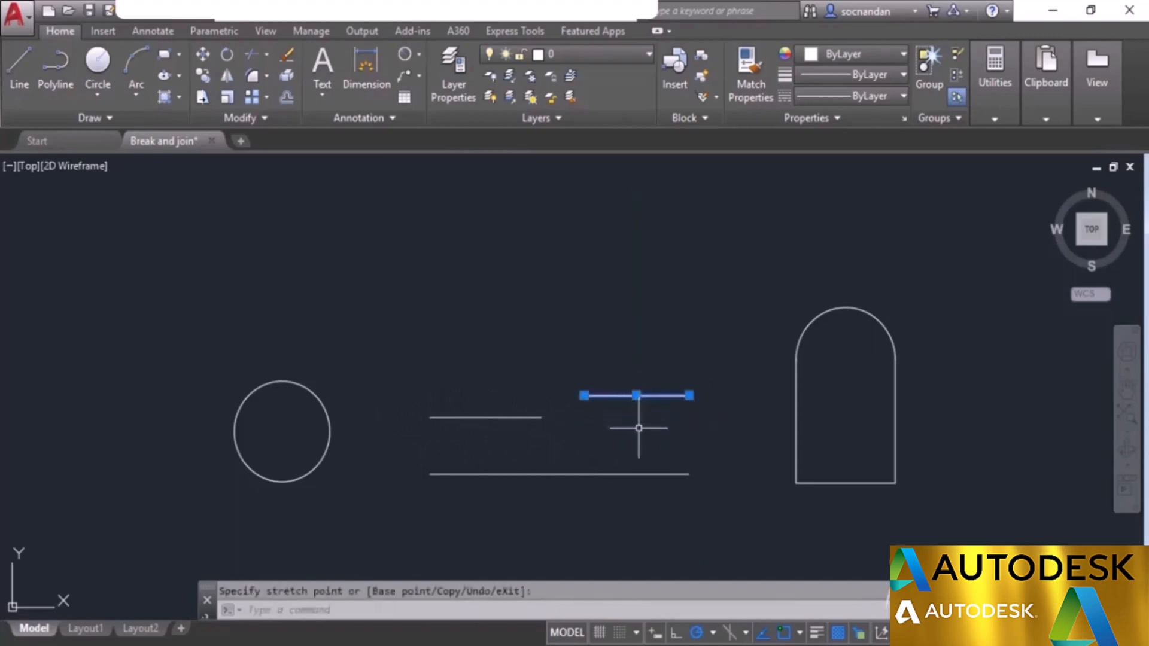
key(Escape)
Step: Try to join the left upper line segment with the raised right segment
click(274, 120)
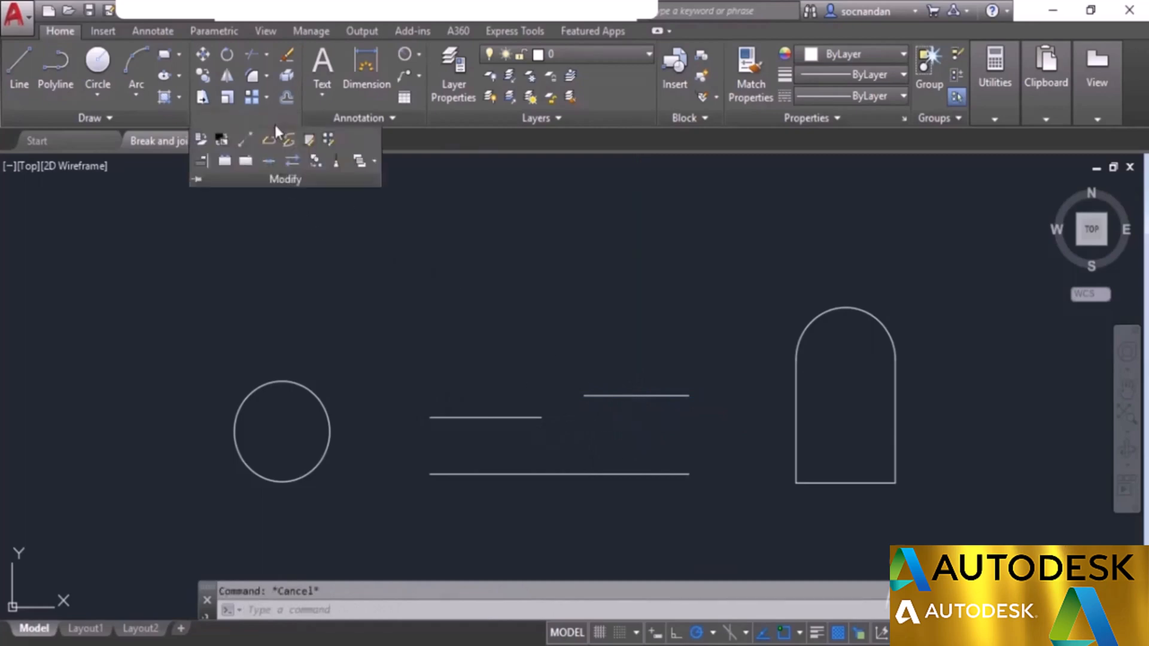
click(270, 165)
click(534, 417)
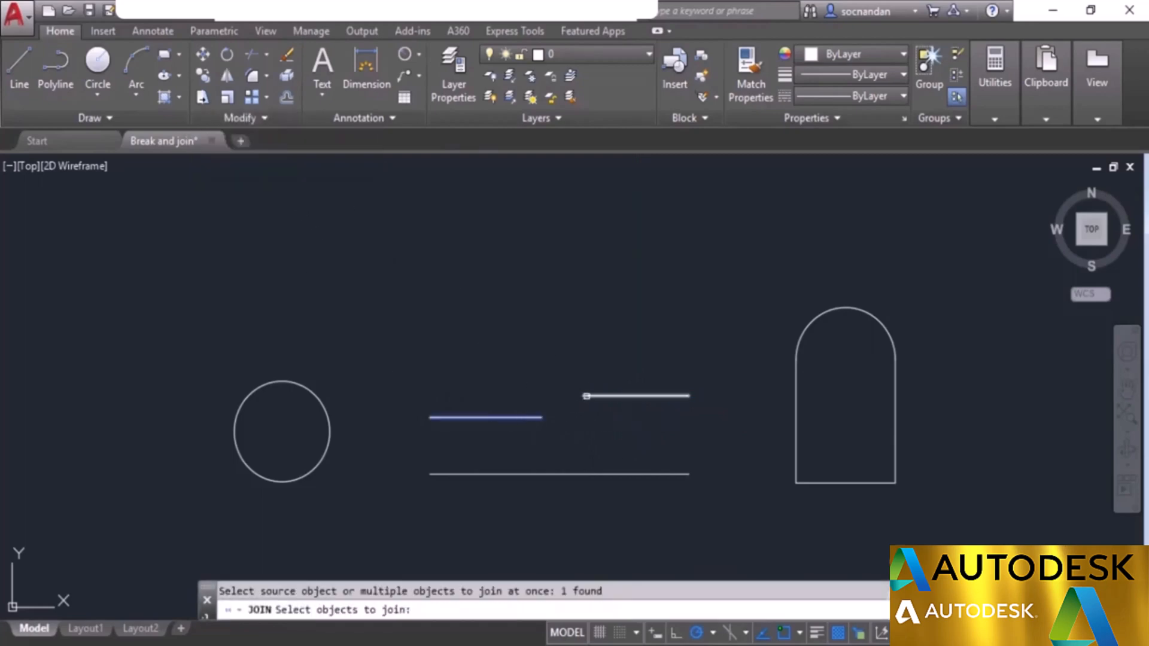
click(586, 396)
key(Return)
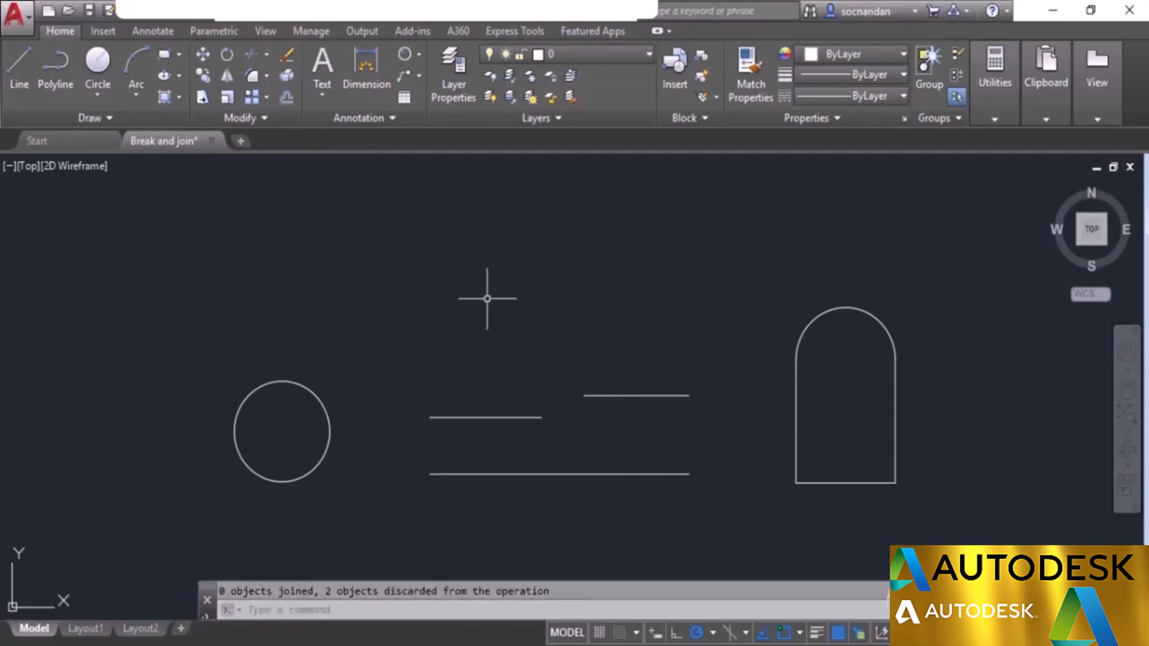
Step: Connect the facing ends of the two offset upper segments with Blend Curves and check the curve by selecting it
click(267, 76)
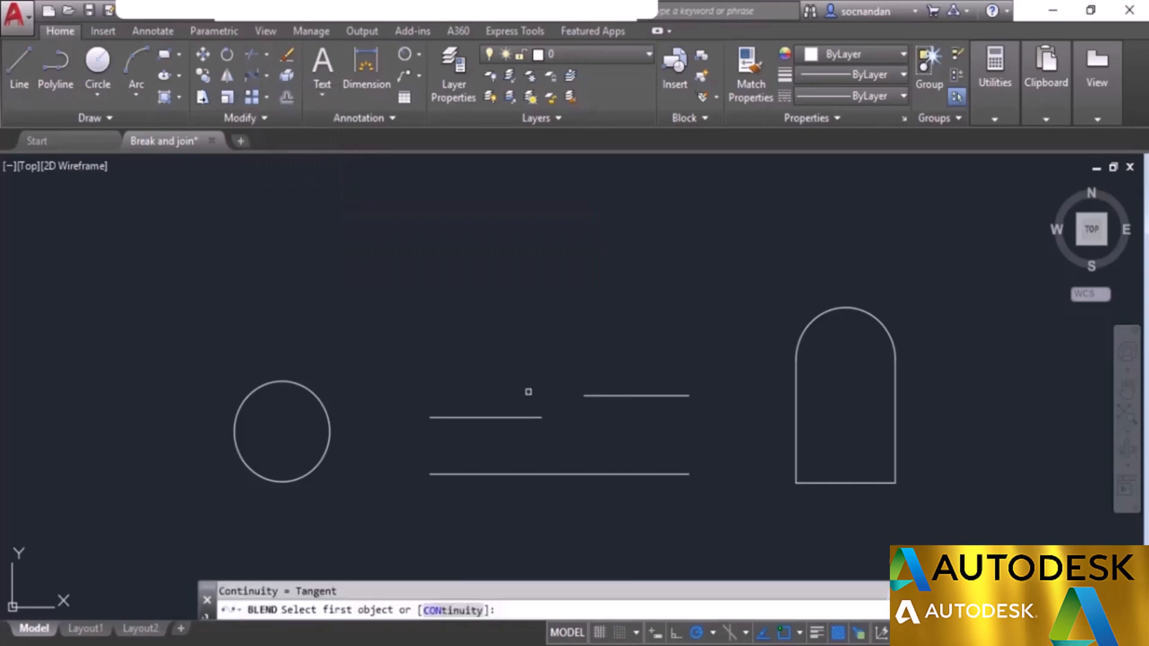
click(536, 418)
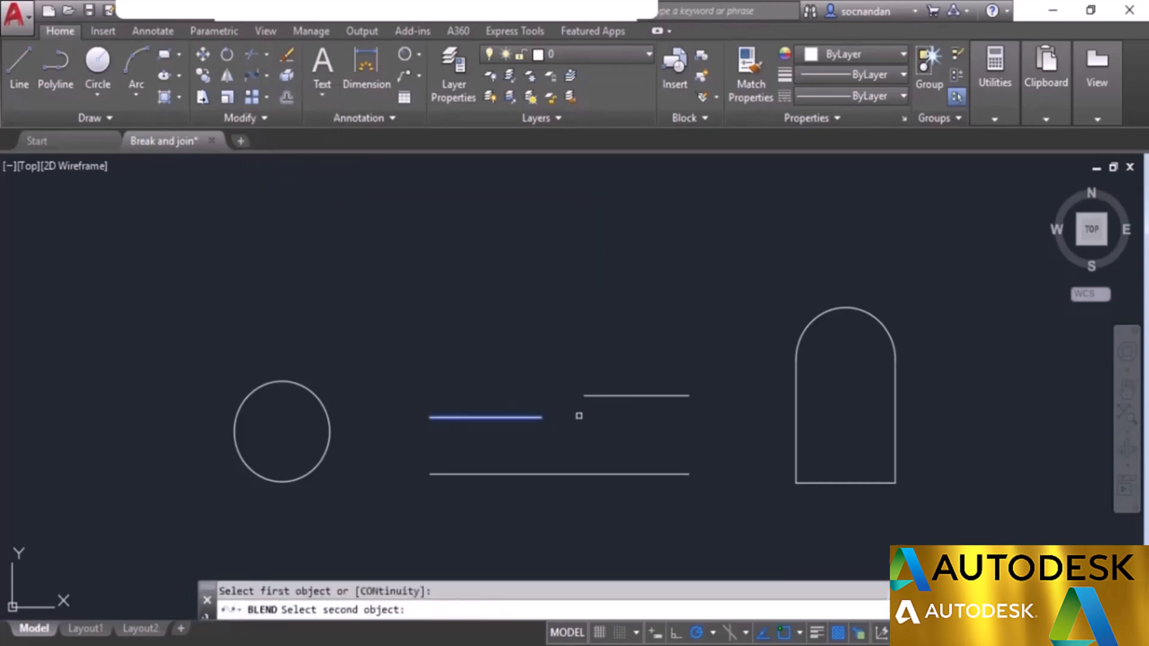
click(591, 396)
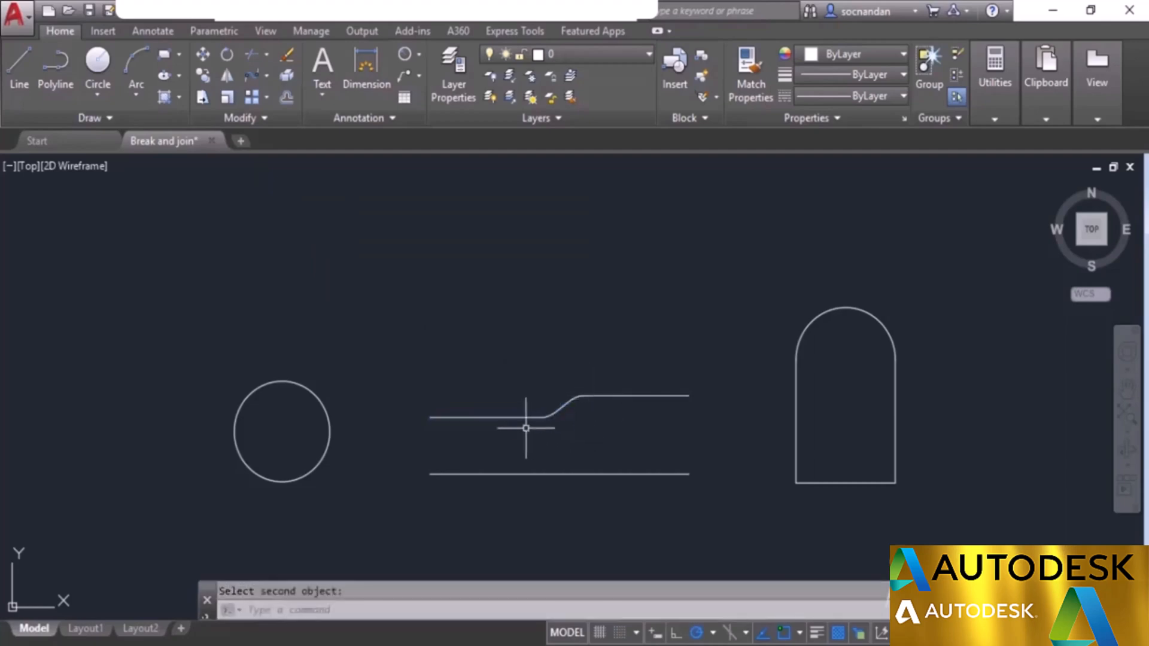
click(554, 412)
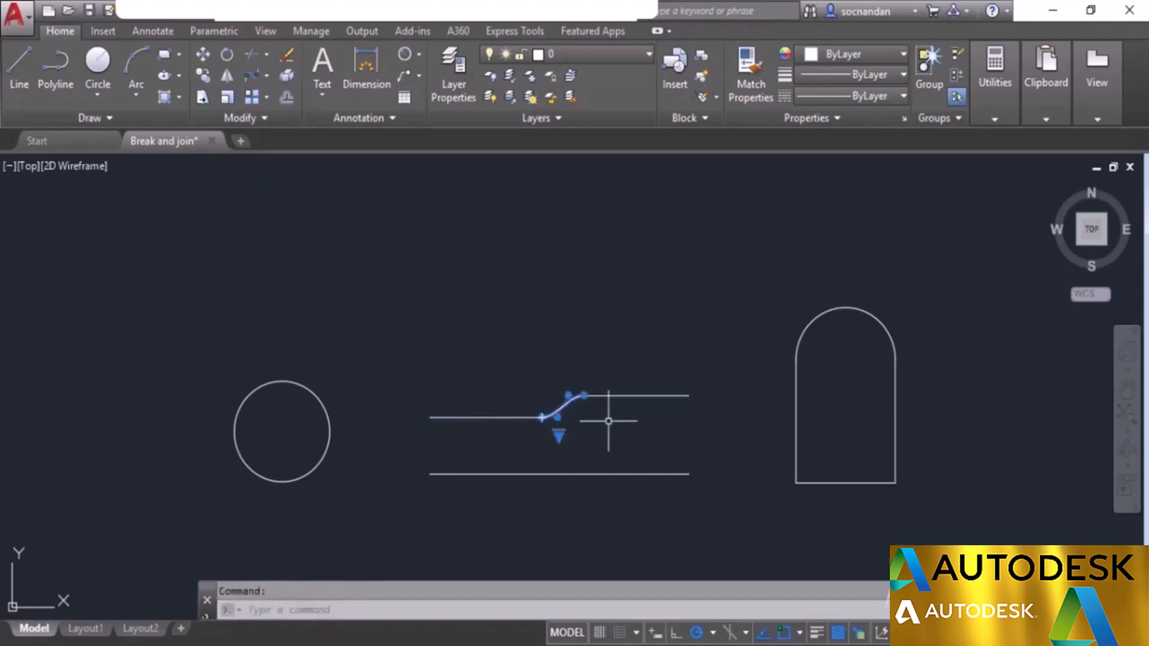
key(Escape)
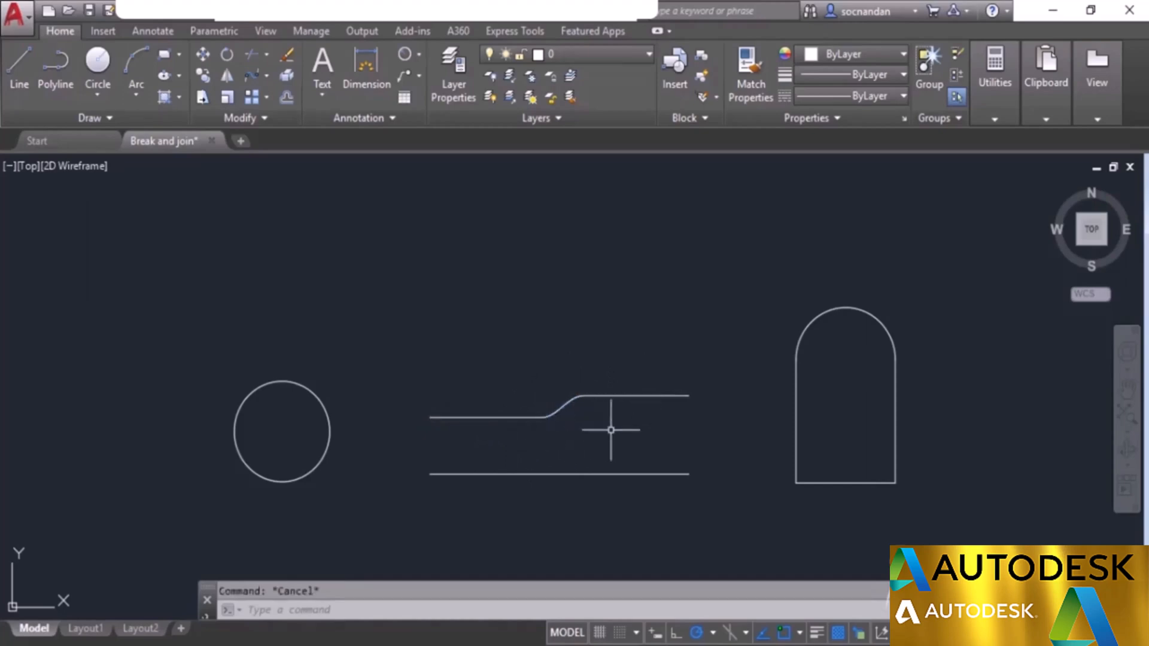
Step: Undo the blend curve, the join attempt and the upward move of the right segment
key(ctrl+z)
key(ctrl+z)
key(ctrl+z)
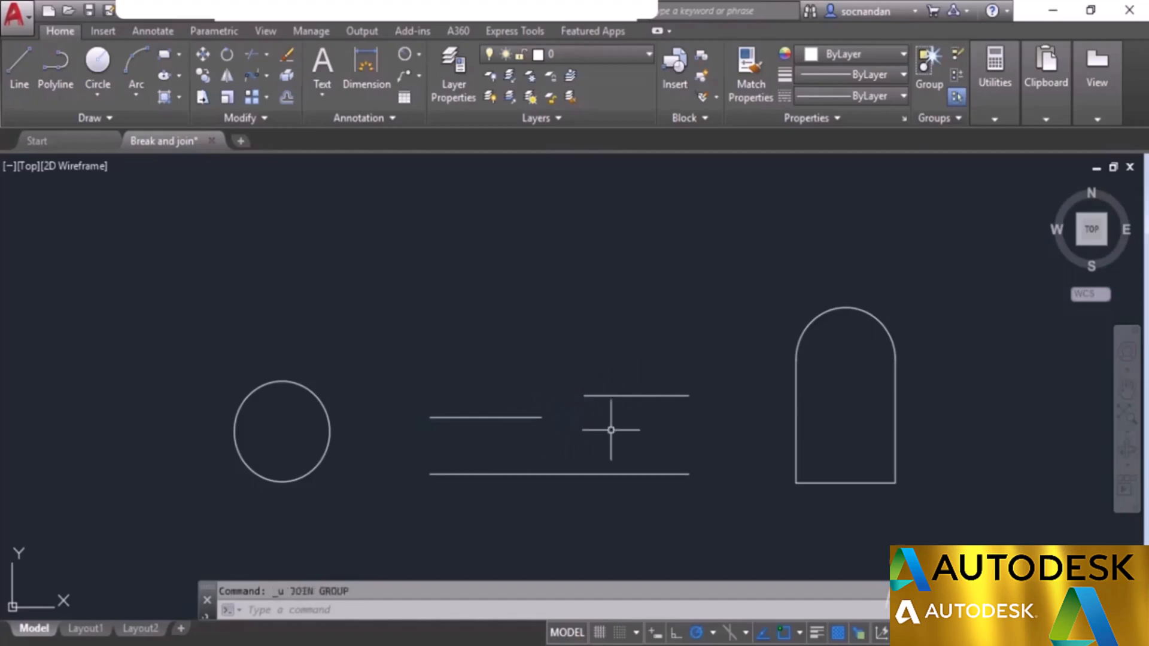
key(ctrl+z)
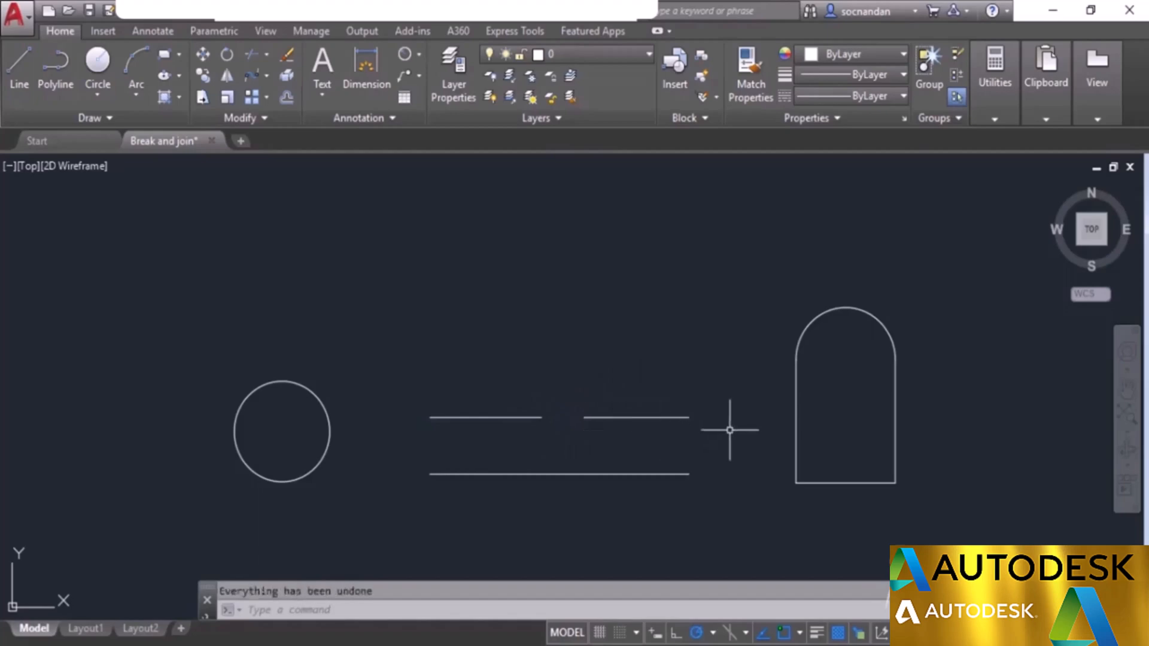
Step: Select the arch shape's arc, left side, bottom and right side one by one to check whether they are separate objects
middle_drag(730, 430, 580, 404)
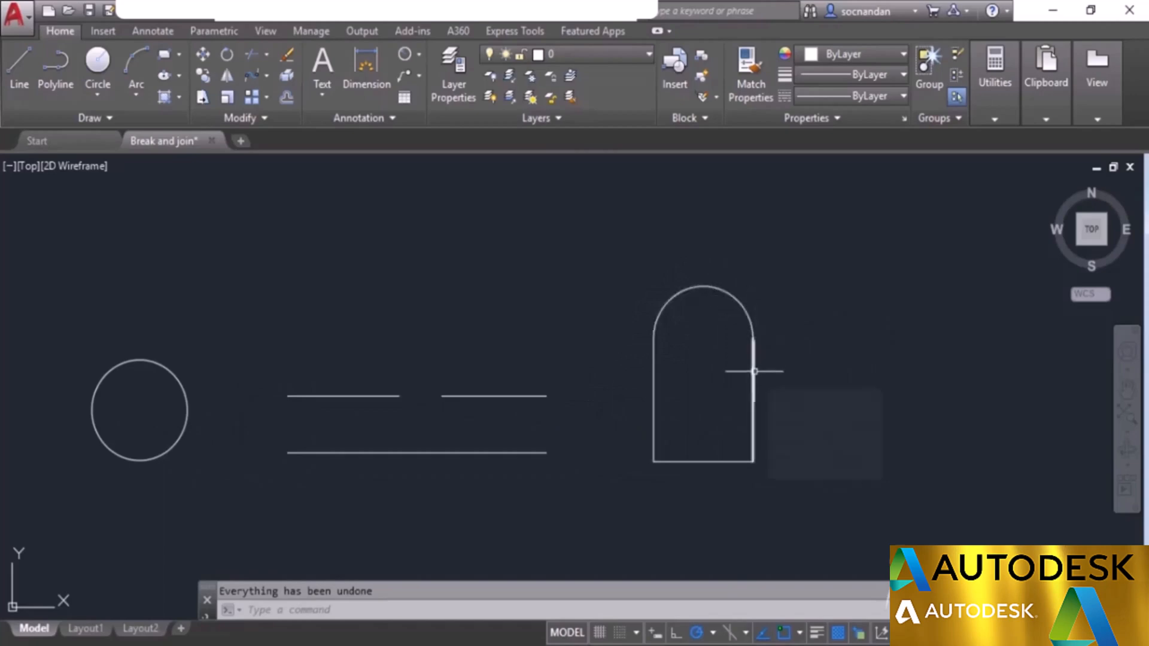
click(746, 305)
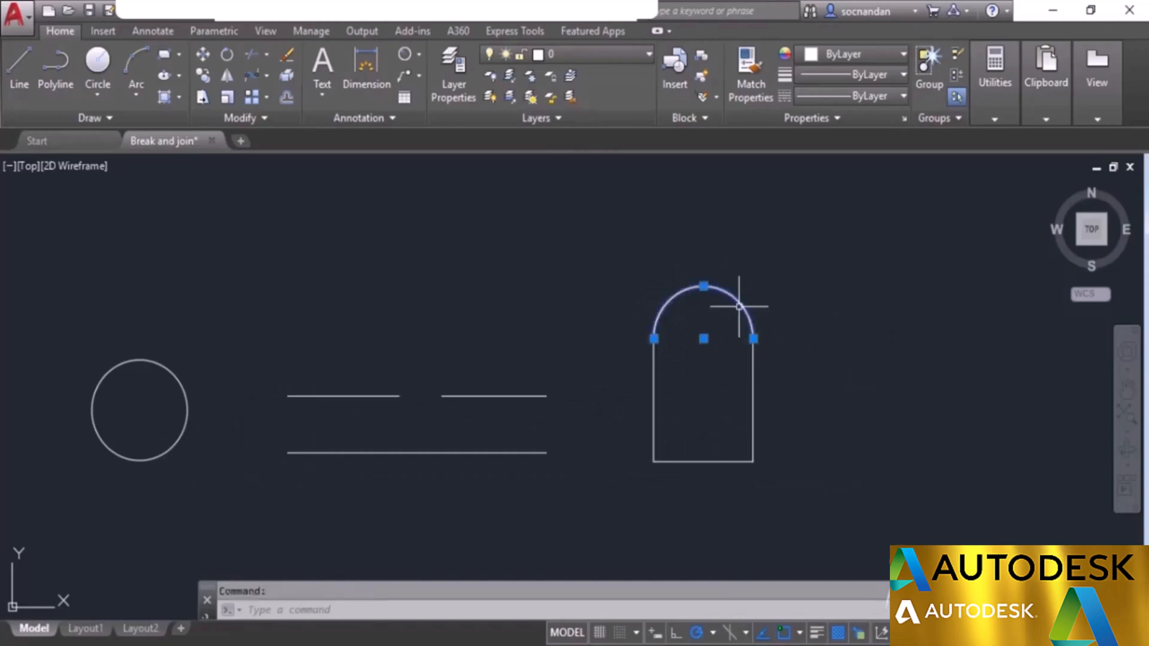
click(655, 377)
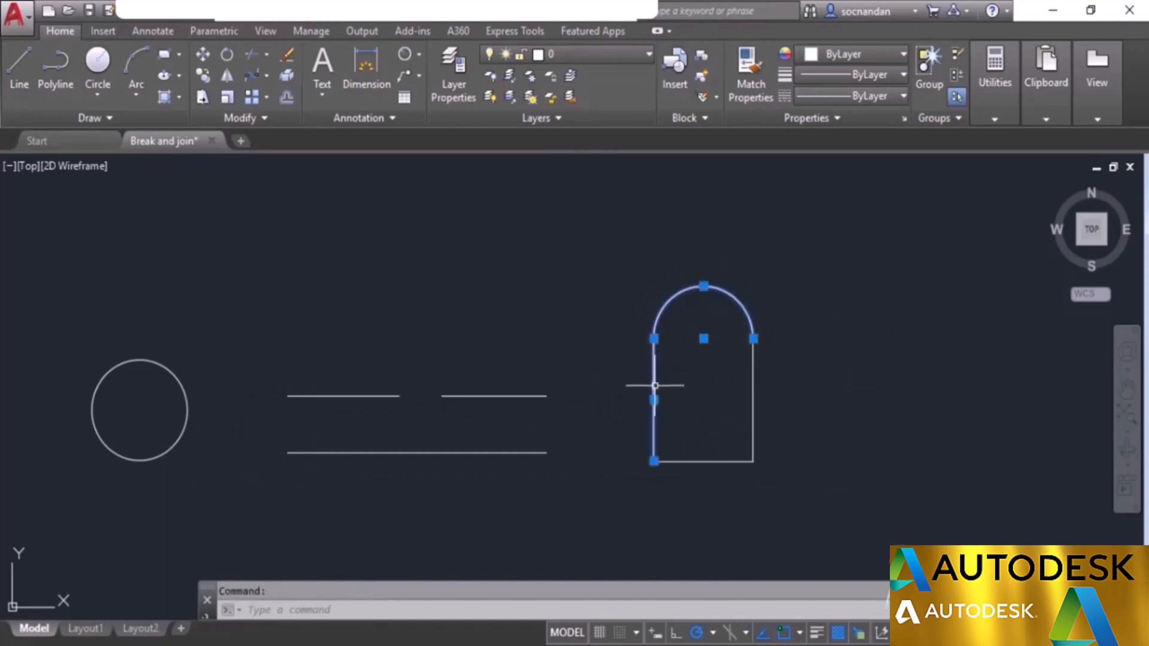
click(695, 463)
click(754, 401)
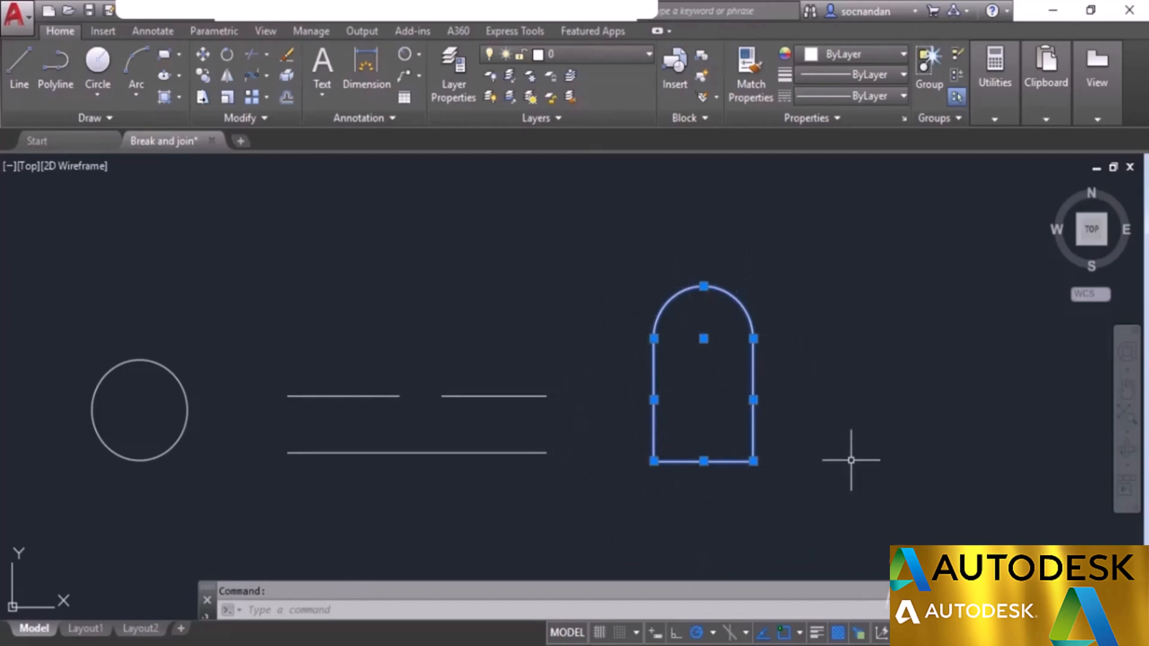
key(Escape)
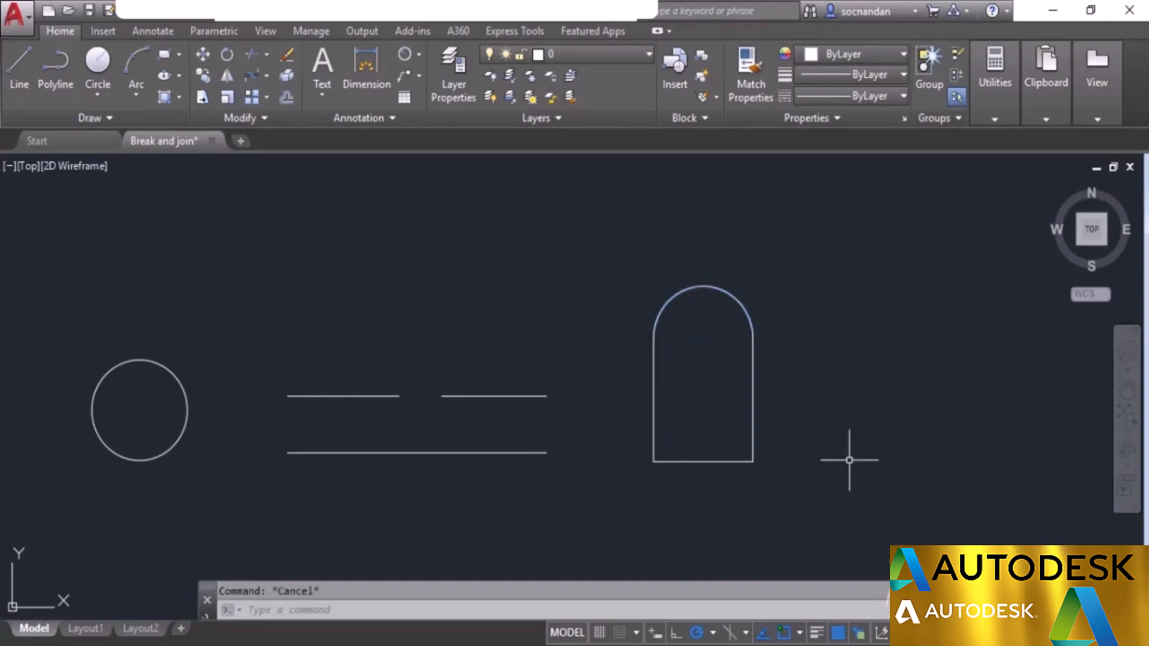
Step: Join the arch shape's arc and three lines into one polyline using a selection window, and check it by selecting it
click(256, 118)
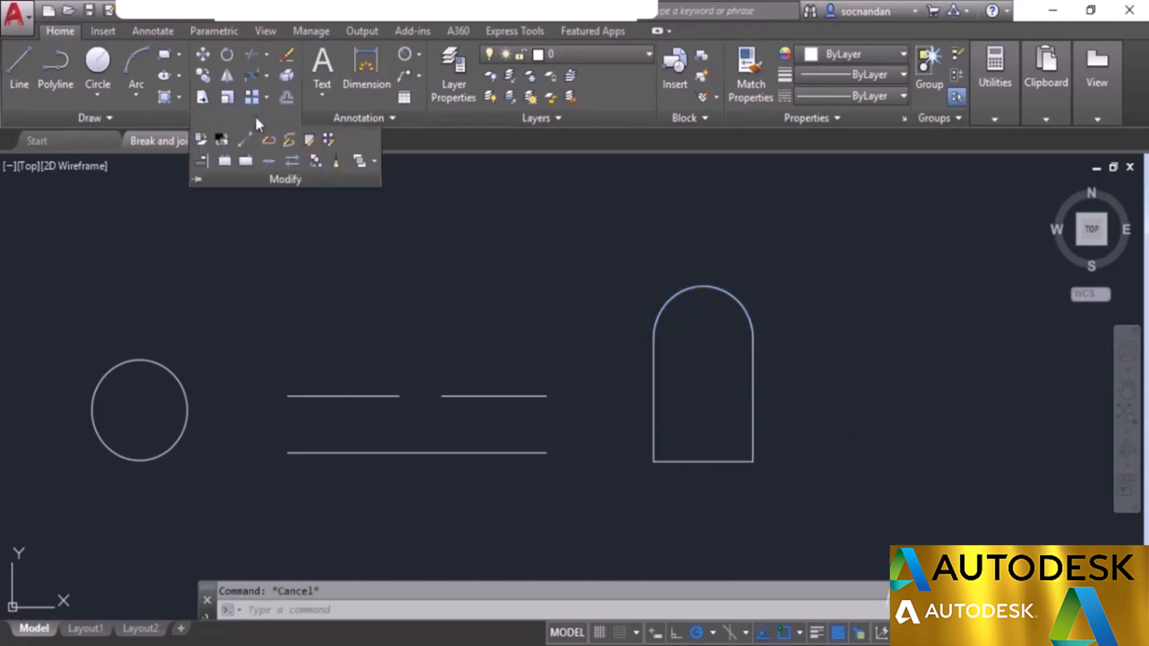
click(268, 162)
click(643, 262)
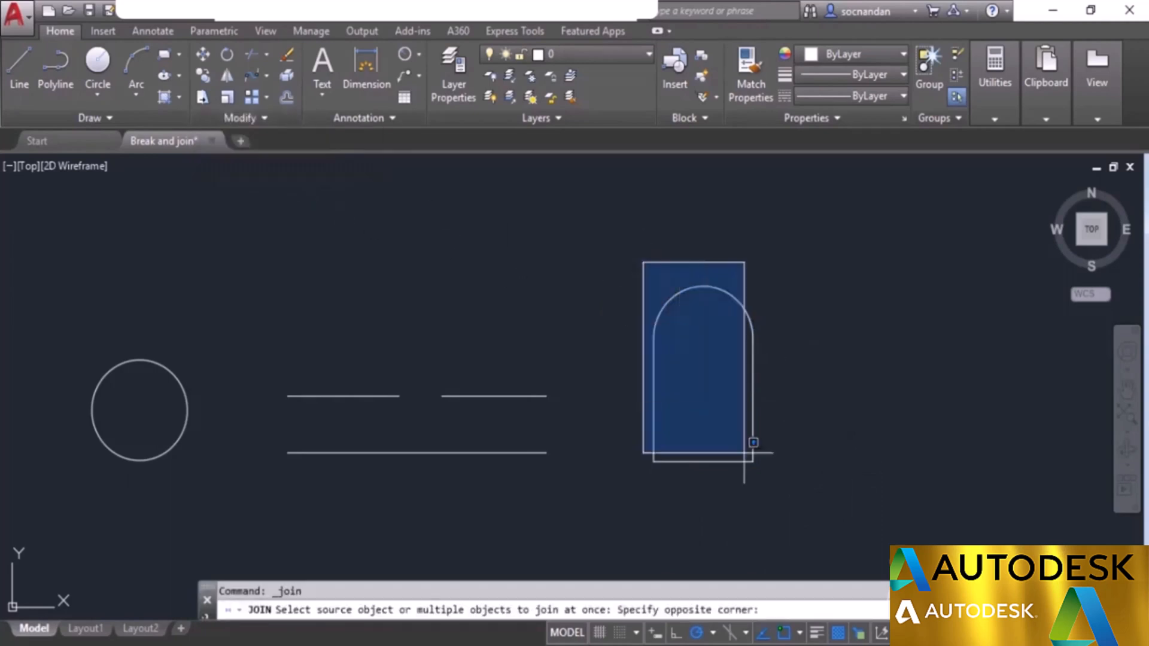
click(822, 543)
key(Return)
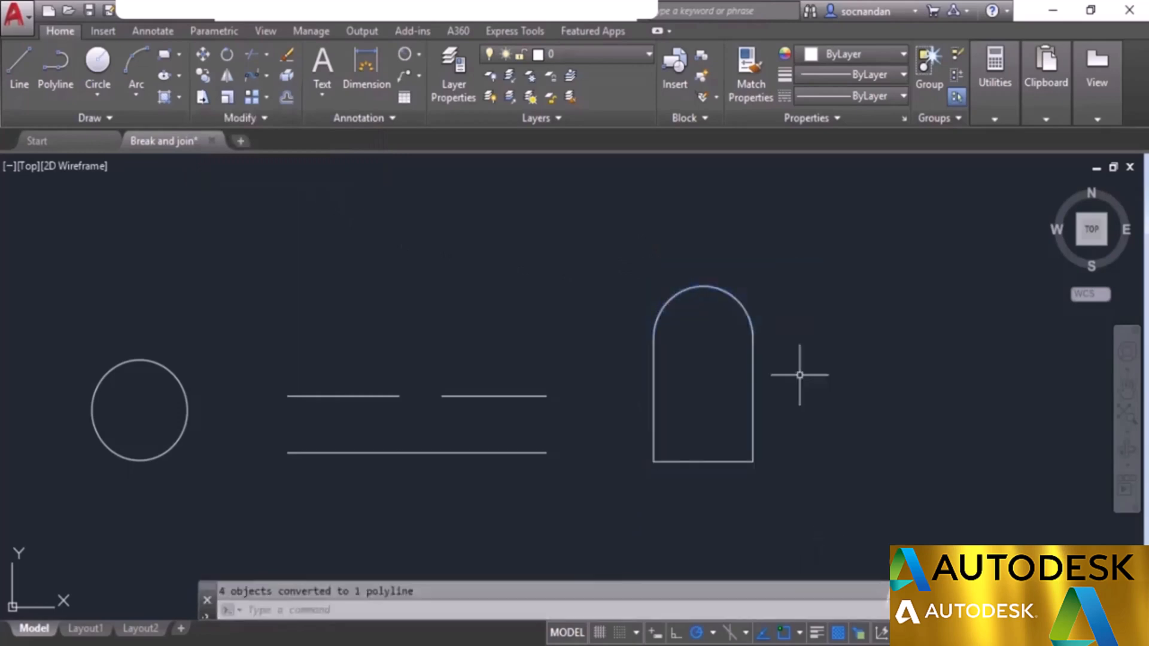
click(754, 350)
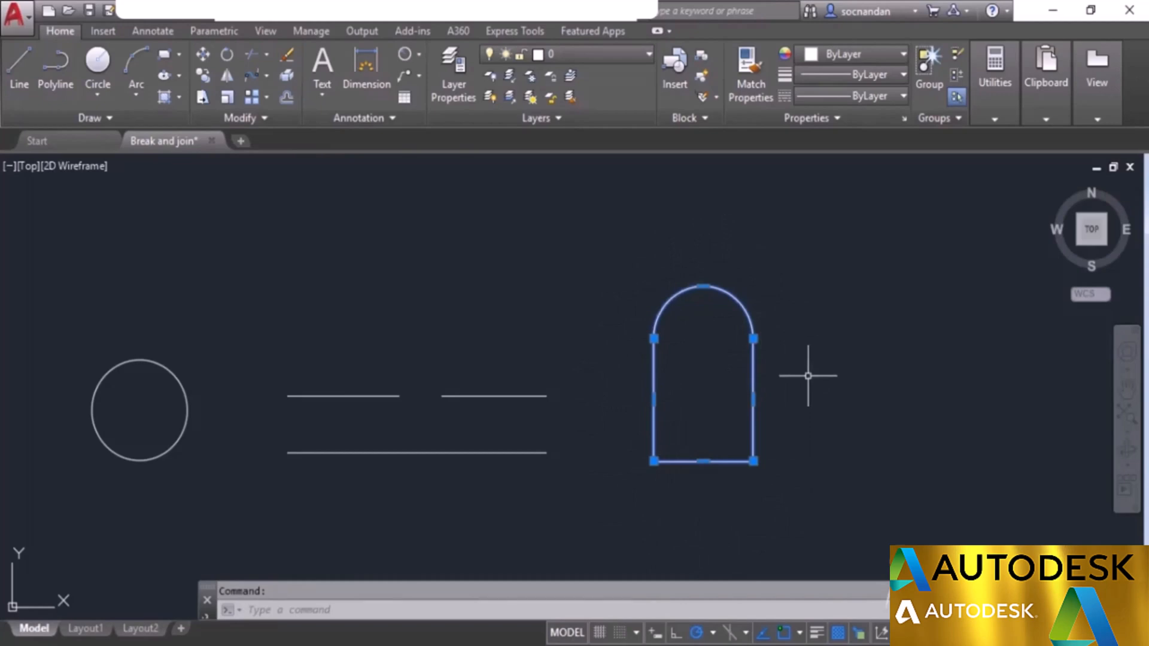
key(Escape)
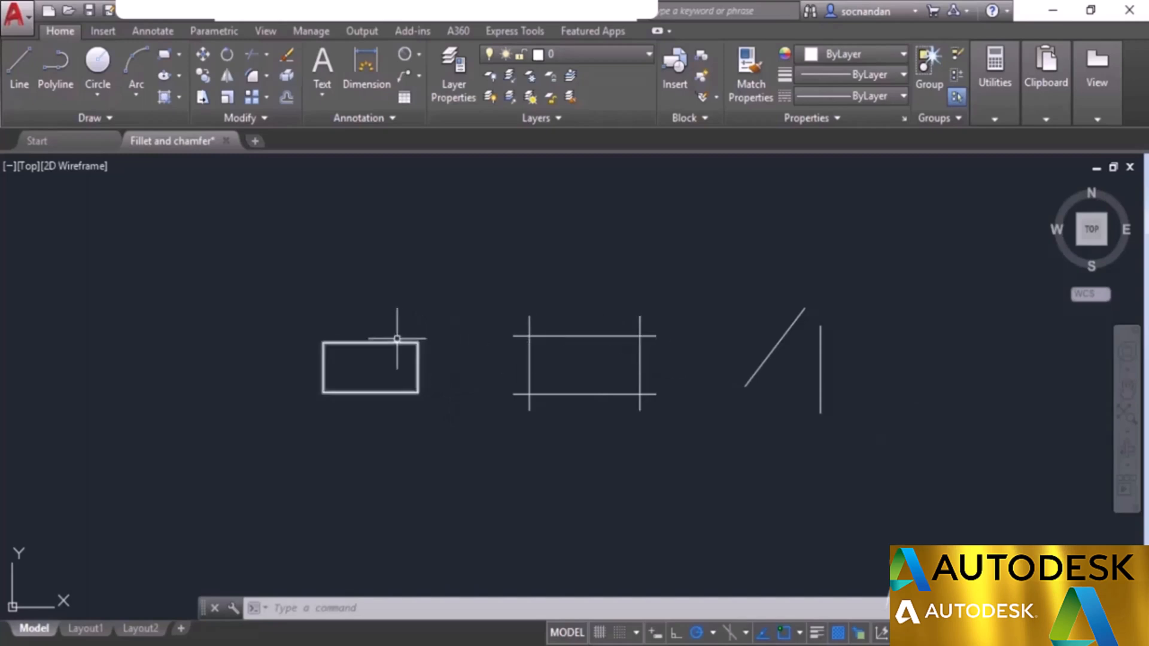
Step: Fillet the rectangle's upper-right corner with a radius of 1
scroll(397, 339, up, 2)
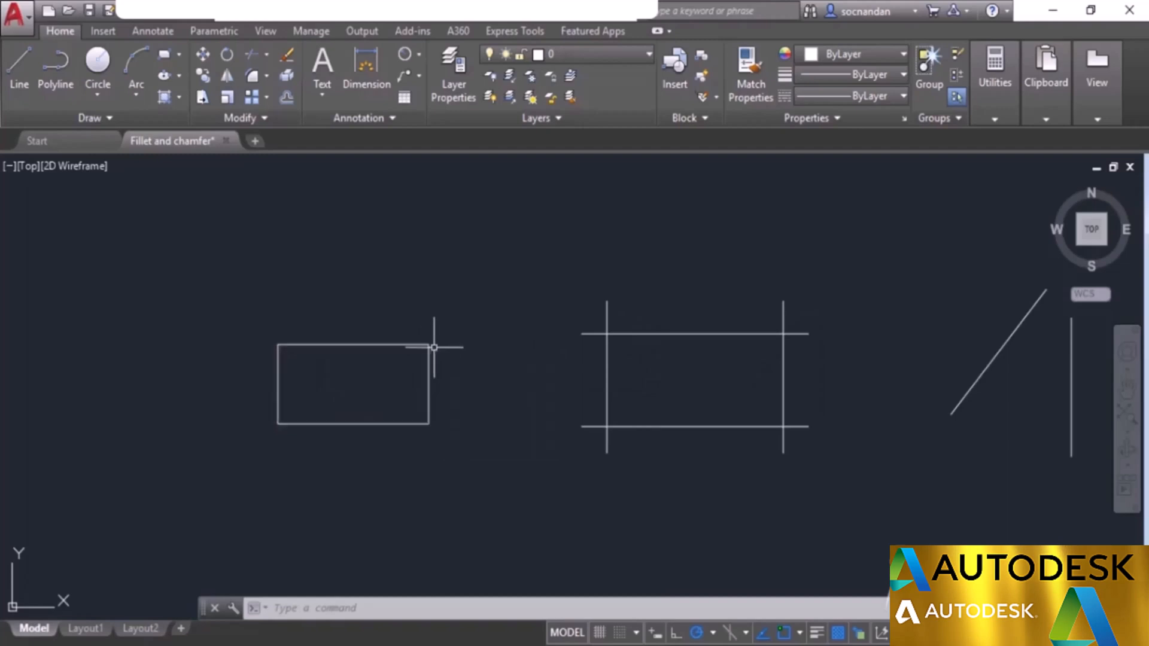
scroll(400, 368, up, 2)
mouse_move(371, 375)
middle_down()
mouse_move(492, 406)
mouse_move(465, 390)
mouse_move(494, 385)
middle_up()
scroll(462, 392, up, 2)
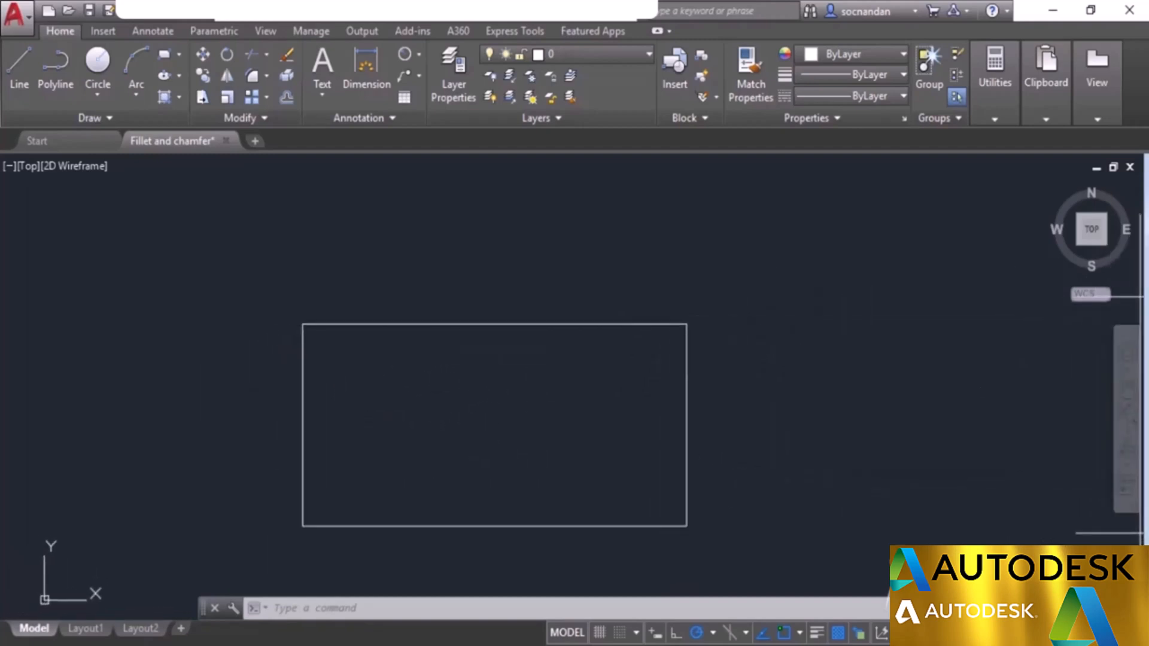
click(266, 77)
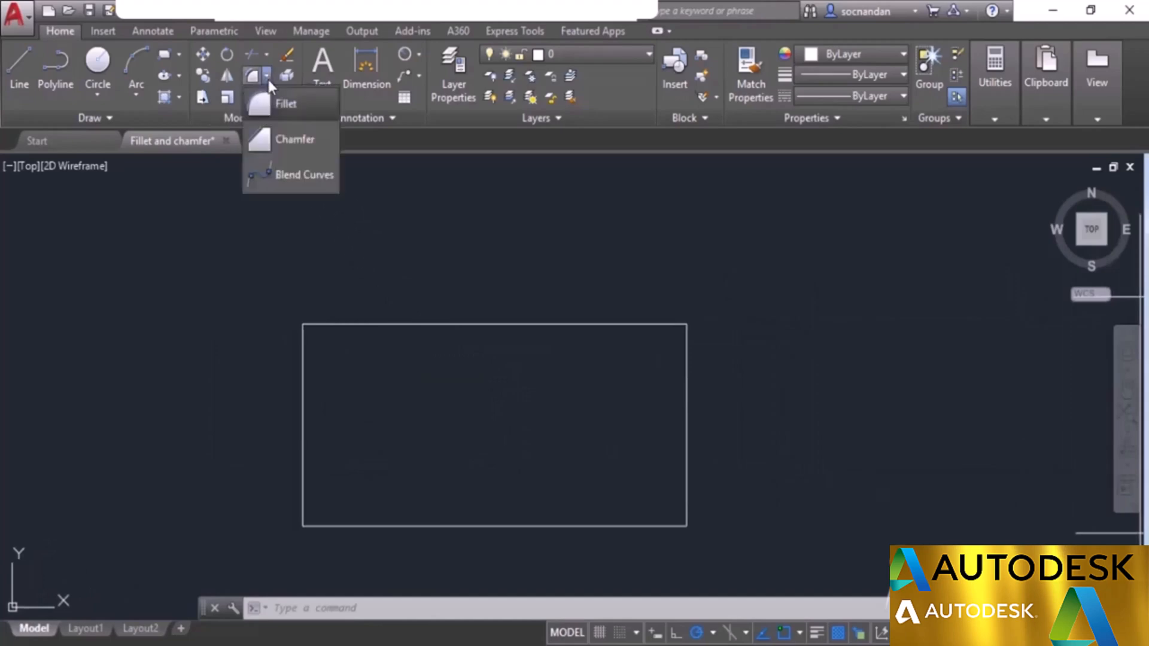
click(304, 103)
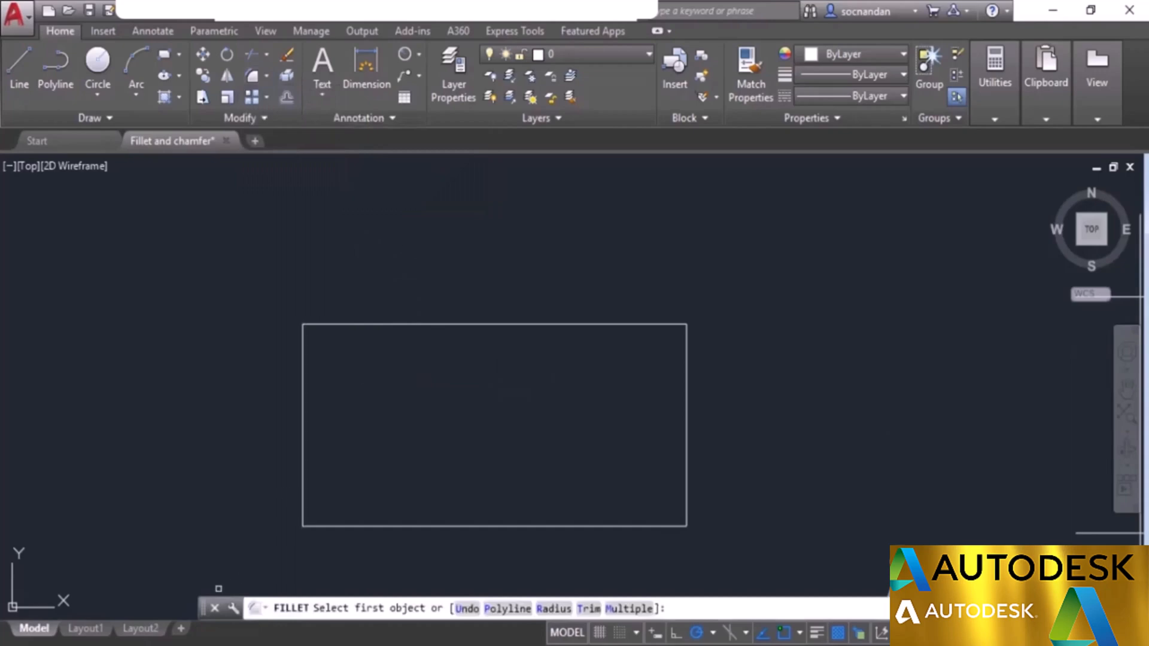
drag(212, 594, 214, 577)
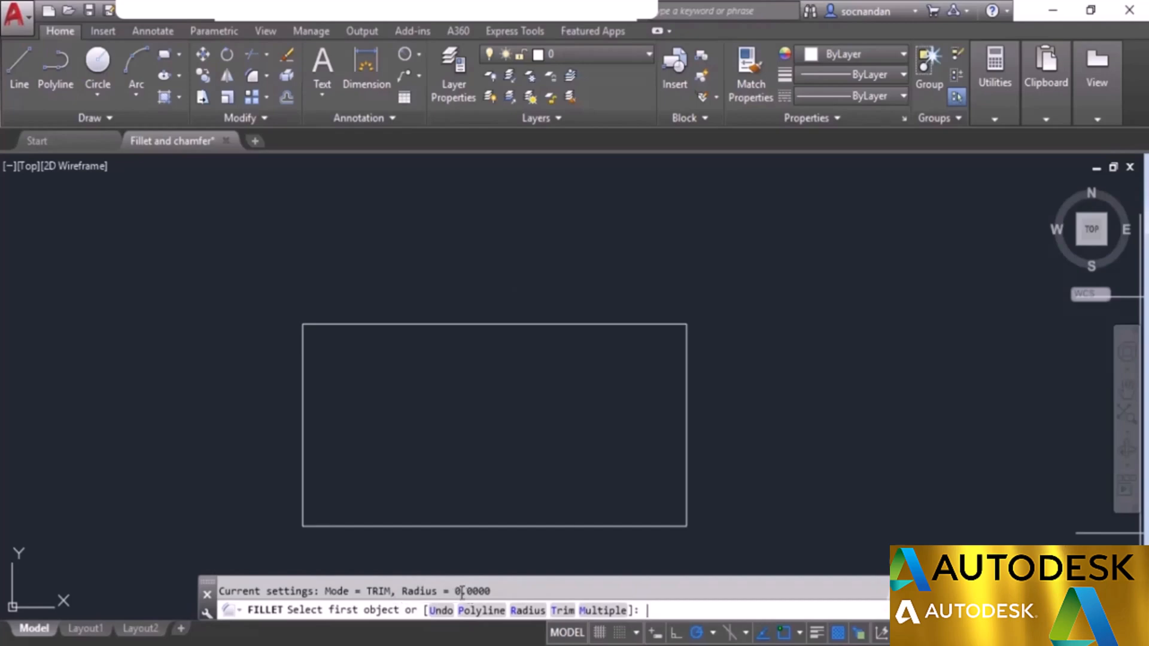
click(525, 613)
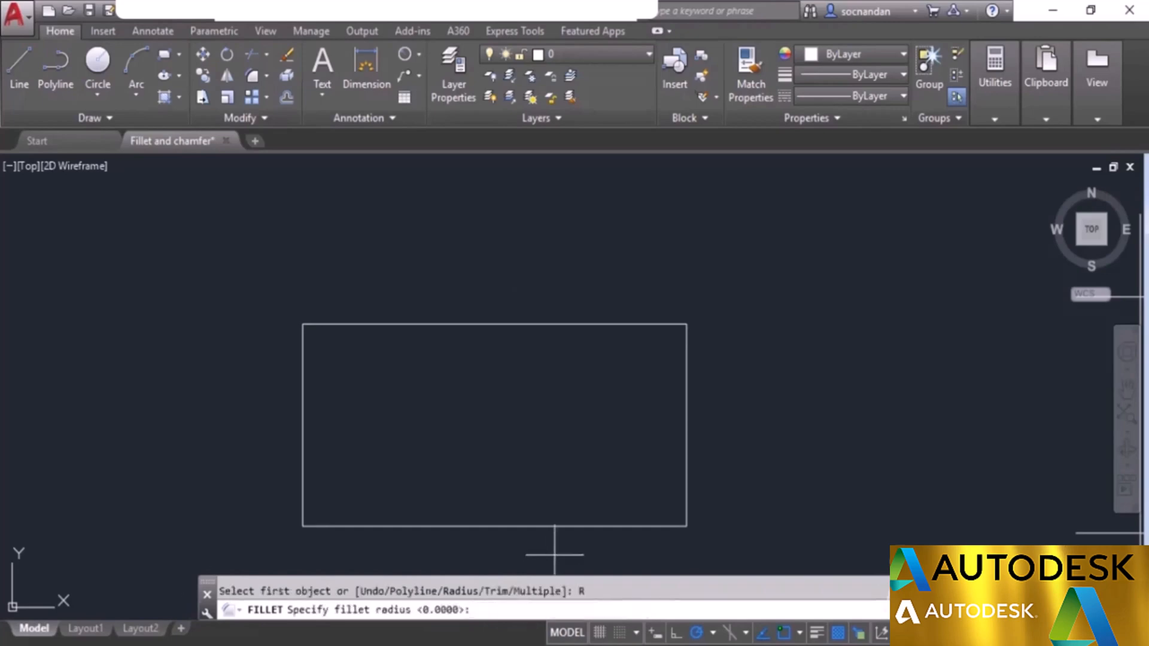
text(1)
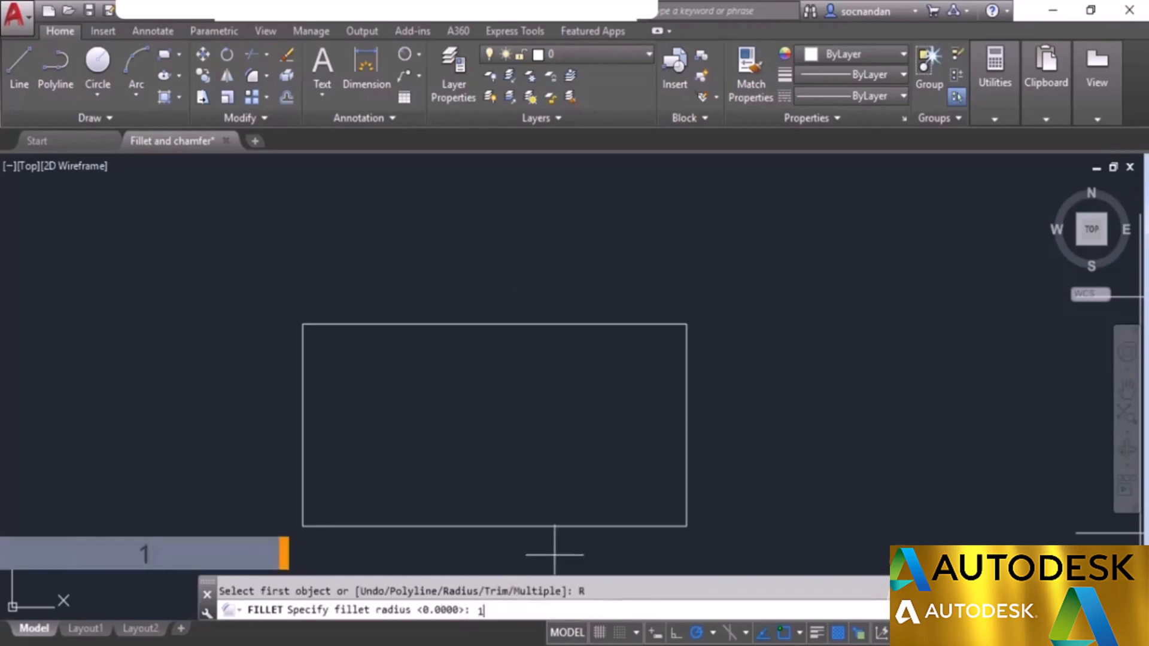
key(Return)
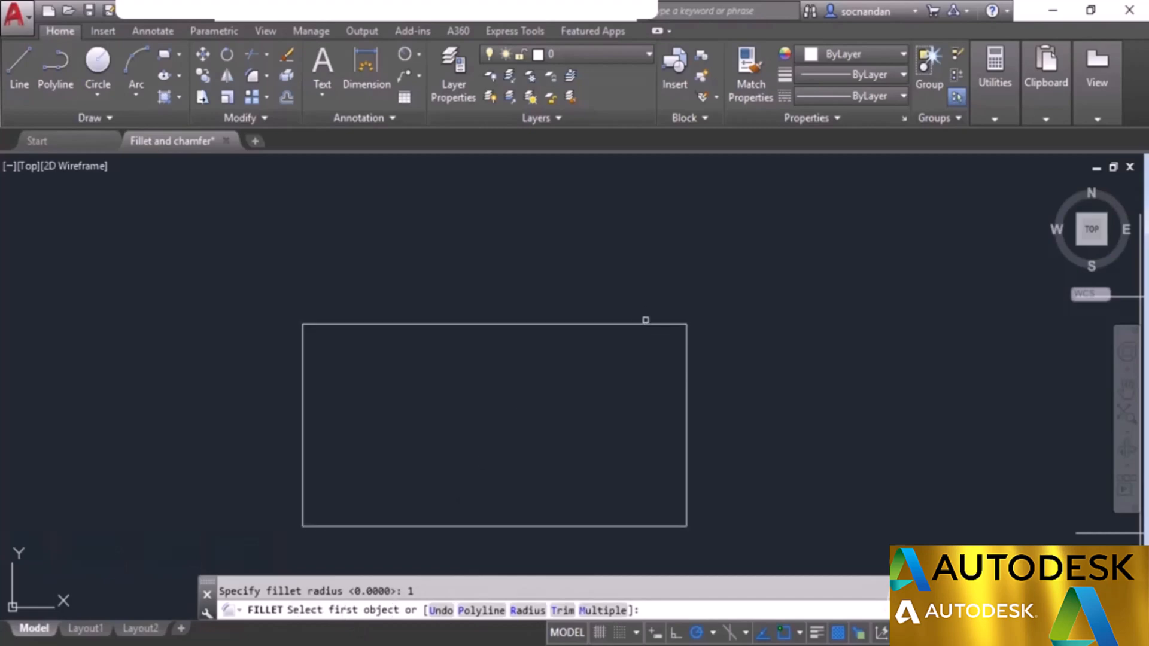
click(652, 324)
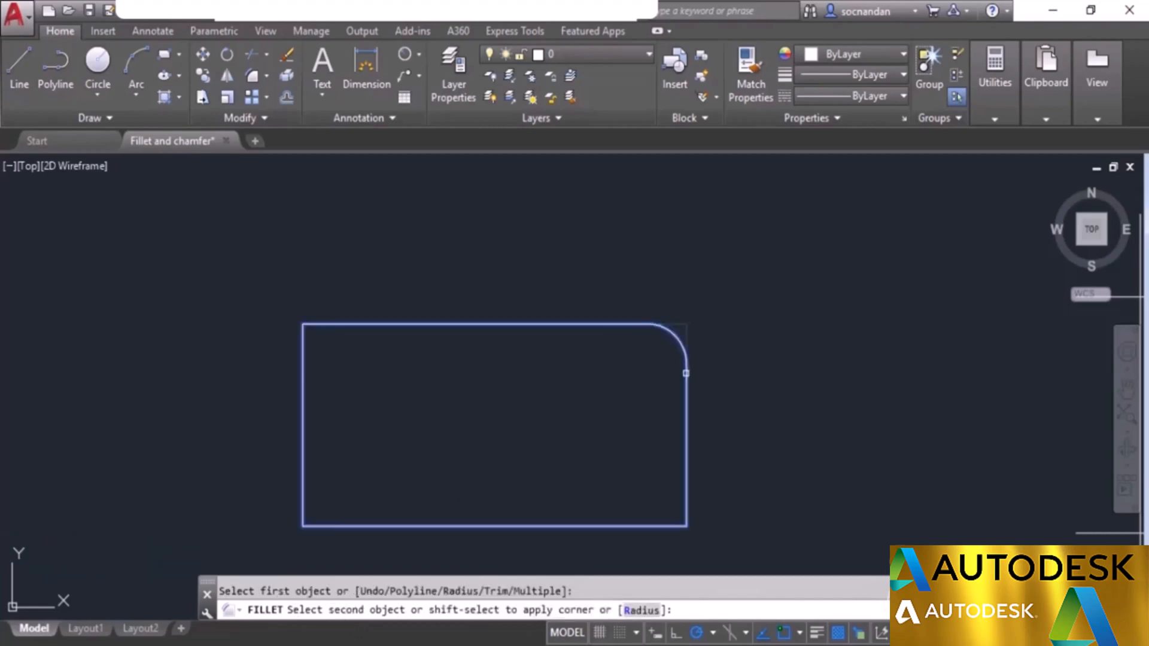
click(685, 394)
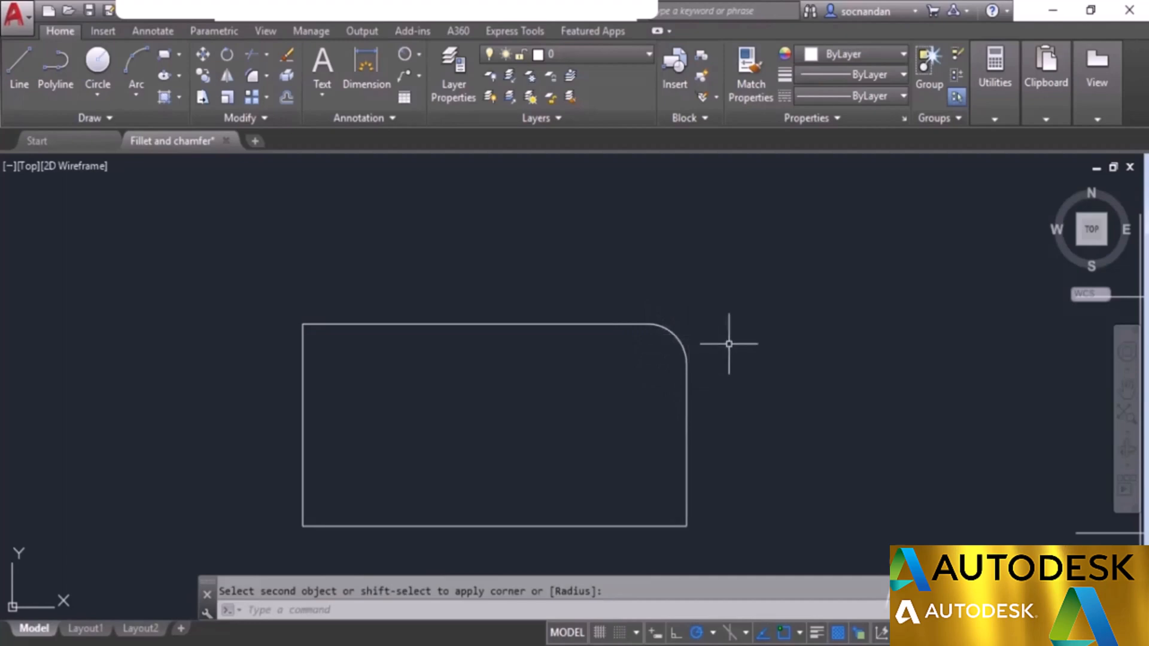
Step: Fillet the rectangle's lower-right corner with the same radius of 1, and undo both corner fillets
key(Return)
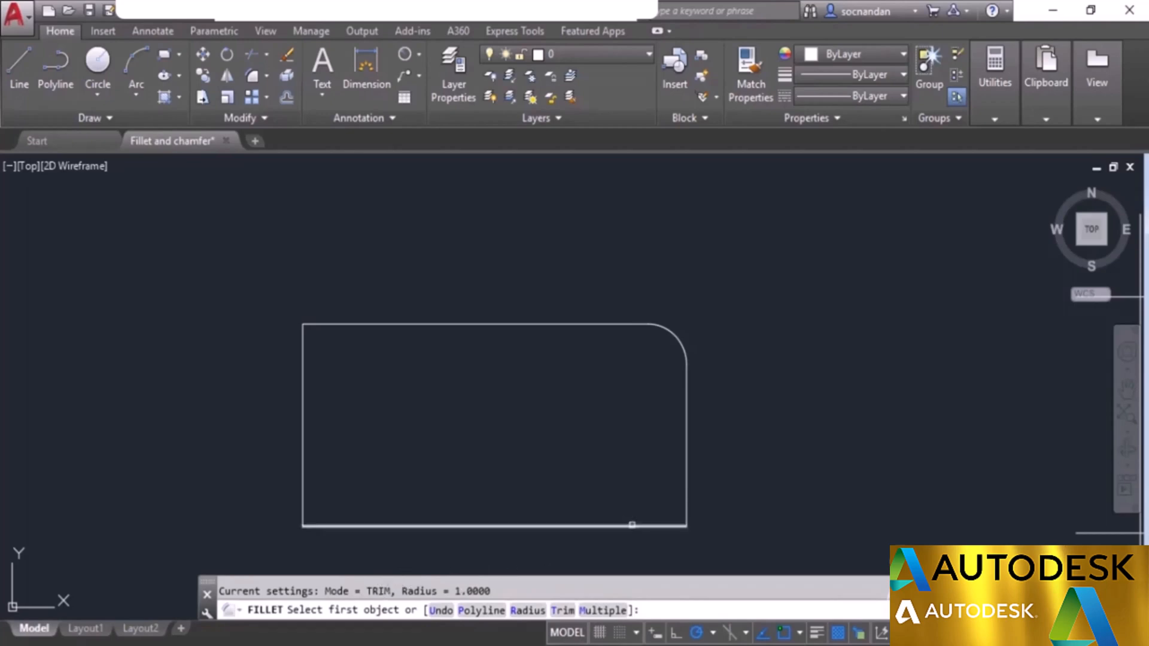
click(630, 525)
click(685, 479)
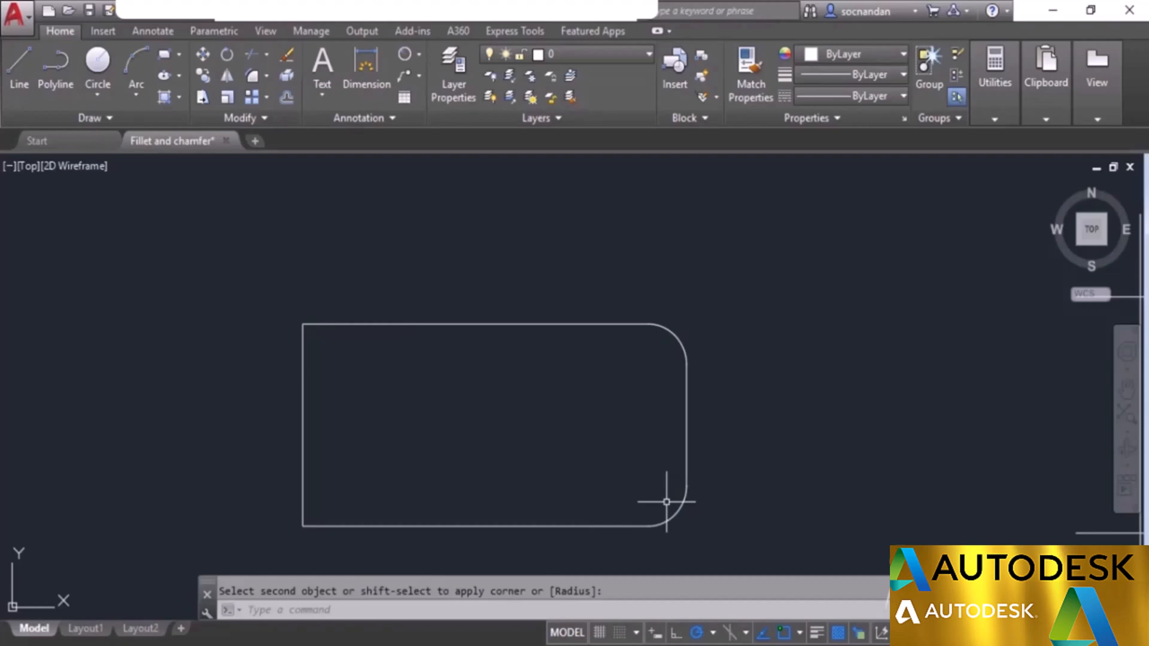
key(Escape)
key(ctrl+z)
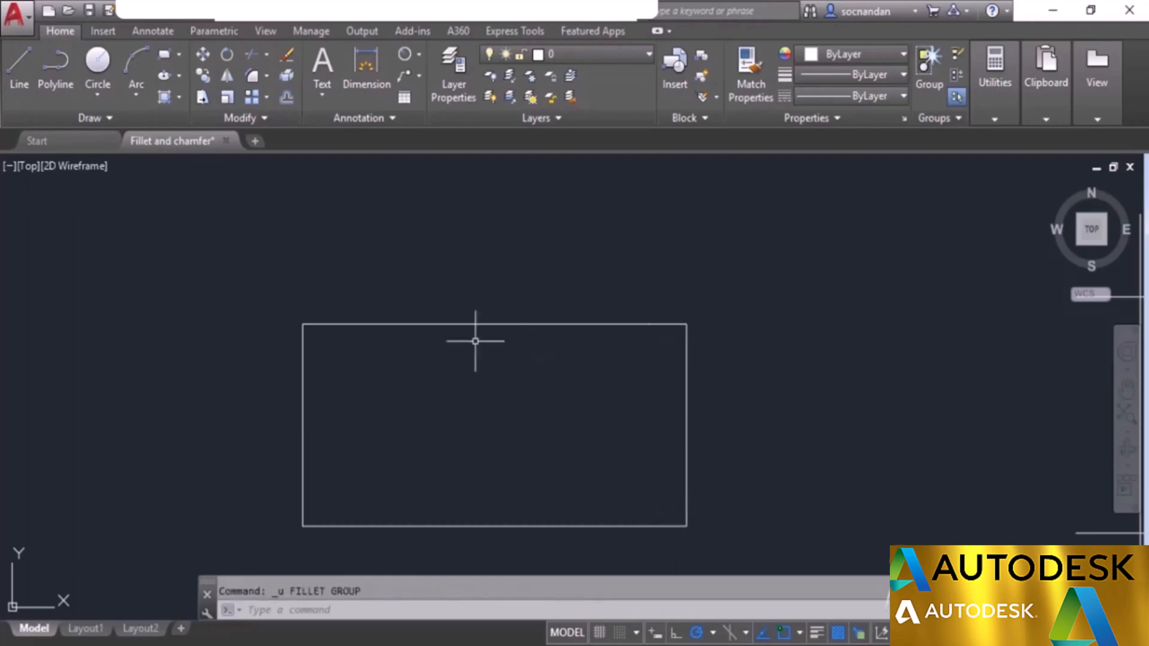
Step: Run Fillet with radius 1 and the Multiple option, and round the rectangle's upper-right corner
click(253, 76)
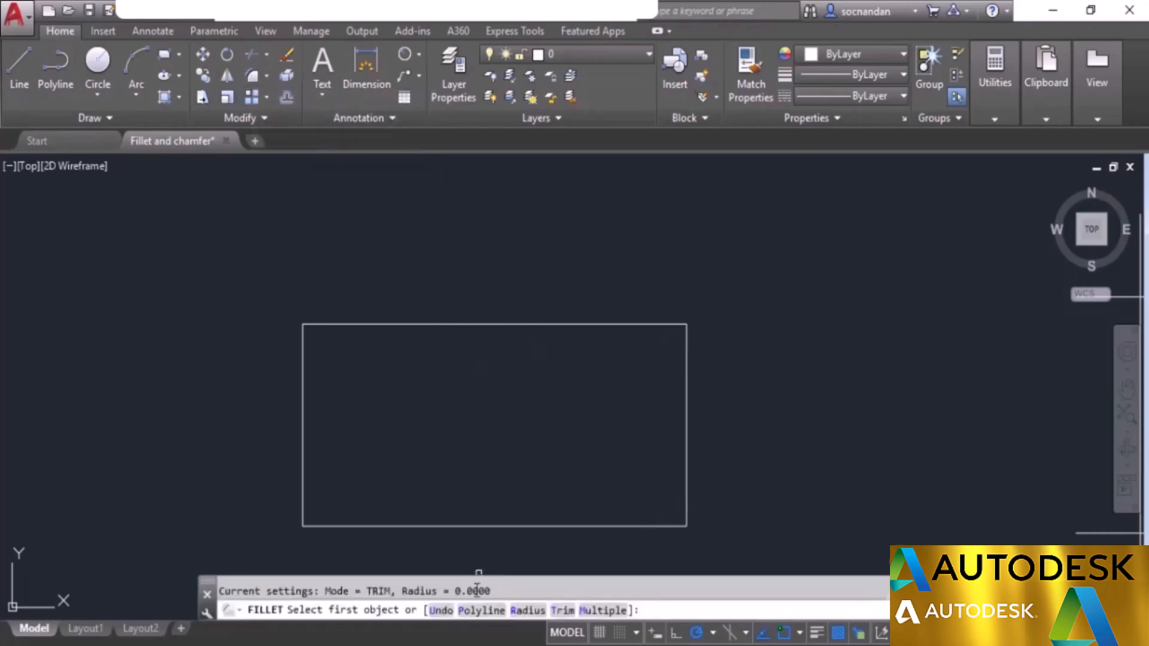
click(527, 611)
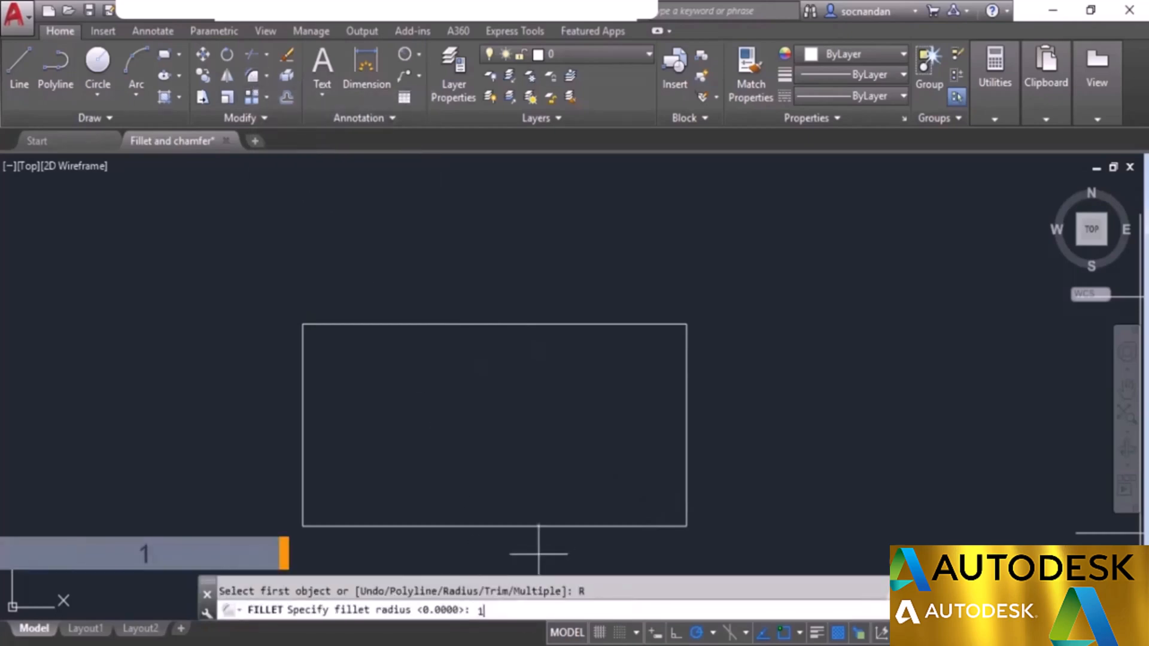
text(1)
key(Return)
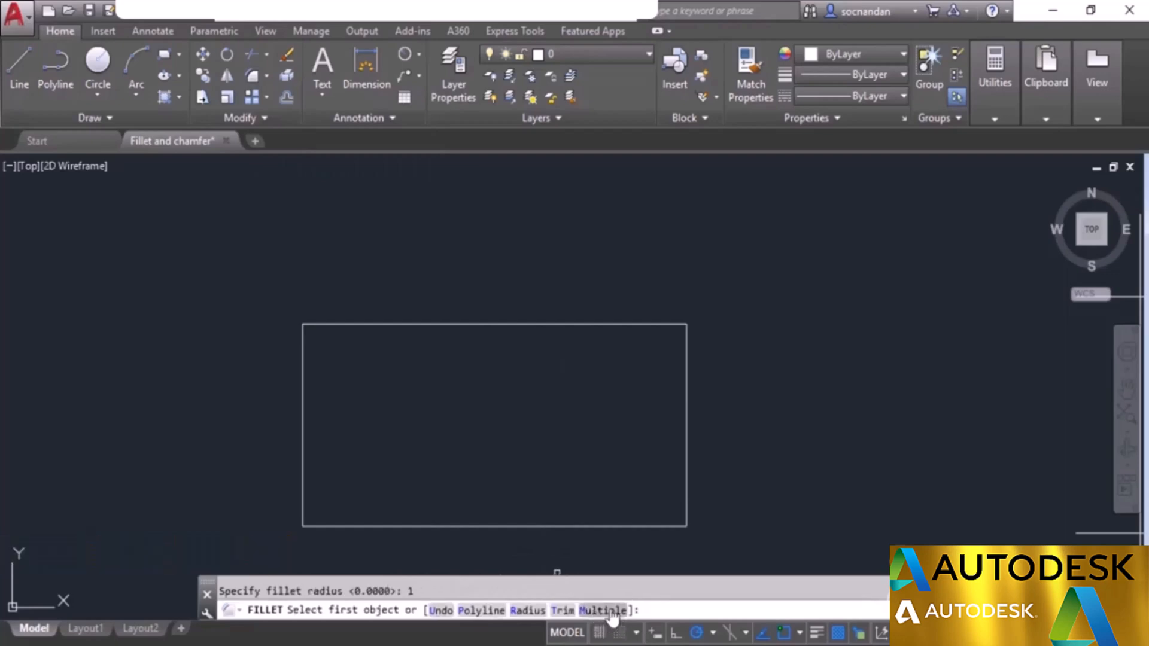
click(601, 611)
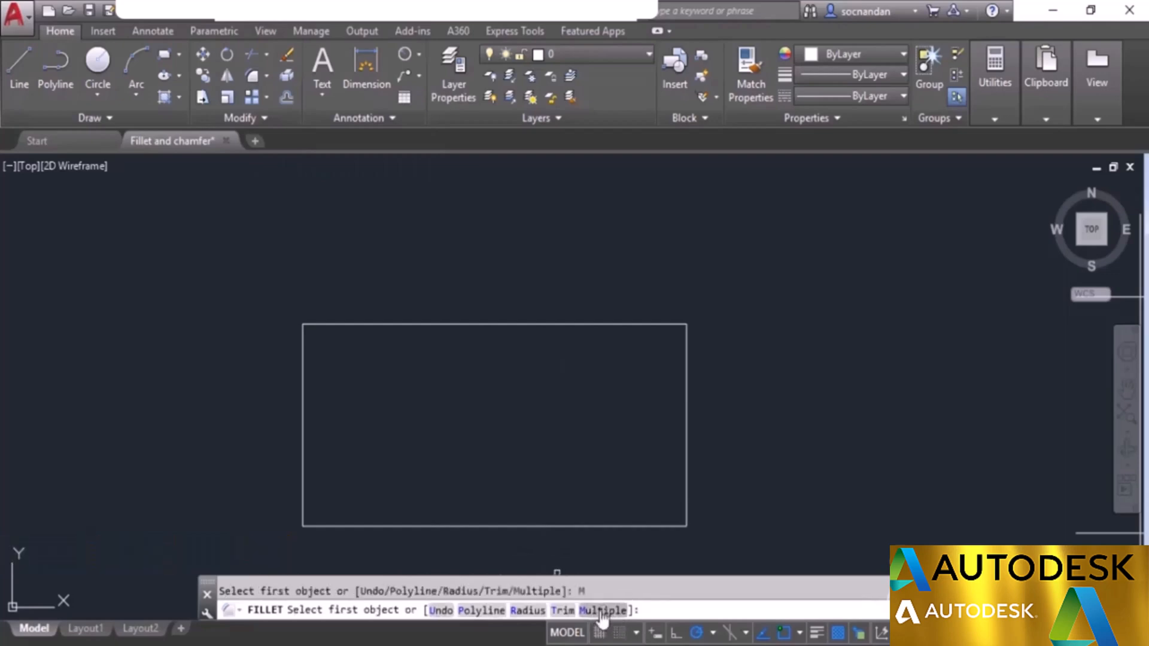
click(653, 325)
click(687, 368)
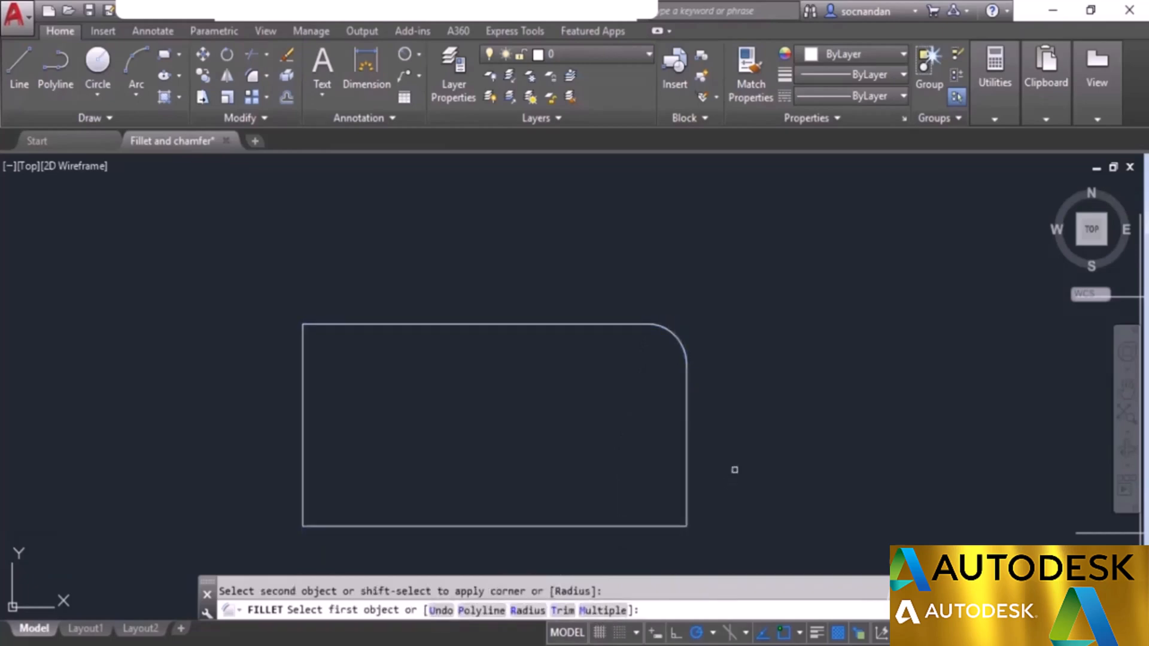
Step: Round the rectangle's lower-right, lower-left and upper-left corners within the same multiple fillet, and end the command
click(686, 462)
click(656, 528)
click(303, 489)
click(334, 526)
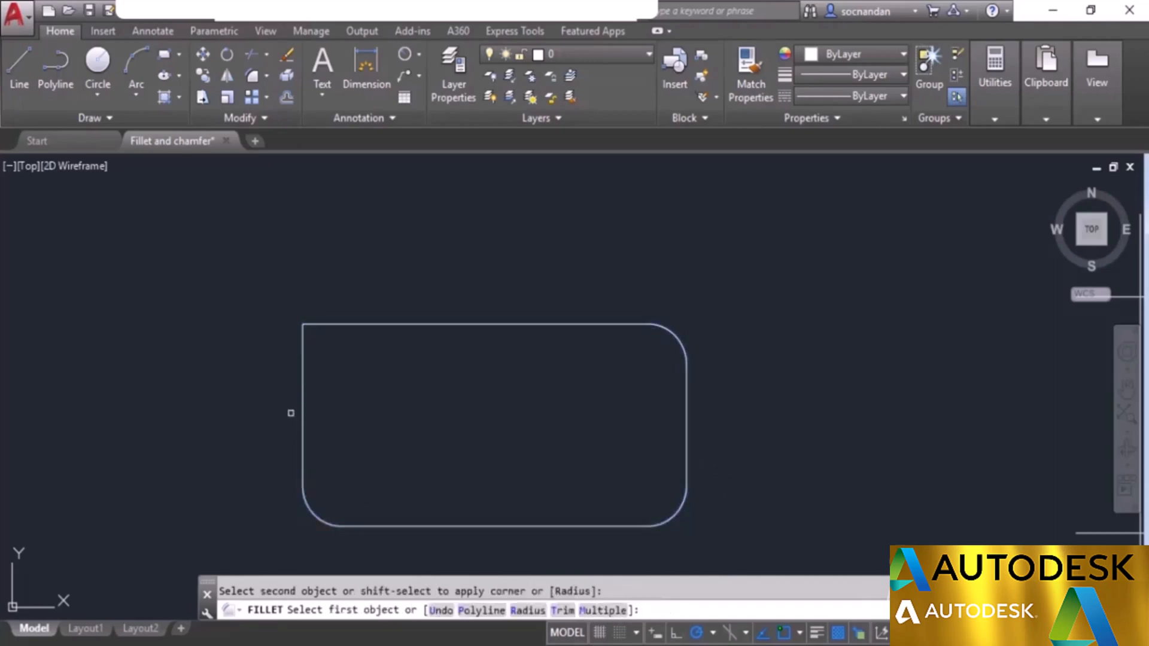
click(300, 387)
click(363, 324)
key(Escape)
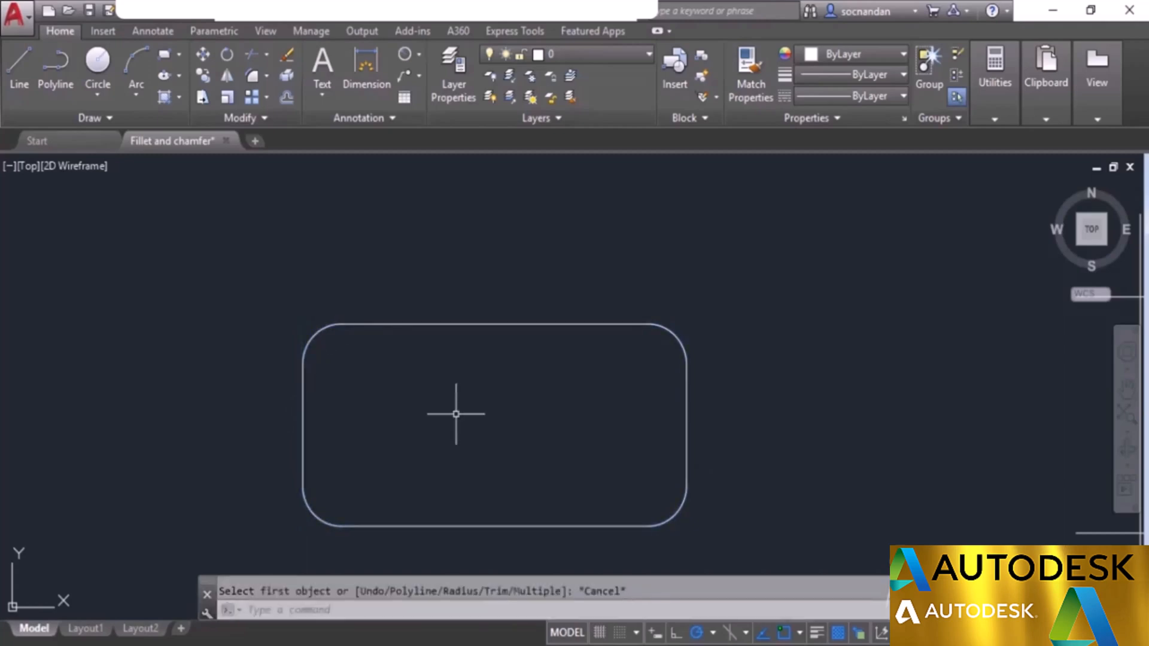
Step: Undo the four corner fillets and select the rectangle to check whether it is a single polyline
key(ctrl+z)
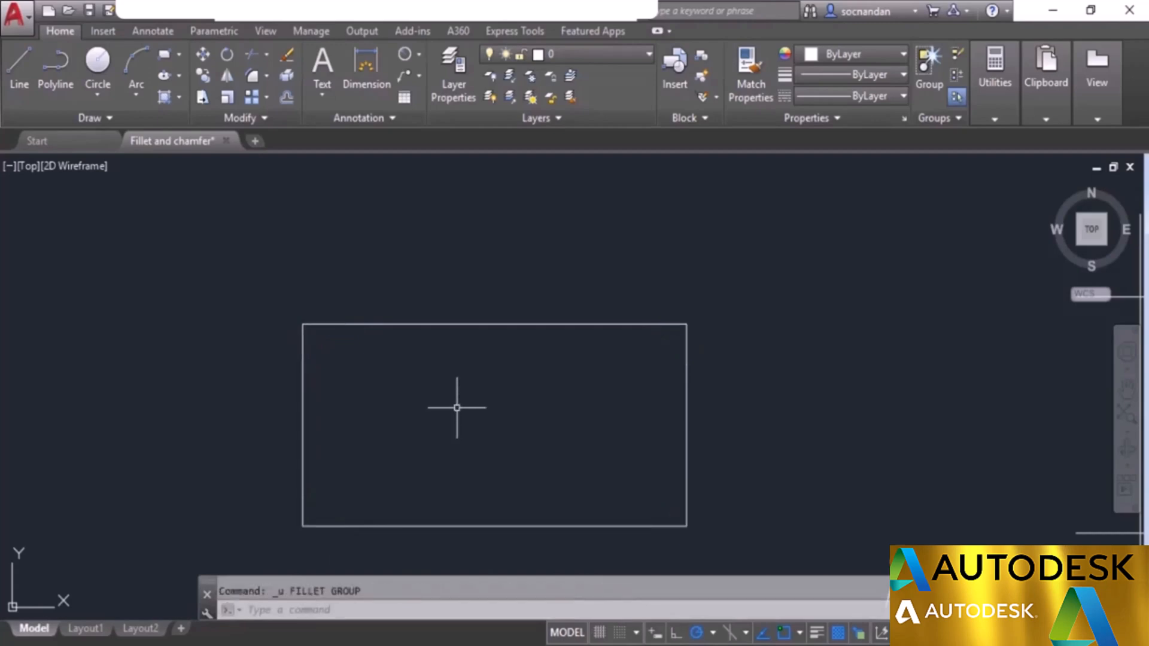
click(458, 322)
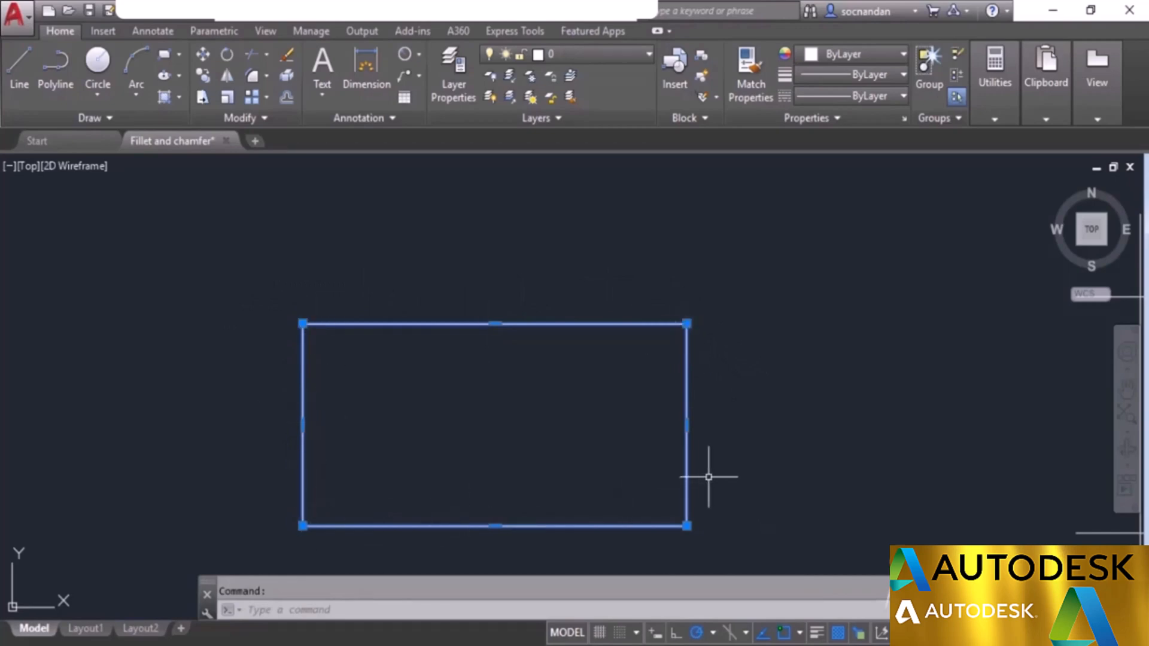
key(Escape)
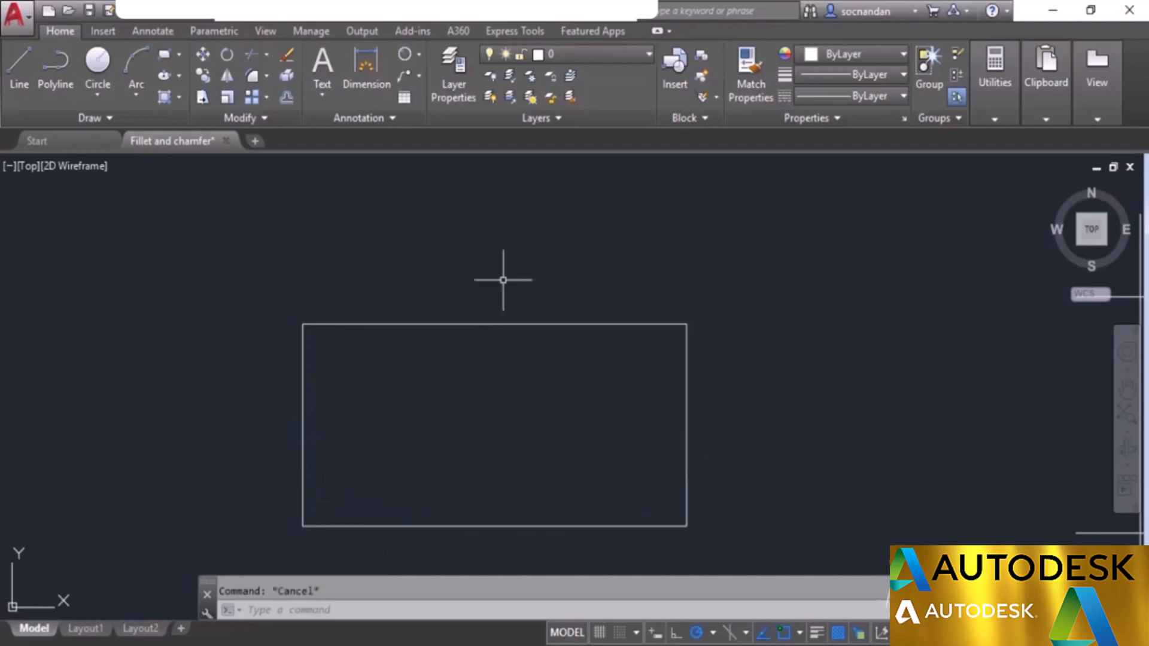
Step: Fillet all four rectangle corners at once using radius 1 and the Polyline option, and undo the result
click(253, 76)
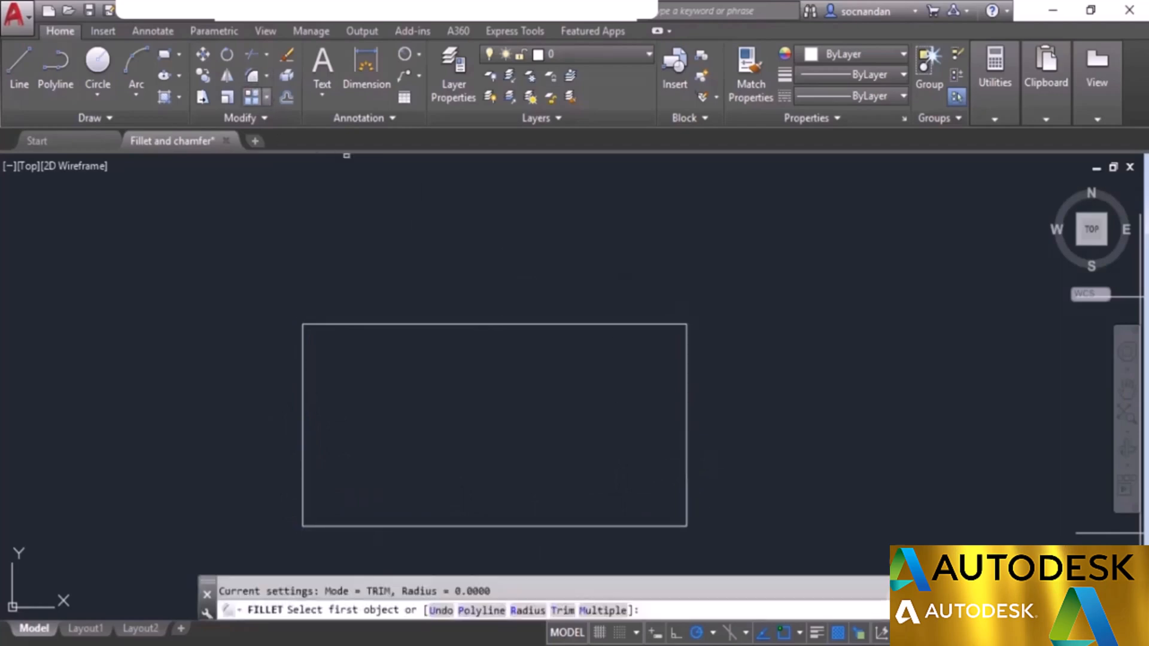
click(535, 616)
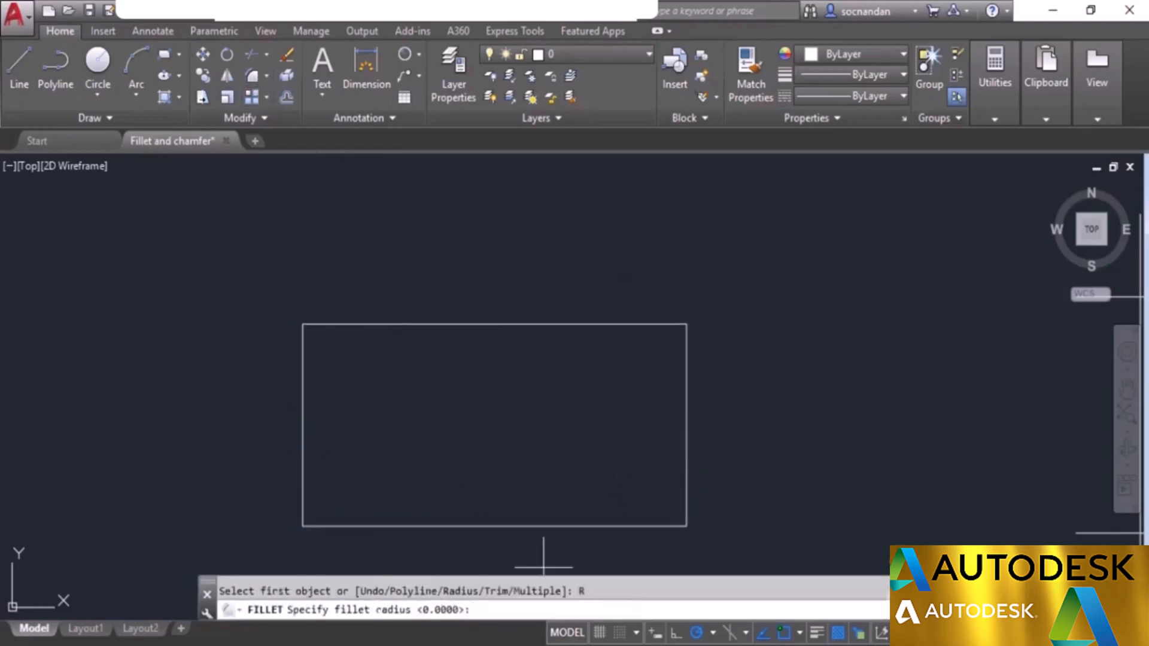
text(1)
key(Return)
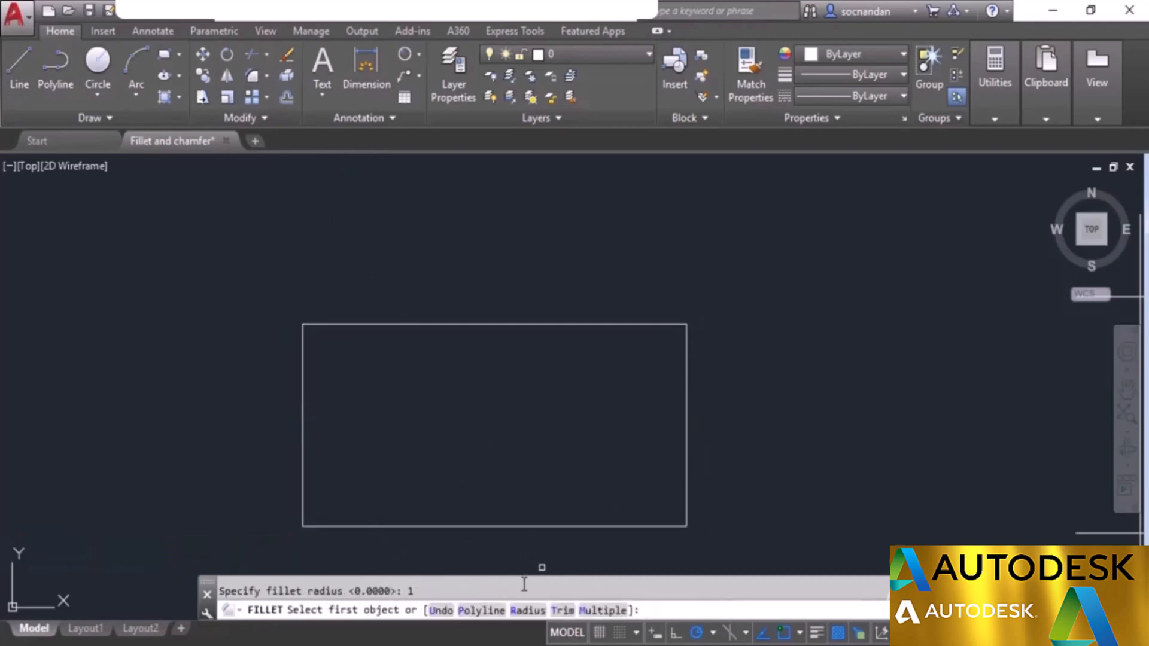
click(480, 611)
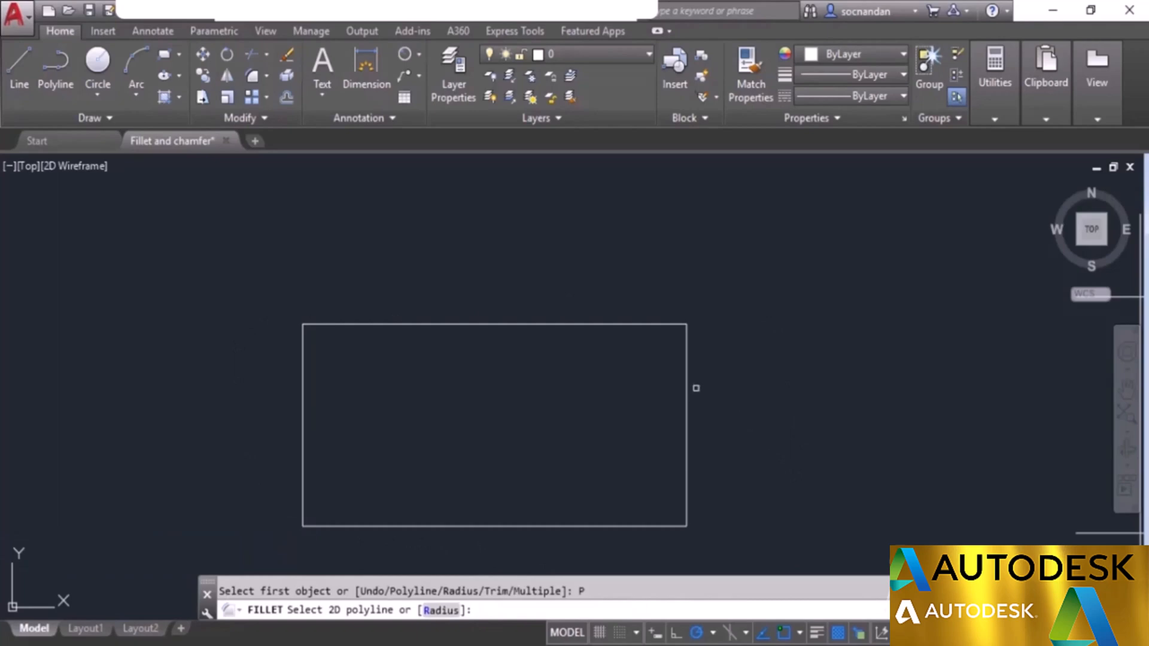
click(685, 383)
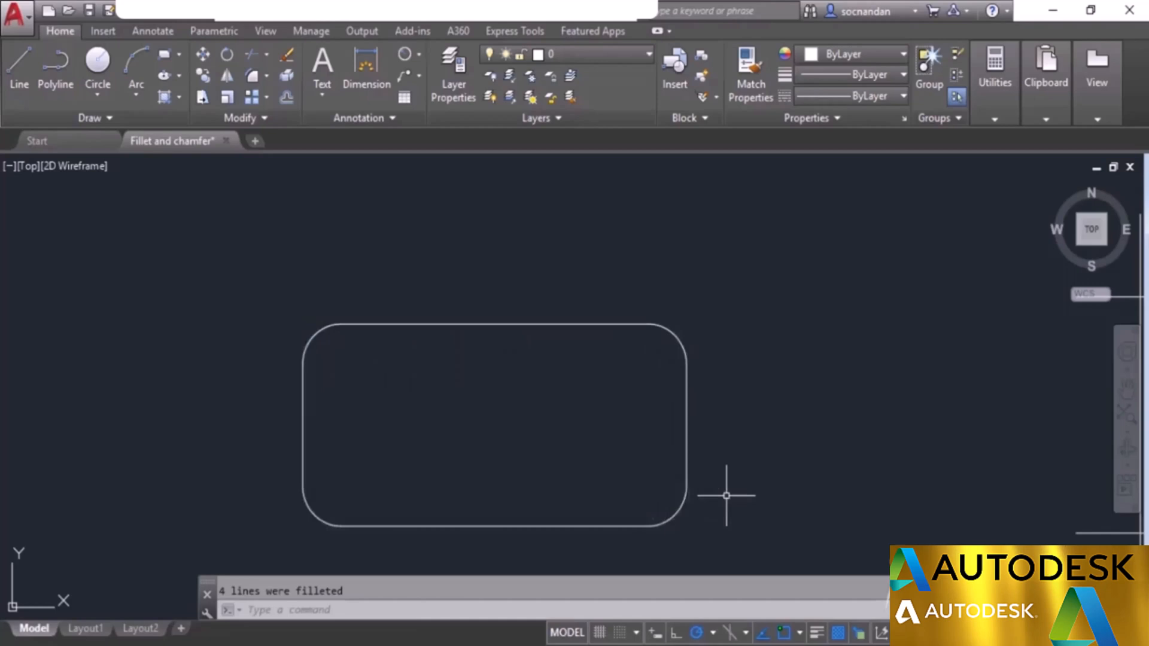
key(ctrl+z)
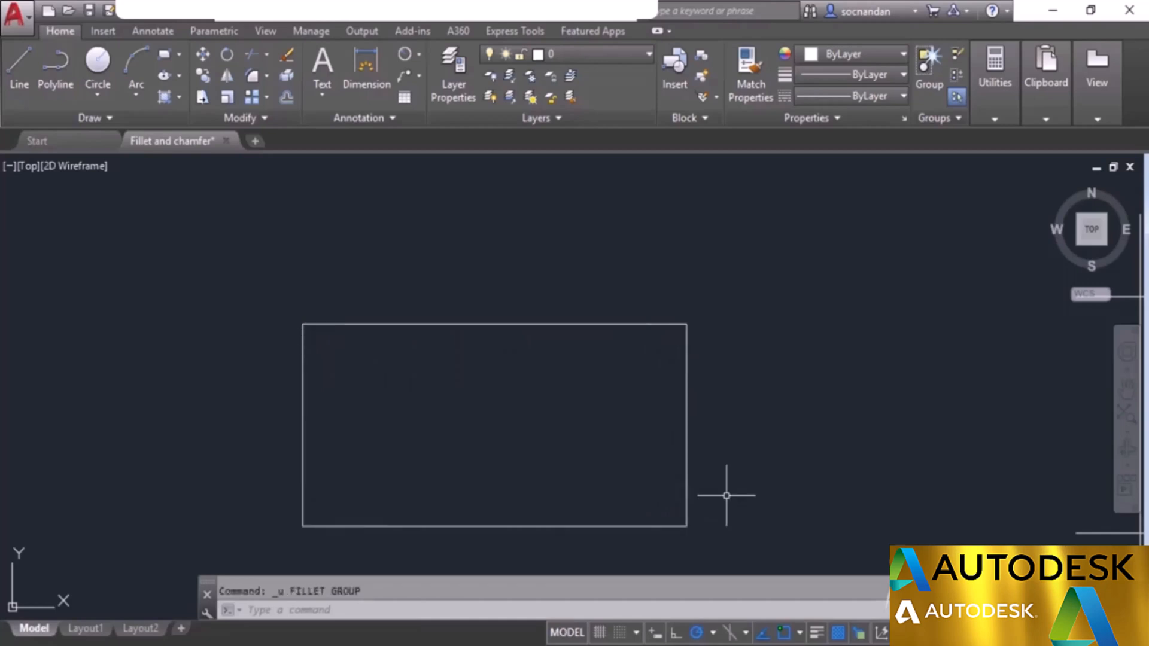
Step: Fillet the upper-left crossing of the four intersecting lines with radius 1, keeping the inner portions of the lines
scroll(726, 496, down, 3)
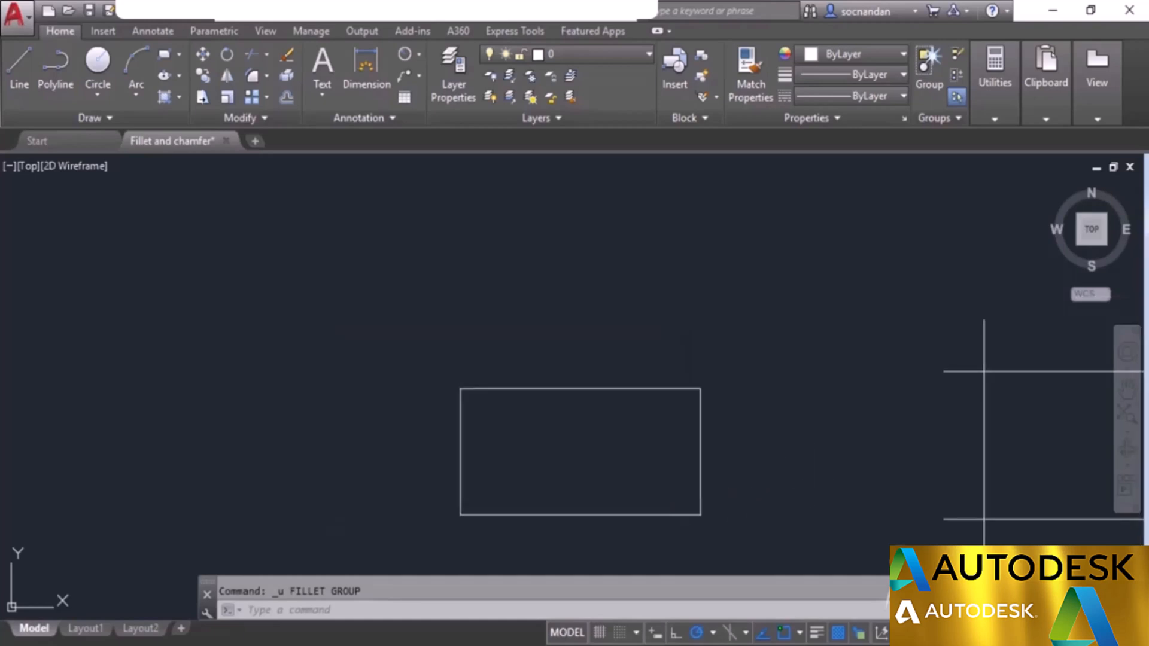
mouse_move(806, 475)
middle_down()
mouse_move(674, 436)
mouse_move(374, 429)
middle_up()
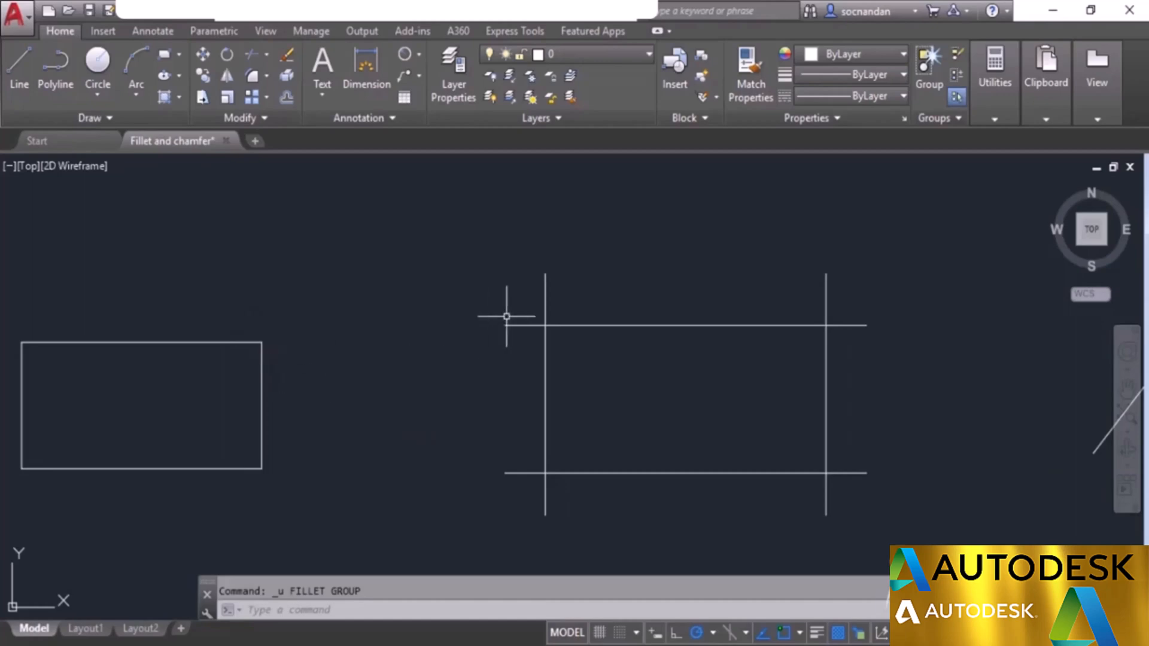
click(253, 75)
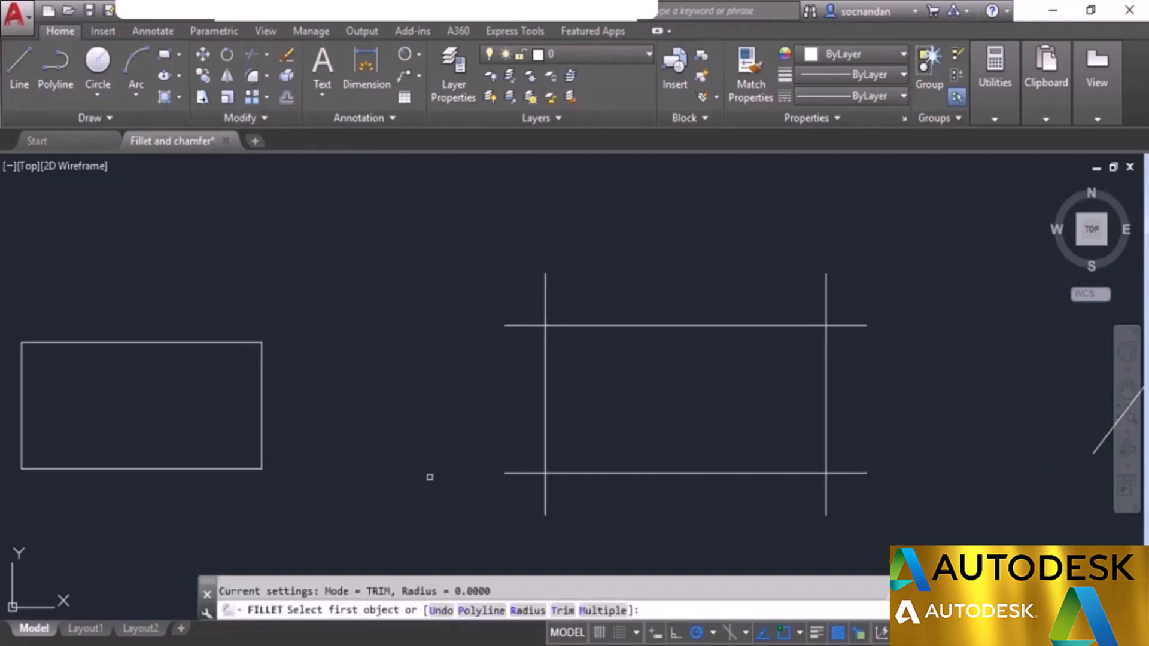
click(527, 610)
text(1)
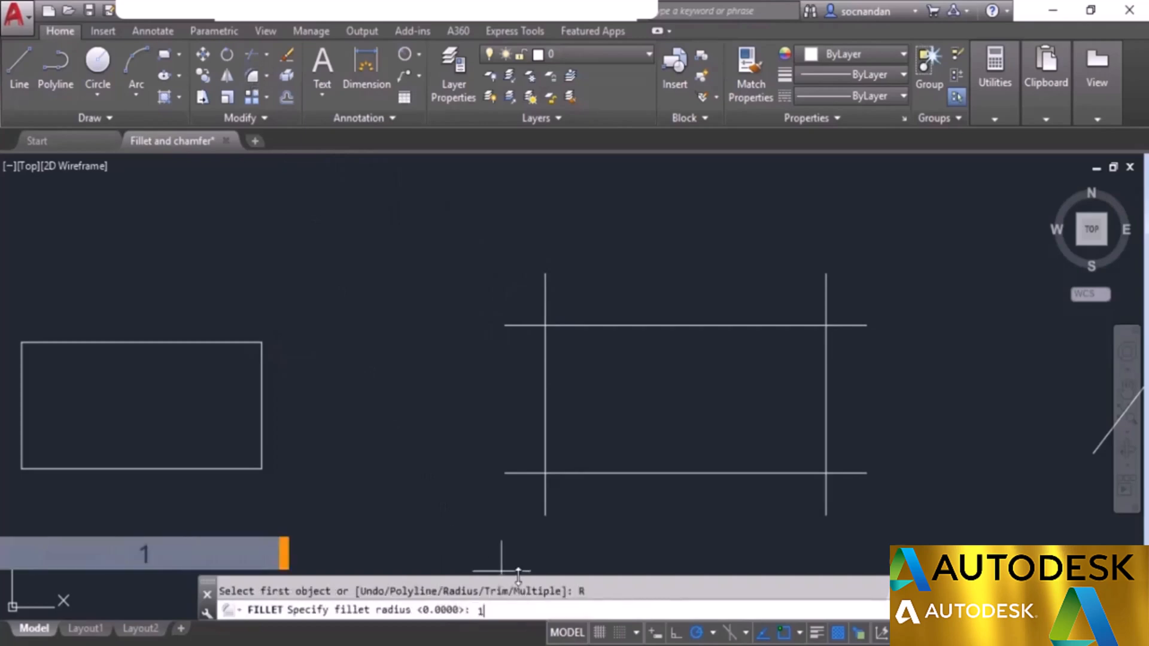
key(Return)
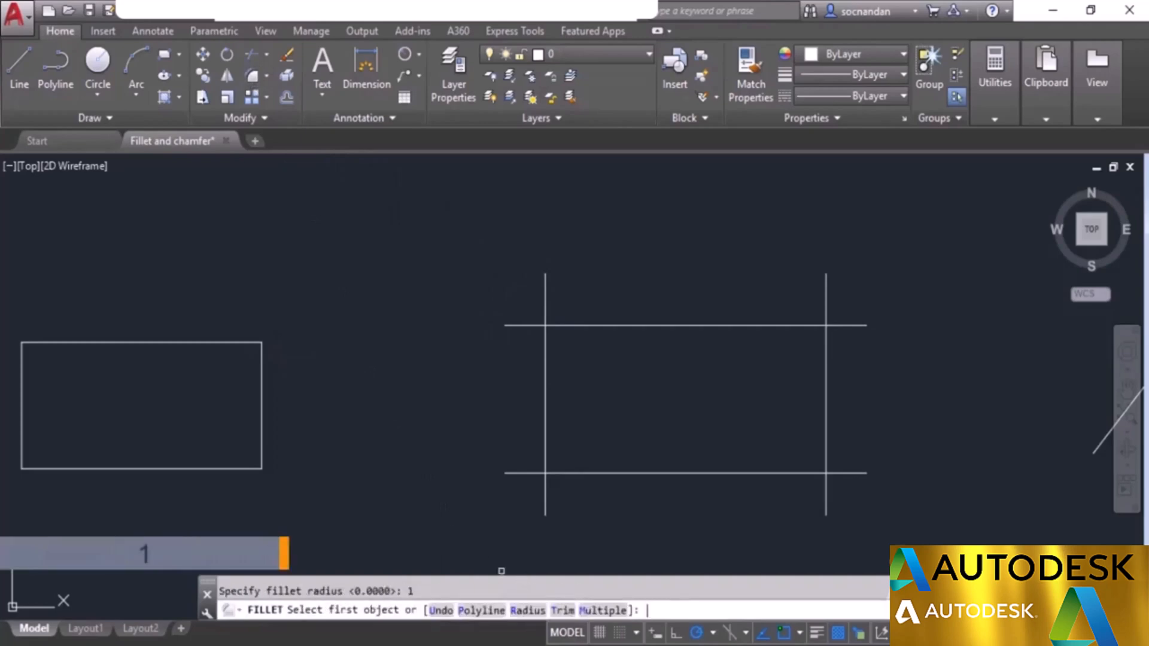
click(545, 380)
click(574, 328)
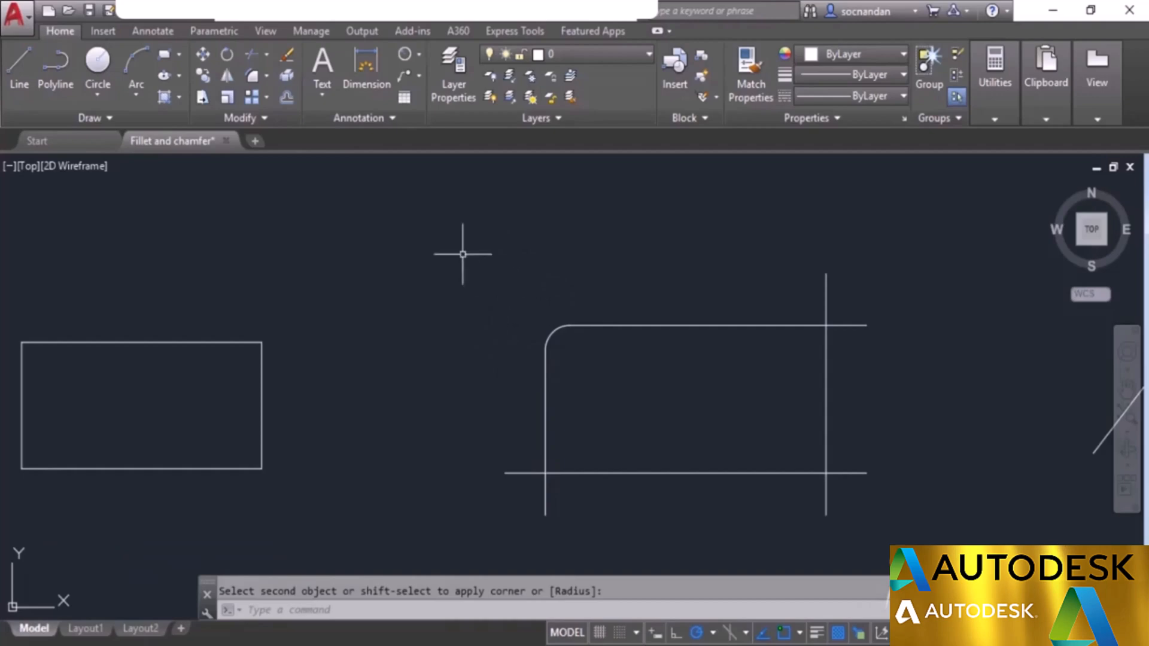
Step: Fillet the lower-right crossing of the four intersecting lines with radius 1, using the No trim mode
click(254, 76)
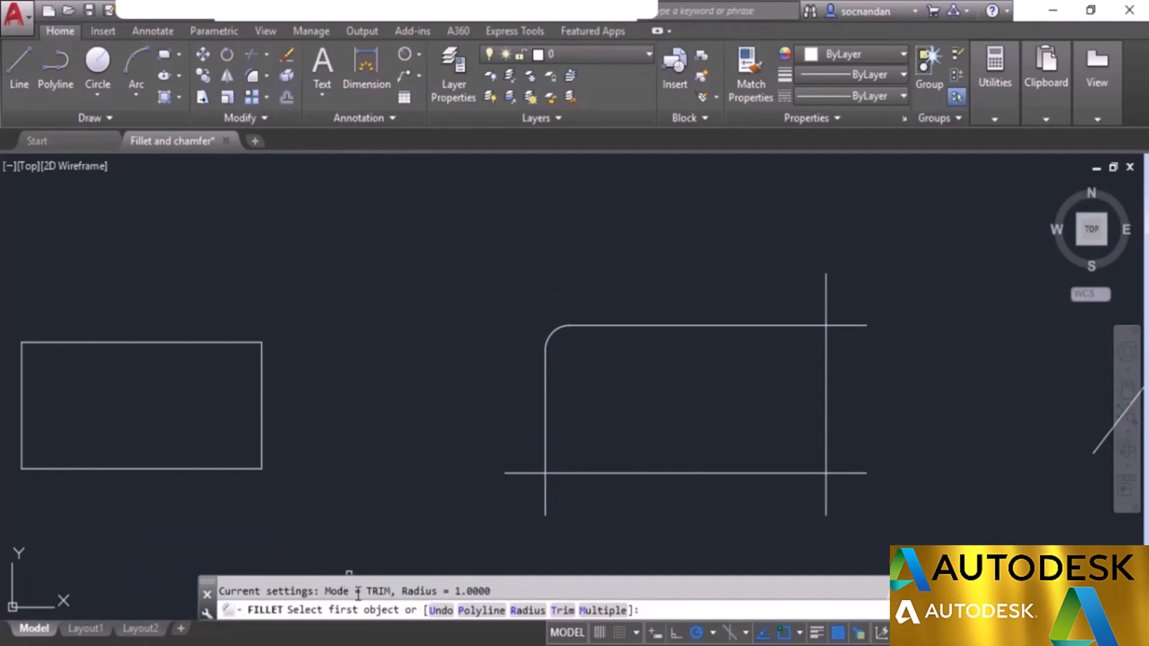
click(561, 612)
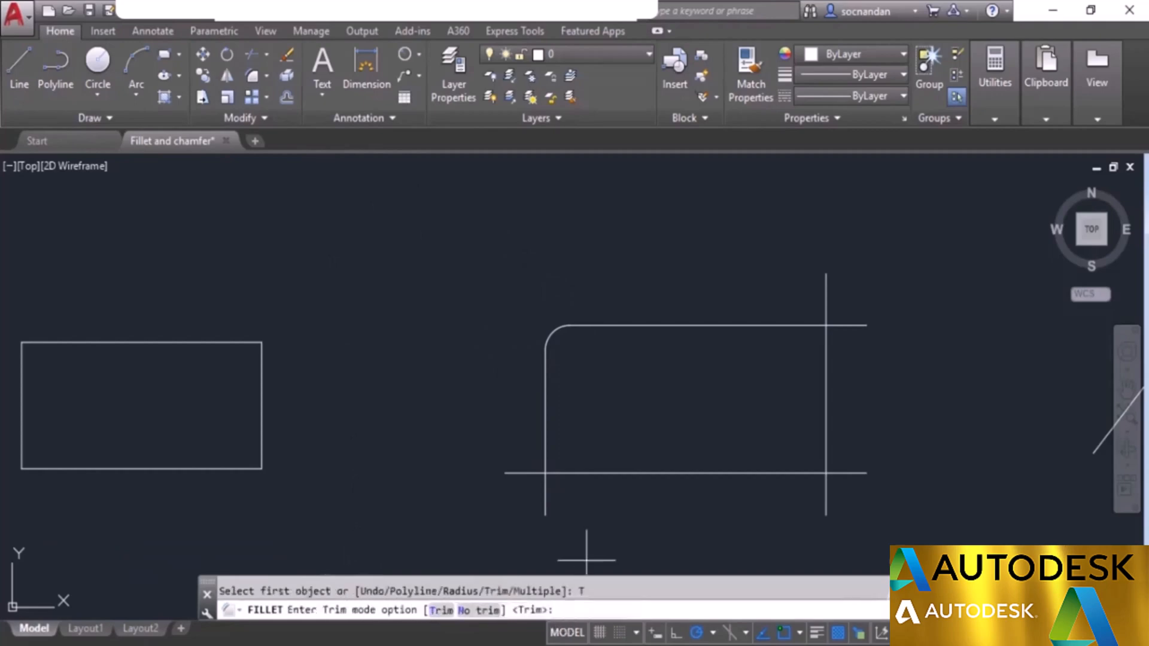
click(479, 613)
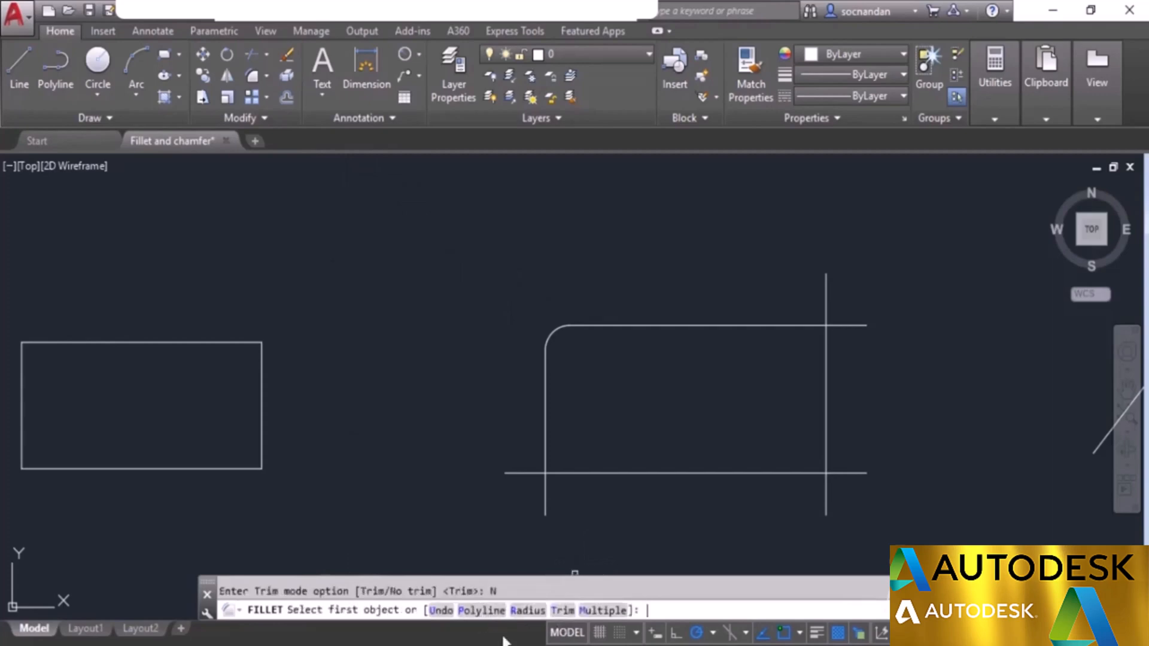
click(791, 473)
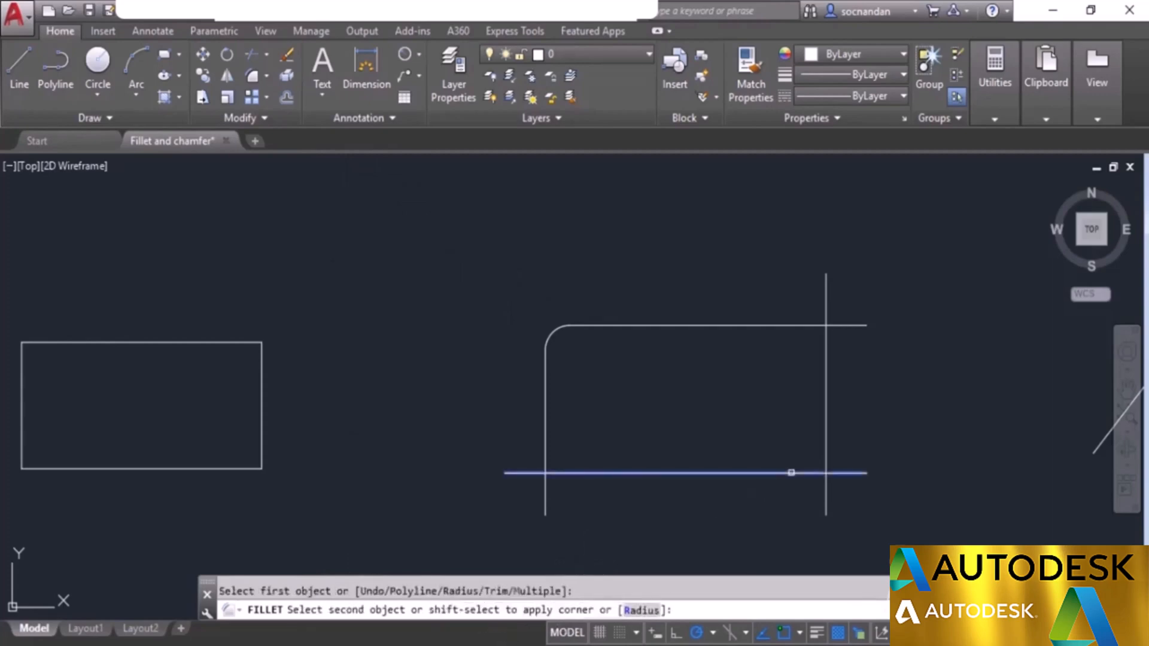
click(826, 422)
scroll(860, 522, up, 3)
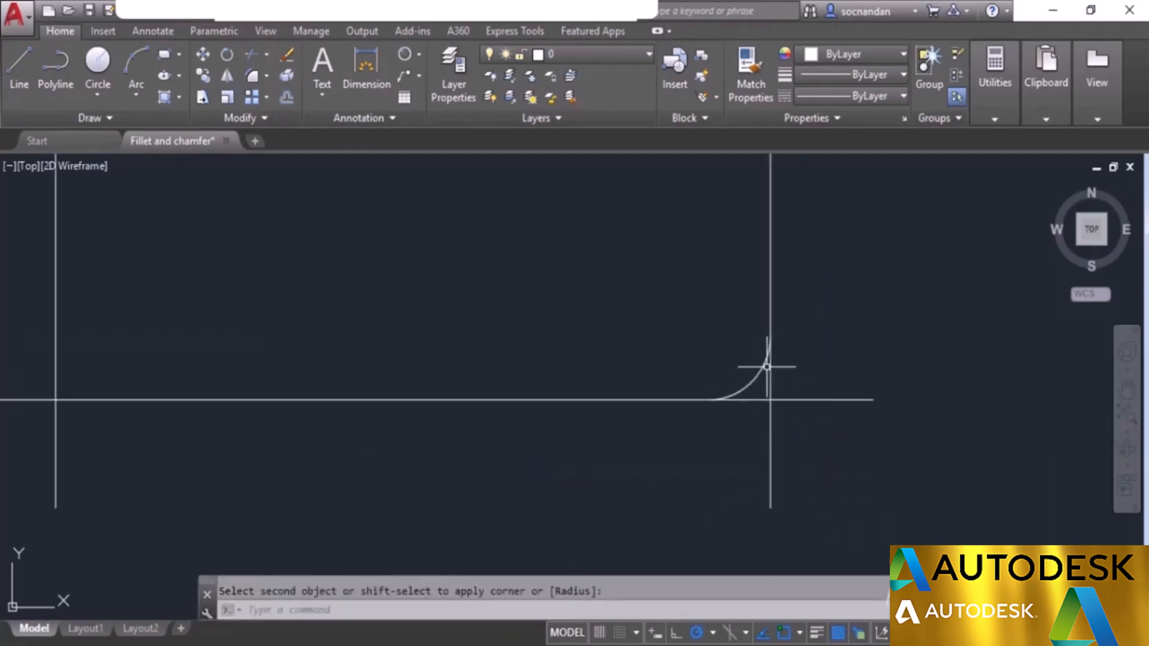
scroll(847, 407, down, 1)
scroll(847, 409, down, 2)
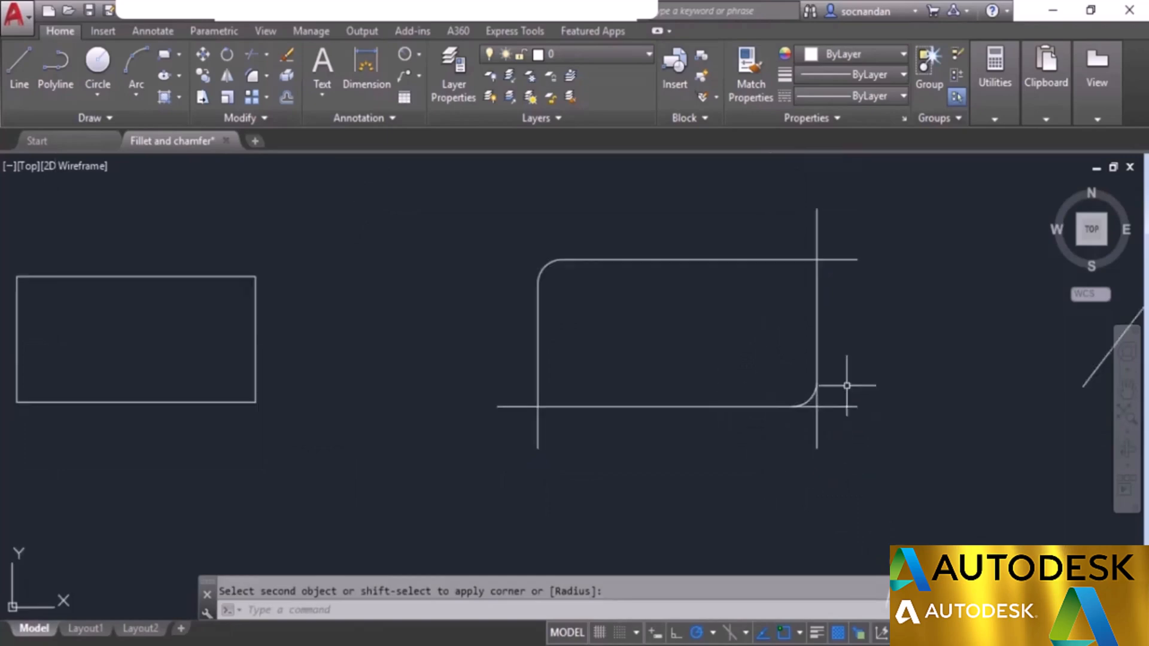
middle_drag(846, 390, 811, 419)
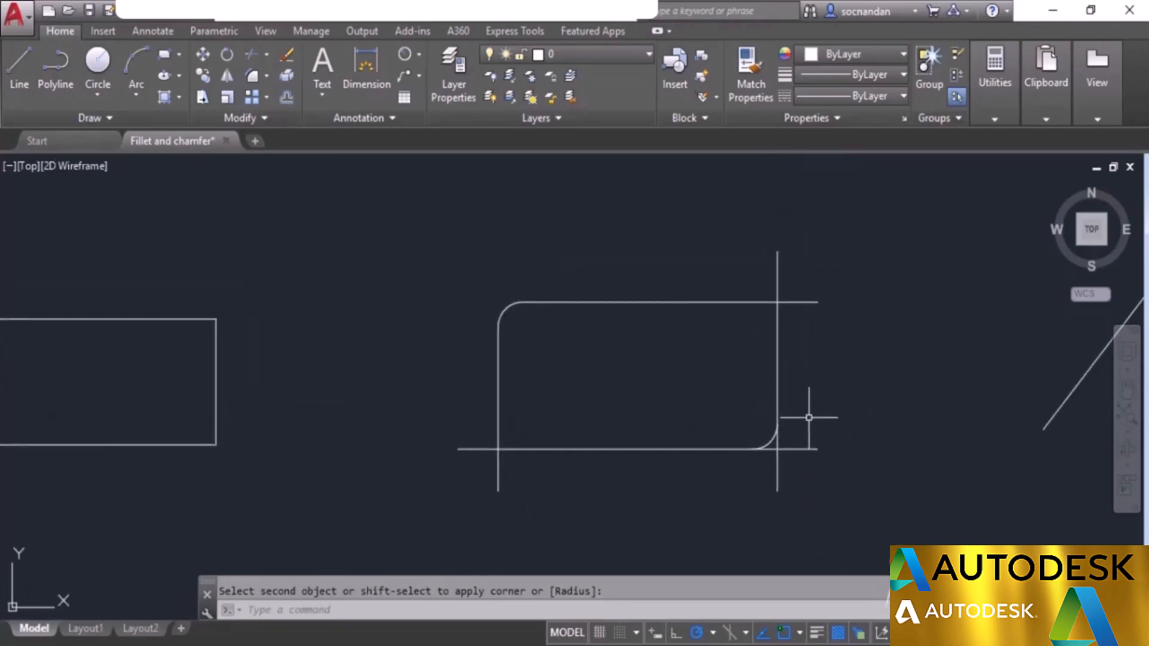
Step: Fillet the upper-right crossing of the intersecting lines with radius 1, keeping the No trim mode
click(252, 77)
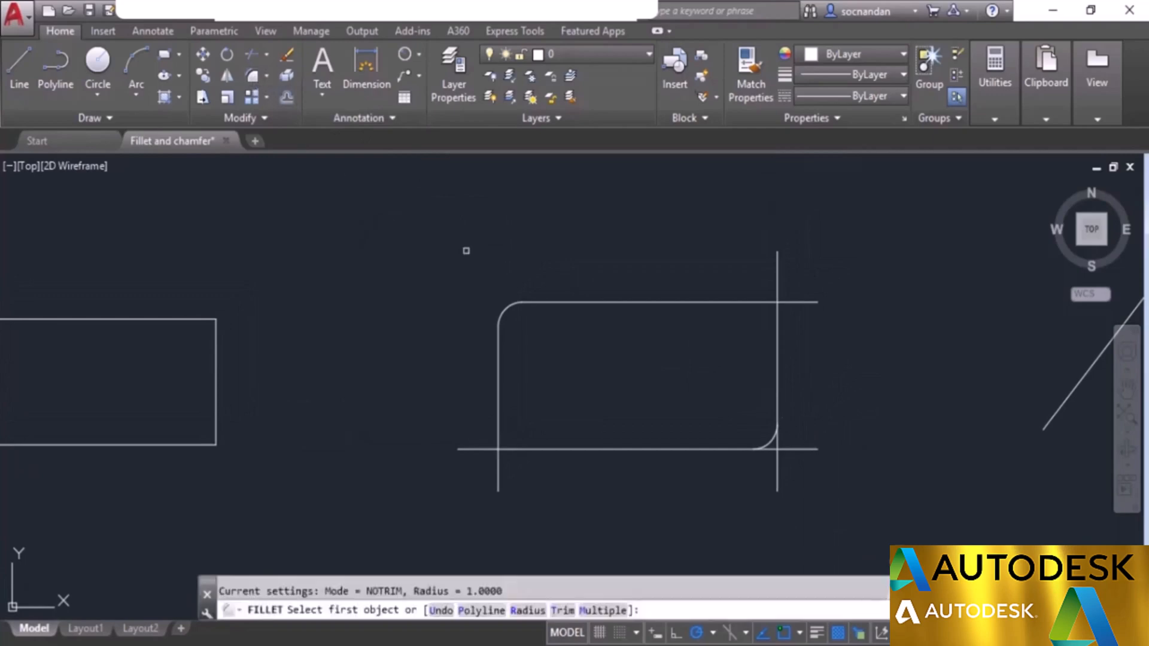
click(757, 302)
click(777, 327)
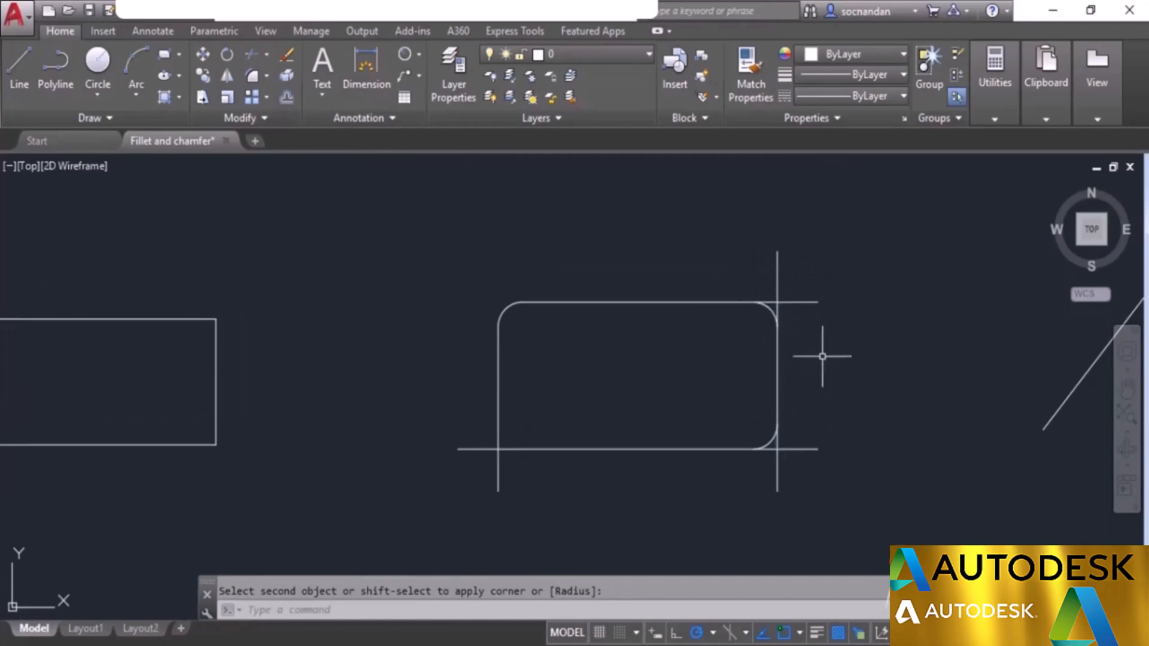
Step: Switch the fillet mode back to Trim and fillet the lower-left crossing of the lines with radius 1
click(253, 77)
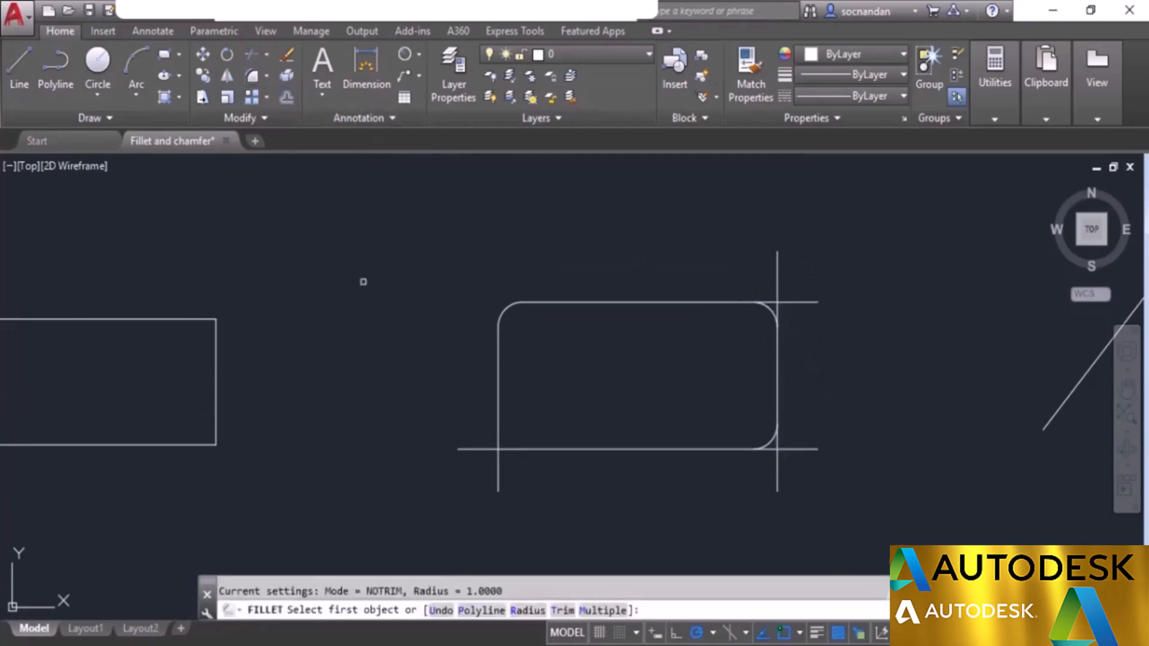
click(566, 614)
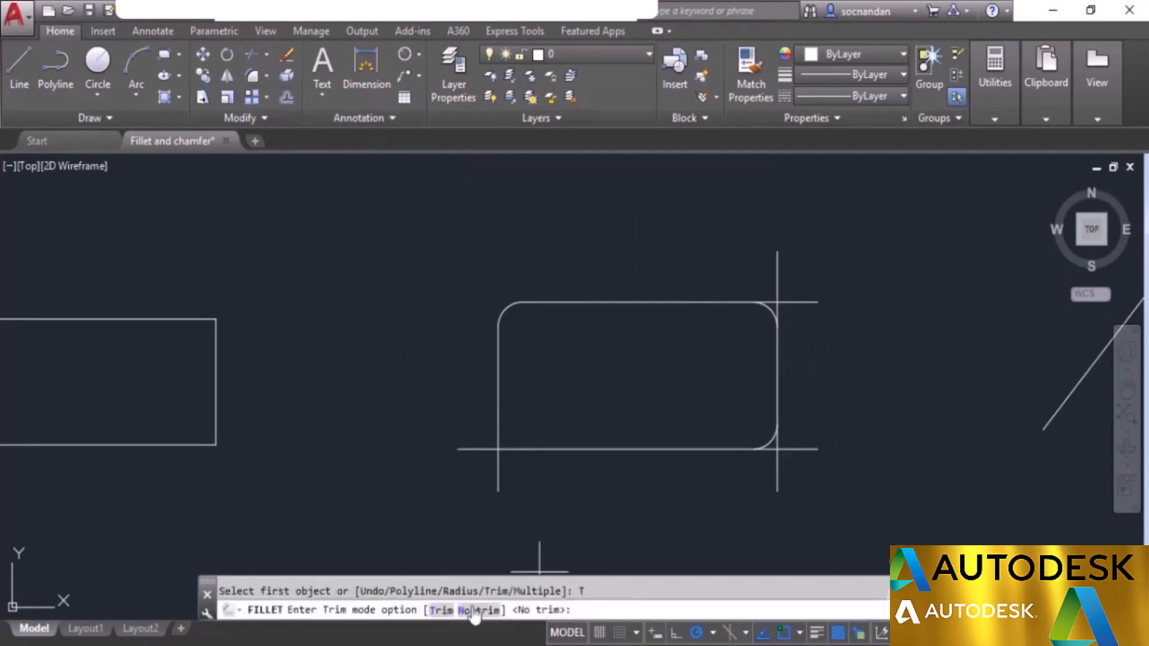
click(442, 610)
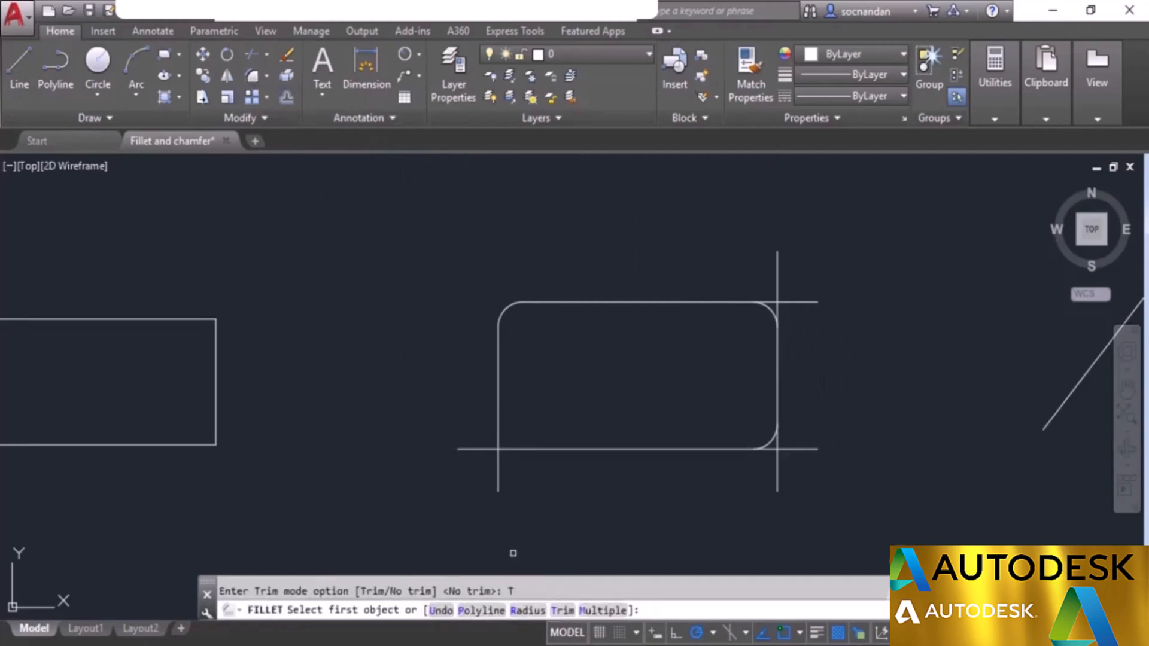
click(498, 418)
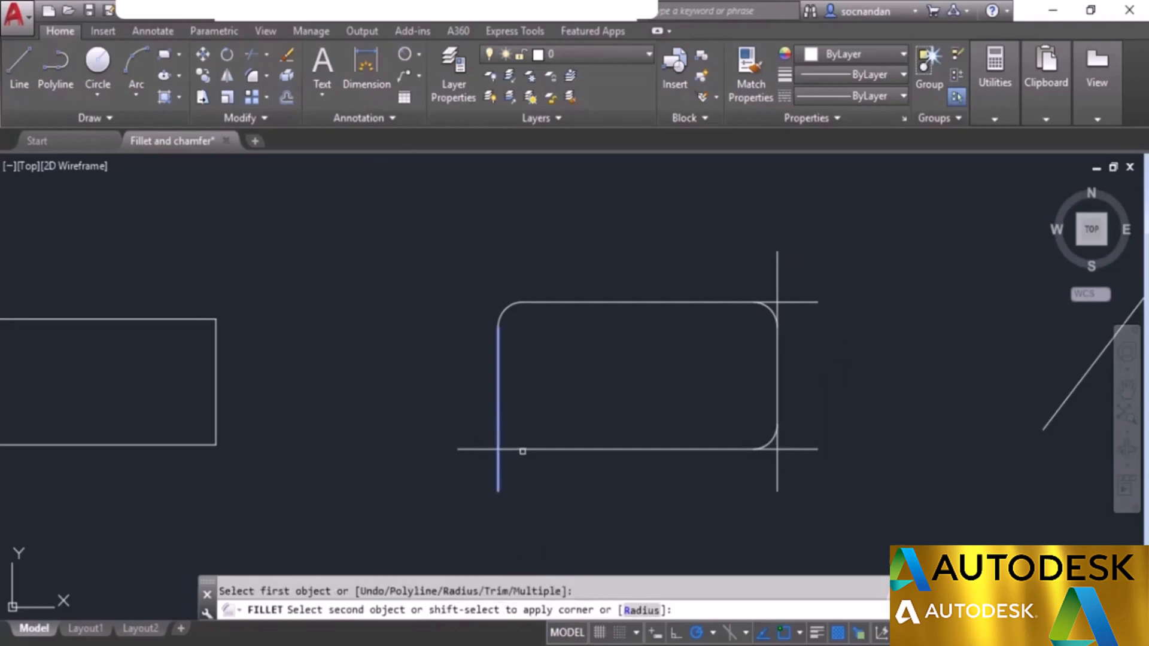
click(522, 450)
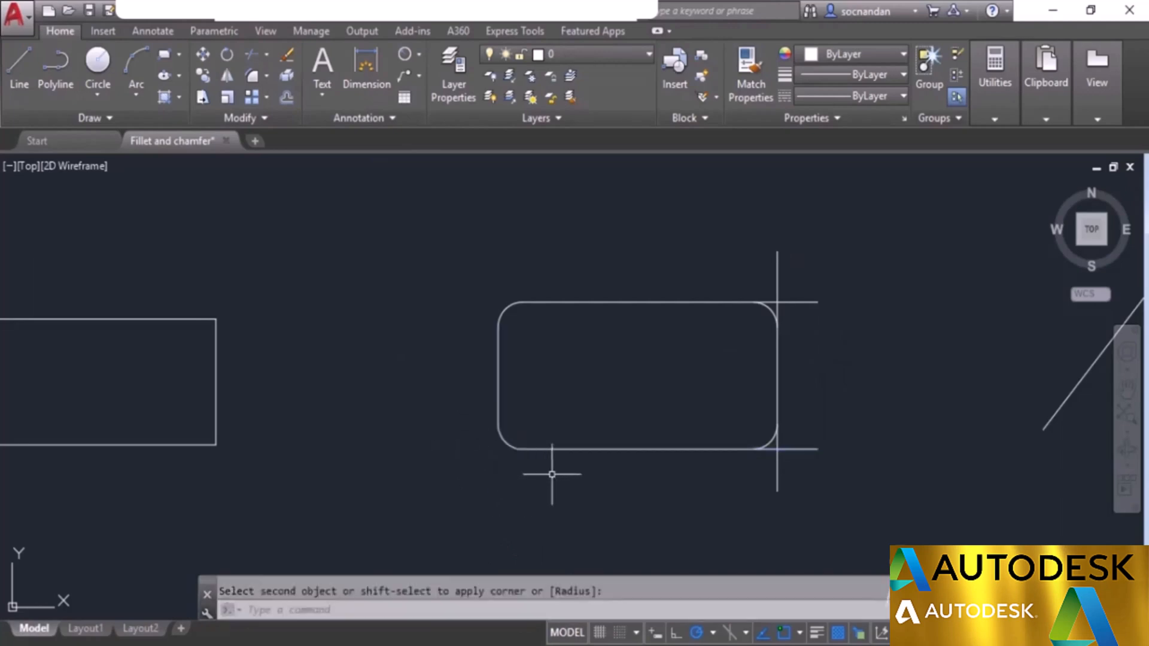
Step: Fillet the upper ends of the separate slanted and vertical lines with radius 2, and undo the result
middle_drag(892, 392, 393, 431)
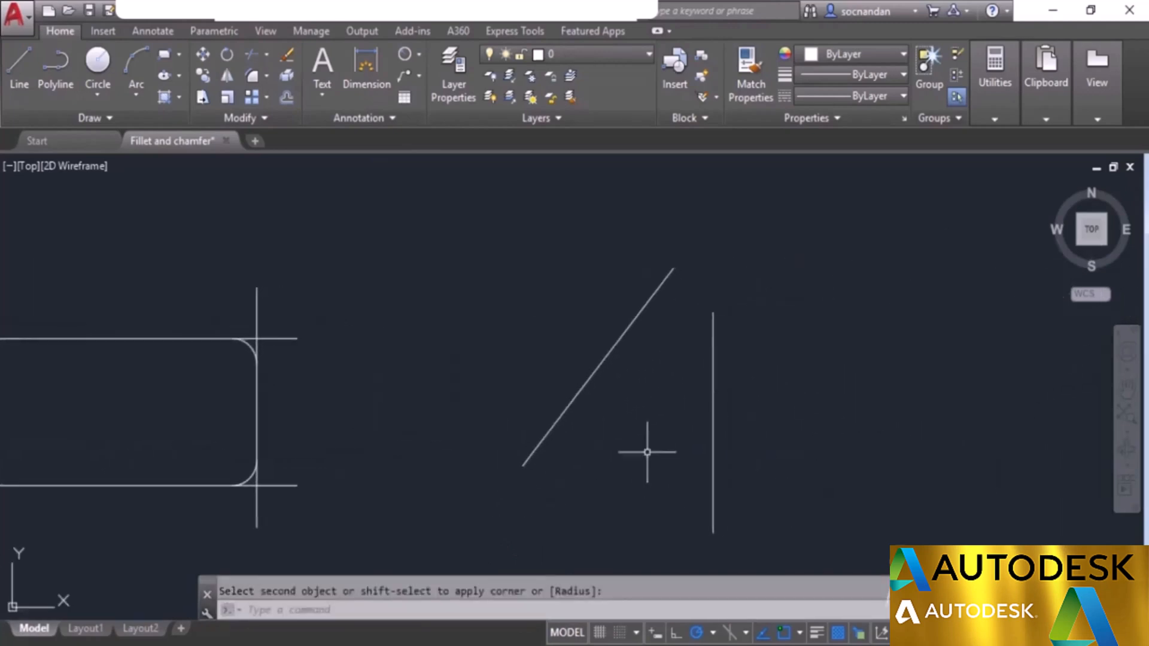
middle_drag(647, 453, 547, 418)
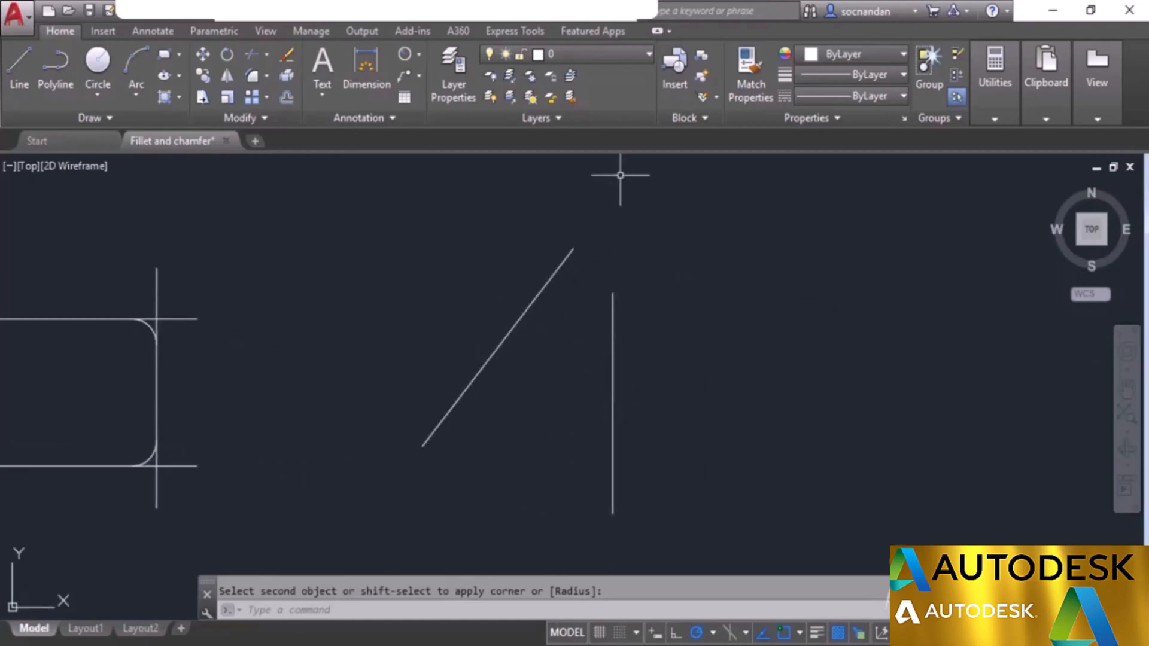
middle_drag(694, 367, 655, 418)
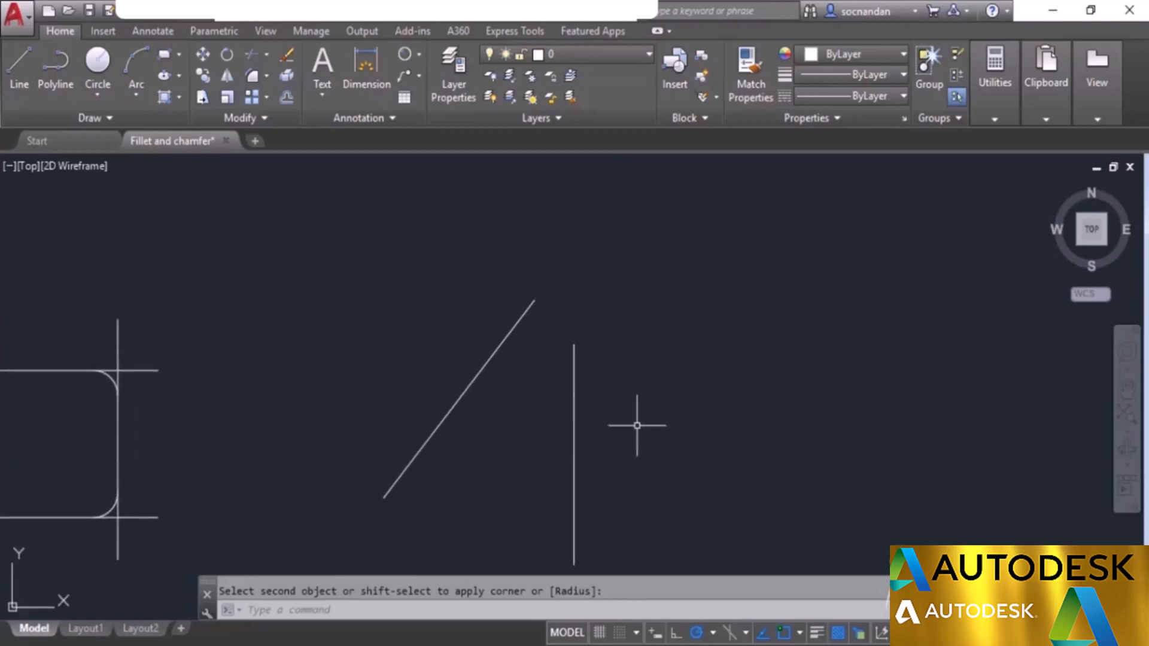
click(250, 78)
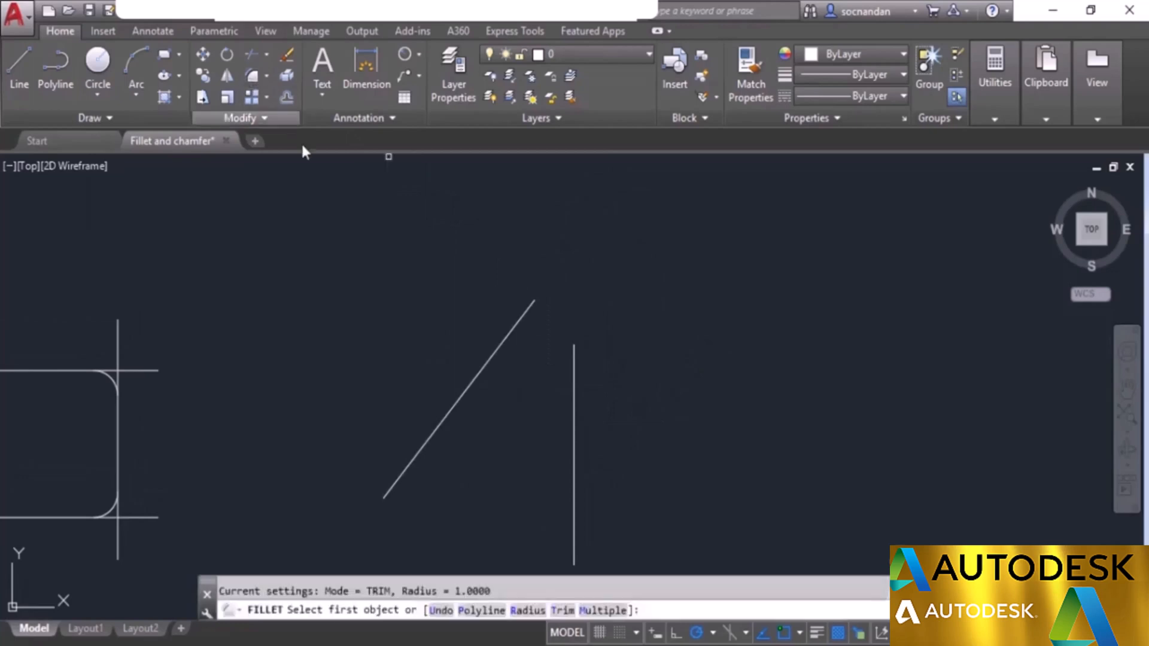
click(527, 610)
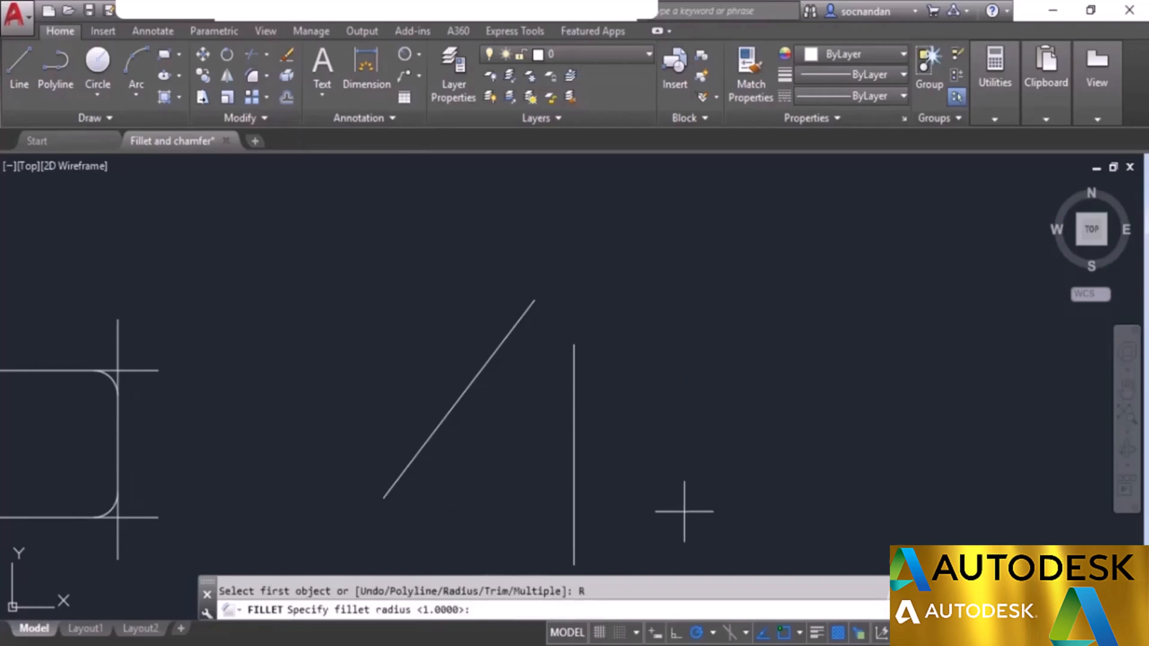
text(2)
key(Return)
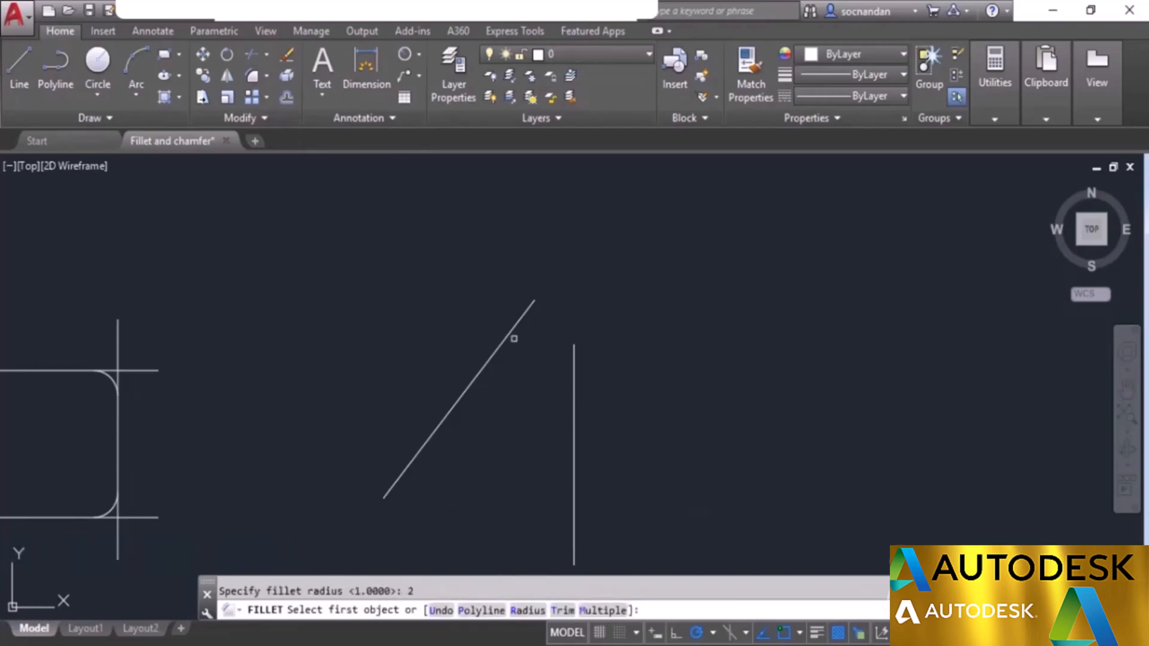
click(513, 328)
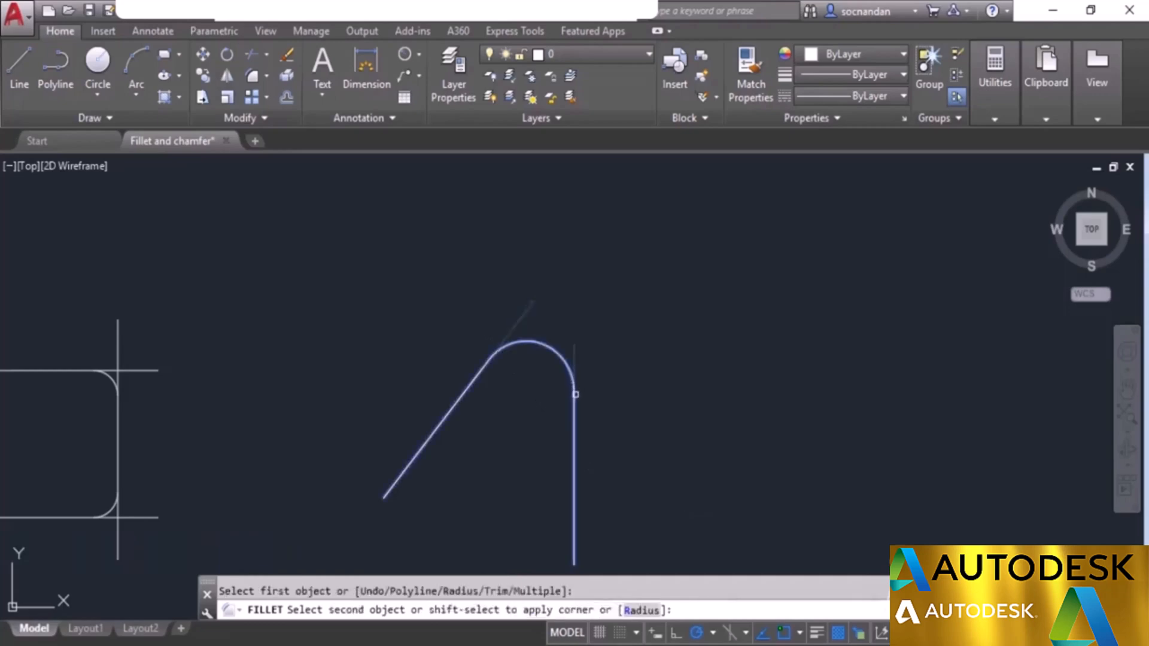
click(576, 443)
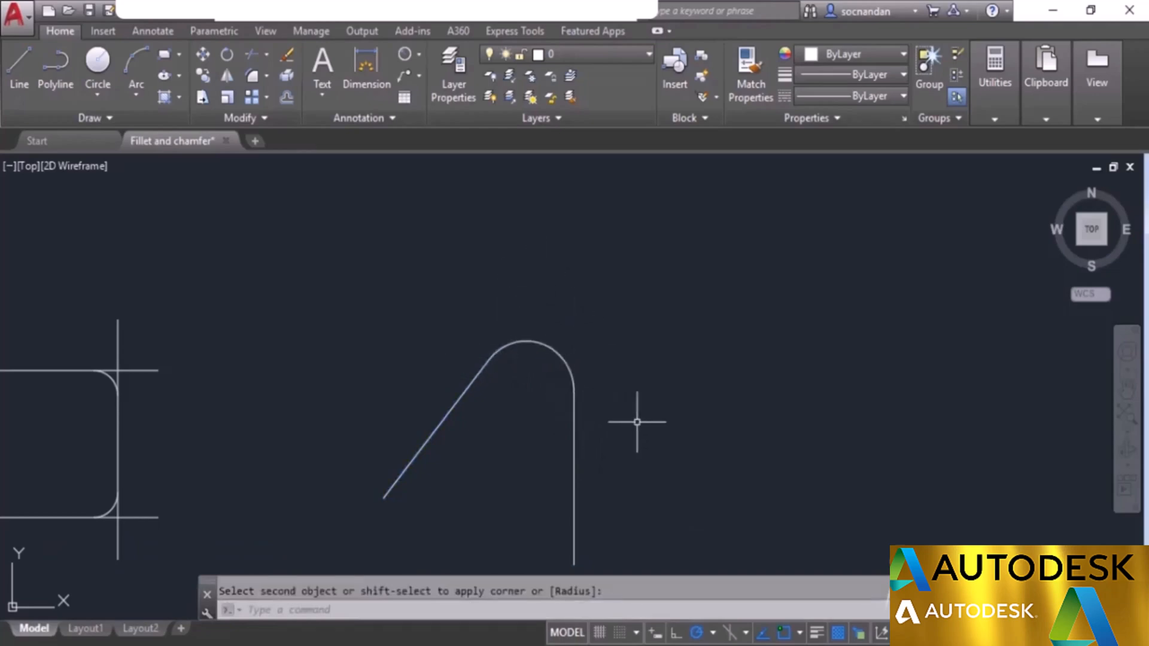
key(ctrl+z)
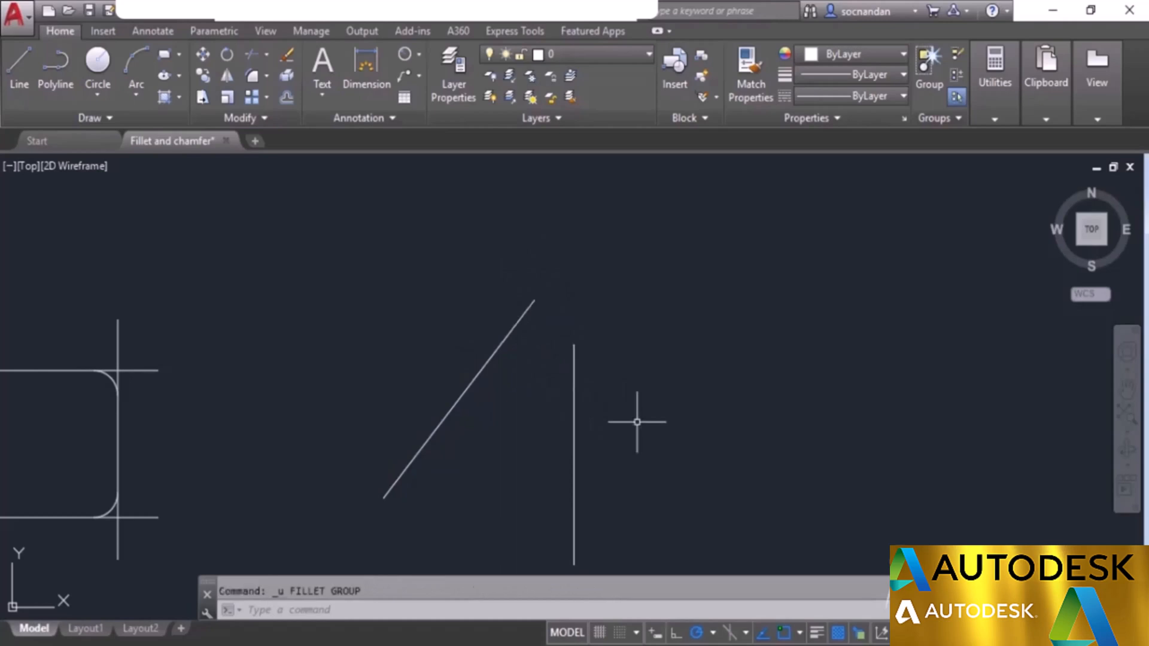
Step: Join the slanted and vertical lines in a sharp corner at their upper ends by filleting them with radius 0
click(253, 76)
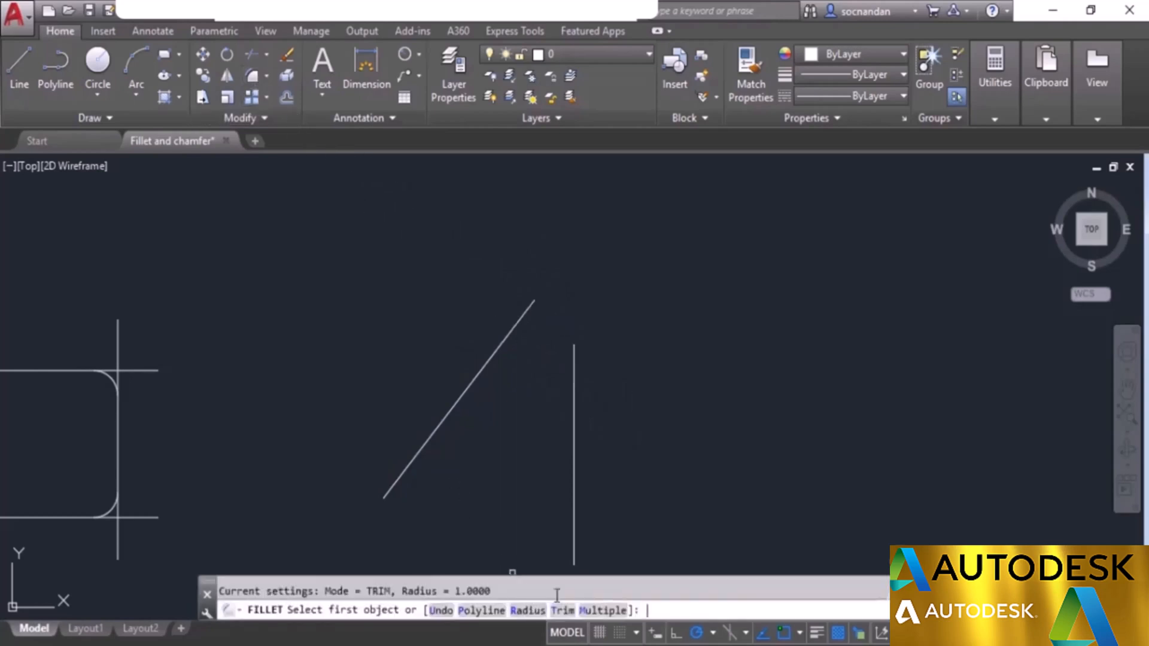
text(r)
key(Return)
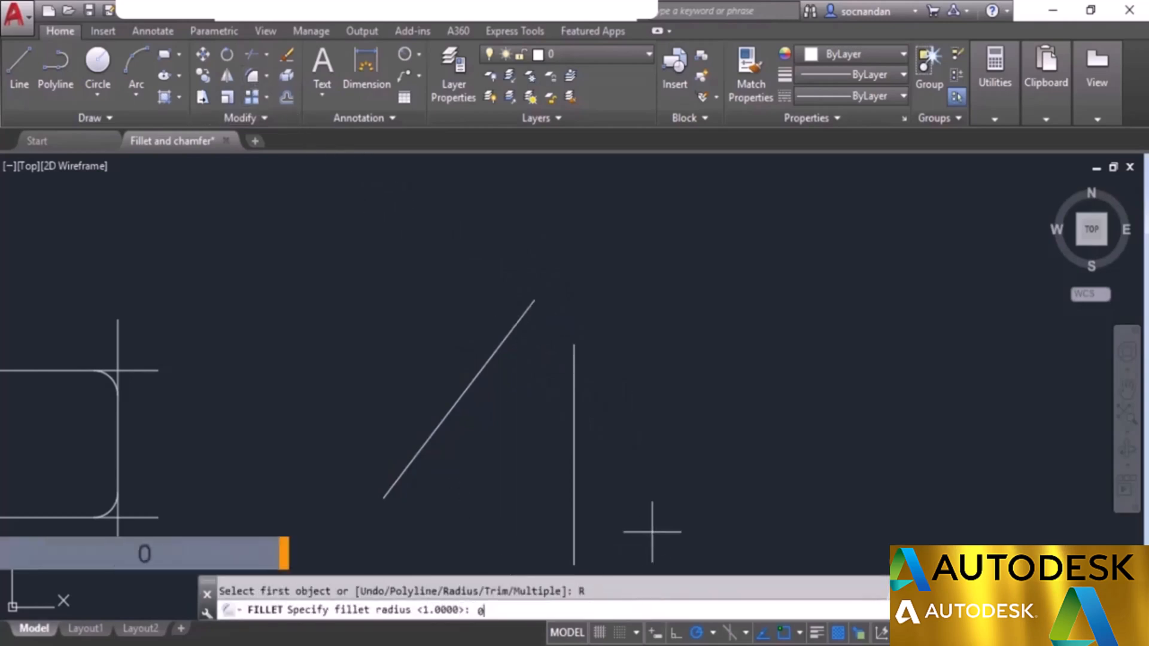
key(Return)
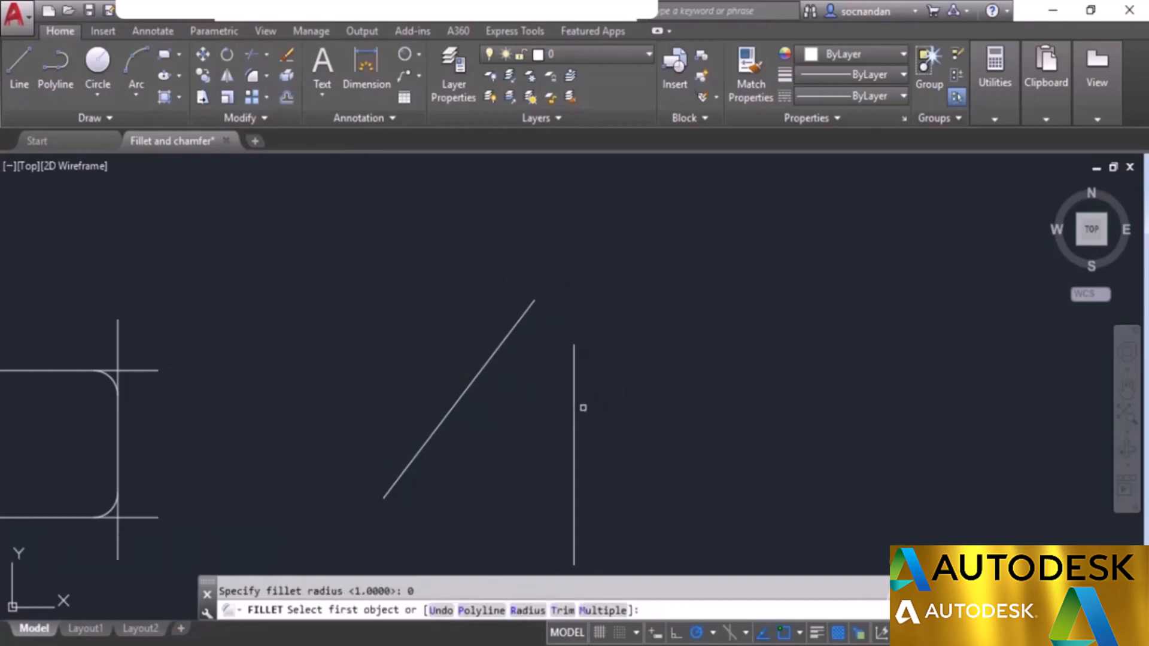
click(523, 321)
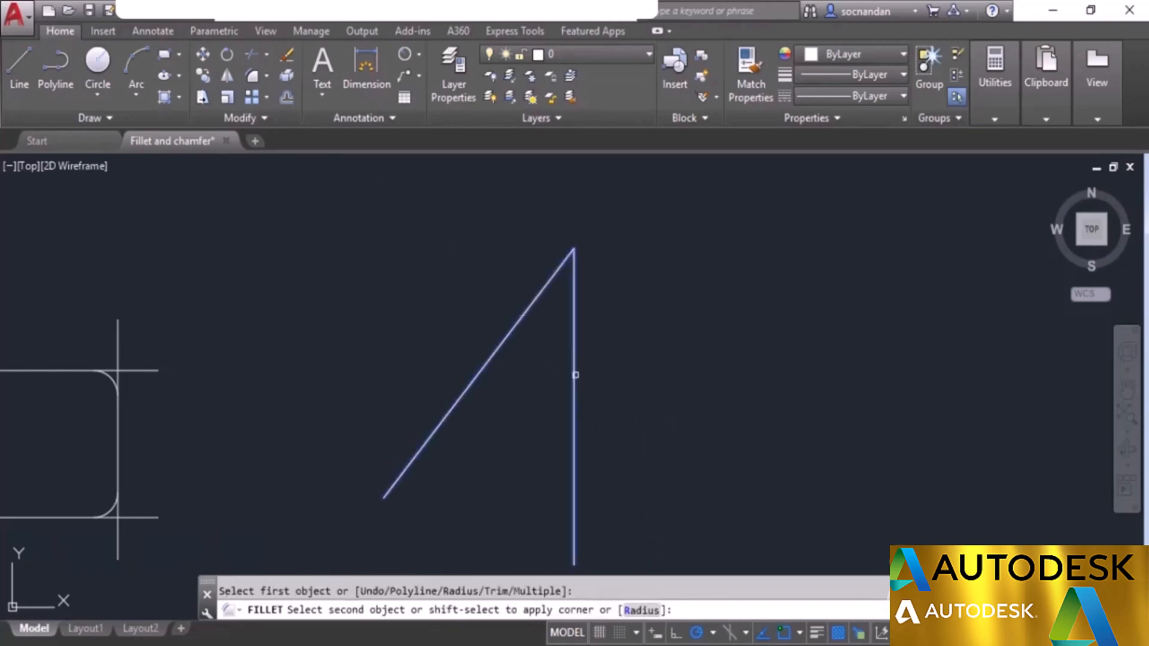
click(575, 374)
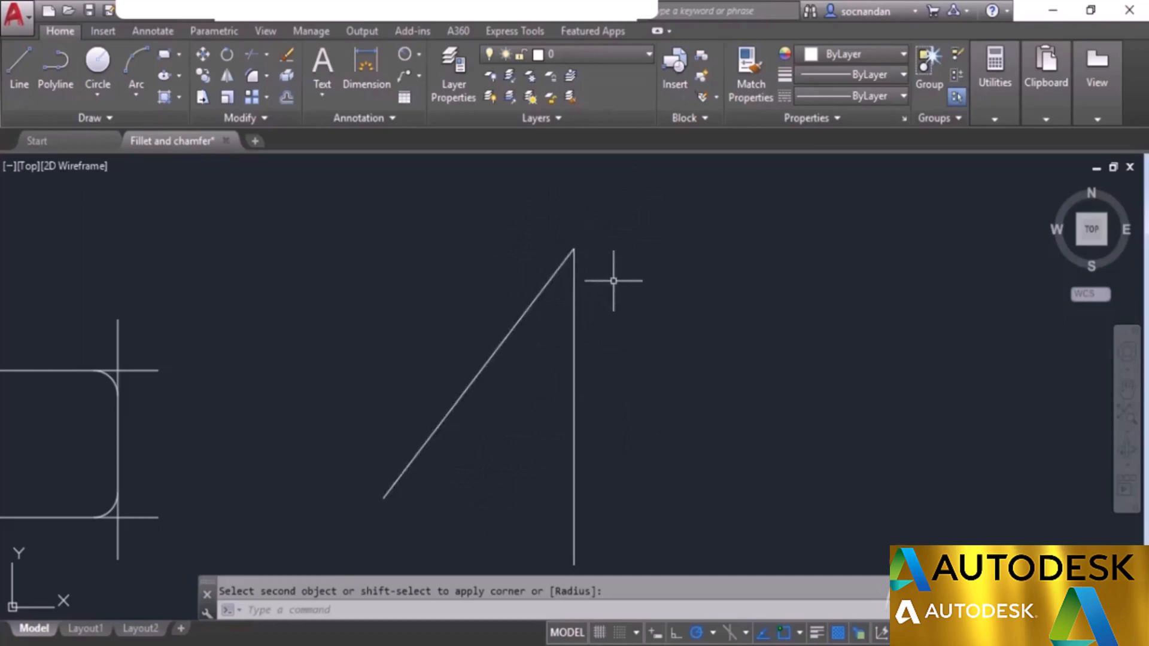
Step: Undo the sharp corner between the slanted and vertical lines and all the fillets on the four intersecting lines
scroll(614, 280, down, 4)
middle_drag(531, 333, 669, 347)
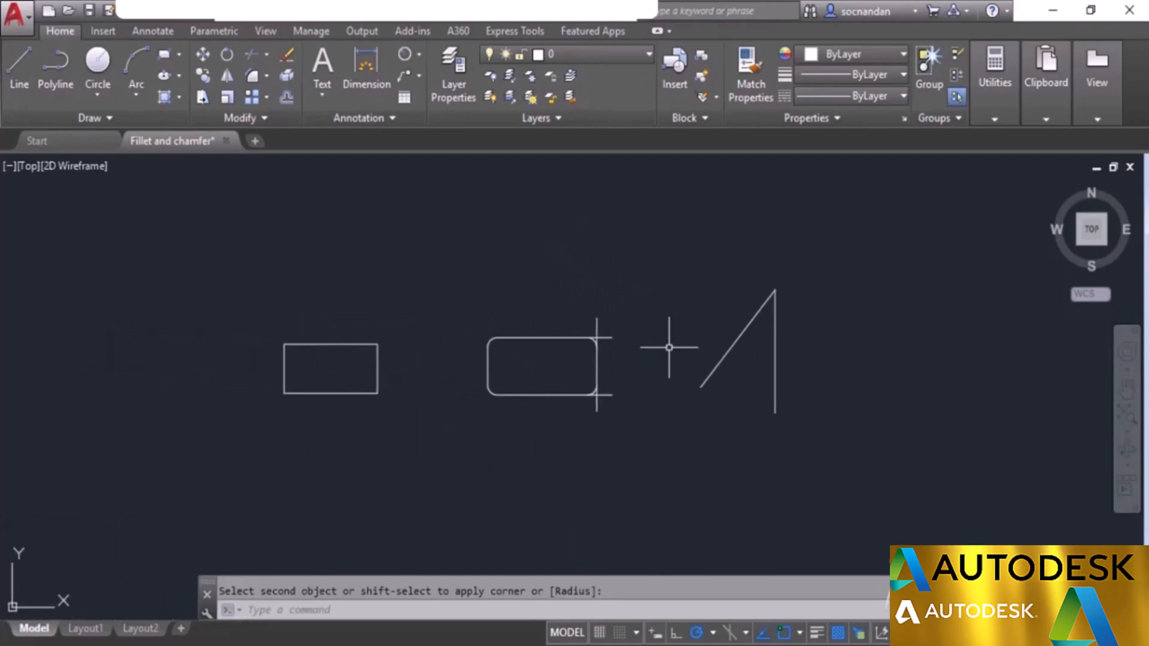
key(ctrl+z)
key(ctrl+z)
key(ctrl+z)
key(ctrl+z)
key(ctrl+z)
key(ctrl+z)
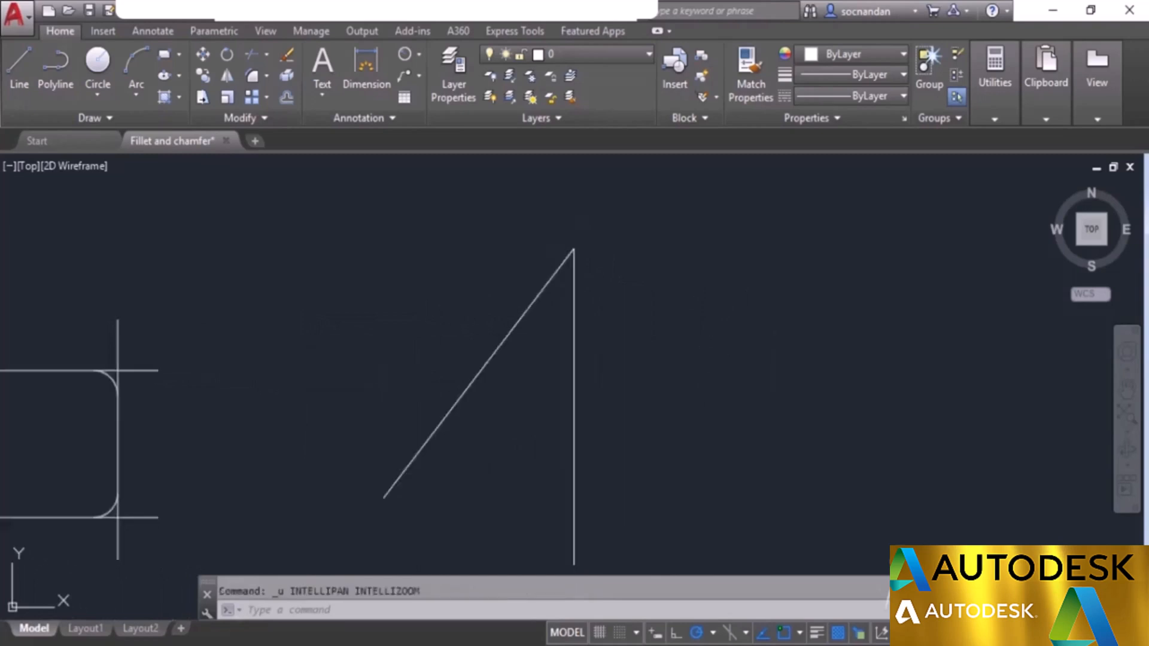
key(ctrl+z)
key(ctrl+z)
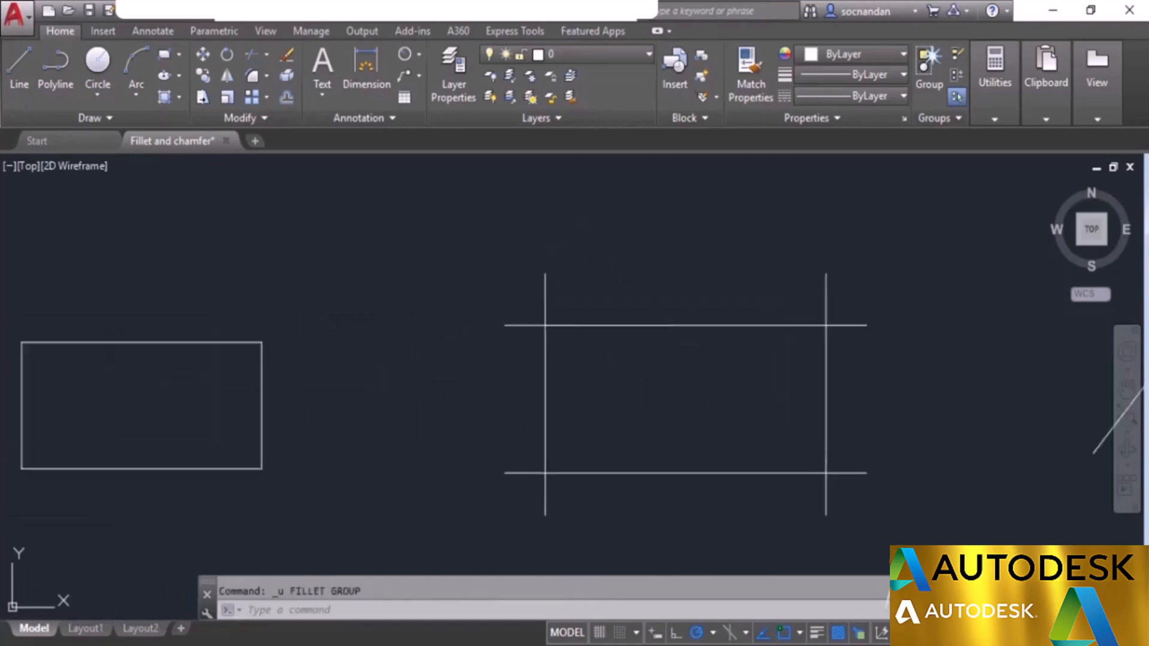
Step: Chamfer the rectangle's upper-right corner with distance 1 along the top edge and 2 along the right edge, and undo the chamfer
scroll(710, 383, down, 2)
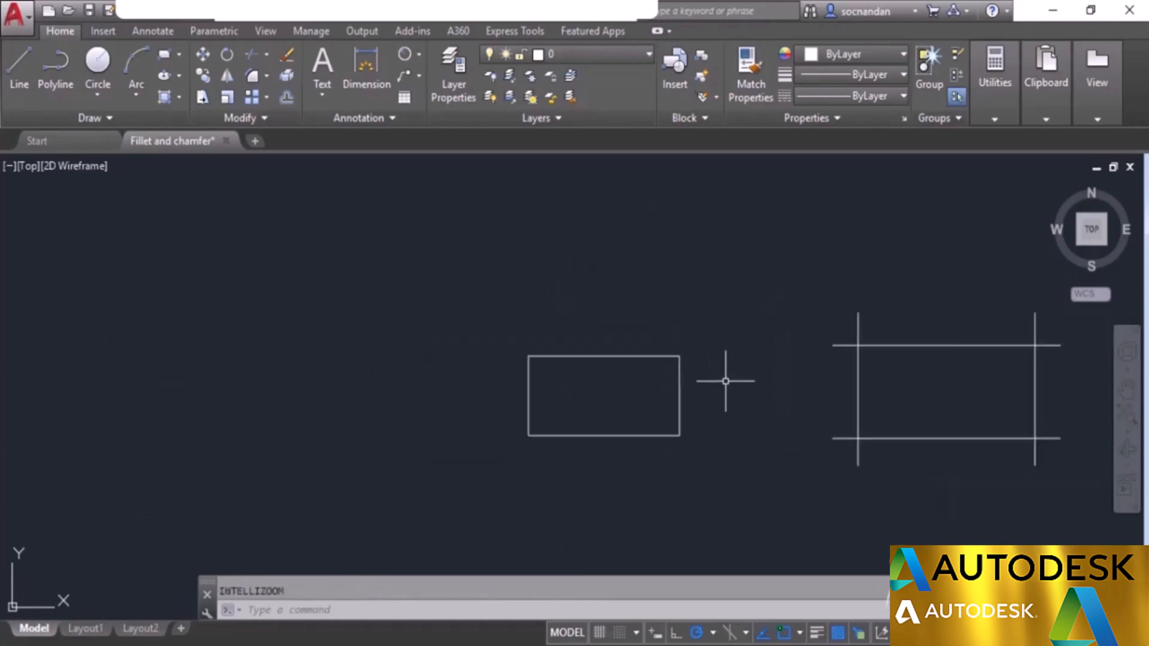
middle_drag(795, 400, 403, 400)
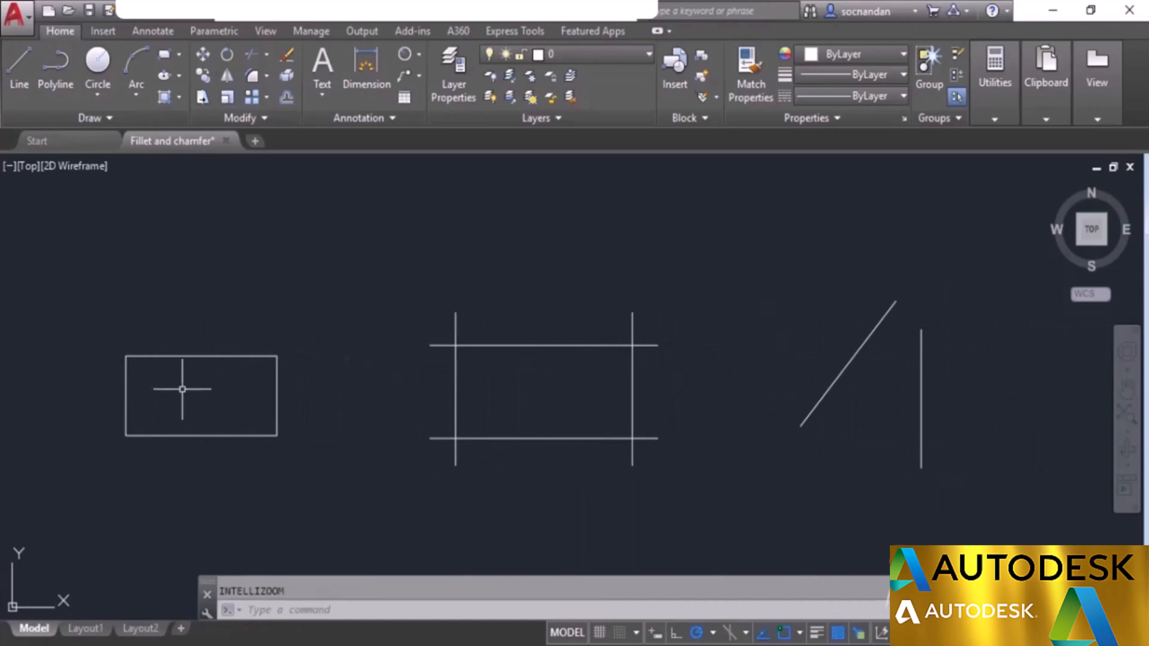
scroll(183, 390, up, 4)
mouse_move(185, 392)
middle_down()
mouse_move(448, 410)
mouse_move(526, 395)
middle_up()
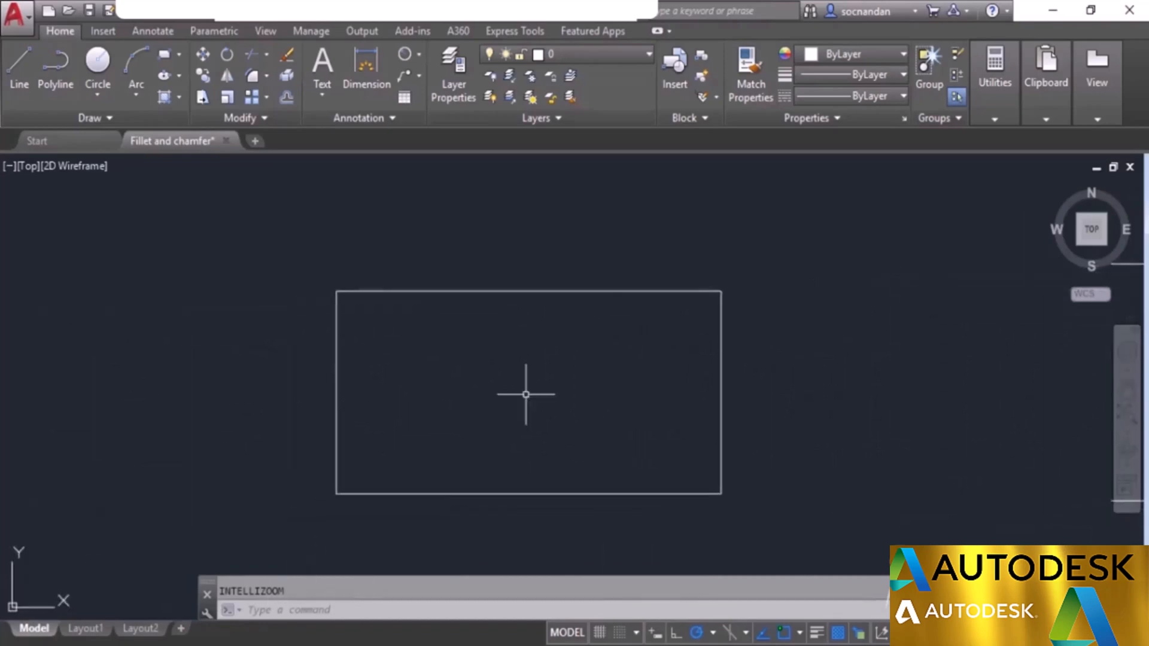
click(267, 75)
click(297, 140)
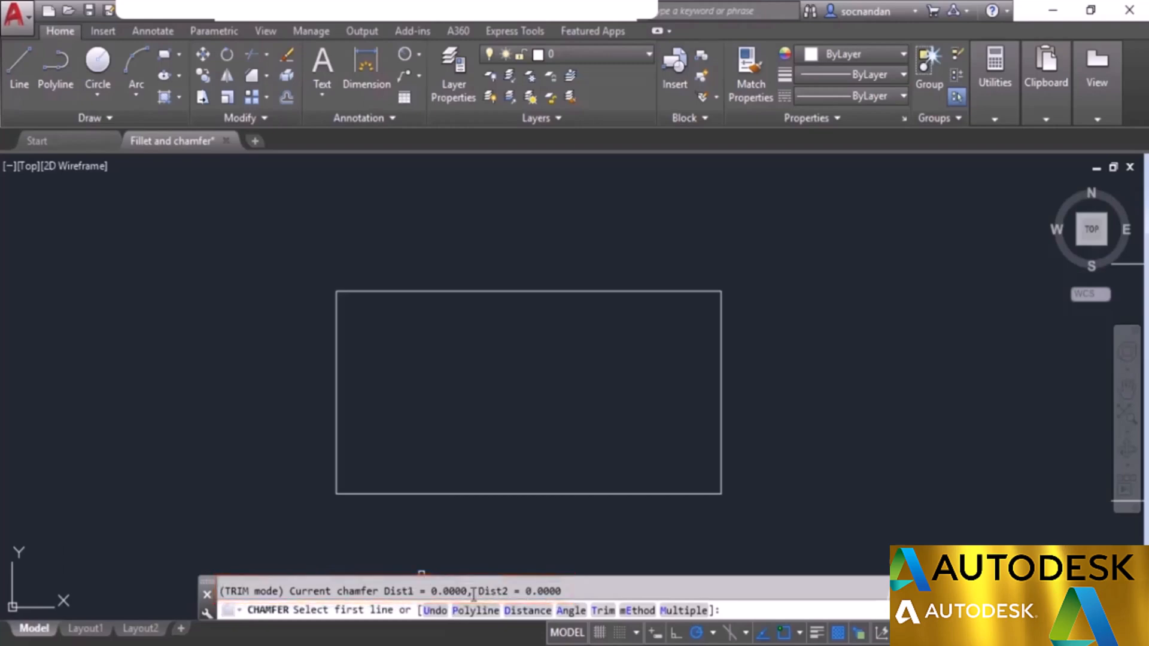
click(525, 611)
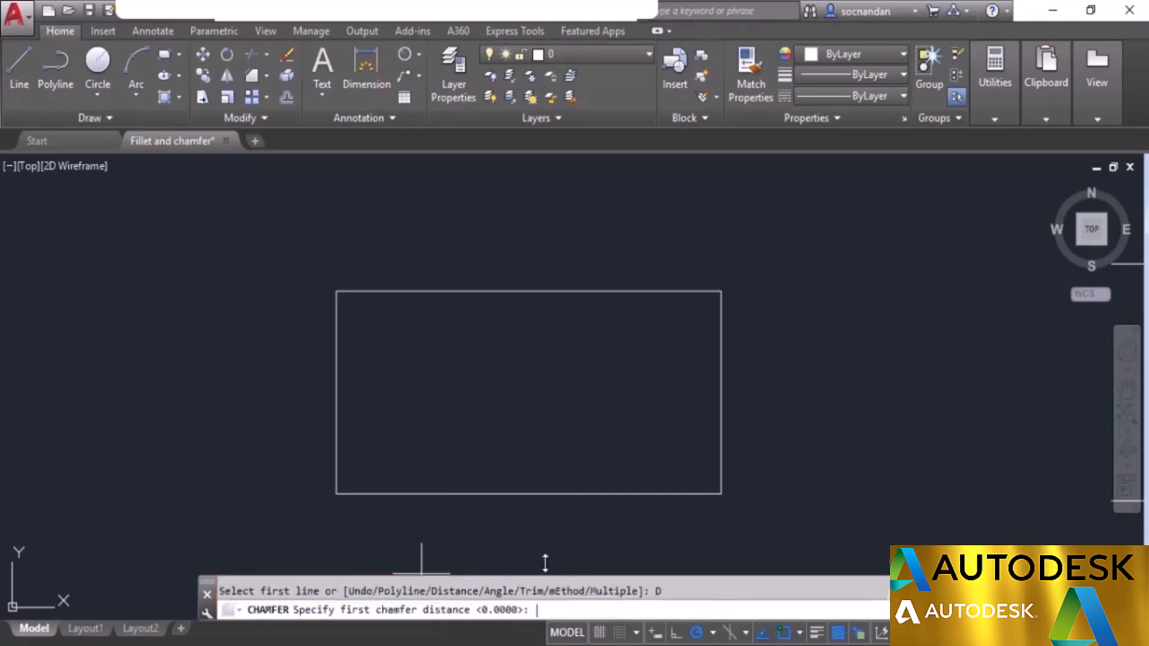
text(1)
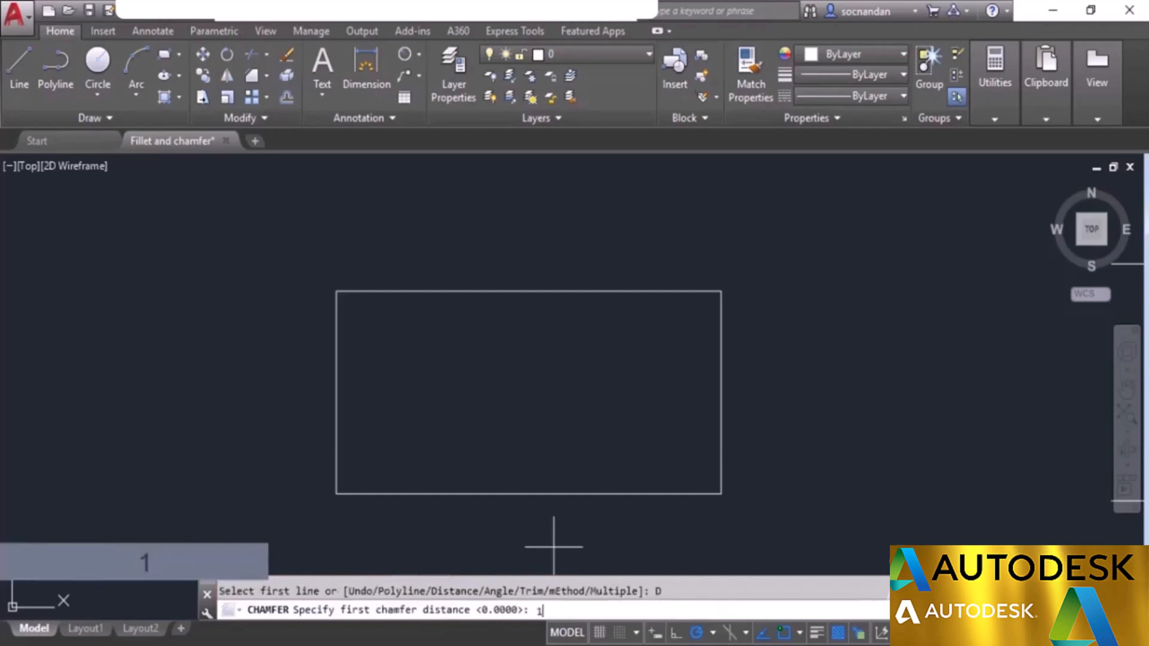
key(Return)
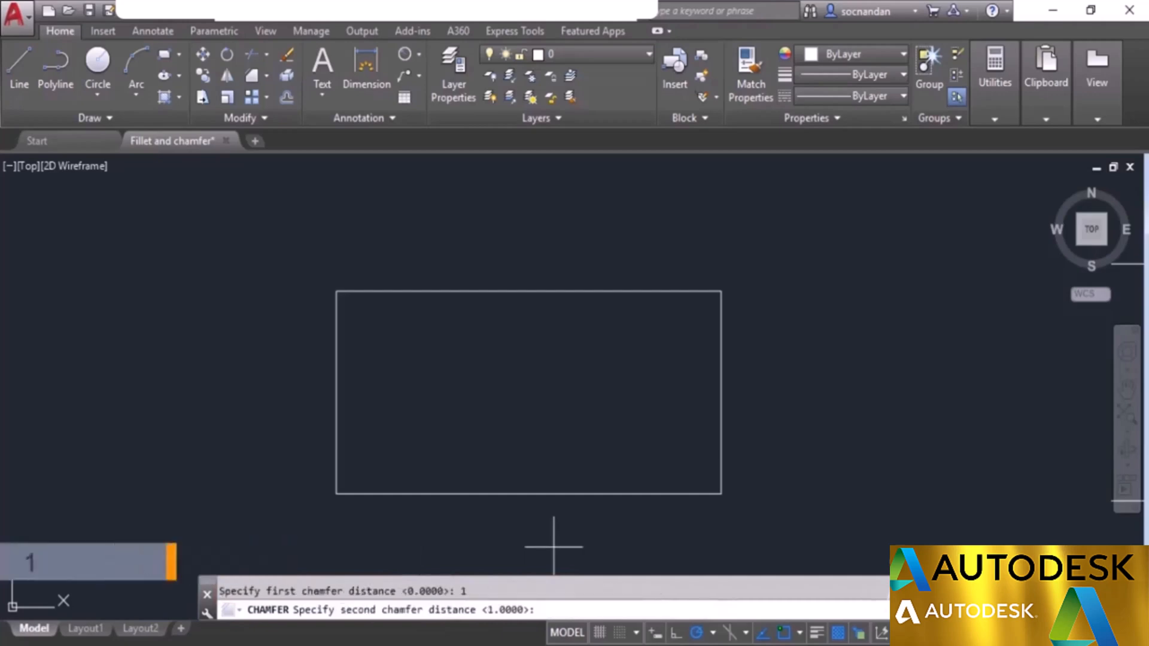
text(2)
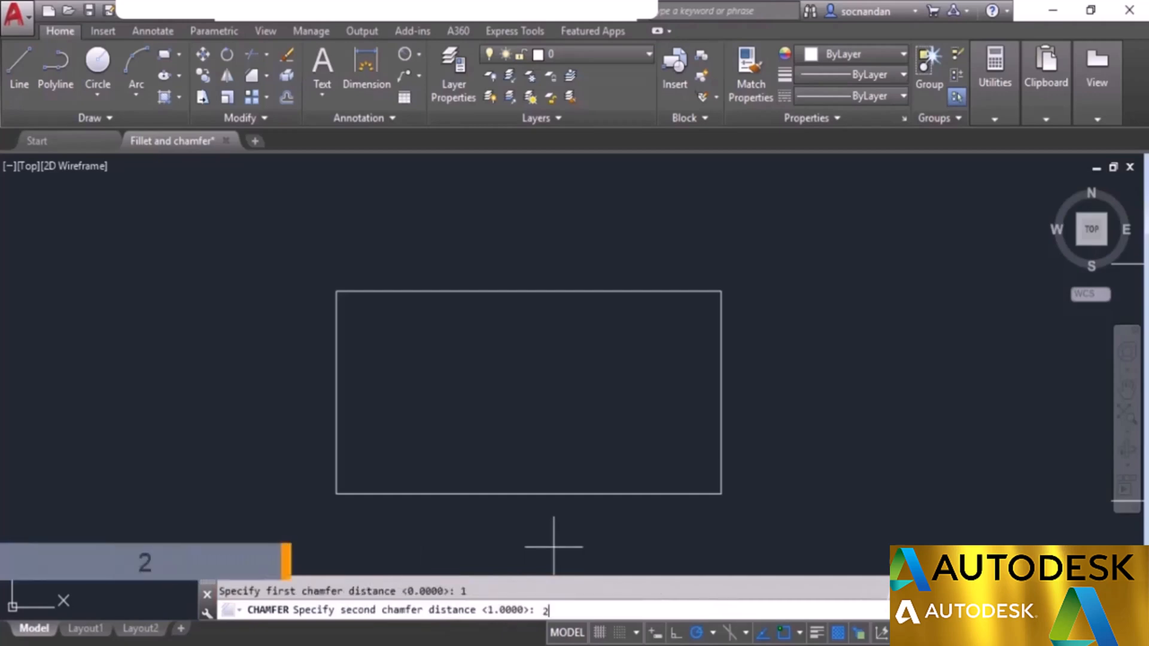
key(Return)
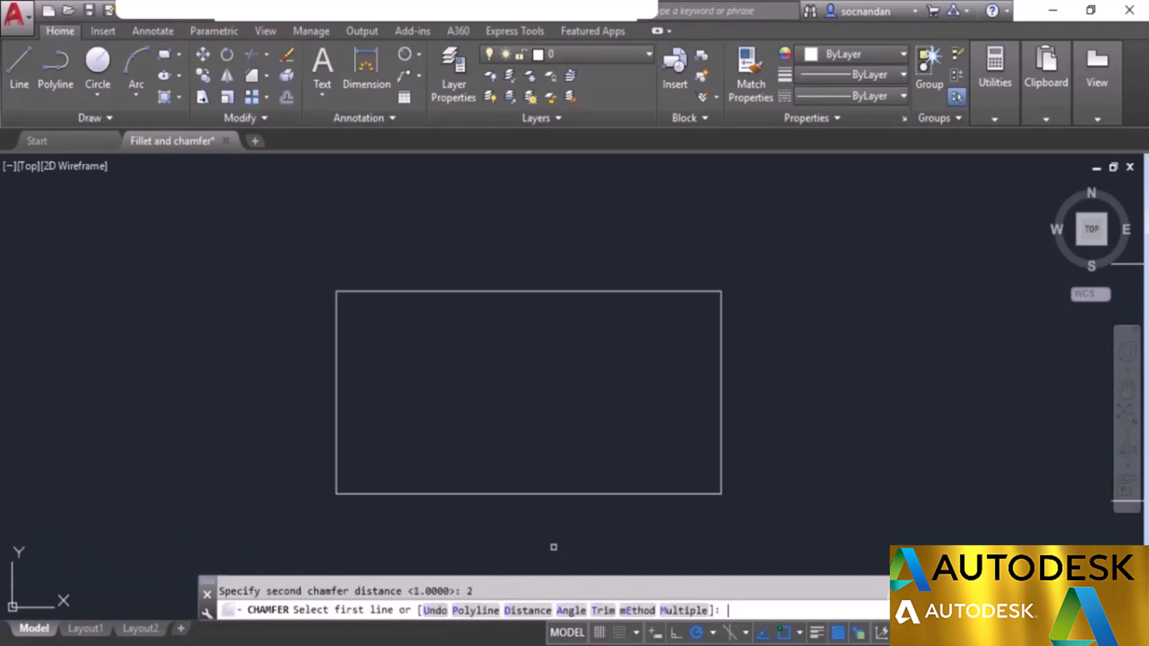
click(689, 291)
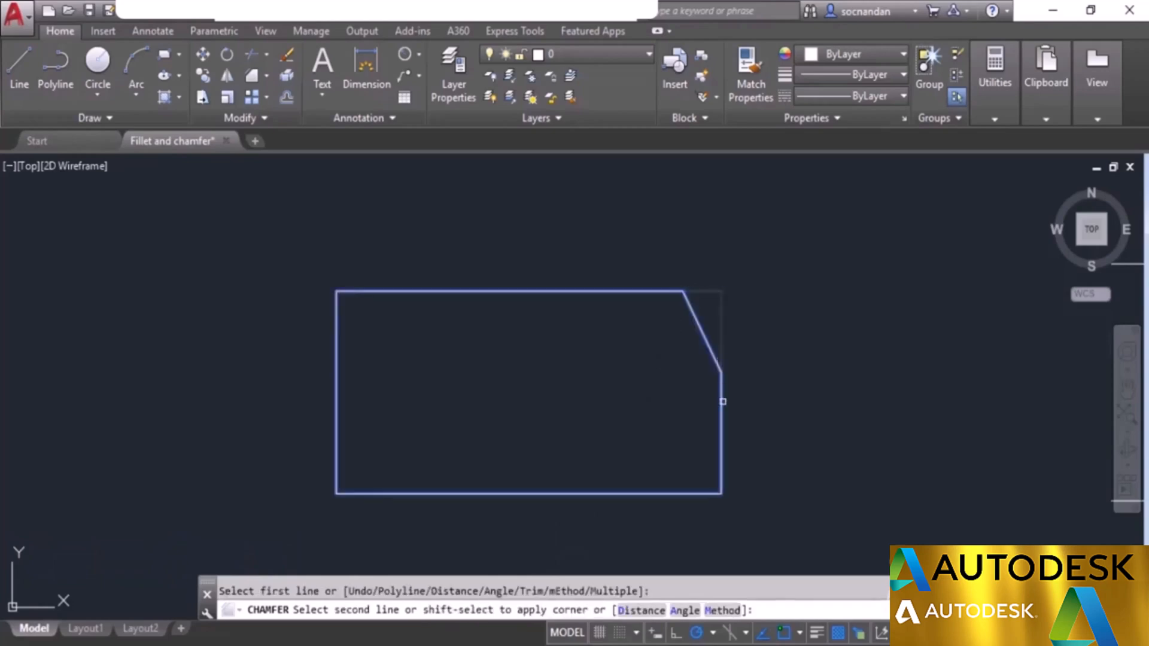
click(722, 401)
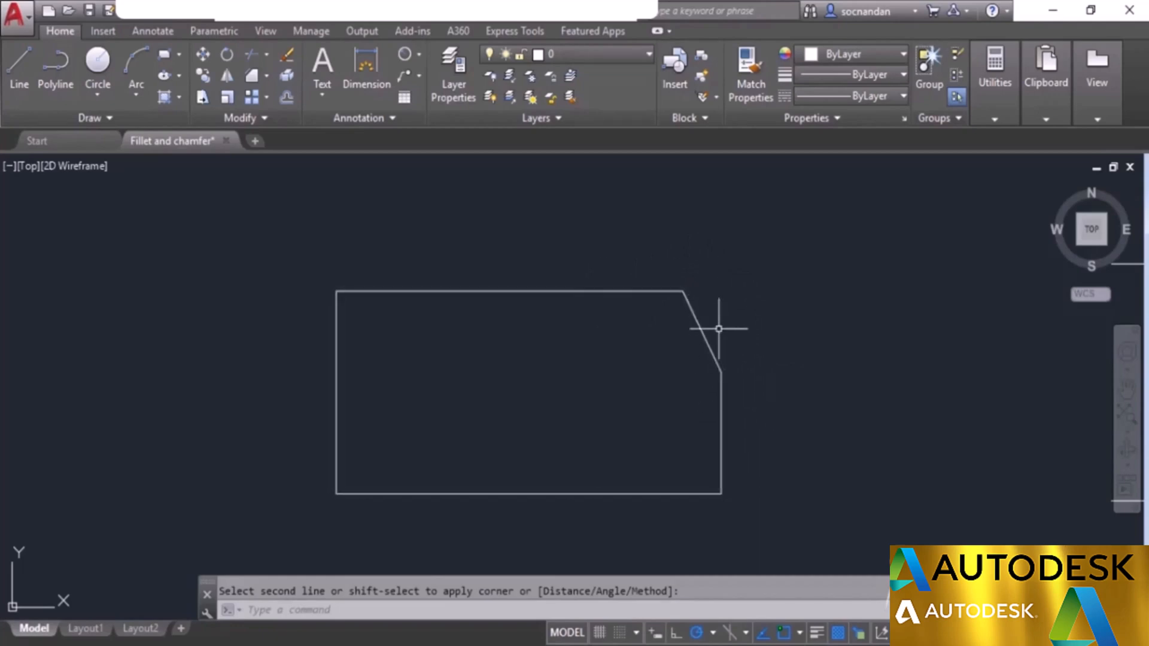
key(ctrl+z)
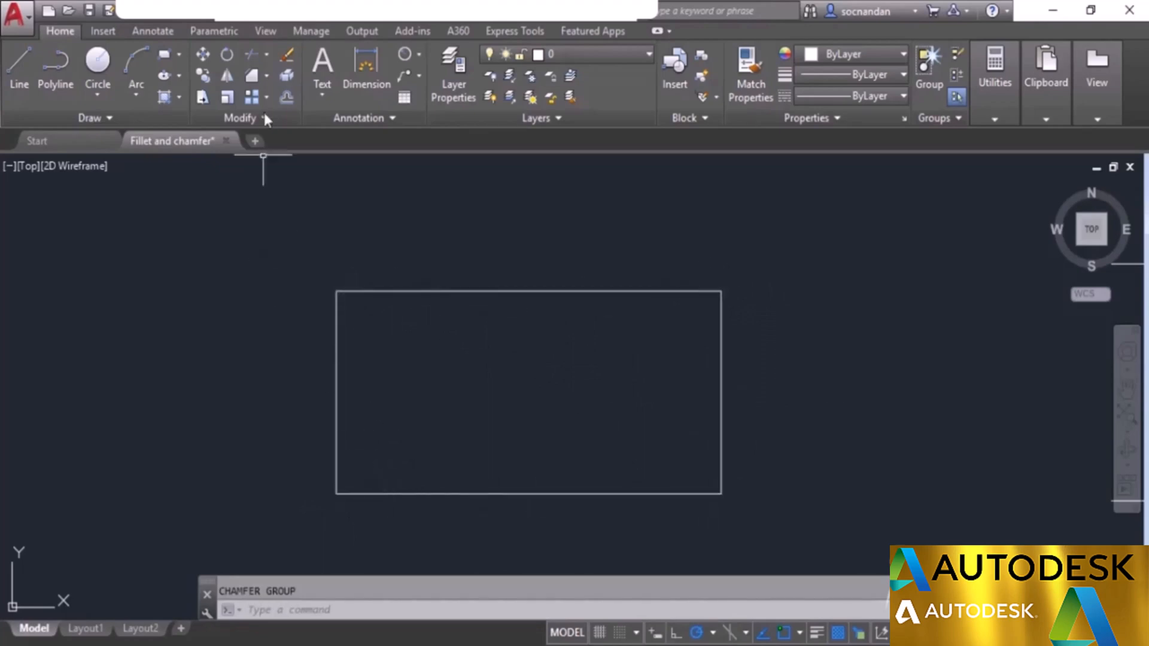
Step: Chamfer all four corners of the rectangle at once as a polyline, with both chamfer distances set to 1
click(250, 77)
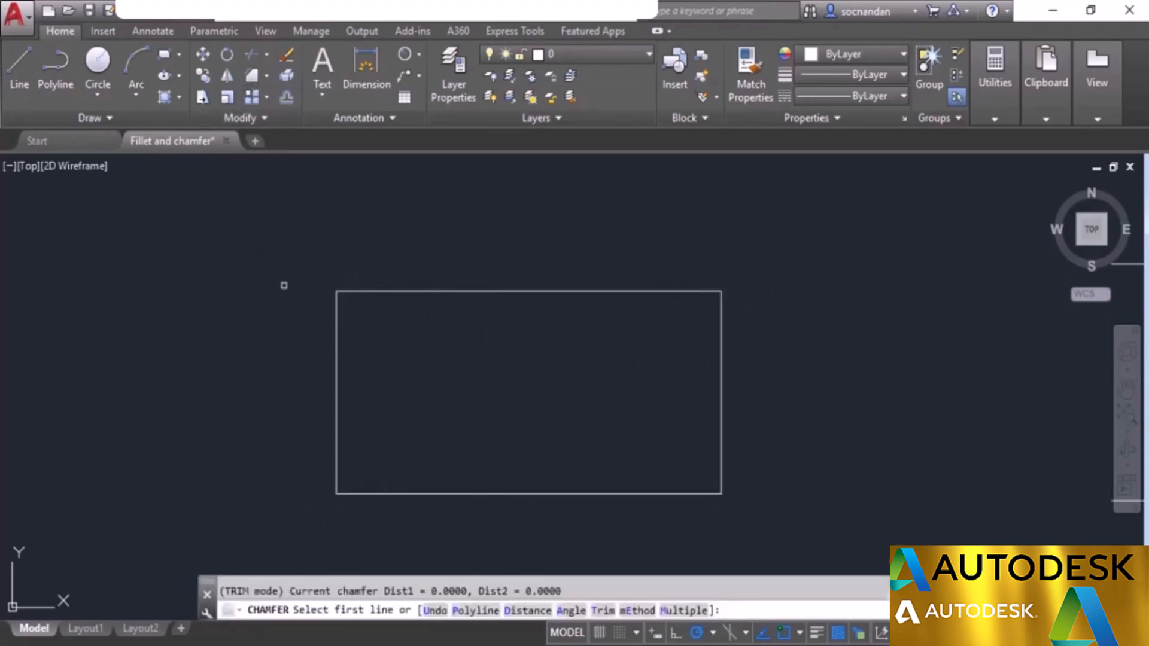
click(526, 610)
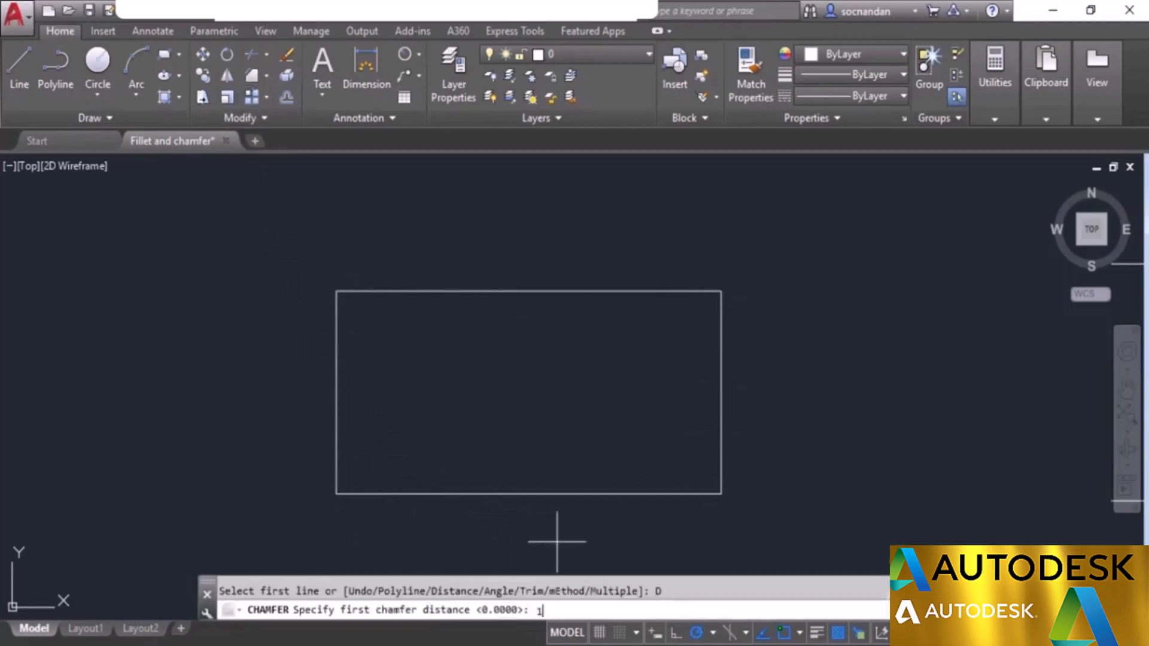
text(1)
key(Return)
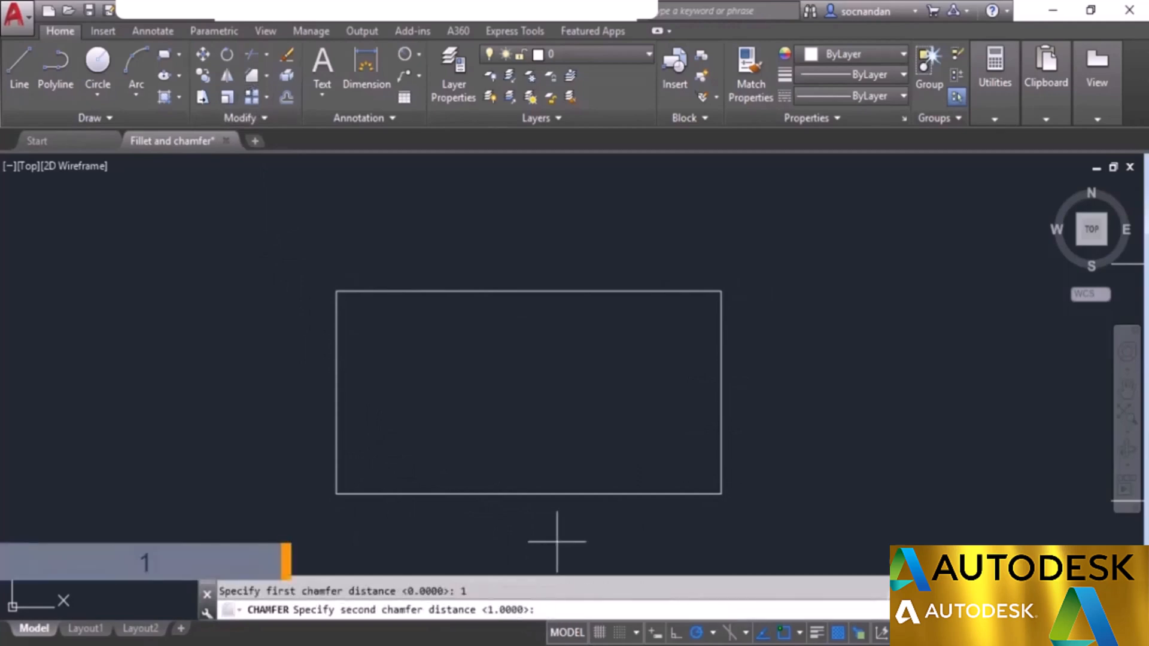
key(Return)
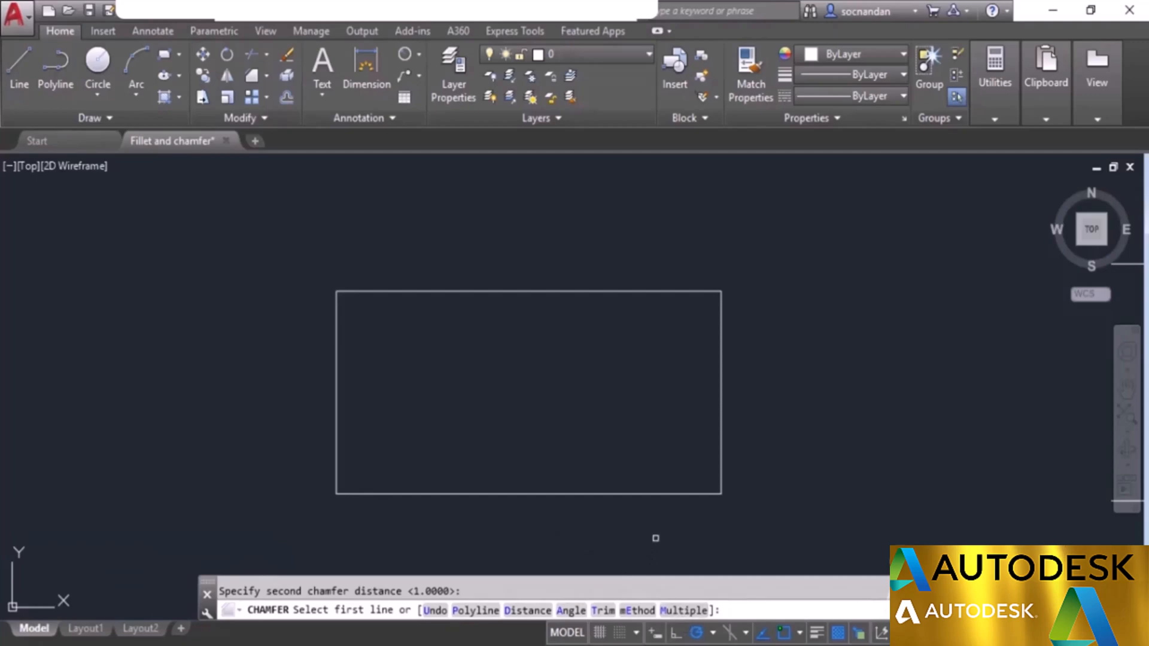
click(464, 612)
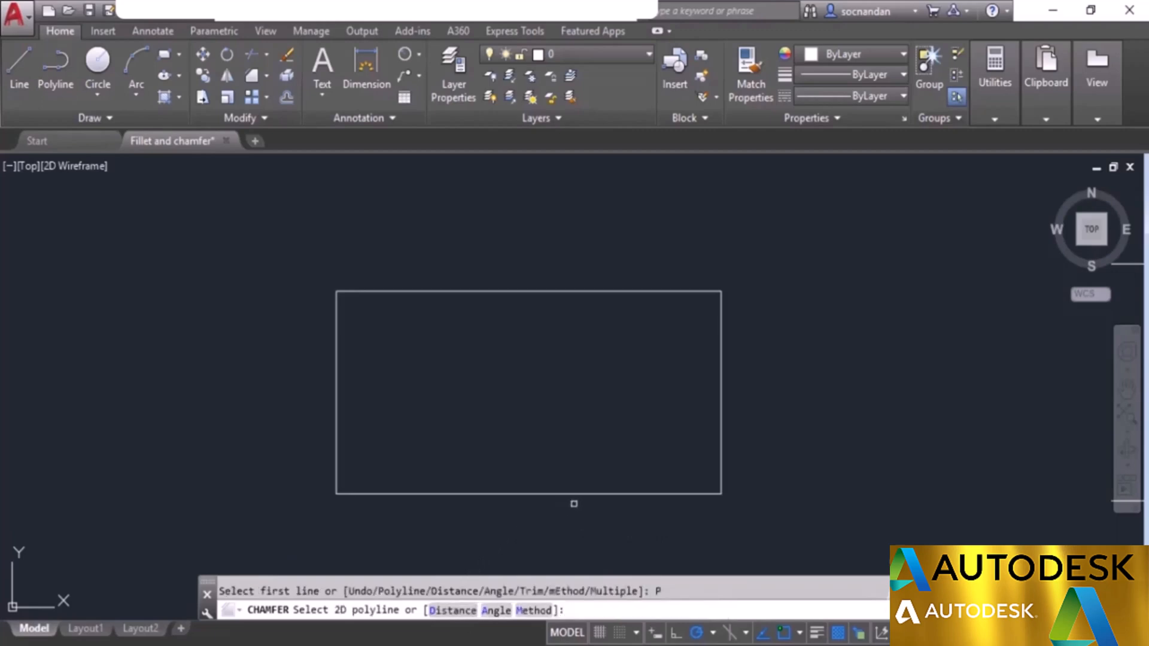
click(601, 493)
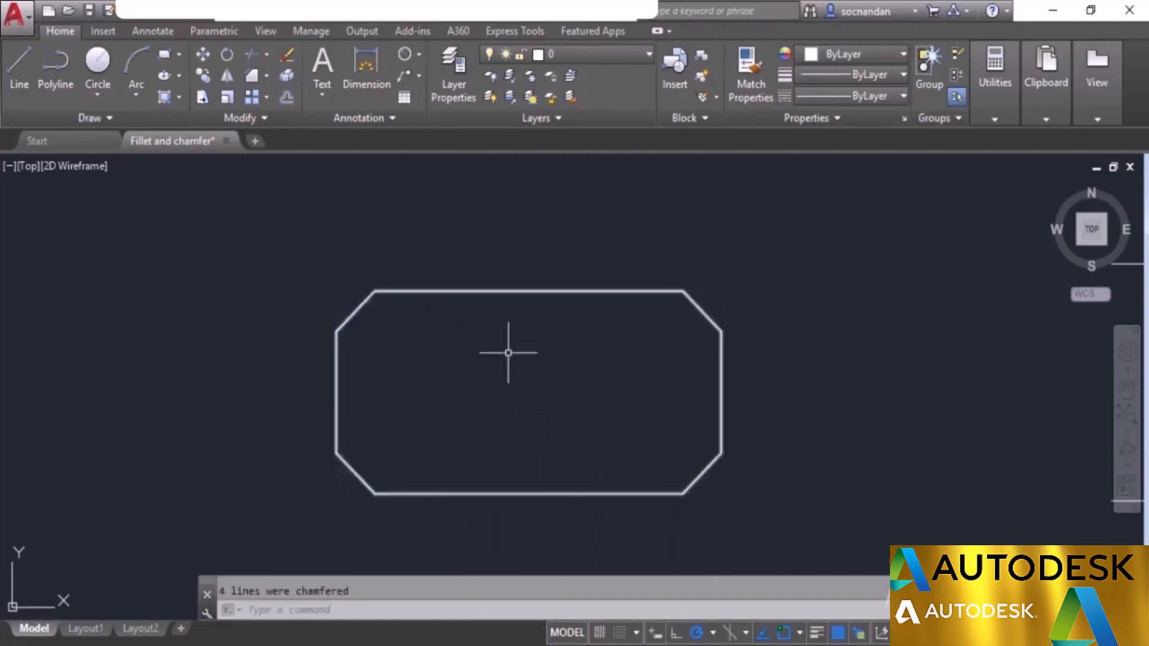
Step: Chamfer the upper ends of the slanted line and the separate vertical line beside it, using the current distances
scroll(648, 397, down, 2)
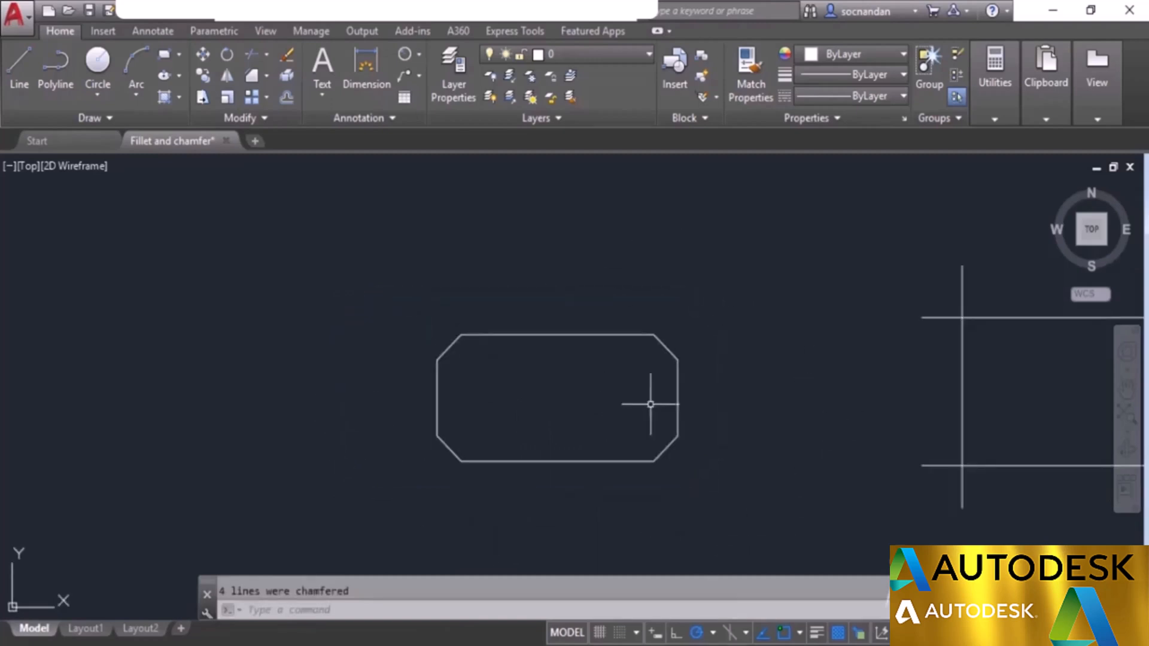
mouse_move(867, 372)
middle_down()
mouse_move(788, 390)
mouse_move(483, 383)
mouse_move(391, 395)
middle_up()
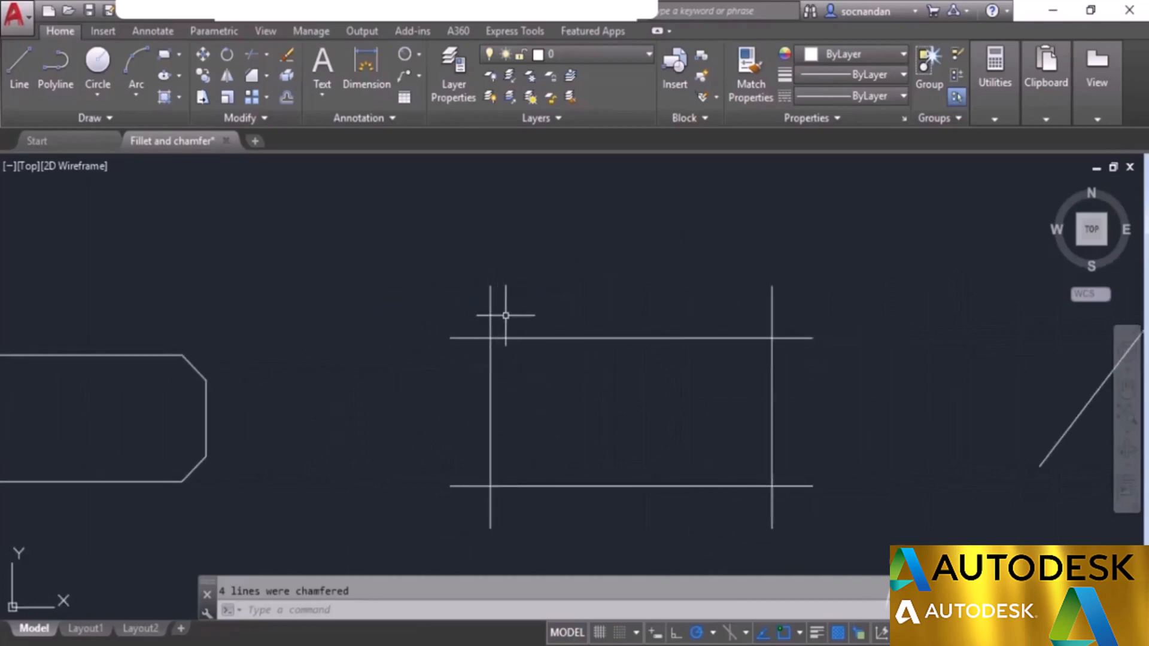
mouse_move(905, 429)
middle_down()
mouse_move(494, 447)
mouse_move(342, 428)
middle_up()
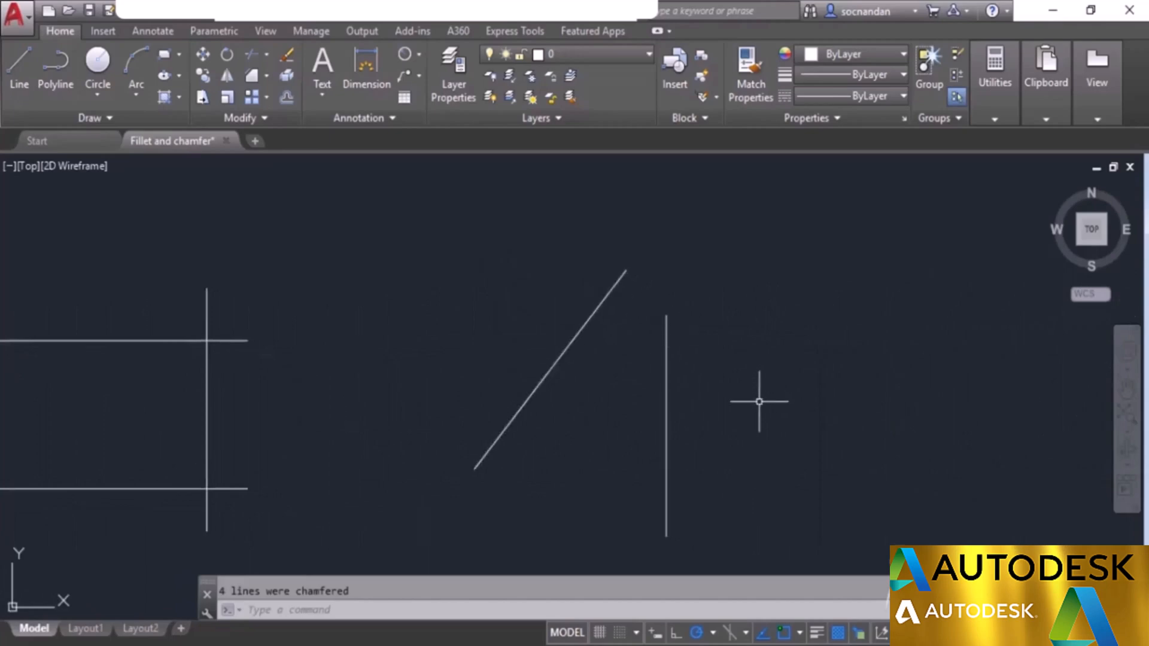
click(251, 77)
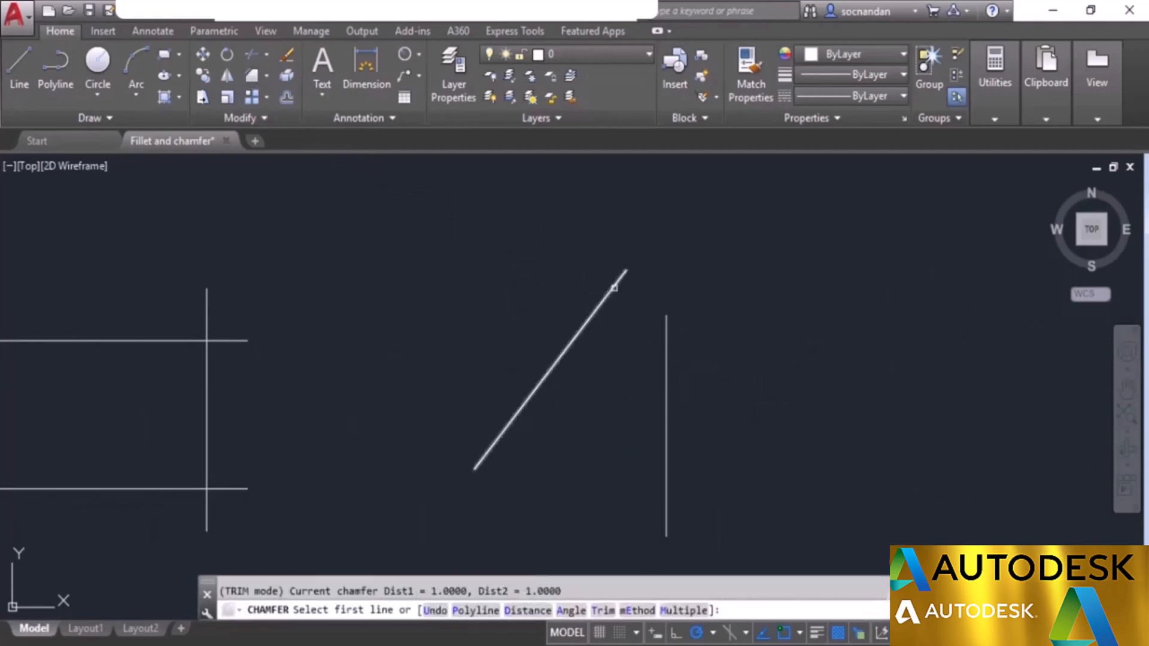
click(614, 287)
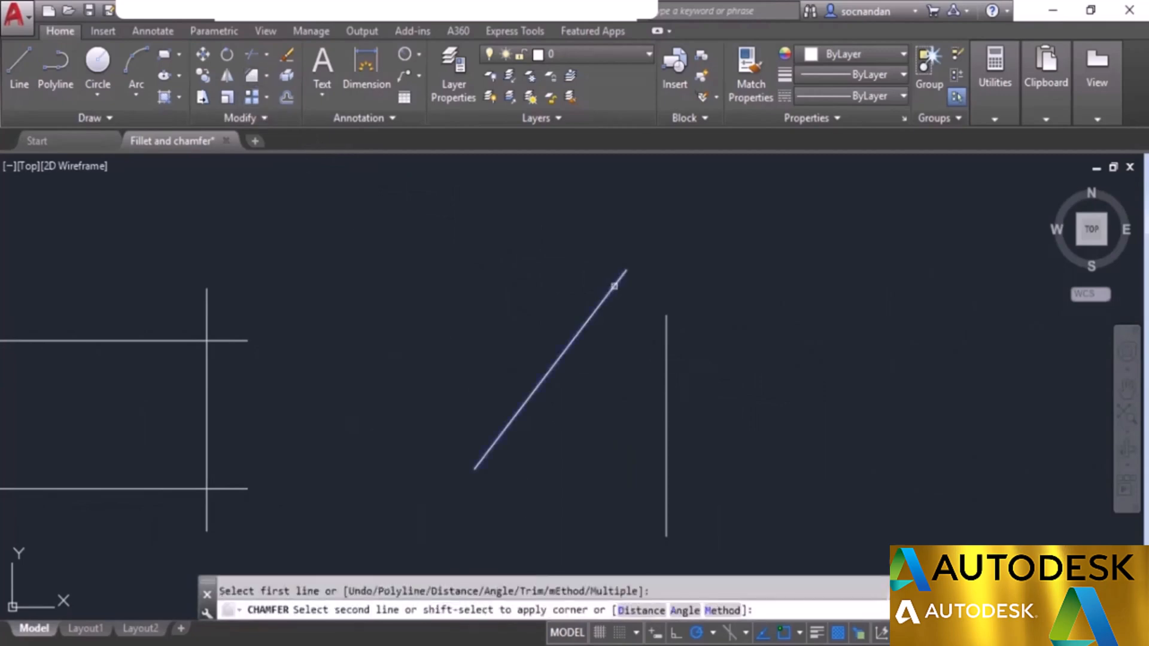
click(667, 339)
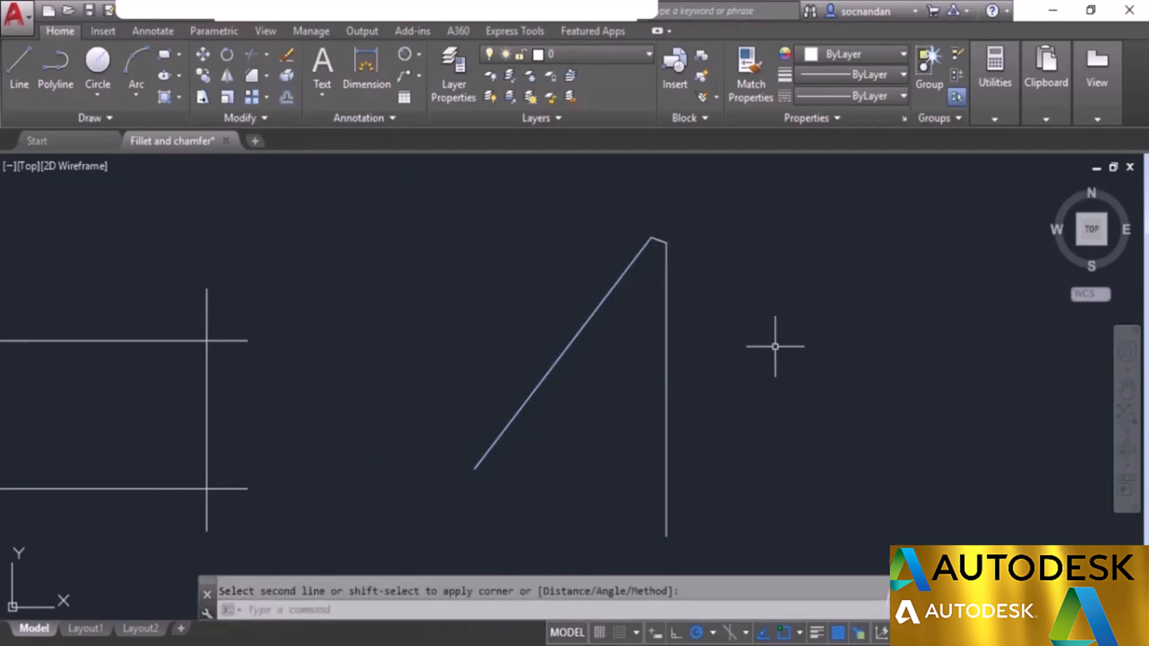
scroll(775, 346, down, 4)
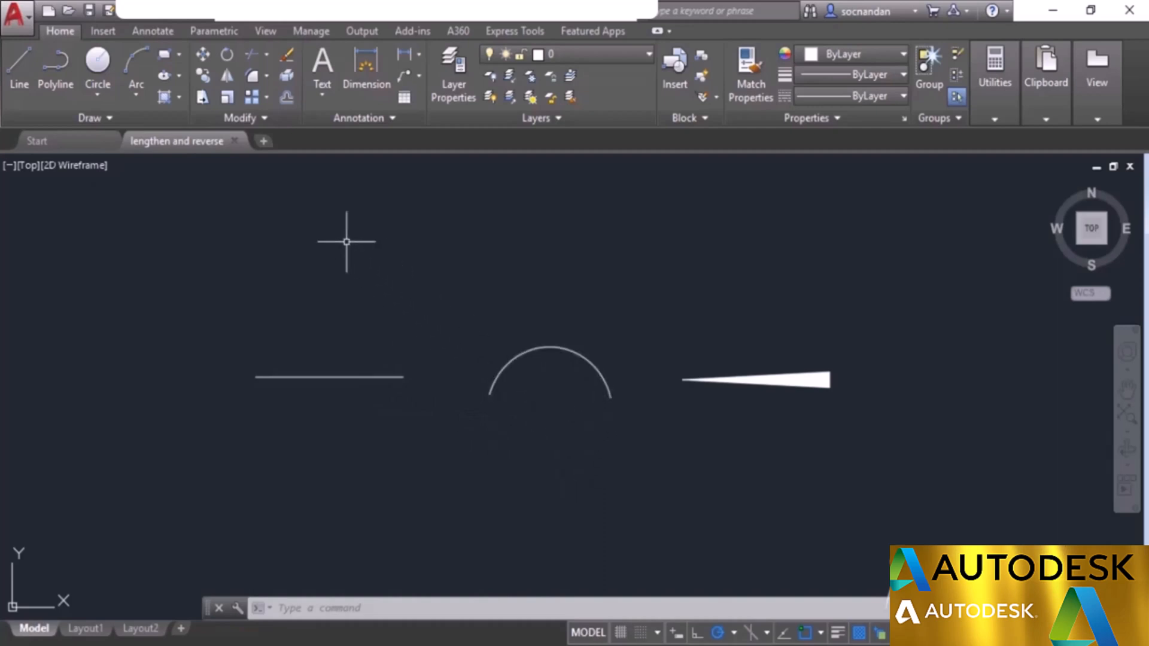
Step: Measure the horizontal line and the arc with the Lengthen command
click(249, 117)
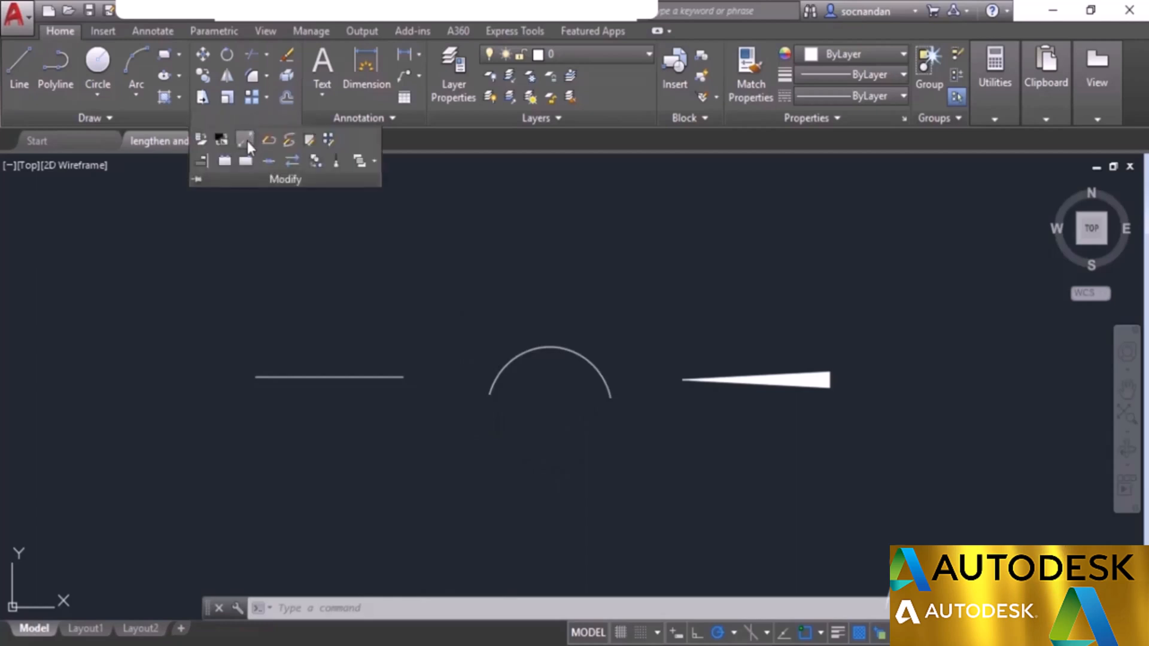
click(246, 142)
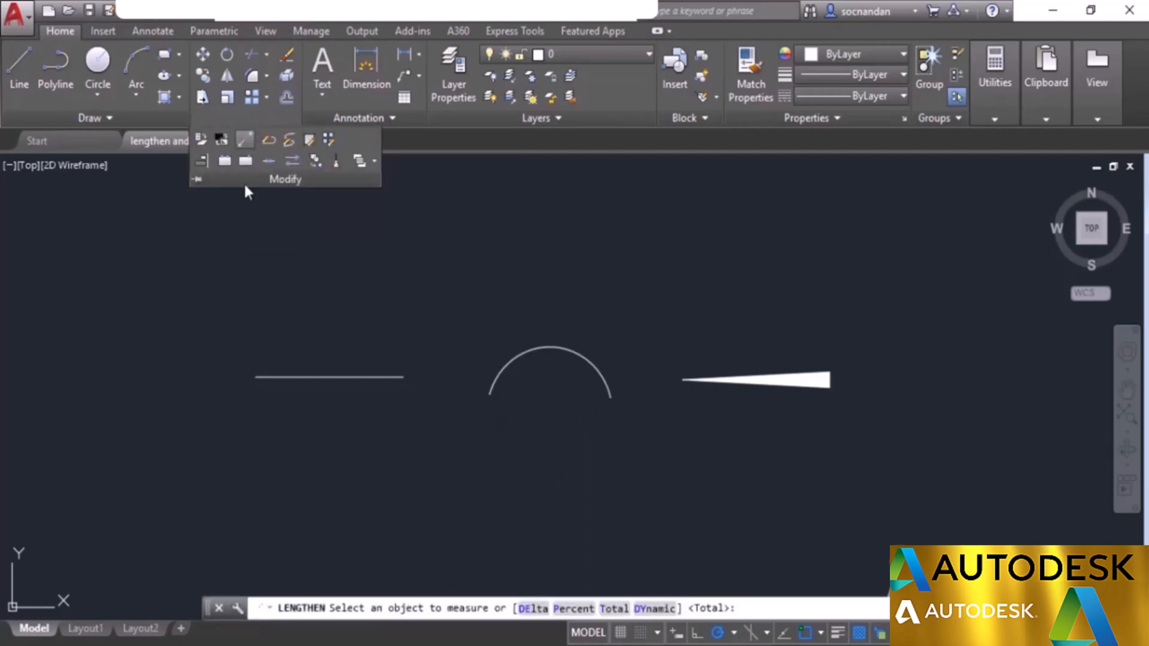
click(312, 376)
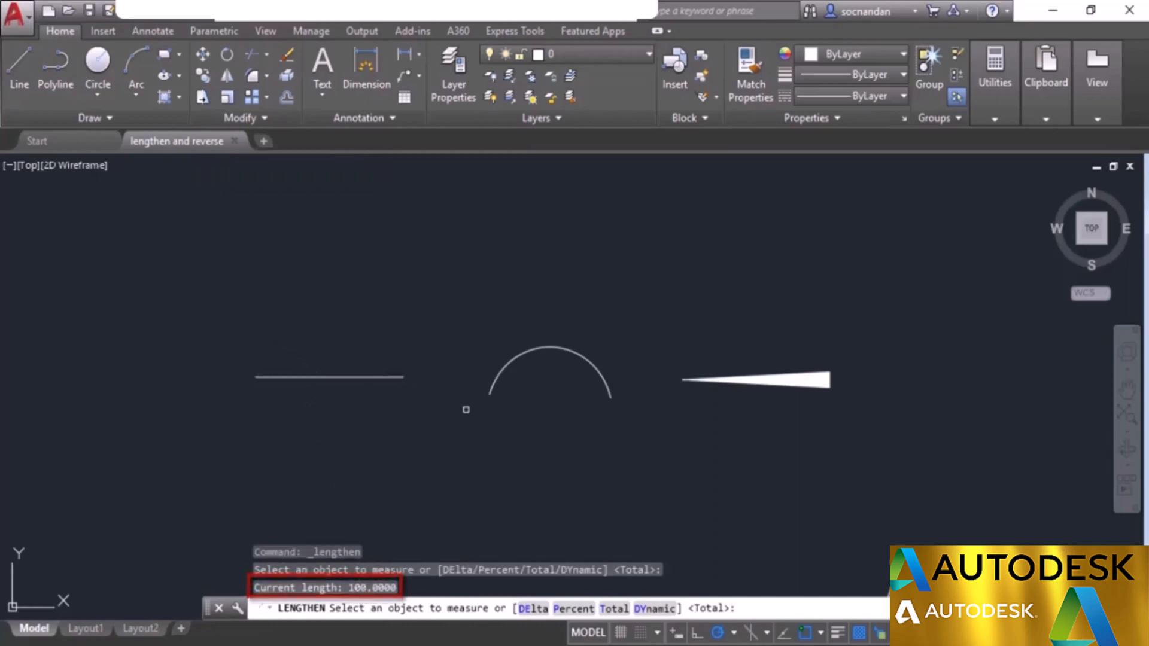
click(504, 366)
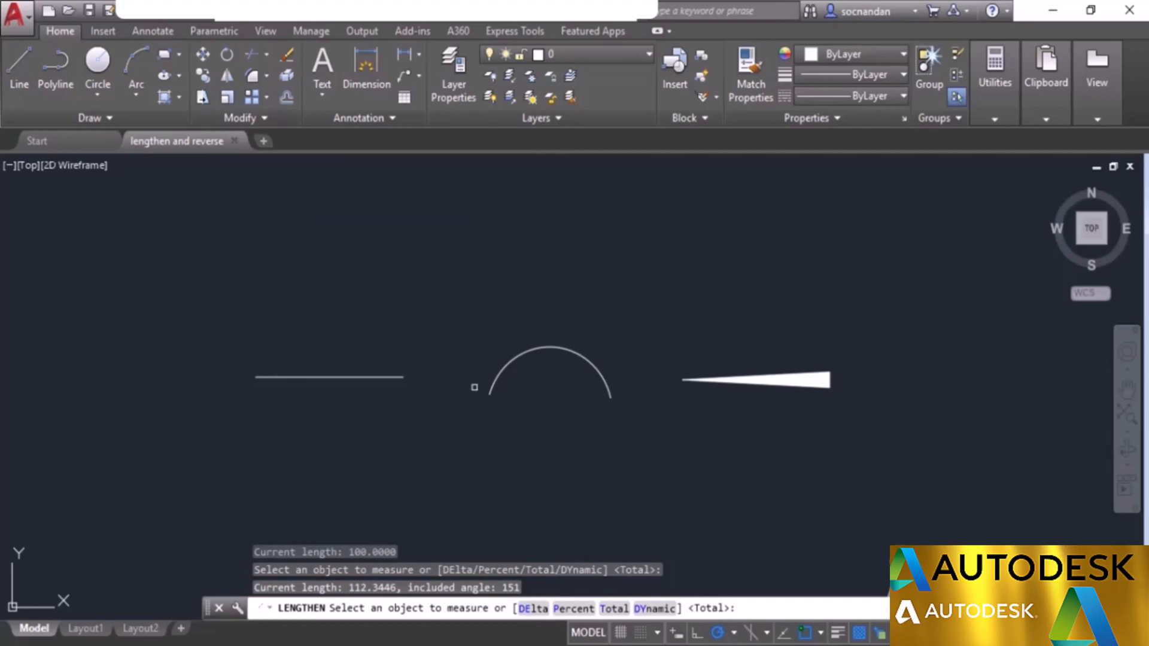
click(358, 377)
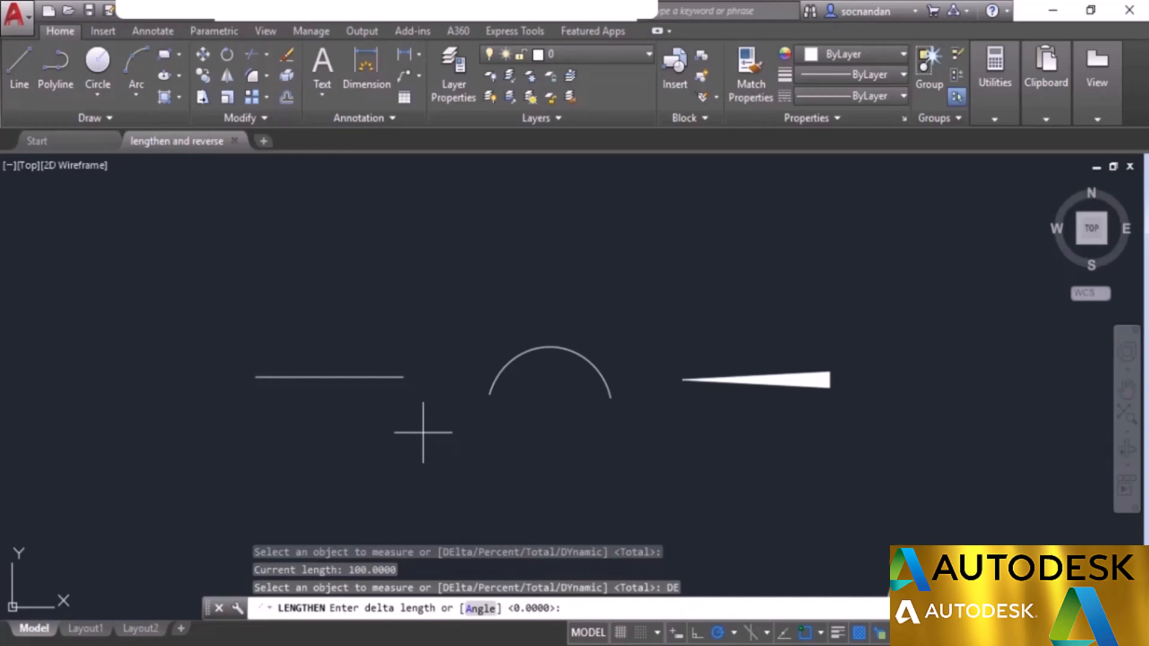
Step: Lengthen the horizontal line by a delta of 20 at its right end and again at its left end
text(20)
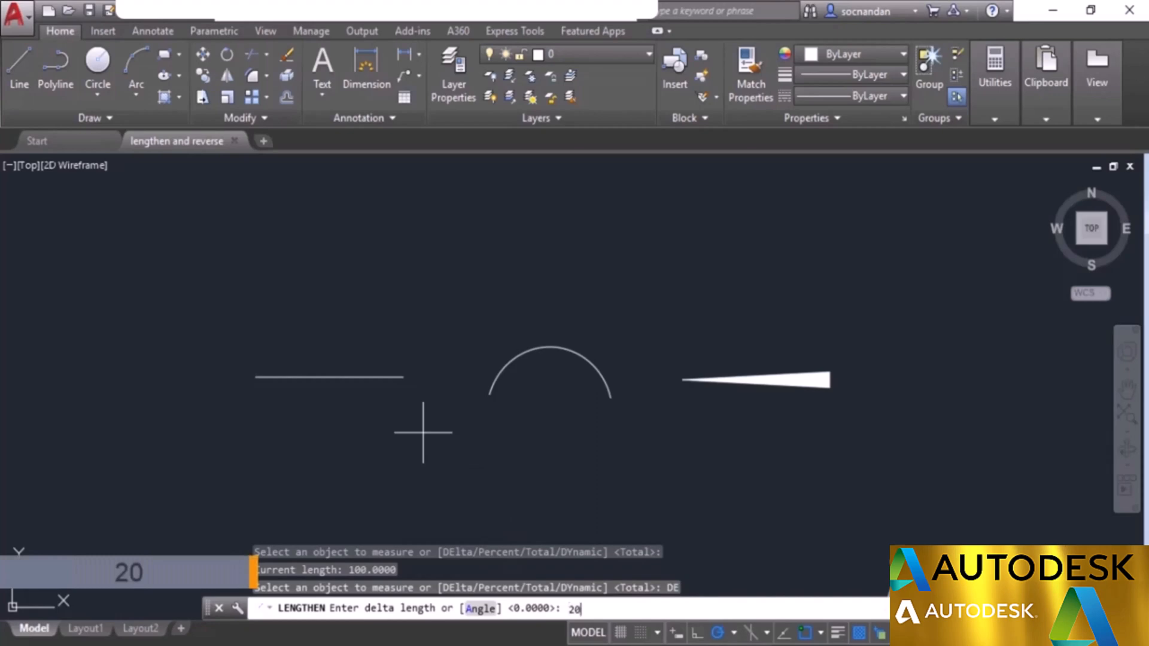
key(Return)
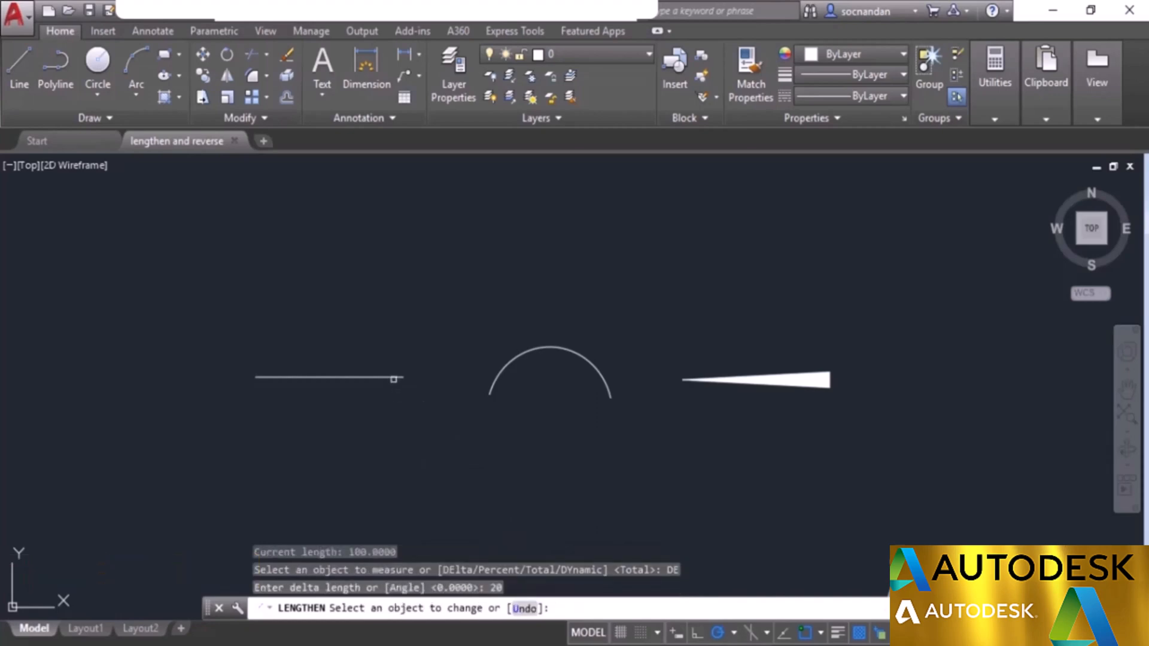
click(393, 378)
click(393, 378)
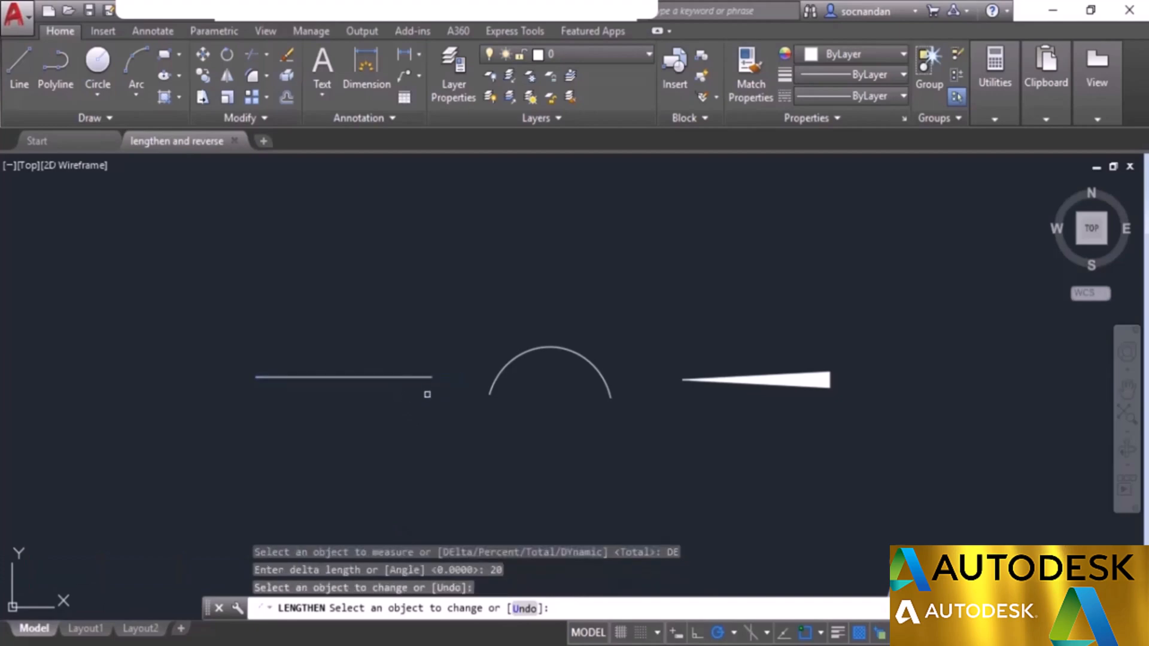
click(264, 378)
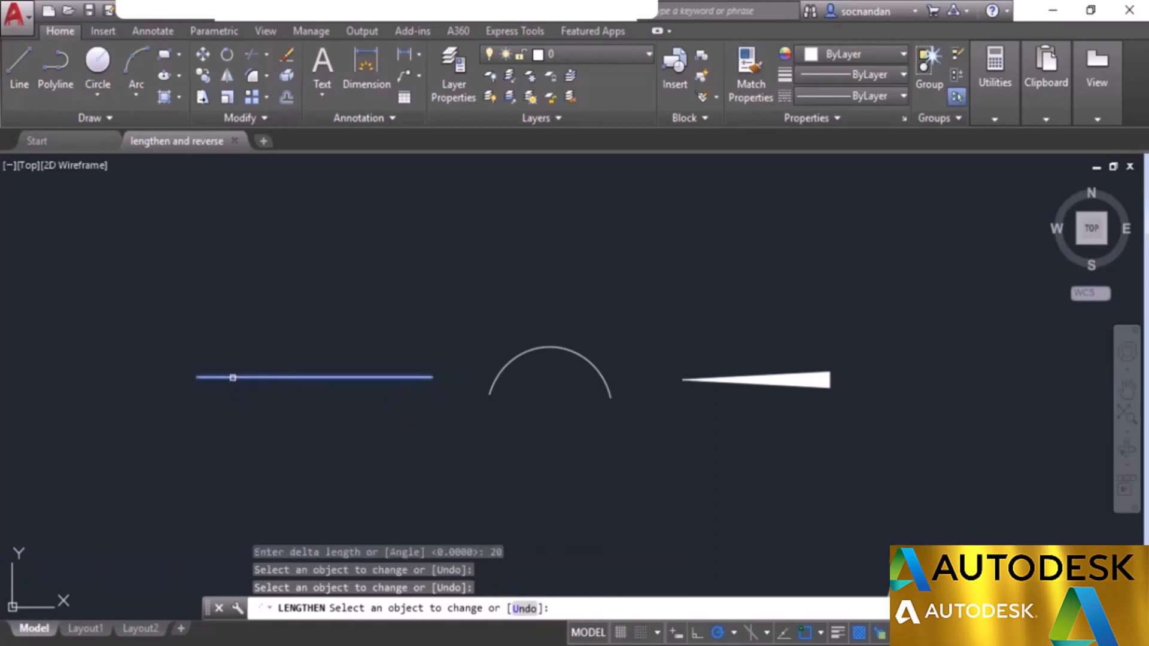
right_click(298, 405)
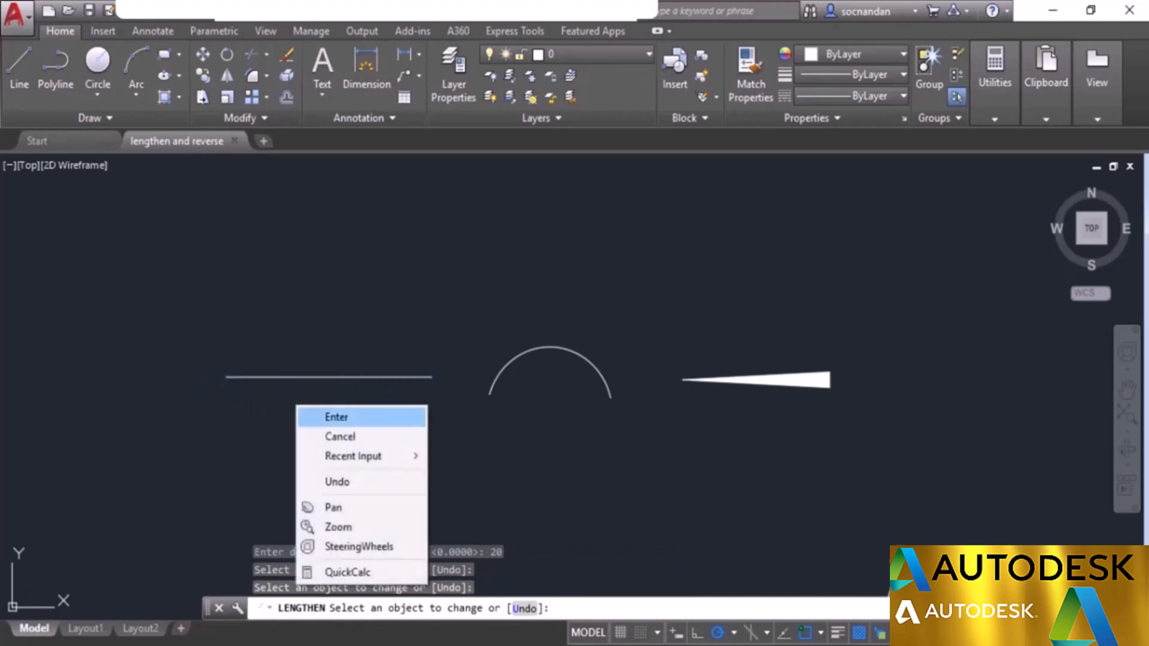
click(329, 414)
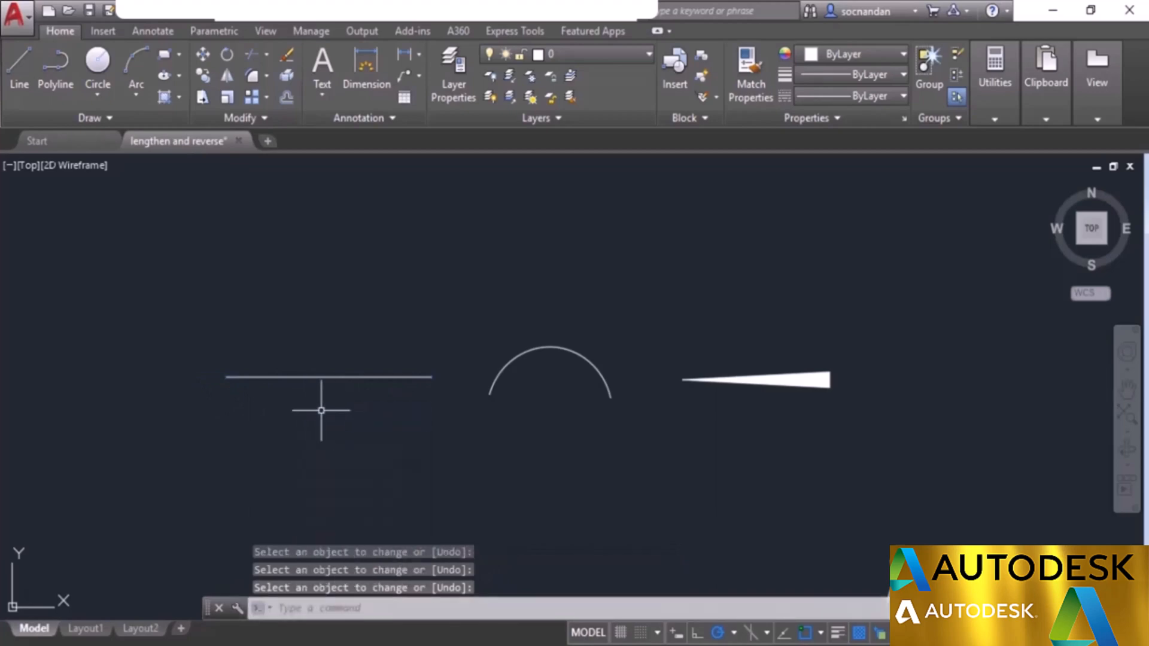
Step: Shorten the arc from its right end to 70 percent of its length using Lengthen's Percent option
key(Return)
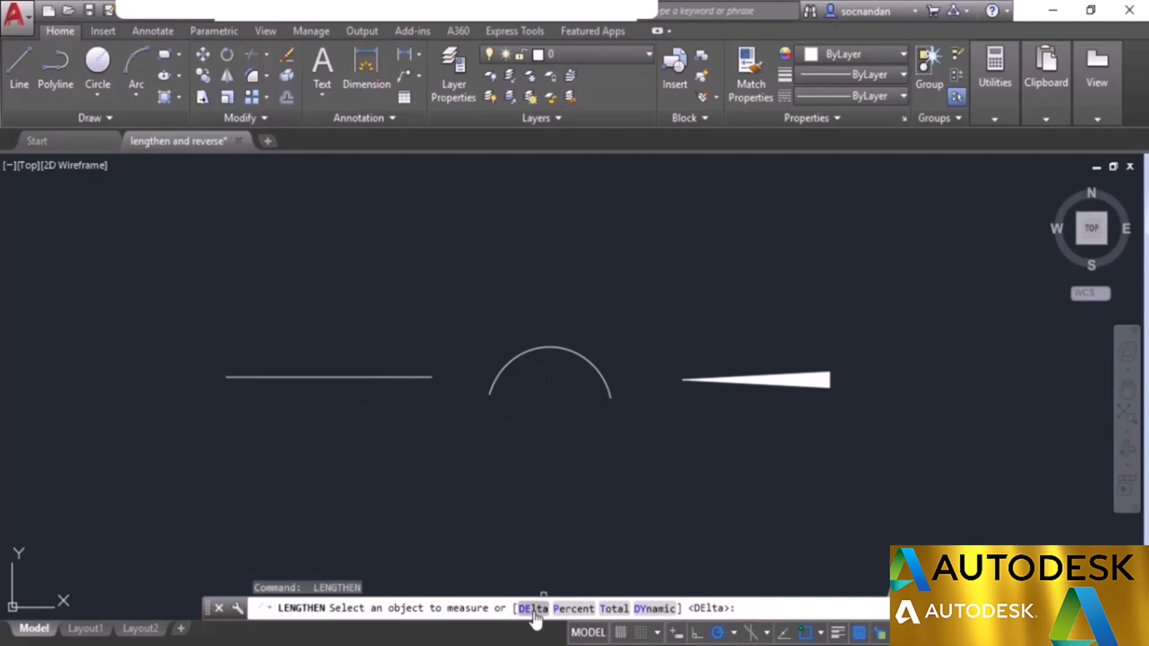
click(573, 609)
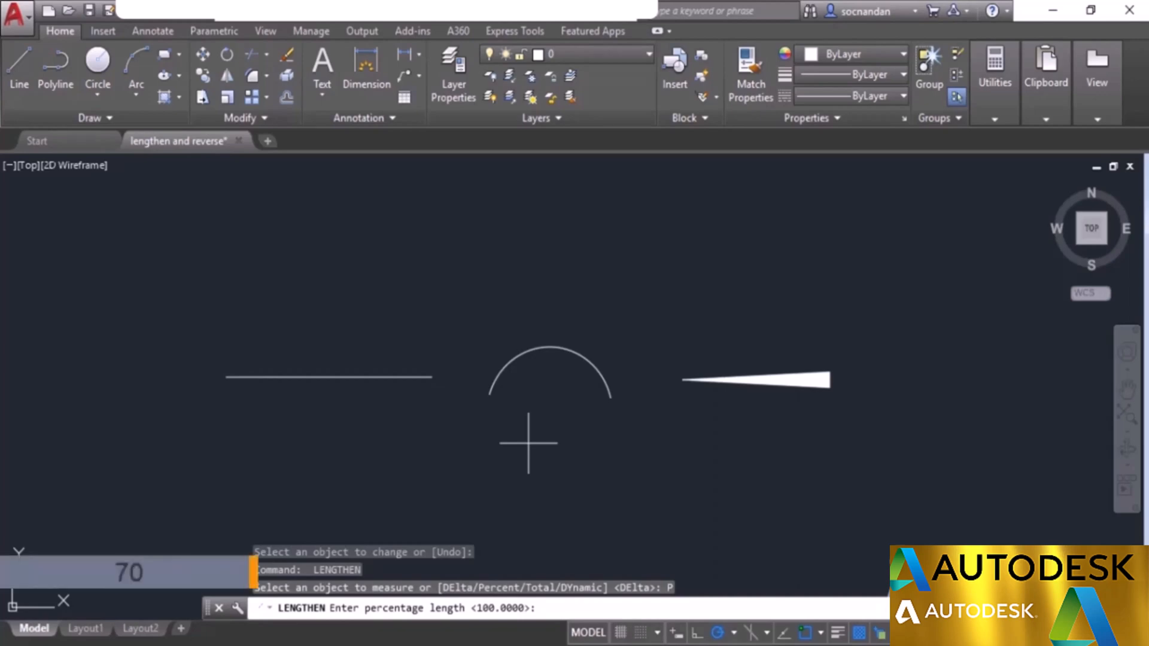
text(70)
key(Return)
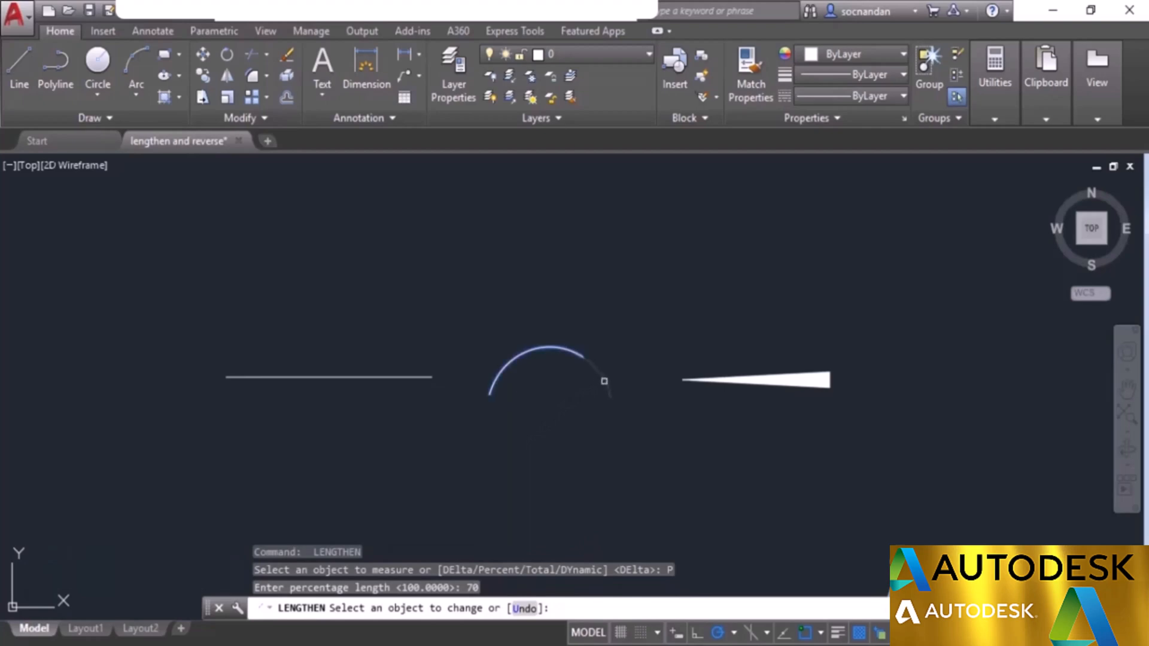
click(603, 381)
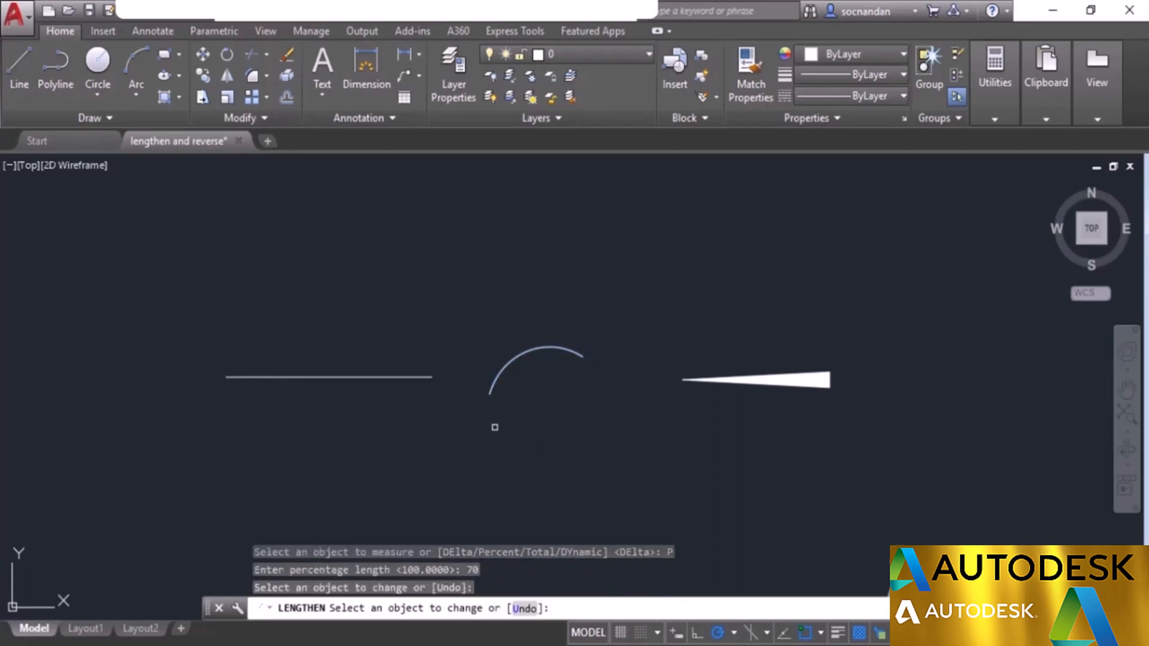
key(Return)
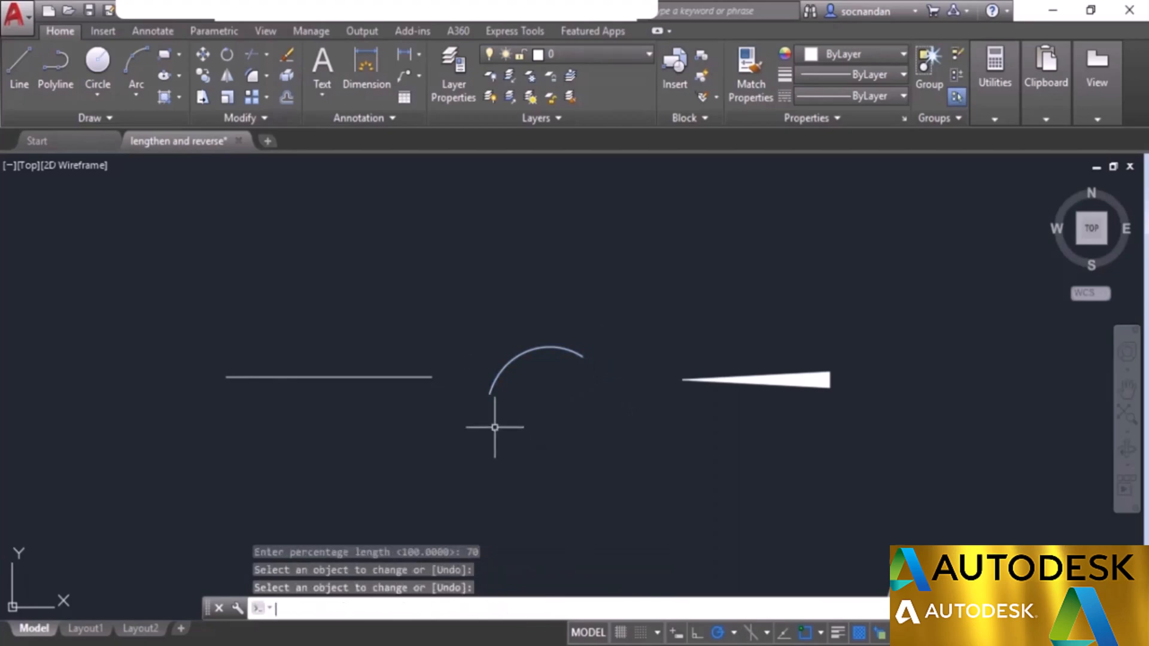
Step: Set the horizontal line's total length to 60 with Lengthen, trimming it from its left end
key(Return)
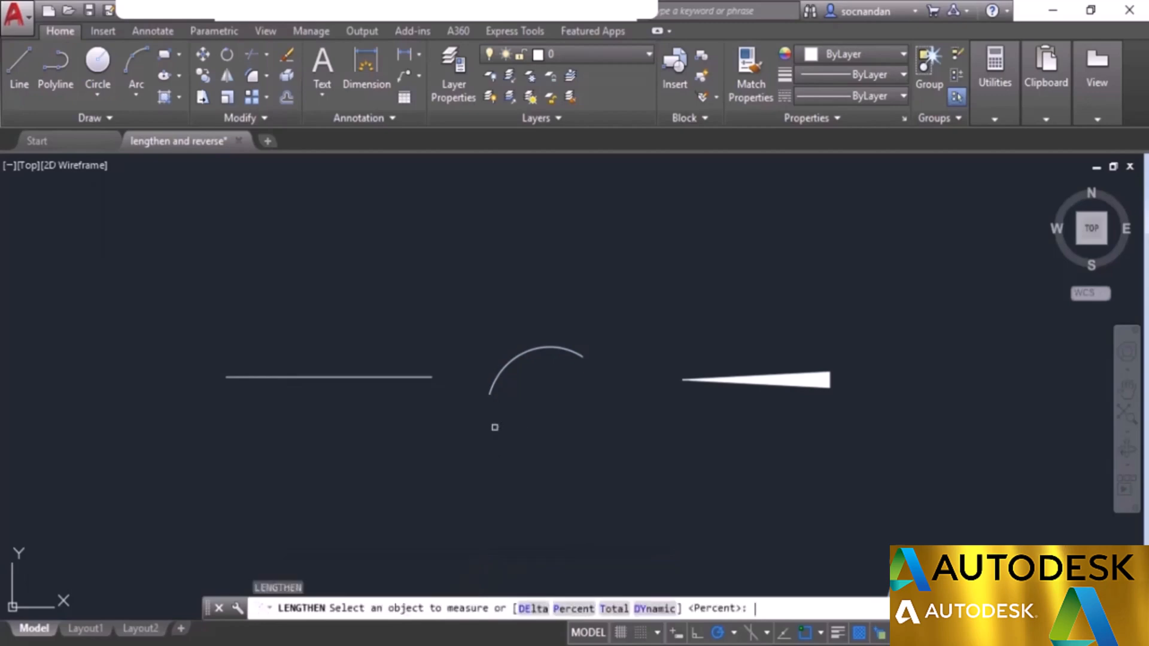
click(614, 609)
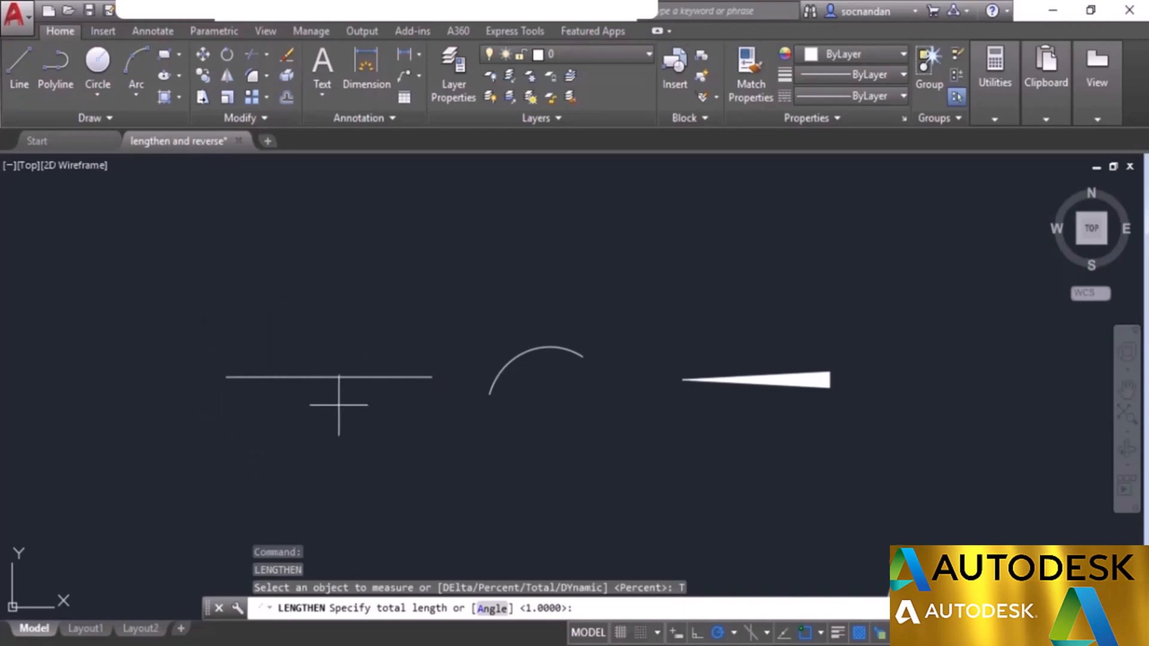
text(60)
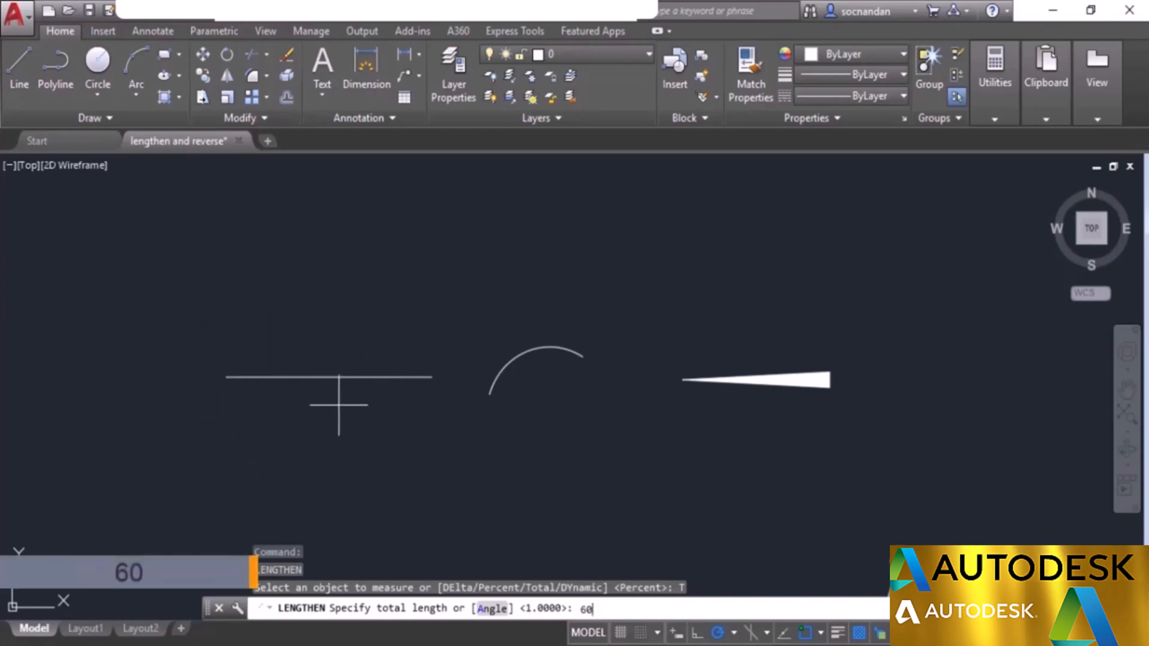
key(Return)
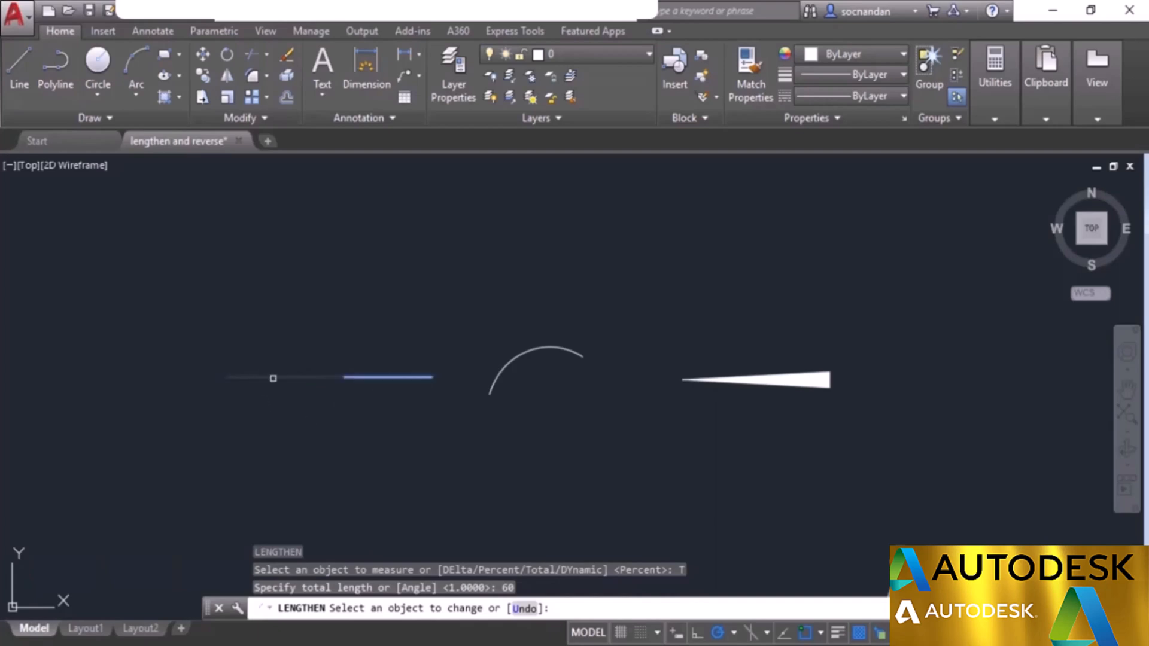
click(274, 375)
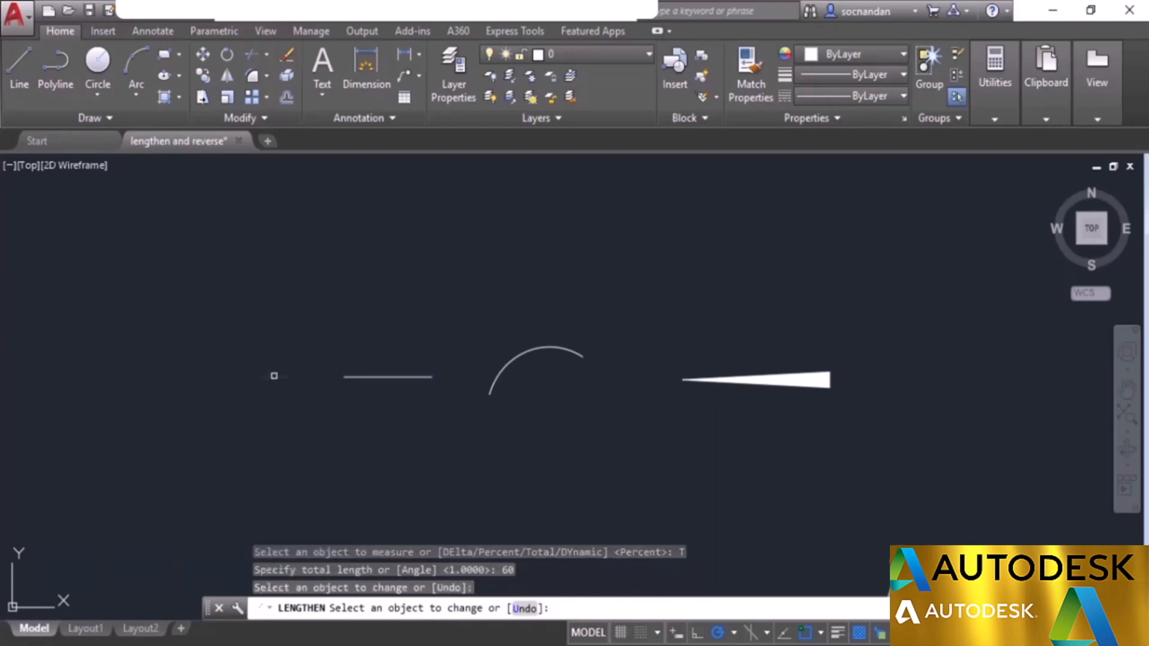
right_click(295, 417)
click(325, 429)
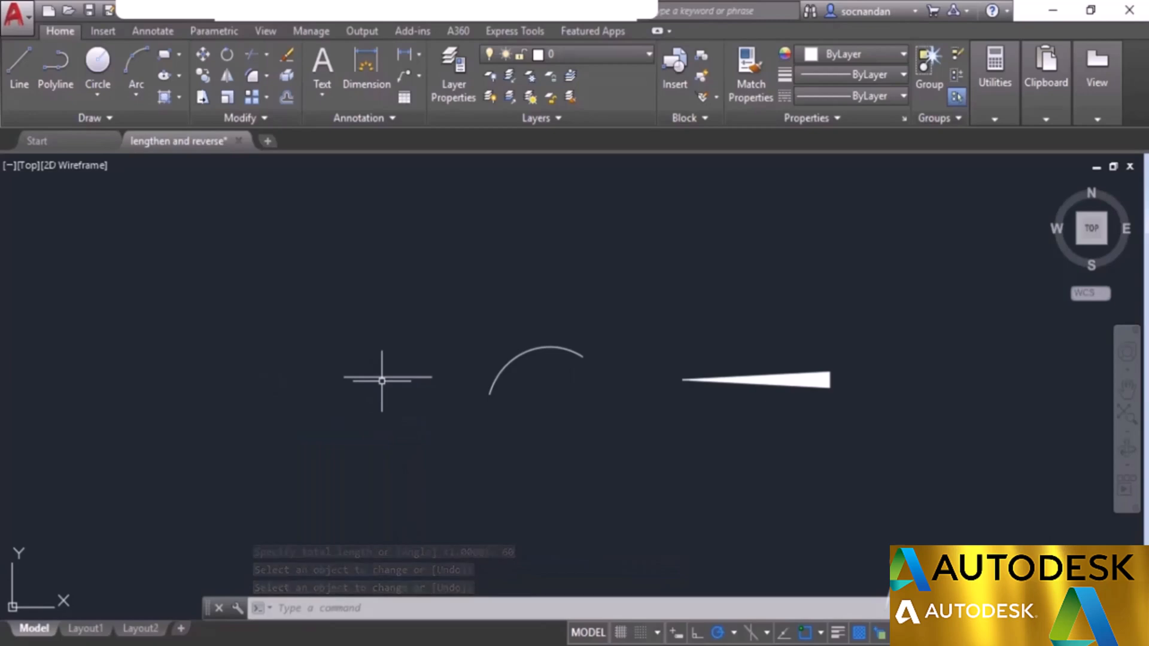
Step: Measure the horizontal line, and stretch its left end outward to about three times its length with Lengthen's Dynamic option
key(Return)
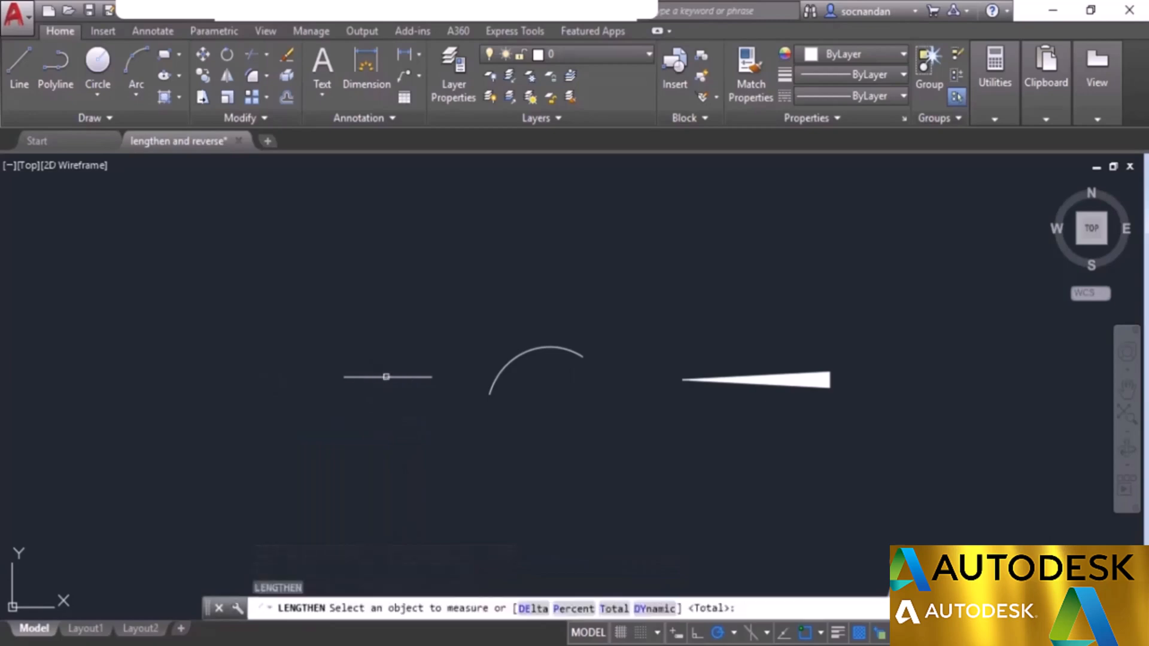
click(385, 377)
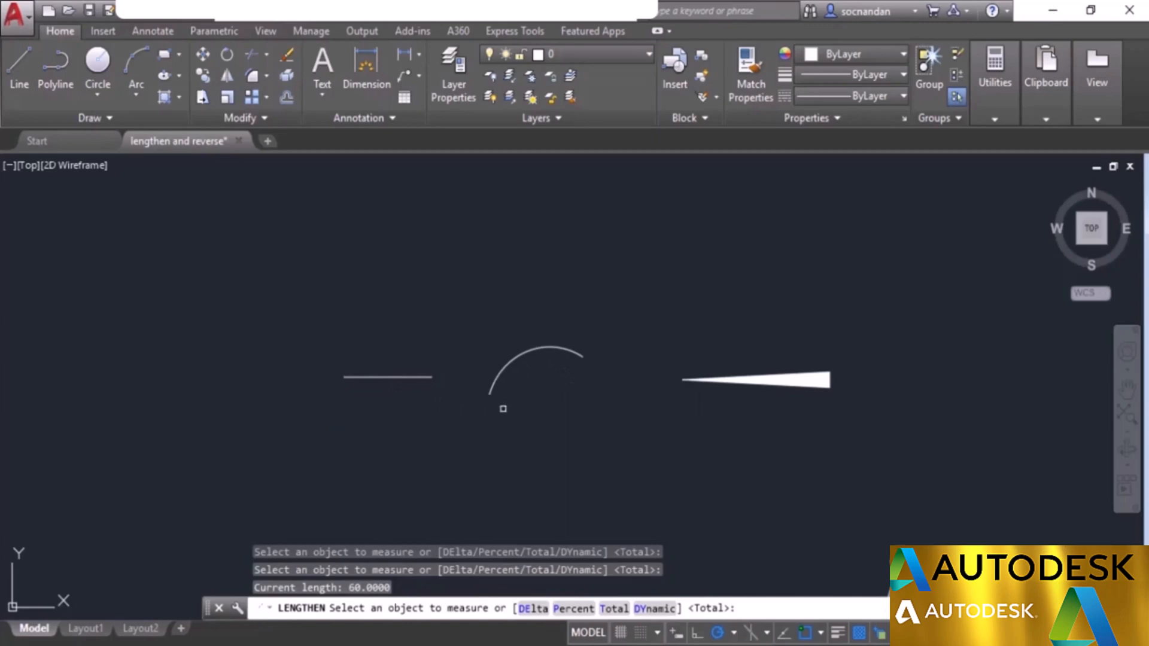
click(655, 609)
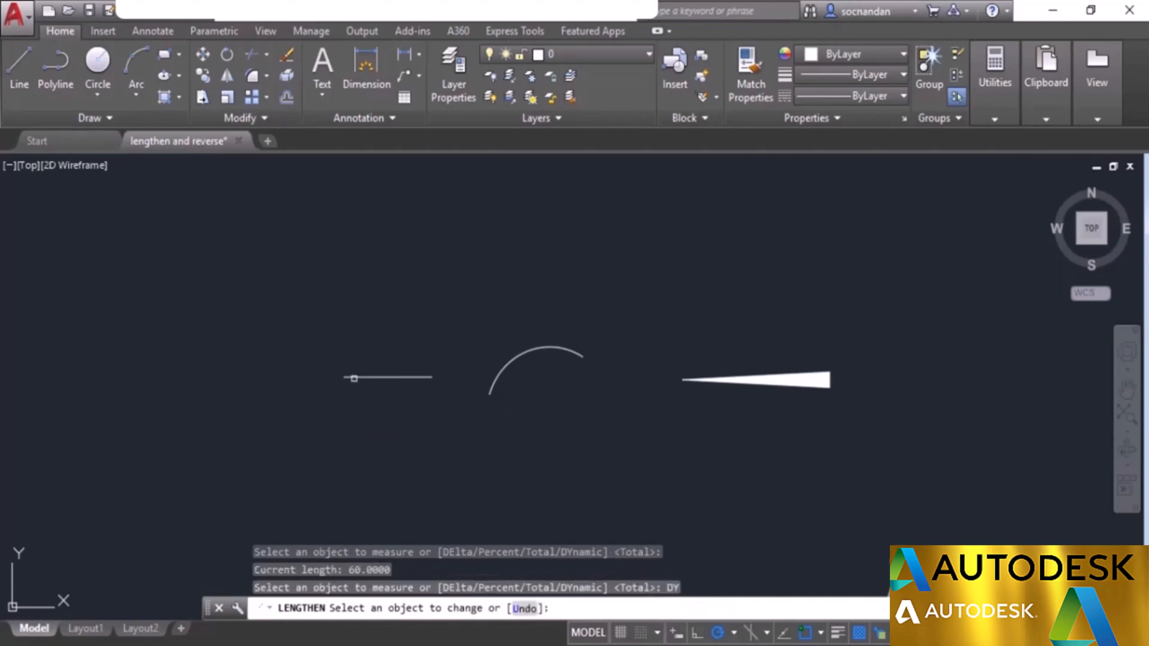
click(353, 378)
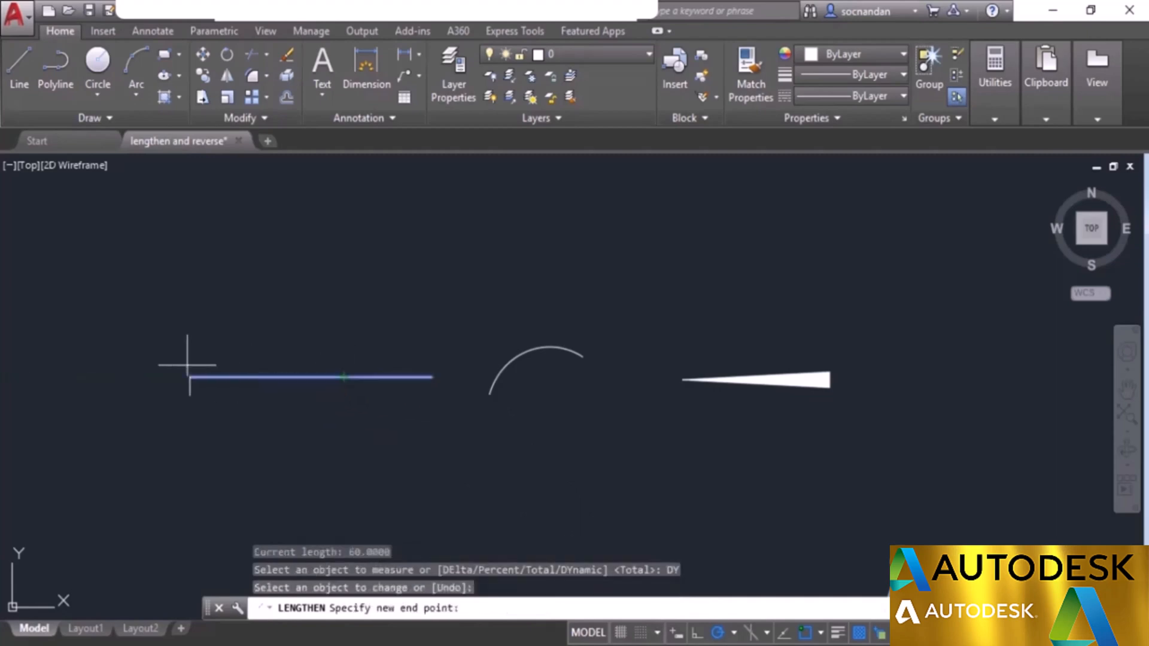
click(161, 377)
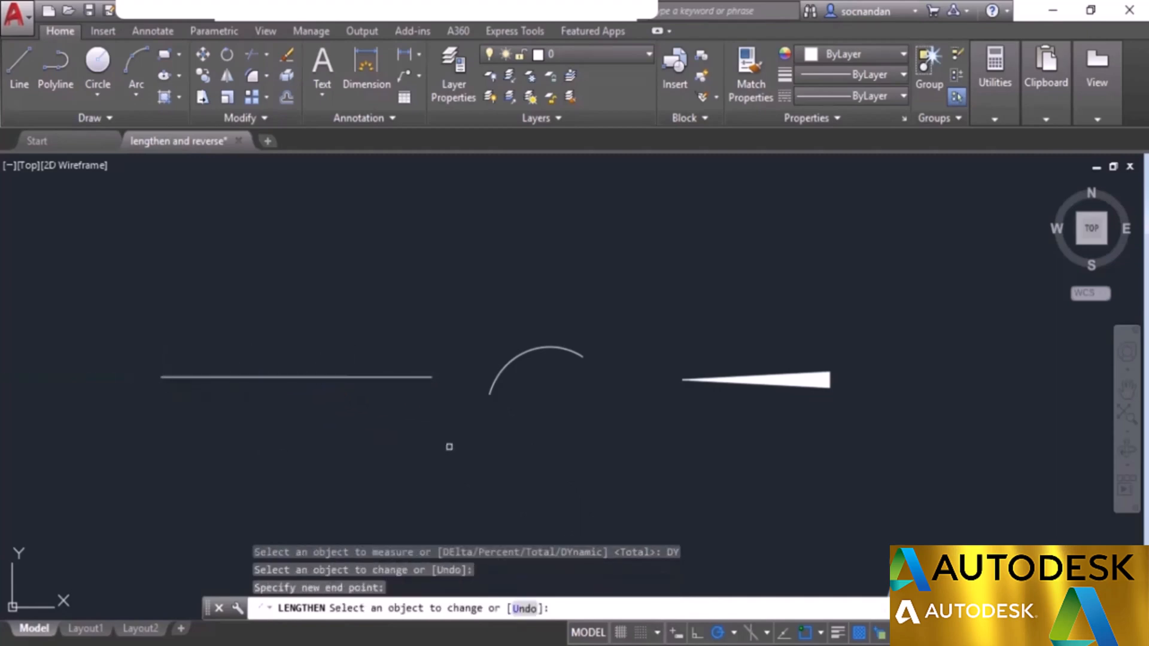
Step: Extend the arc dynamically from its lower-left end around to a point below its center, and finish Lengthen
click(489, 390)
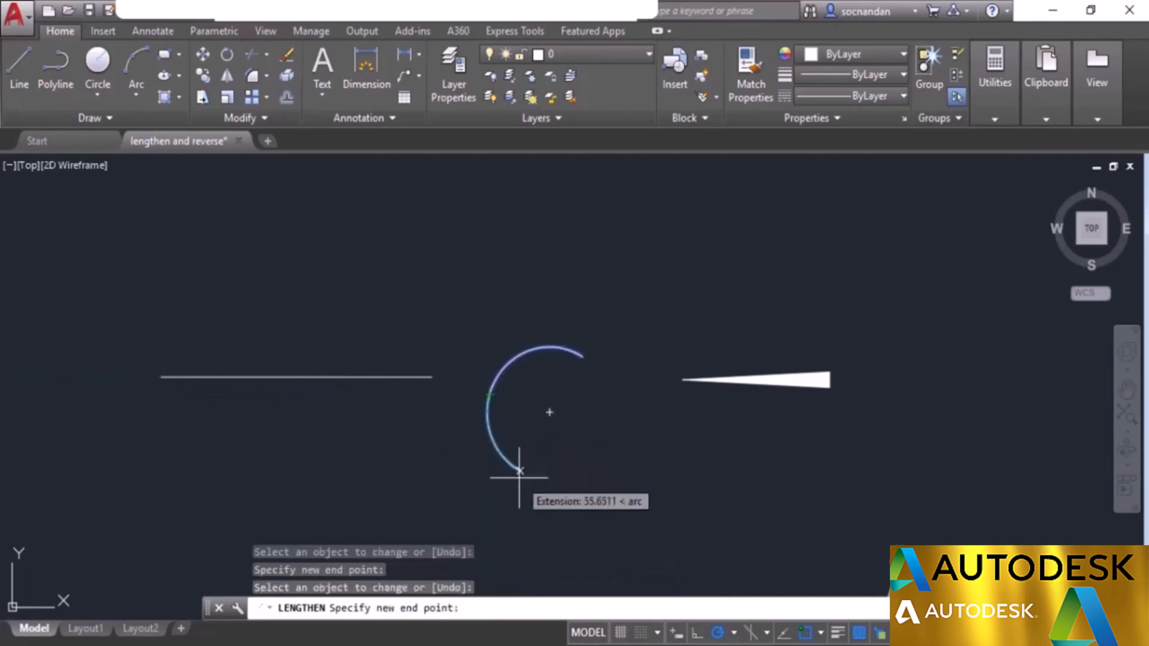
click(526, 479)
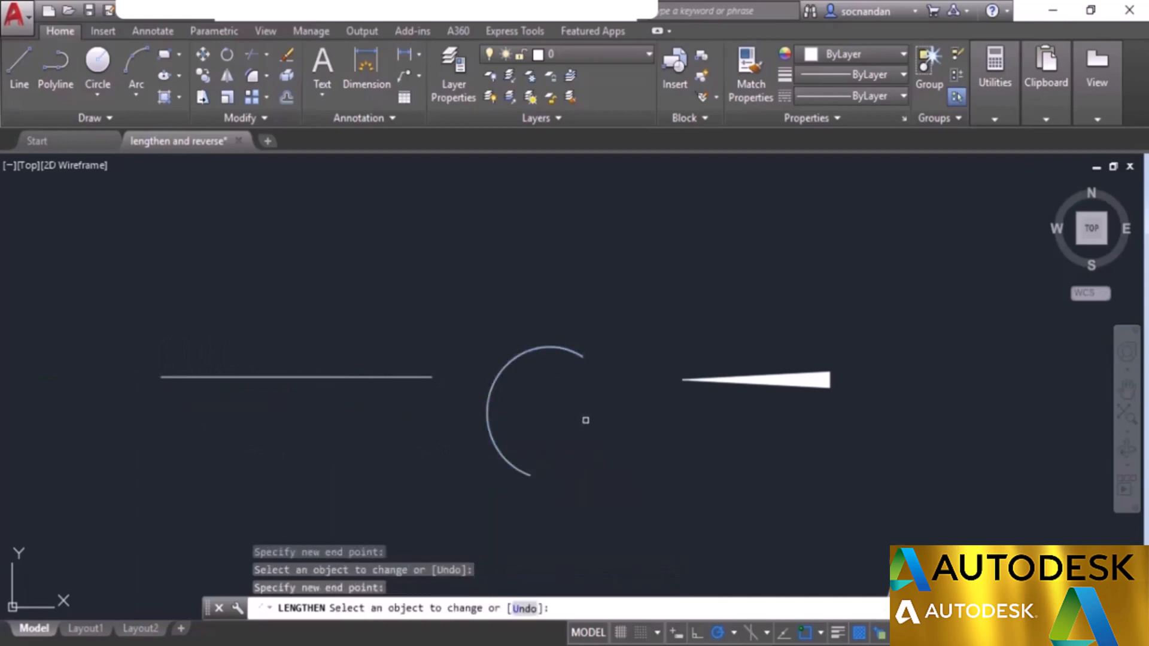
key(Escape)
Step: Erase the horizontal line and the arc
click(577, 475)
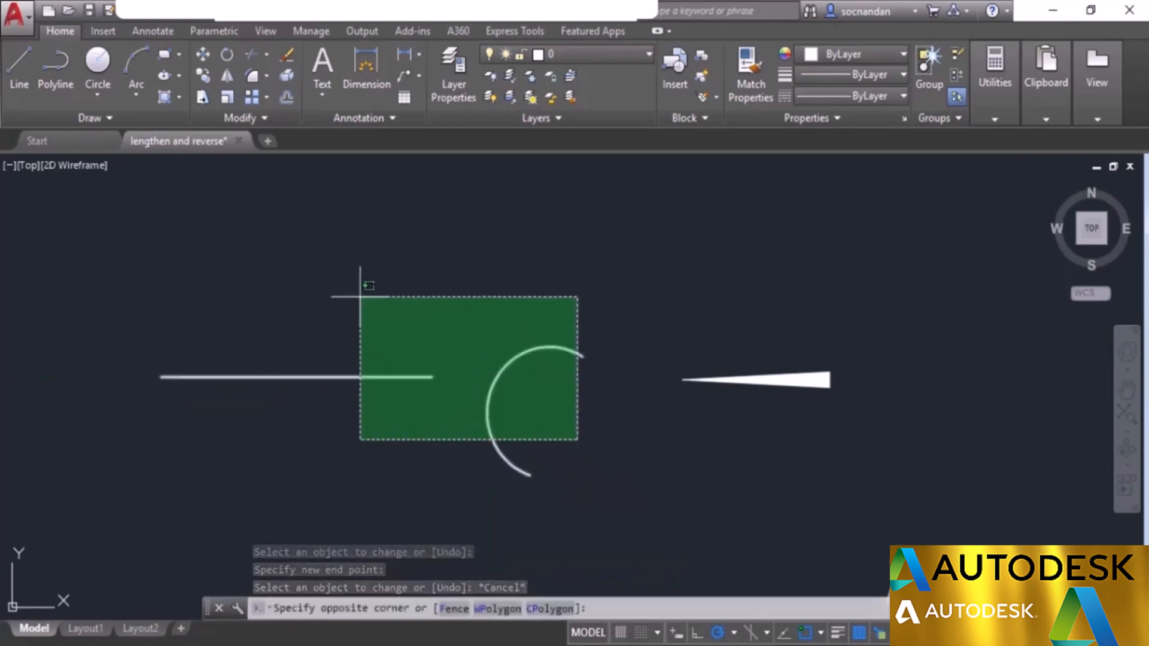
click(358, 293)
right_click(359, 293)
click(390, 354)
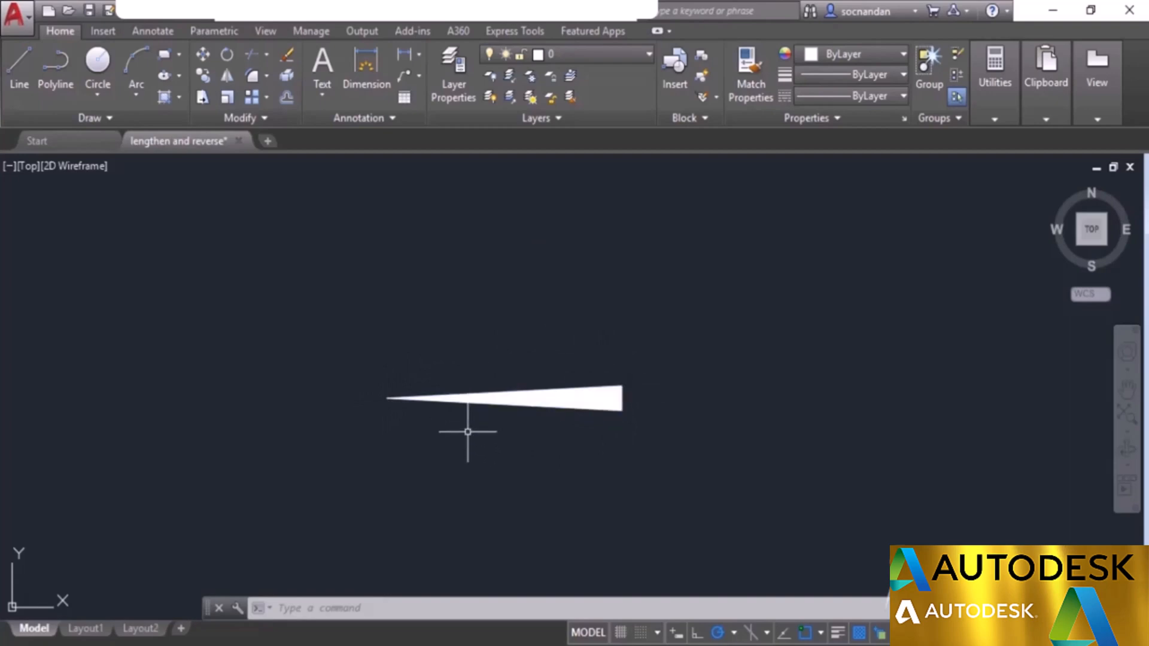
Step: Reverse the direction of the tapered polyline with the Reverse command
click(262, 118)
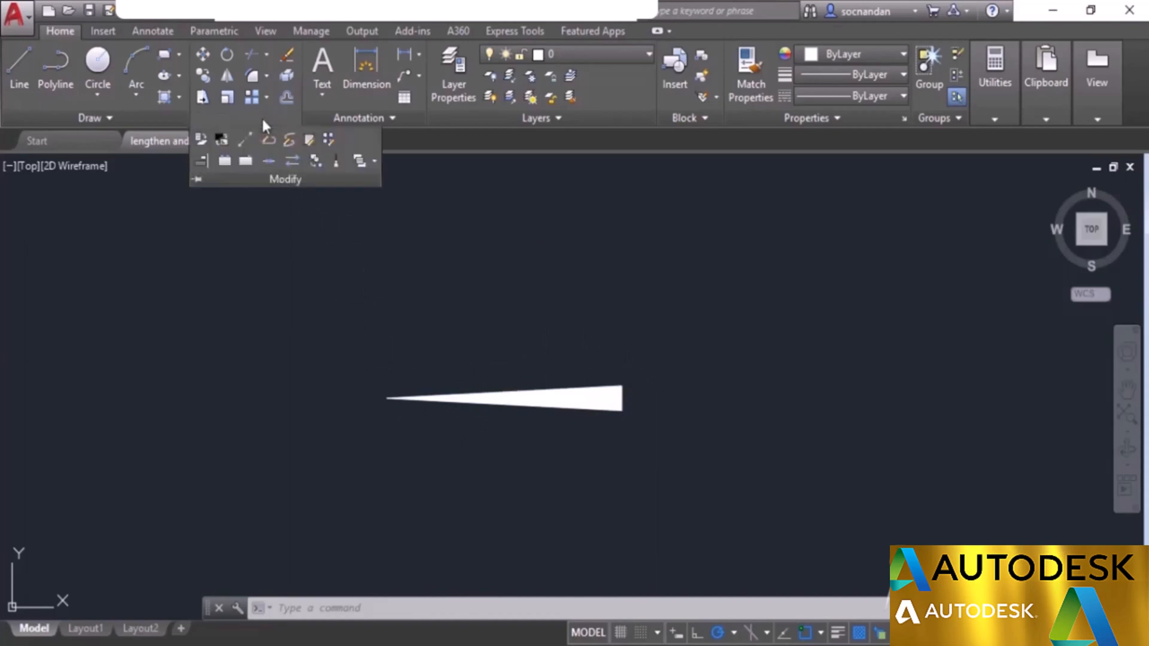
click(293, 160)
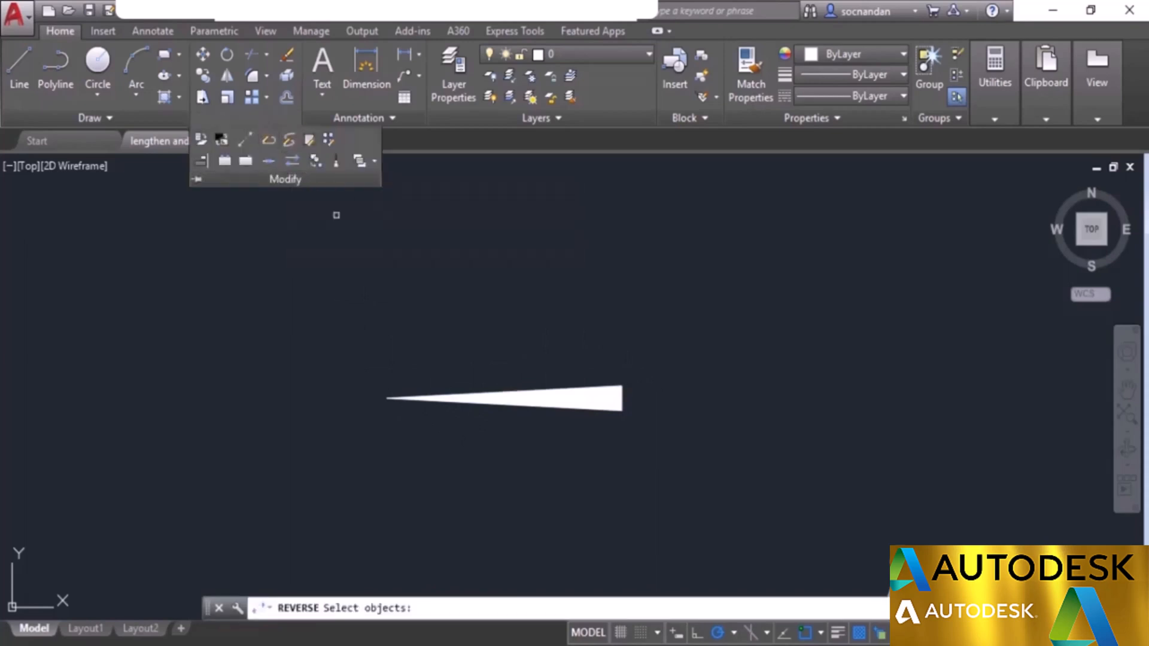
click(478, 410)
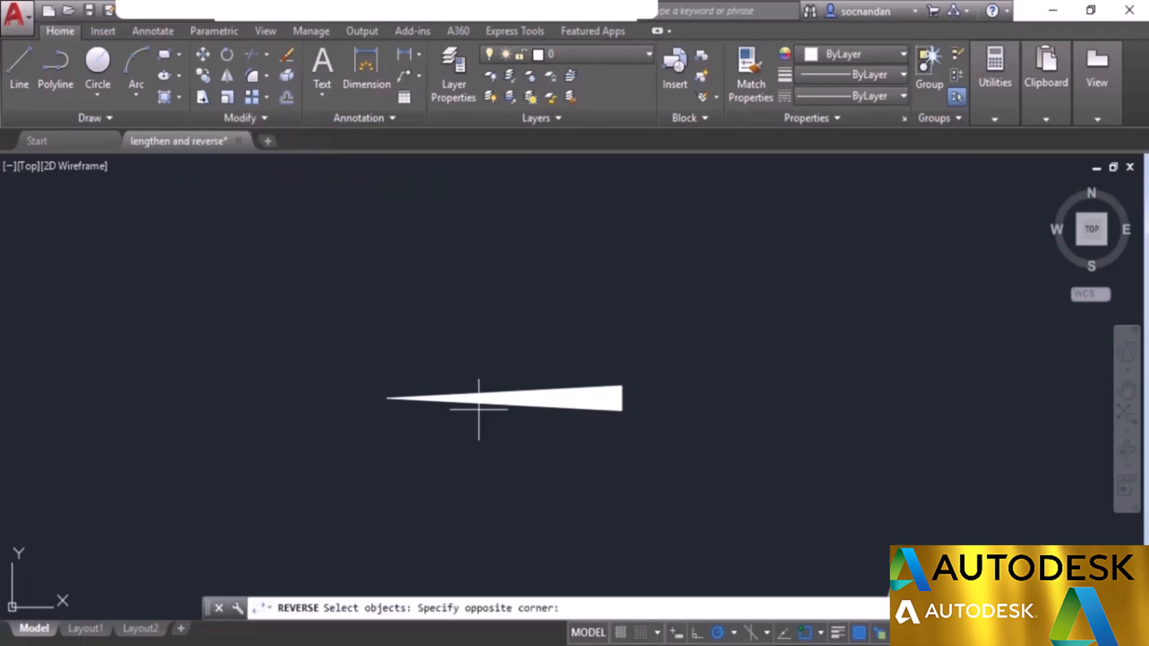
click(446, 370)
key(Return)
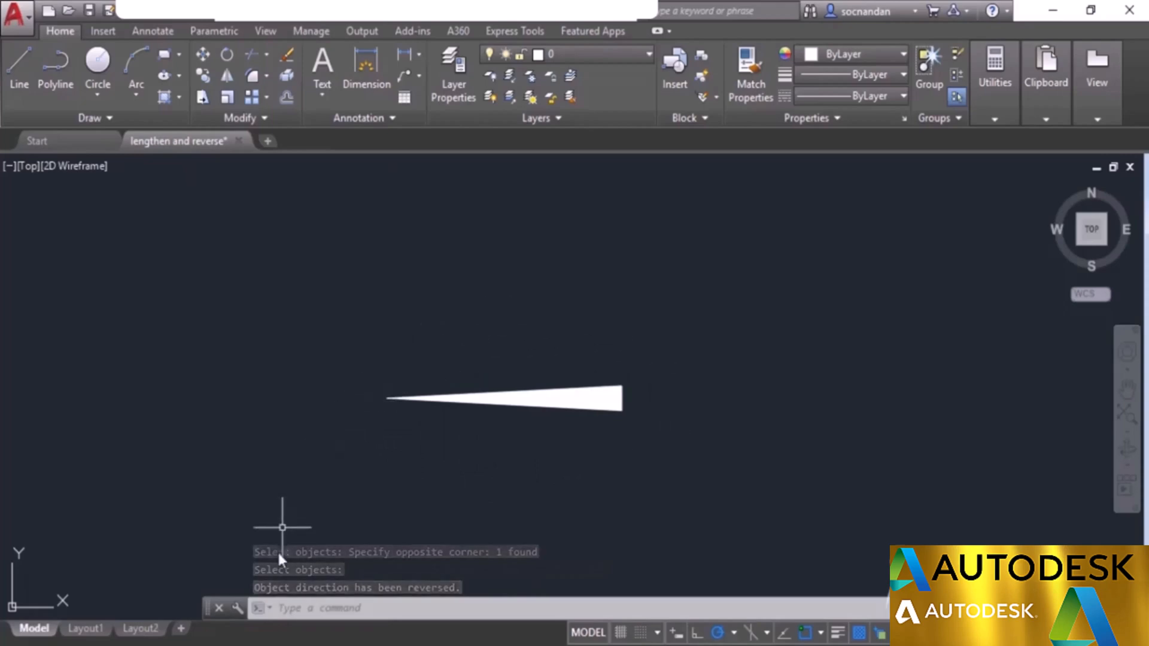
Step: Set the PLINEREVERSEWIDTHS system variable to 1
drag(236, 598, 235, 580)
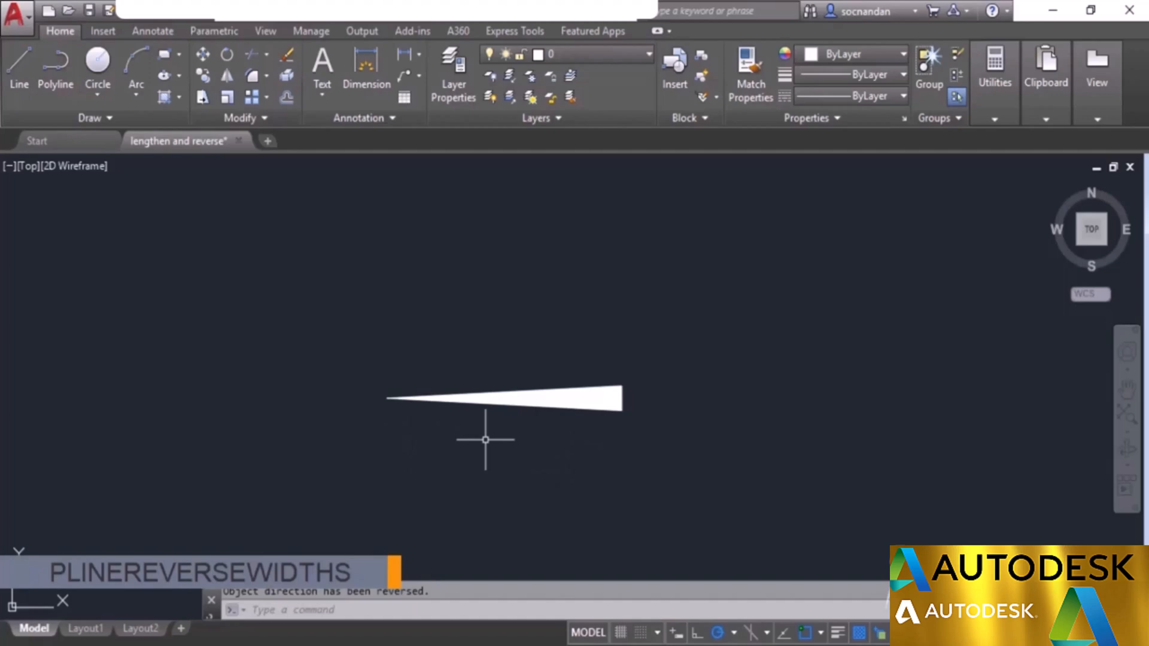
text(PLINEREVERSe)
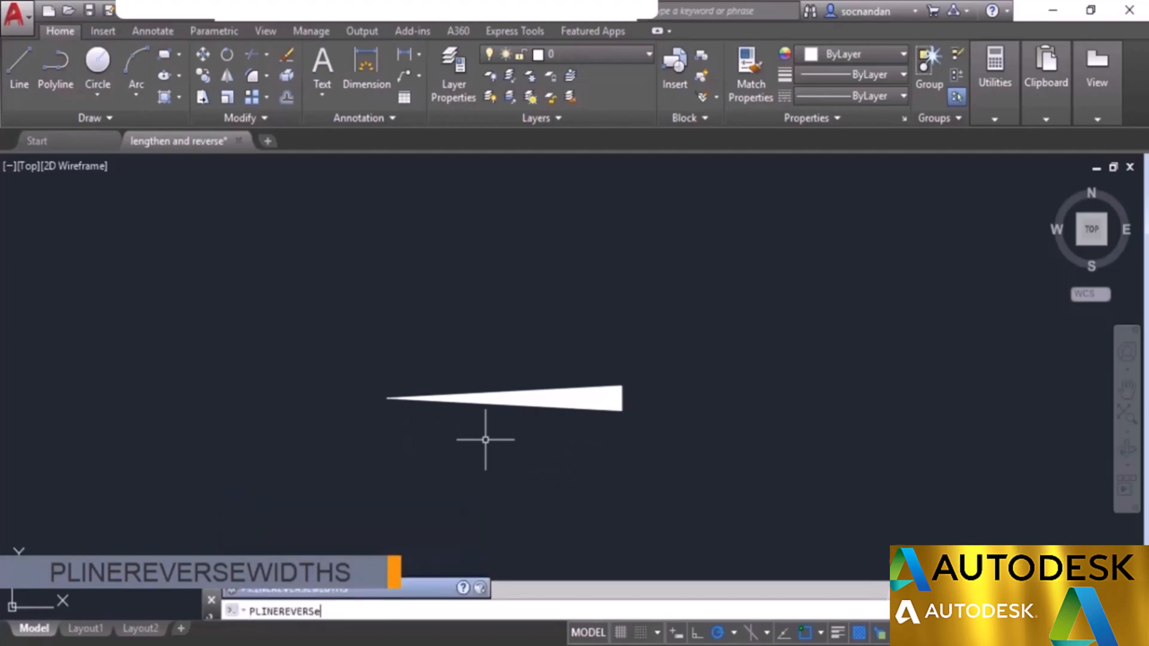
text(widths)
key(Return)
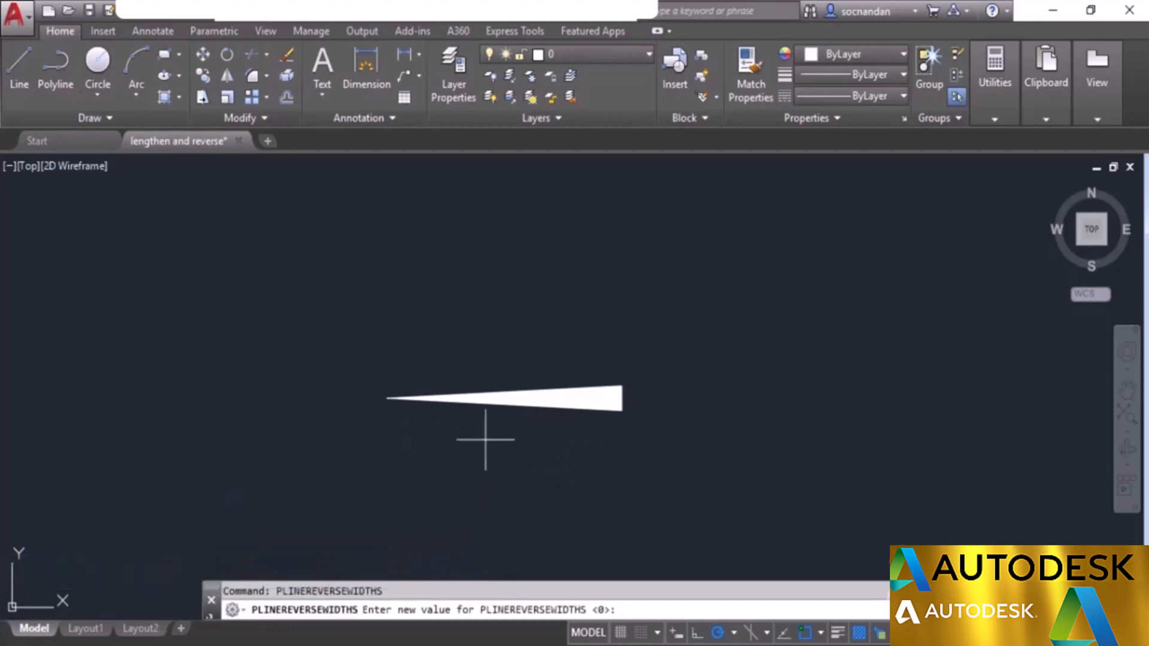
text(1)
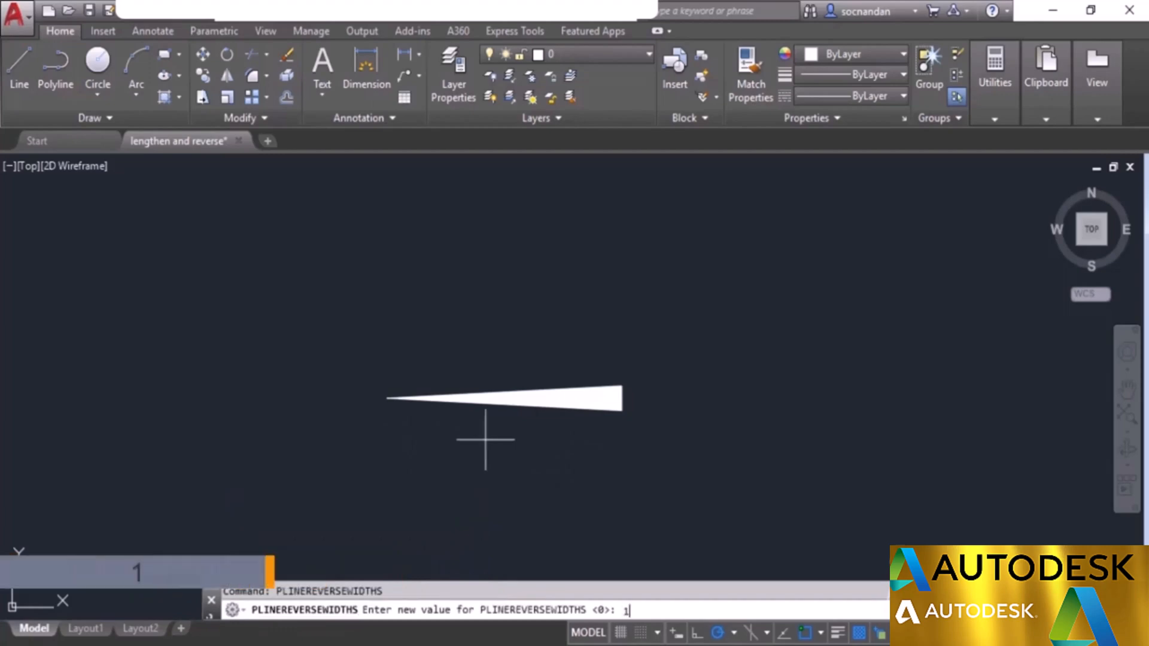
key(Return)
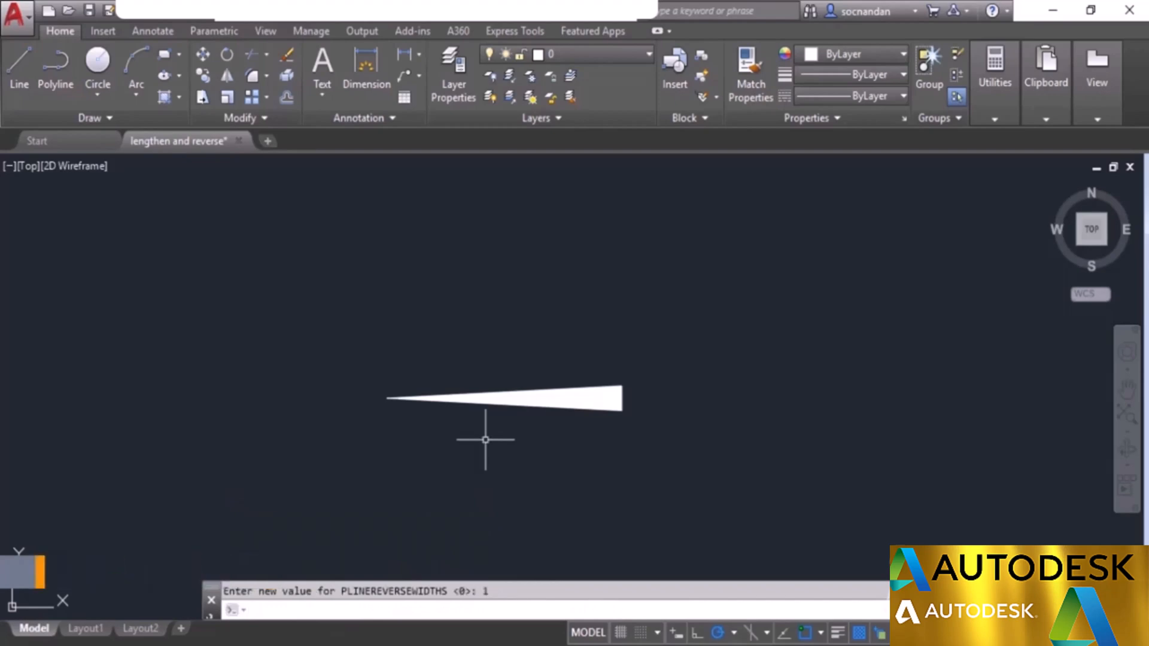
Step: Reverse the tapered polyline again with its widths included, so the wide end and the pointed end swap
click(264, 118)
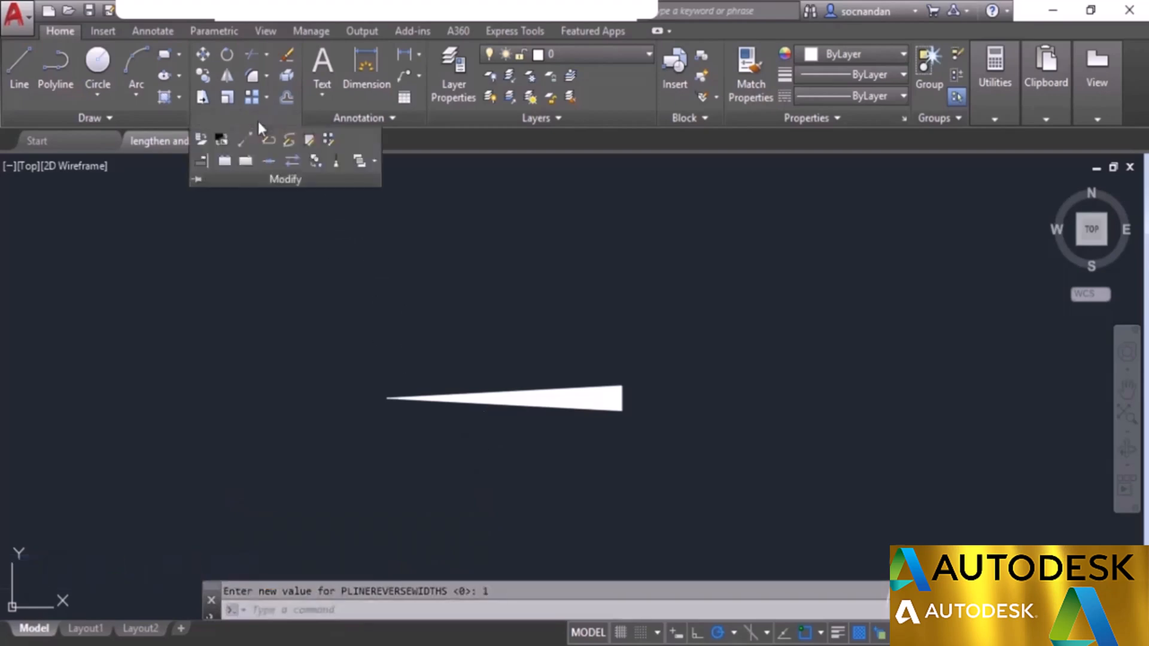
click(293, 163)
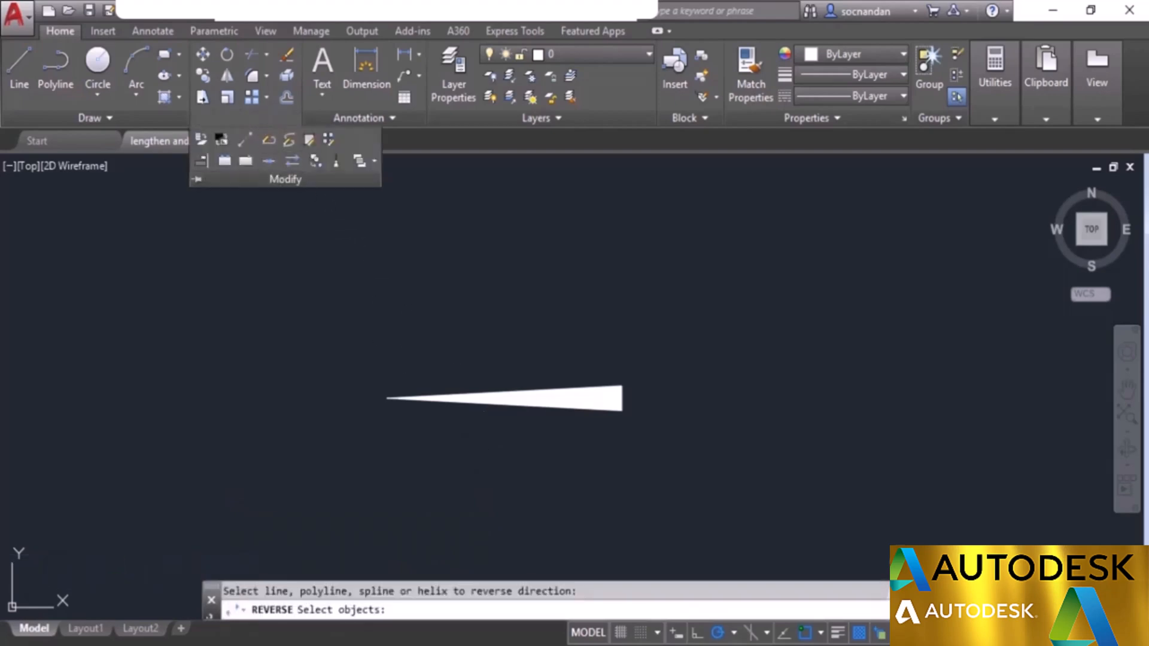
click(496, 444)
click(445, 350)
key(Return)
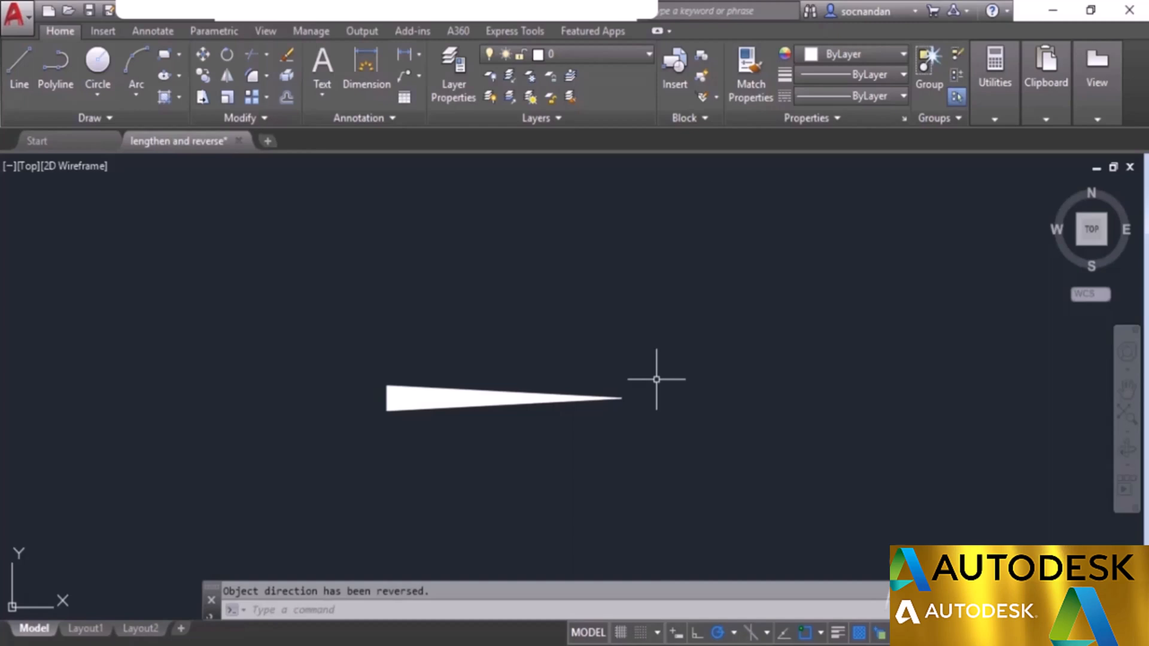
Step: Set the PLINEREVERSEWIDTHS system variable back to 0
text(PLINE)
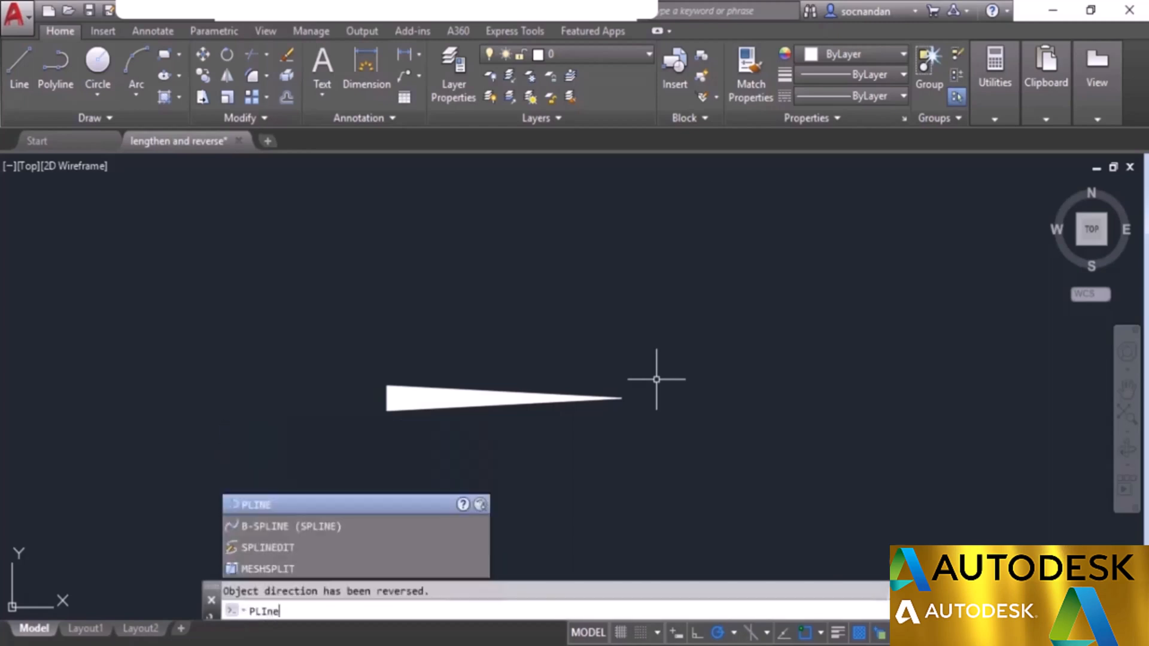
text(REVERSEWIDTHS)
key(Return)
text(0)
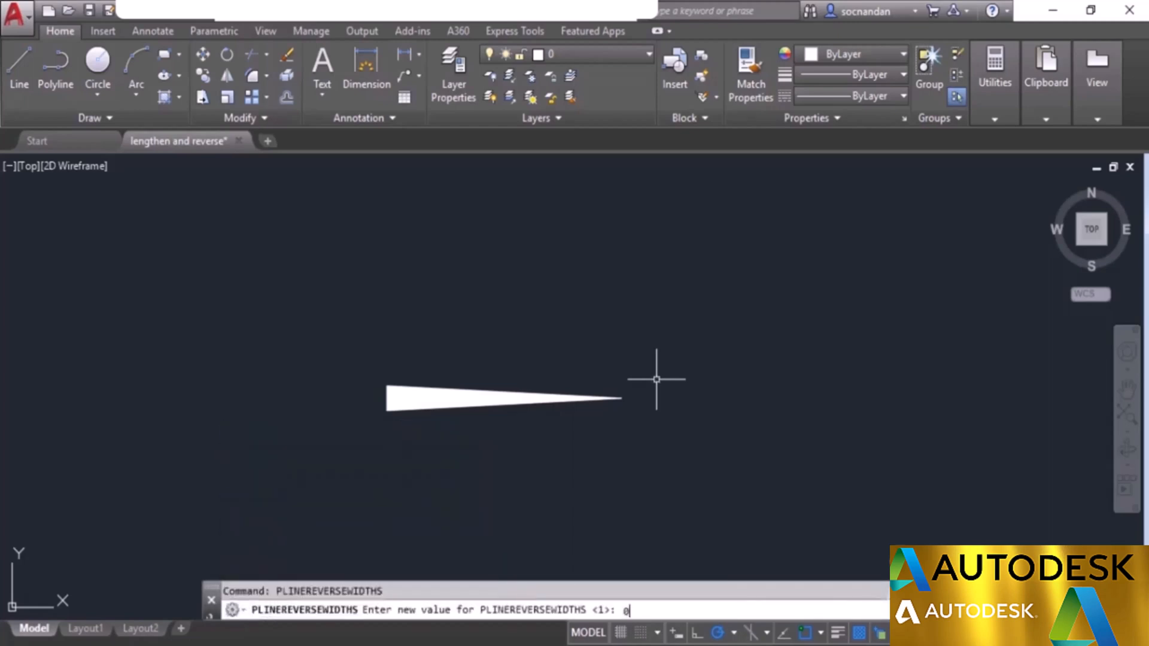
key(Return)
click(659, 433)
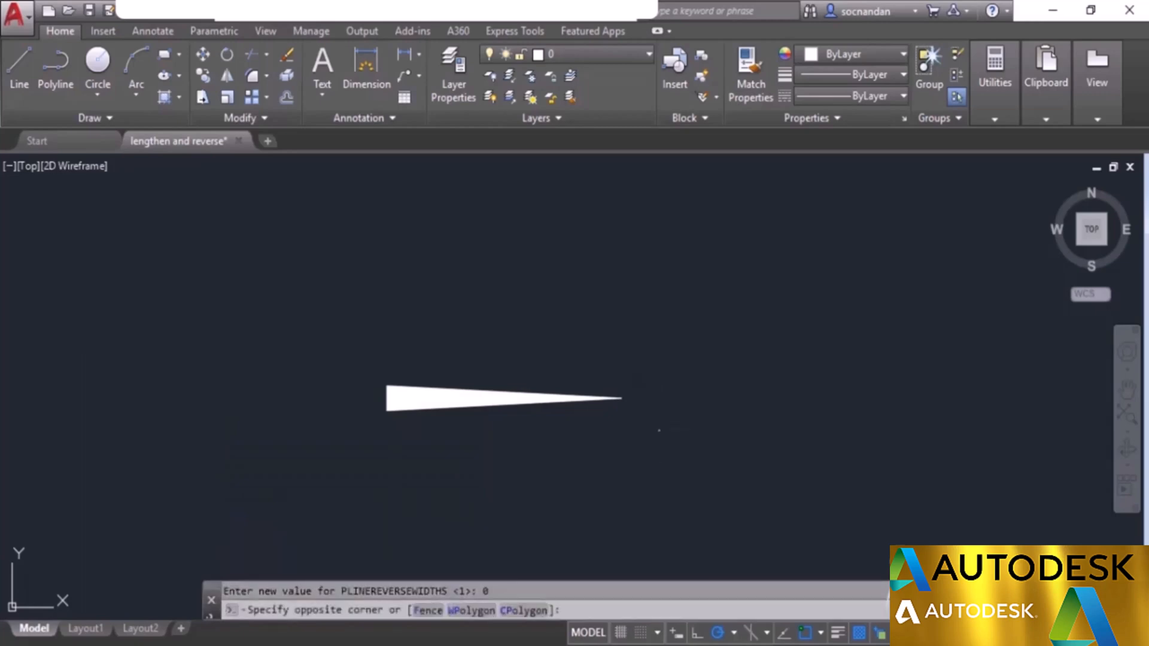
click(551, 290)
right_click(551, 289)
click(585, 323)
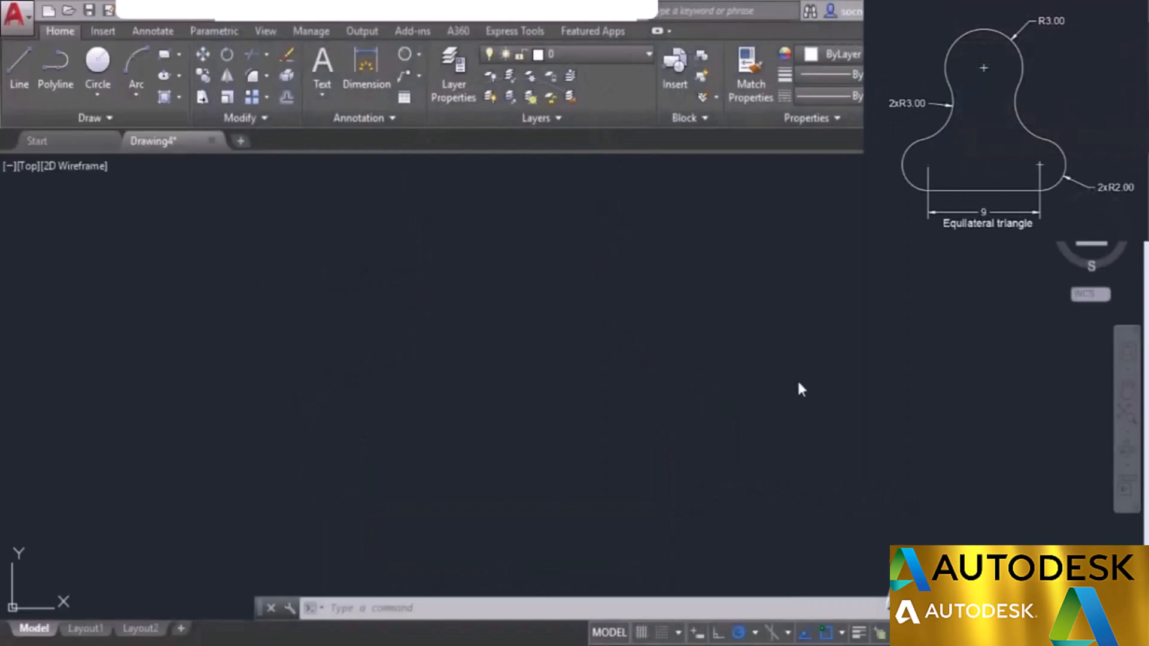
Step: Draw an equilateral triangle as a 3-sided polygon by its edge, with a horizontal base 9 units long
click(179, 56)
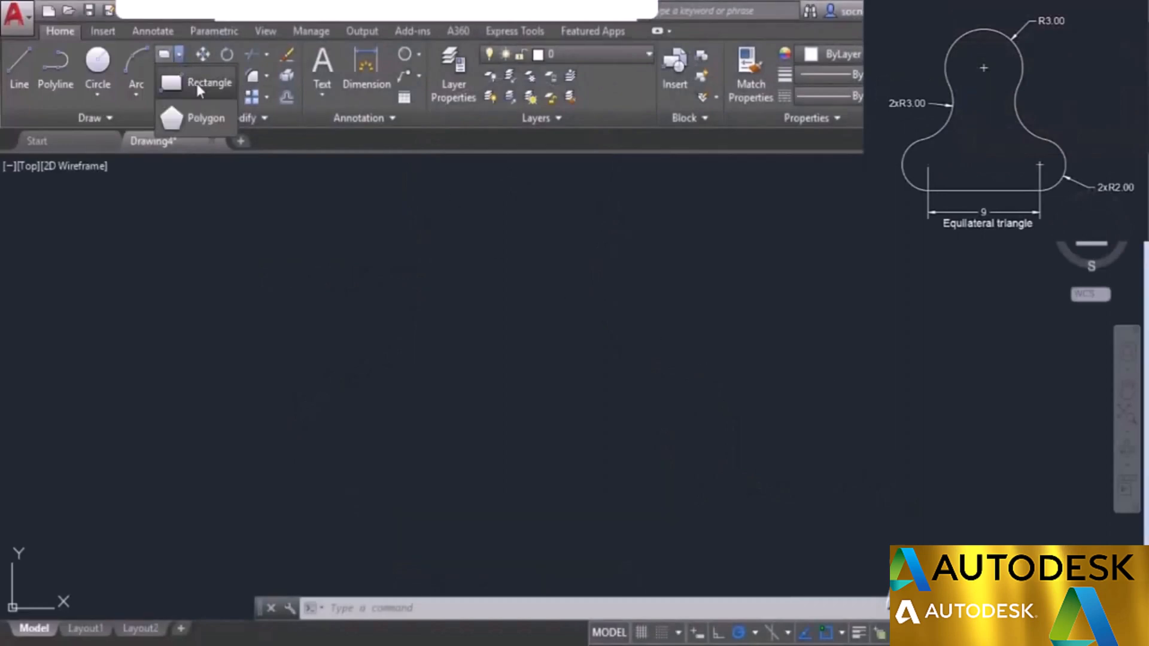
click(206, 118)
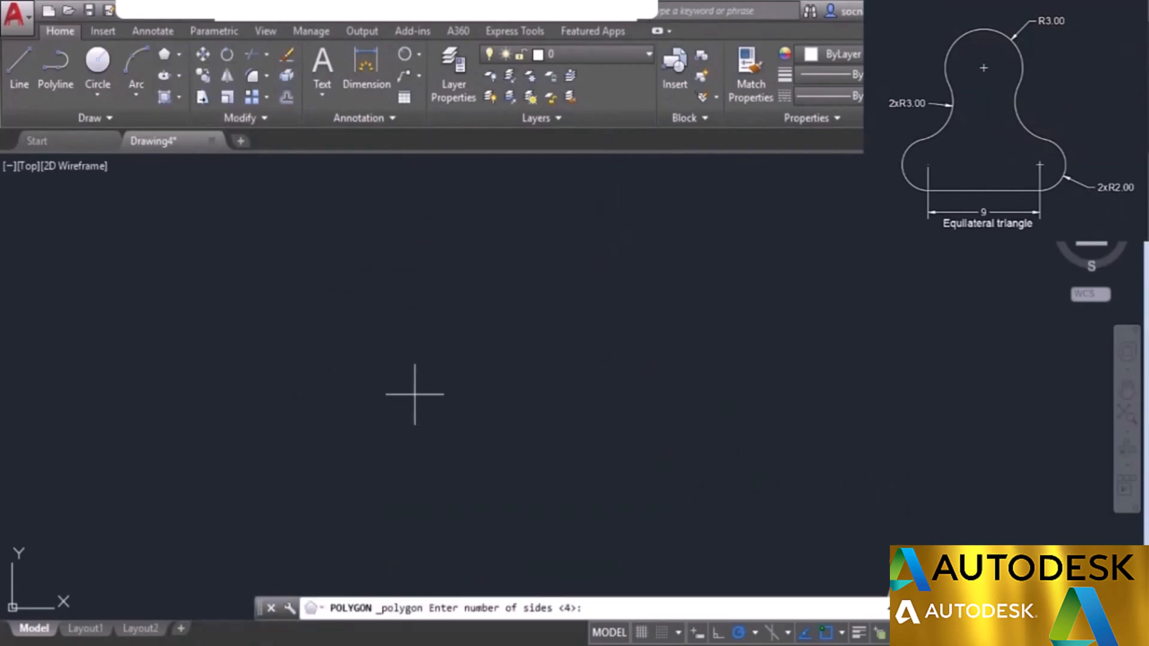
text(3)
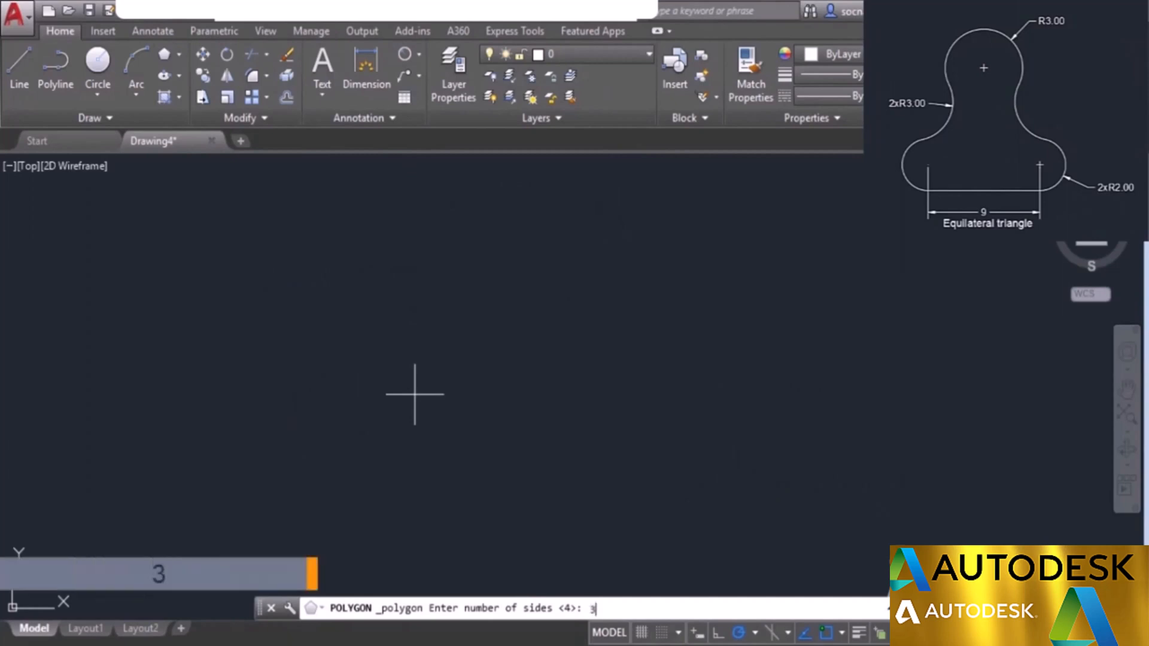
key(Return)
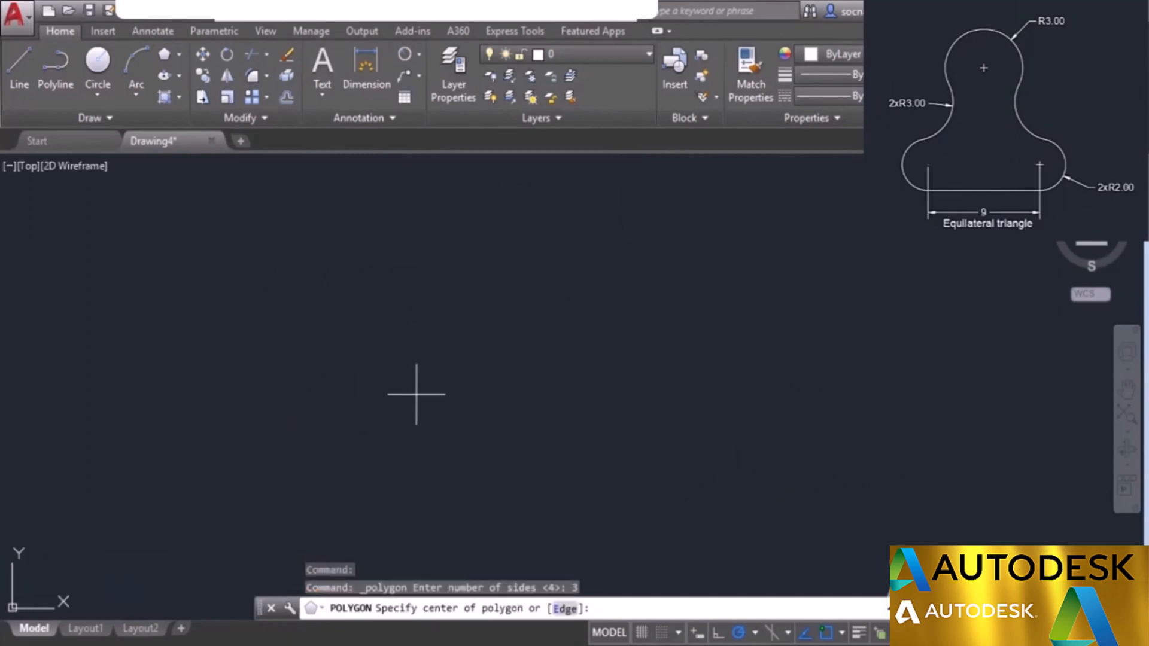
click(564, 609)
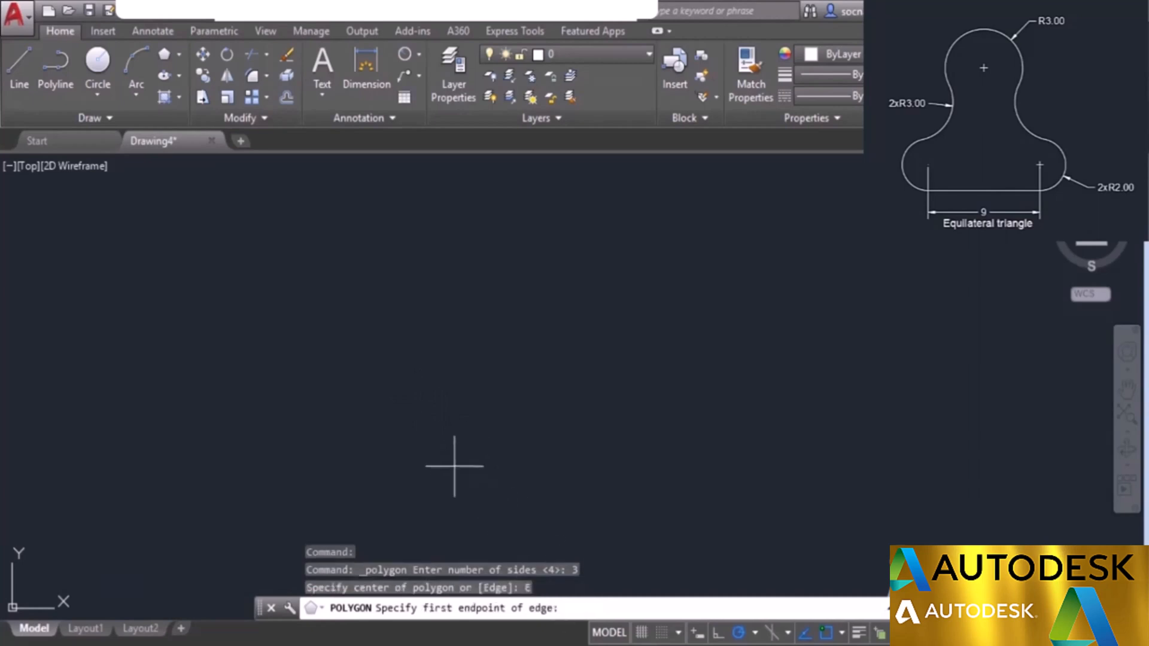
click(436, 446)
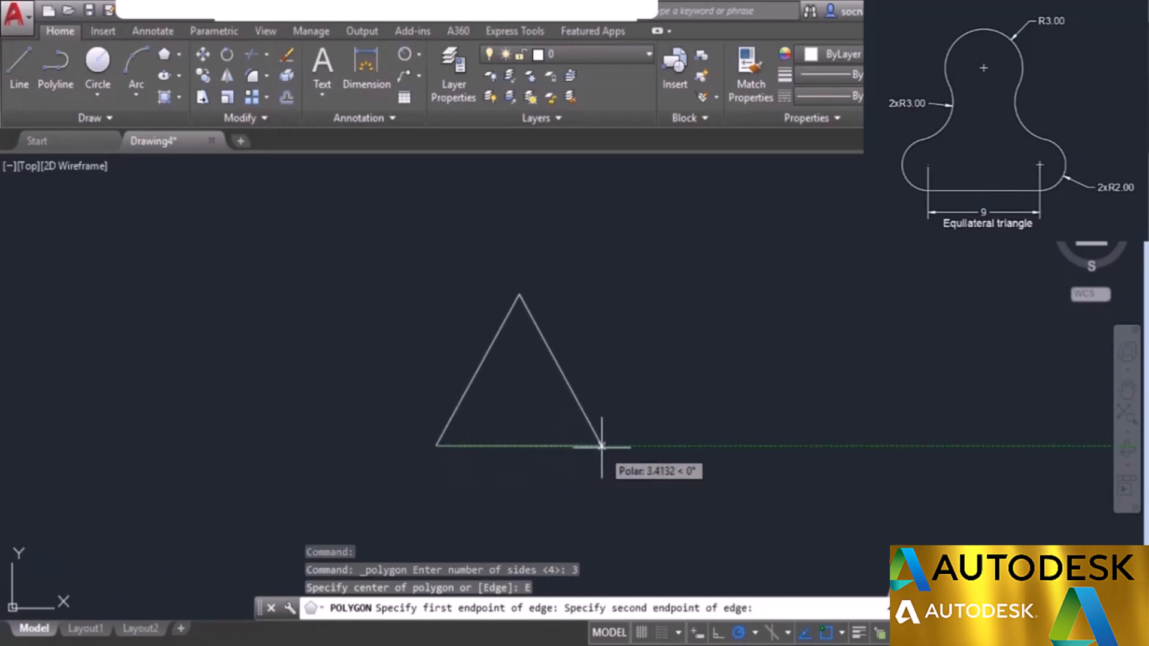
text(9)
key(Return)
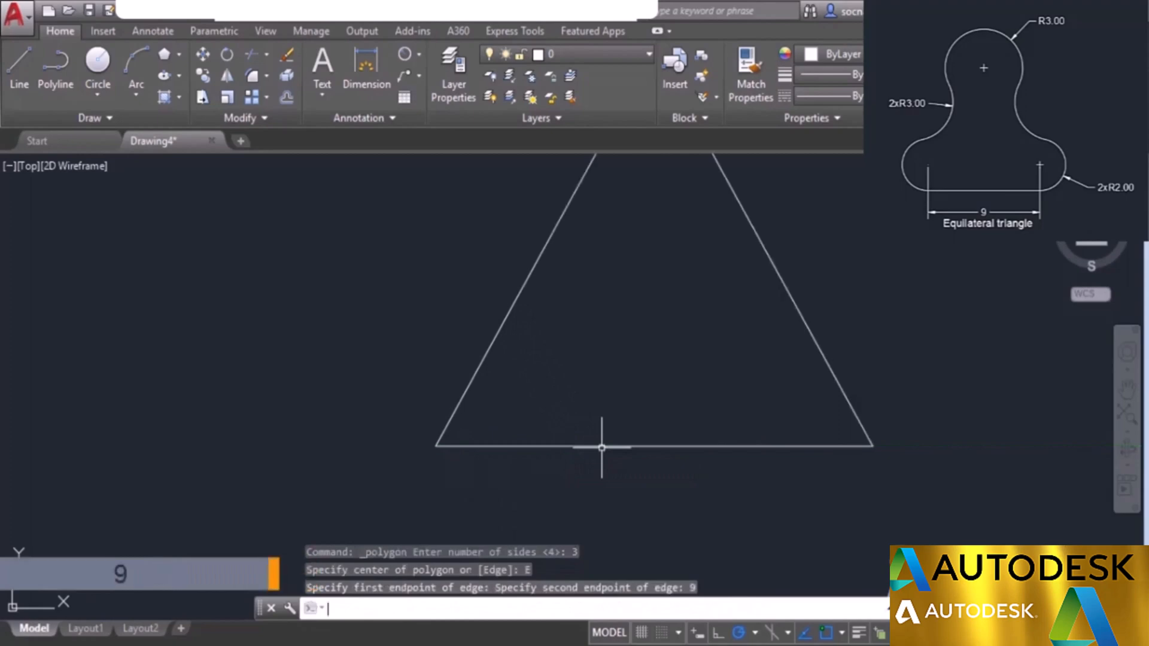
Step: Draw a circle of radius 3 centred on the triangle's apex
scroll(626, 419, down, 2)
middle_drag(654, 372, 514, 410)
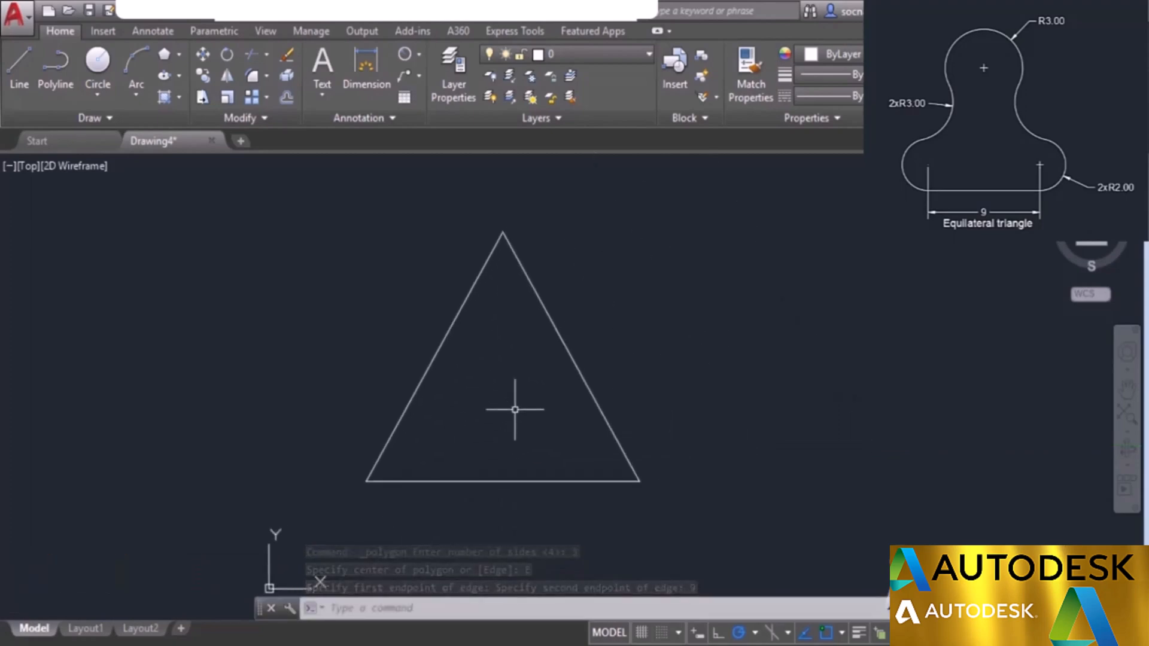
click(105, 66)
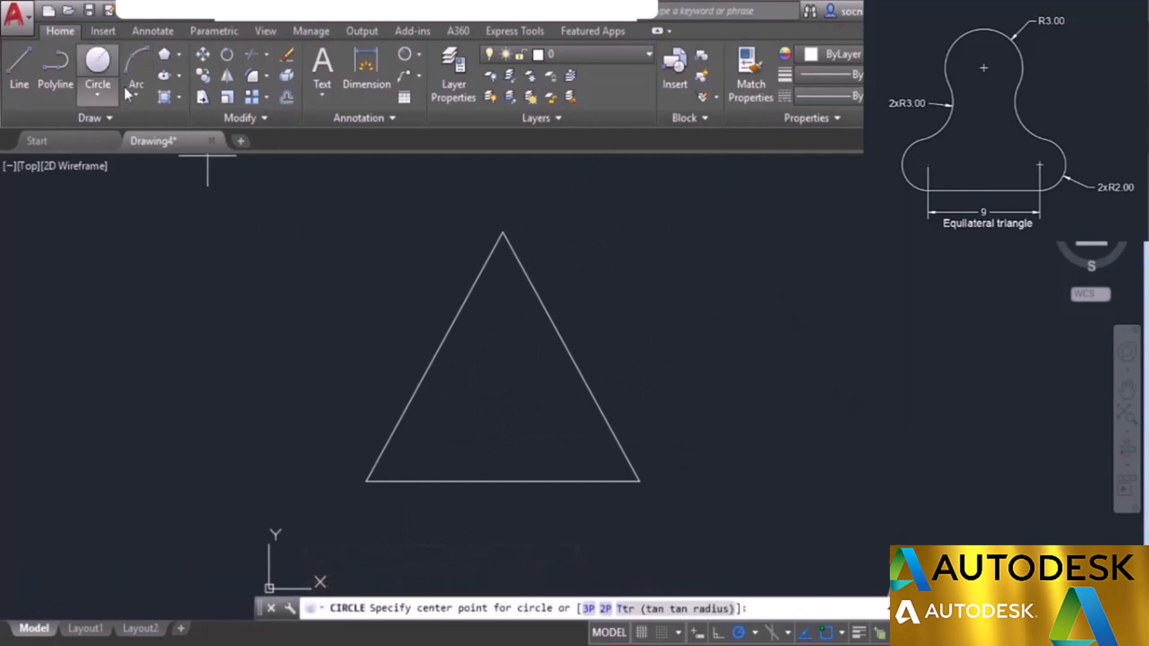
click(503, 231)
text(3)
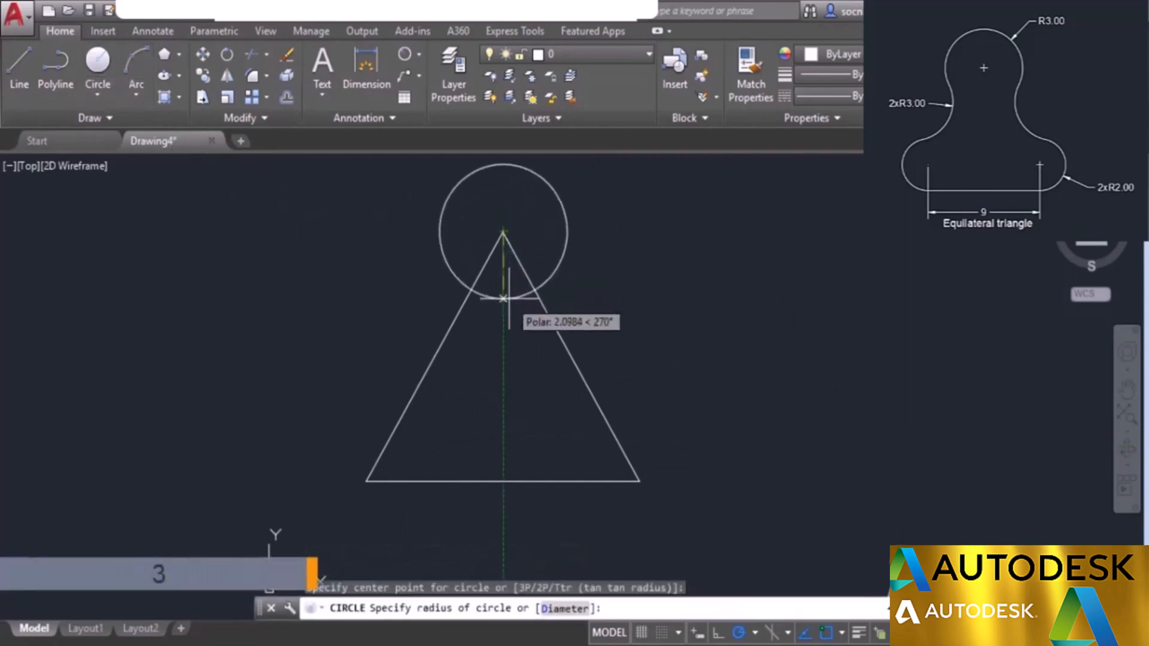
key(Return)
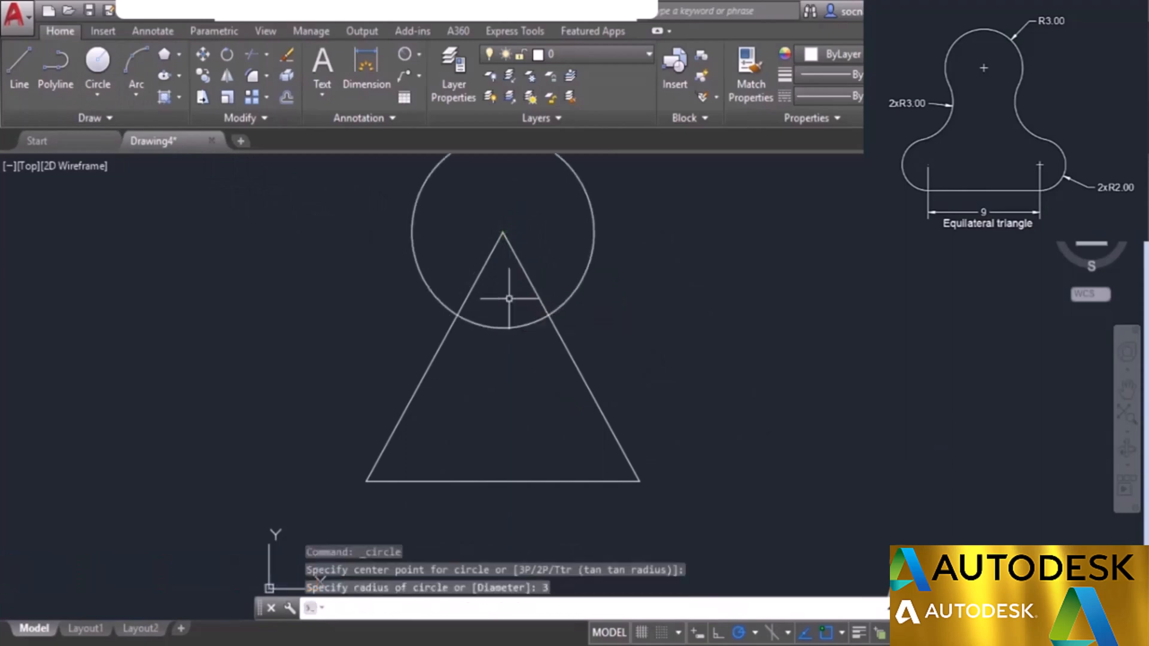
Step: Draw a circle of radius 2 centred on the triangle's lower-right corner
key(Return)
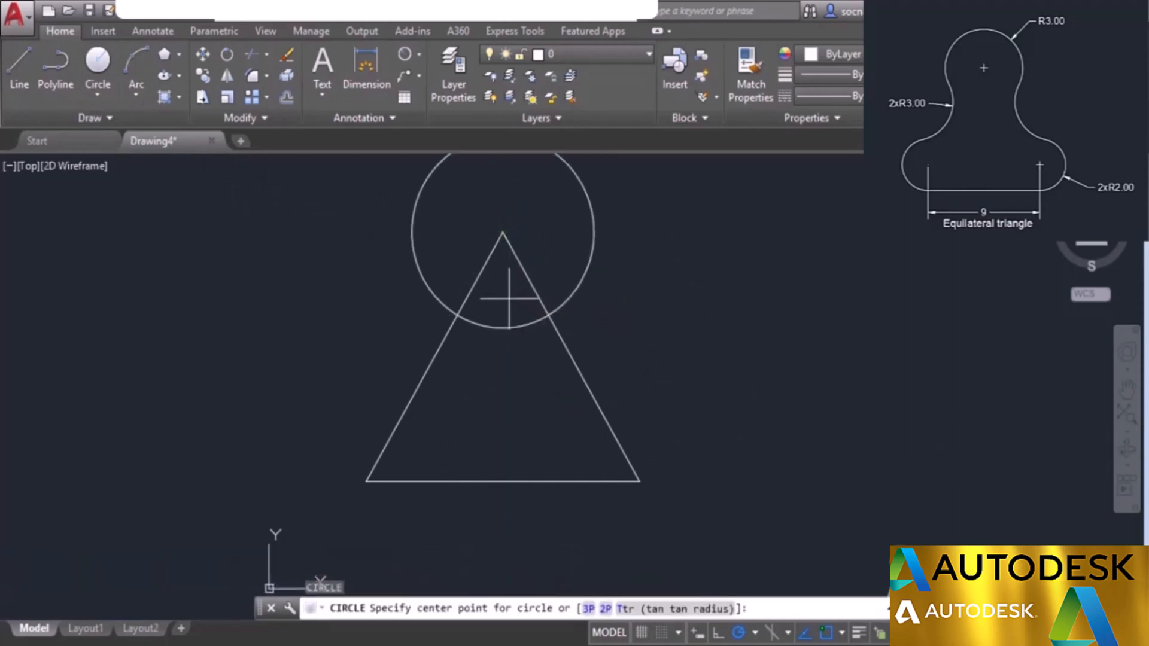
click(639, 481)
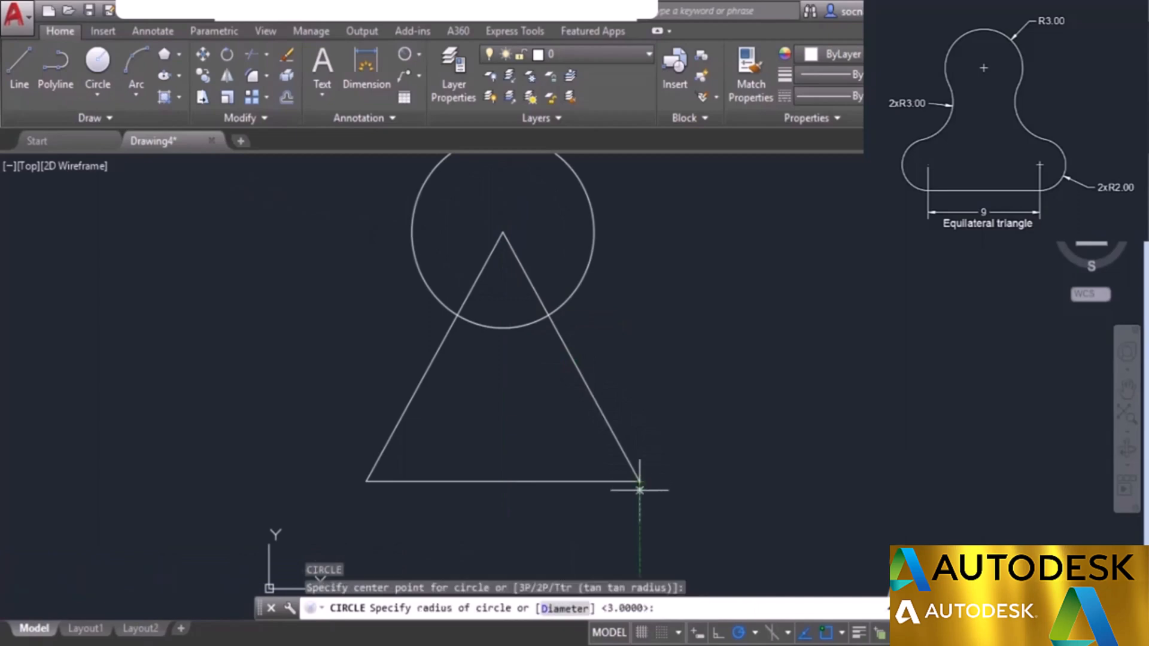
text(2)
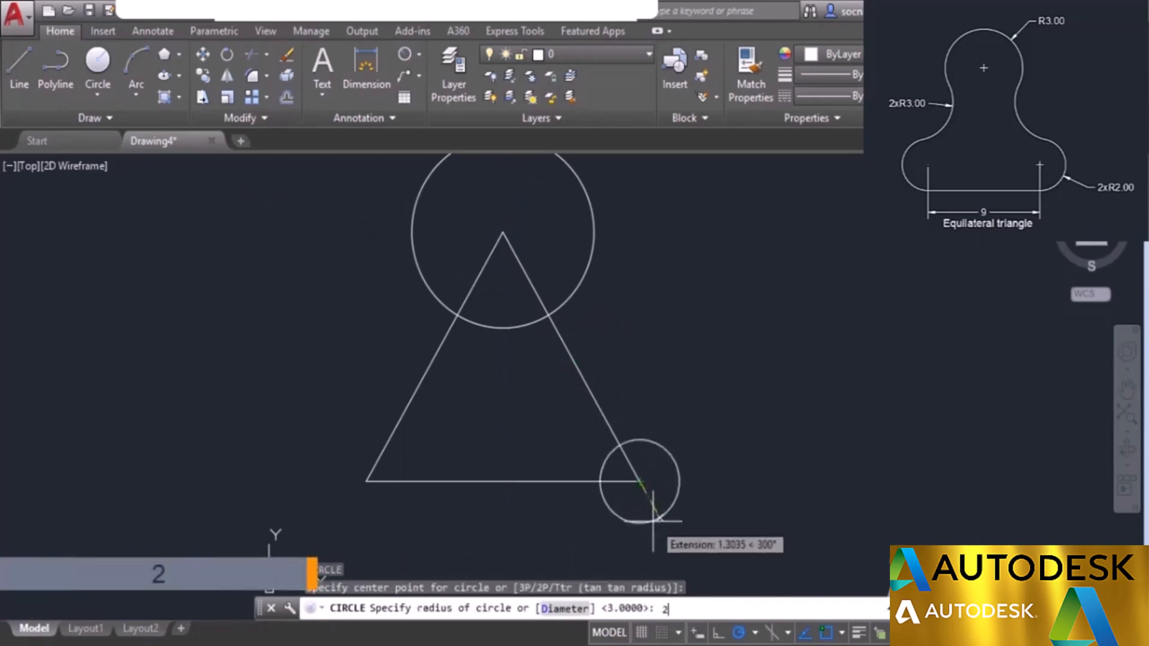
key(Return)
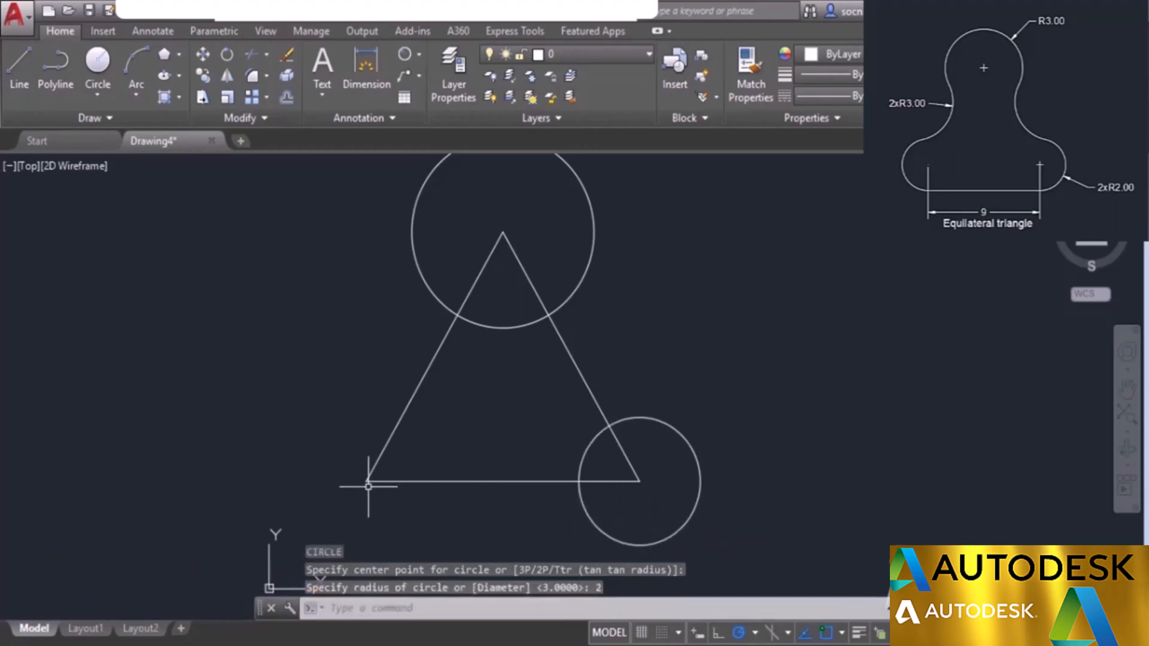
Step: Copy the radius 2 circle from the triangle's lower-right corner to its lower-left corner, using the corners as base and target points
click(204, 76)
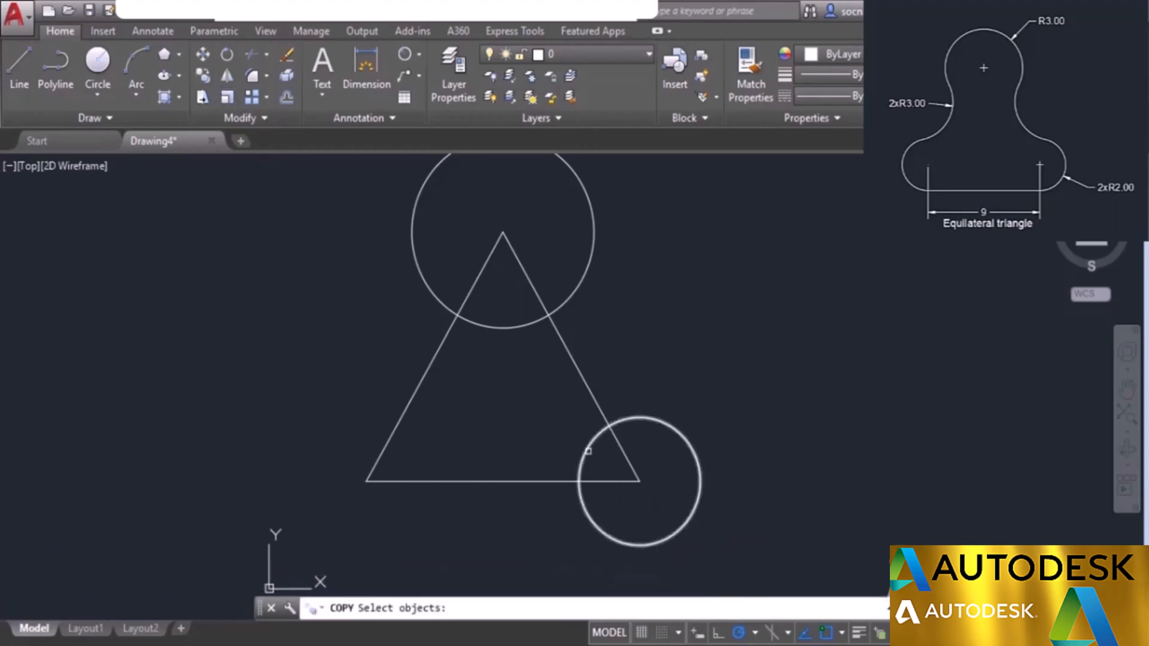
click(589, 453)
key(Return)
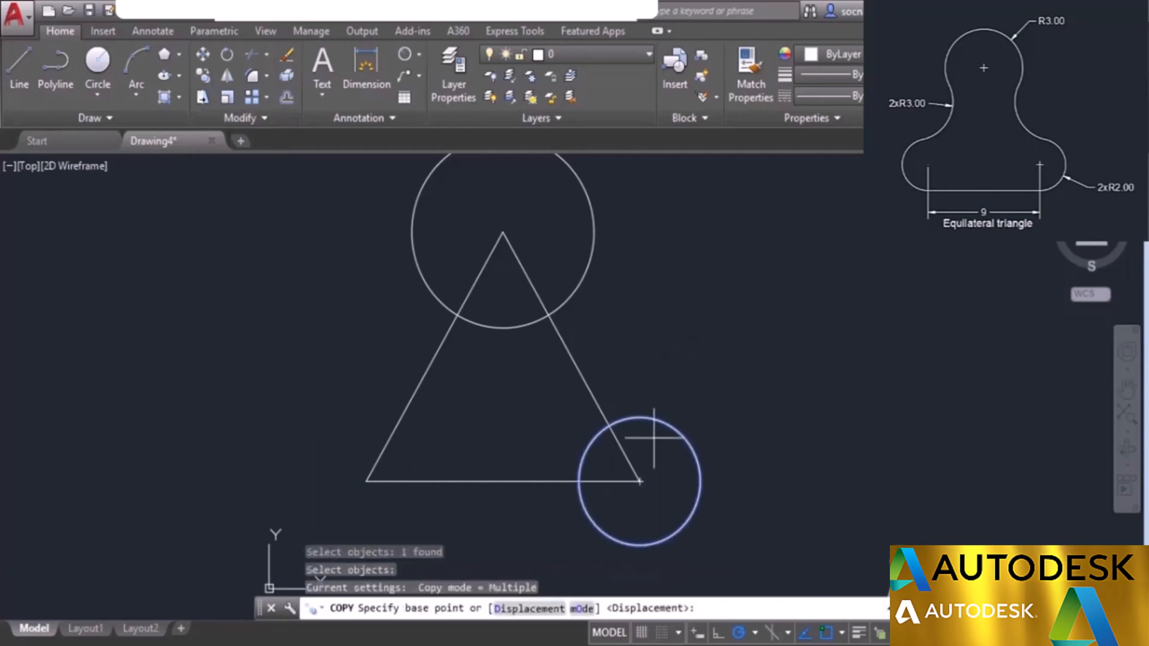
click(640, 481)
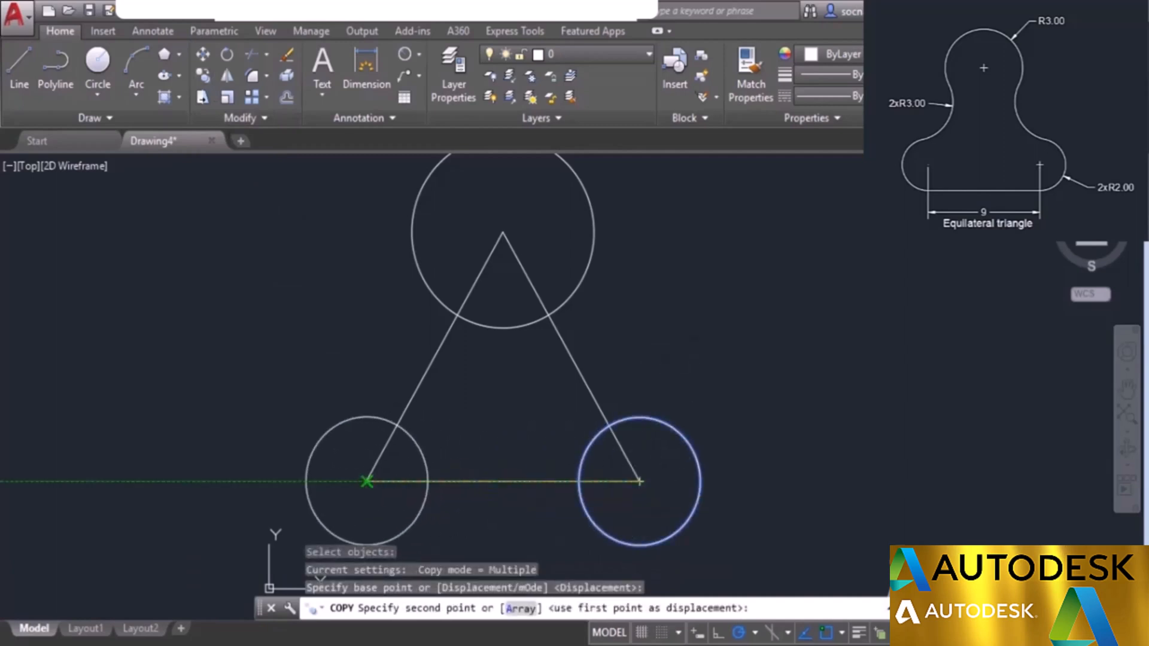
click(366, 480)
right_click(325, 336)
click(345, 368)
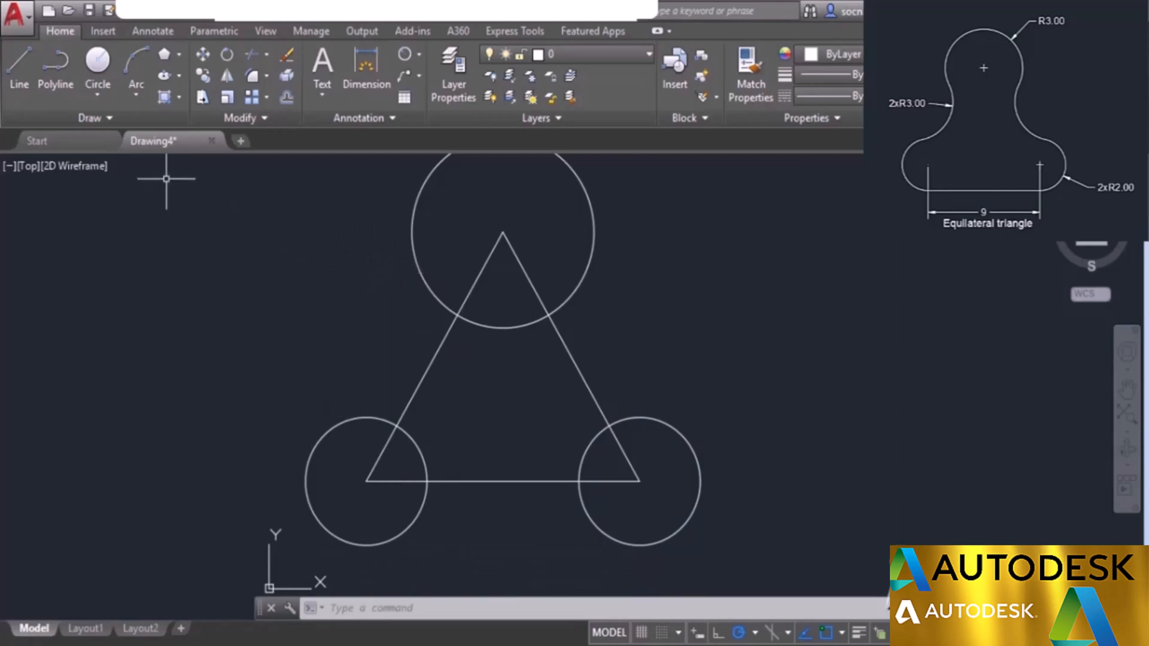
Step: Draw a Tan, Tan, Radius circle of radius 3 tangent to the lower-left circle and the left side of the apex circle
click(97, 95)
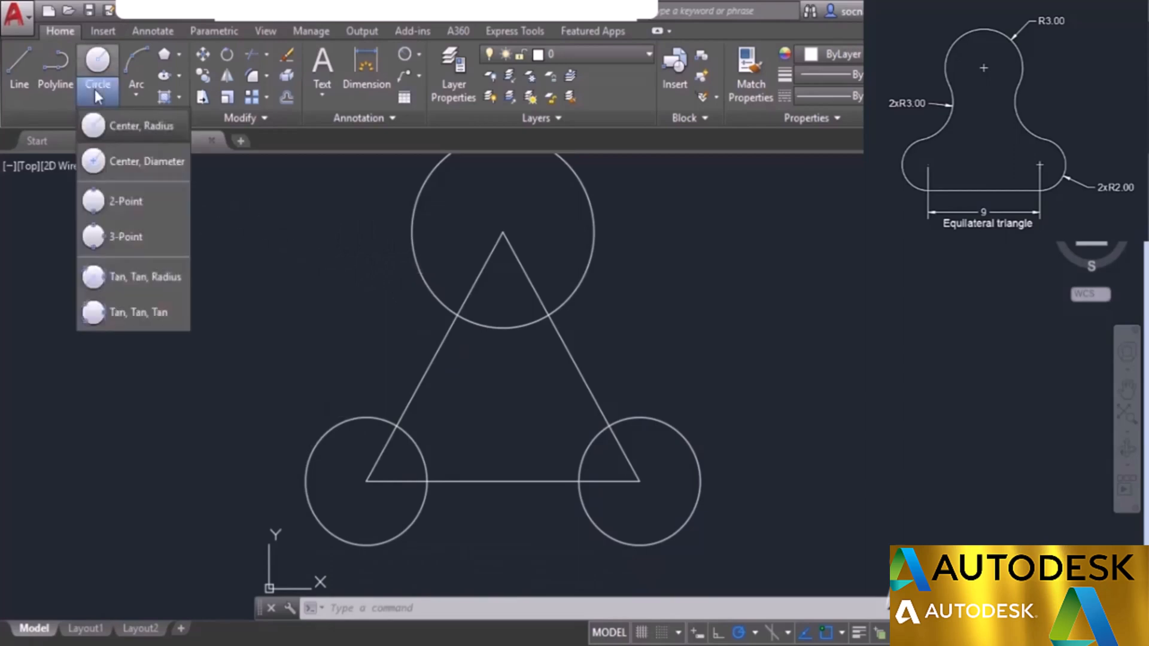
click(120, 277)
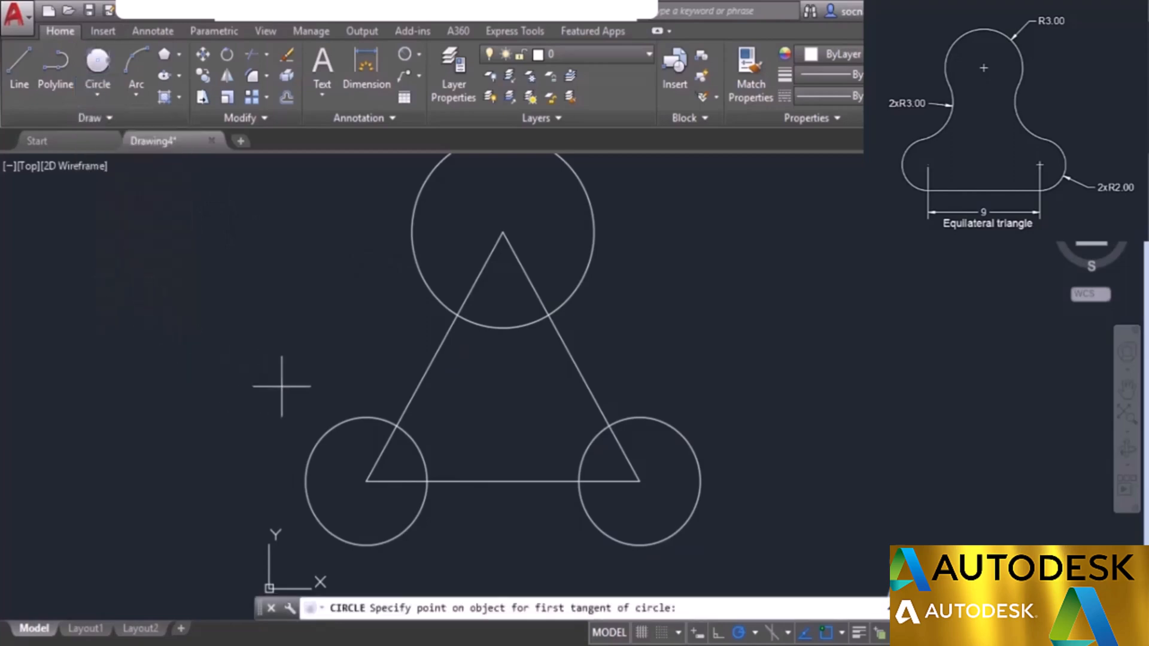
click(362, 414)
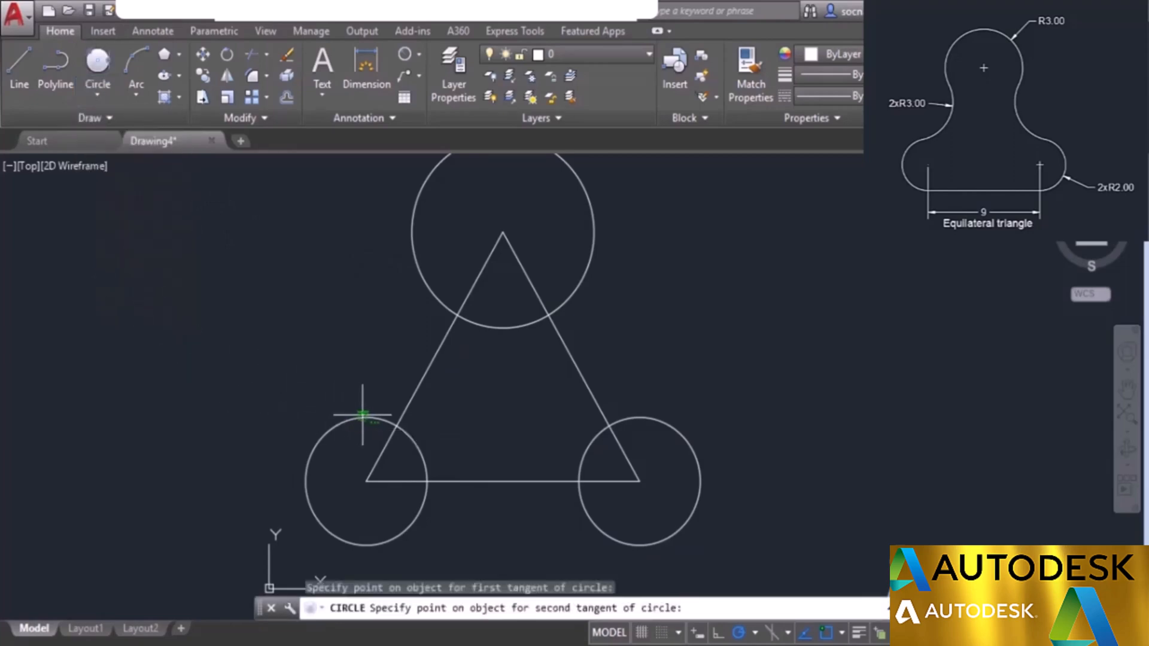
click(413, 260)
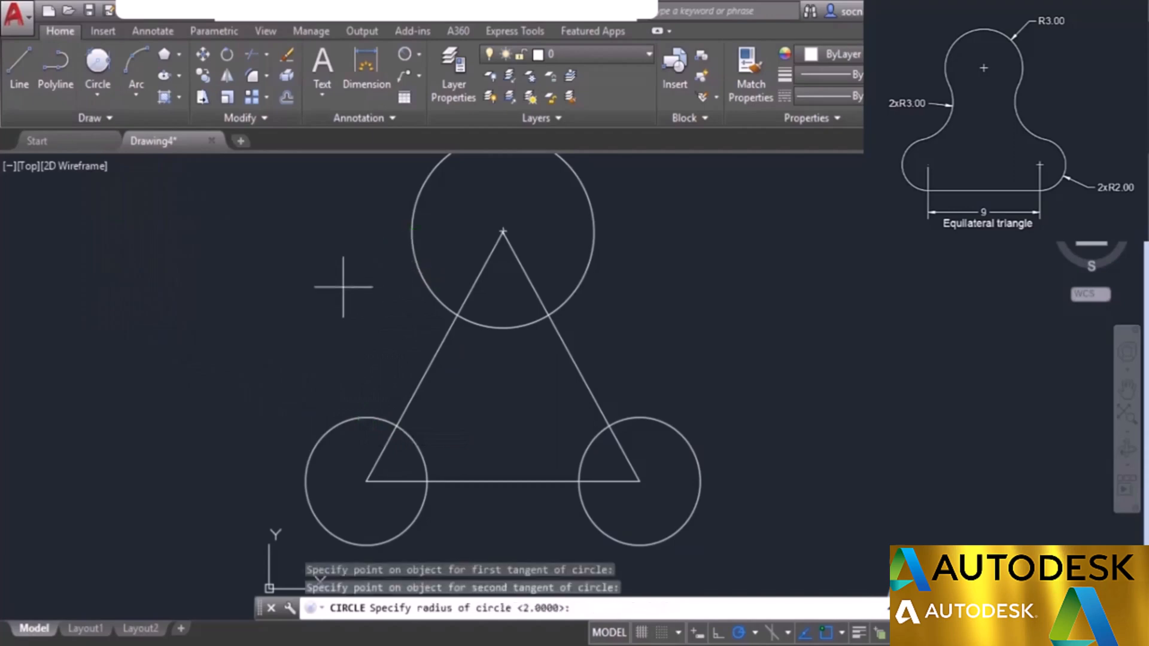
text(3)
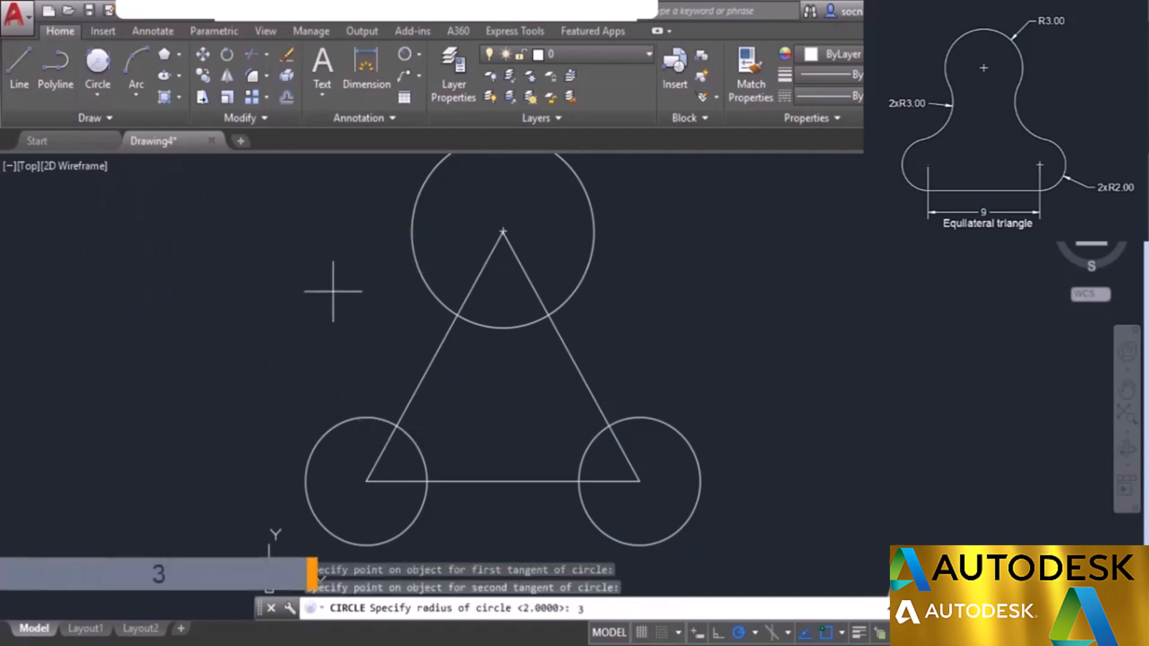
key(Return)
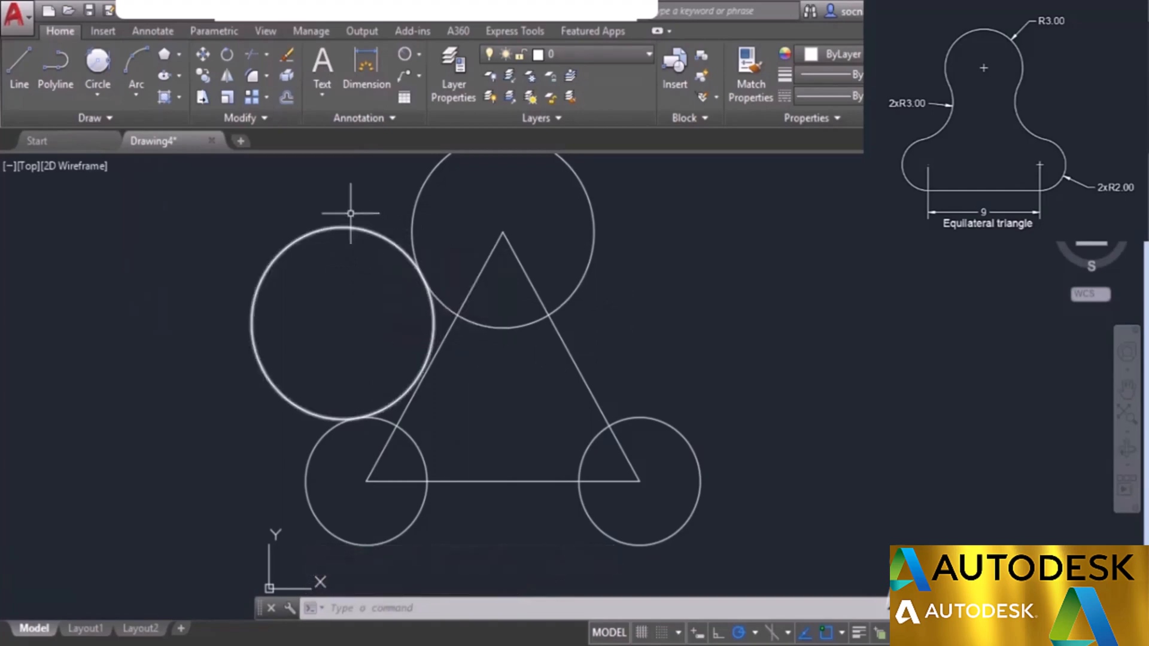
Step: Trim away the outer part of the tangent circle, leaving only the concave arc between the apex circle and the lower-left circle
click(252, 54)
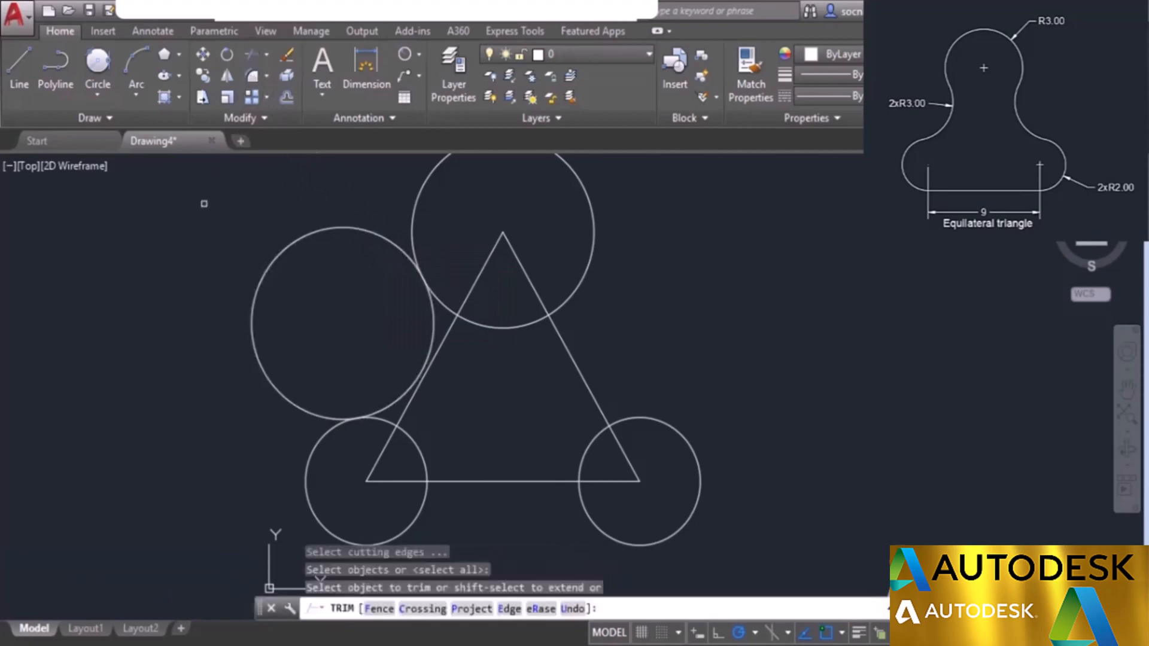
right_click(262, 257)
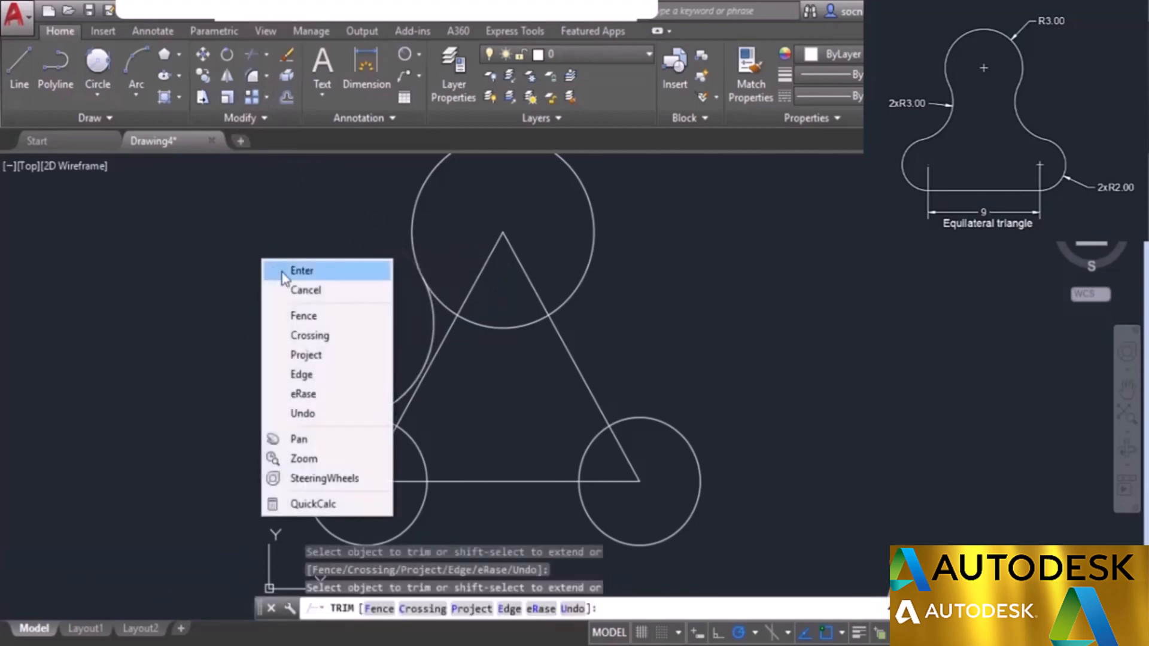
click(282, 266)
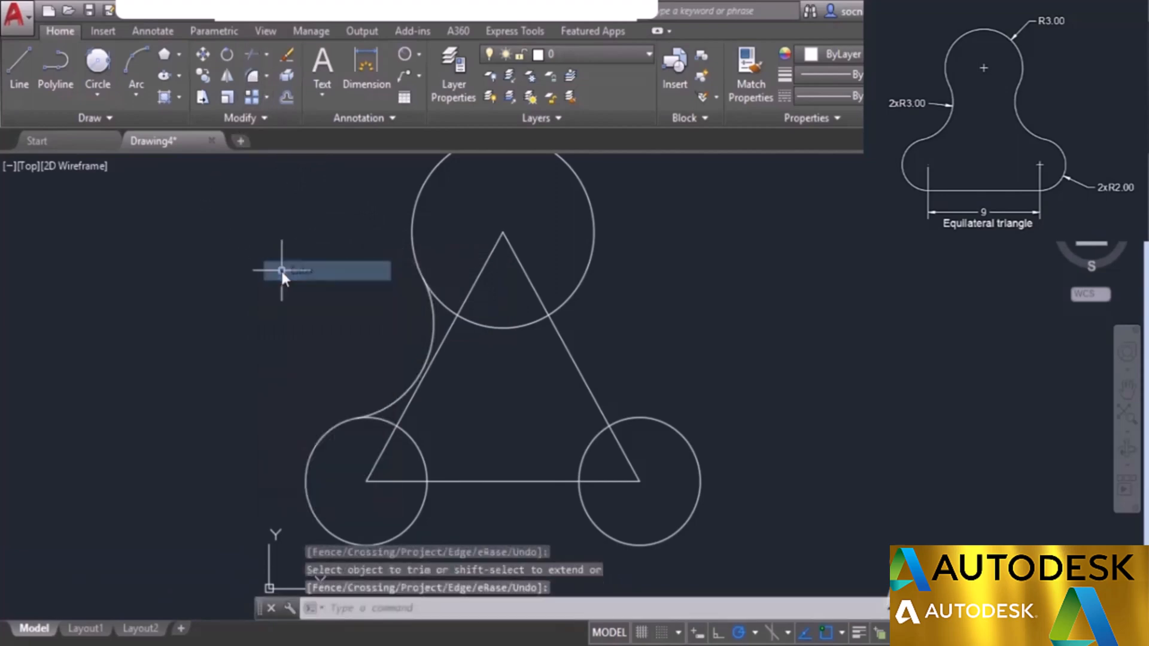
Step: Mirror the concave arc about the vertical line from the triangle's apex to its base midpoint, keeping the source arc
click(431, 319)
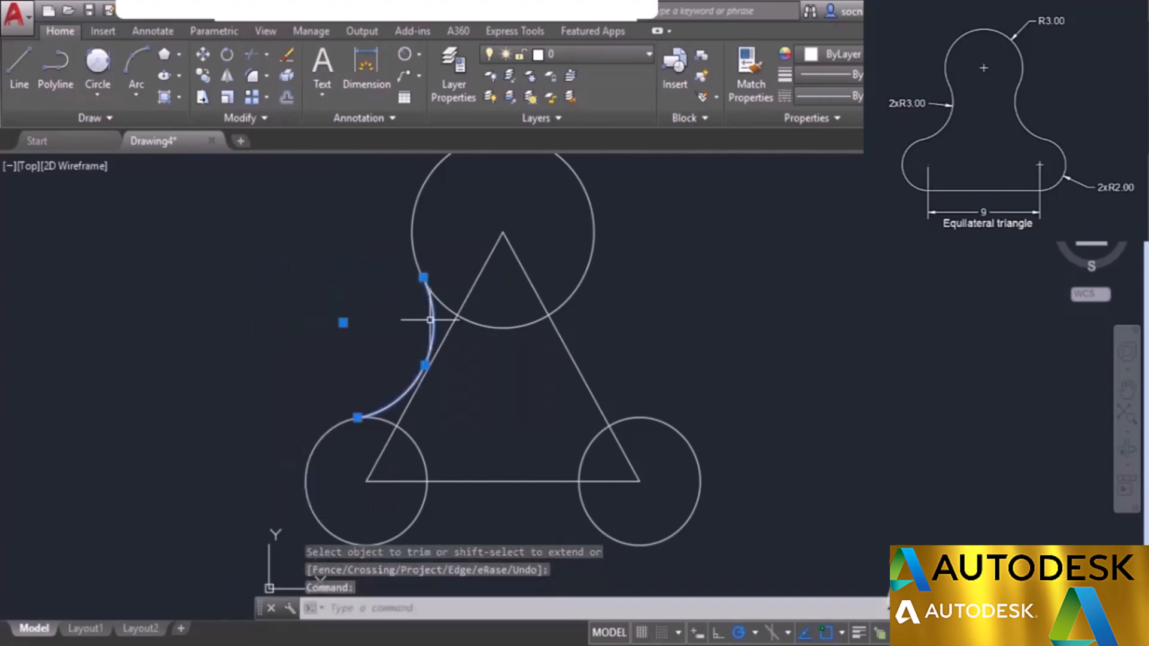
click(228, 77)
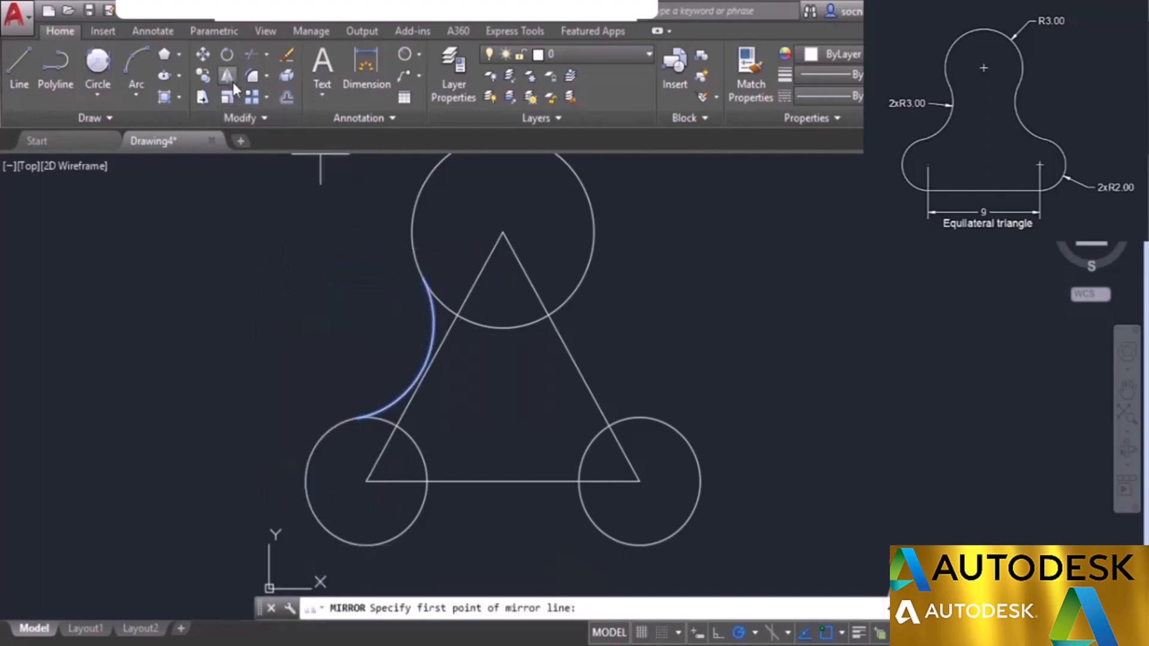
click(502, 231)
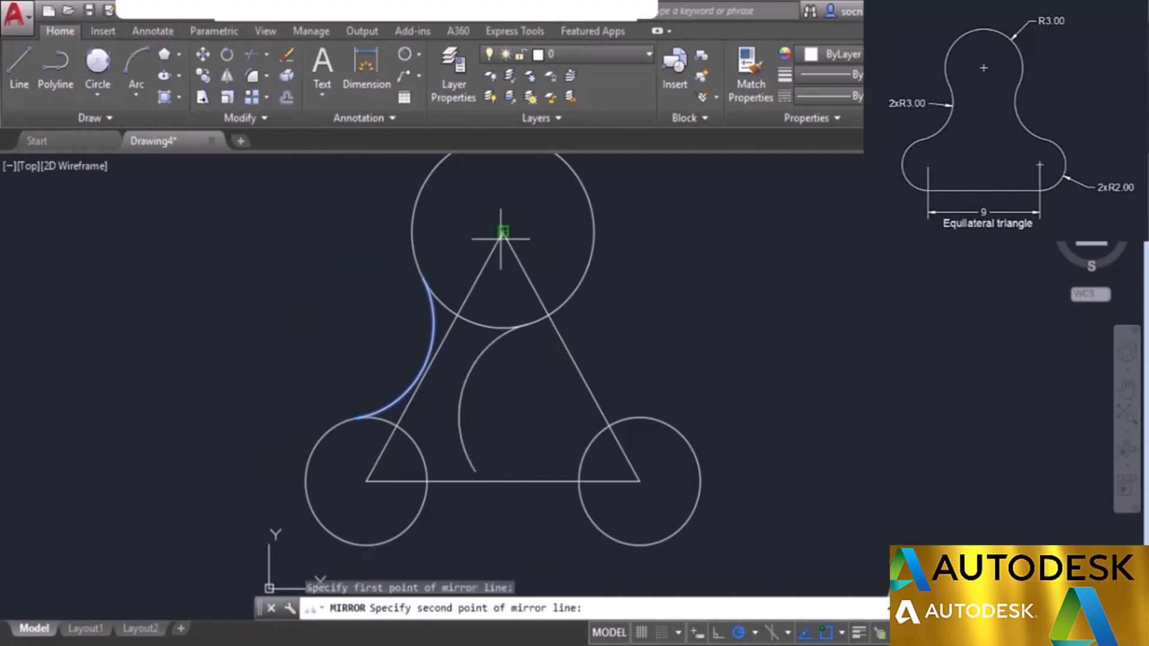
click(503, 482)
key(Return)
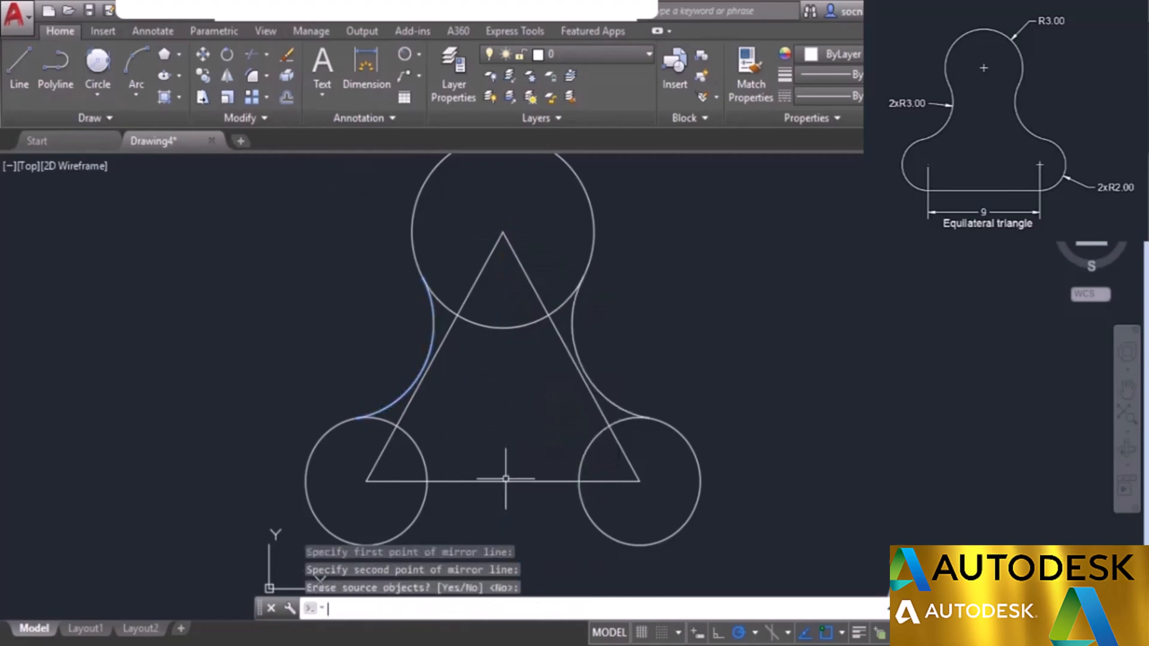
Step: Draw a horizontal line joining the bottom quadrants of the two lower circles
middle_drag(513, 454, 503, 397)
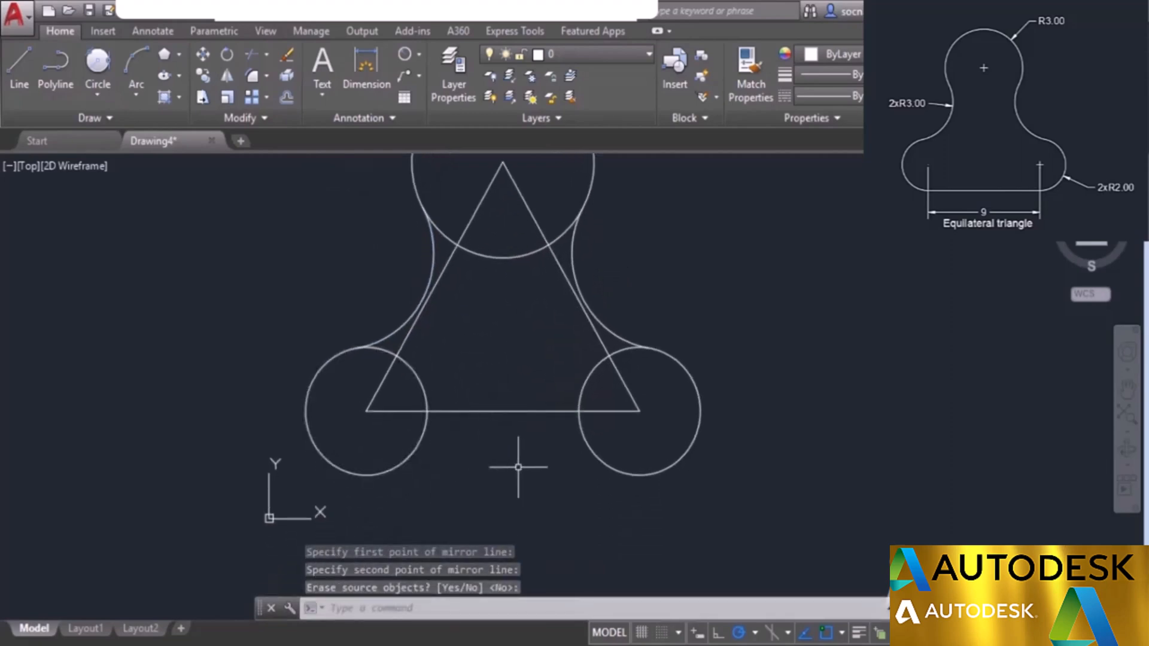
click(19, 65)
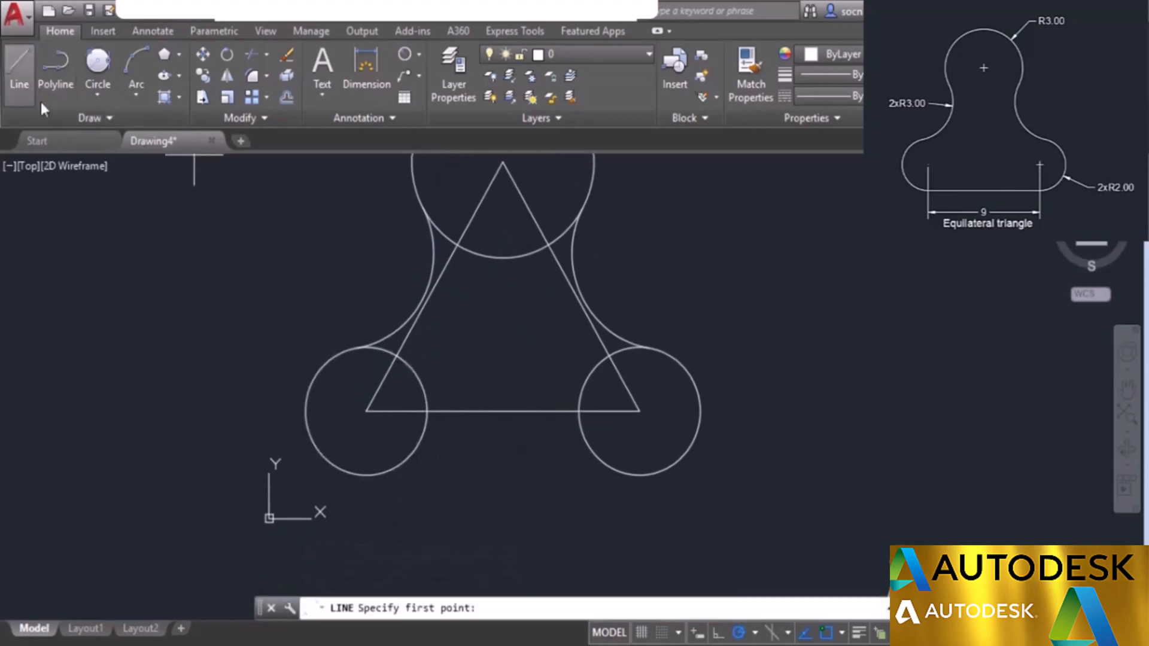
click(367, 476)
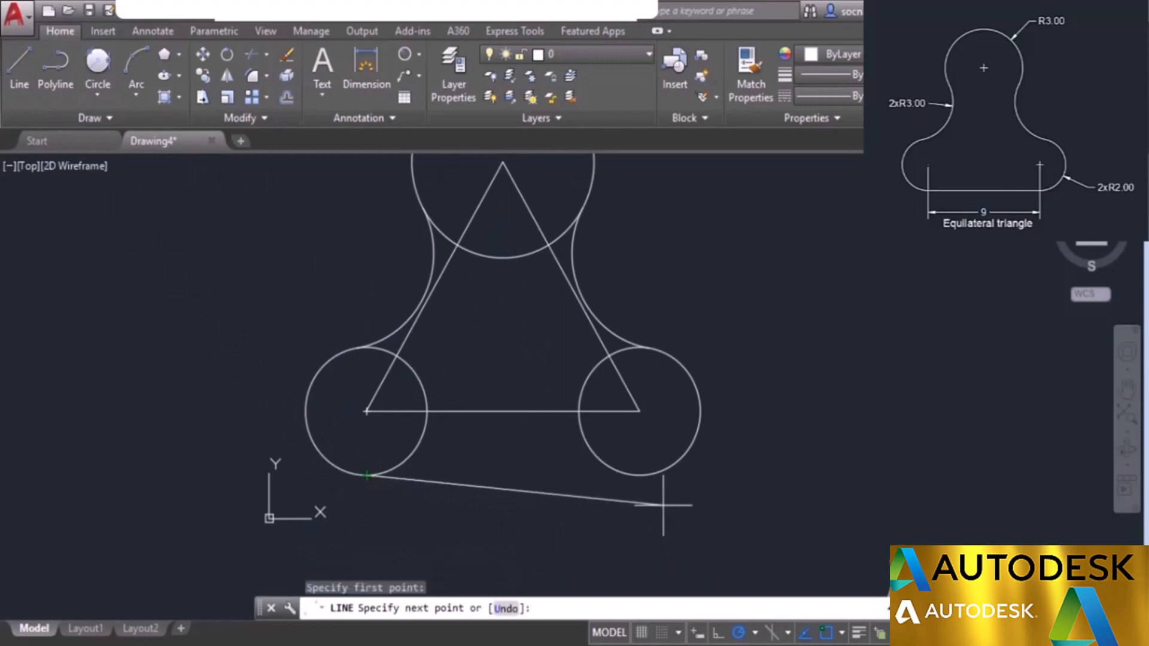
click(640, 475)
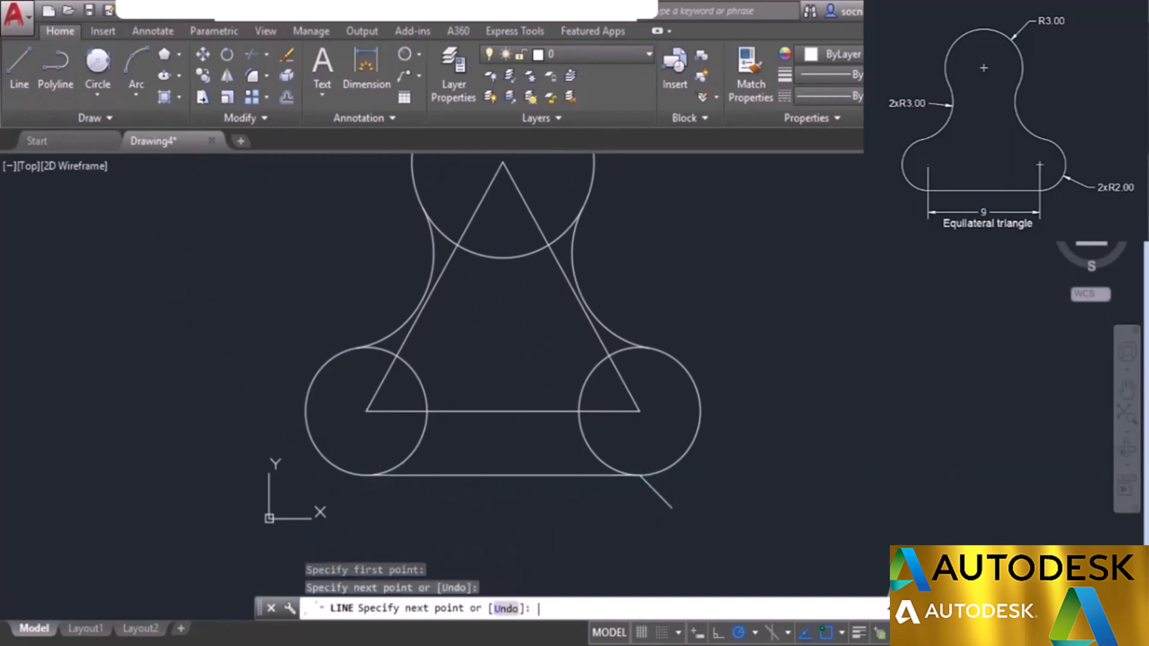
key(Return)
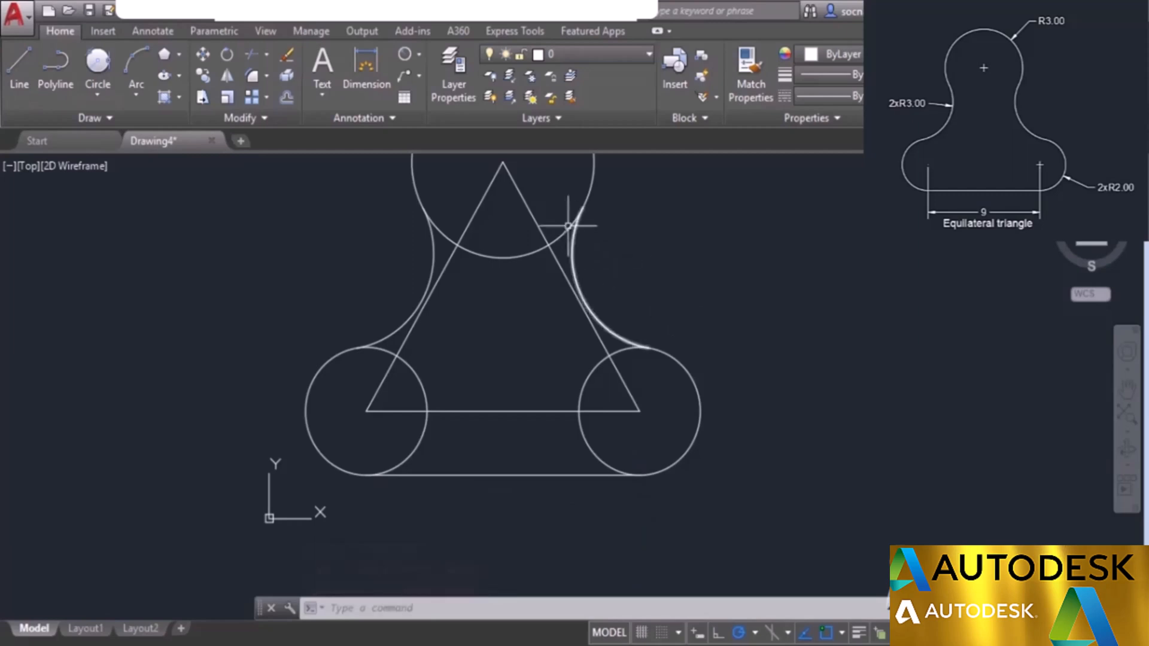
Step: Erase the construction triangle
click(533, 215)
right_click(638, 224)
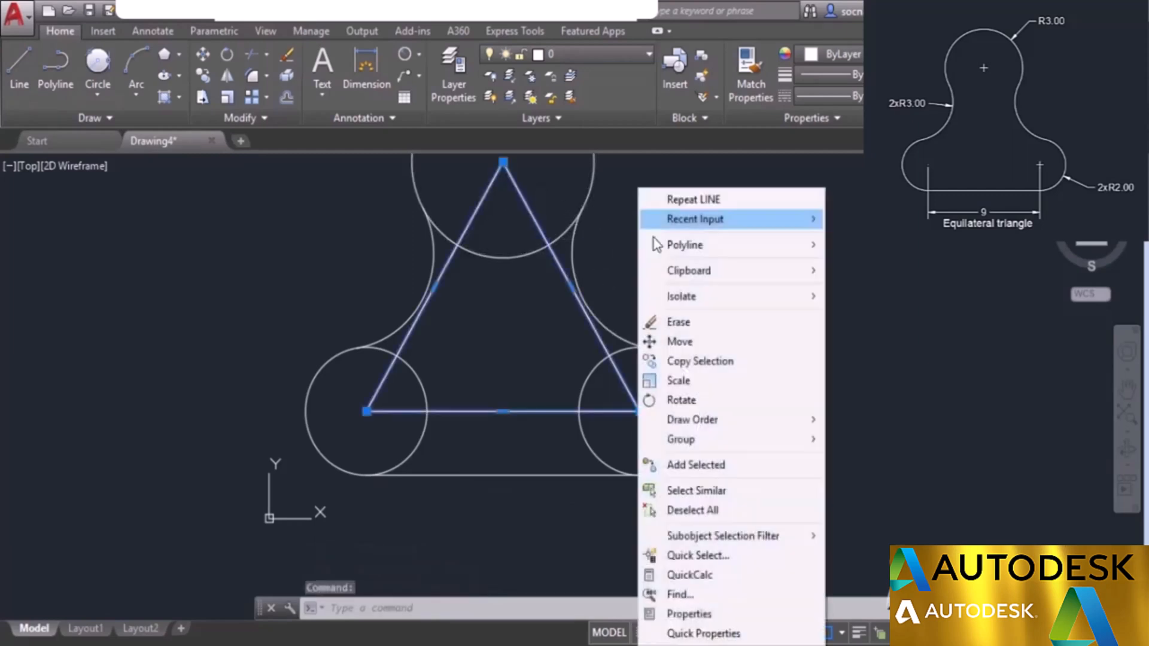
click(709, 321)
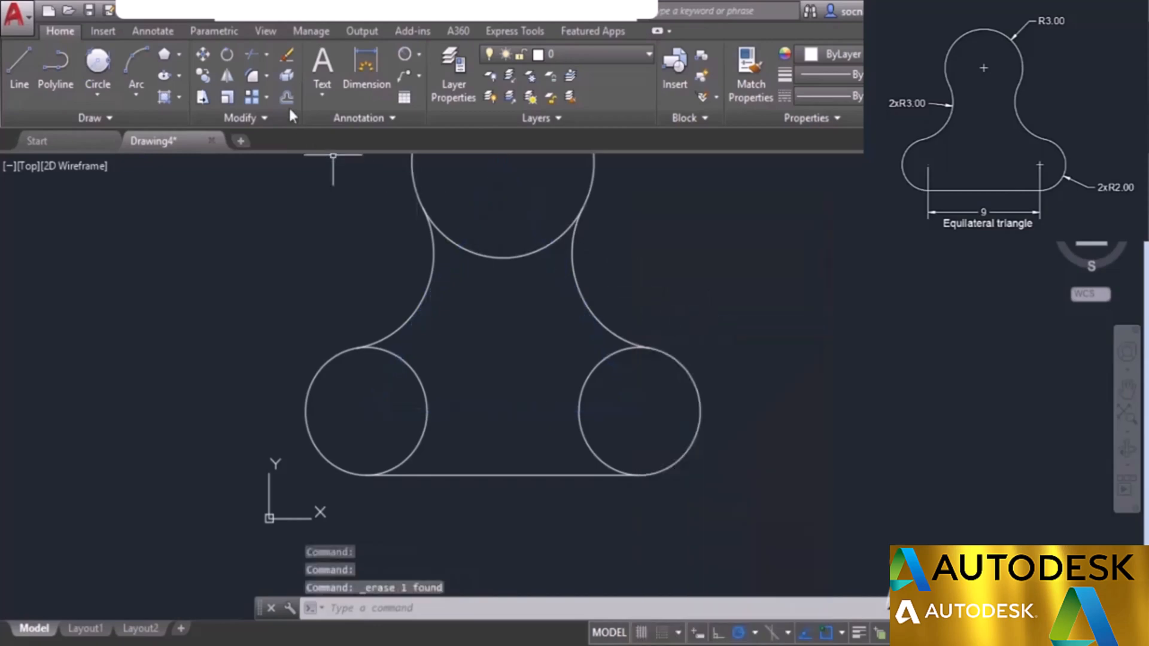
Step: Trim the inner portions of the apex circle and both lower circles to leave only the outer profile
click(251, 55)
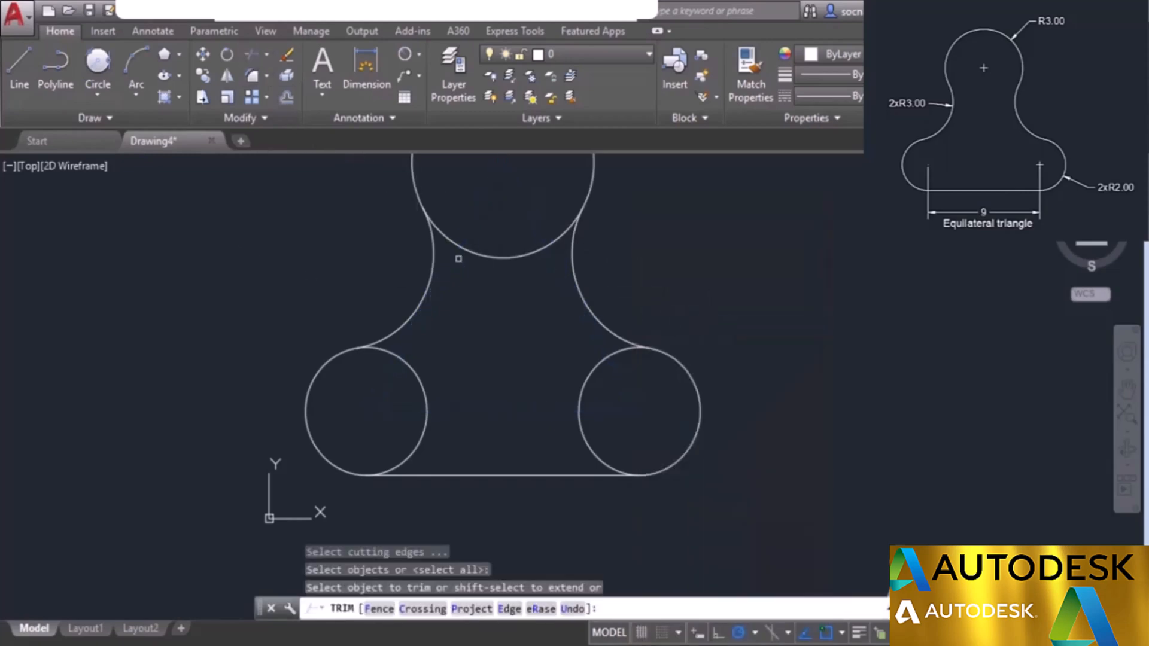
click(467, 251)
click(414, 374)
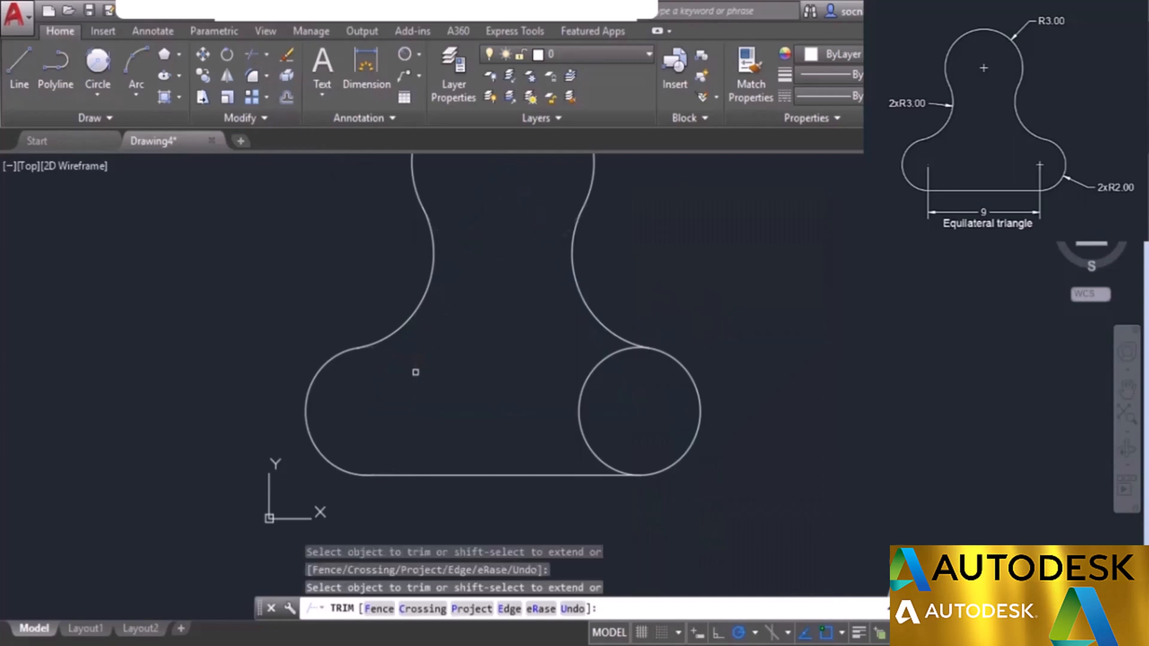
click(587, 371)
key(Return)
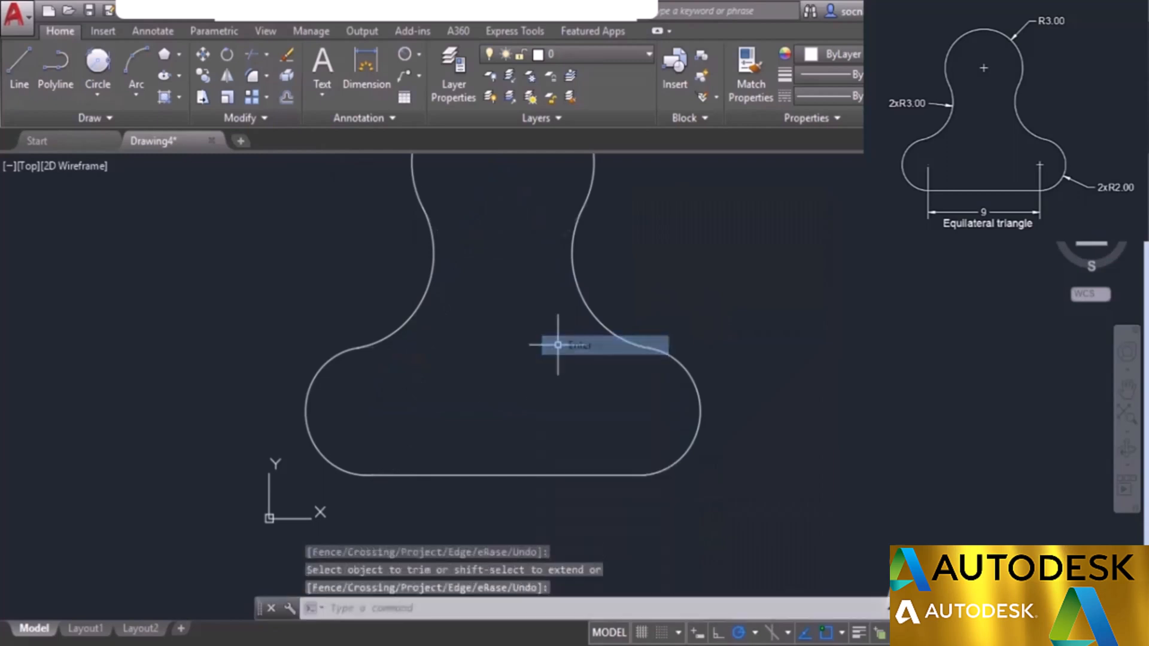
scroll(551, 341, down, 3)
middle_drag(539, 329, 562, 399)
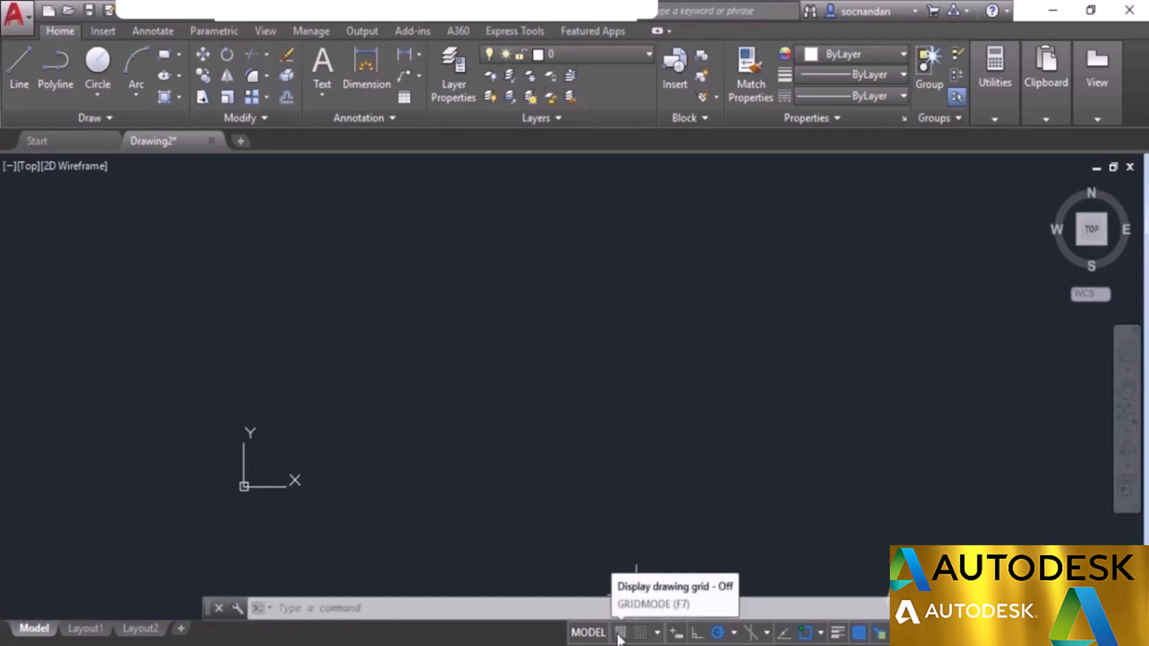
Step: Turn on the drawing grid display in Drawing2
key(F7)
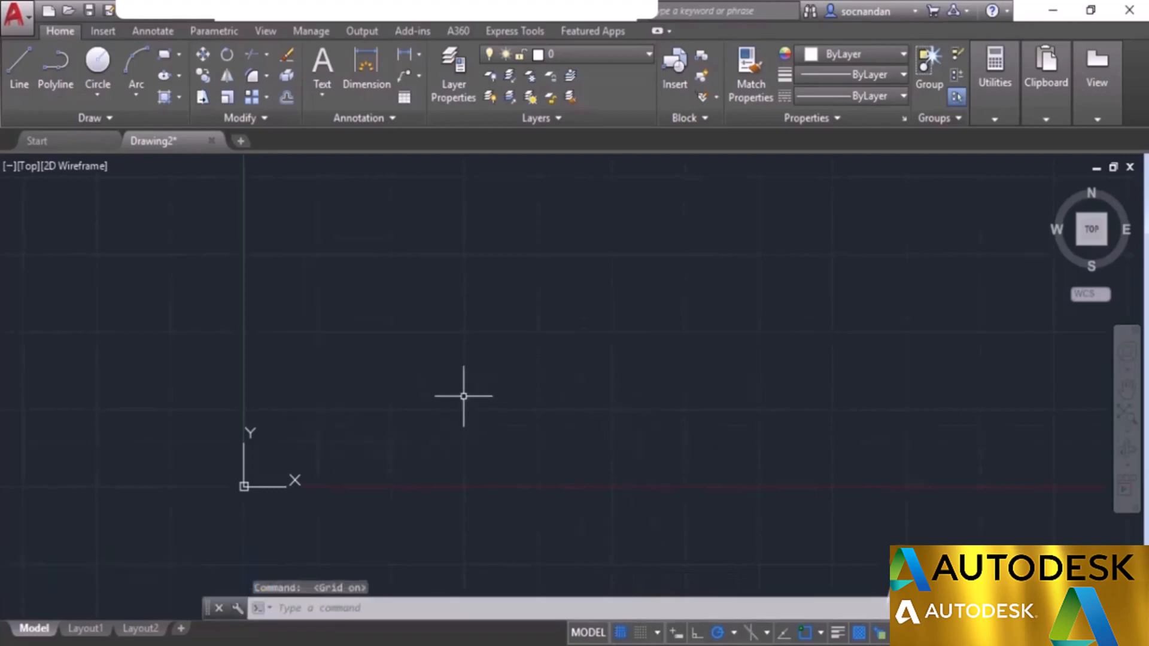
scroll(465, 392, up, 2)
middle_drag(439, 454, 620, 385)
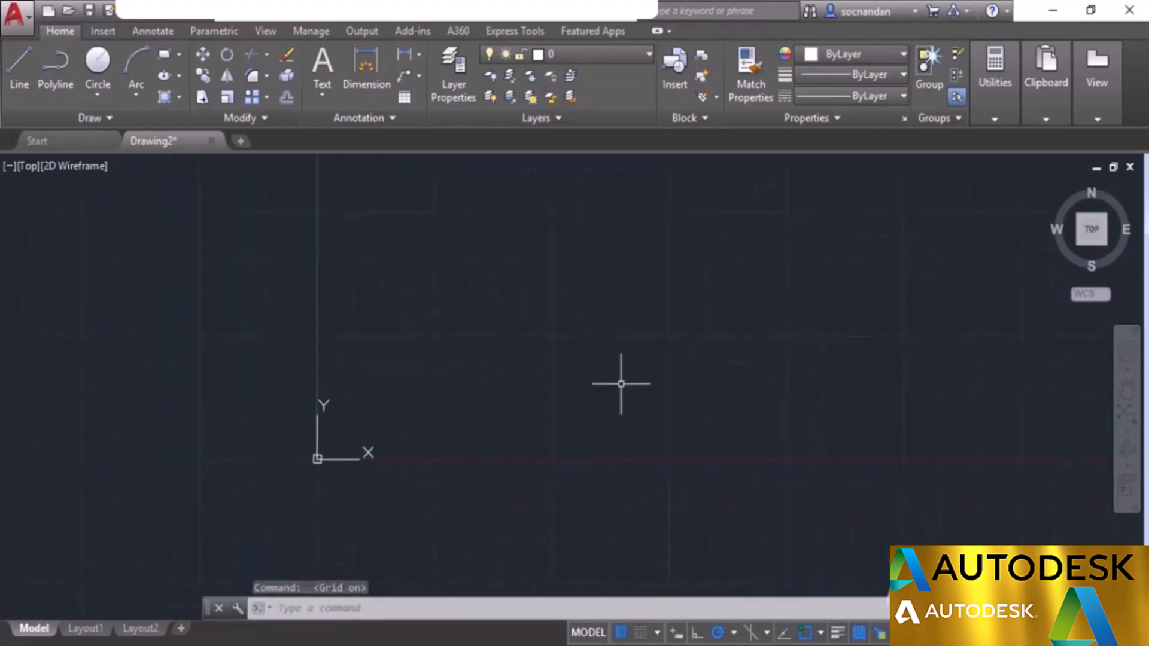
scroll(393, 418, up, 4)
middle_drag(374, 437, 590, 418)
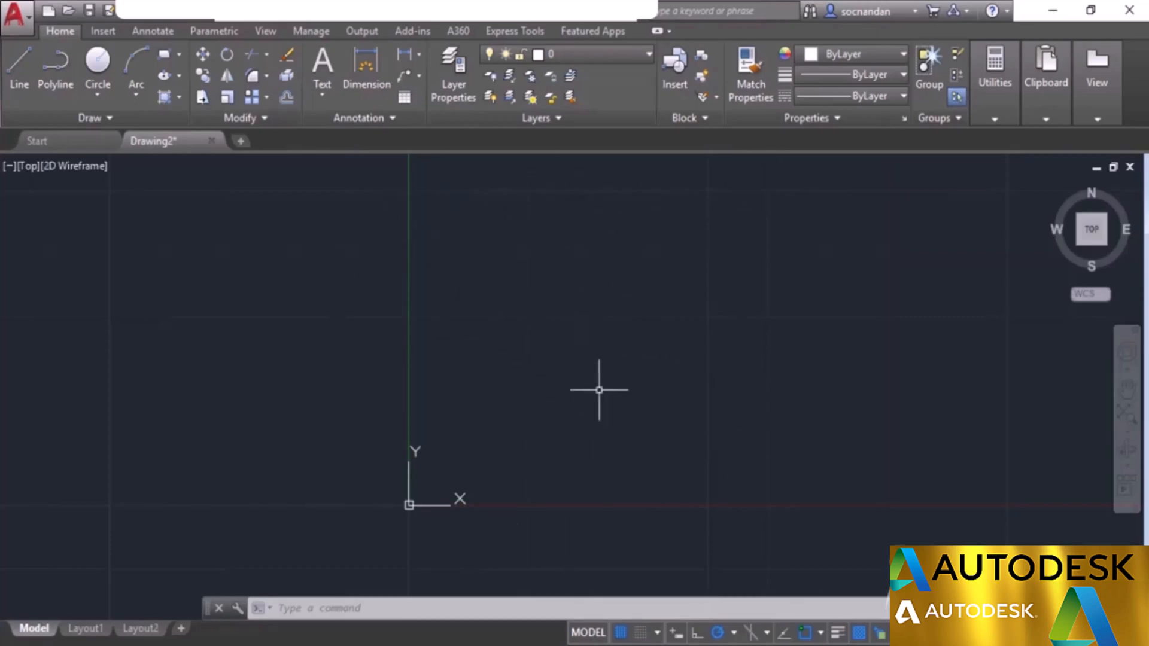
Step: Set the grid X and Y spacing to 1 with a major line every 10 in the drafting settings
right_click(621, 636)
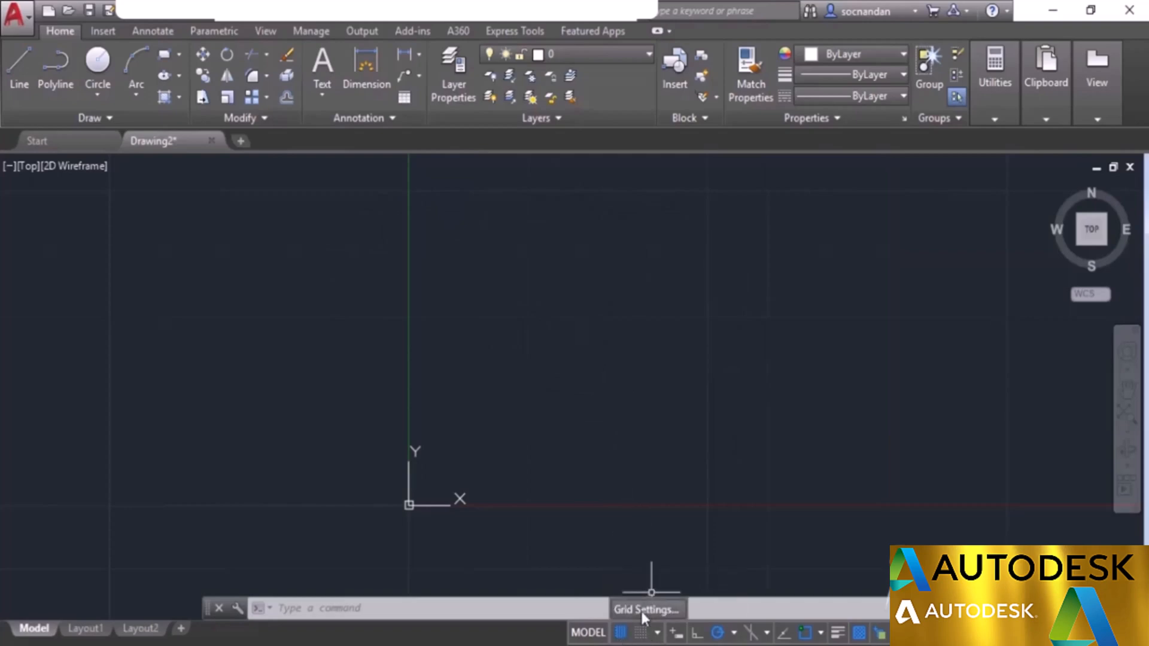
click(641, 610)
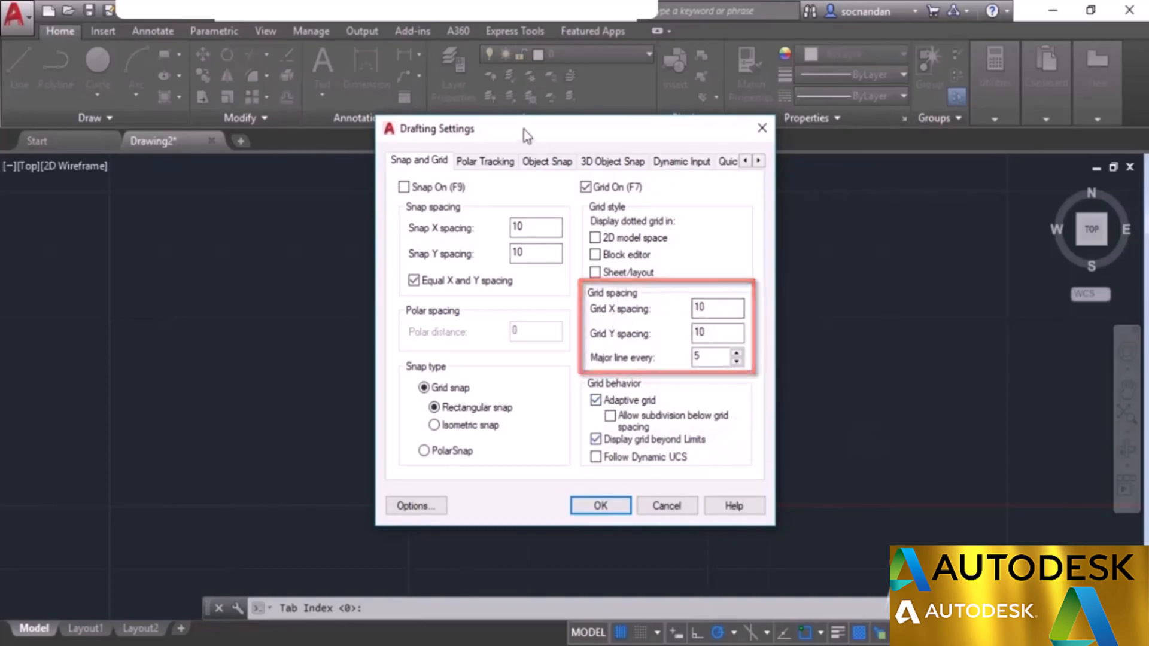
drag(523, 129, 748, 127)
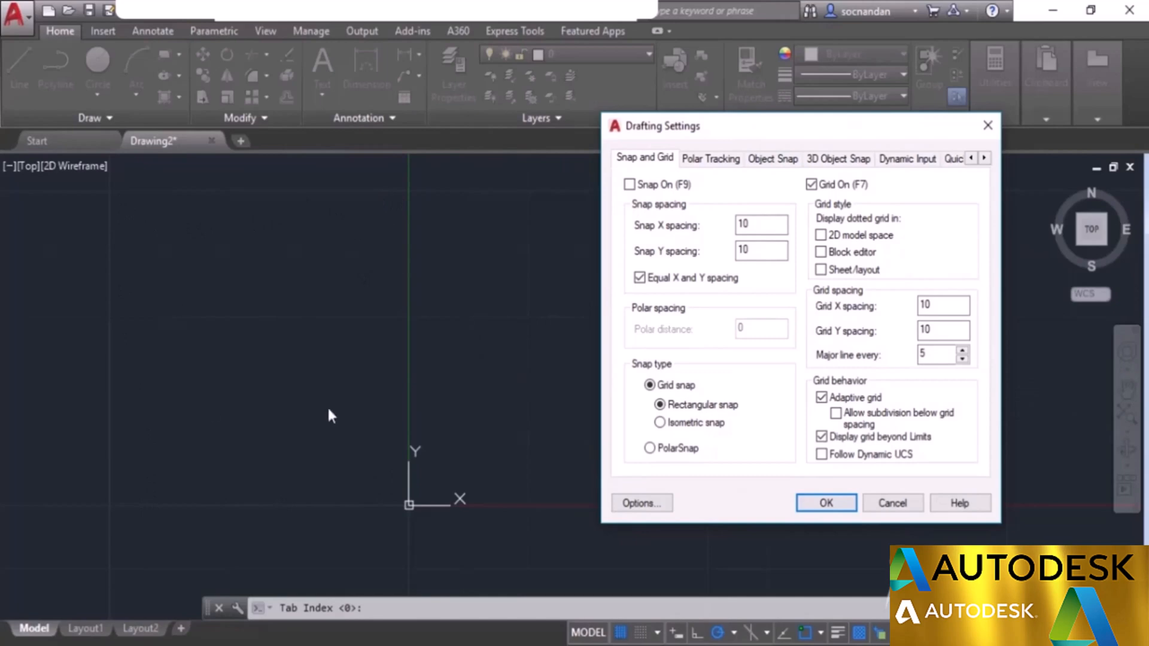
double_click(936, 305)
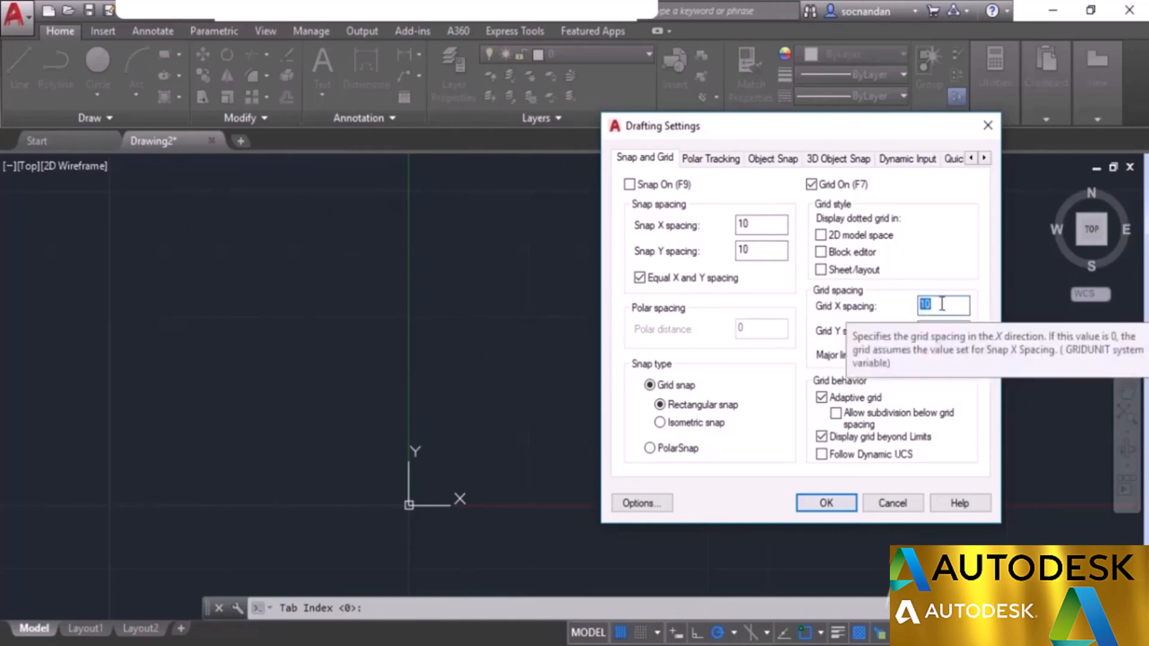
text(1)
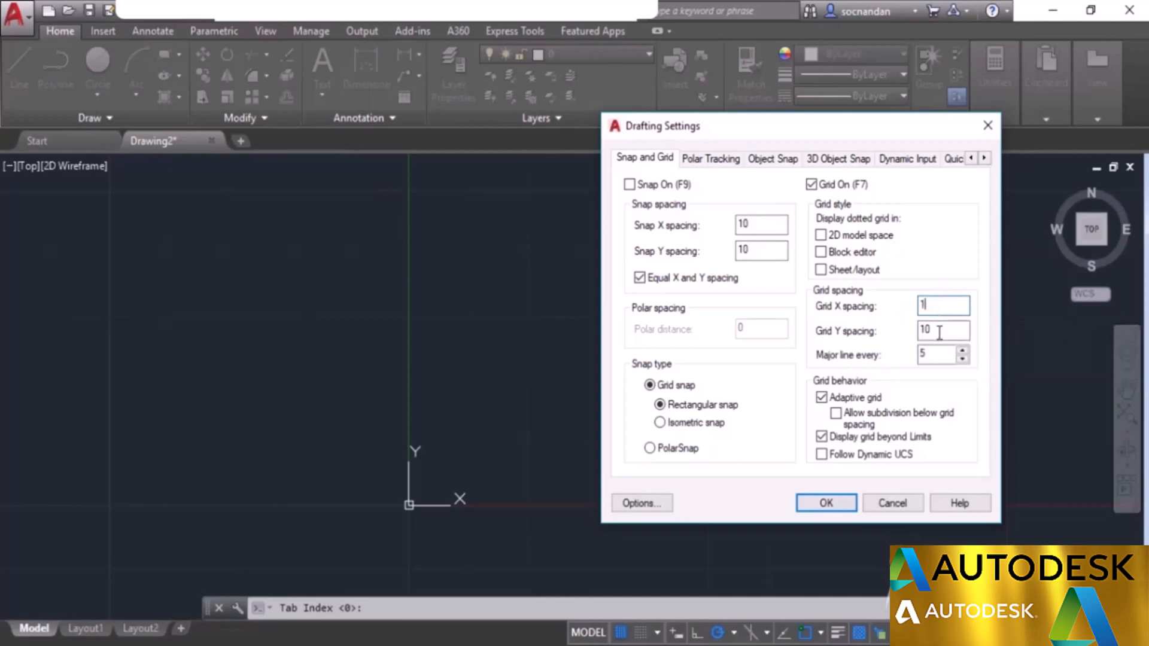
double_click(939, 330)
text(1)
click(928, 330)
click(824, 503)
scroll(449, 496, up, 3)
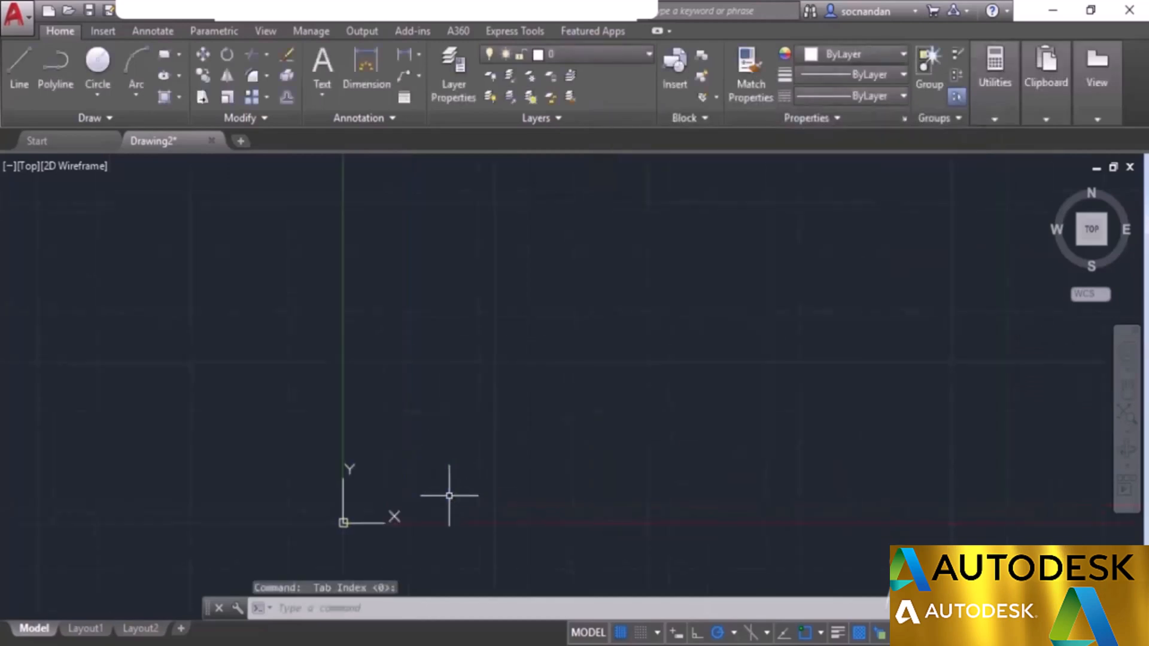
scroll(449, 496, down, 1)
scroll(448, 495, up, 2)
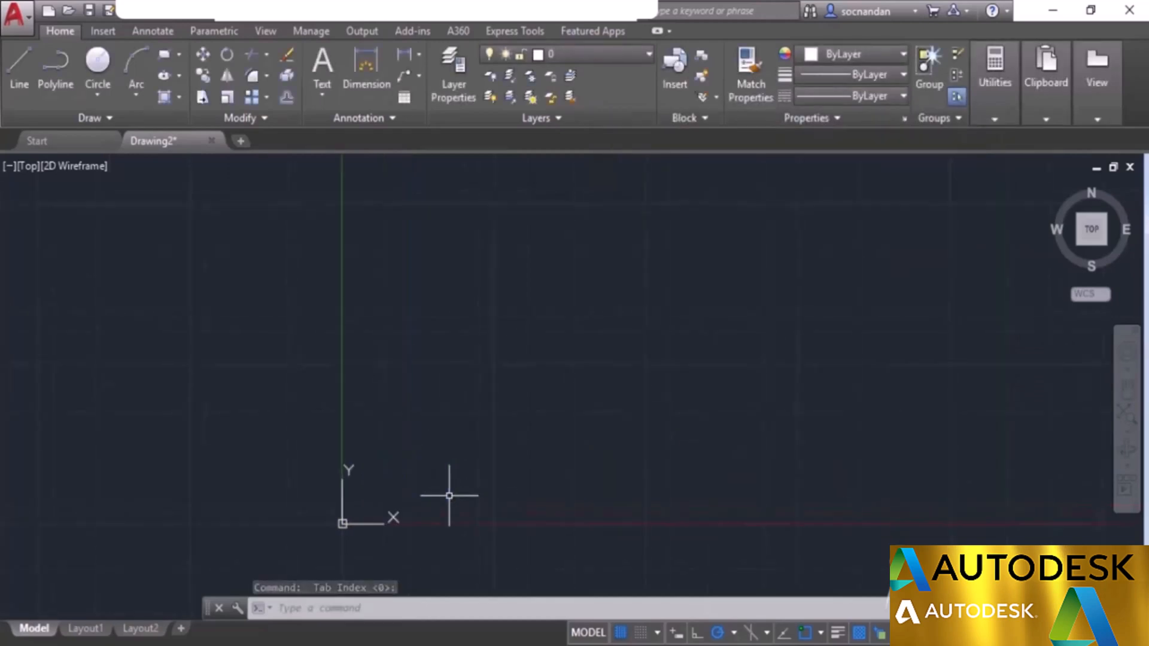
scroll(451, 498, up, 1)
scroll(451, 498, down, 1)
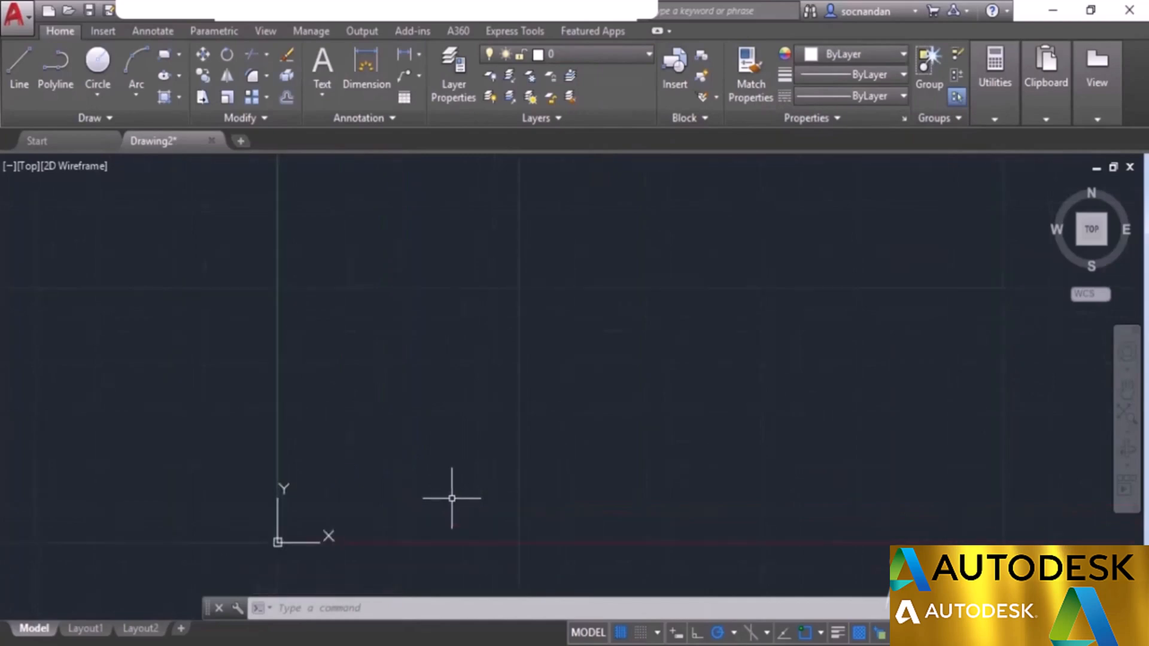
middle_drag(451, 494, 607, 463)
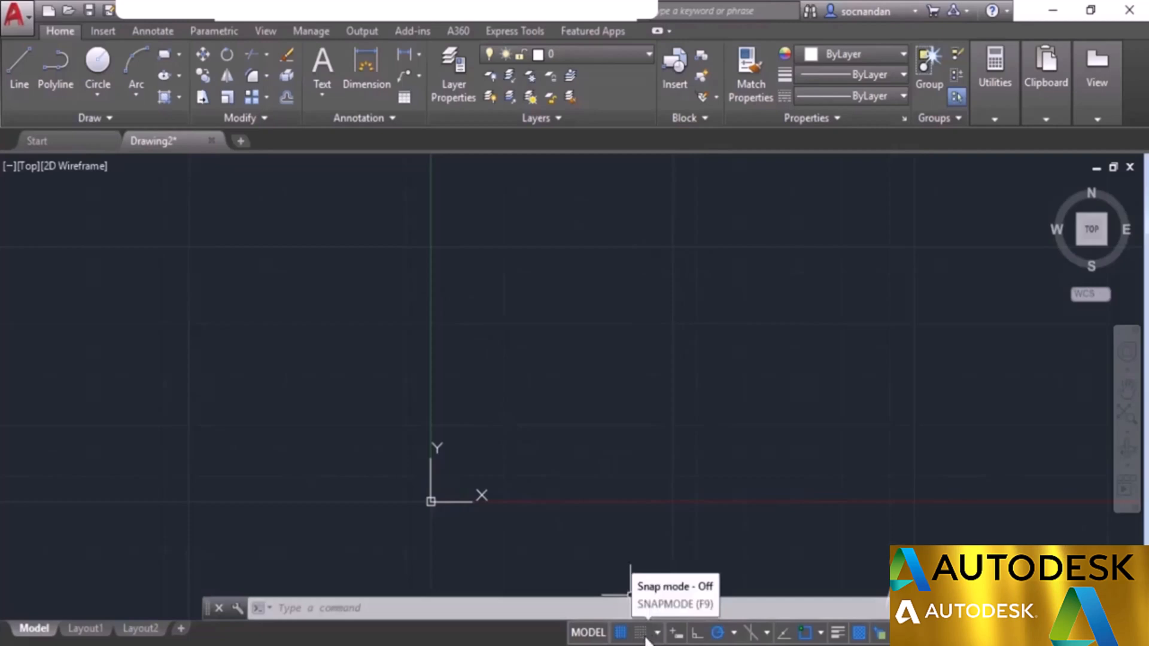
Step: Turn on snap mode and set the snap X and Y spacing to 1
key(F9)
click(641, 633)
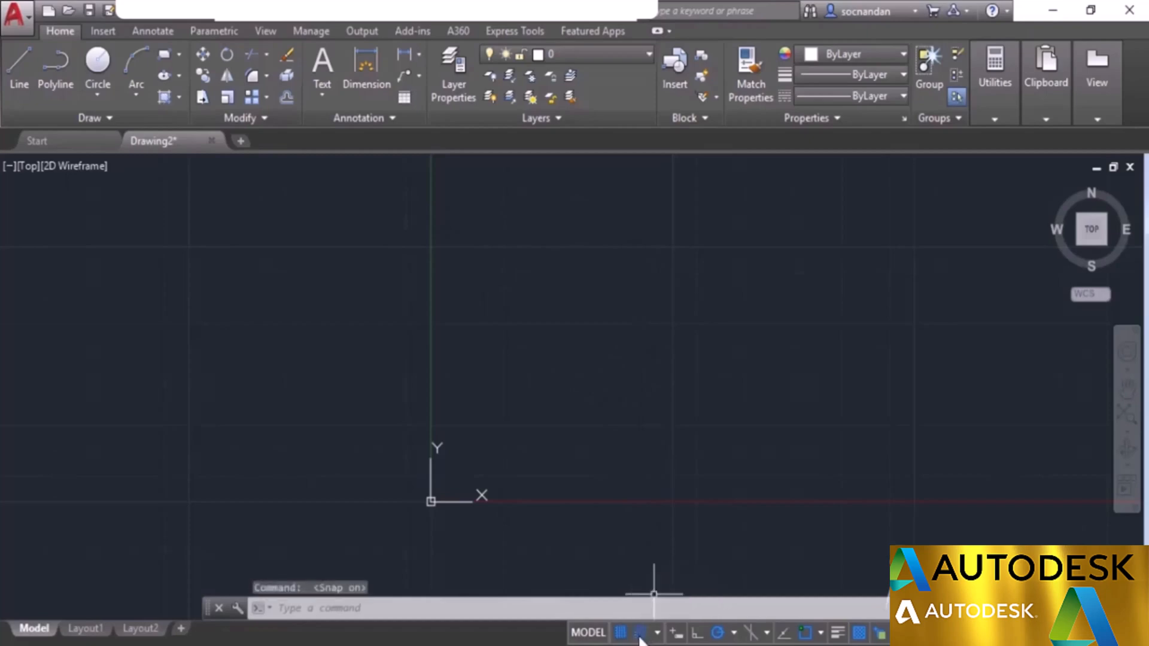
right_click(641, 635)
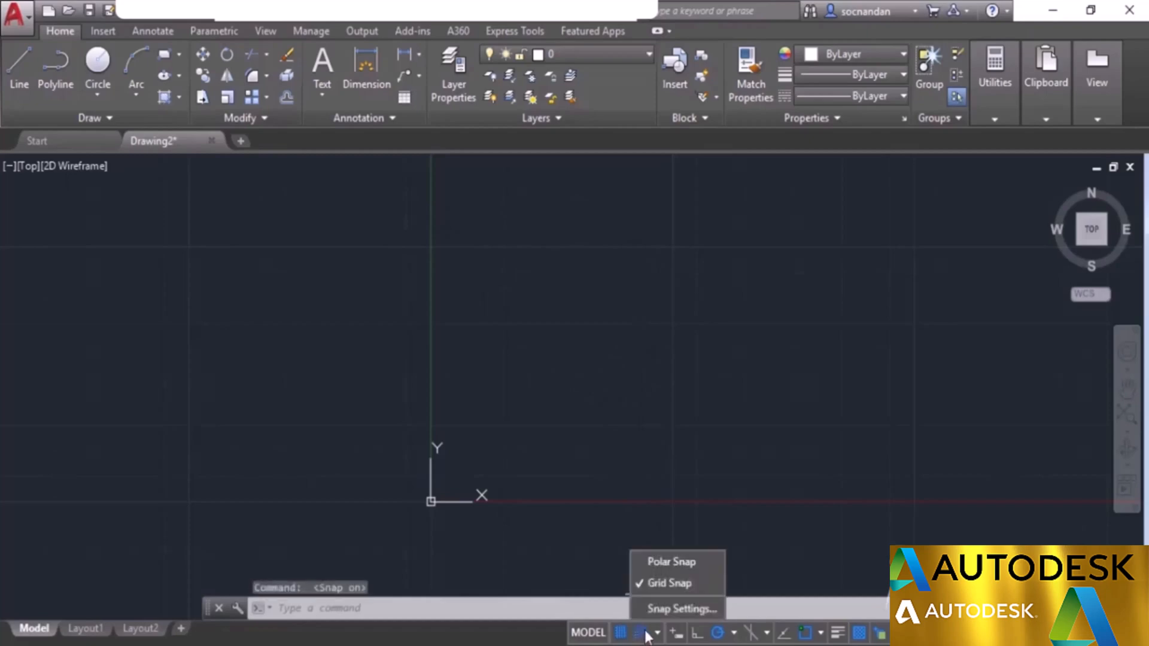
click(669, 609)
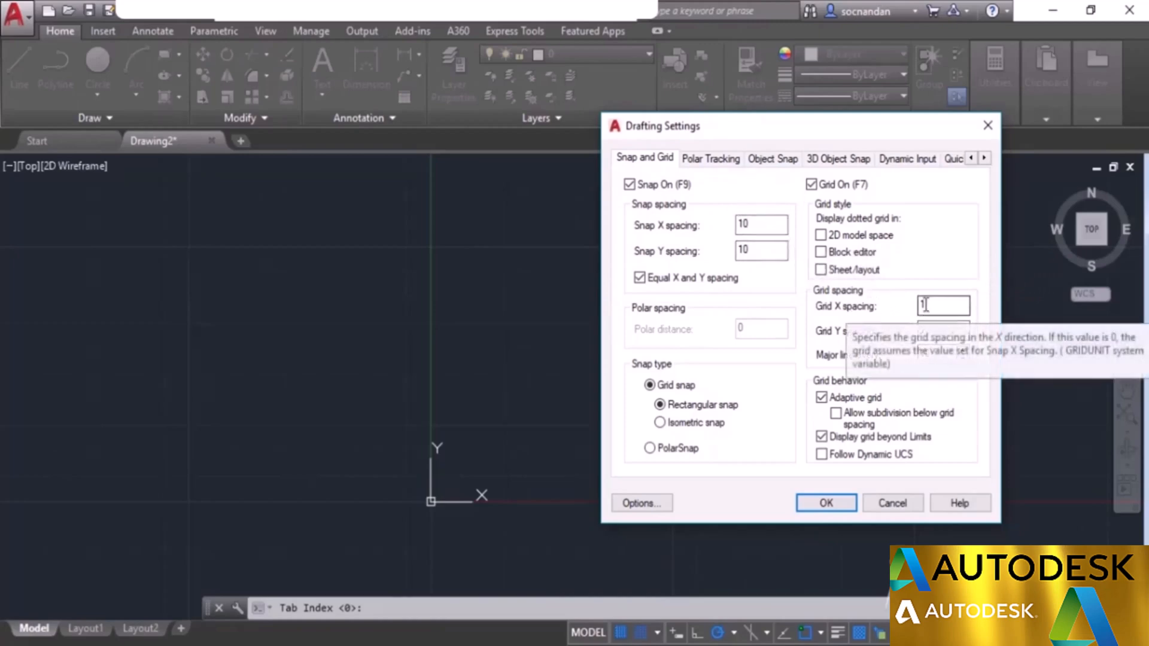
double_click(768, 226)
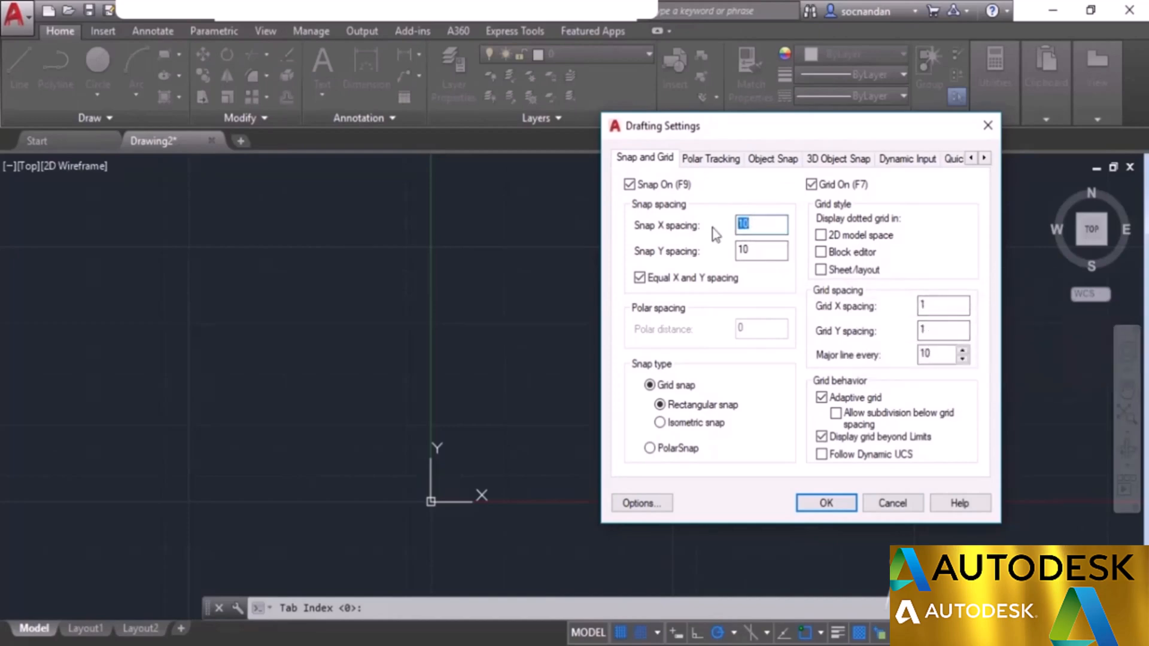
key(Tab)
click(826, 504)
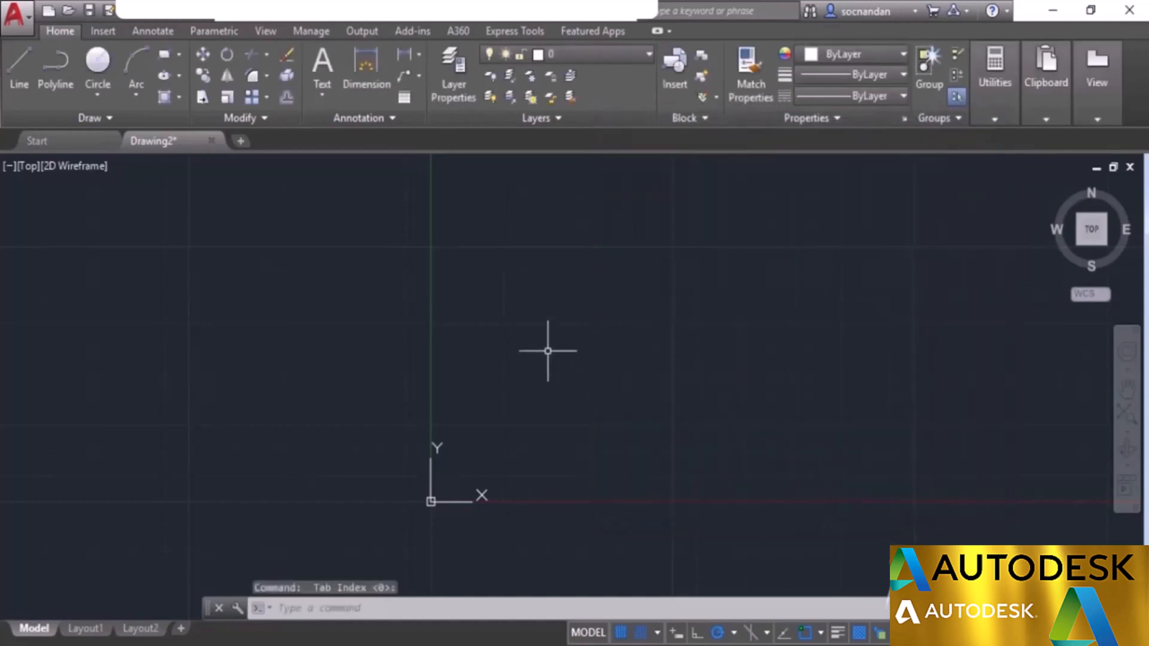
Step: Start the Line command and, while it is running, set the snap X and Y spacing to 2
click(23, 73)
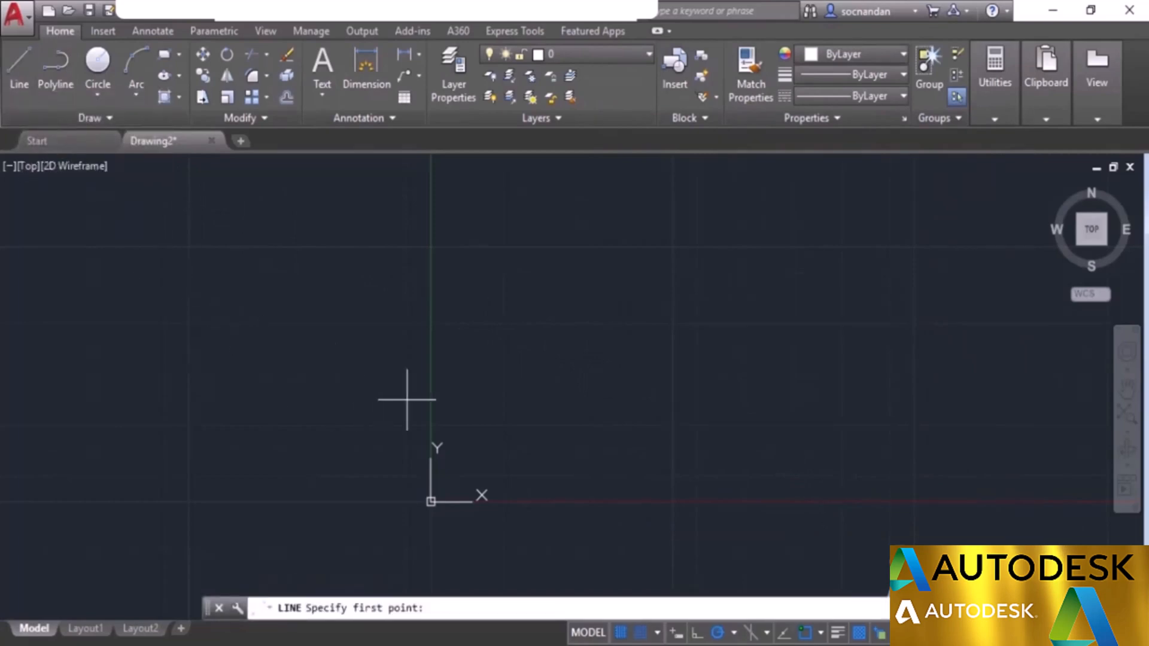
scroll(407, 398, up, 2)
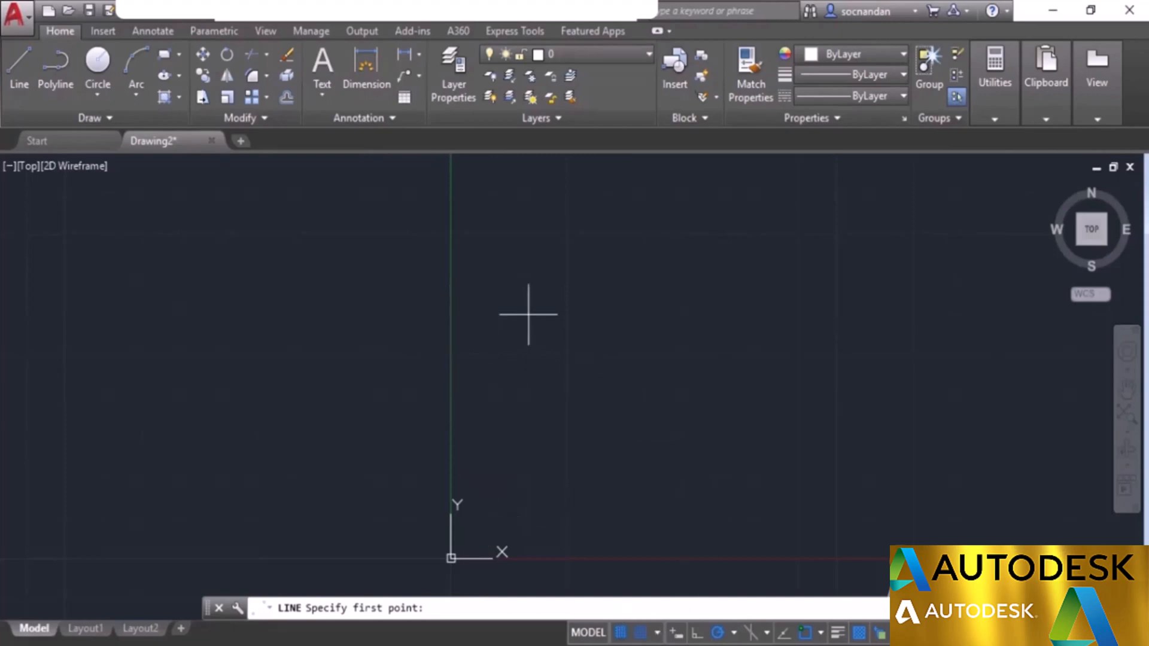
right_click(642, 634)
click(663, 608)
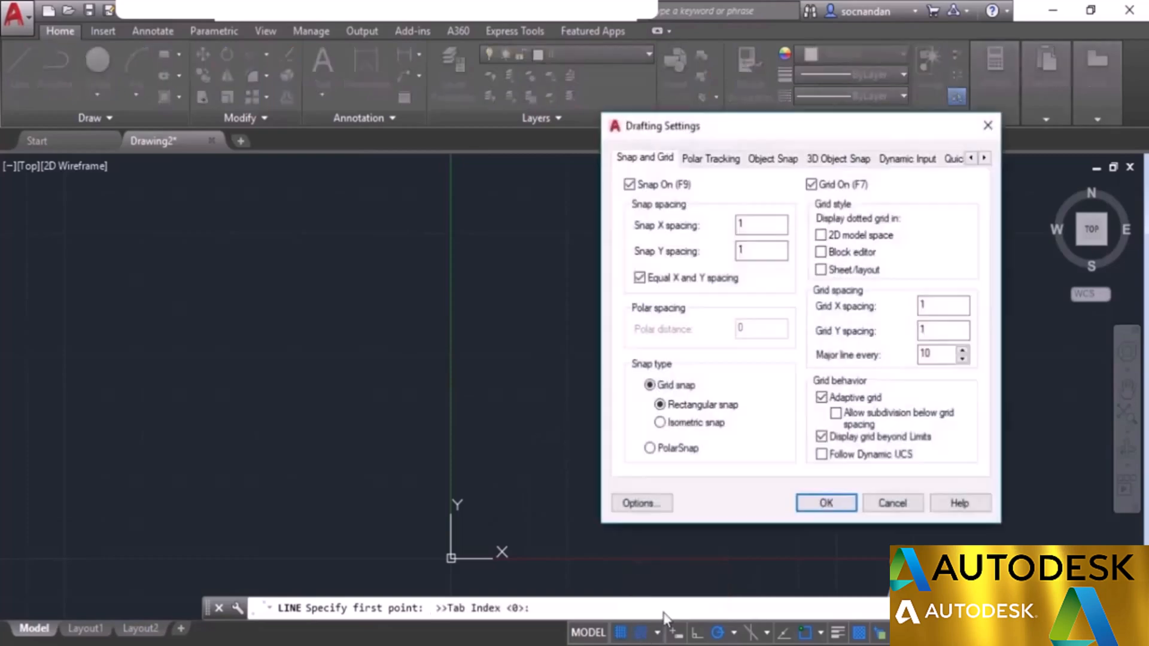
double_click(745, 223)
text(2)
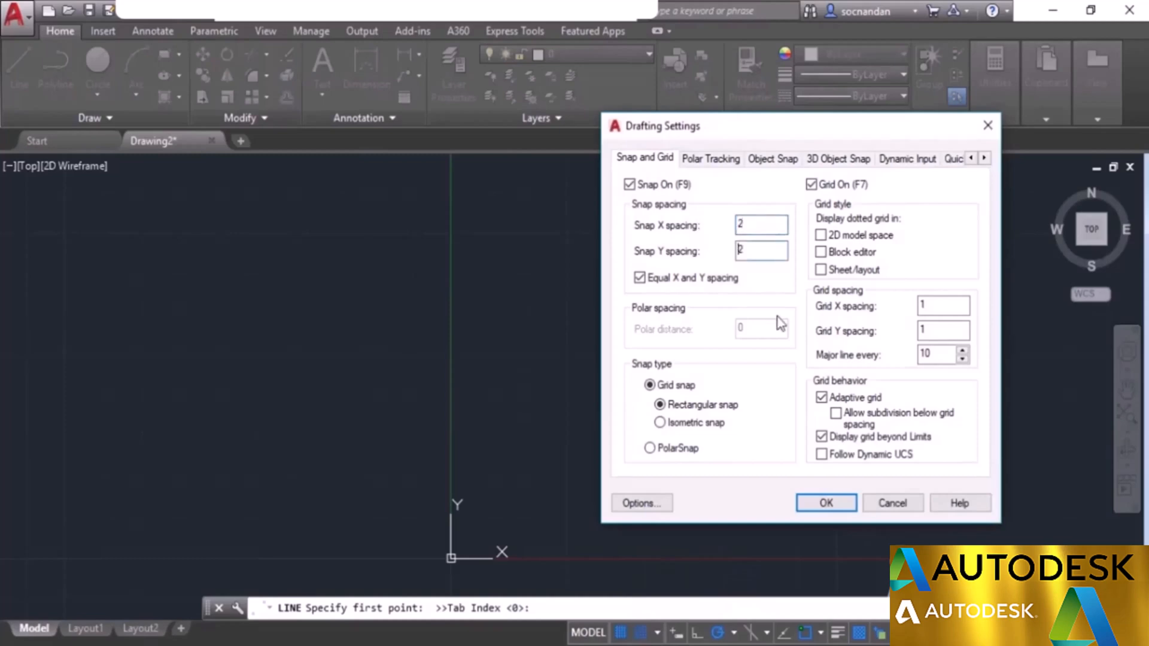
click(826, 503)
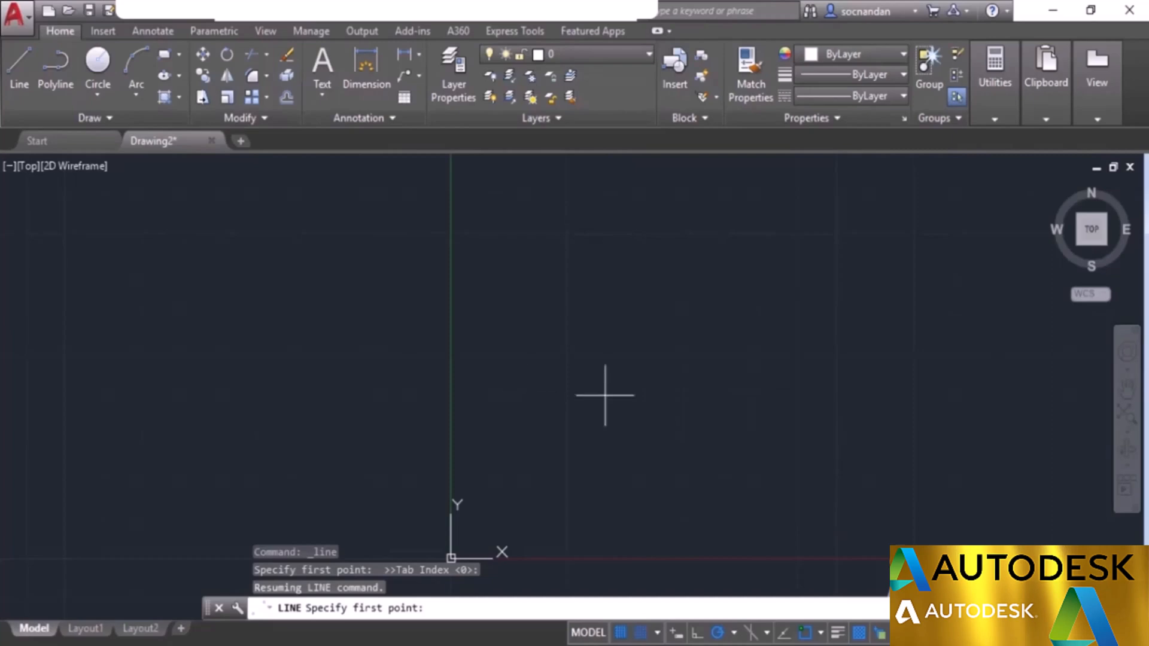
Step: Set the snap X and Y spacing back to 1 to match the grid spacing
right_click(645, 635)
click(665, 601)
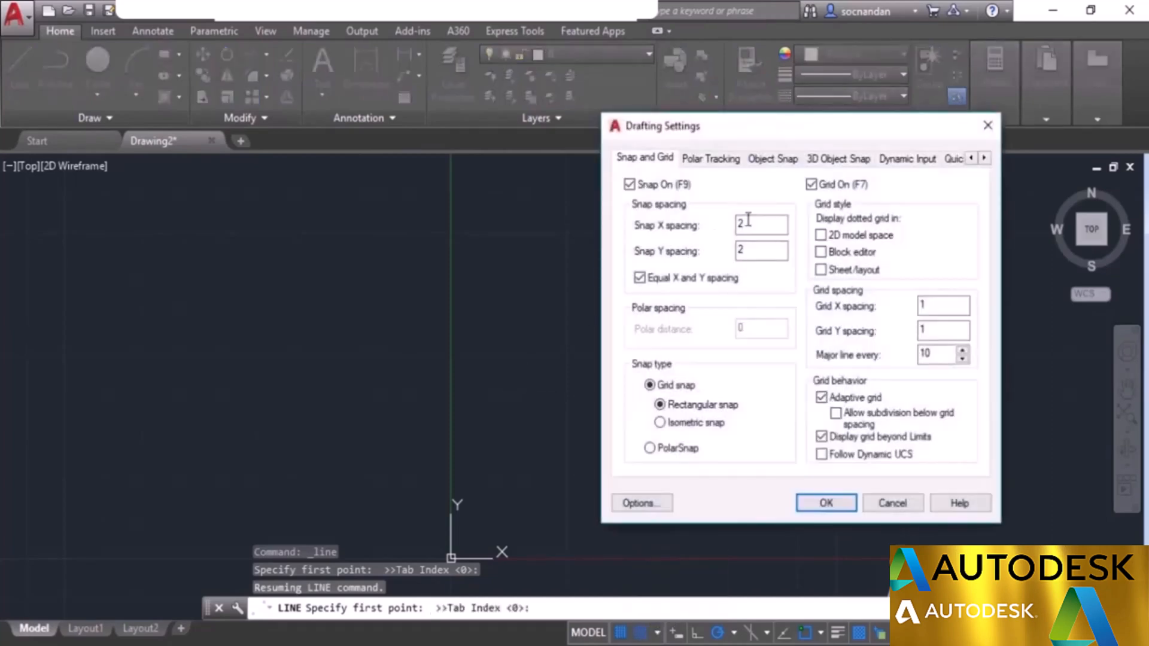
double_click(748, 220)
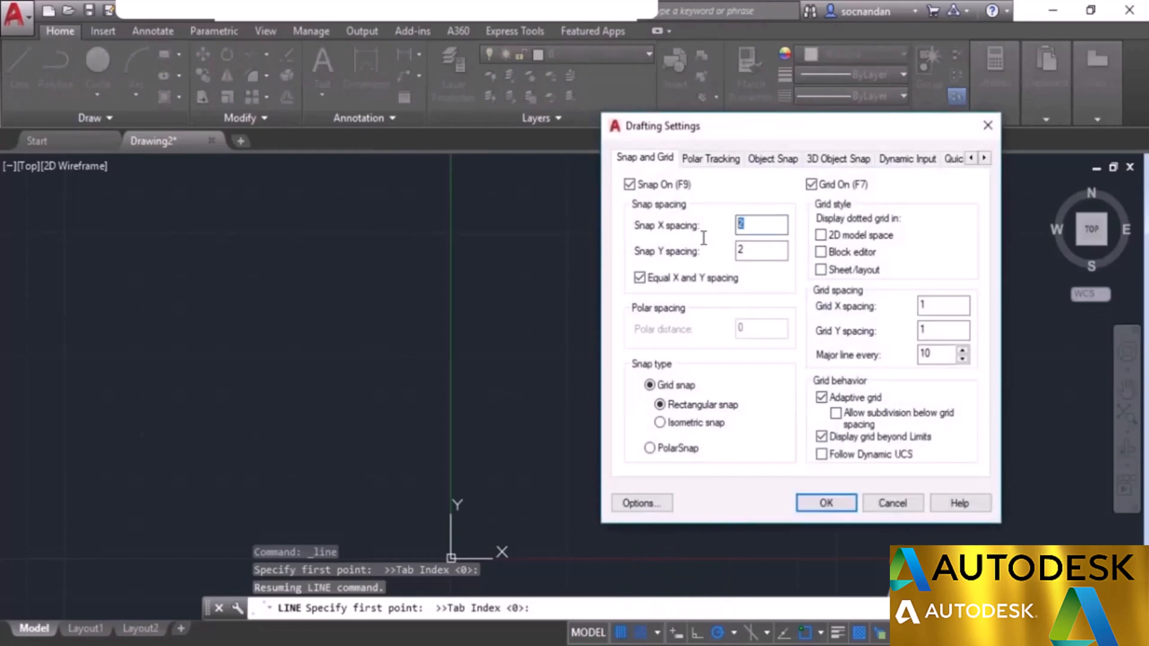
click(827, 503)
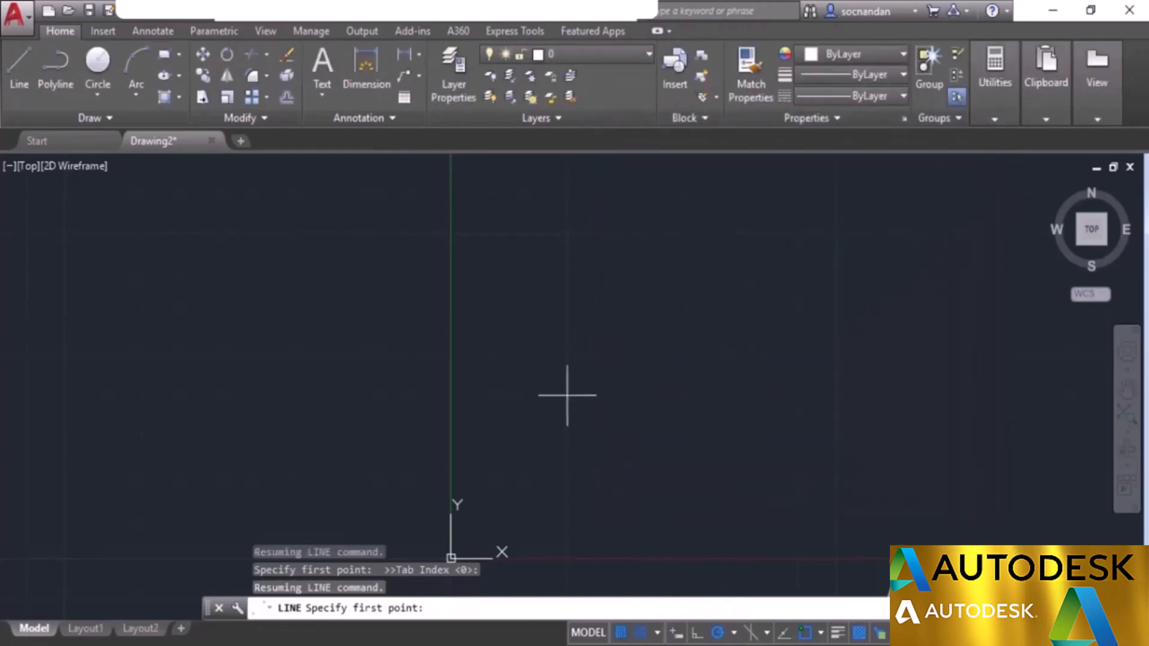
Step: Draw a closed rectangle of four lines, about 10 units wide and 5 units high, from the origin using grid snap
middle_drag(586, 444, 451, 354)
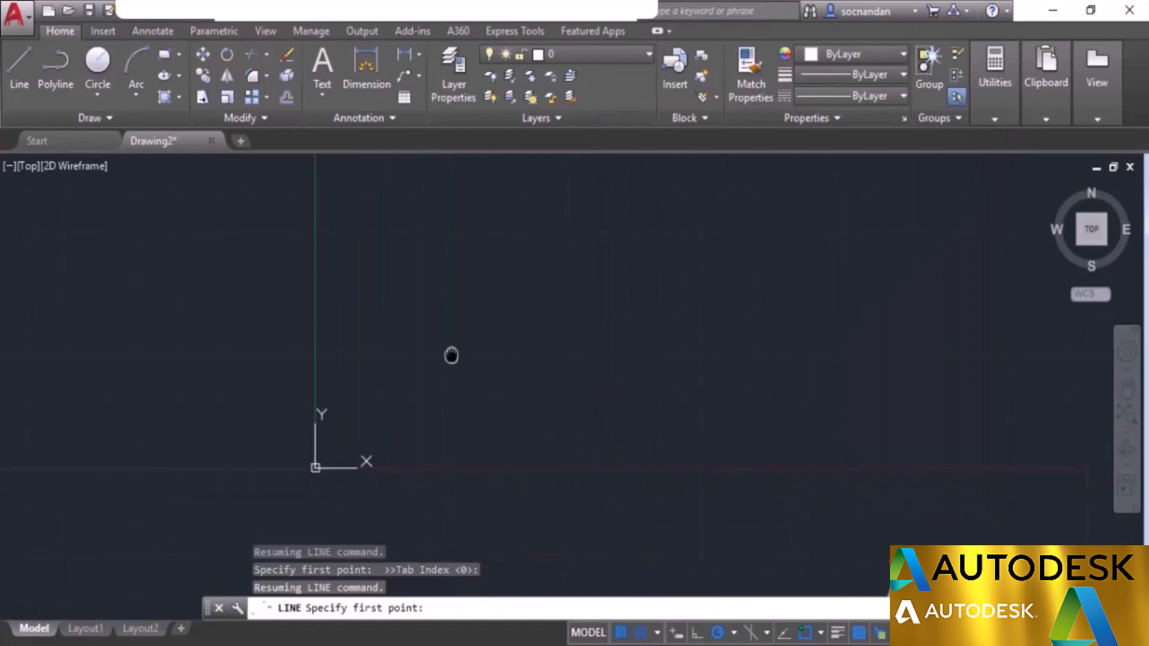
click(315, 468)
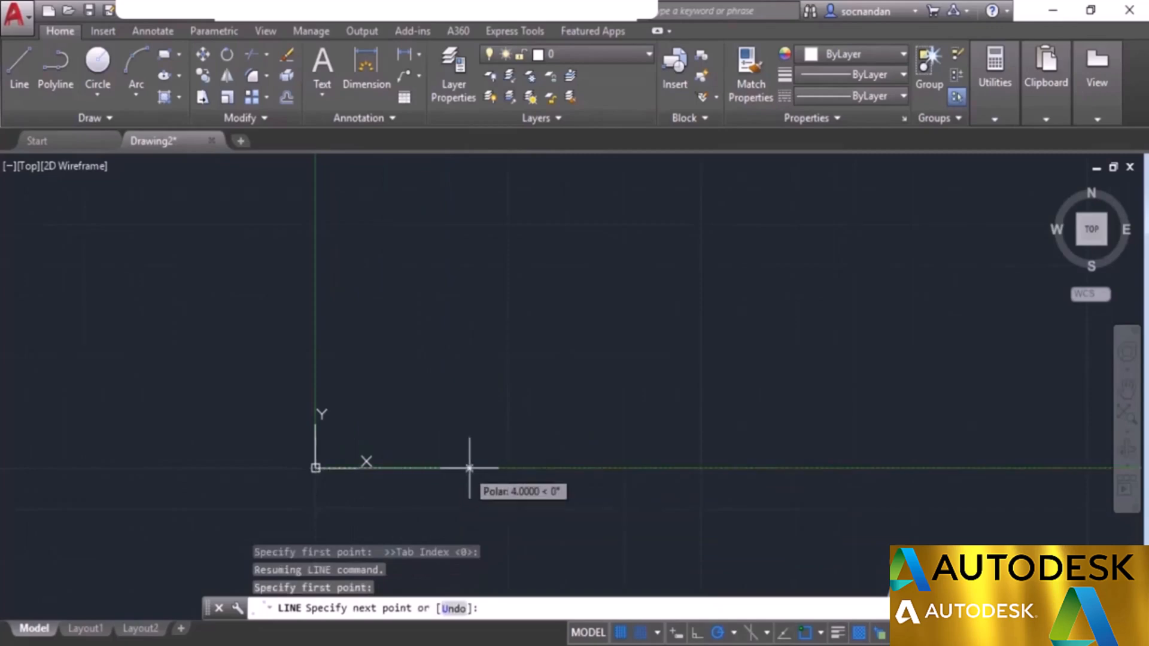
click(701, 467)
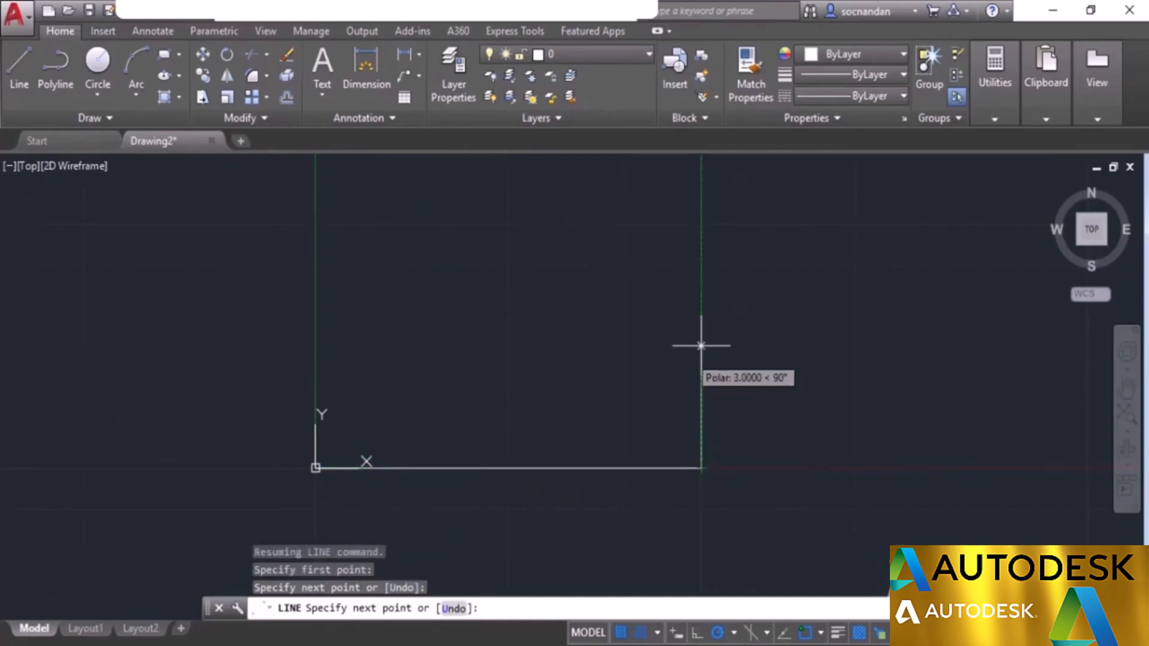
click(700, 264)
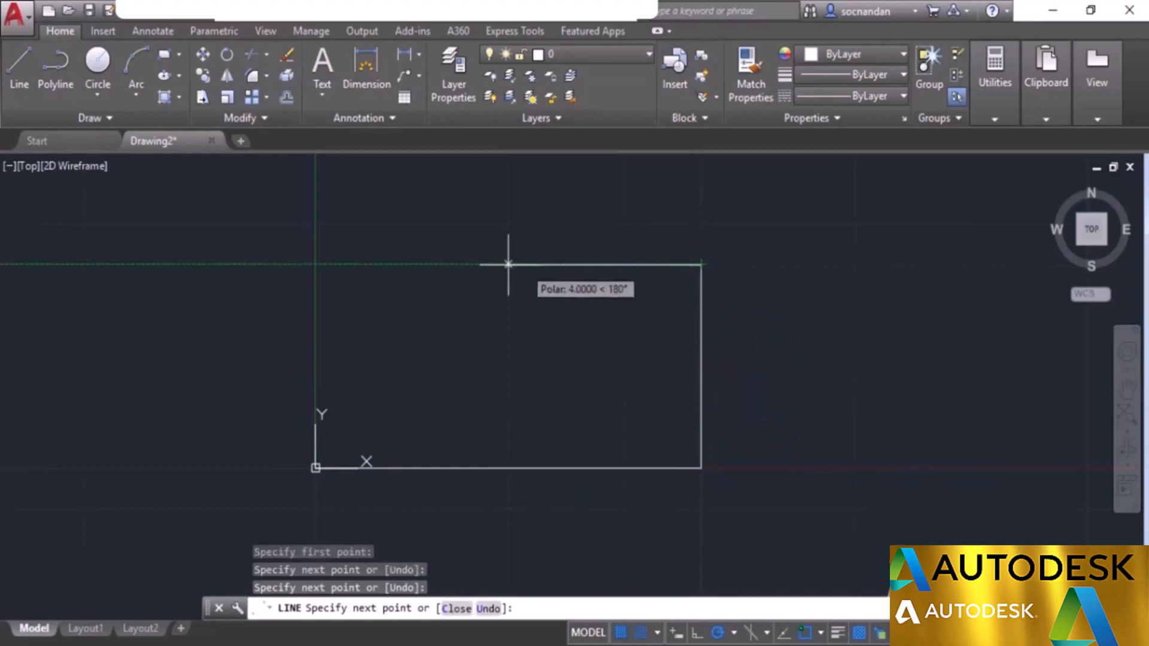
click(316, 264)
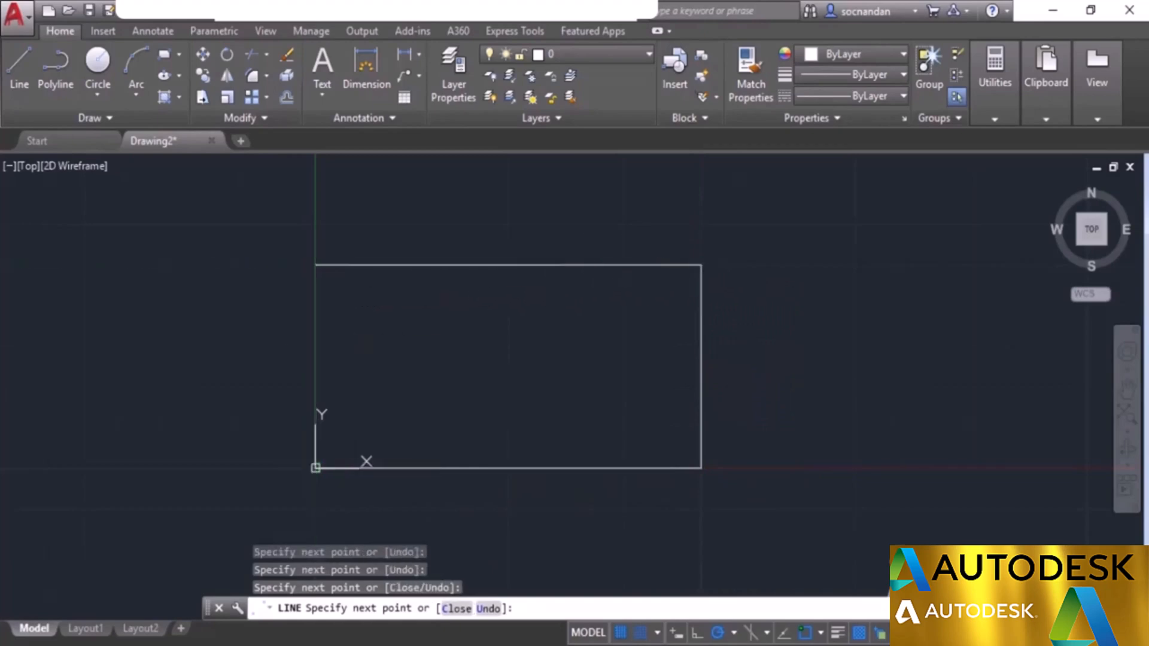
click(315, 468)
right_click(426, 404)
click(446, 414)
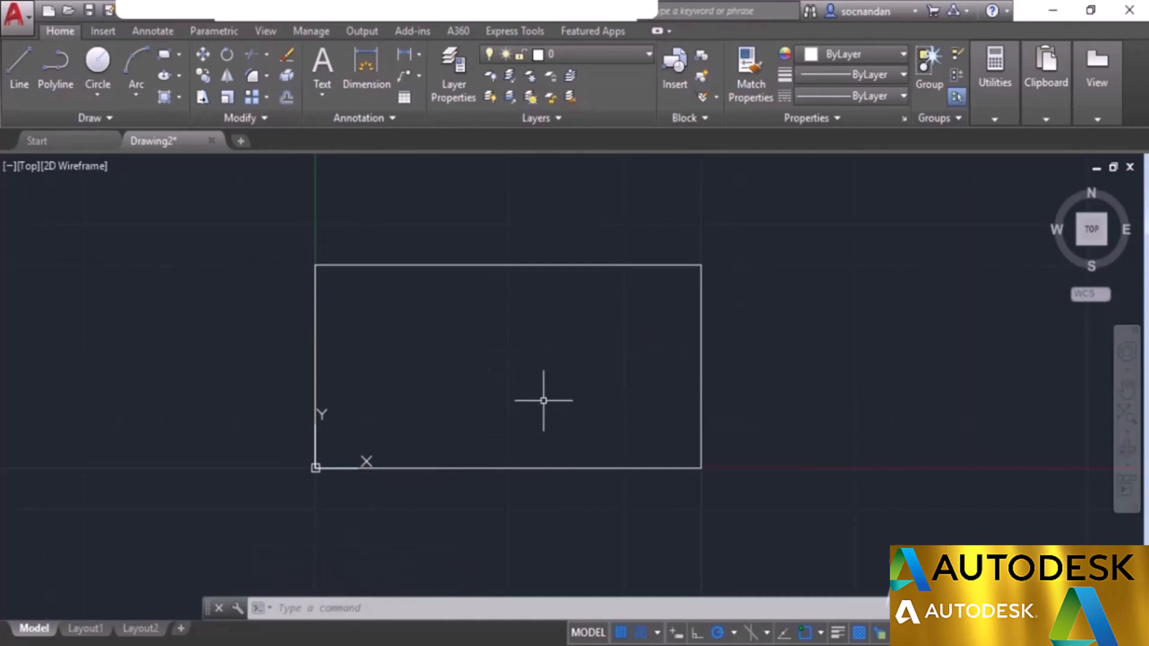
Step: Turn off snap mode and the drawing grid display
click(640, 633)
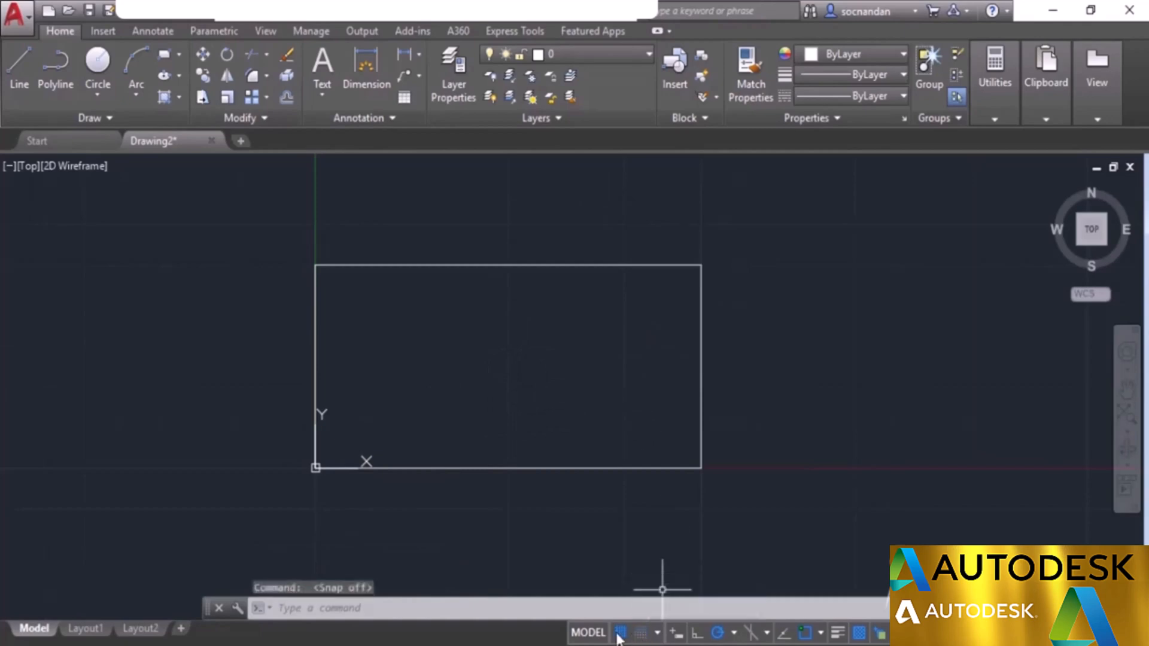
click(620, 634)
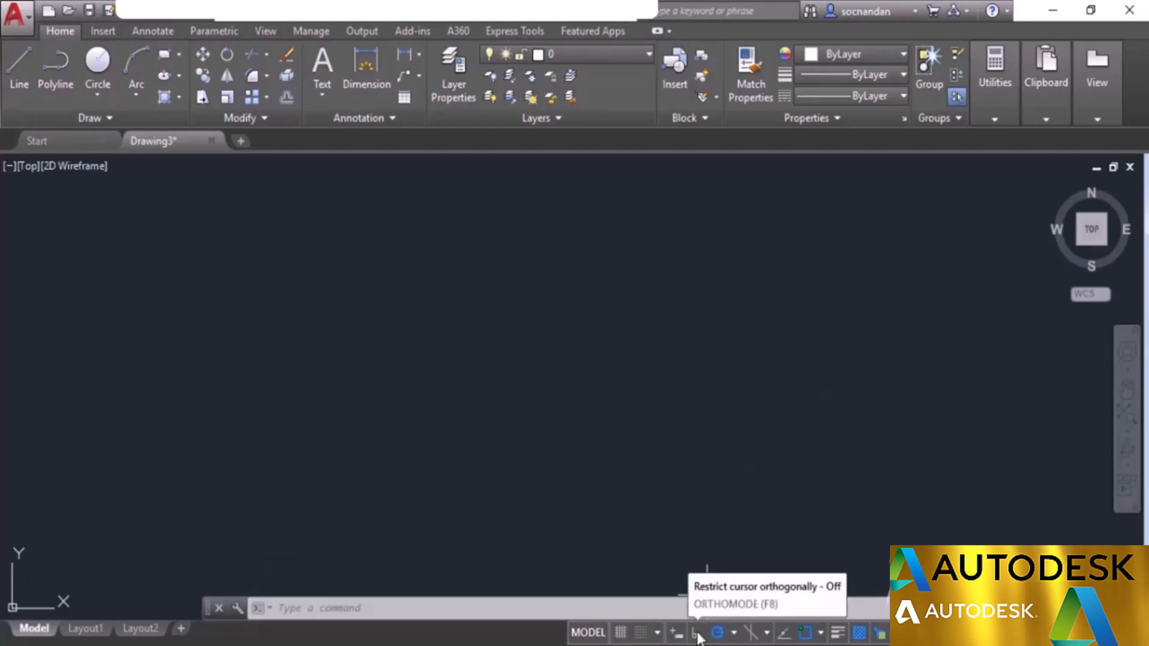
Step: Turn on ortho mode in Drawing3
key(F8)
click(697, 635)
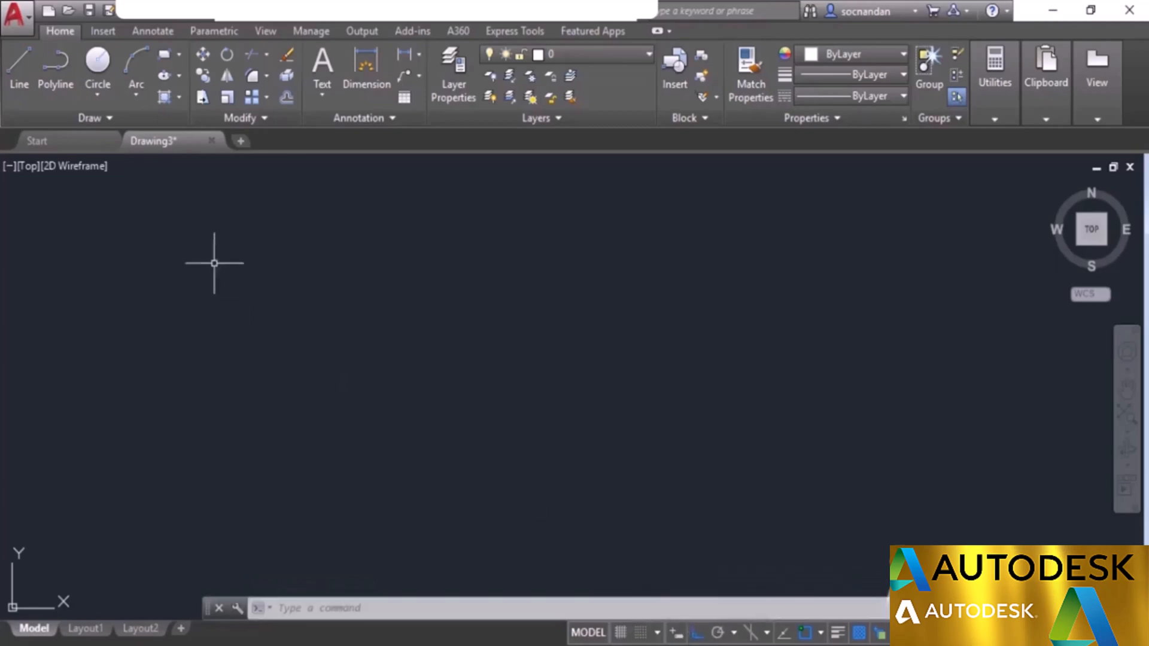
Step: Draw a chain of connected horizontal and vertical lines with ortho on, including one slanted segment snapped back to an existing corner
click(23, 73)
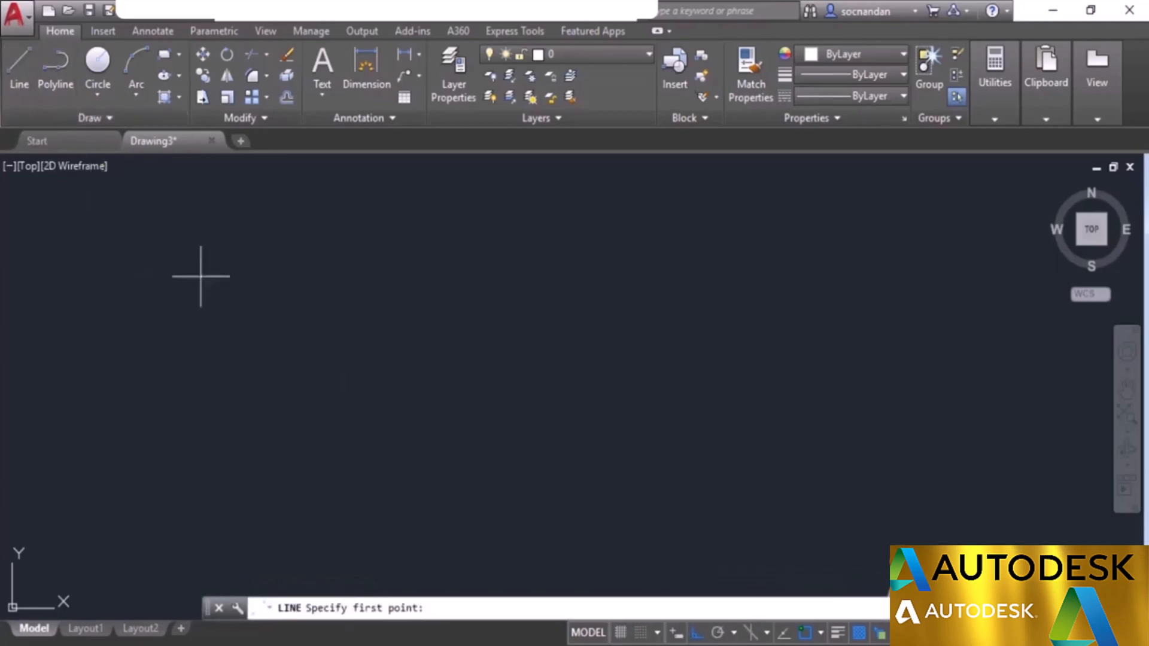
click(353, 304)
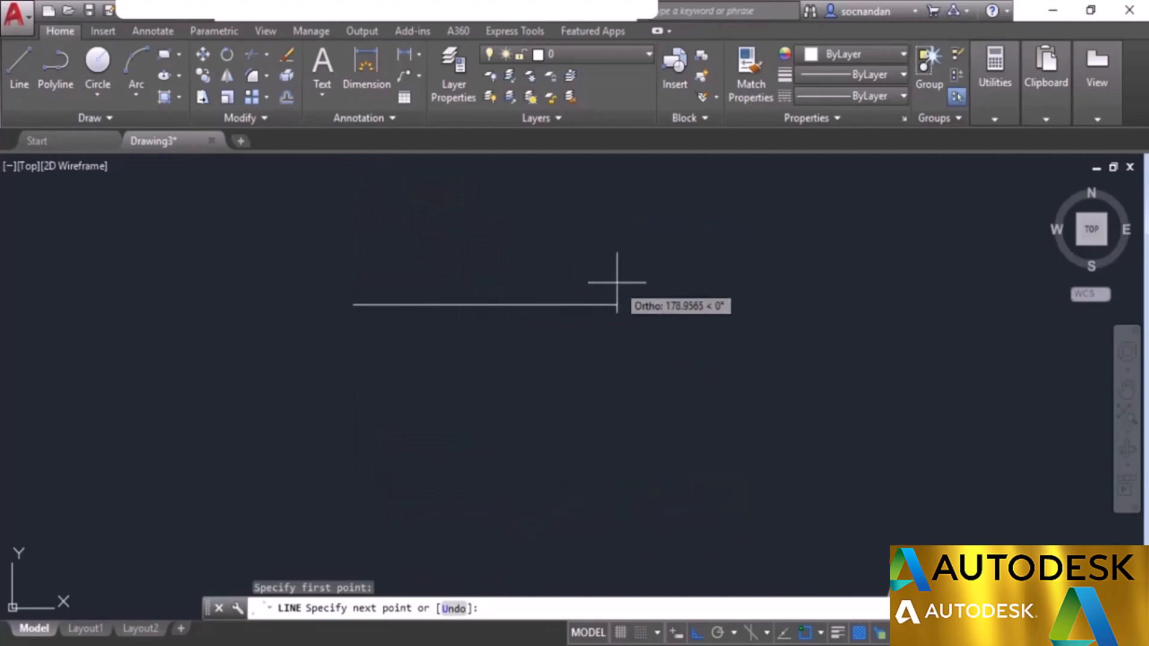
click(640, 305)
click(640, 452)
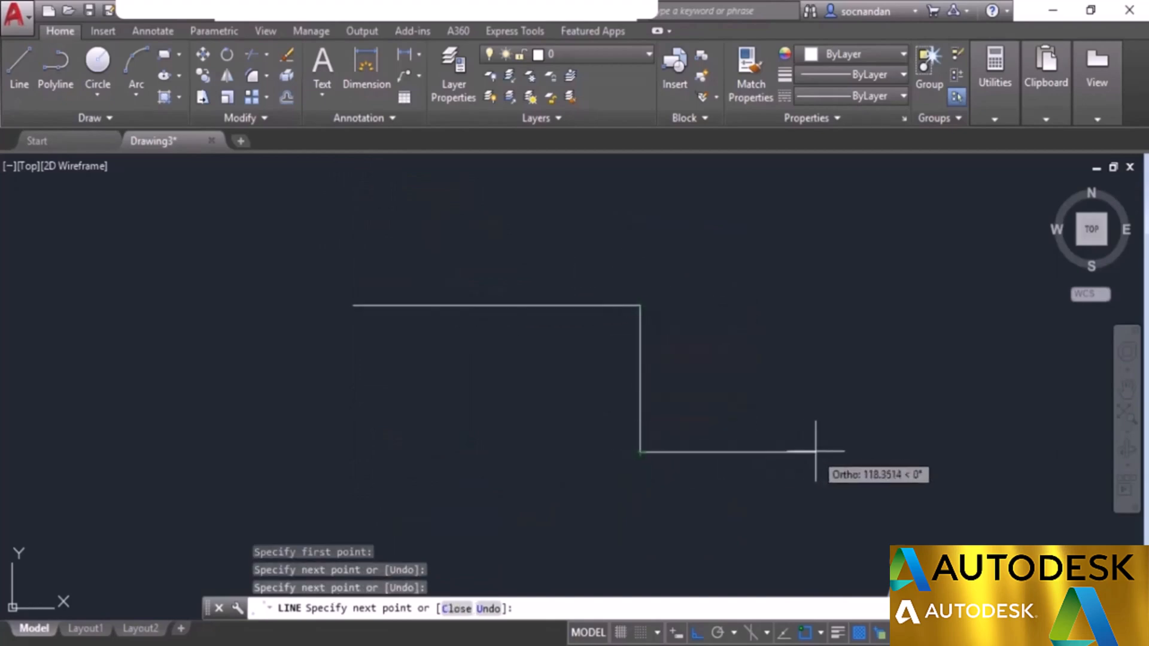
click(819, 246)
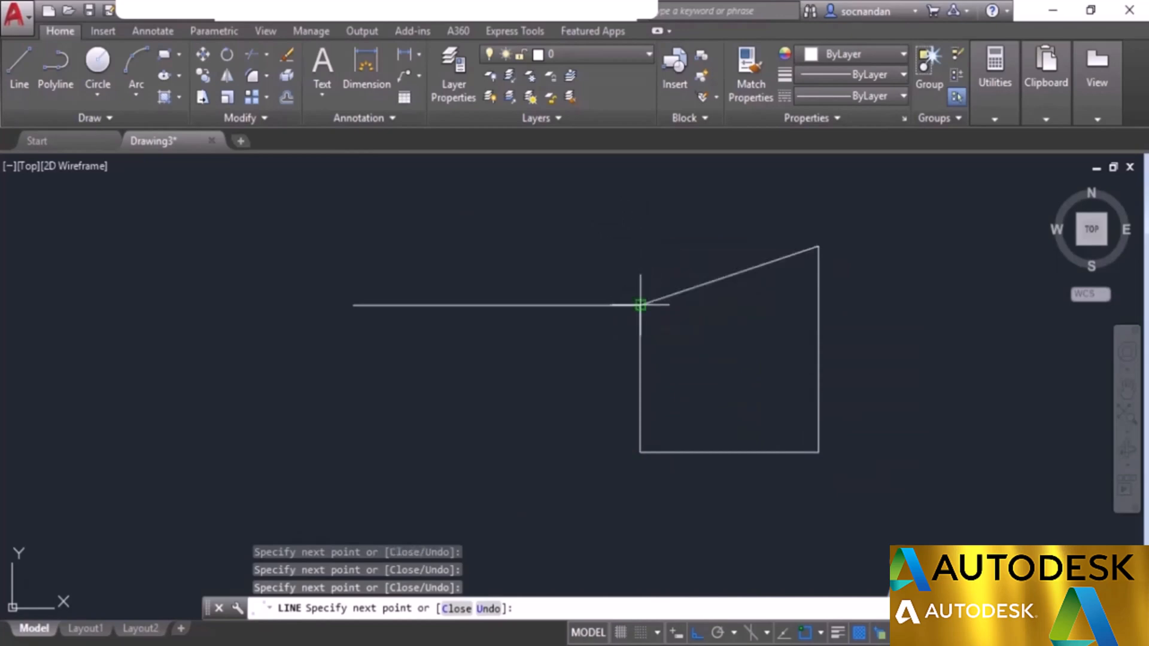
click(641, 305)
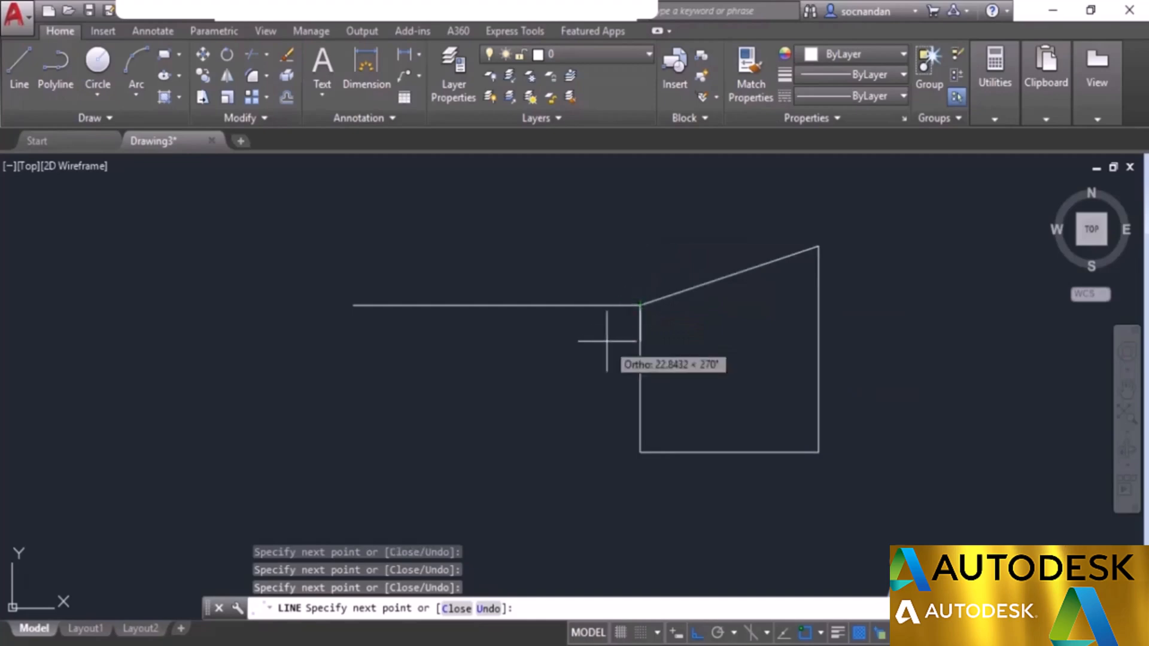
click(640, 202)
click(429, 222)
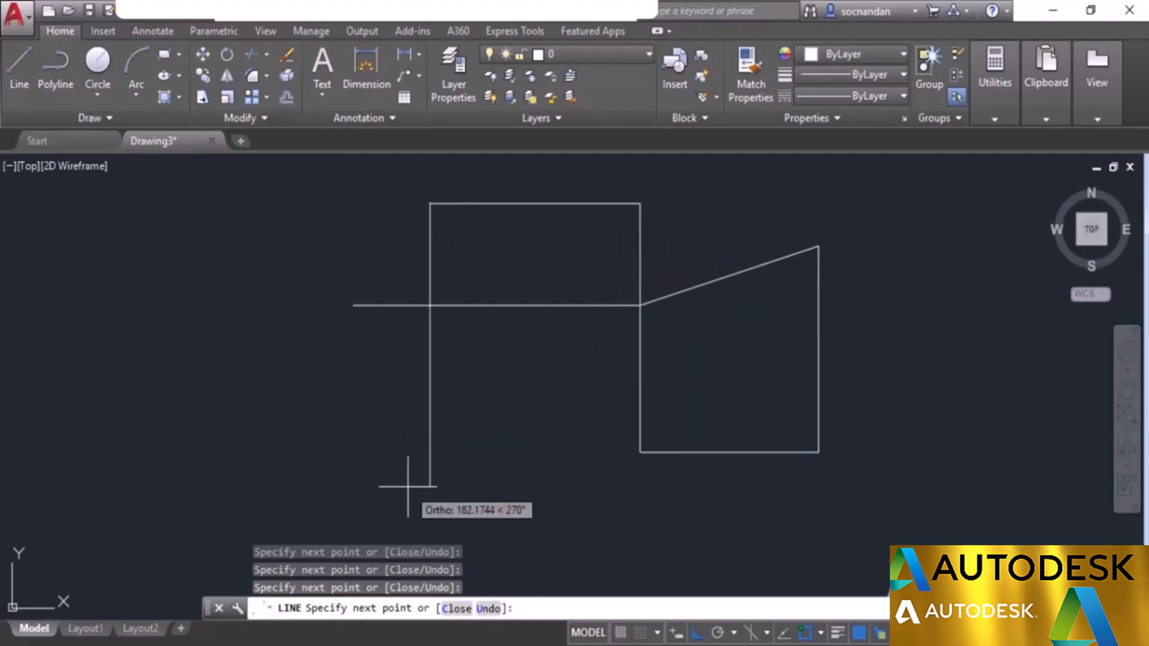
click(413, 471)
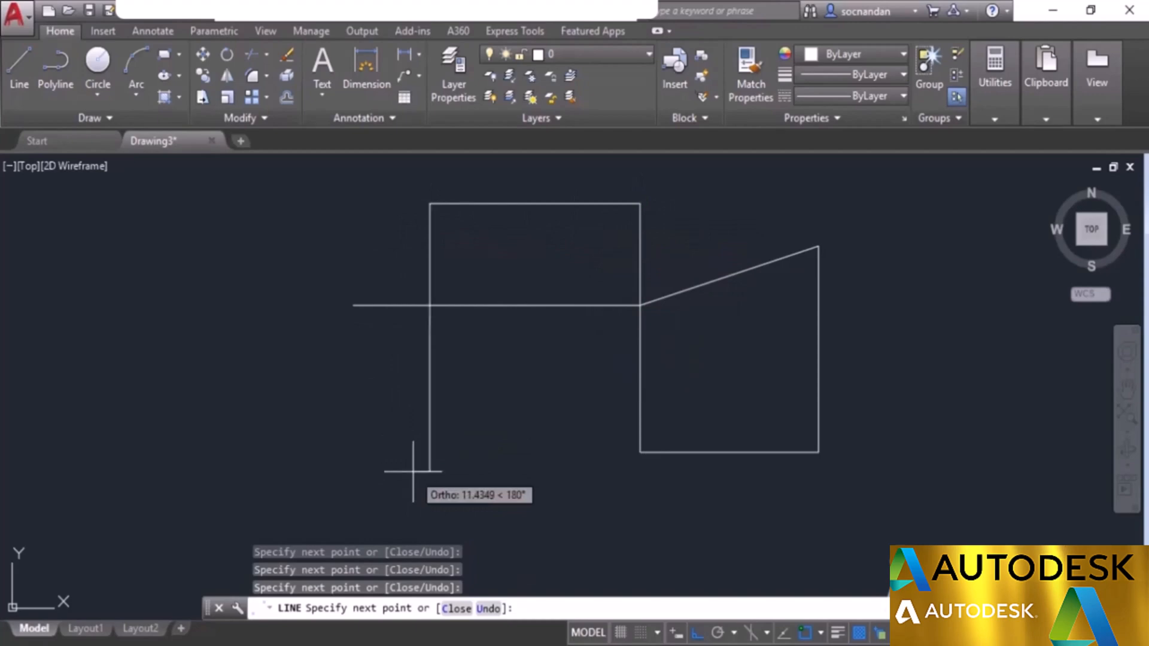
key(Return)
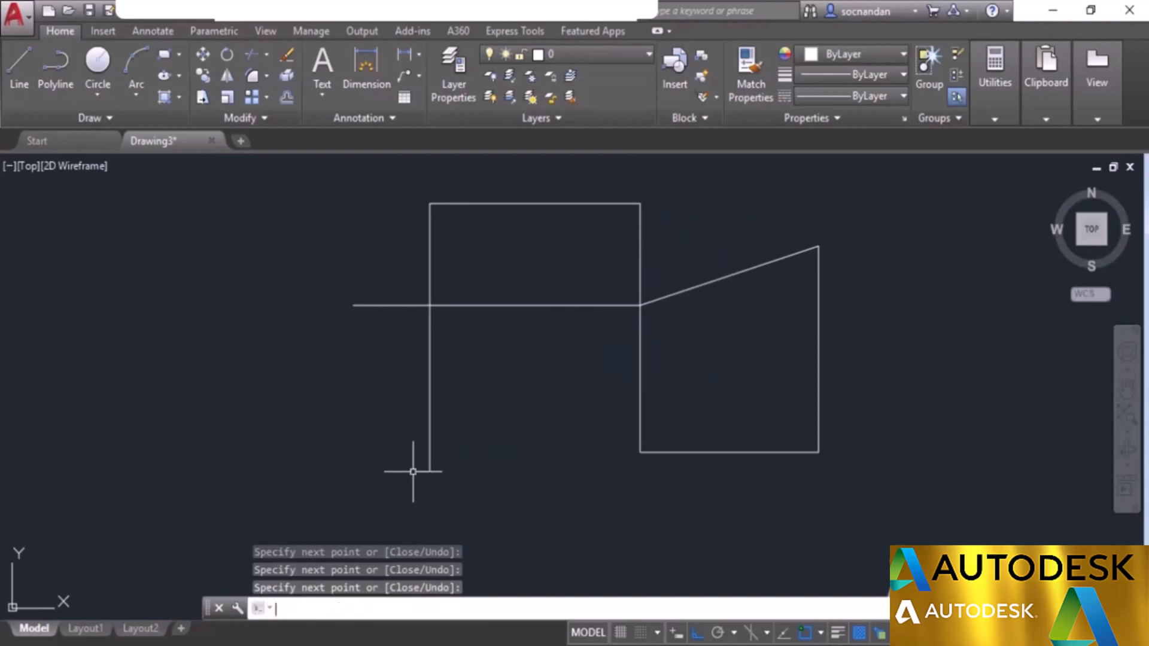
Step: Erase all the lines of the ortho practice shape
click(892, 485)
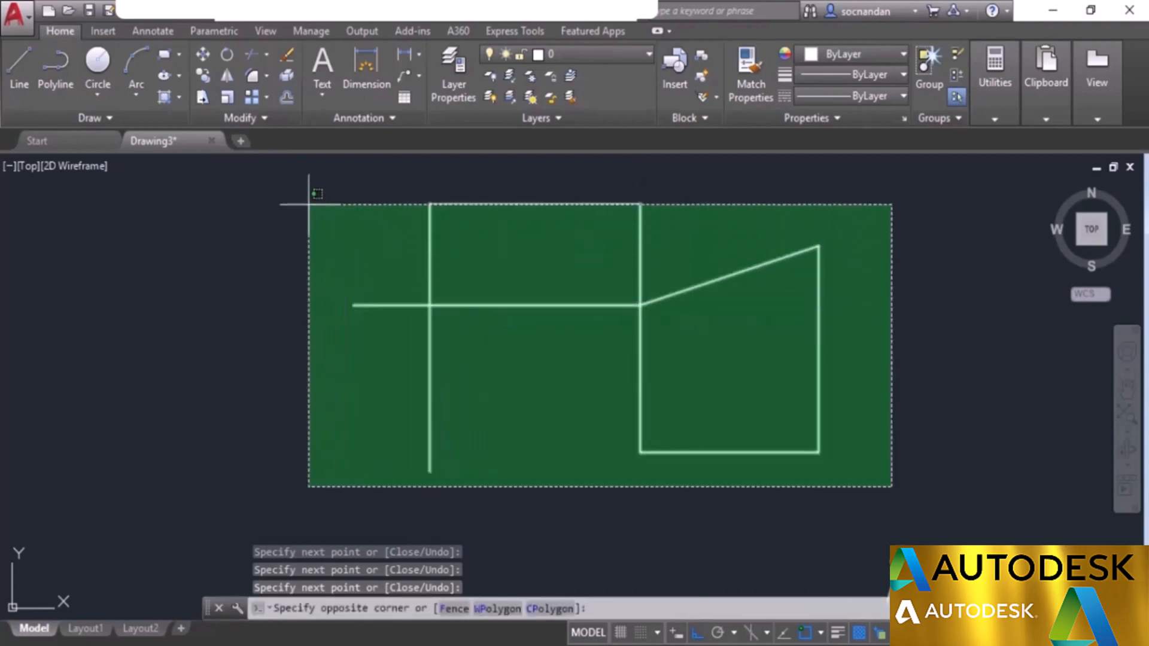
click(309, 185)
right_click(309, 194)
click(378, 303)
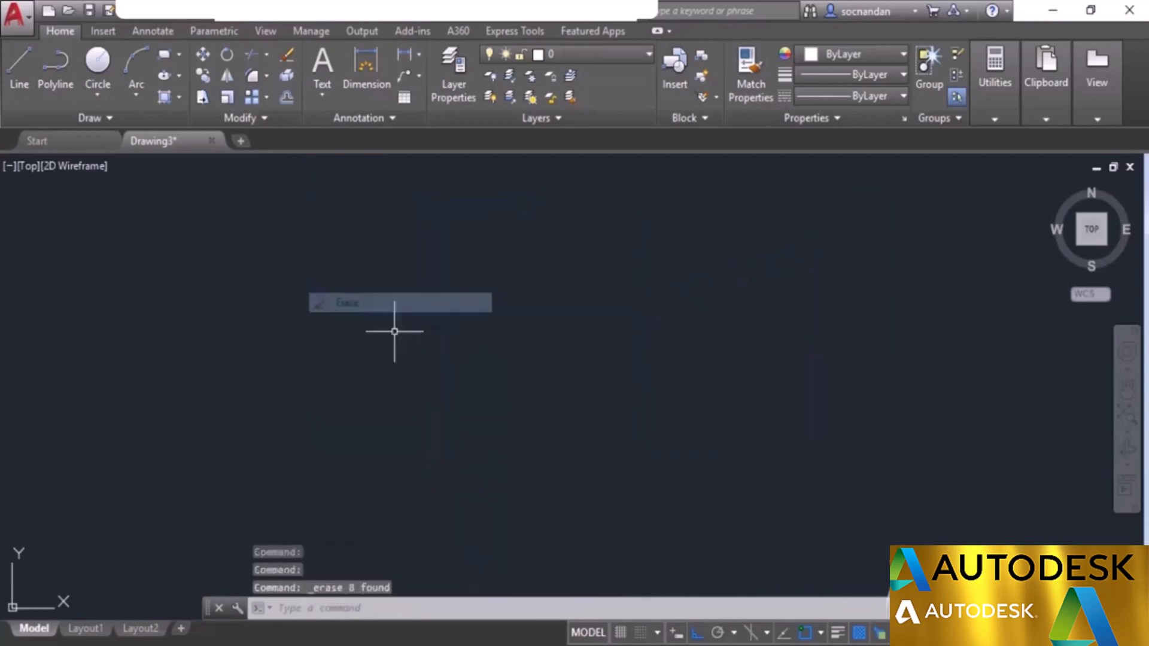
Step: Turn on polar tracking and start a line in the middle of the empty drawing area
click(718, 633)
key(F10)
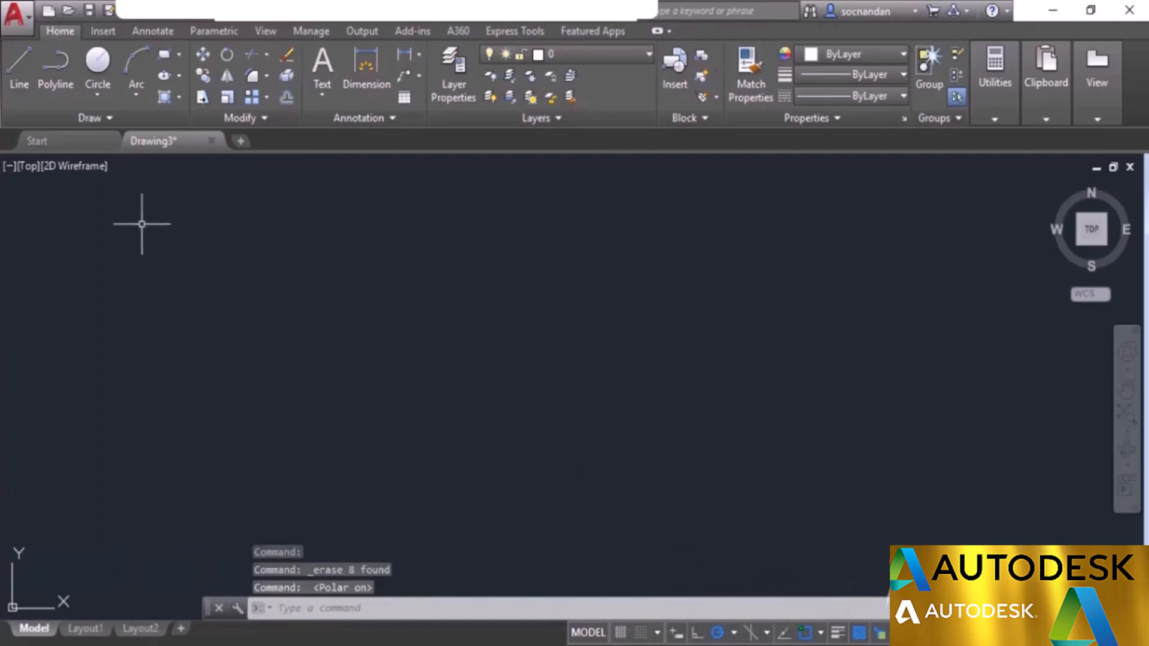
click(20, 72)
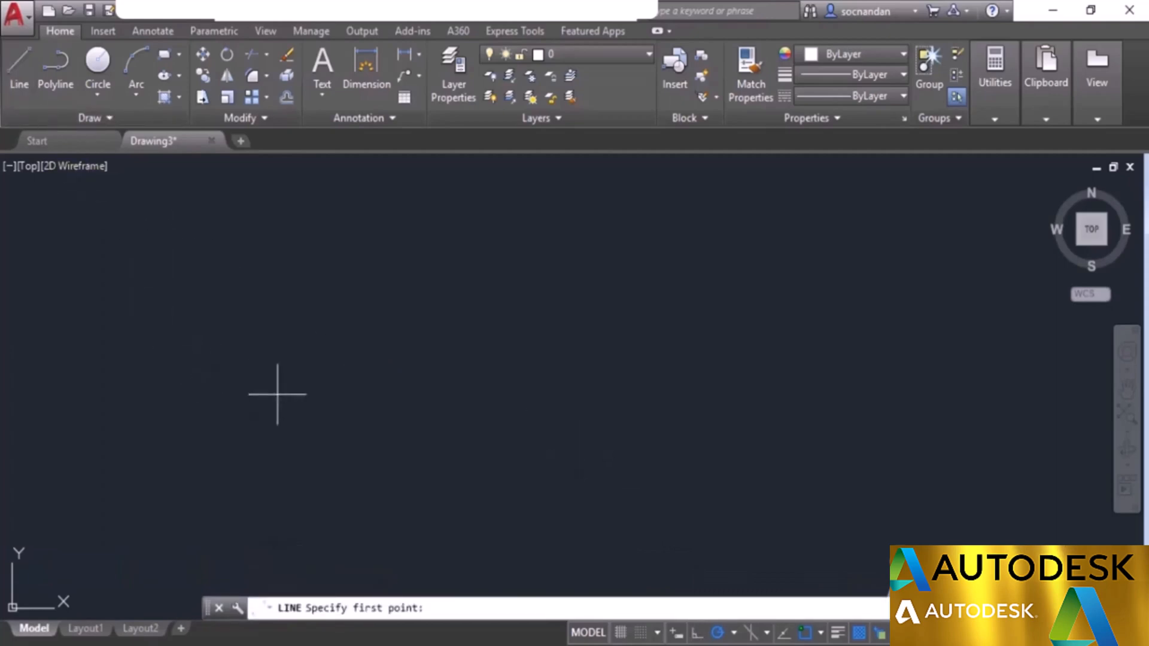
click(386, 387)
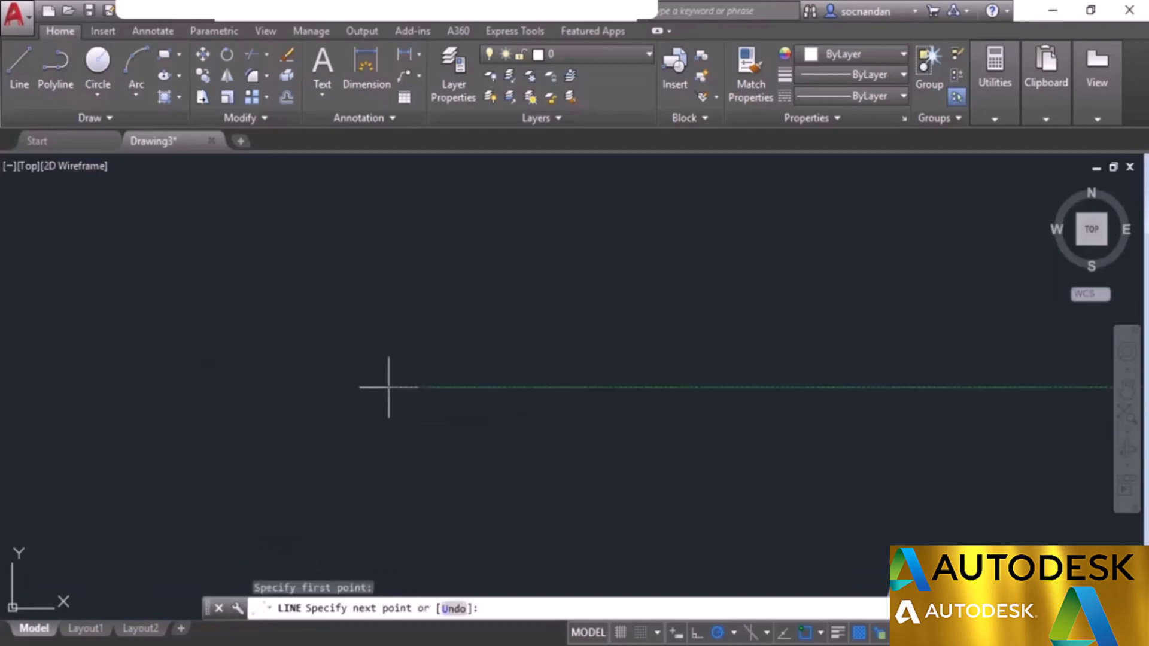
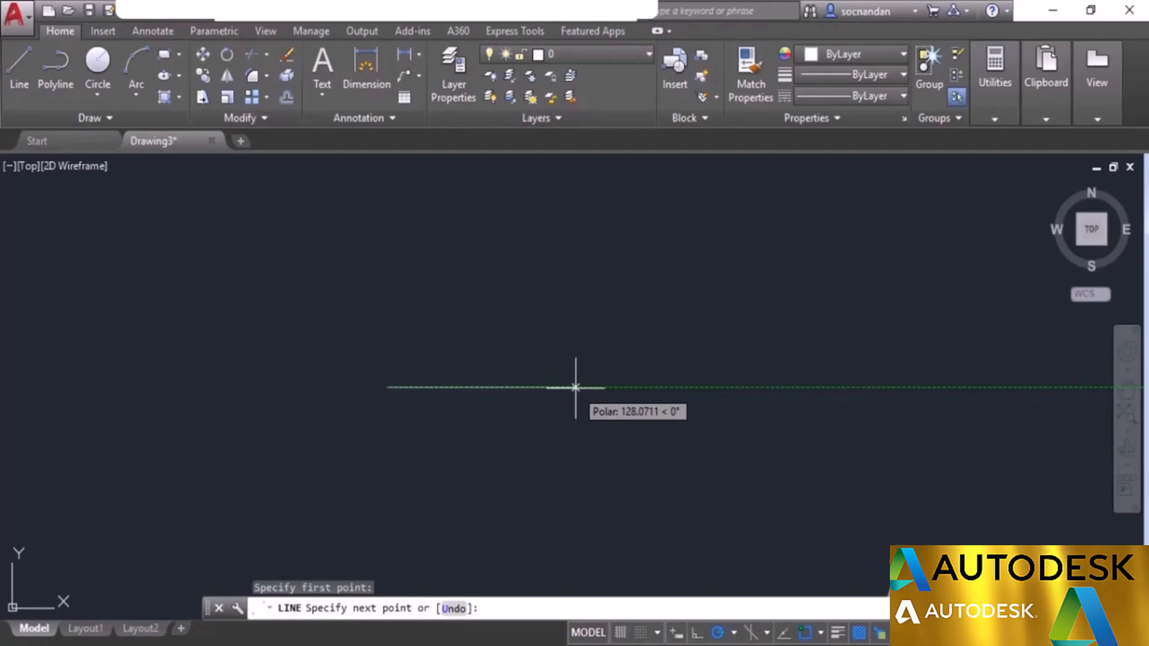
Step: Draw a stepped line with a horizontal and an upward segment with polar tracking off, and another horizontal segment with it on
click(717, 632)
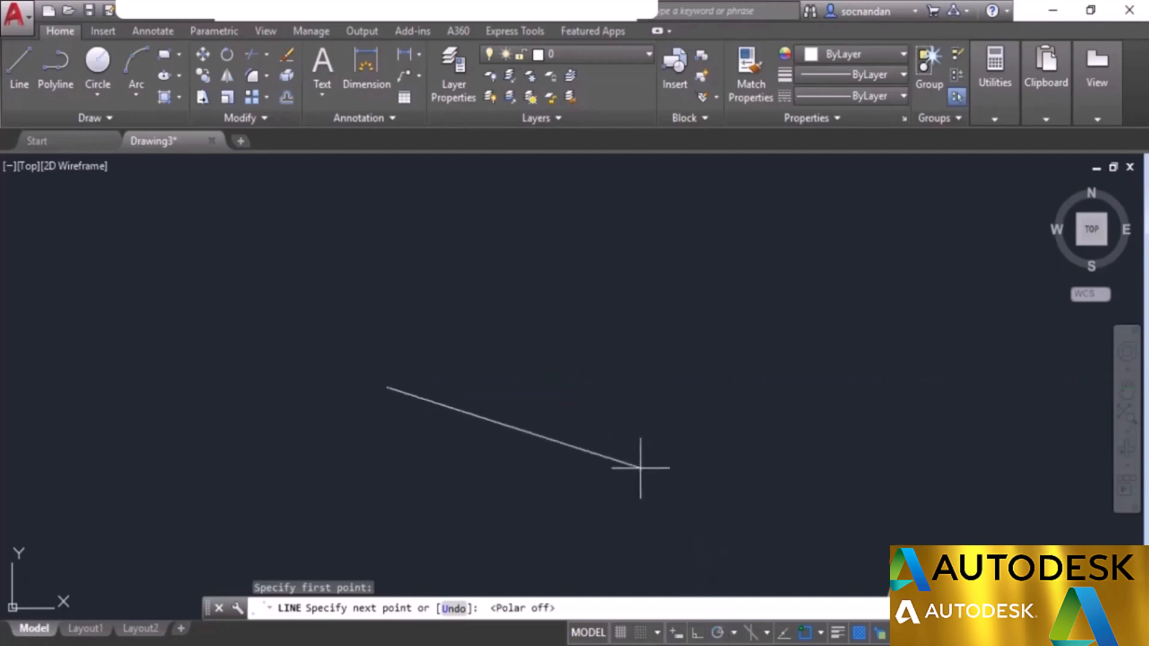
click(562, 387)
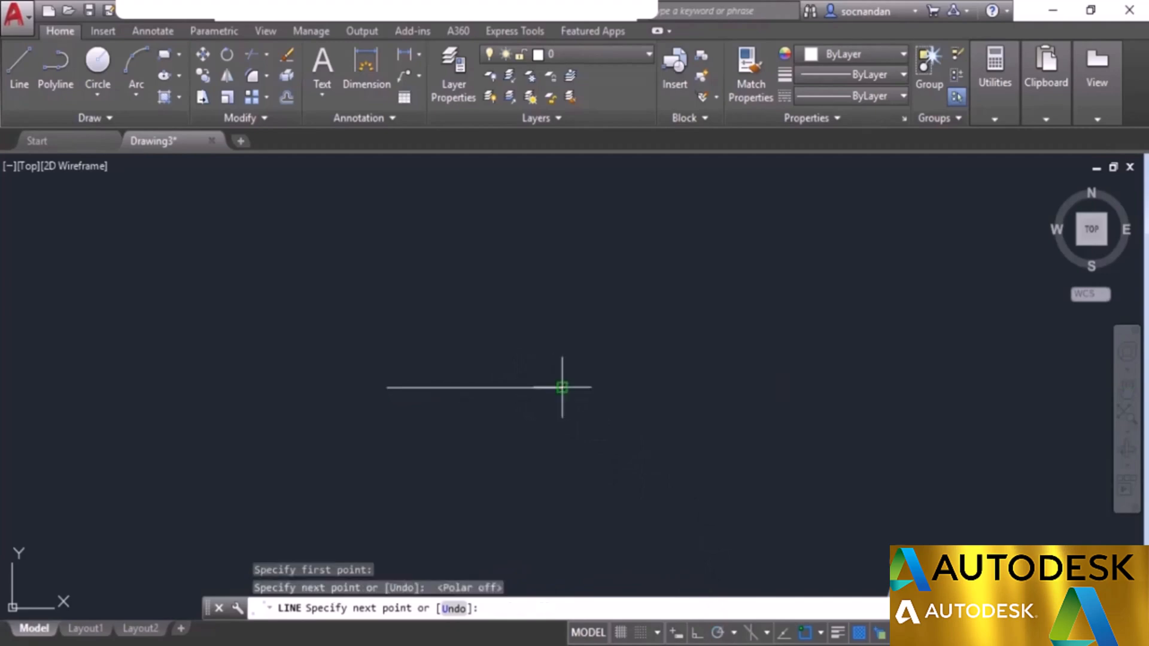
click(562, 293)
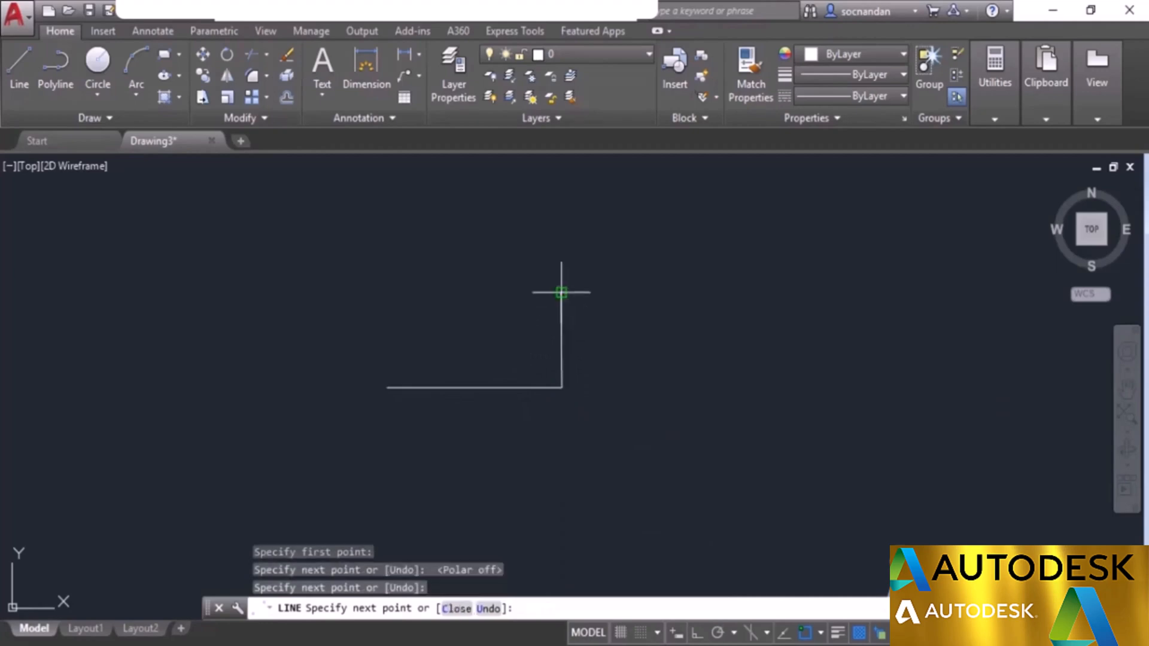
click(718, 633)
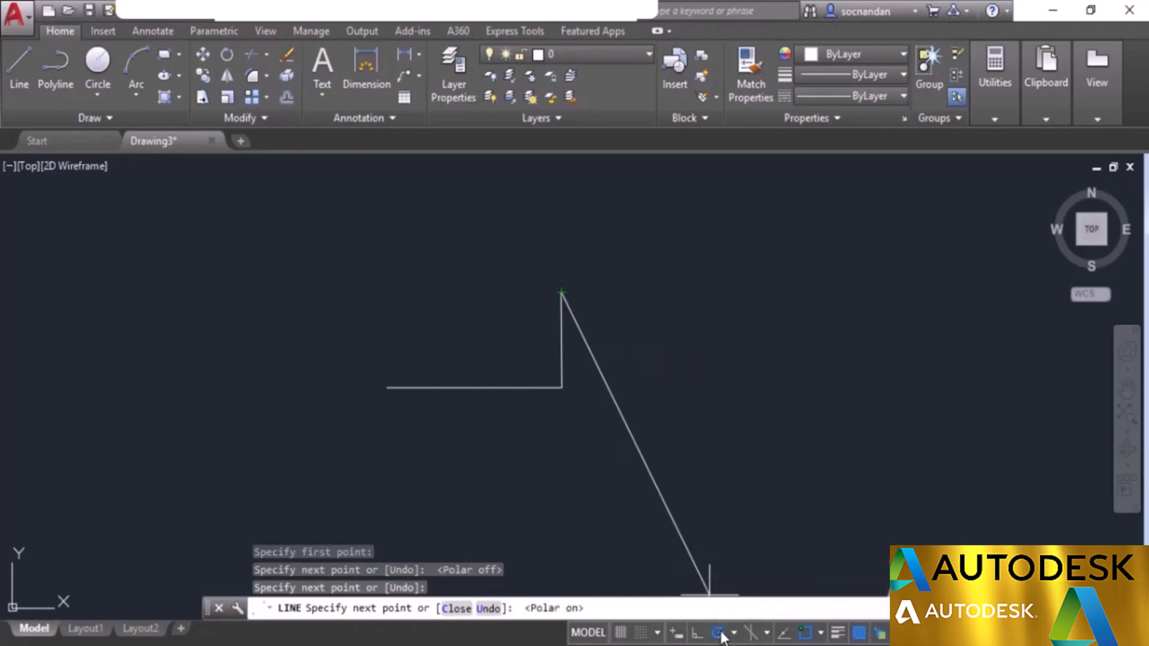
click(657, 292)
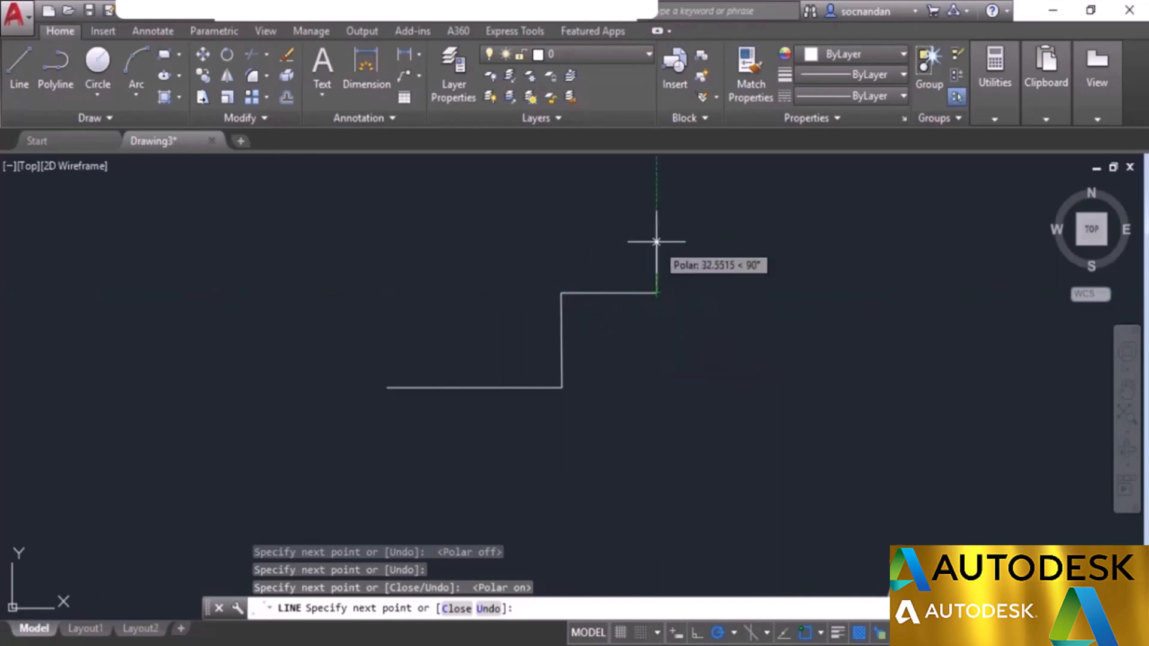
Step: Set the polar tracking increment angle to 30 degrees while continuing the stepped line
middle_drag(654, 251, 523, 380)
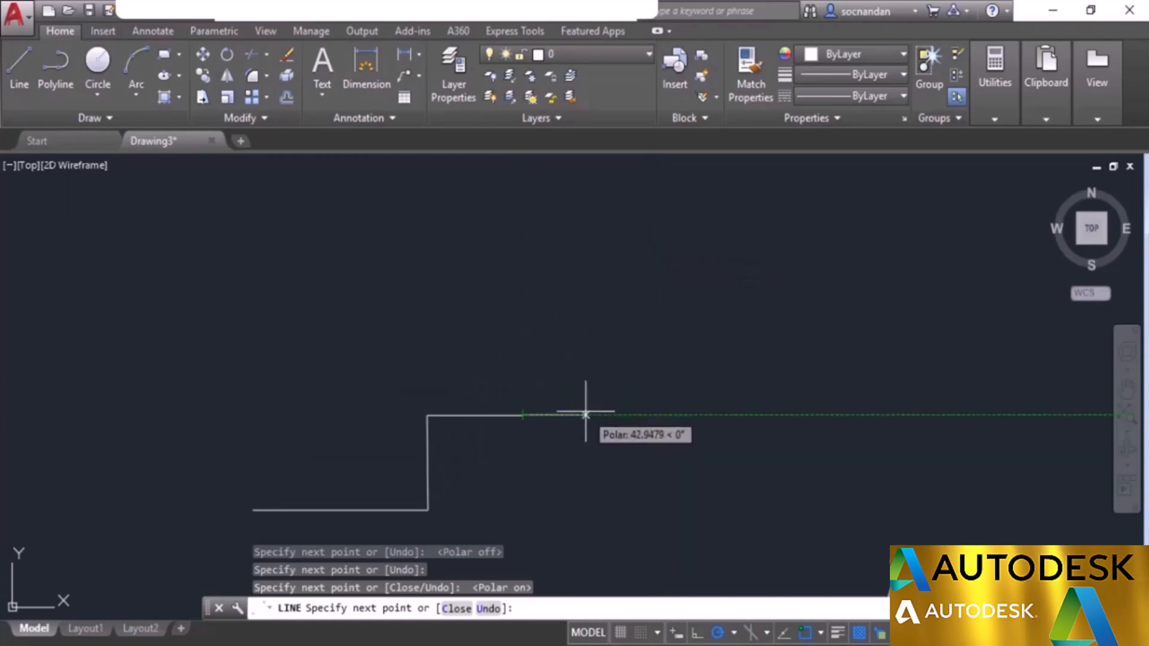
click(735, 632)
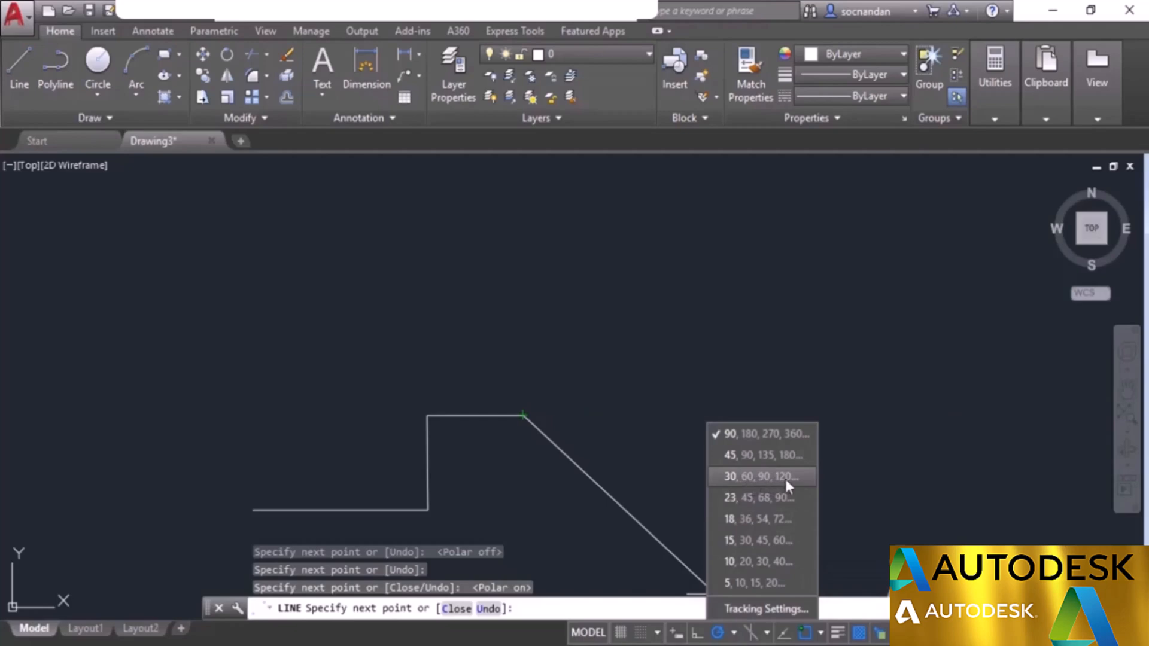
click(735, 476)
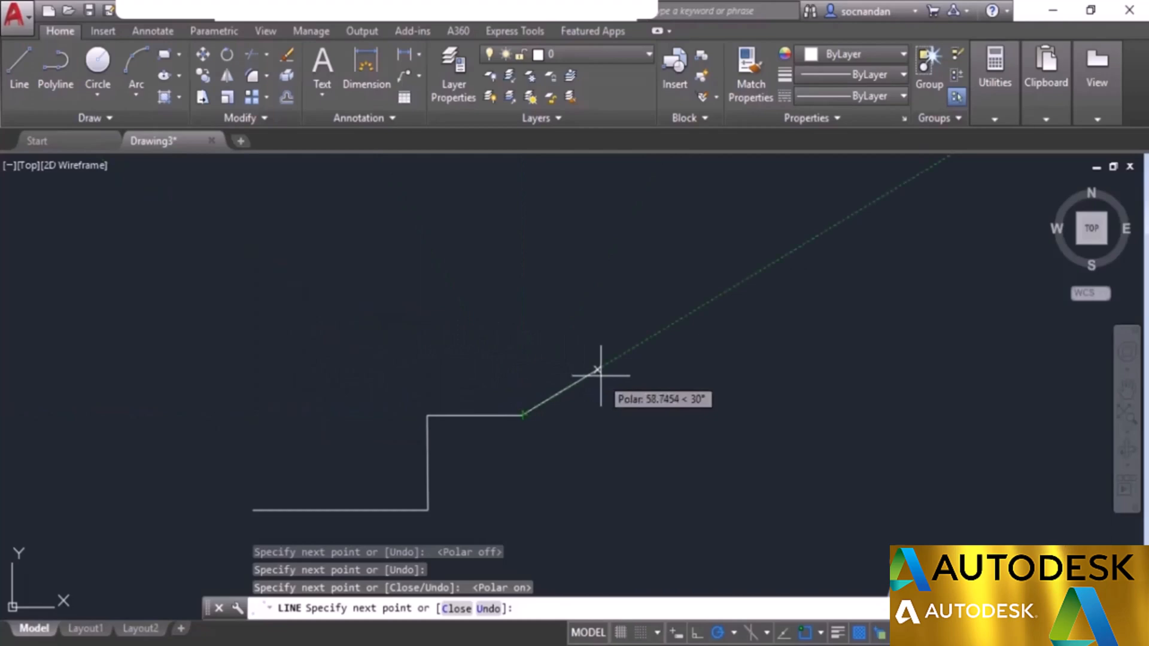
Step: Enable additional polar angles in the tracking settings and add a new angle of 17.5 degrees
click(734, 632)
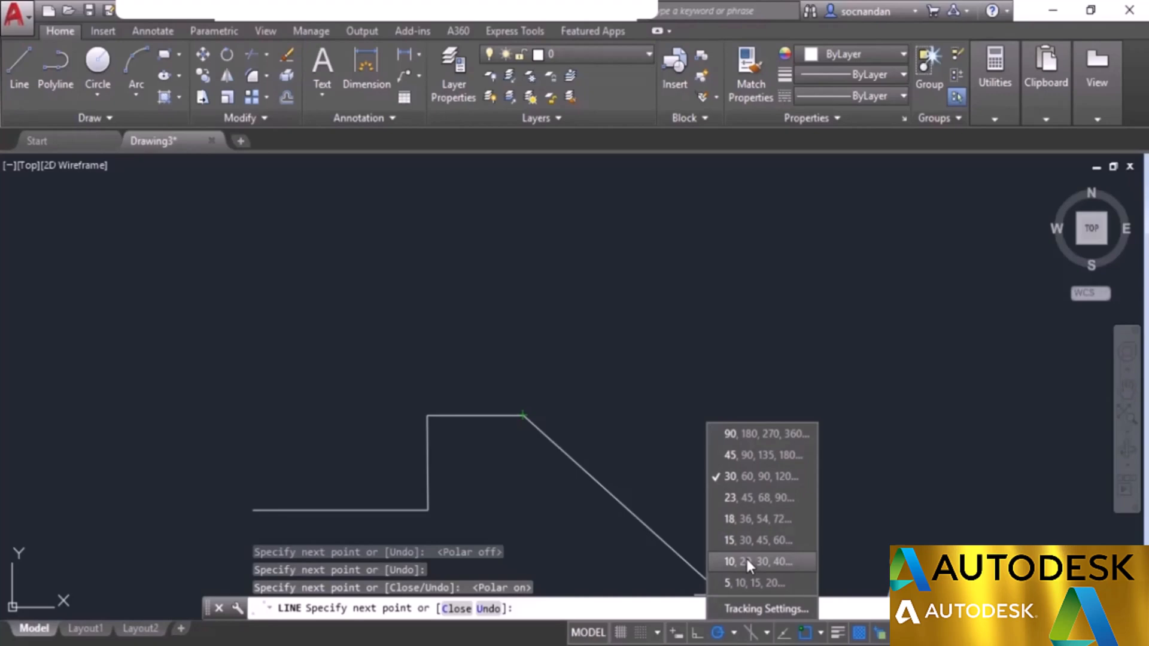
click(773, 609)
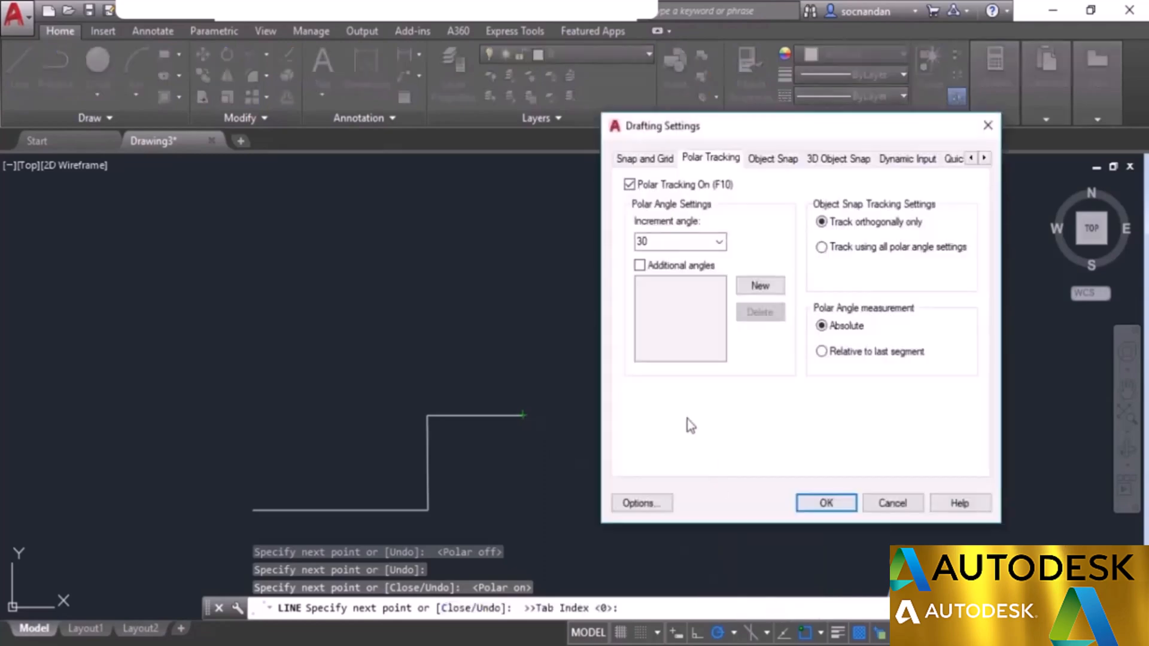
click(640, 266)
click(758, 288)
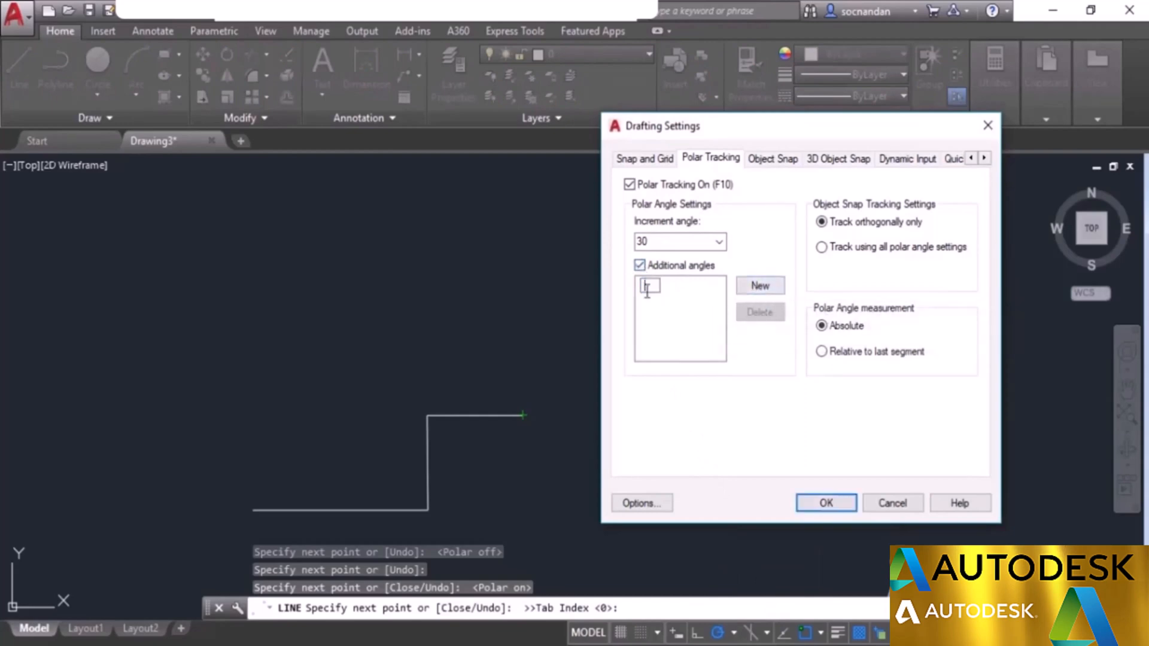
text(17.5)
key(Return)
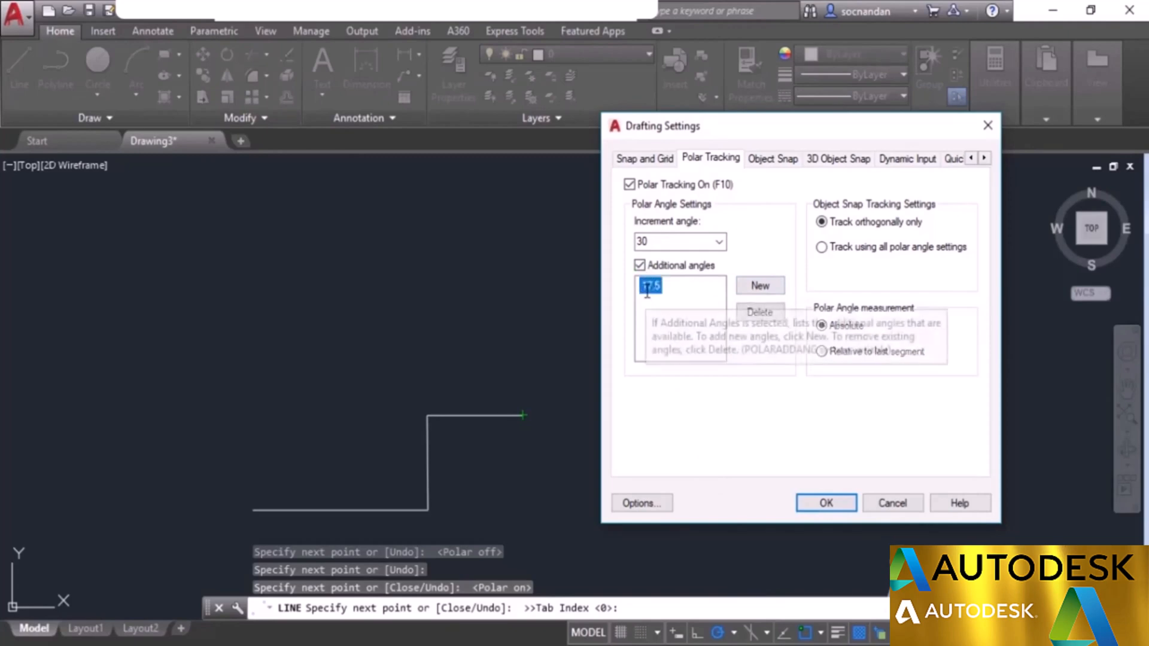
click(814, 504)
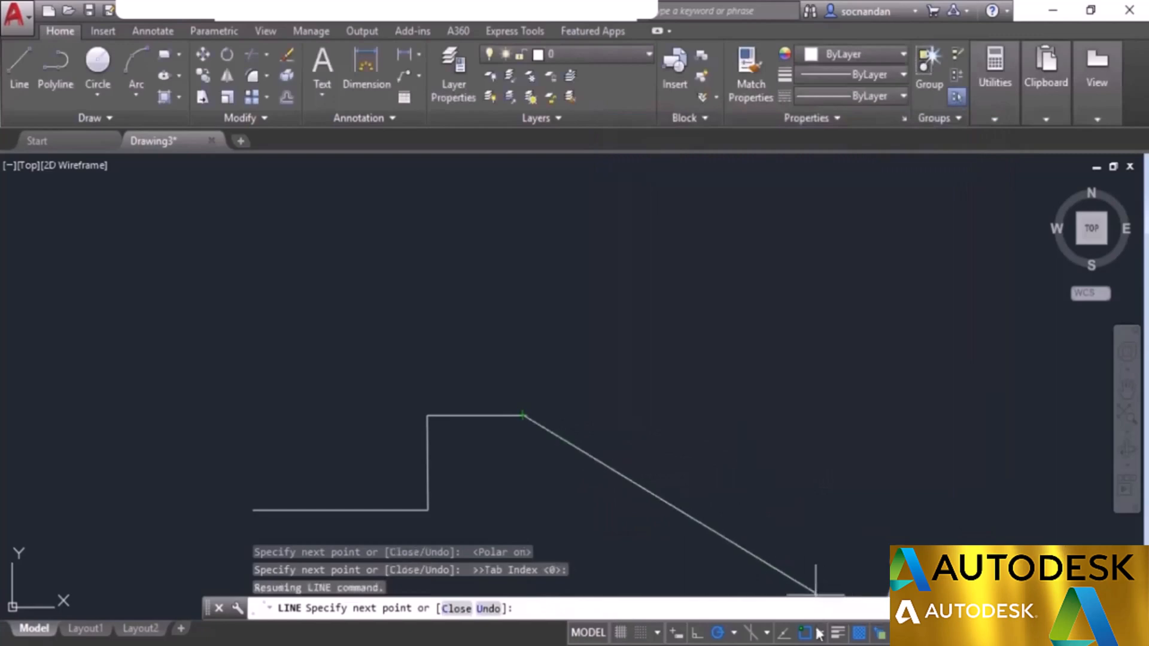
Step: Check how the added angle is listed among the polar tracking angles, and end the Line command
click(734, 632)
click(735, 633)
click(735, 633)
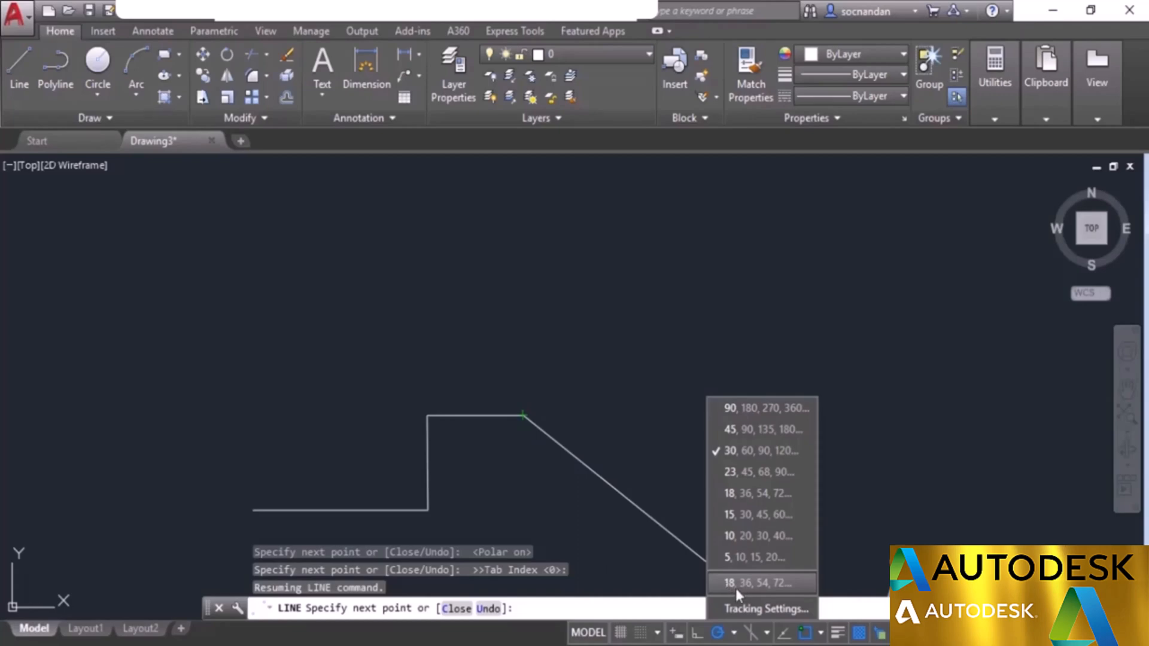
click(541, 642)
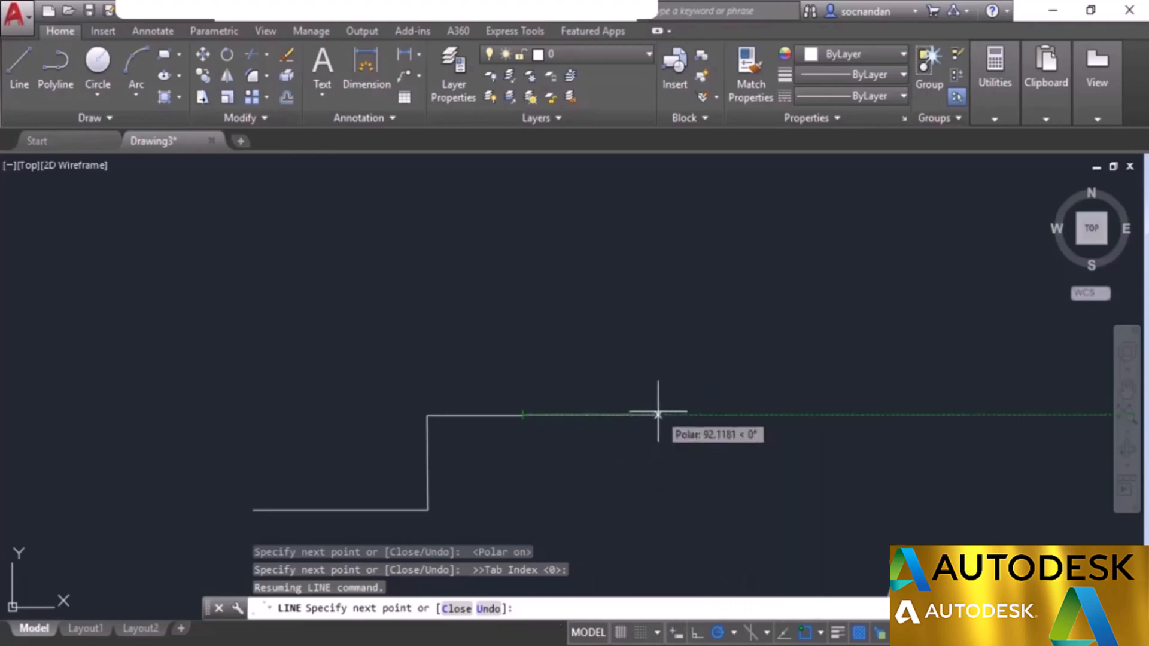
key(Escape)
Step: Set the angle precision of the drawing units to 0.00 and open the list of polar tracking angles
text(UN)
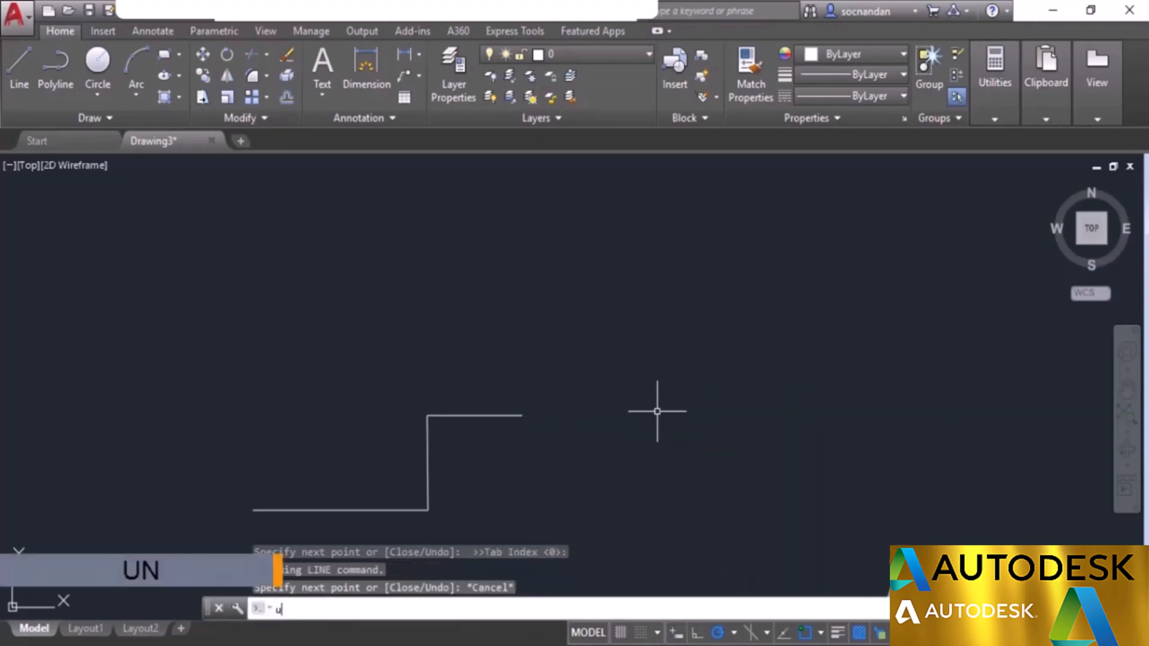
key(Return)
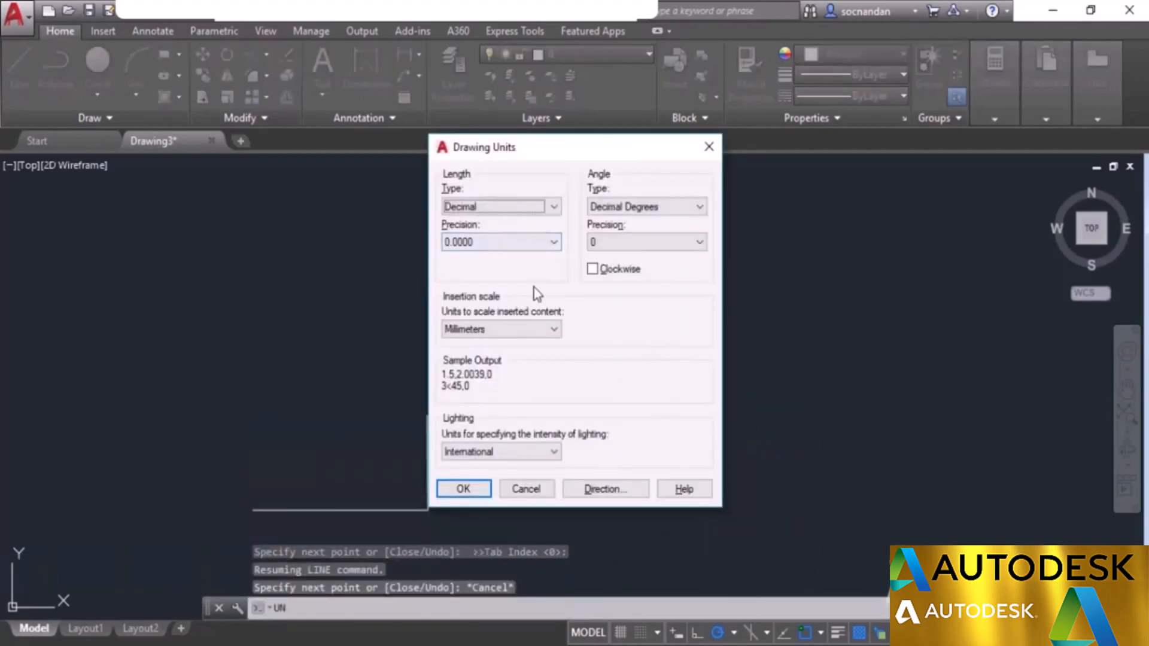
click(622, 242)
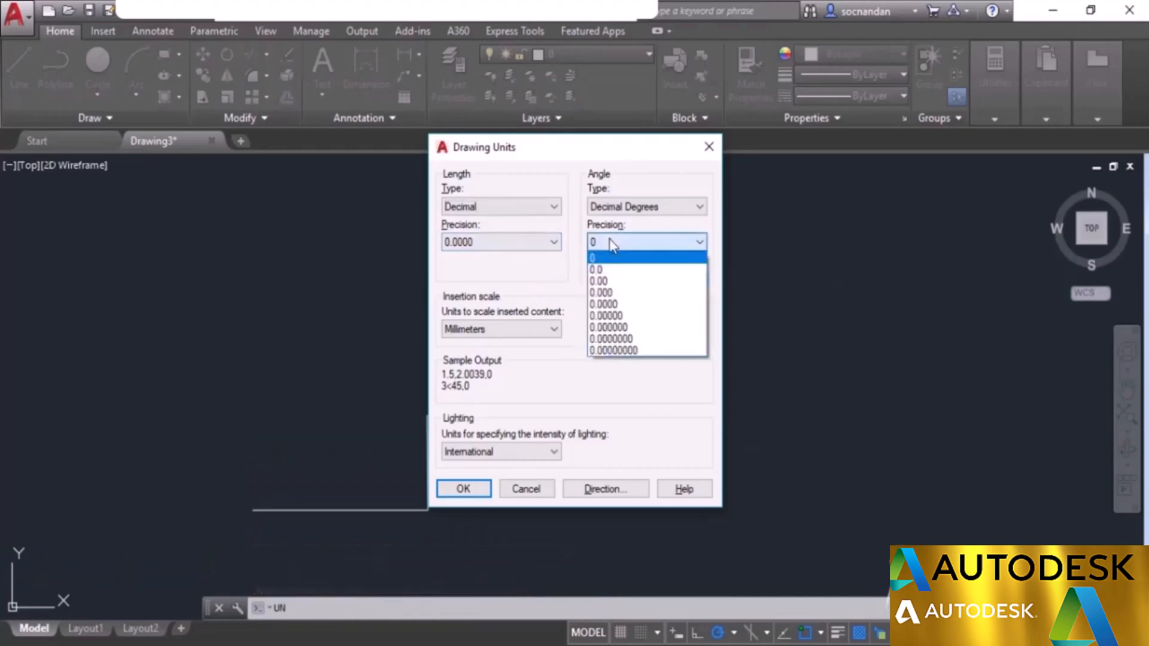
click(619, 282)
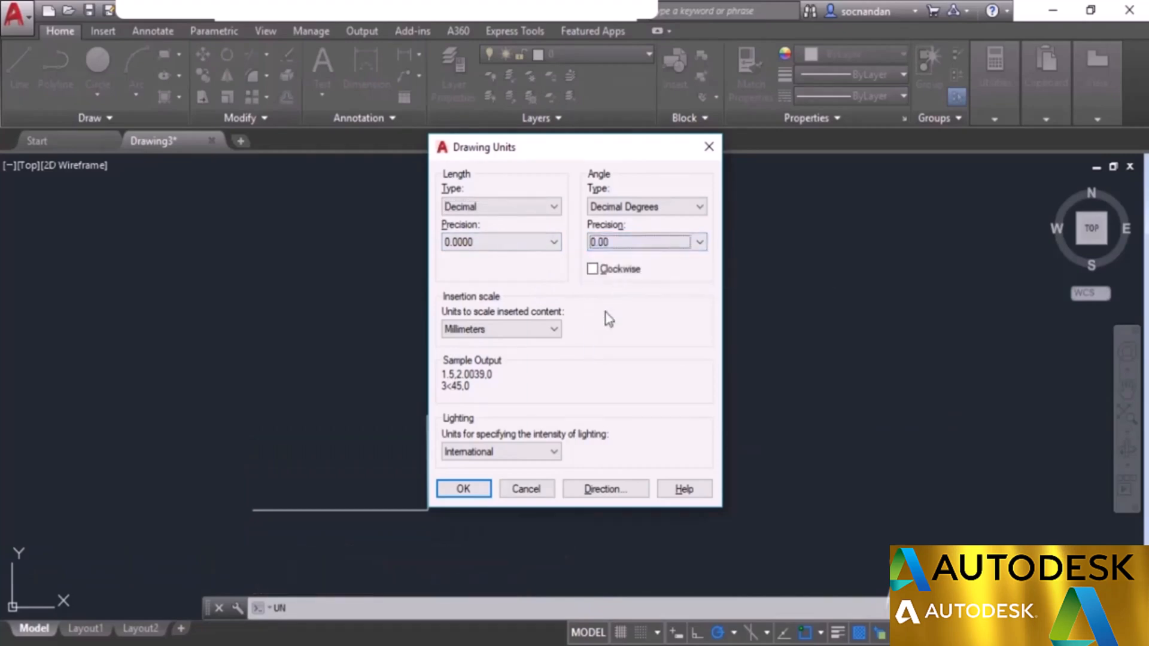
click(474, 488)
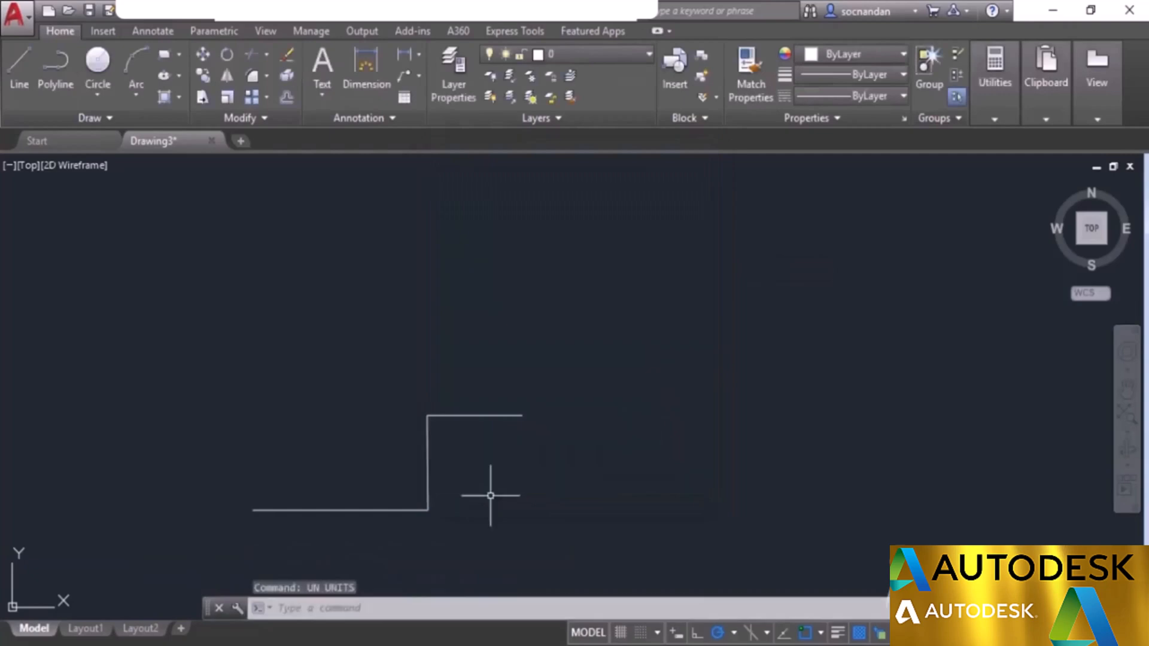
click(735, 635)
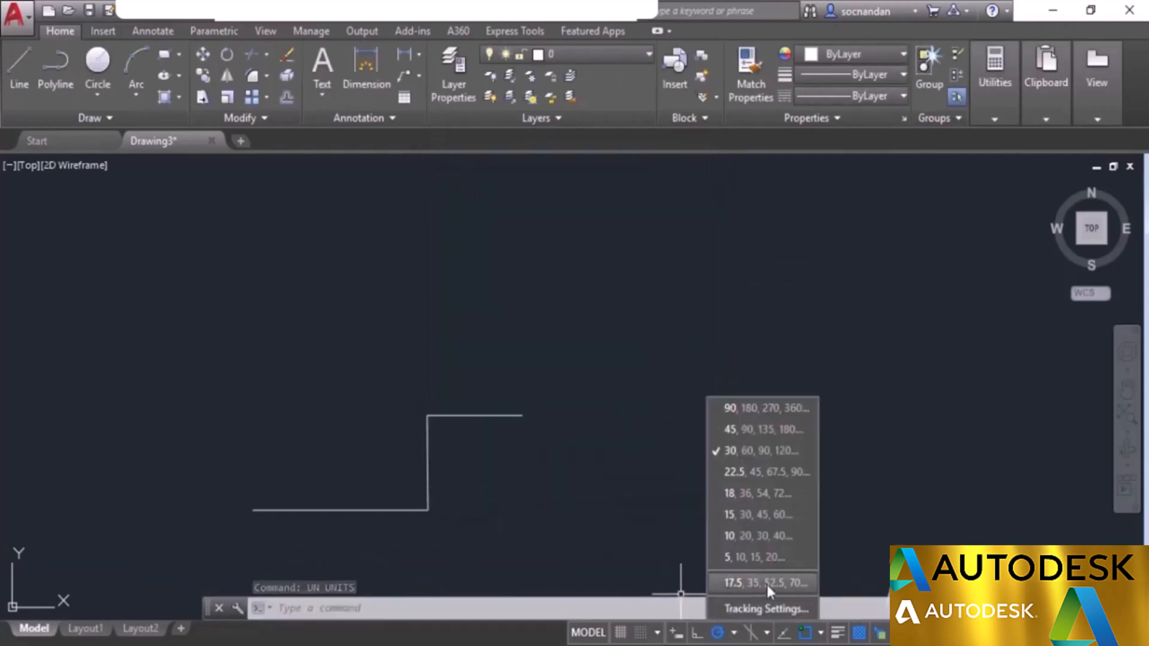
Step: Set the polar tracking increment angle to 17.5 degrees and draw one upward-sloping line from the free end of the stepped line
click(803, 584)
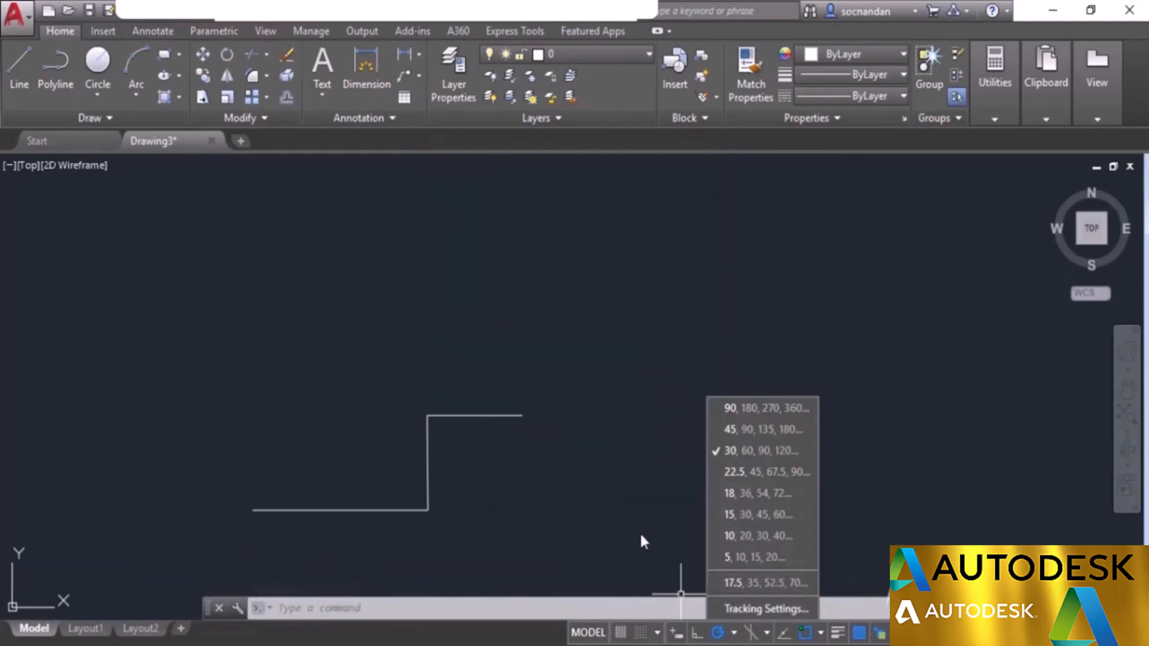
click(21, 68)
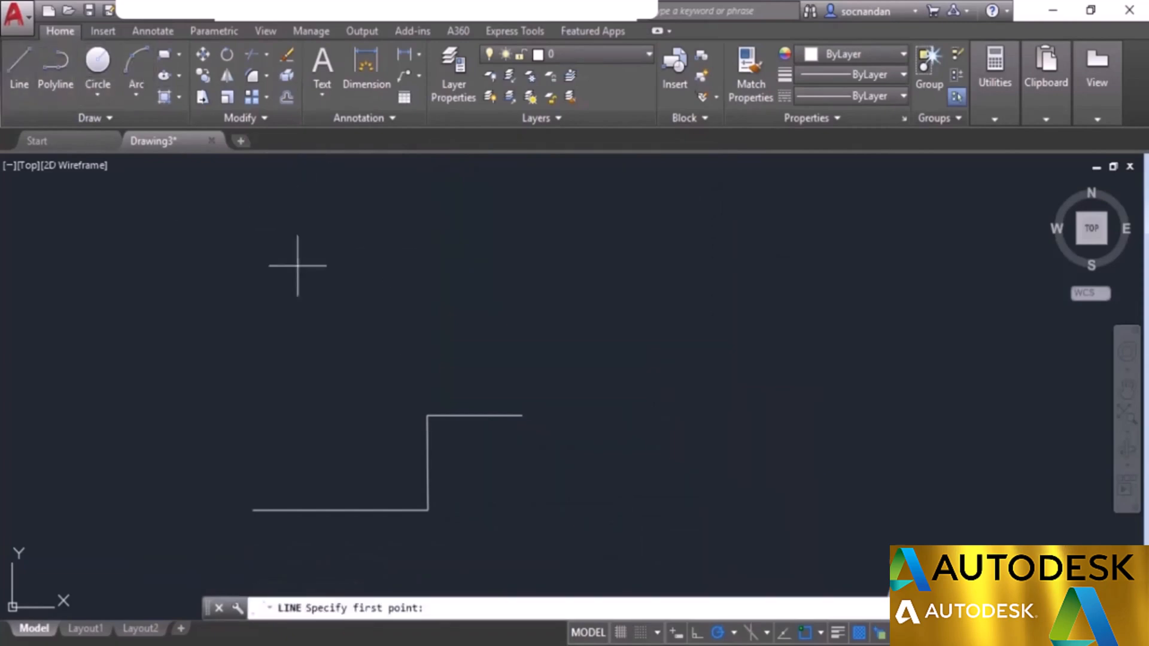
click(523, 416)
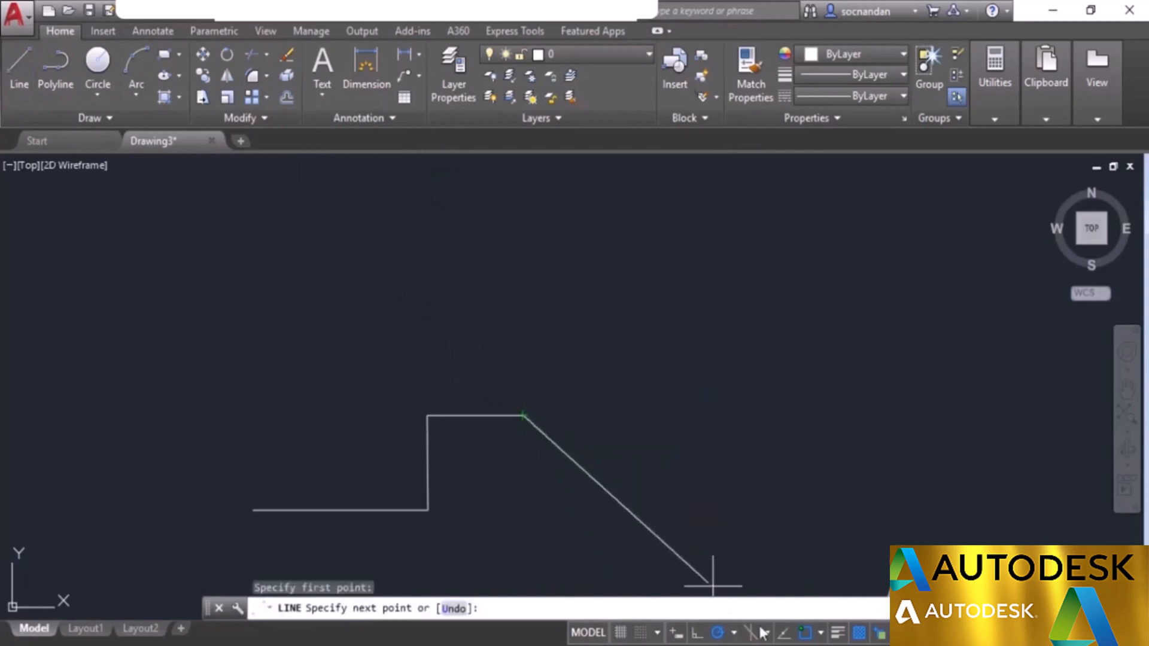
click(736, 627)
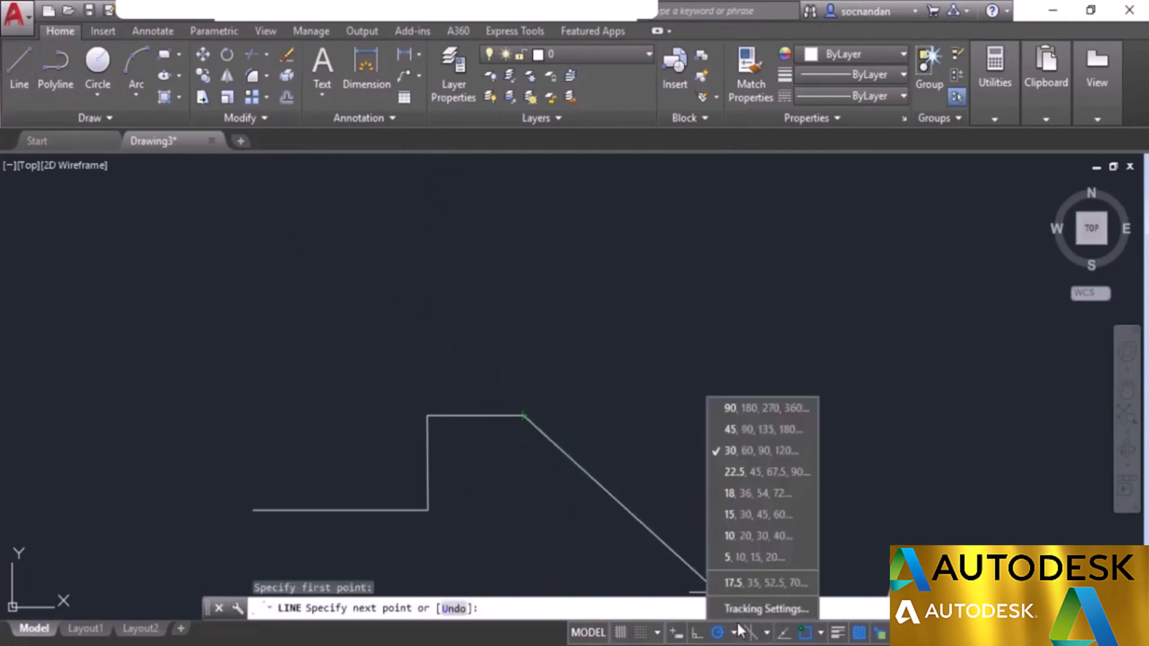
click(731, 584)
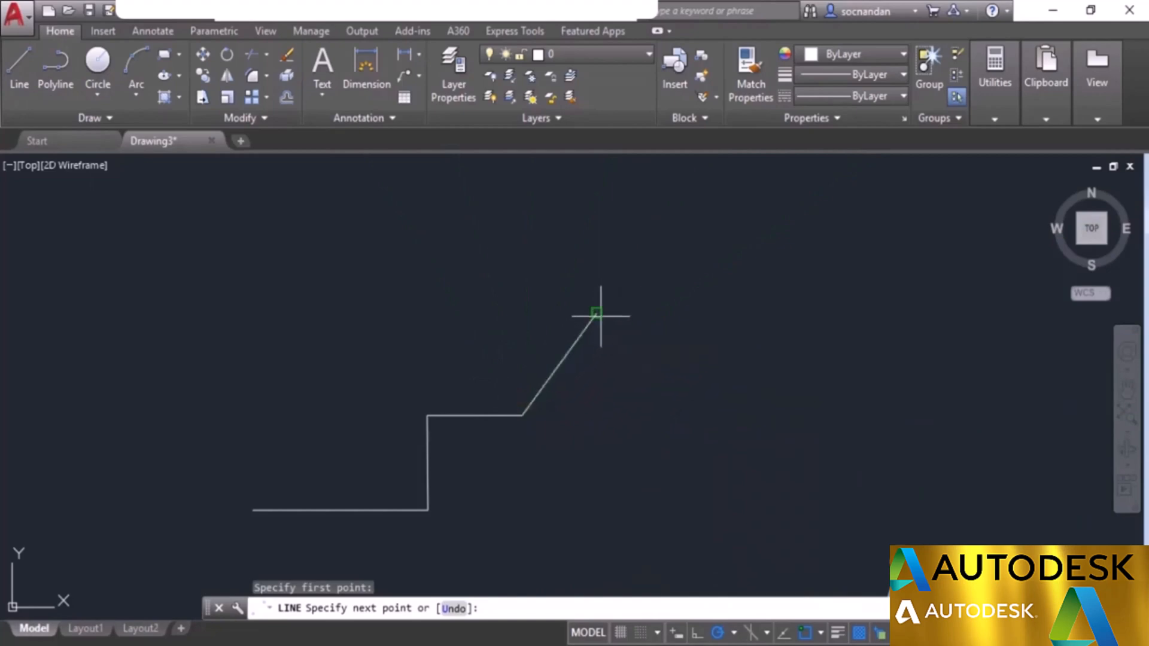
click(597, 312)
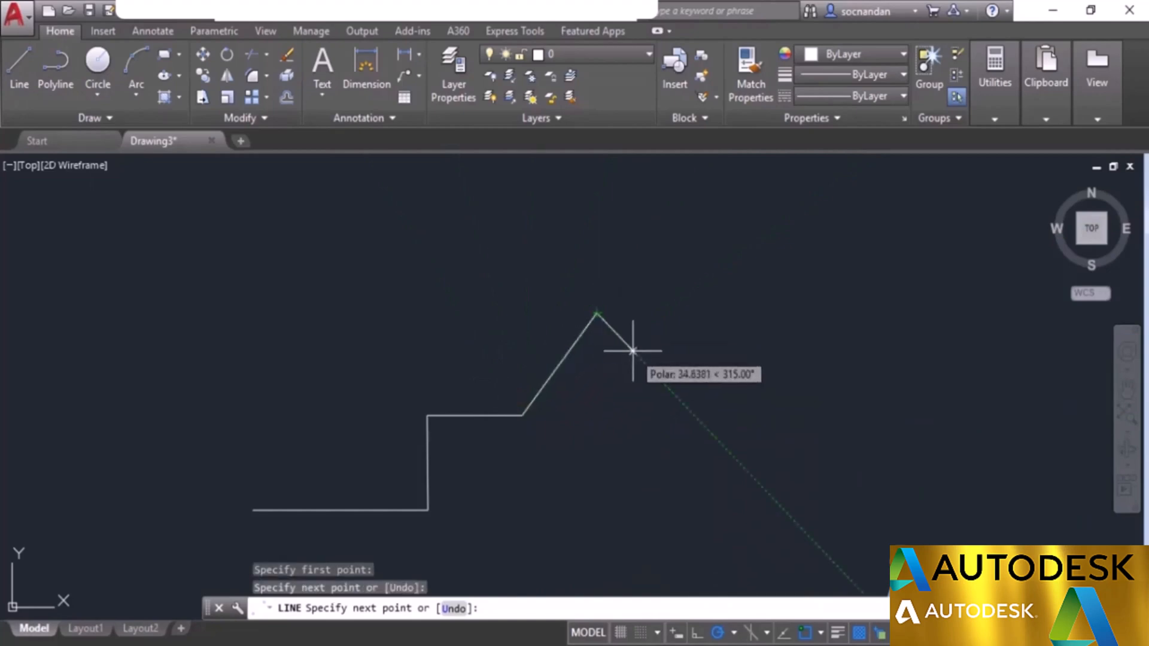
key(Return)
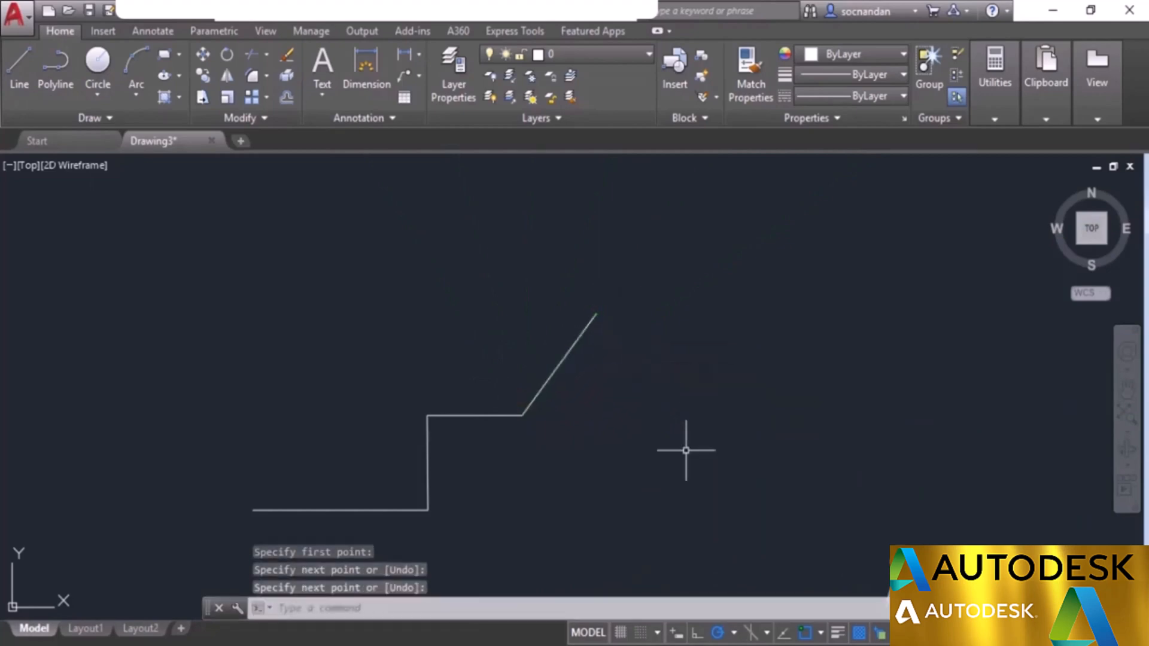
Step: Delete the additional 17.5 degree angle from the polar tracking settings and apply the change
click(734, 633)
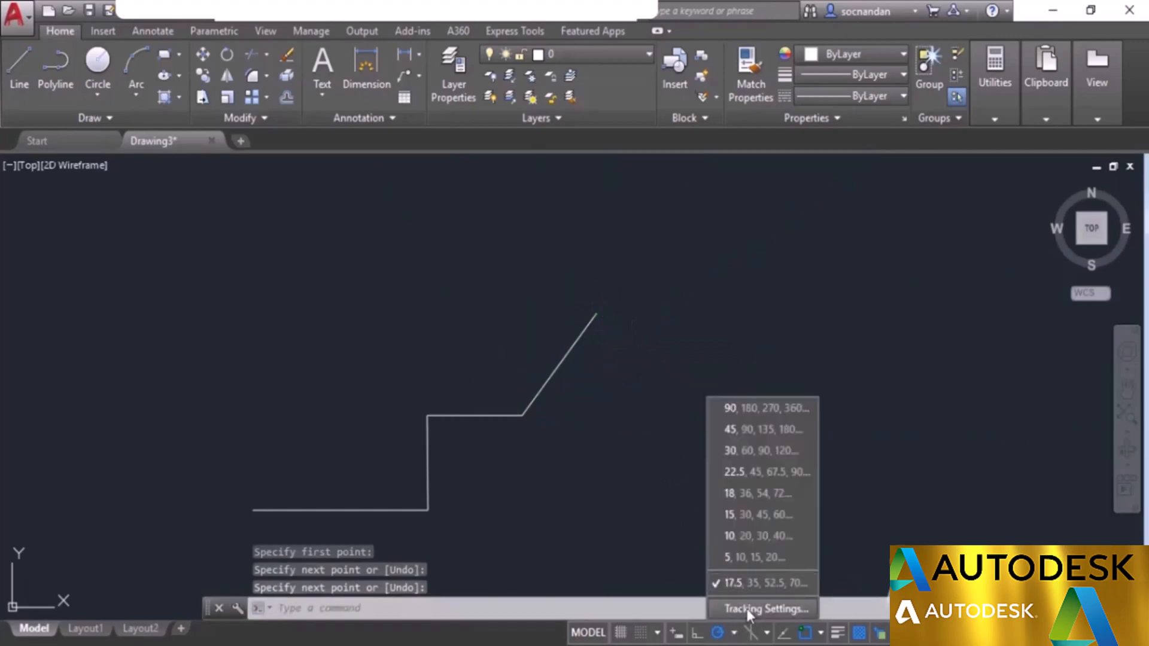
click(745, 609)
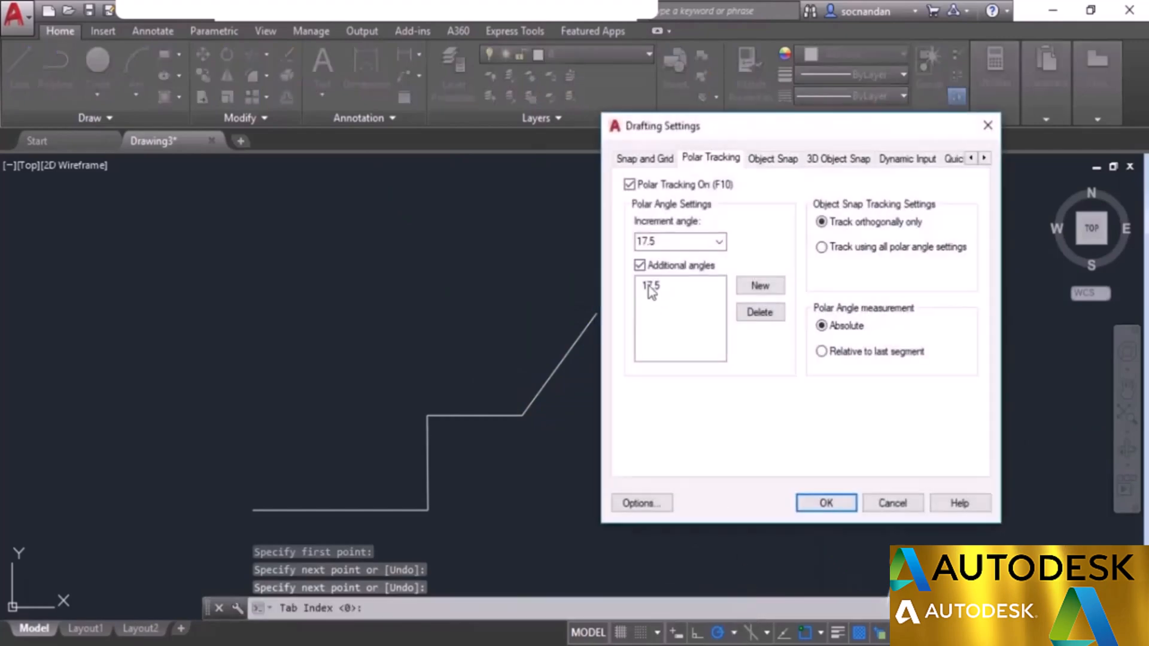
click(651, 289)
click(757, 314)
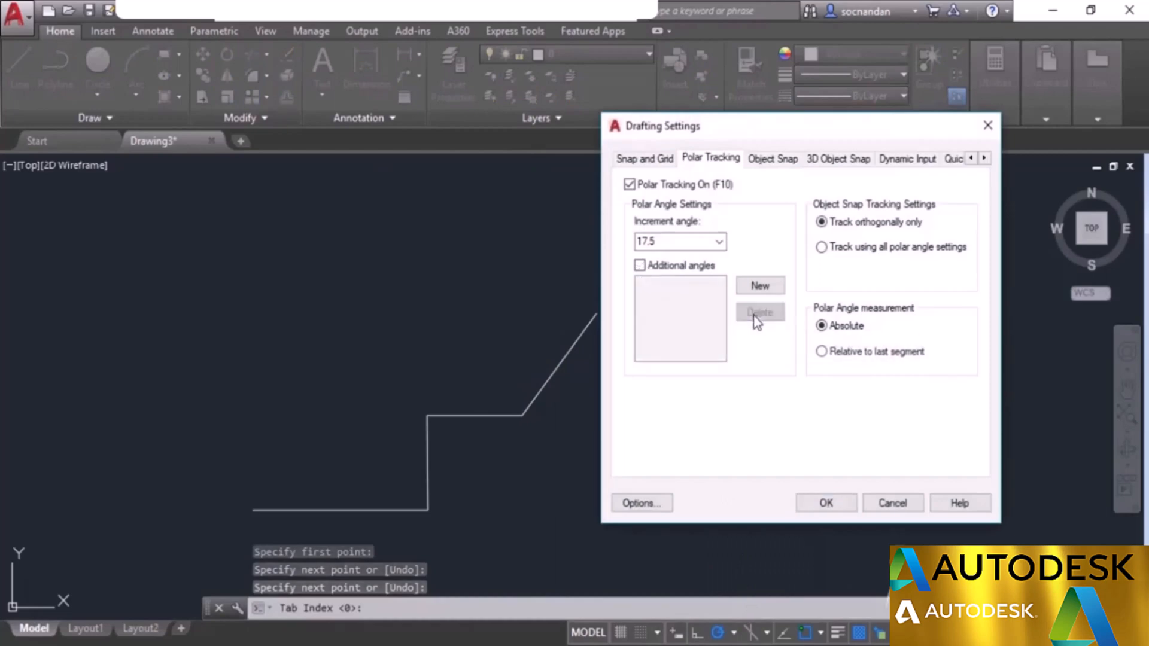
click(826, 504)
Step: Select all segments of the stepped line with a selection window and erase them
middle_drag(487, 449, 580, 431)
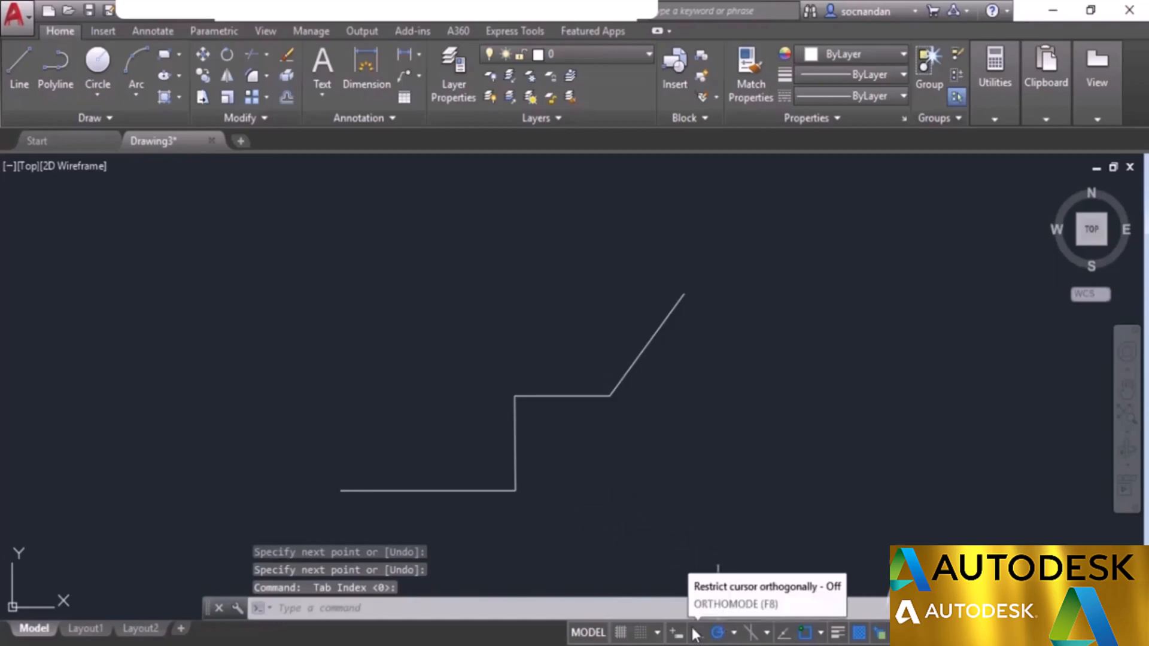
click(694, 547)
click(456, 300)
right_click(420, 240)
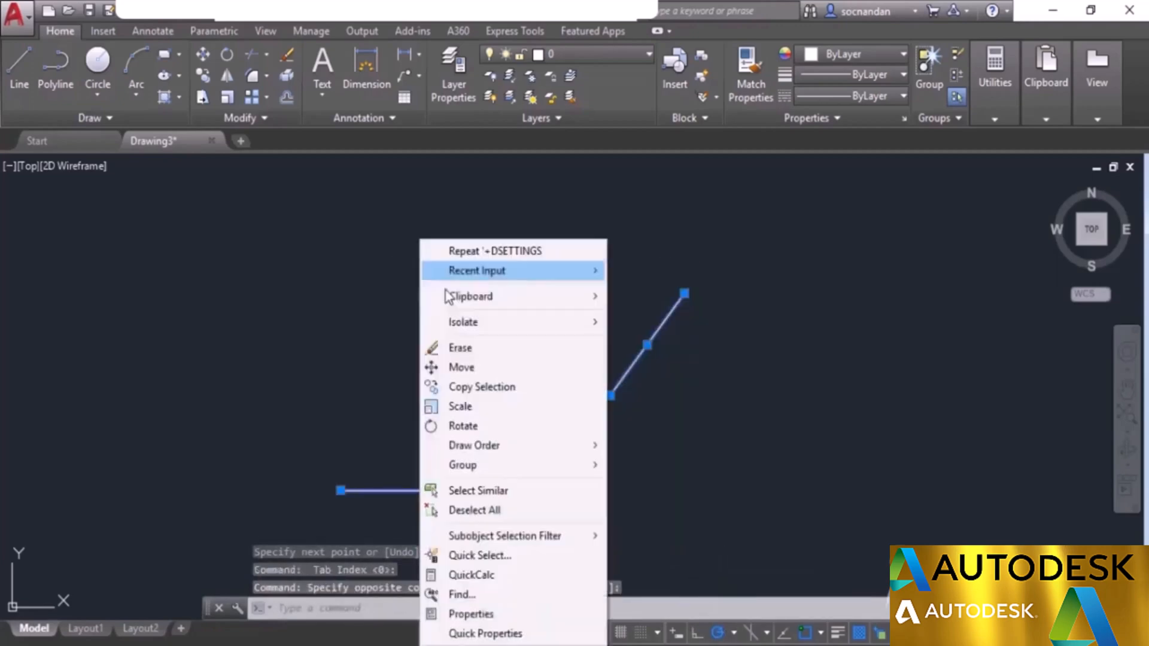
click(486, 353)
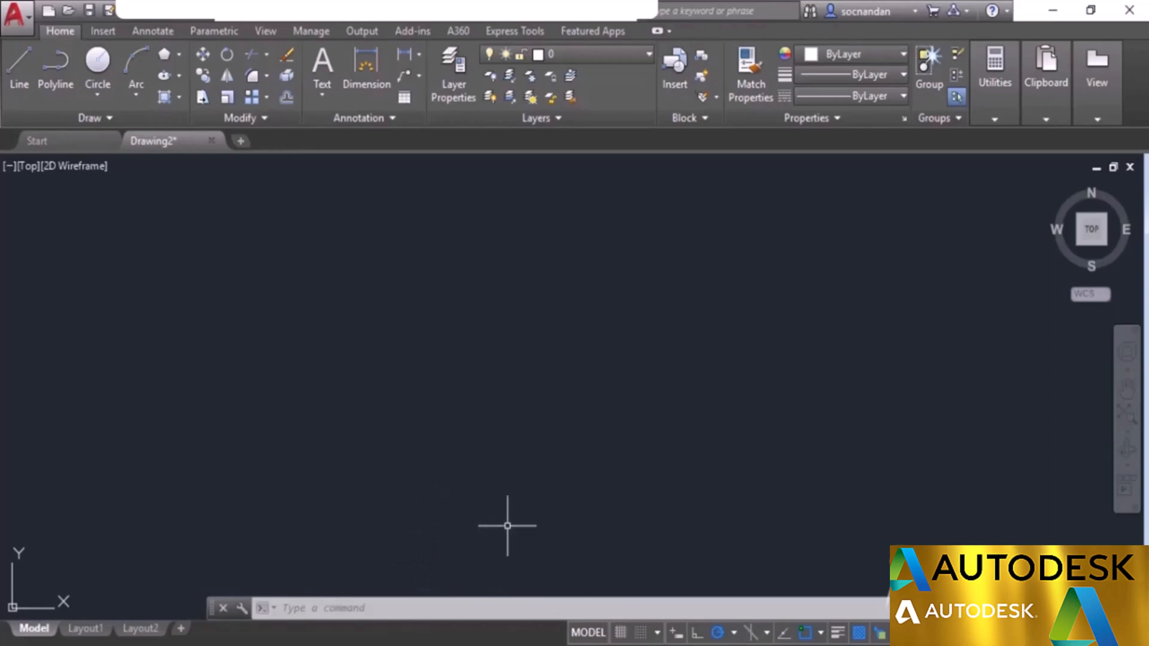
Step: Turn on dynamic input and draw a single line 100 units long at an angle of 45 degrees
click(679, 641)
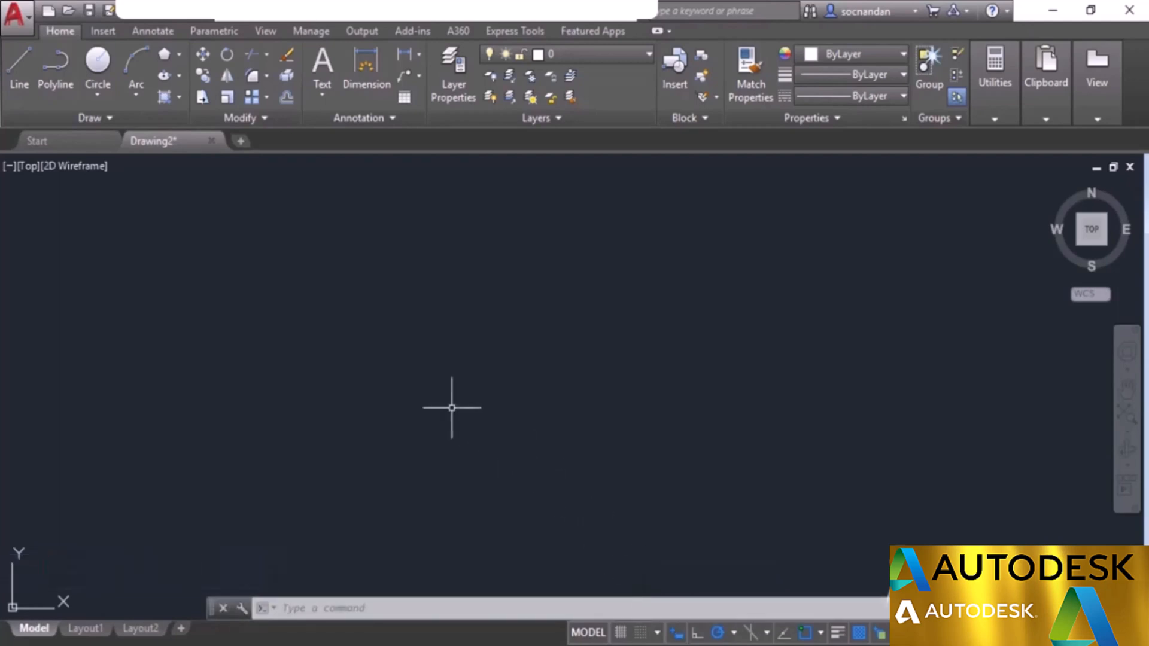
click(26, 74)
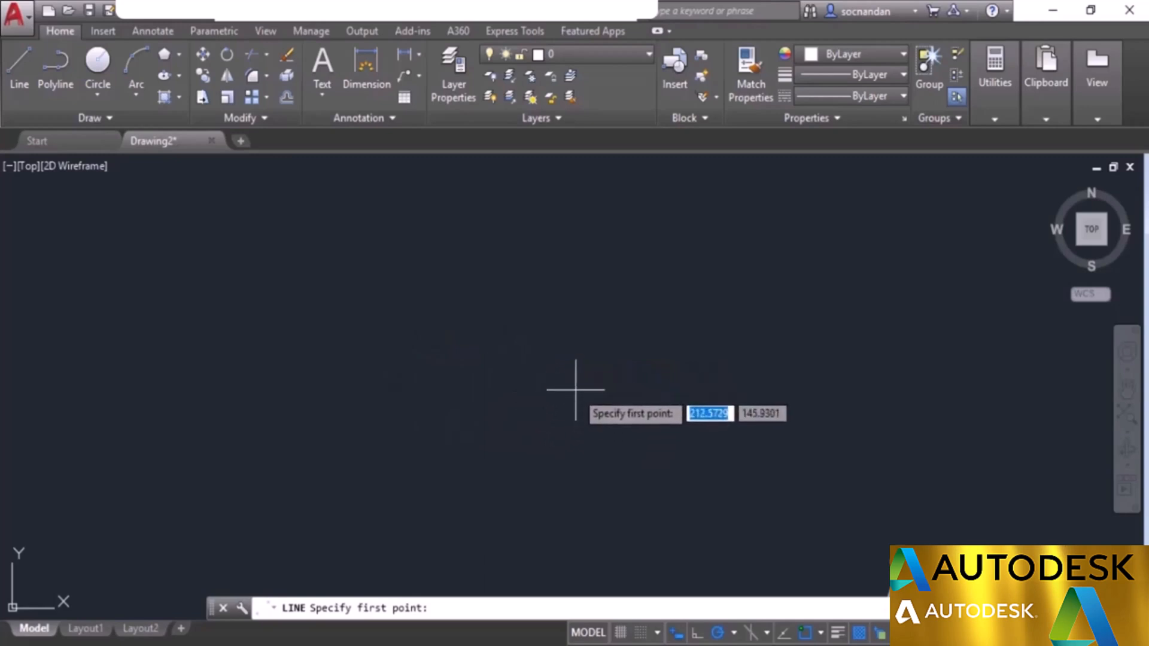
click(404, 431)
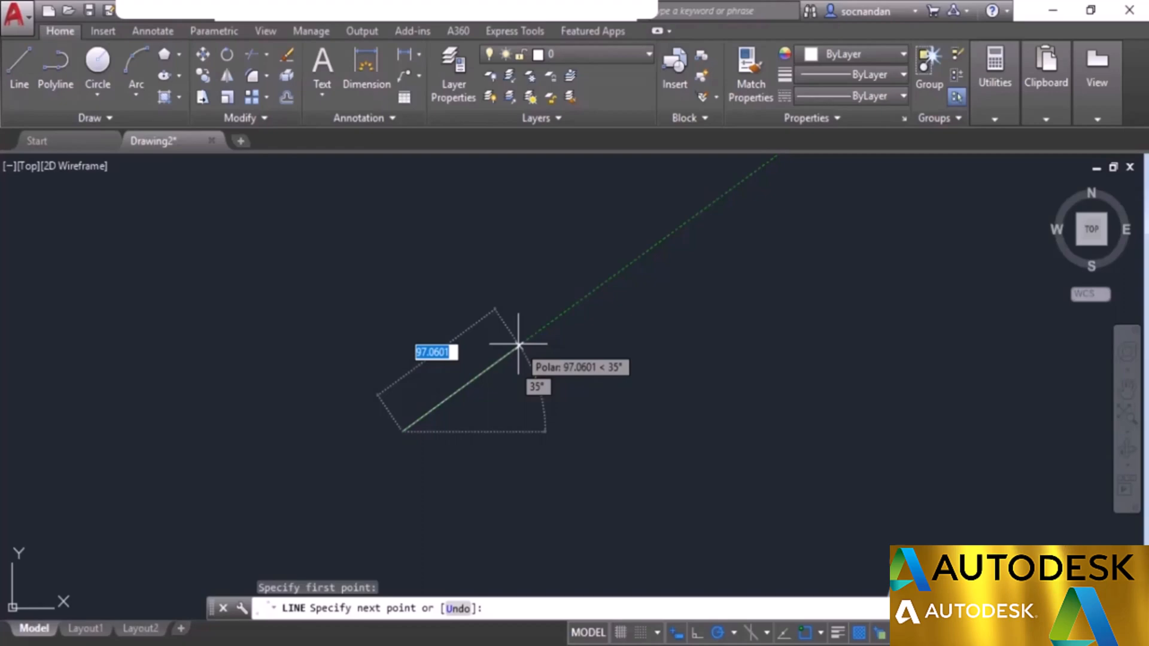
text(100)
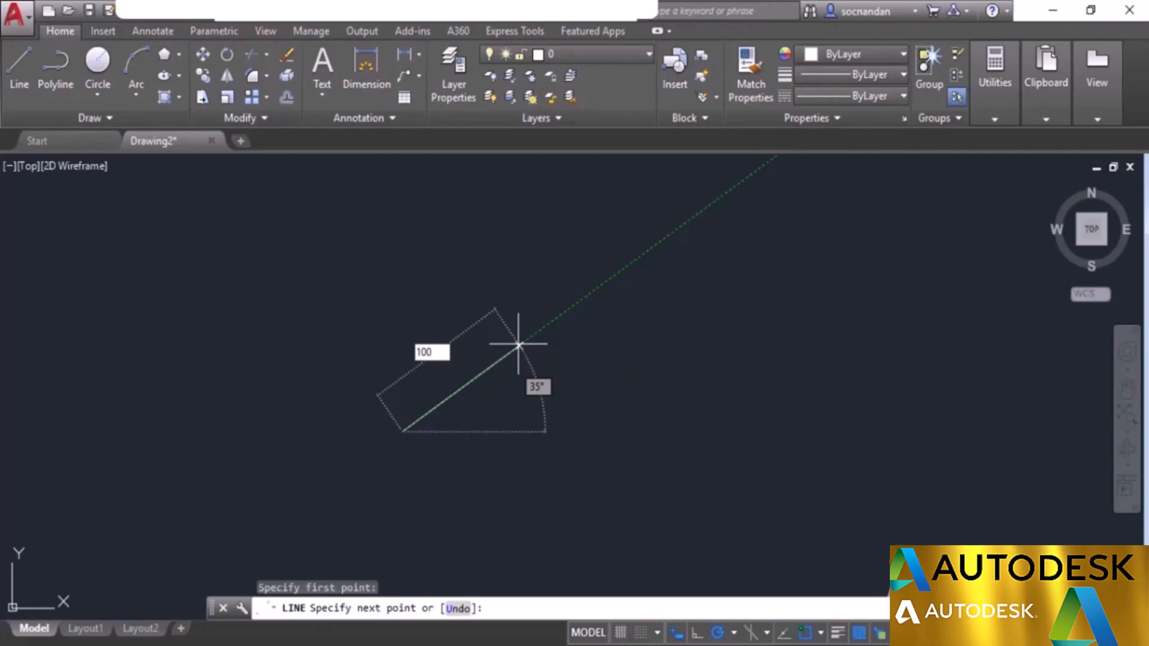
key(Tab)
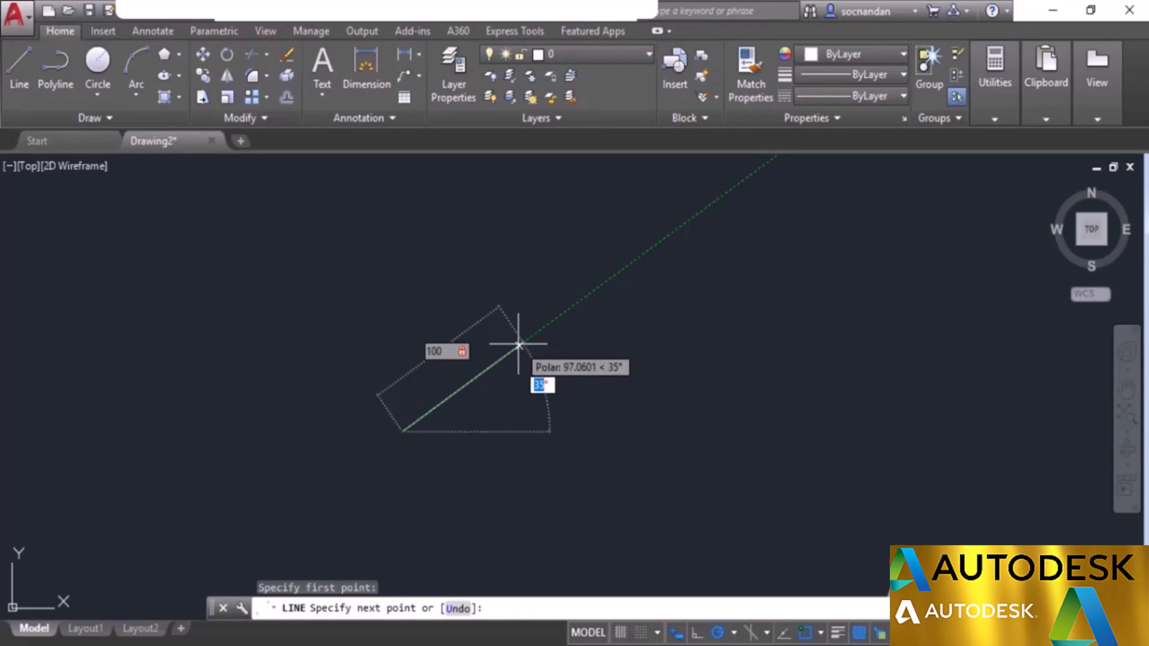
text(45)
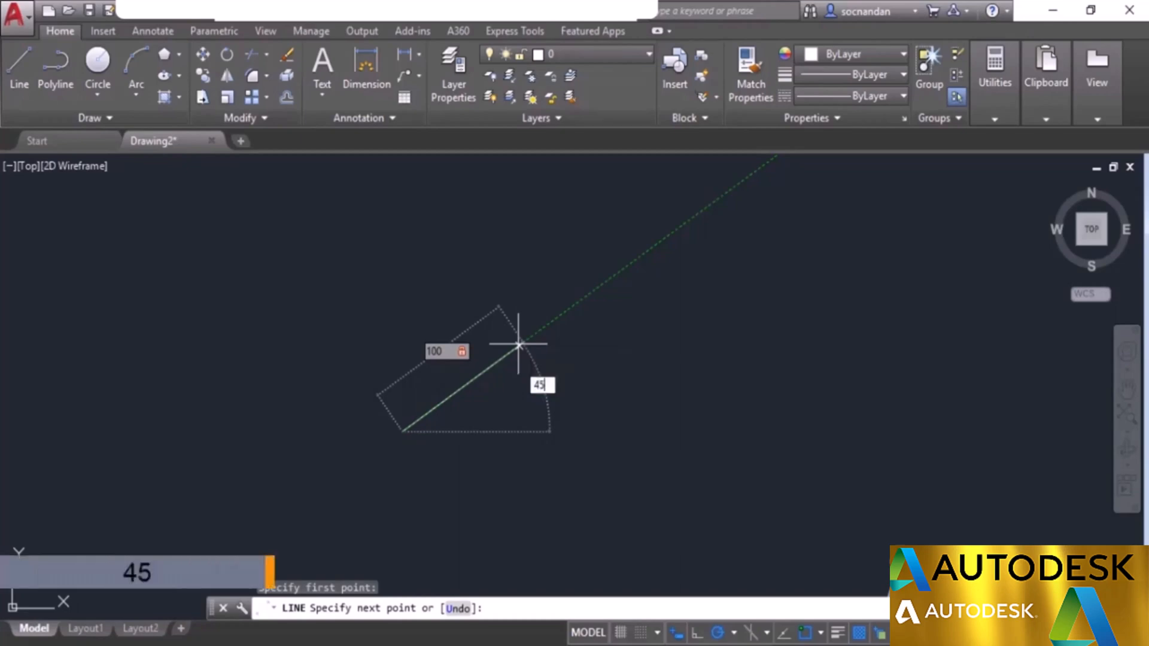
key(Tab)
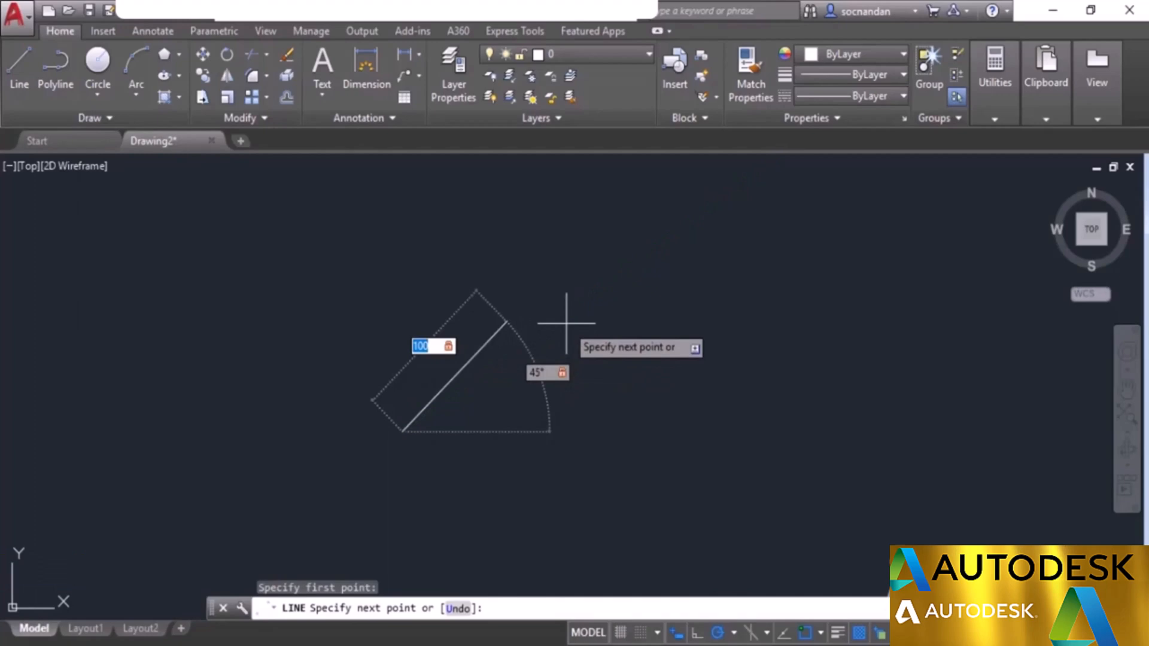
key(Return)
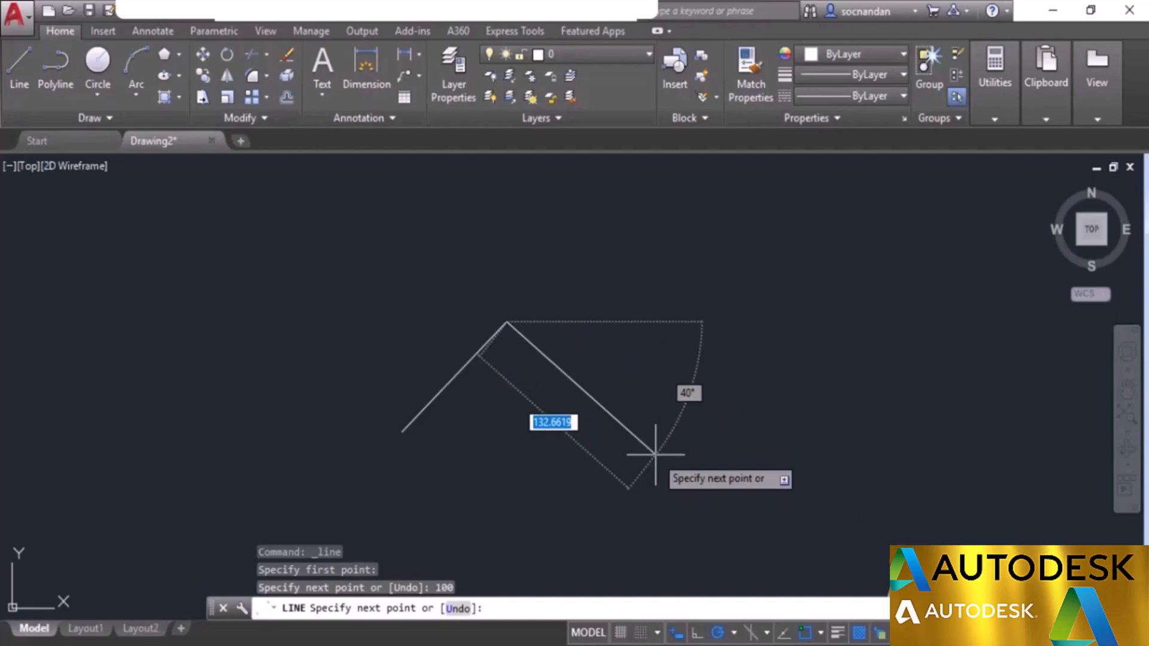
key(Escape)
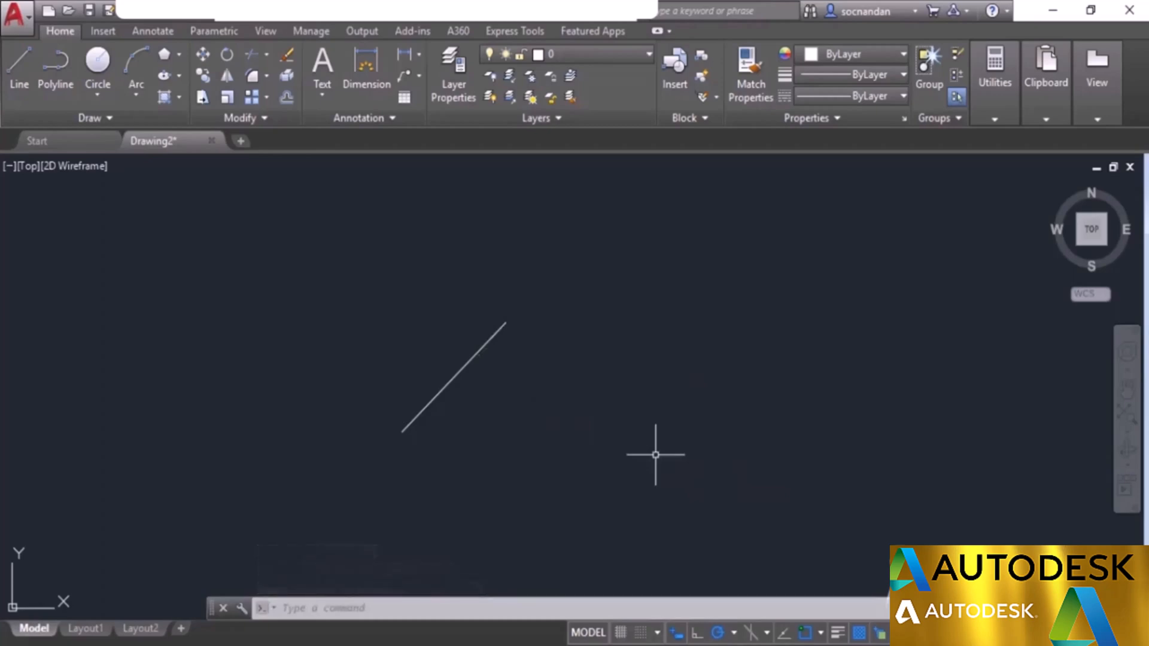
Step: Start a polyline in the empty area beside the slanted line and choose the Width option from the dynamic prompt
mouse_move(655, 453)
middle_down()
mouse_move(500, 493)
mouse_move(396, 469)
middle_up()
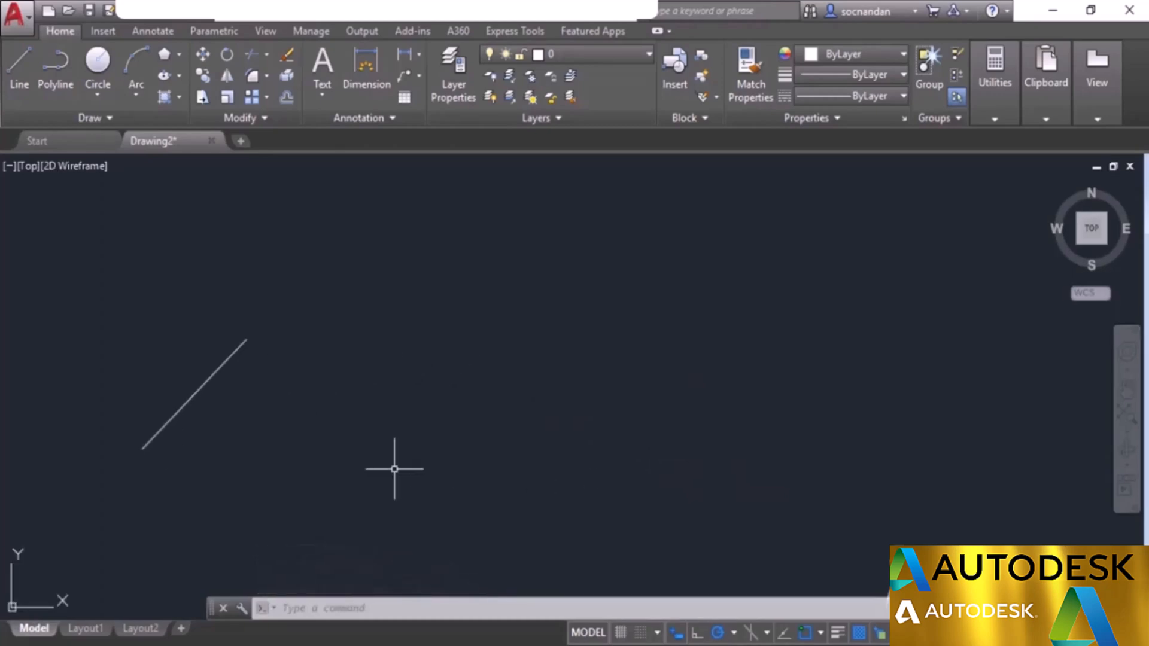
click(69, 58)
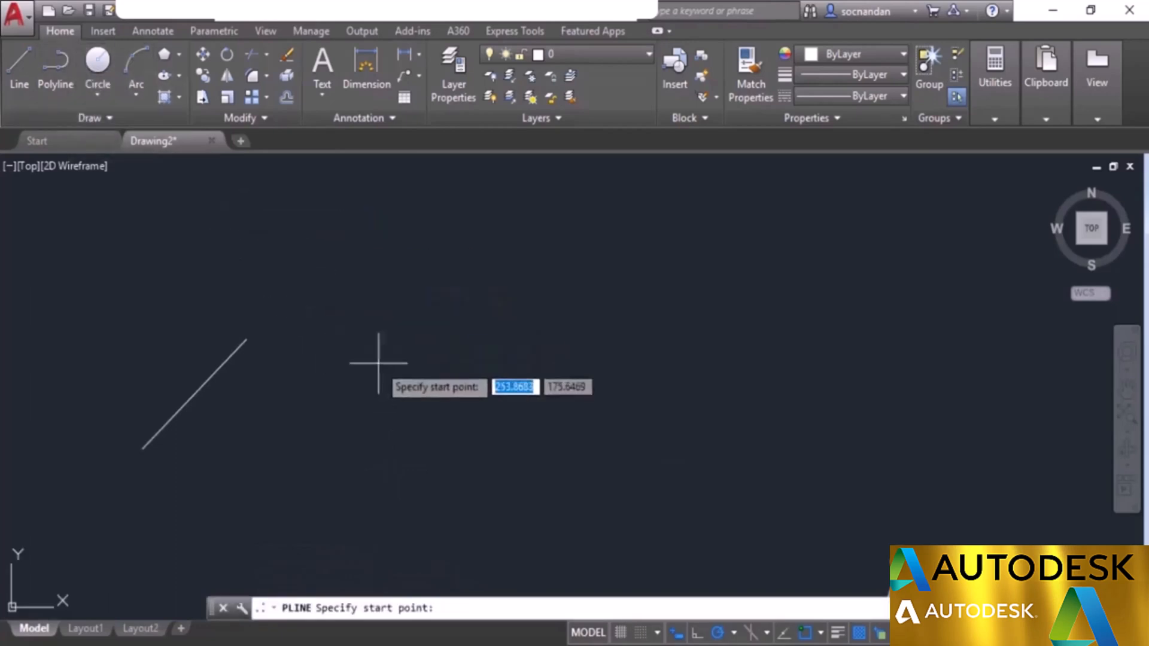
click(433, 461)
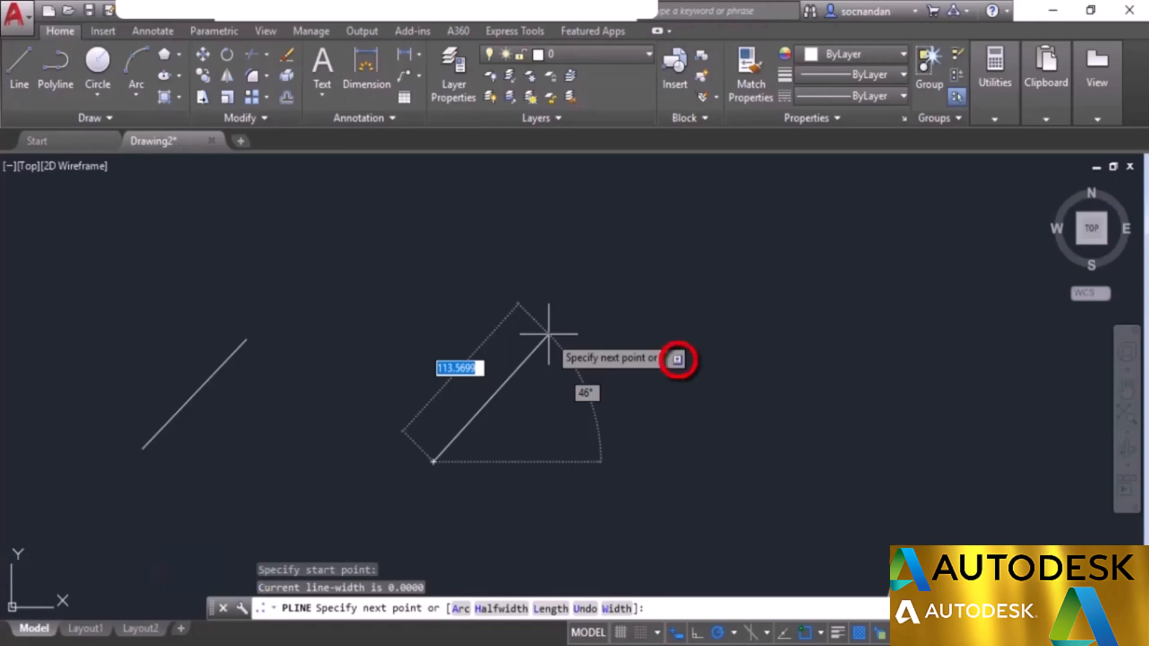
key(Down)
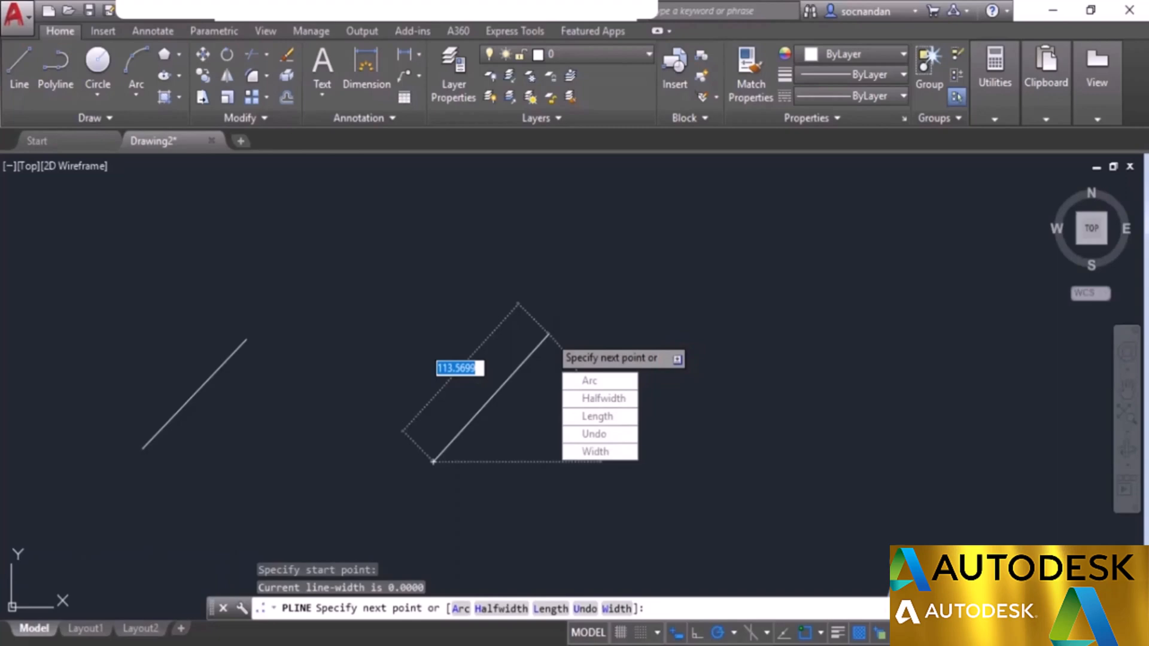
key(Down)
key(Down)
key(Down)
key(Up)
key(Up)
key(Down)
key(Down)
key(Down)
key(Down)
key(Return)
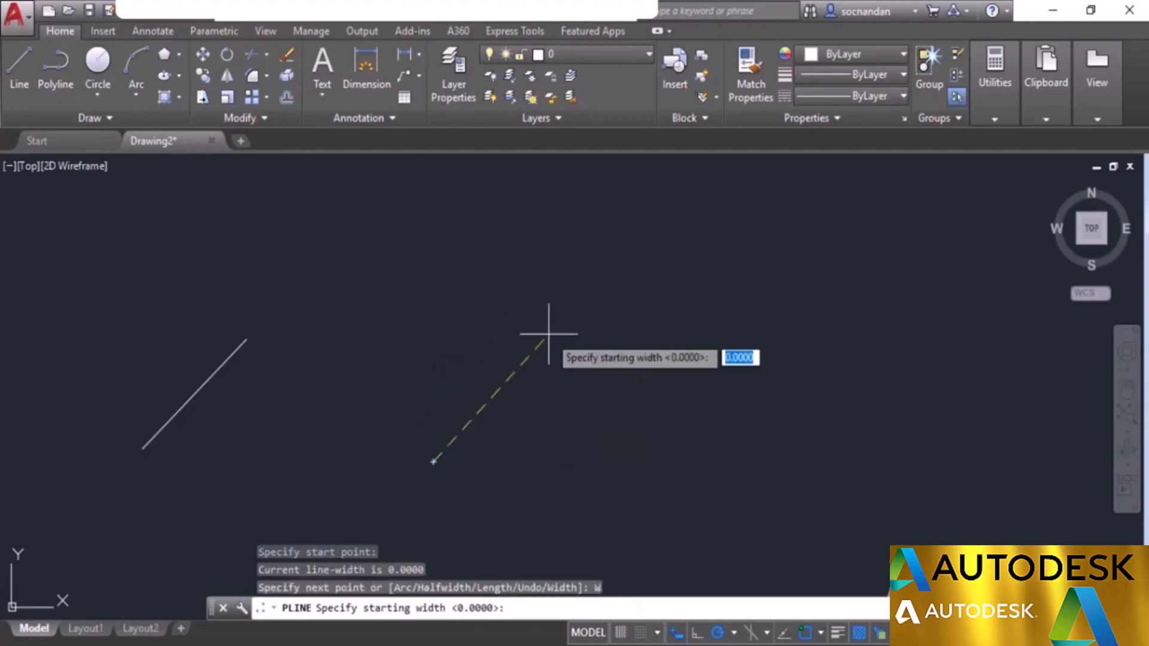
Step: Set the polyline's starting and ending widths to 10, and draw an upward-sloping segment followed by a horizontal one
text(10)
key(Return)
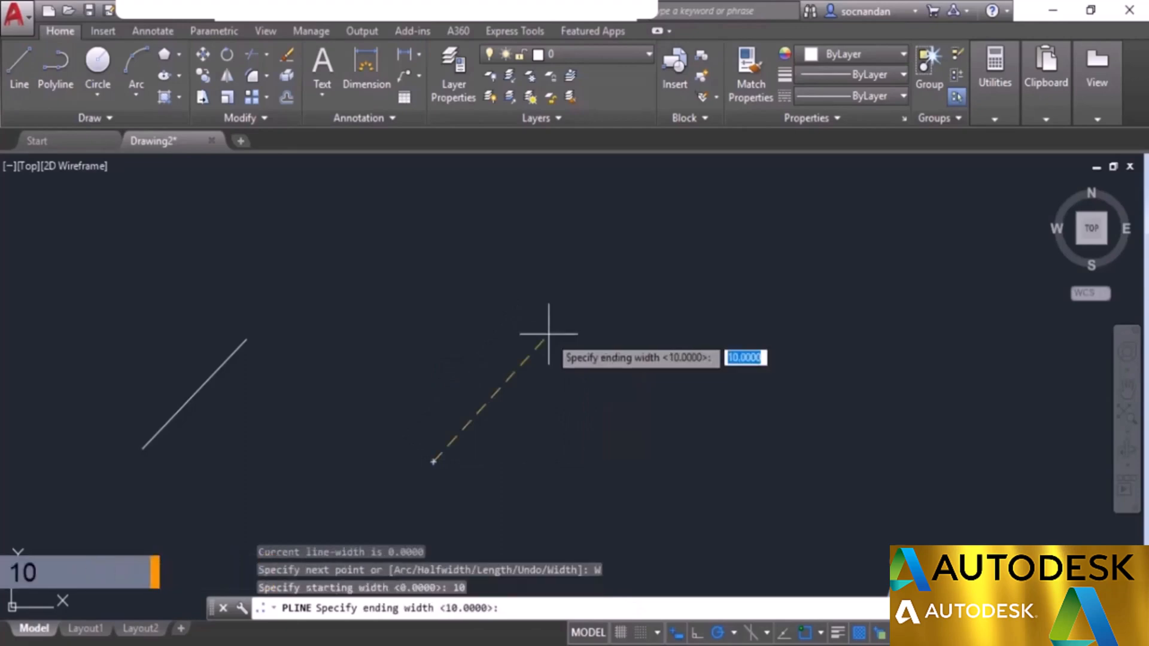
text(10)
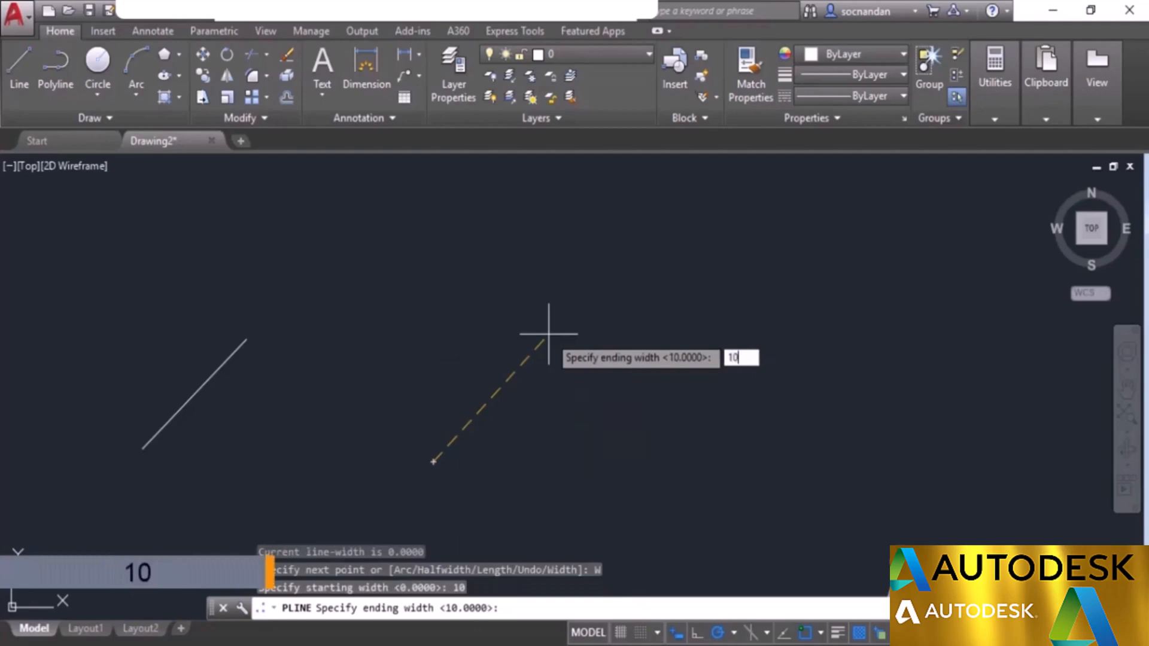
key(Return)
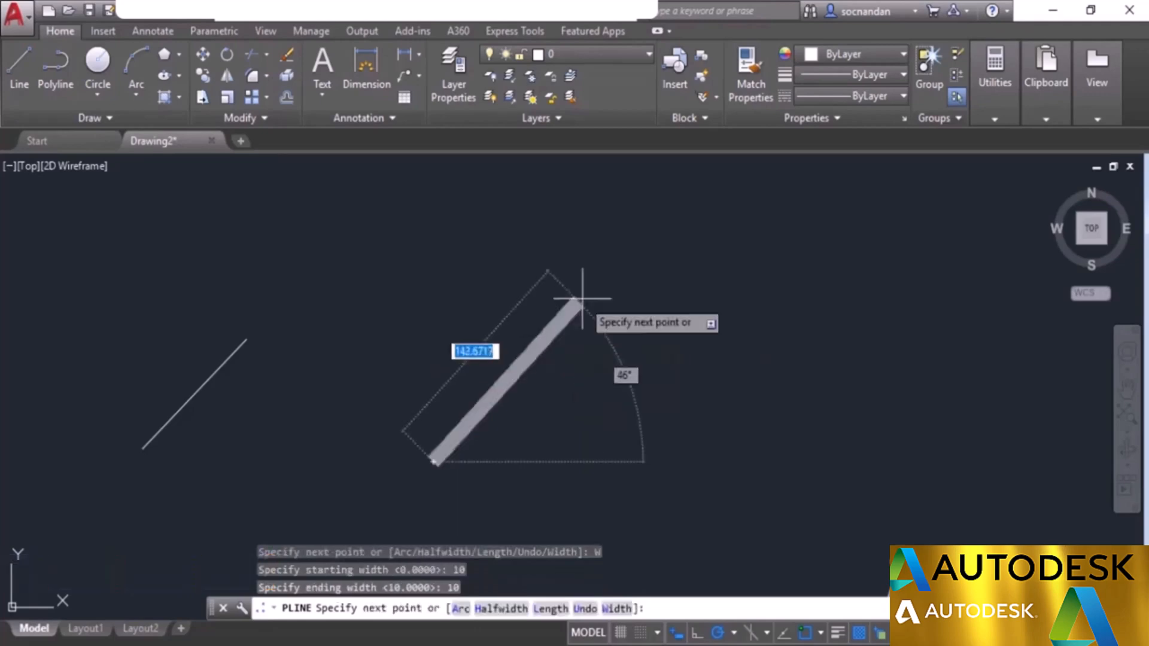
click(610, 291)
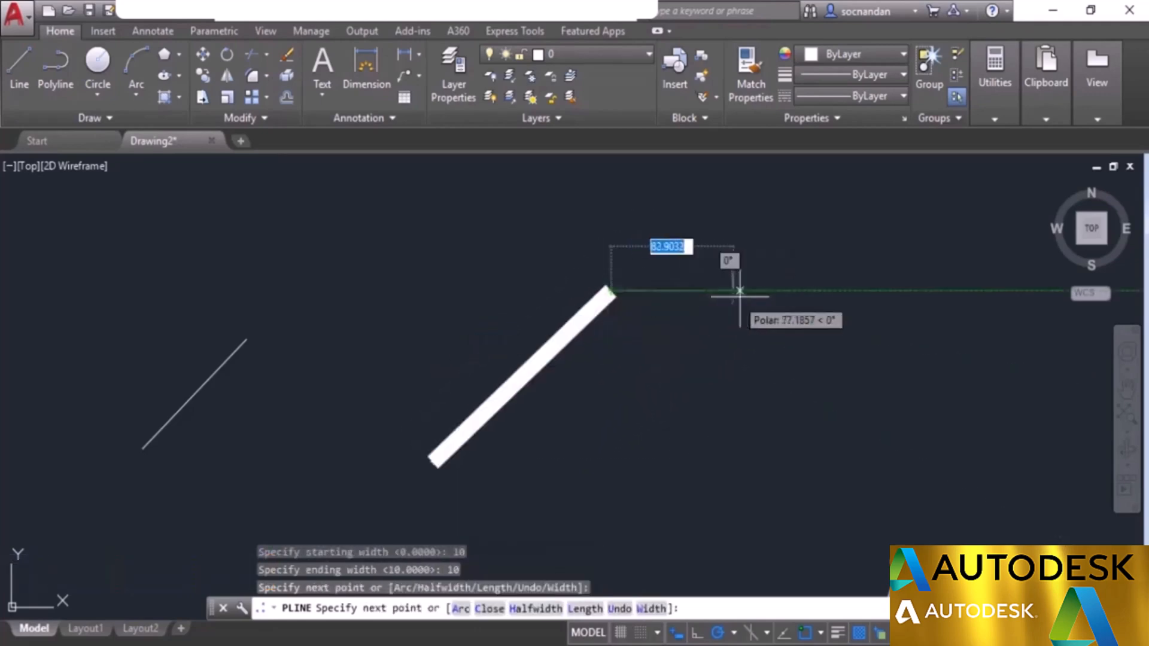
click(803, 291)
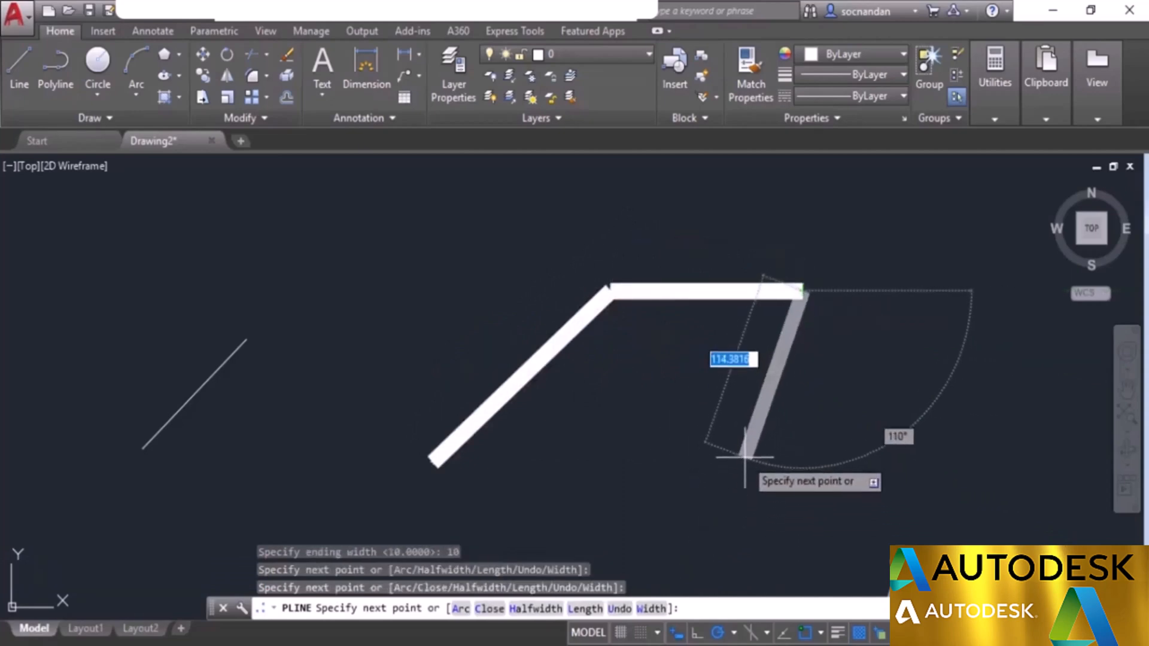
Step: Change the polyline's starting and ending widths to 0 for the segments following the horizontal one
key(Down)
key(Down)
key(Down)
key(Down)
key(Down)
key(Down)
key(Down)
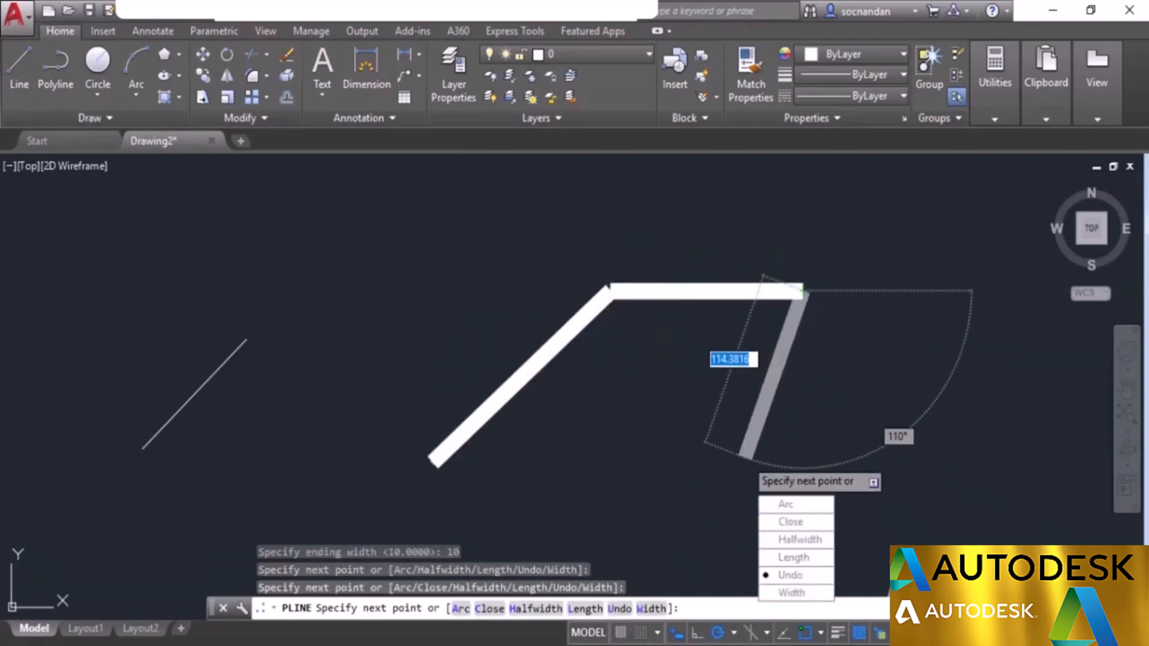
key(Return)
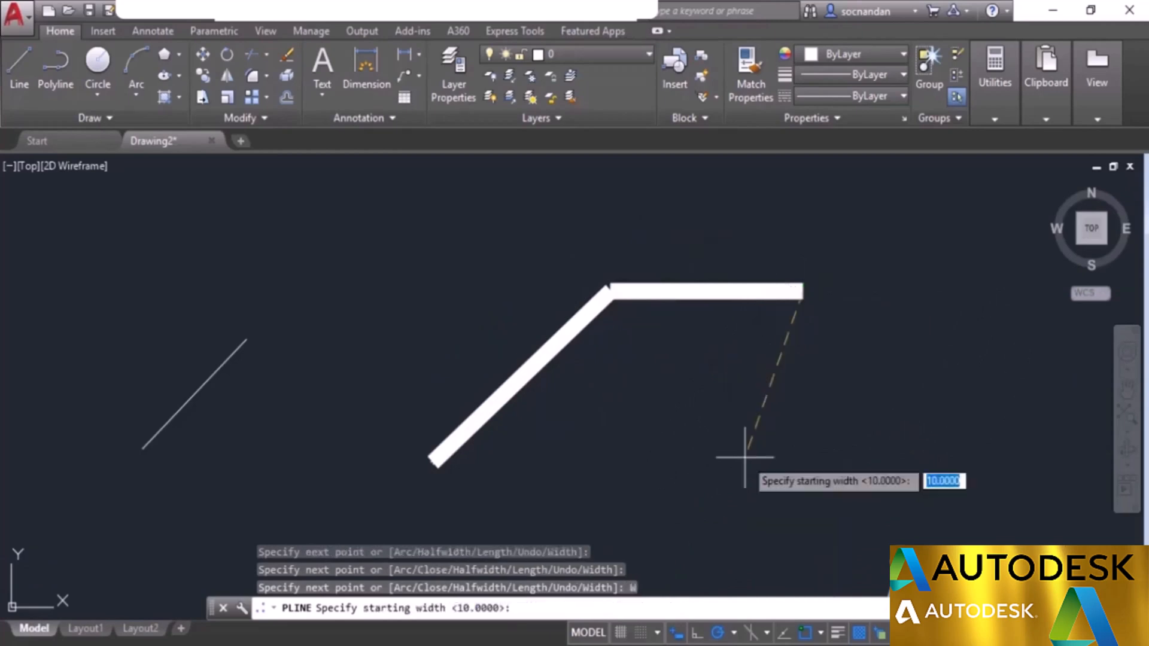
text(0)
key(Return)
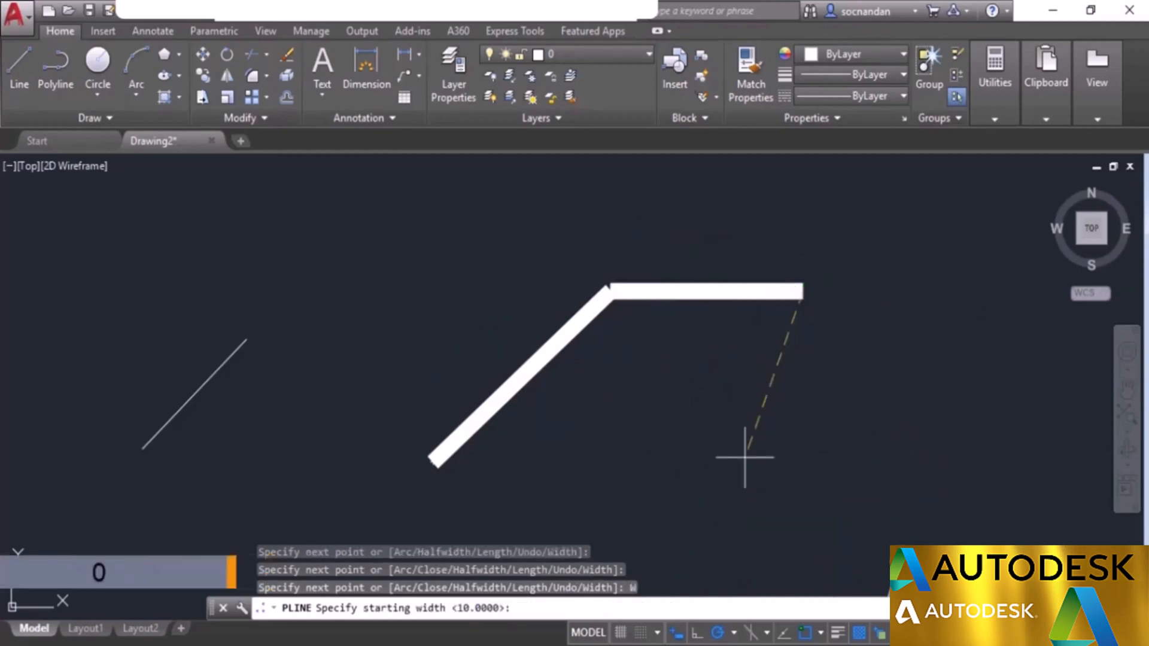
text(0)
key(Return)
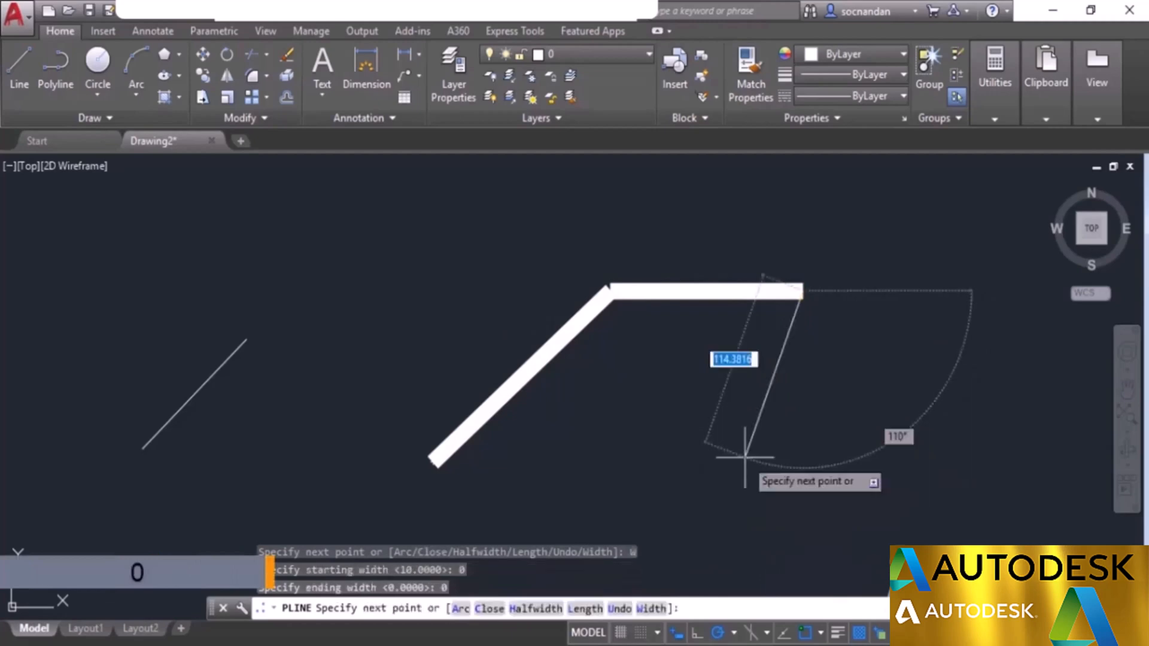
Step: Draw three thin segments from the end of the horizontal segment back to the polyline's start point and finish the polyline
click(740, 435)
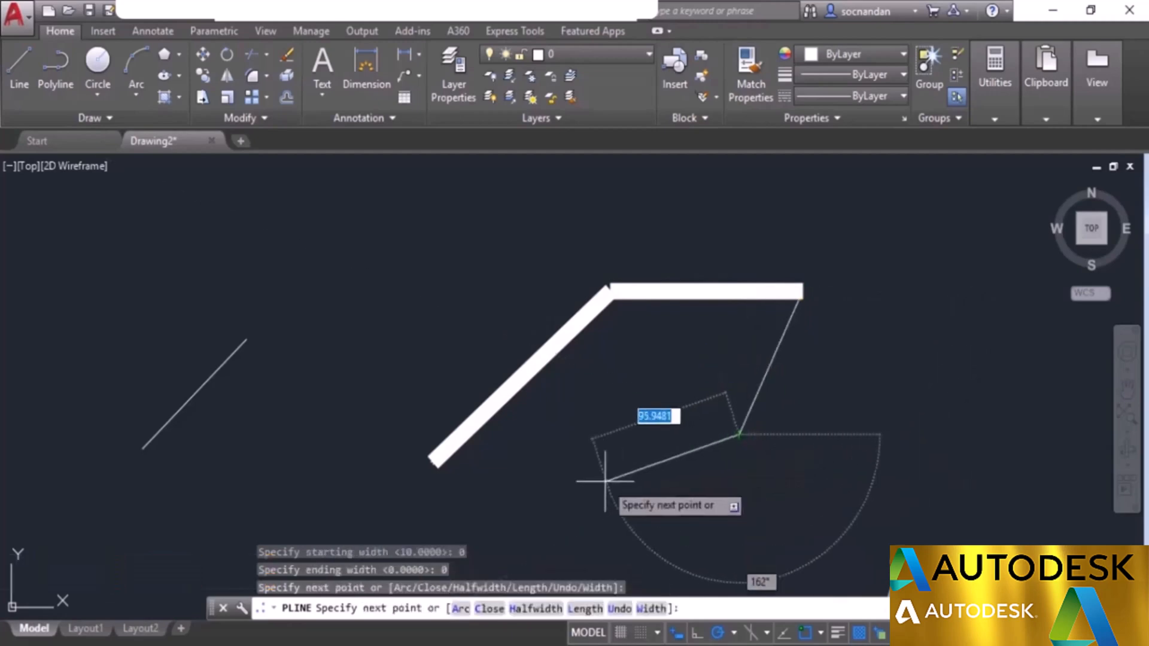
click(589, 470)
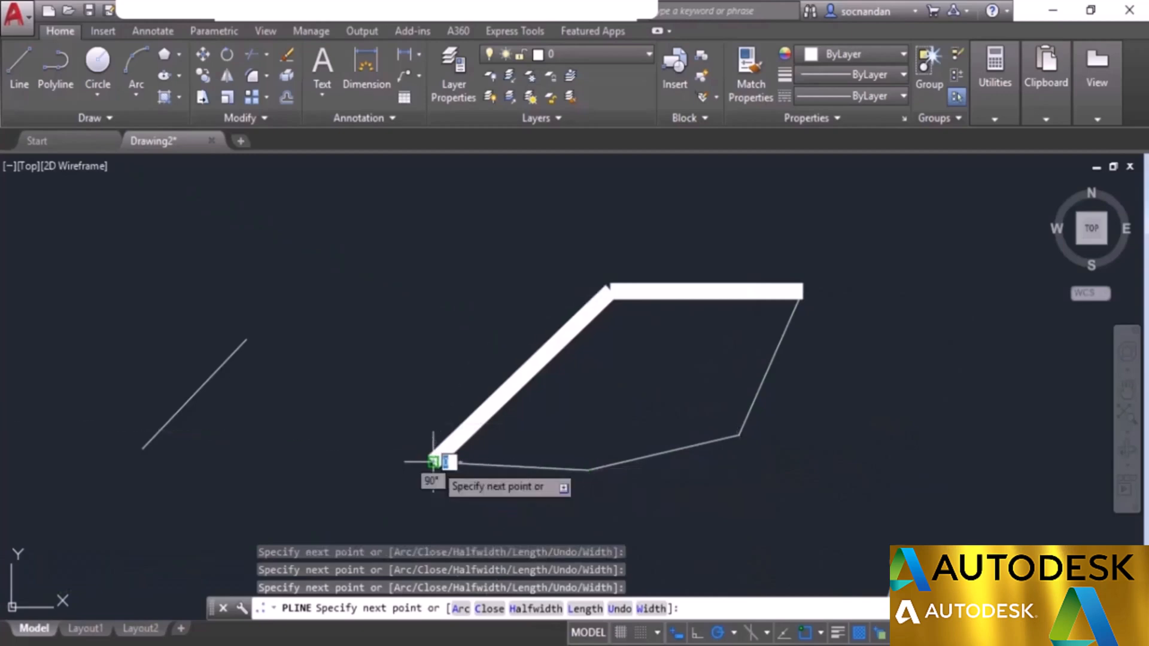
click(433, 461)
key(Return)
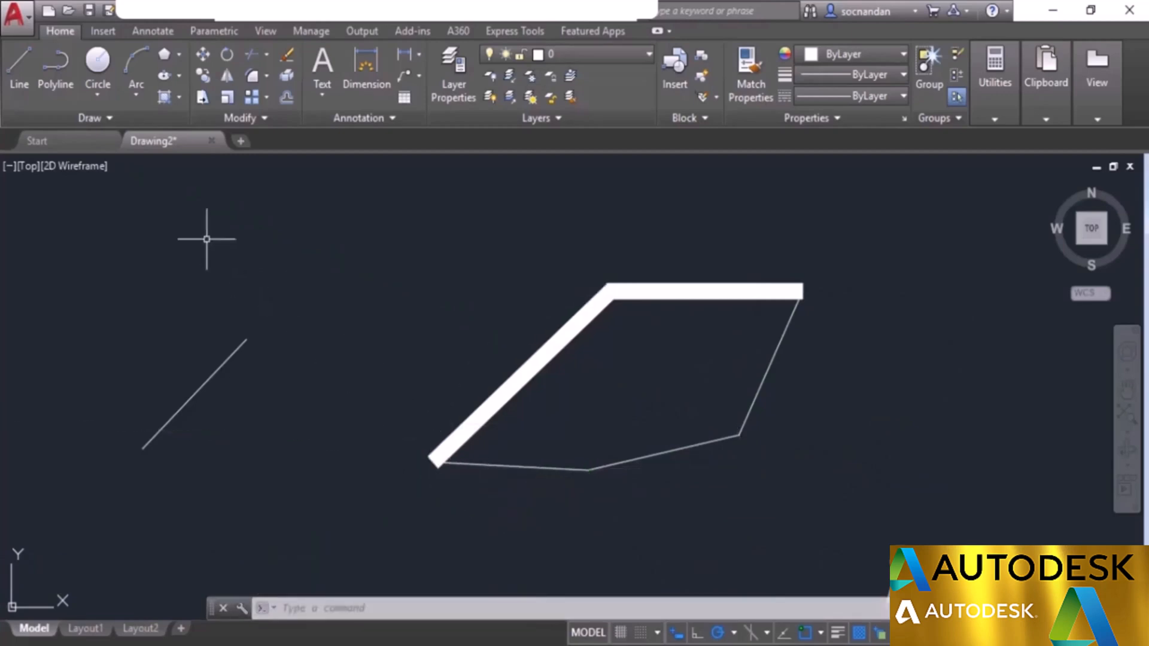
Step: Draw a circle of radius 60 centred on the polyline's start point, toggling dynamic input off and on while sizing it
click(98, 67)
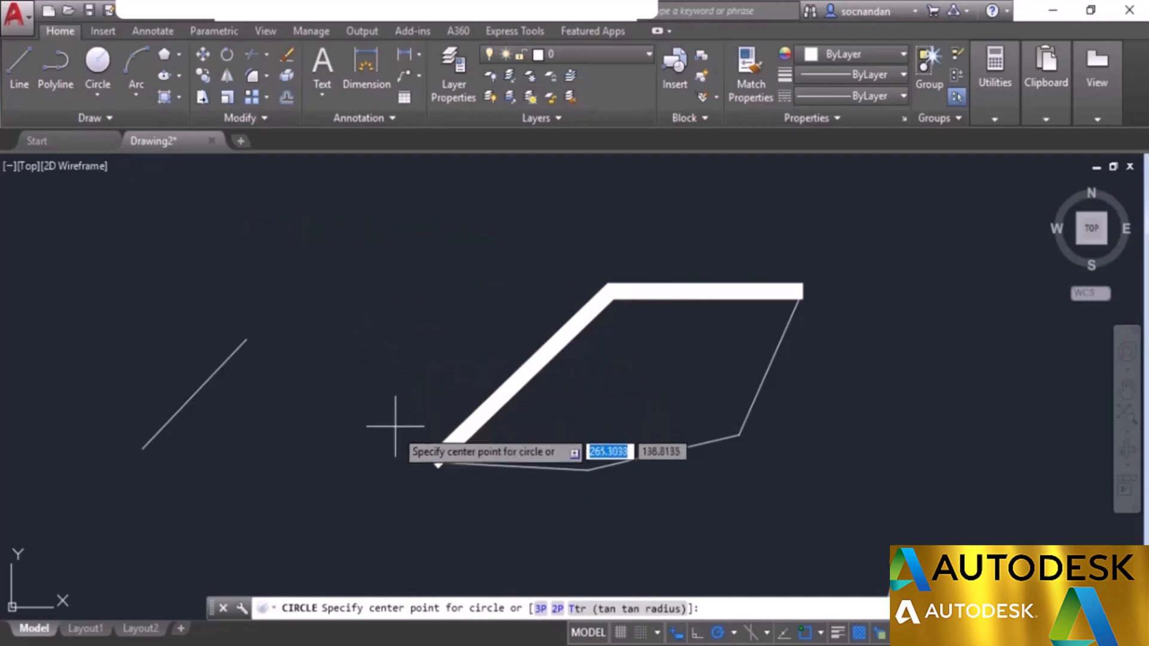
click(433, 461)
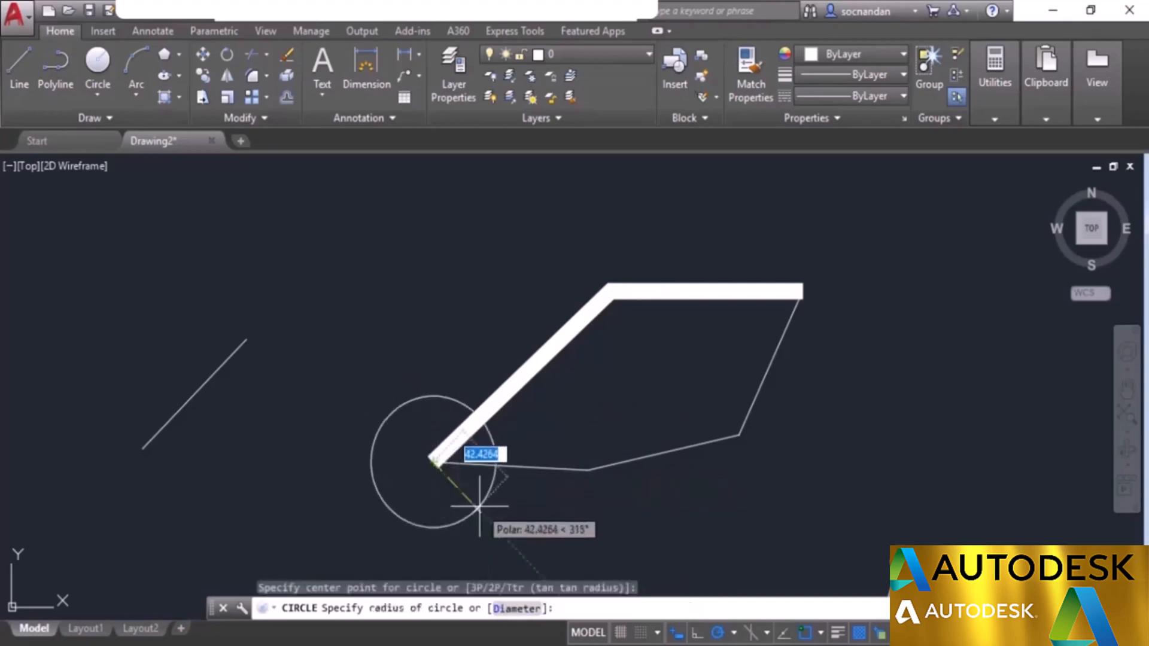
key(F12)
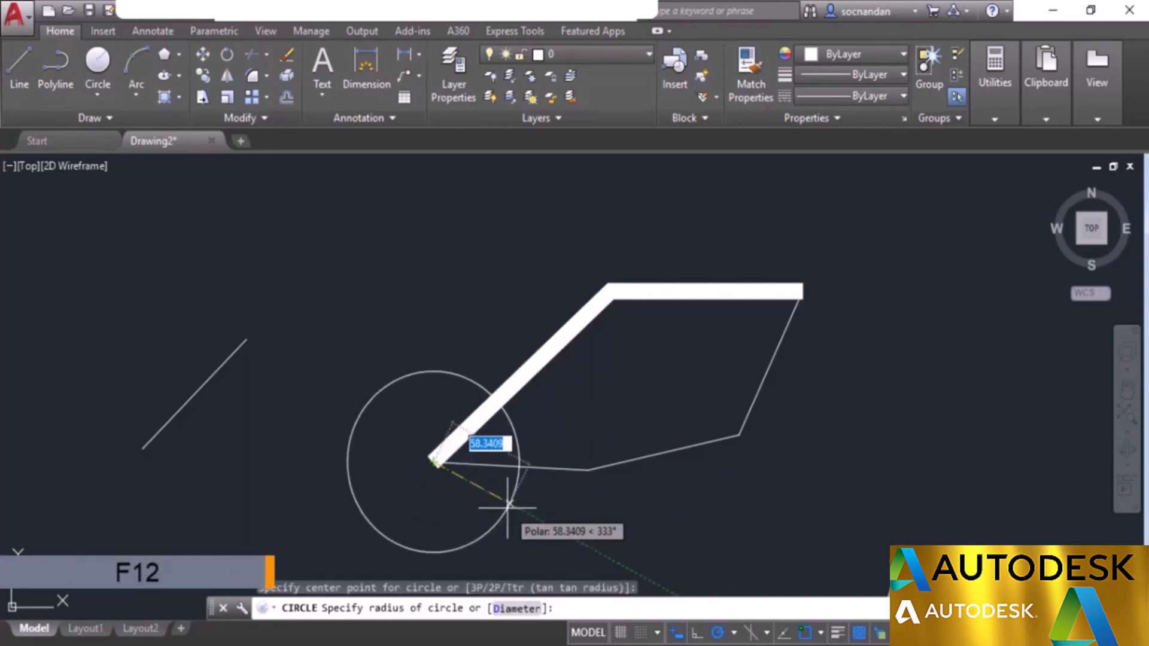
key(F12)
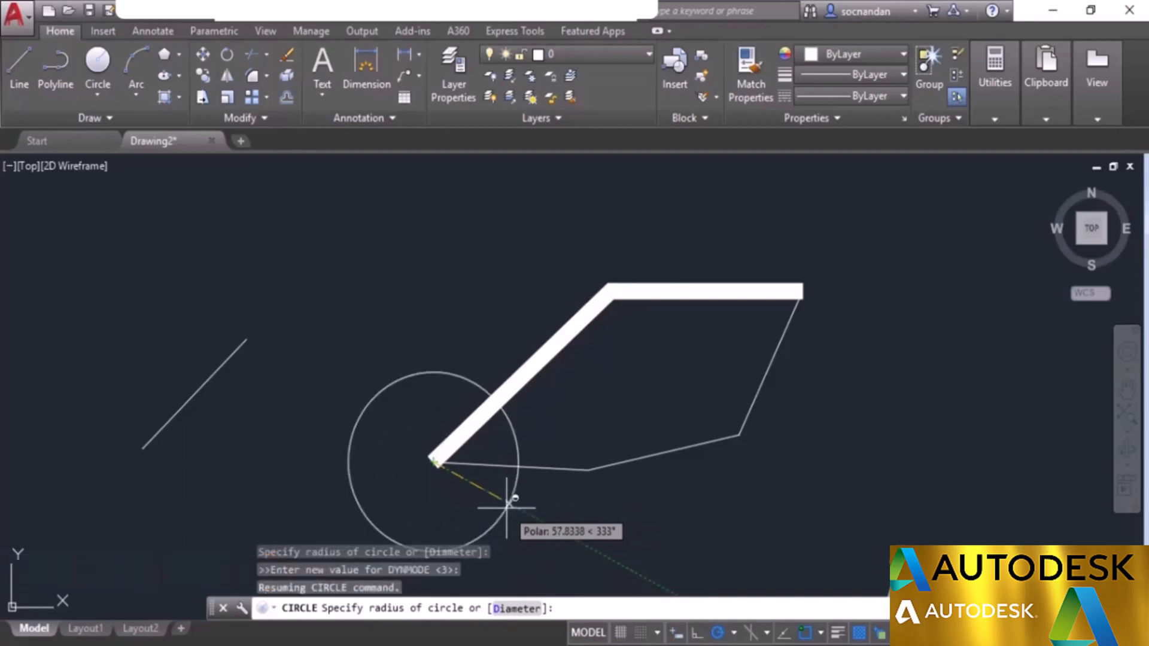
key(F12)
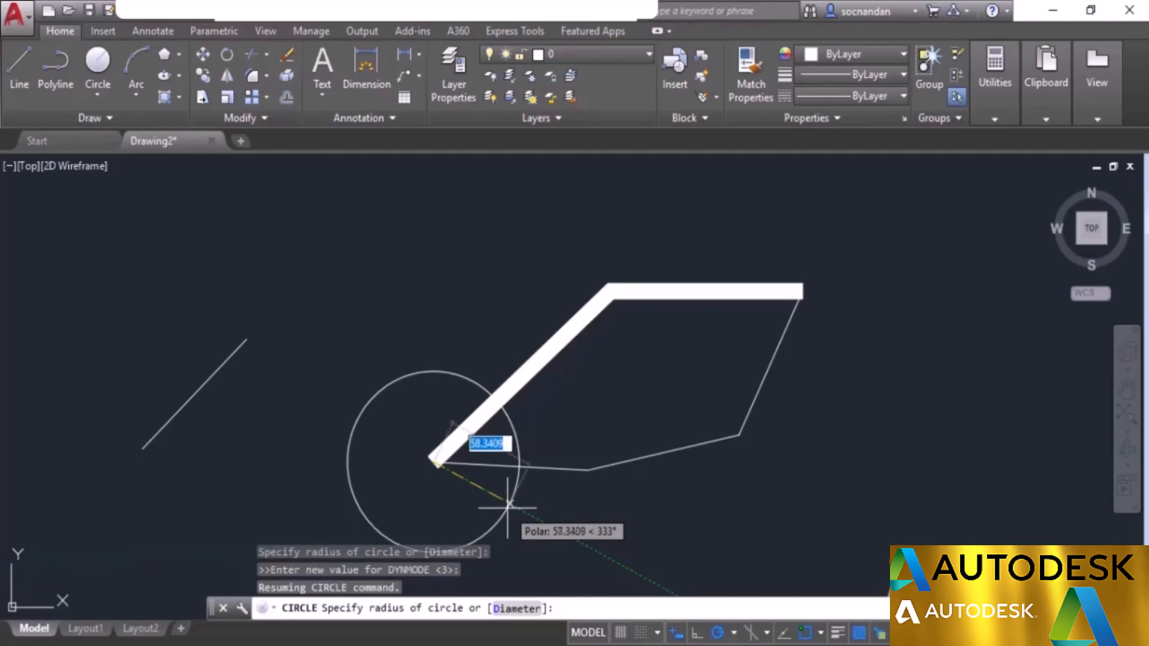
text(60)
key(Return)
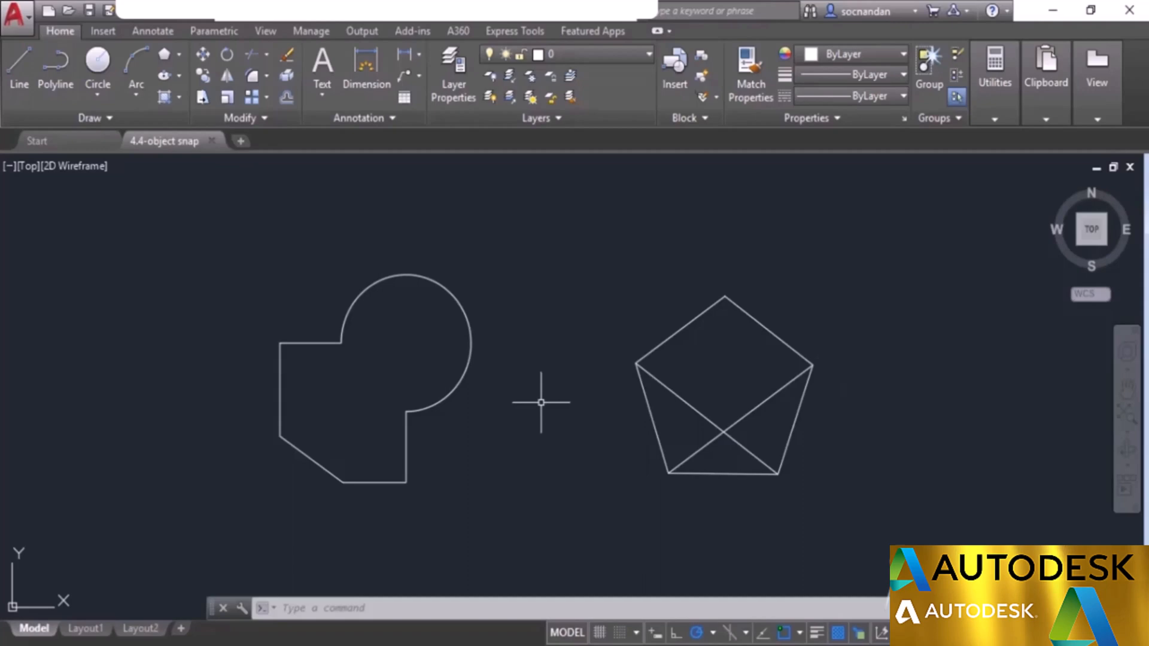
Step: Start a line at the arc shape's upper-left corner, turn off object snap and place the next point in the empty area beside the shape
click(22, 77)
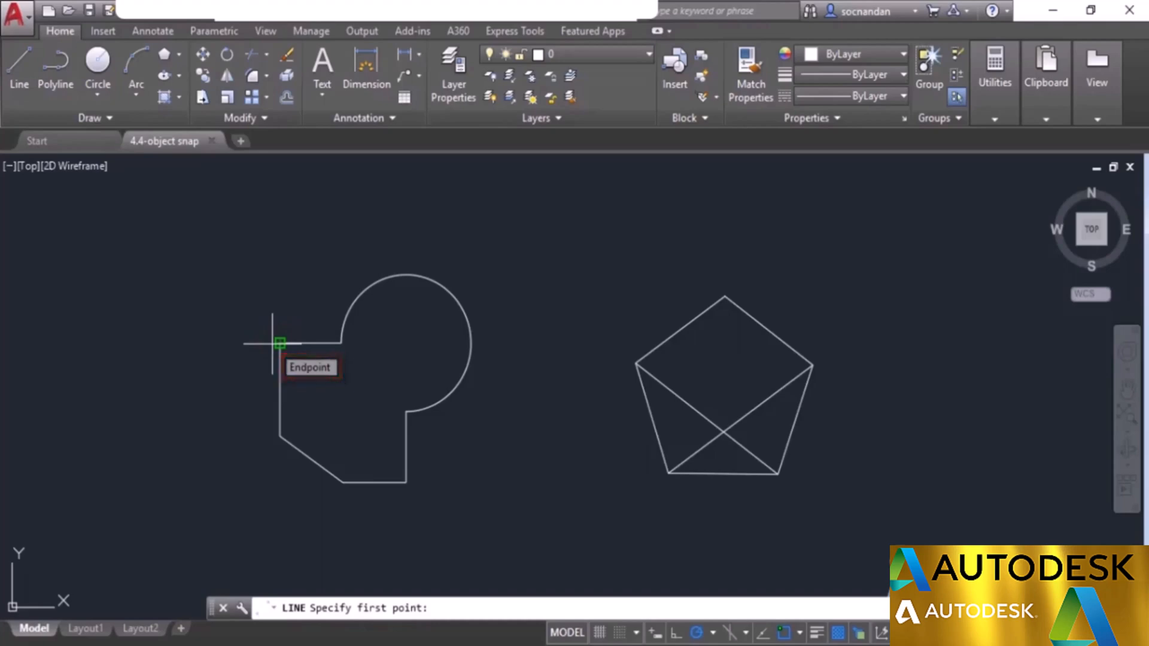
click(273, 343)
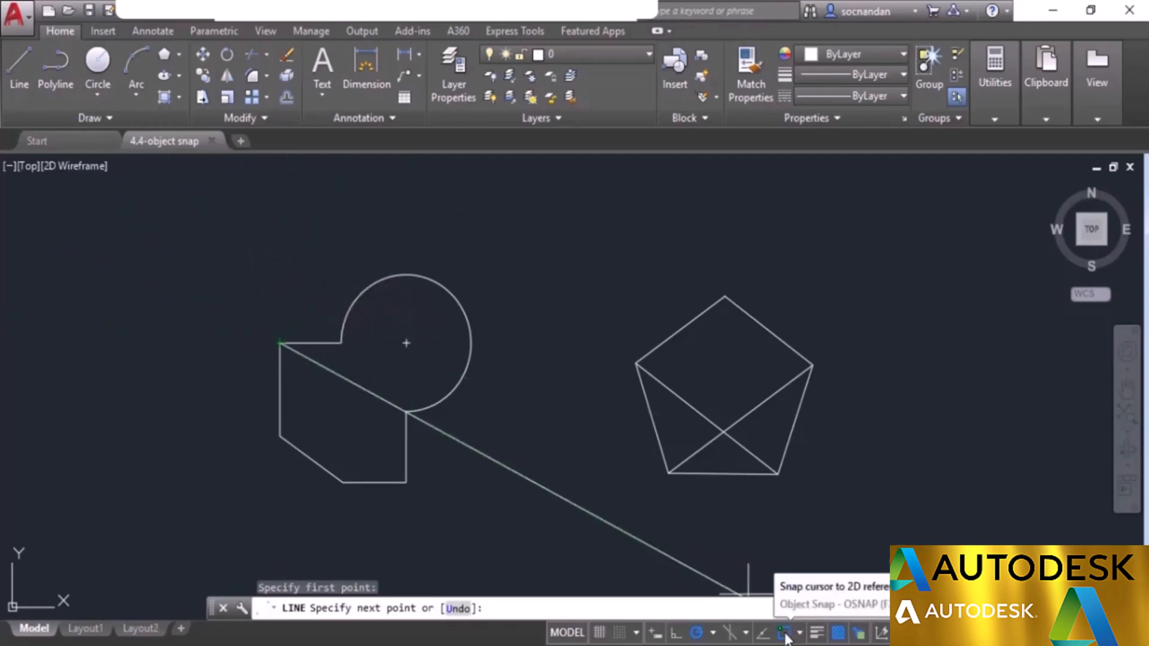
key(F3)
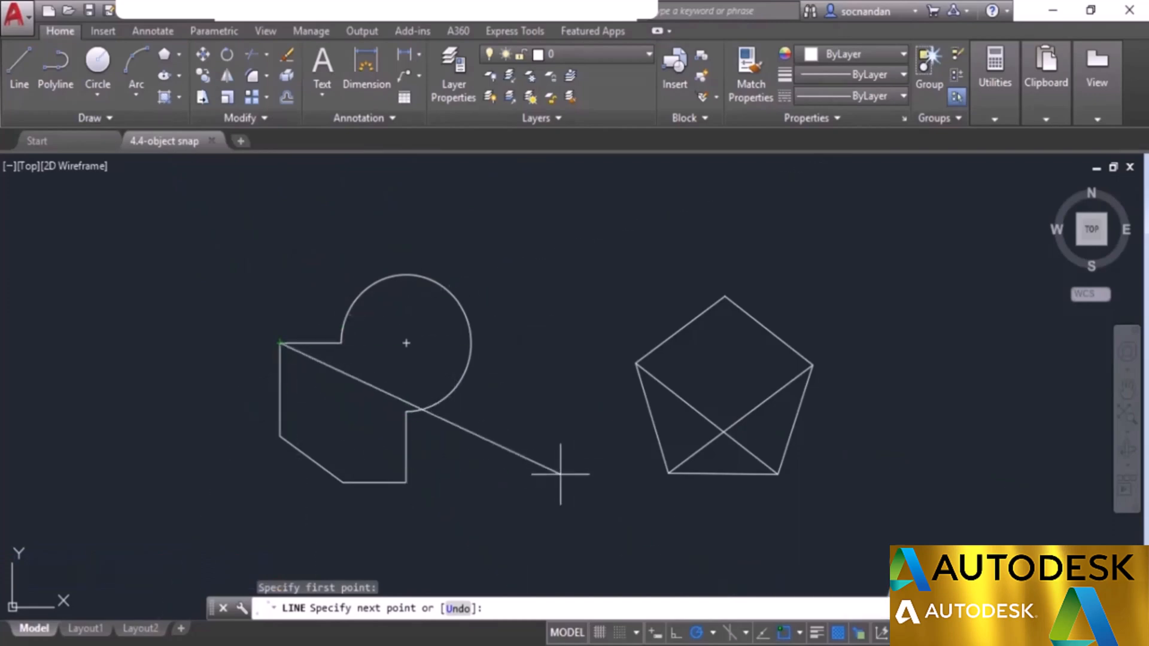
click(784, 635)
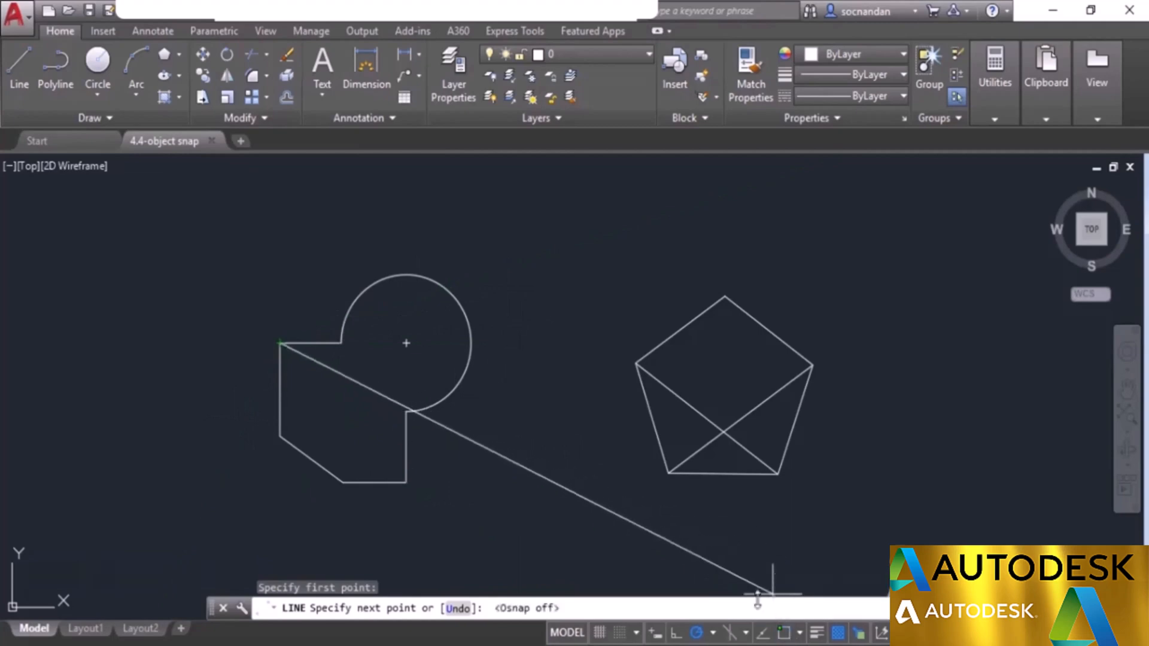
click(171, 368)
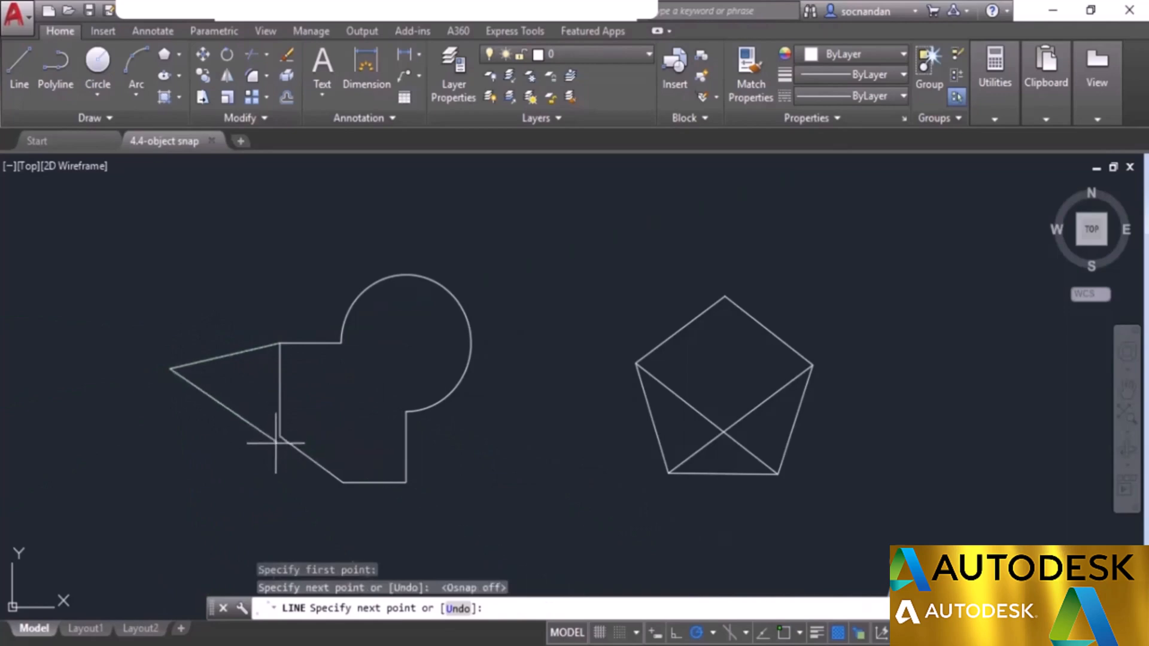
Step: Place the line's next point by eye at the arc shape's lower-left vertical corner without snapping, and end the line
scroll(277, 439, up, 2)
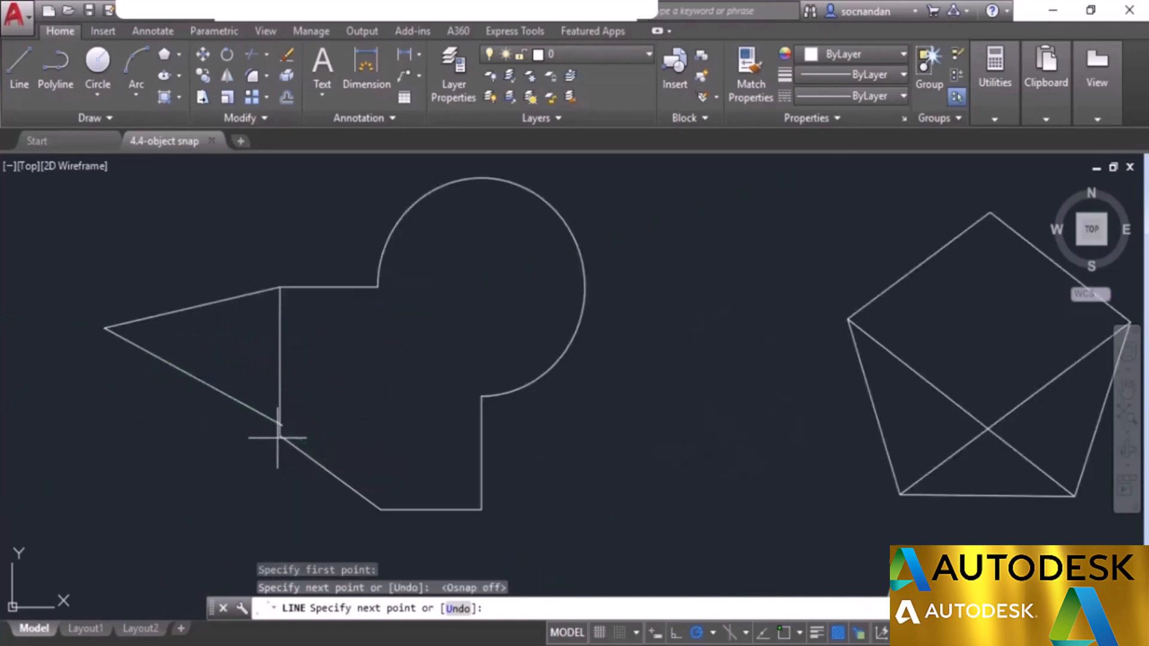
scroll(277, 438, up, 2)
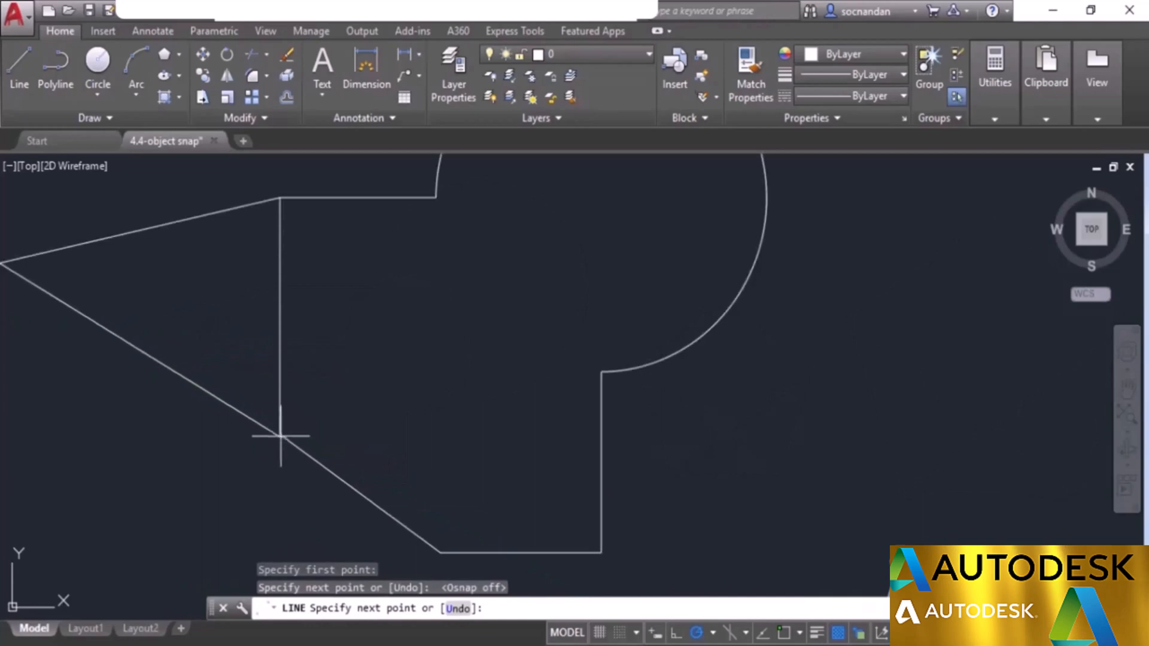
middle_drag(277, 435, 346, 432)
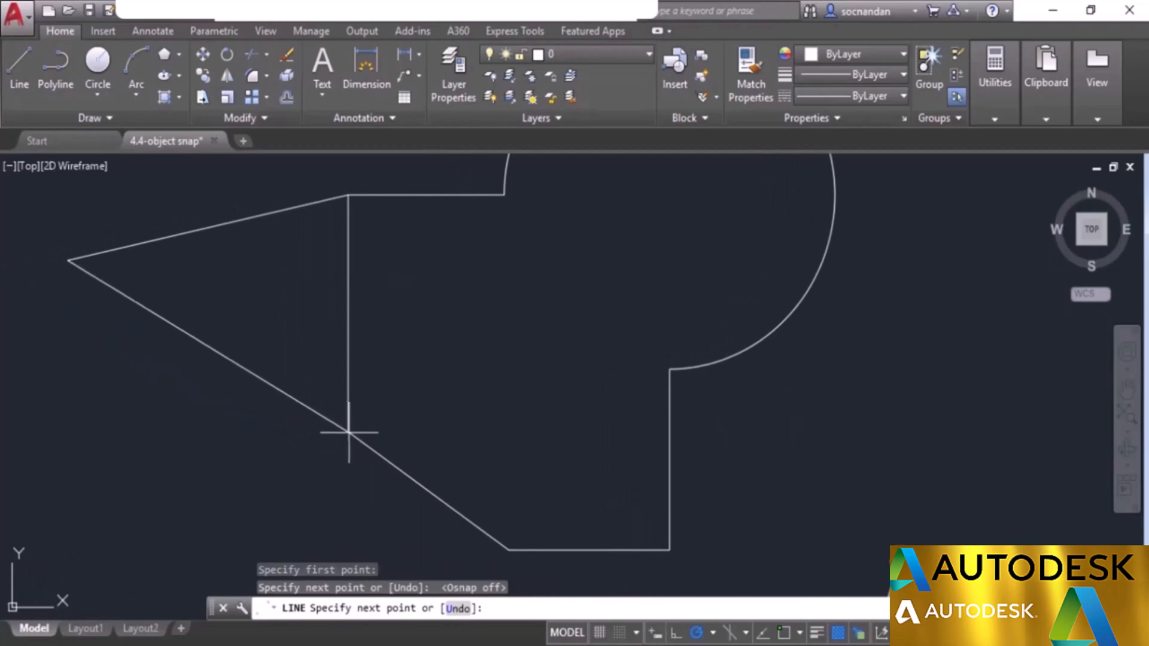
click(347, 432)
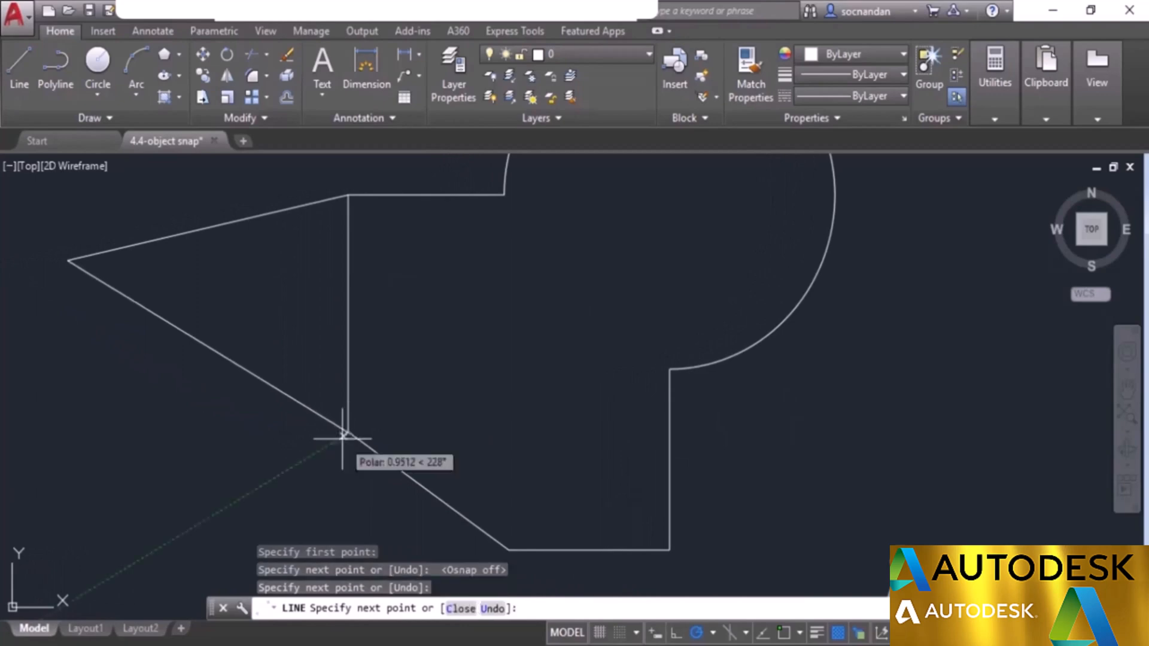
right_click(308, 469)
click(334, 264)
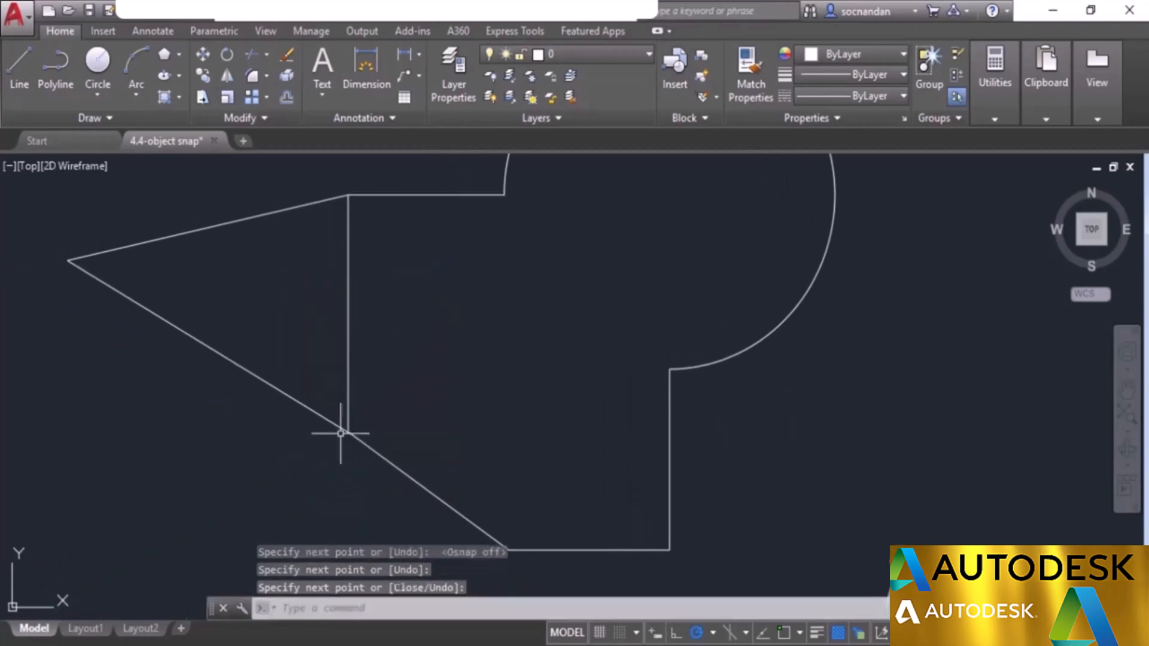
Step: Examine the junction at the corner up close, and erase the two lines drawn beside the arc shape
scroll(341, 428, up, 5)
scroll(317, 363, up, 2)
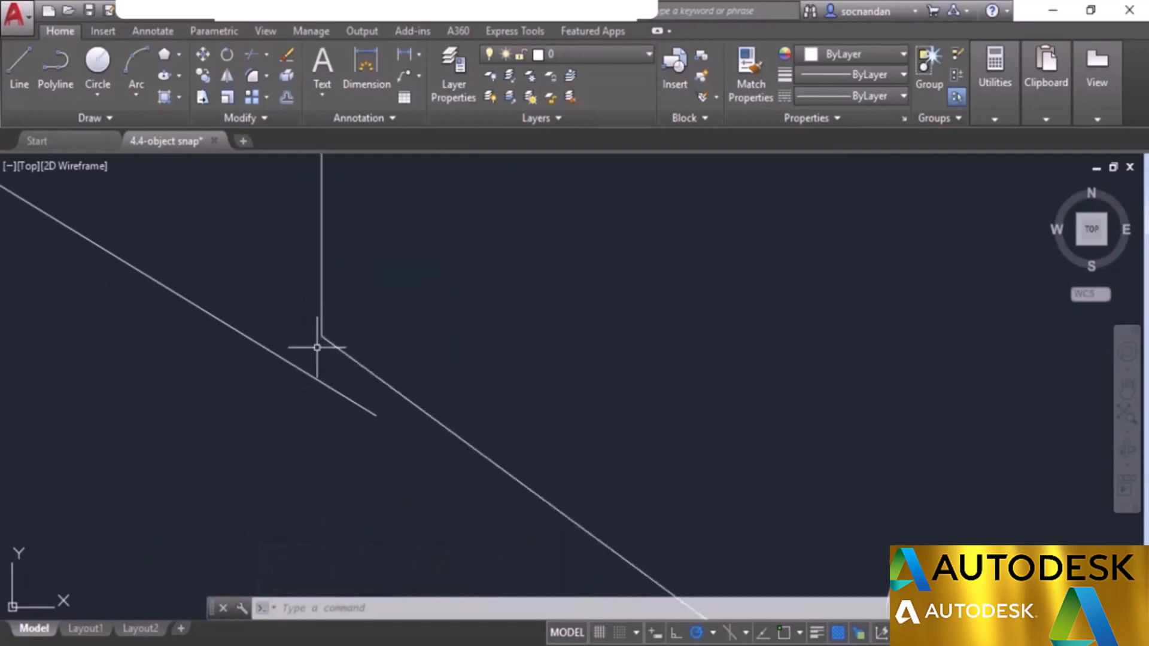
click(363, 418)
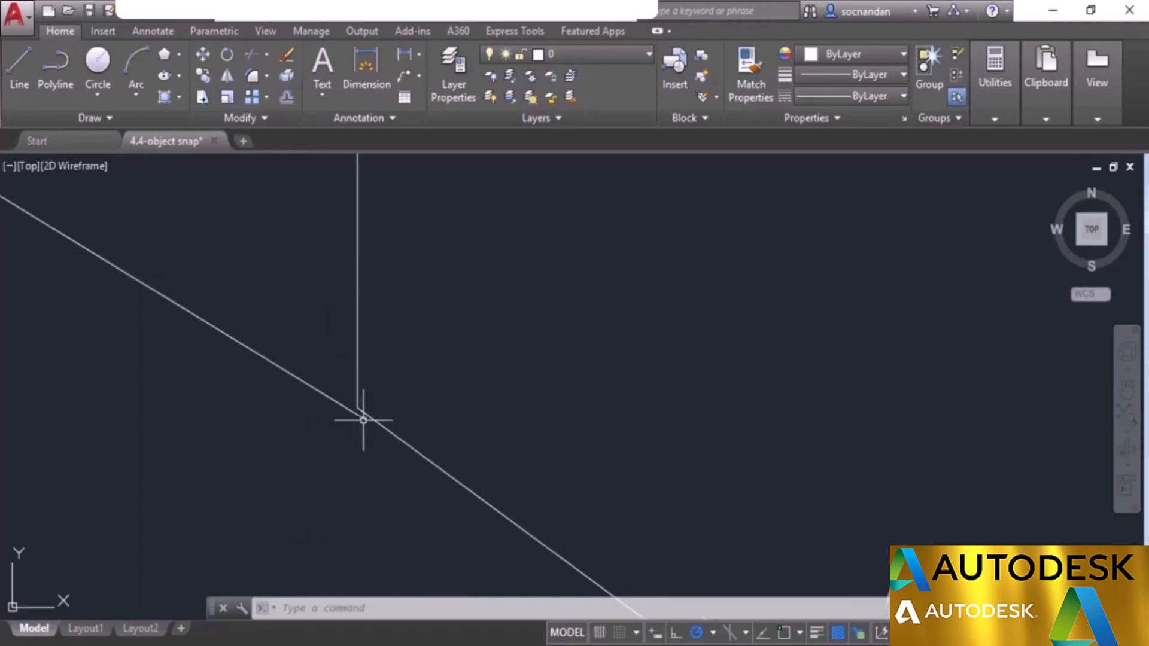
scroll(363, 421, down, 5)
click(297, 415)
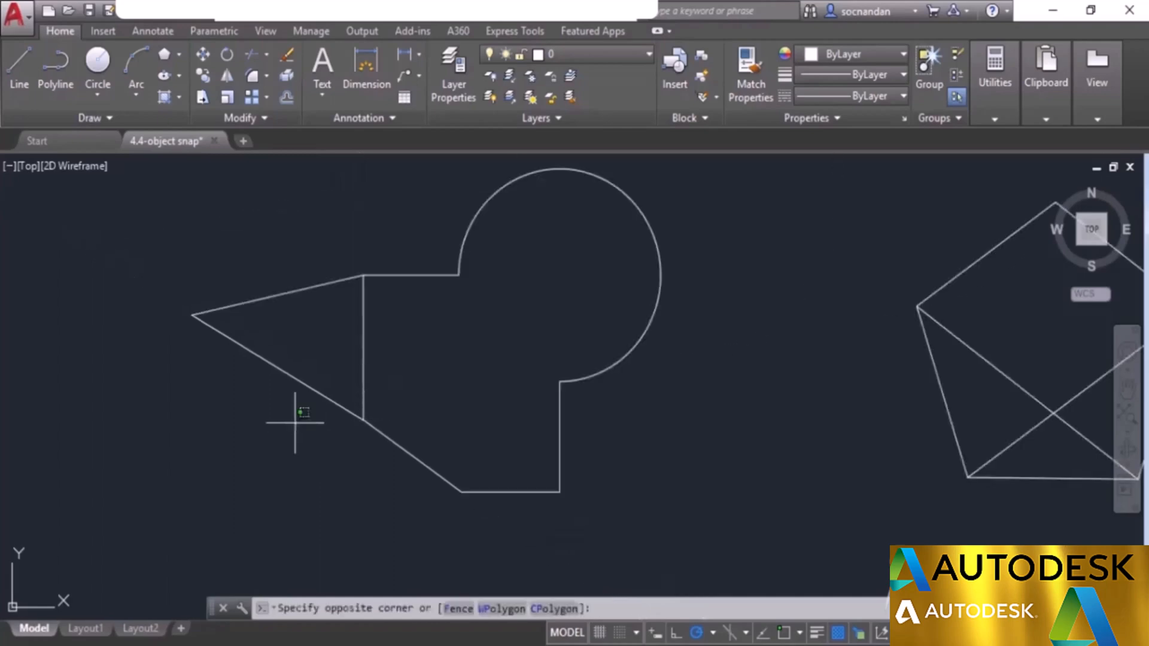
click(185, 232)
right_click(185, 232)
click(255, 337)
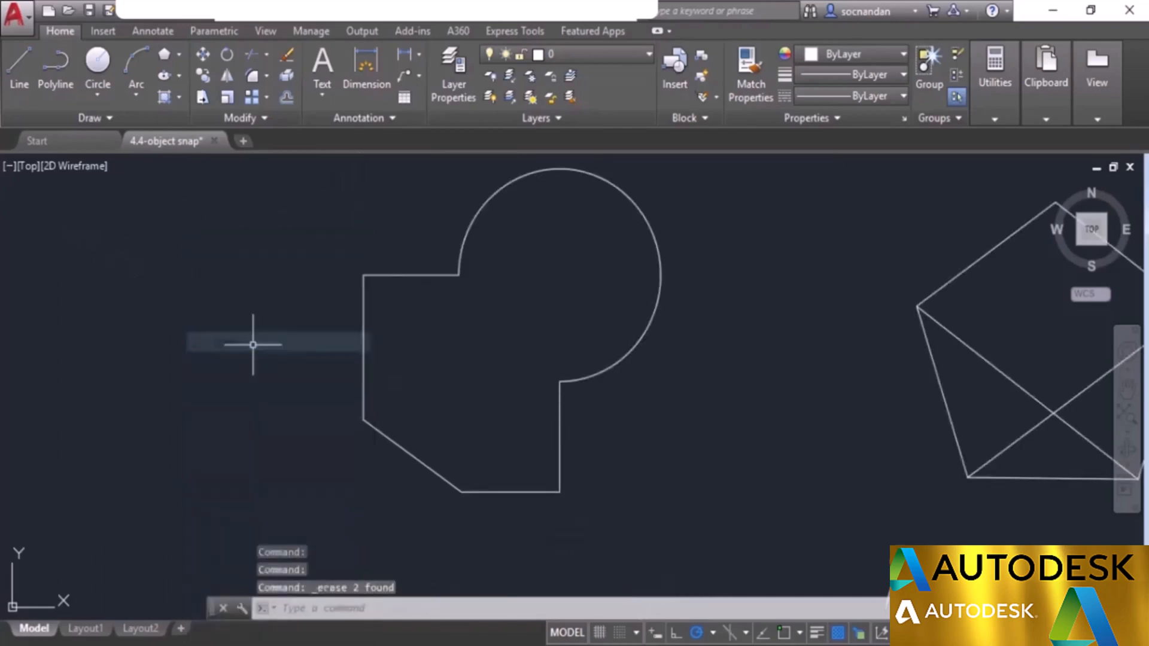
Step: Turn object snap back on and review the list of available object snap modes
click(785, 640)
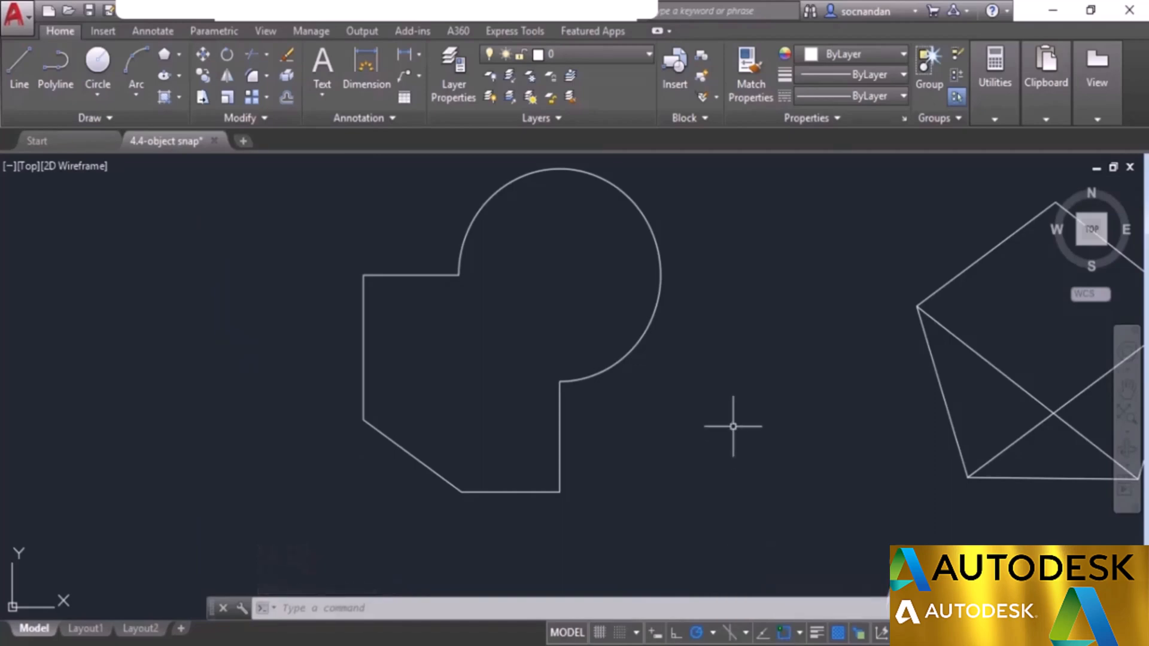
scroll(730, 428, down, 4)
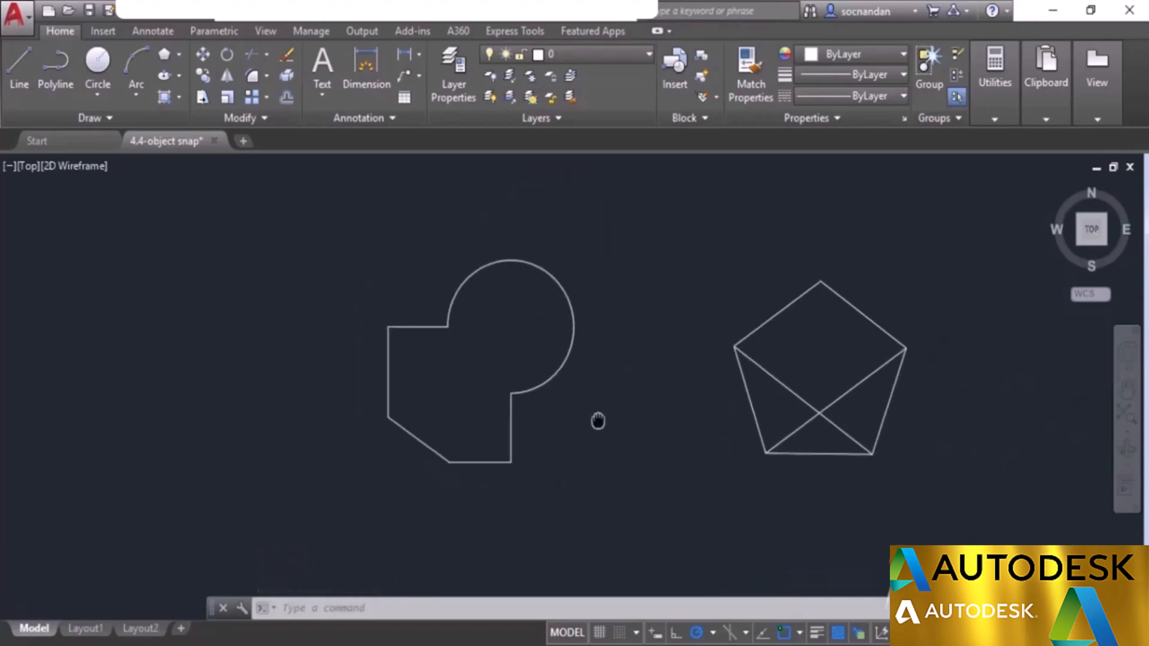
click(801, 632)
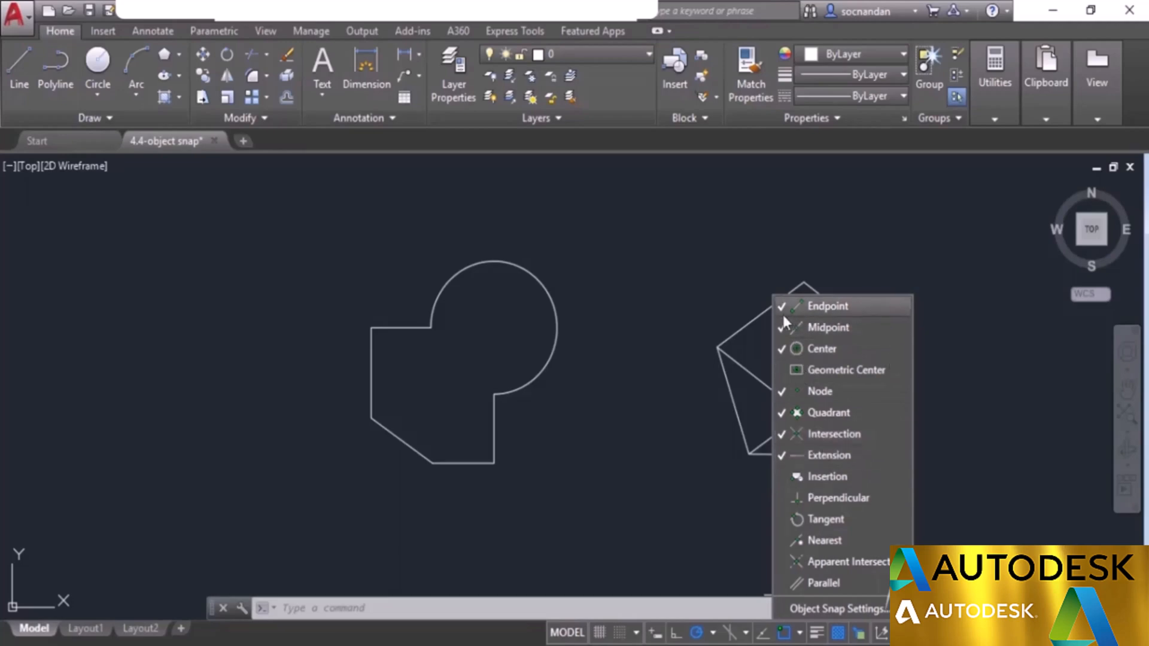
click(615, 260)
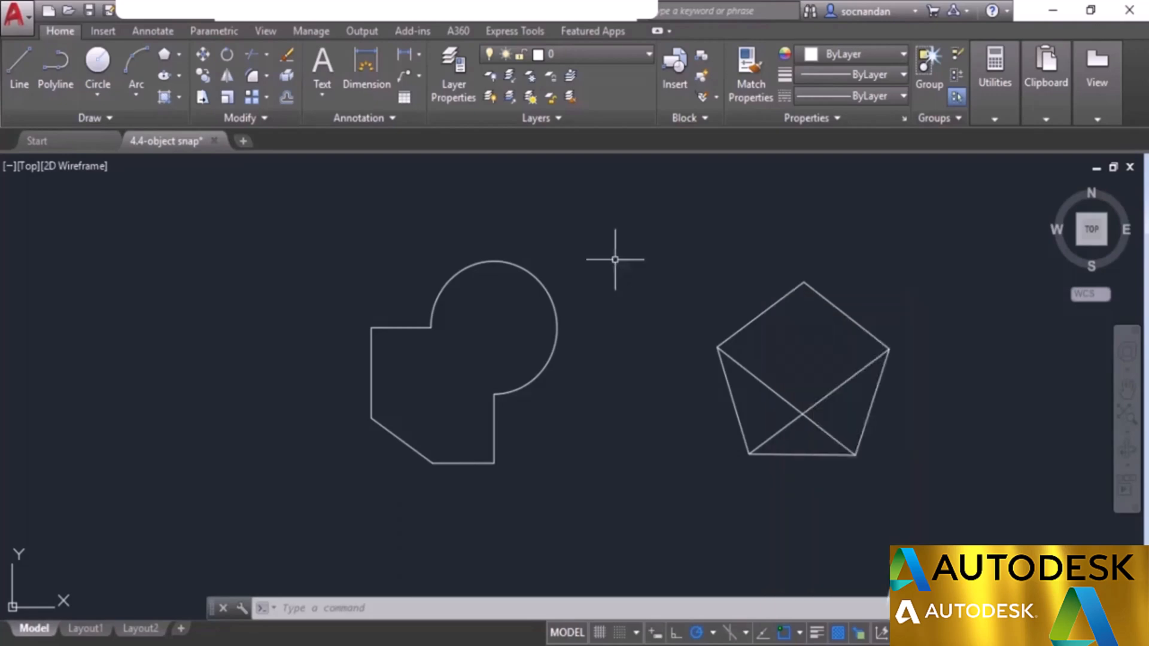
Step: Disable the Center object snap mode and restart the Line command
click(23, 77)
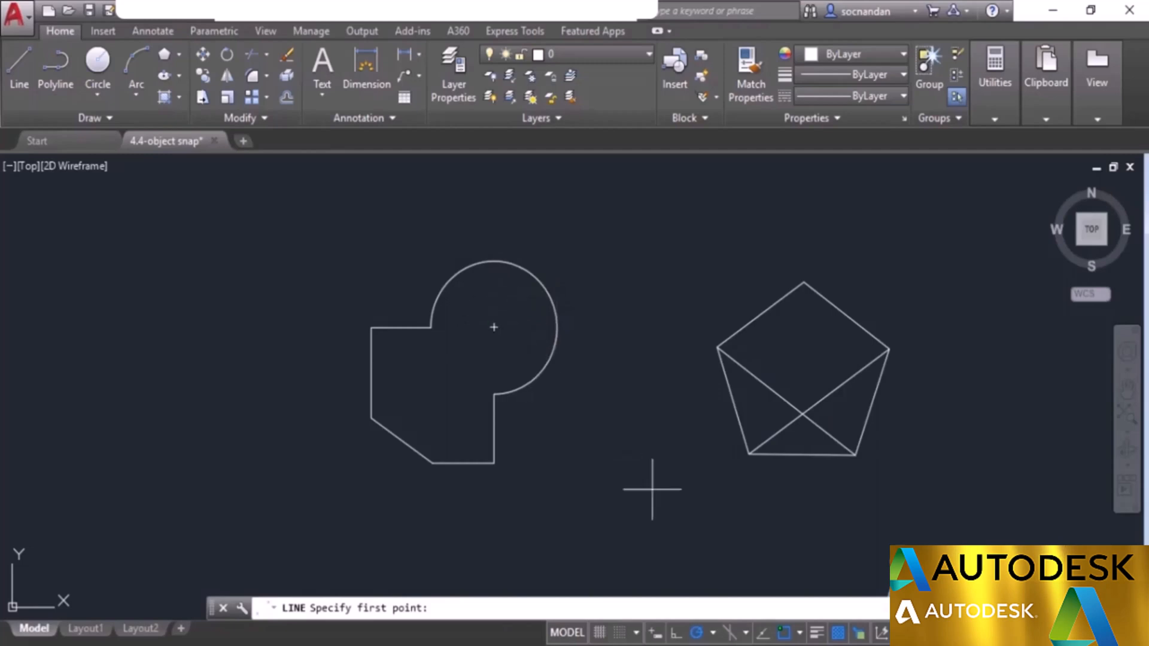
click(800, 633)
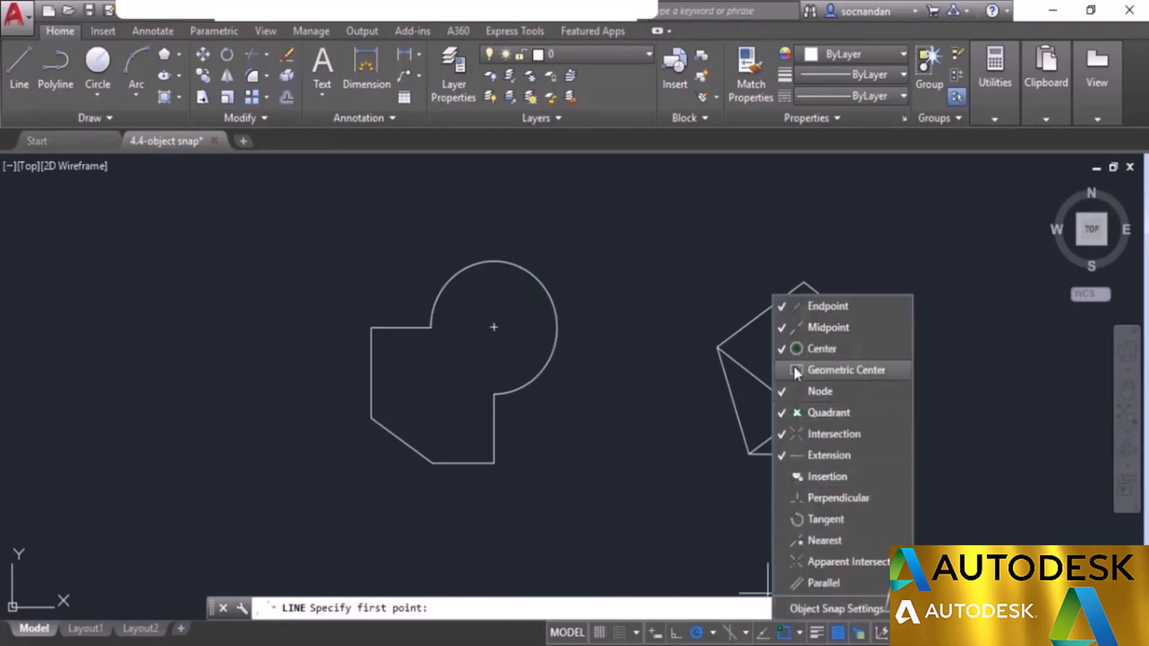
click(784, 350)
key(Escape)
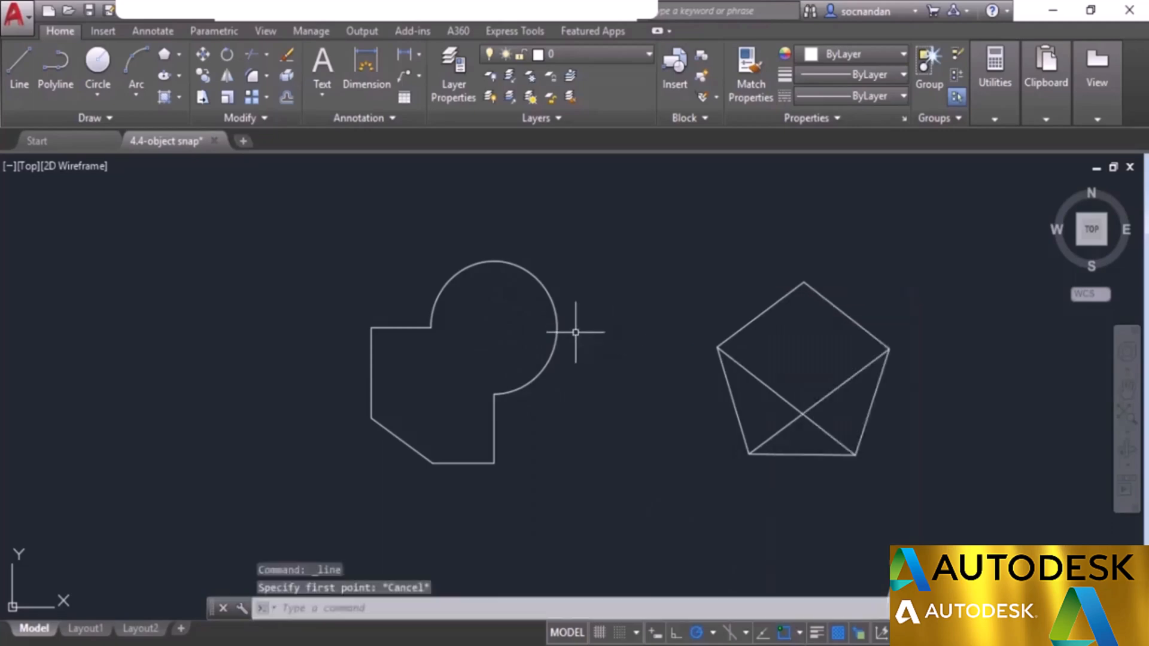
key(Return)
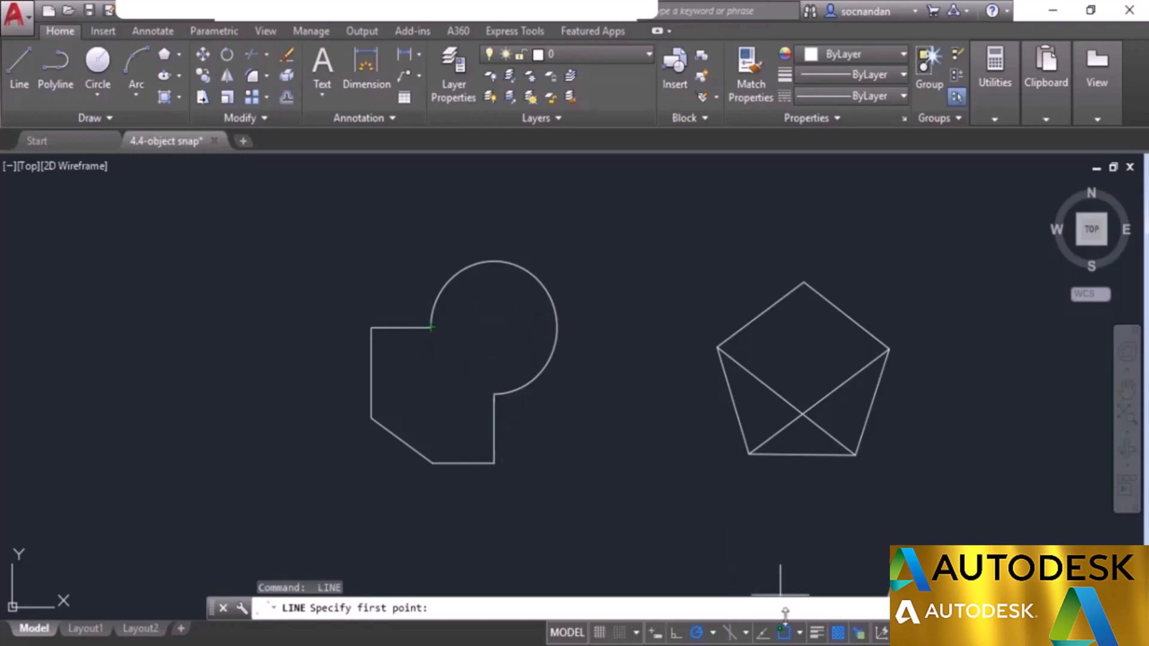
Step: Review the active object snap modes and check the Geometric Center snap point of the pentagon with the Line command
click(800, 634)
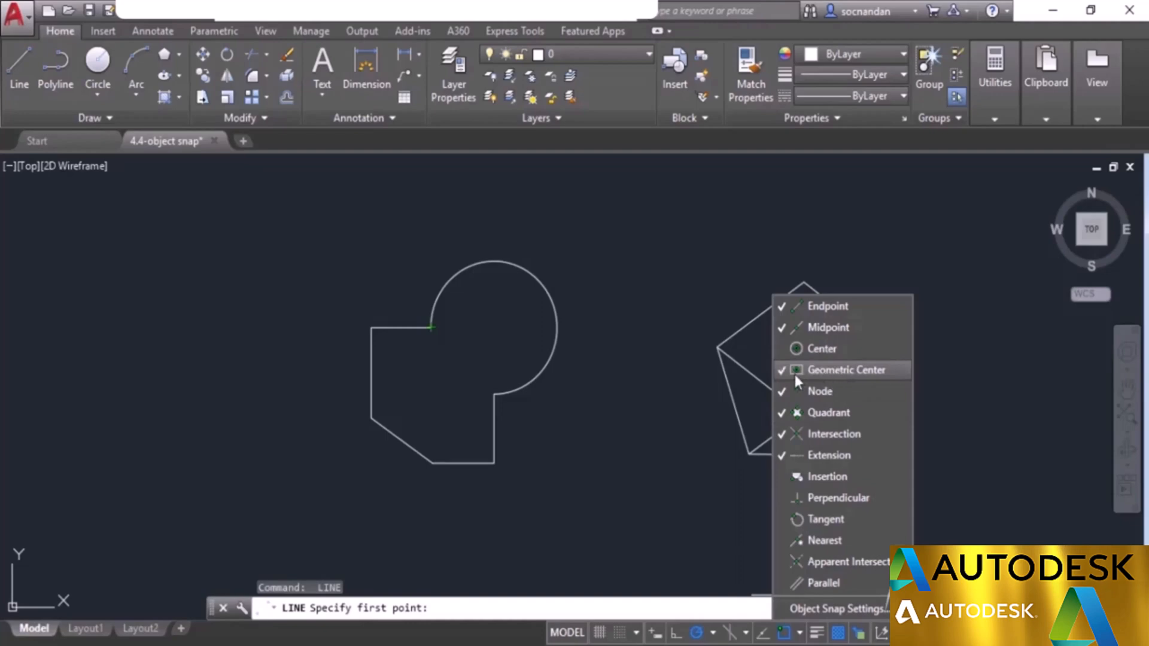
click(687, 402)
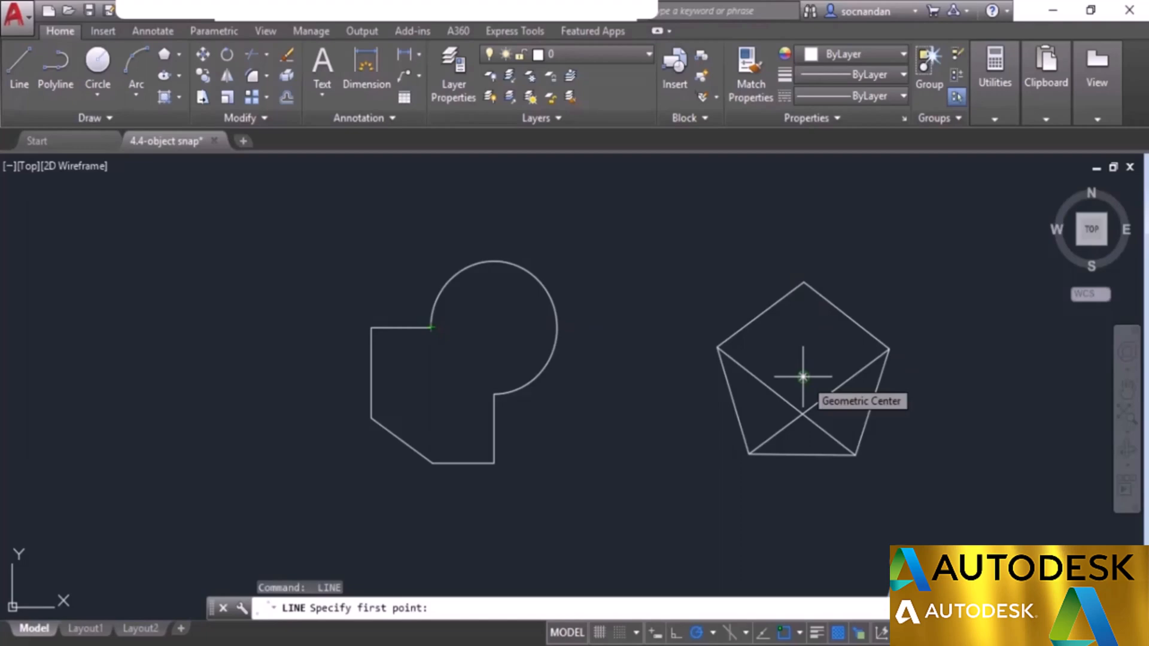
key(Escape)
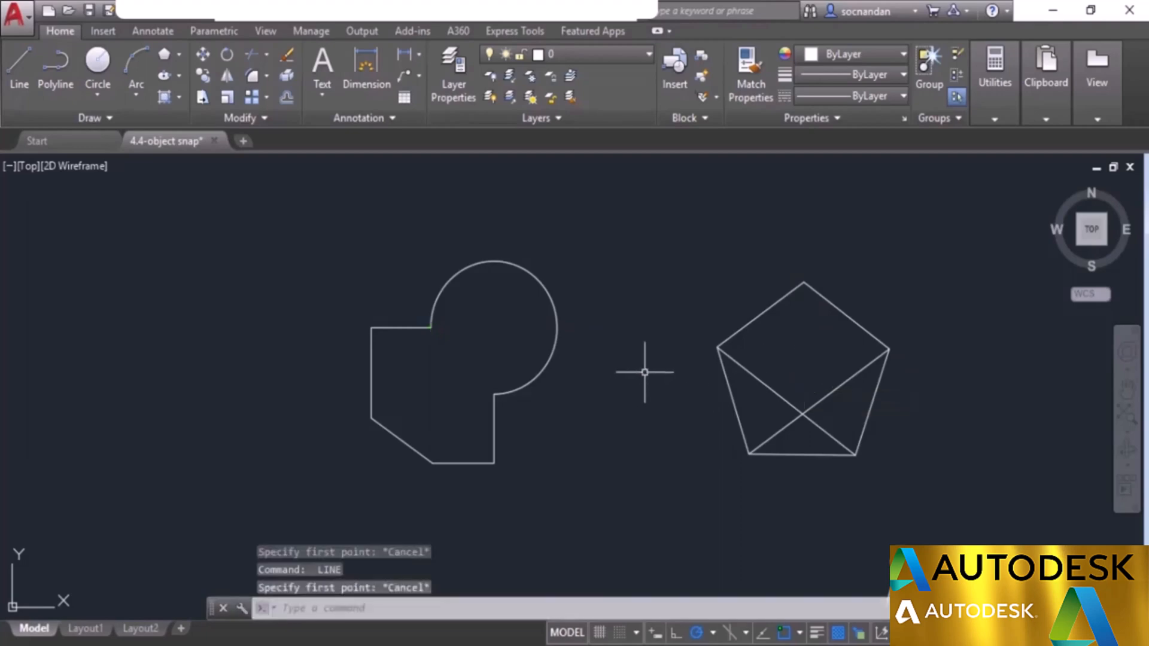
Step: Draw a closed, irregular nine-sided polyline in the empty space to the left of the arc shape
middle_drag(644, 372, 793, 341)
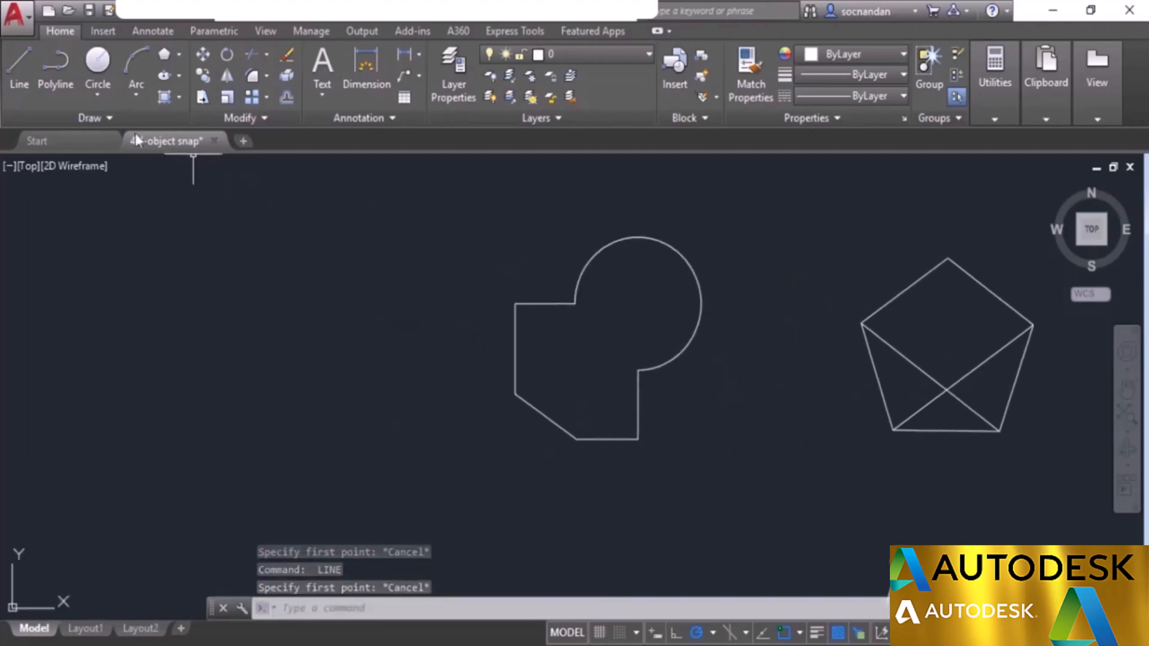
click(58, 67)
click(124, 348)
click(211, 257)
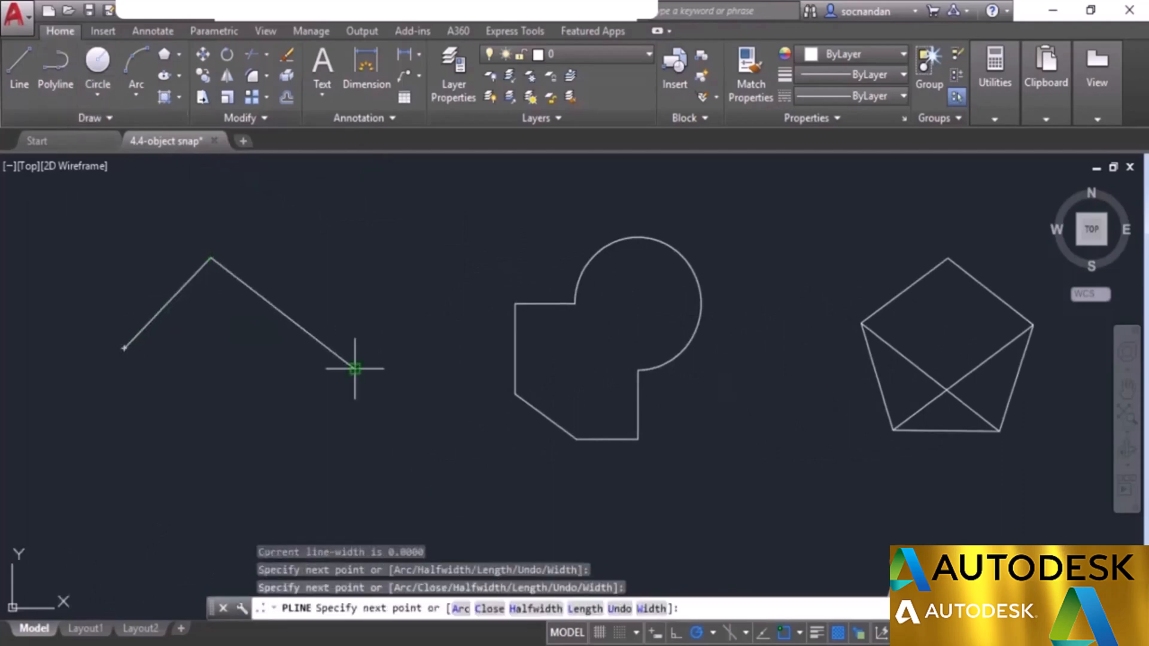
click(354, 369)
click(419, 323)
click(445, 476)
click(267, 429)
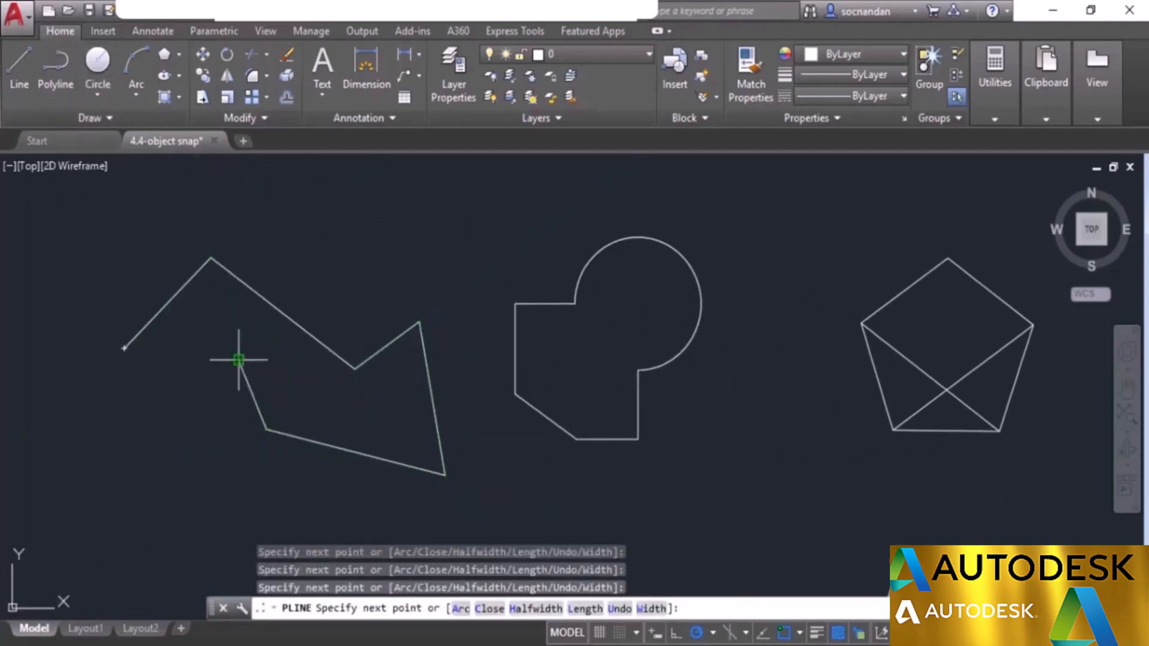
click(239, 361)
click(117, 474)
click(59, 351)
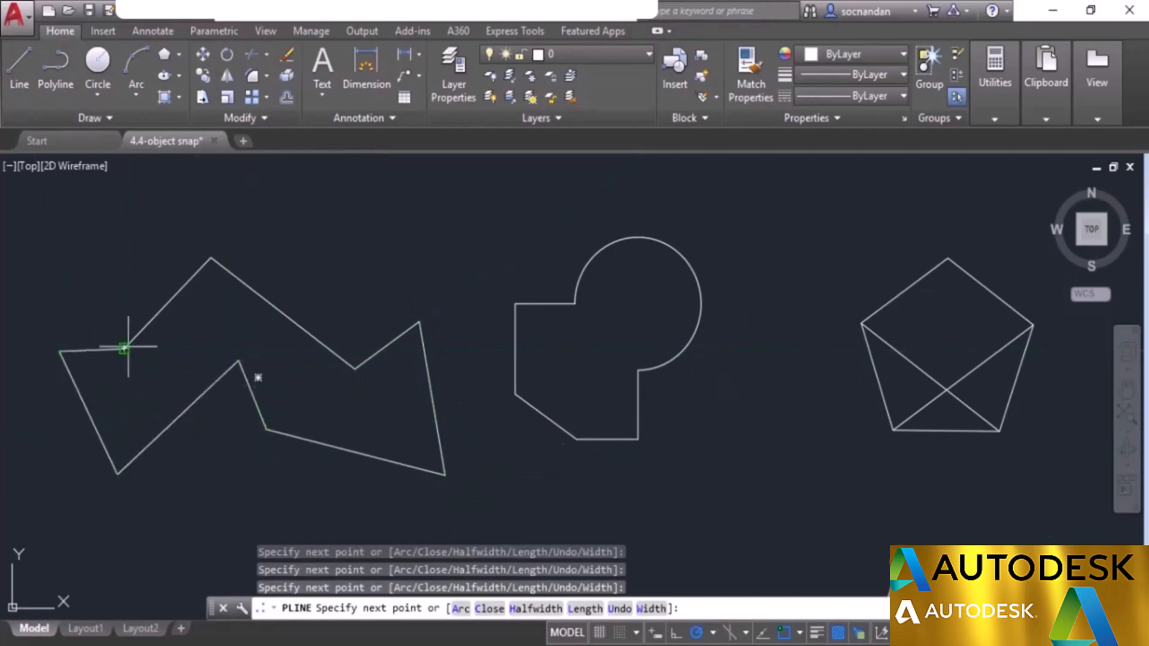
click(124, 348)
key(Return)
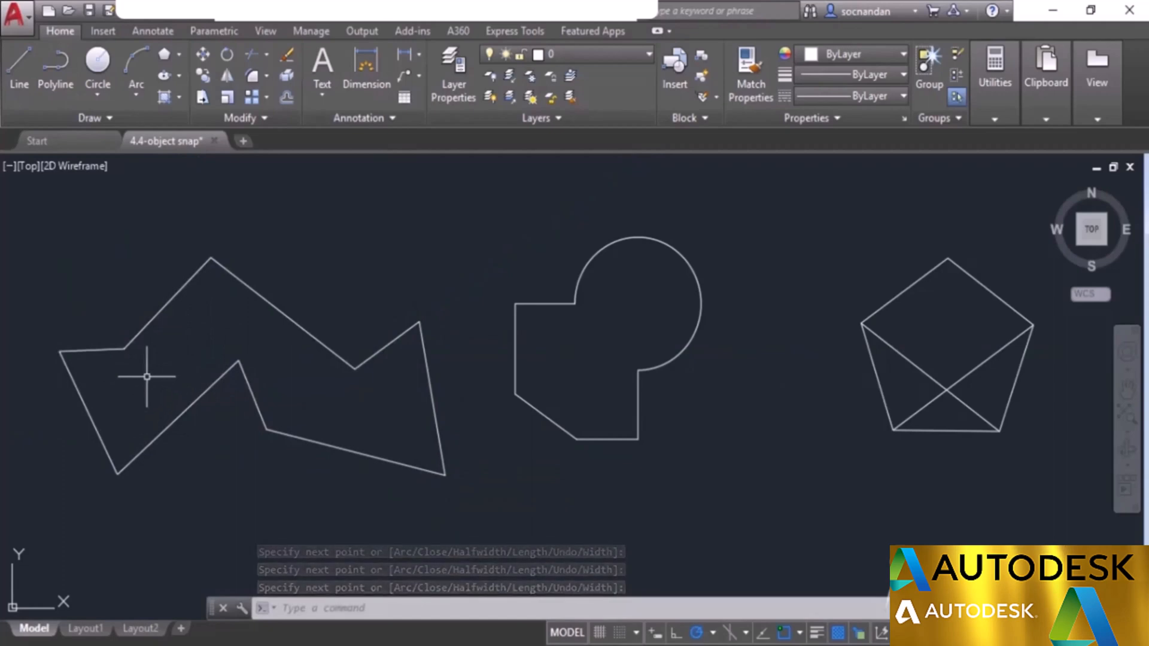
Step: Check that the irregular polyline selects as one object, and locate its Geometric Center snap point with the Line command
click(168, 303)
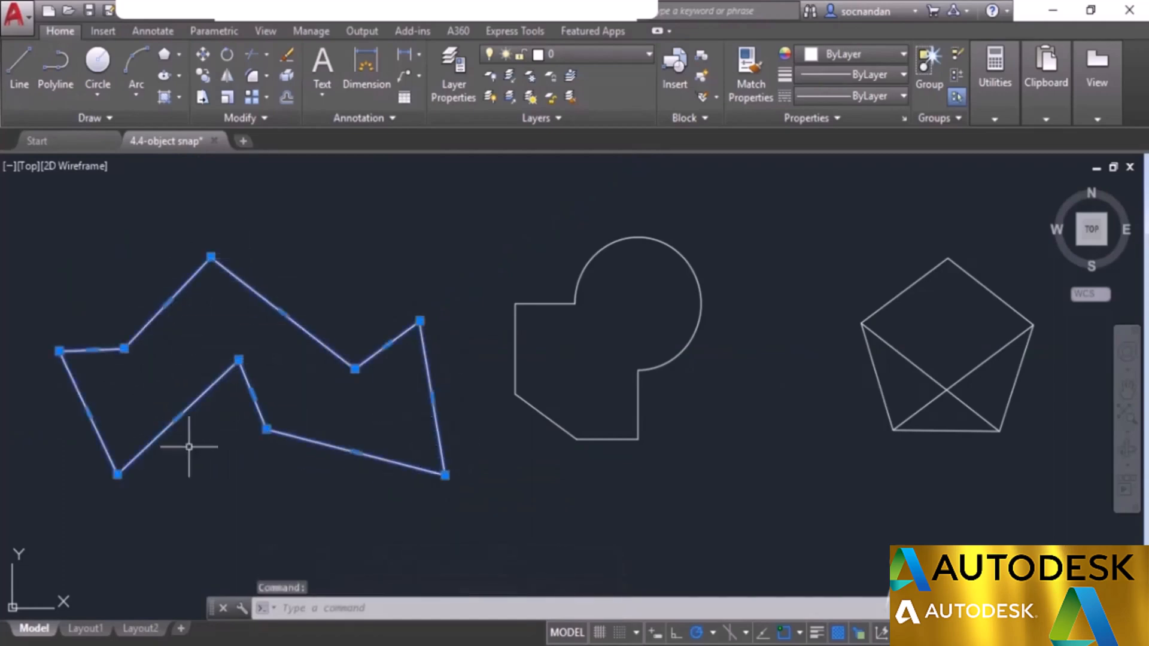
key(Escape)
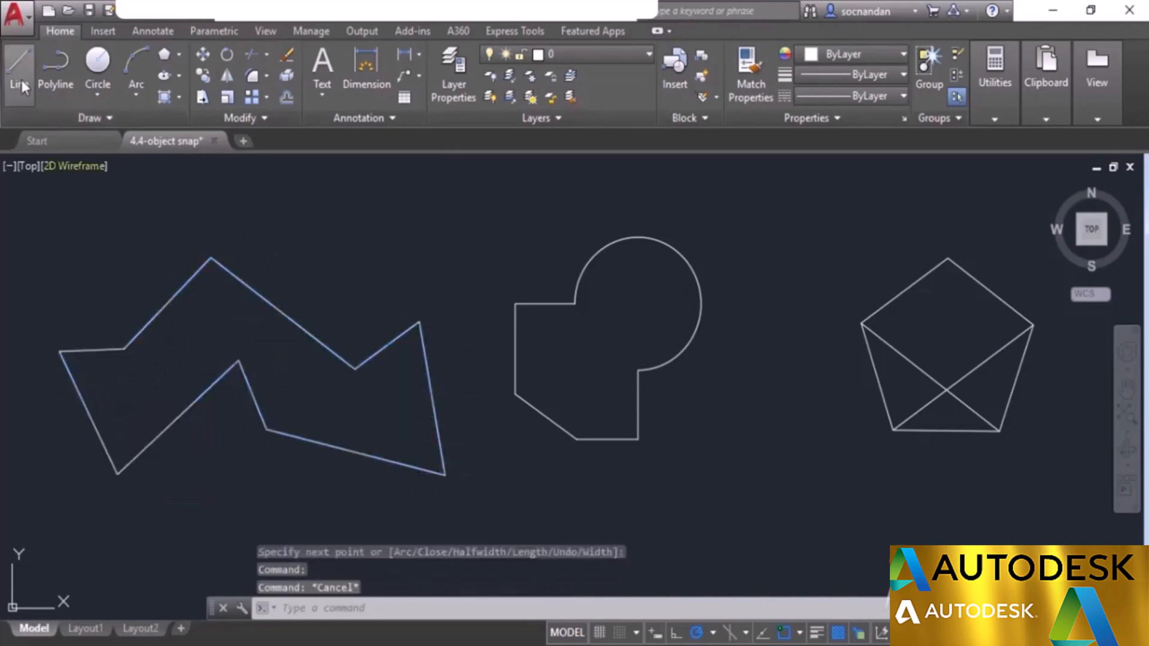
click(19, 67)
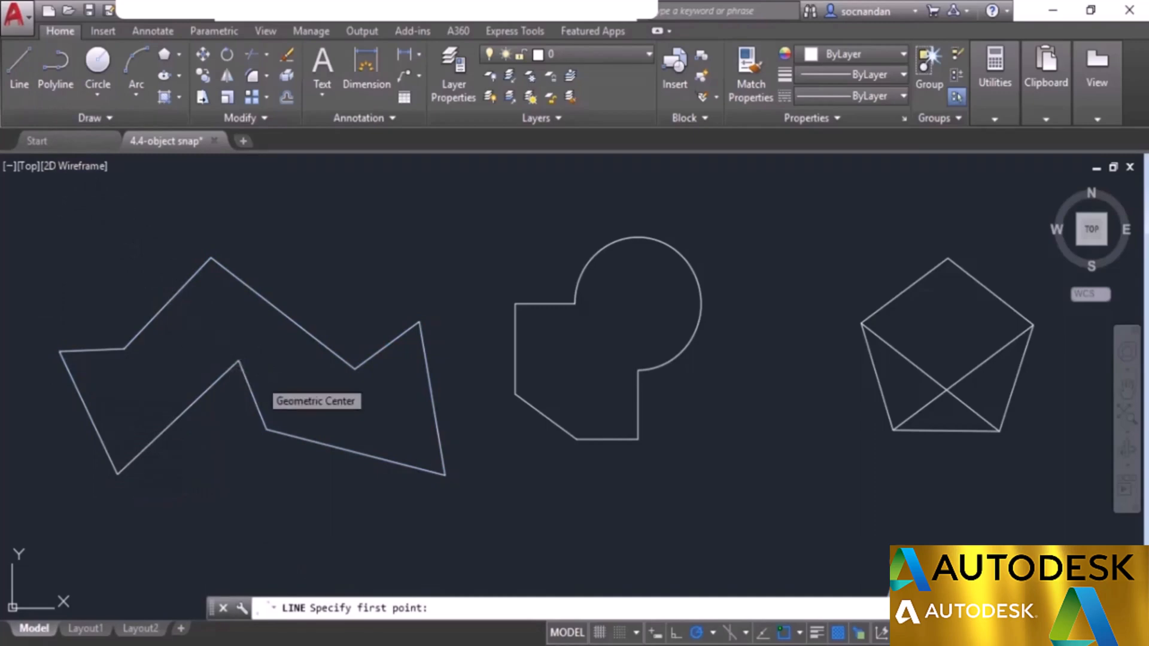
key(Escape)
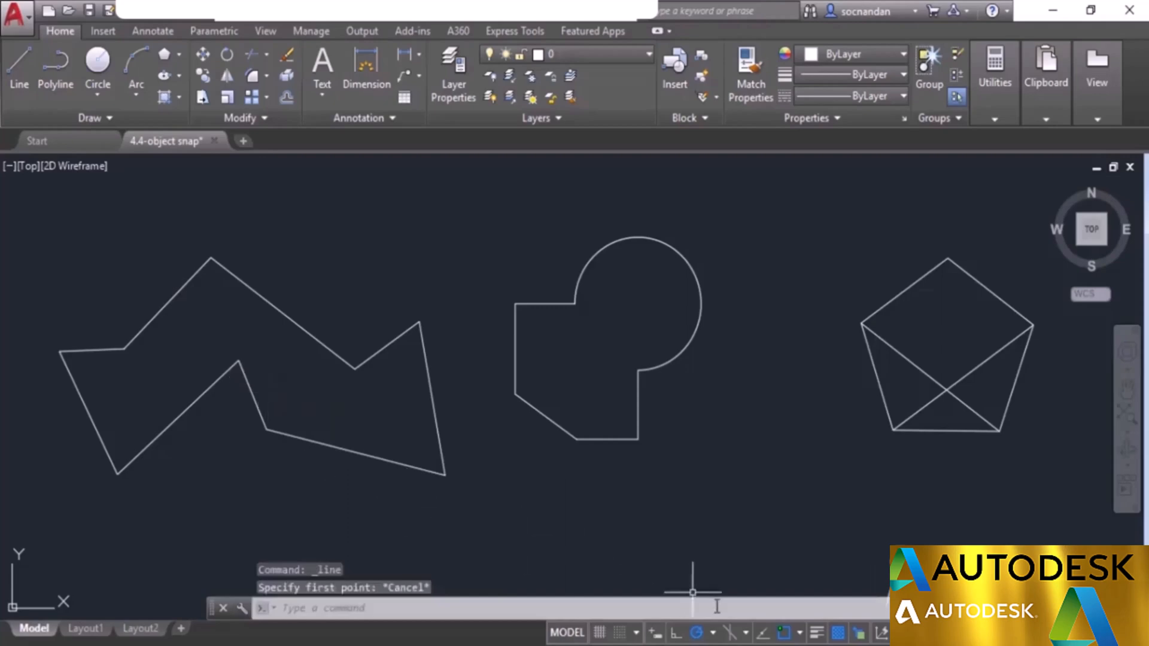
Step: Review the object snap modes and check the Intersection snap where the pentagon's two diagonals cross, without drawing a line
click(800, 632)
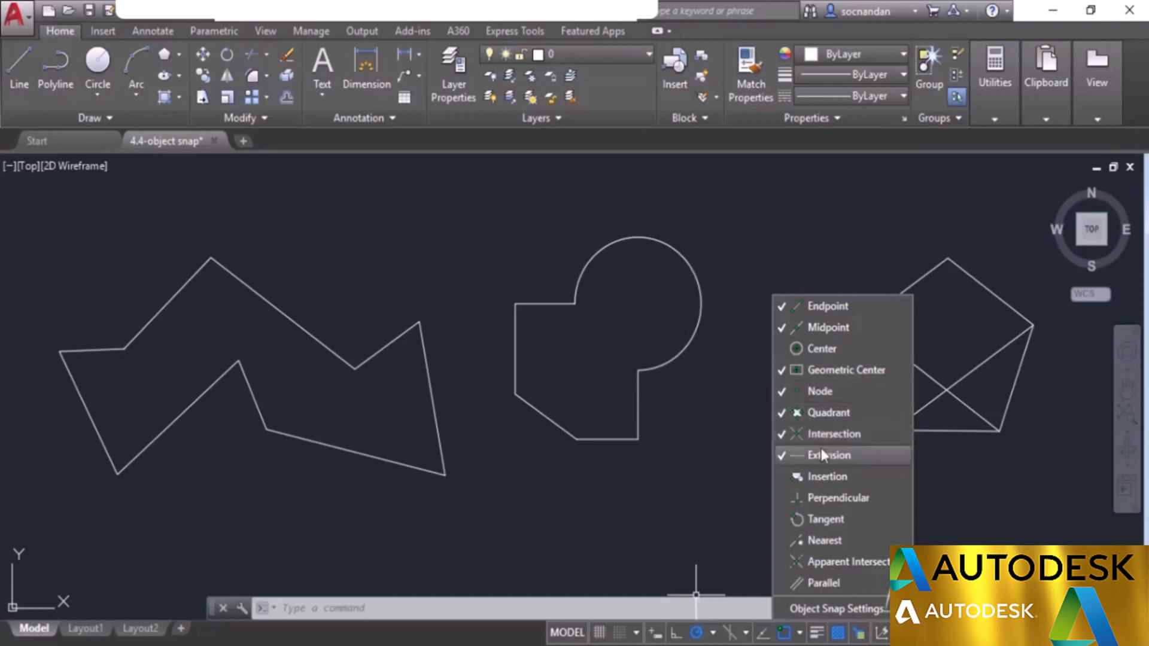
click(943, 482)
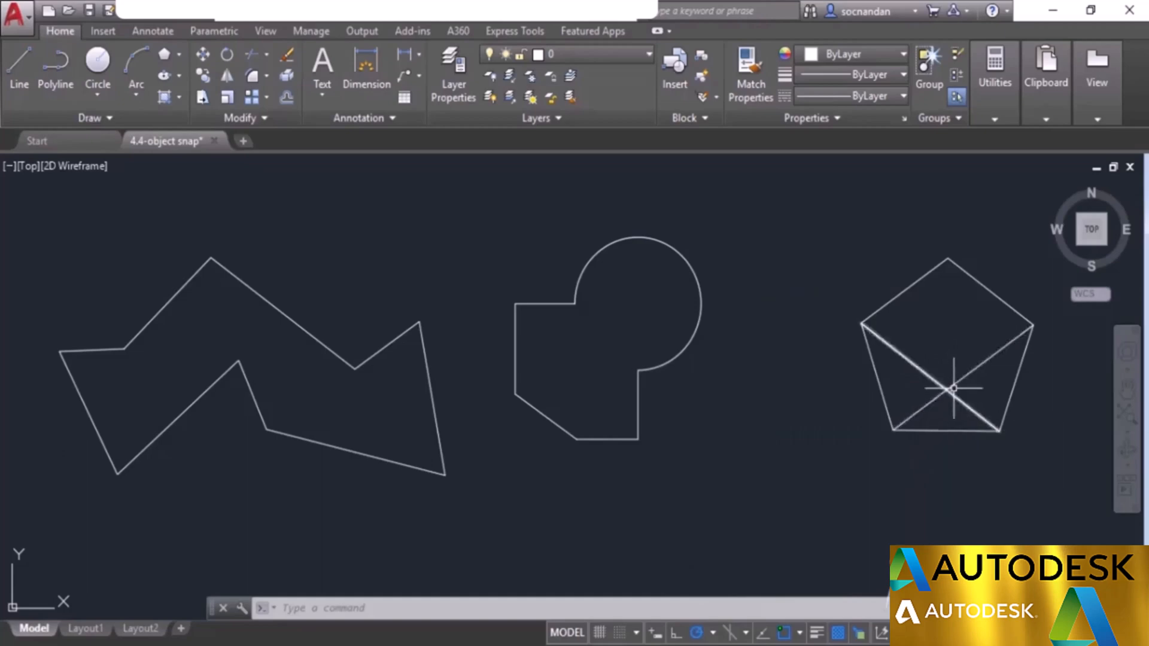
scroll(948, 388, up, 2)
middle_drag(950, 392, 802, 422)
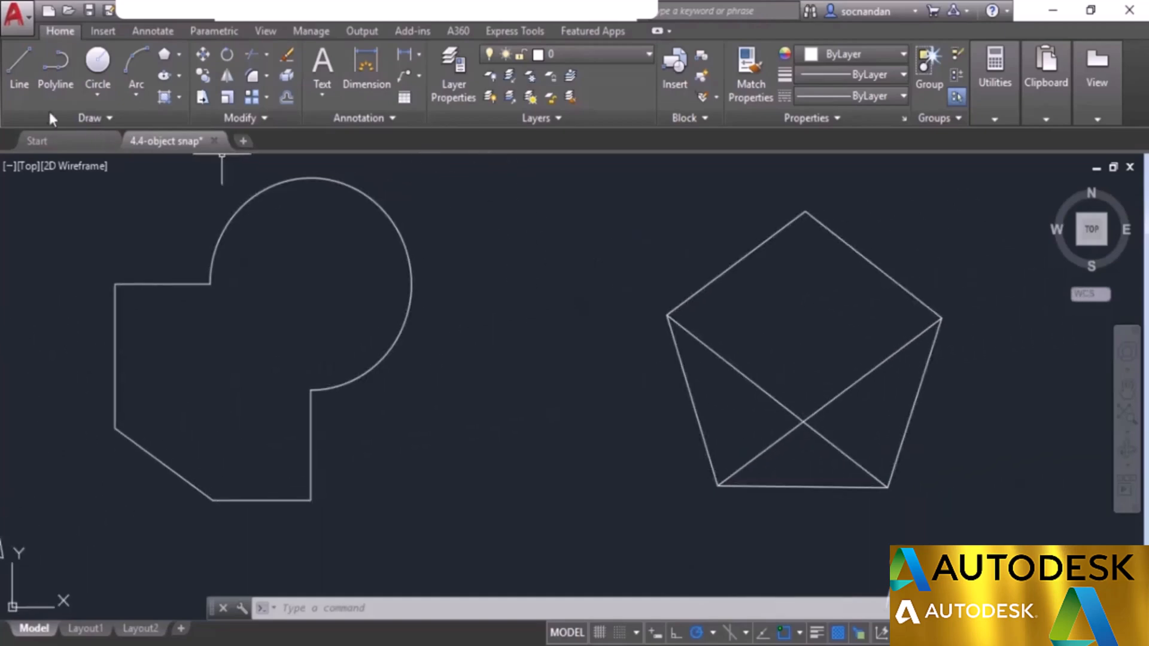
click(27, 76)
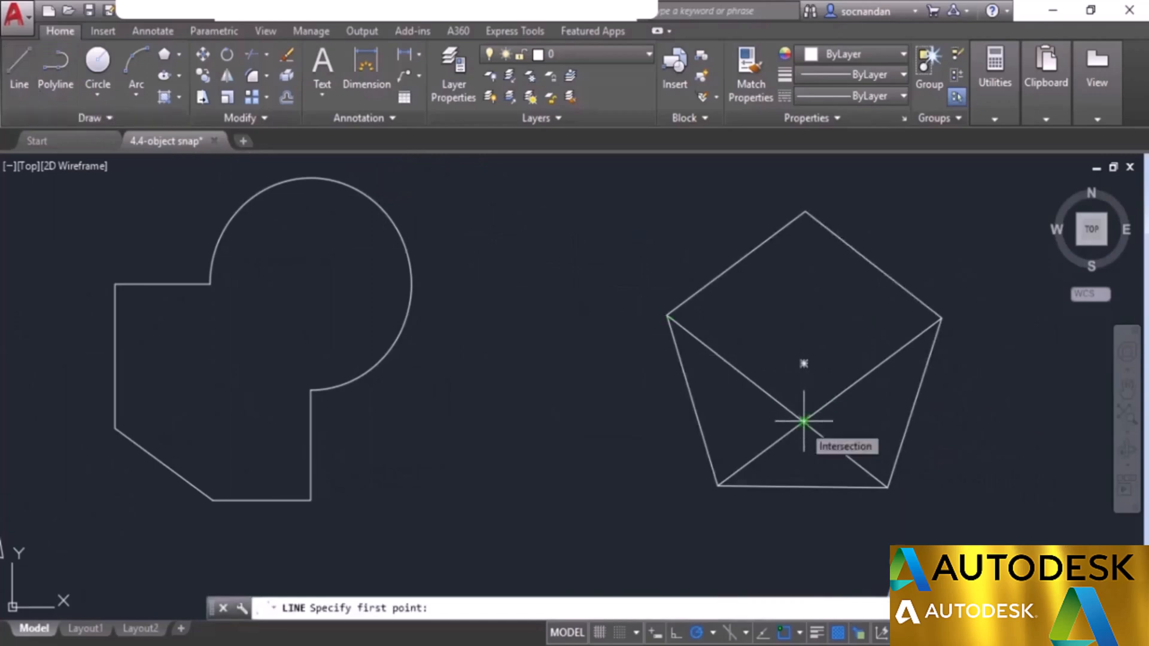
key(Escape)
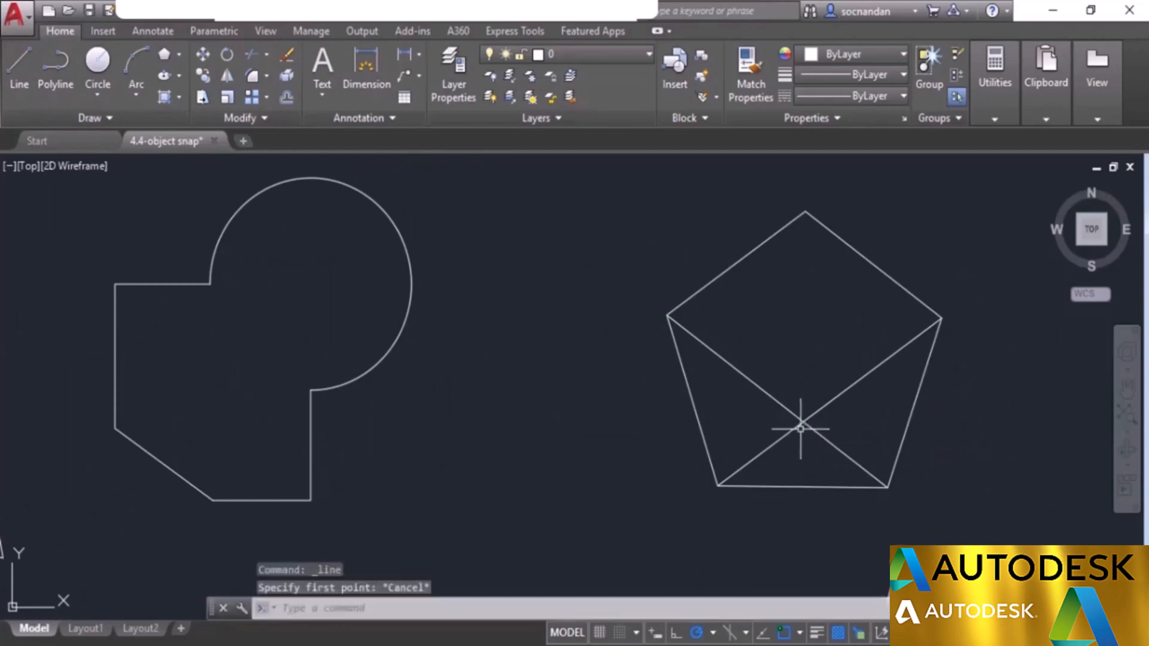
Step: Draw a line from the pentagon's right vertex outward along the 35° extension of the diagonal, and end the line
click(800, 634)
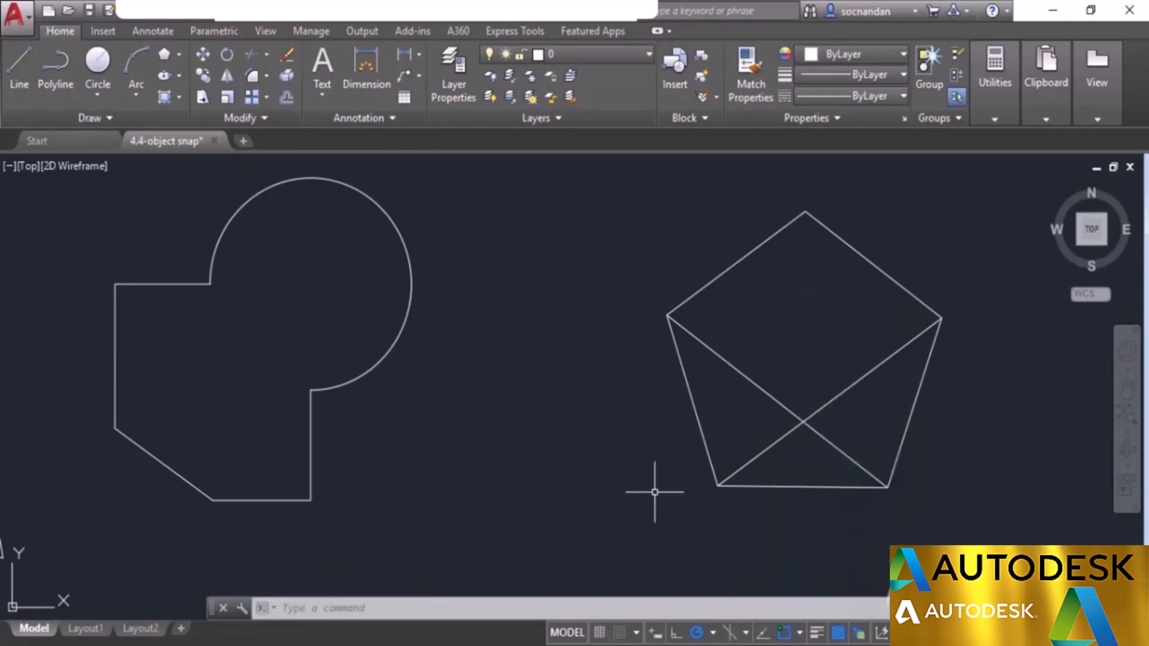
scroll(655, 492, down, 2)
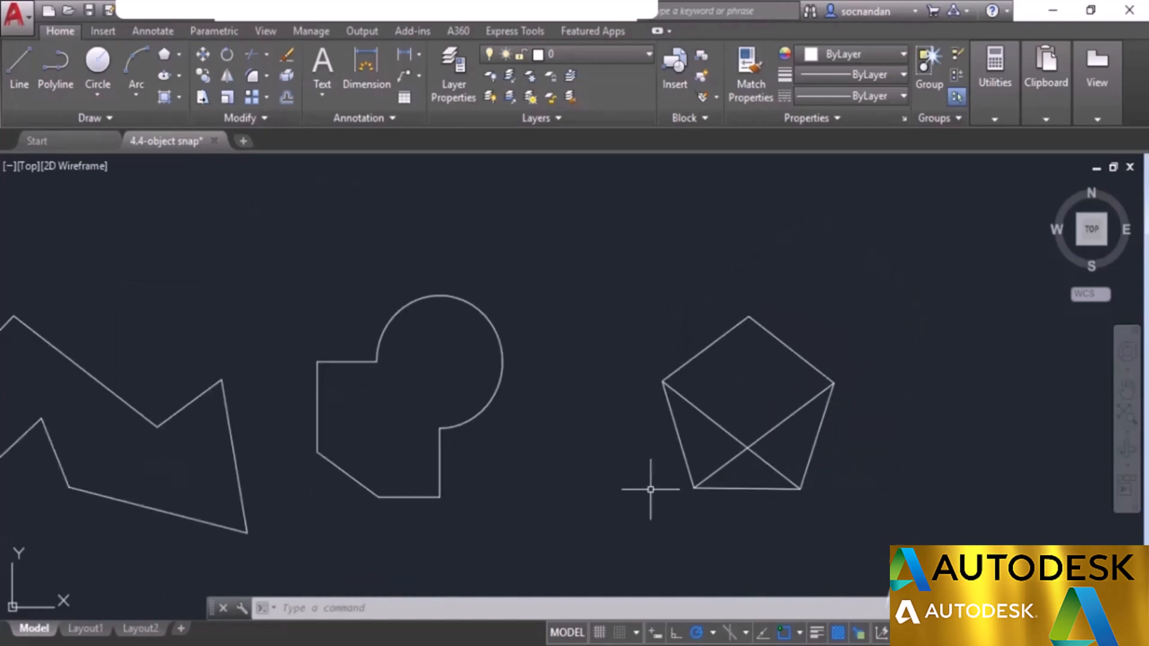
click(24, 79)
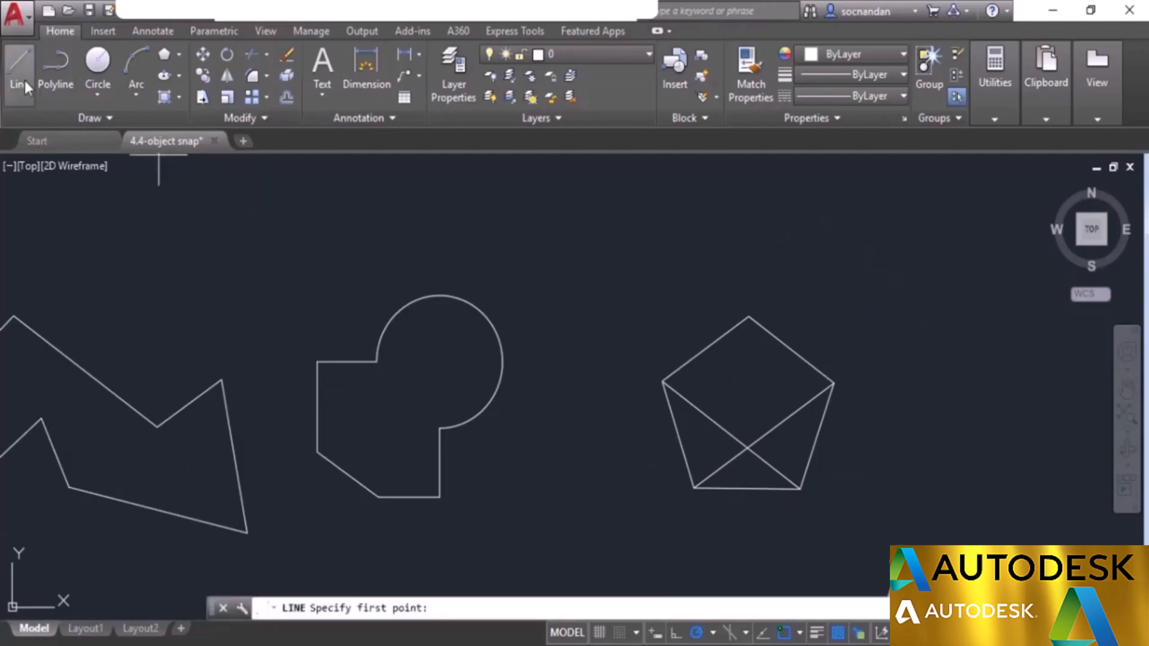
click(834, 383)
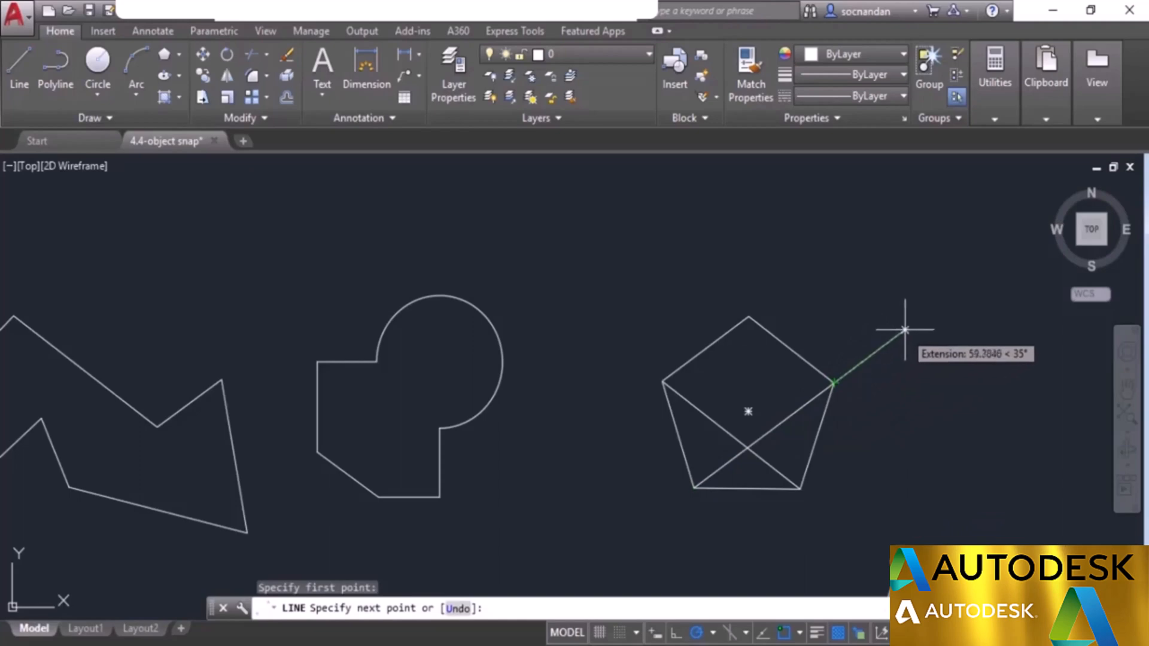
click(925, 313)
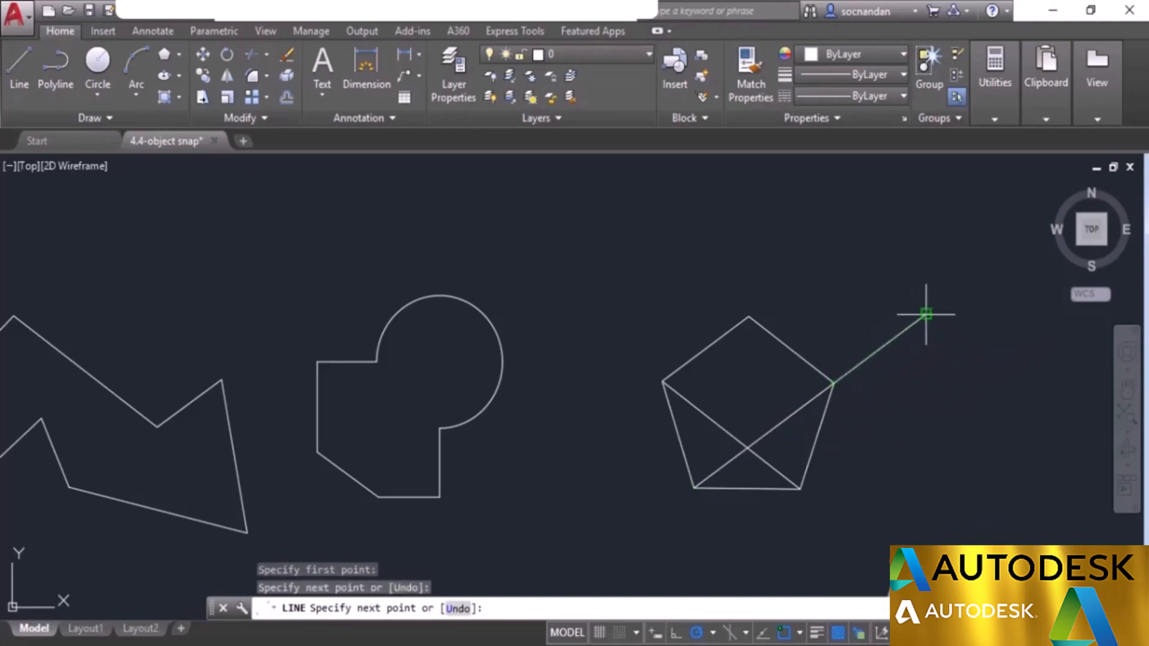
right_click(926, 313)
click(957, 326)
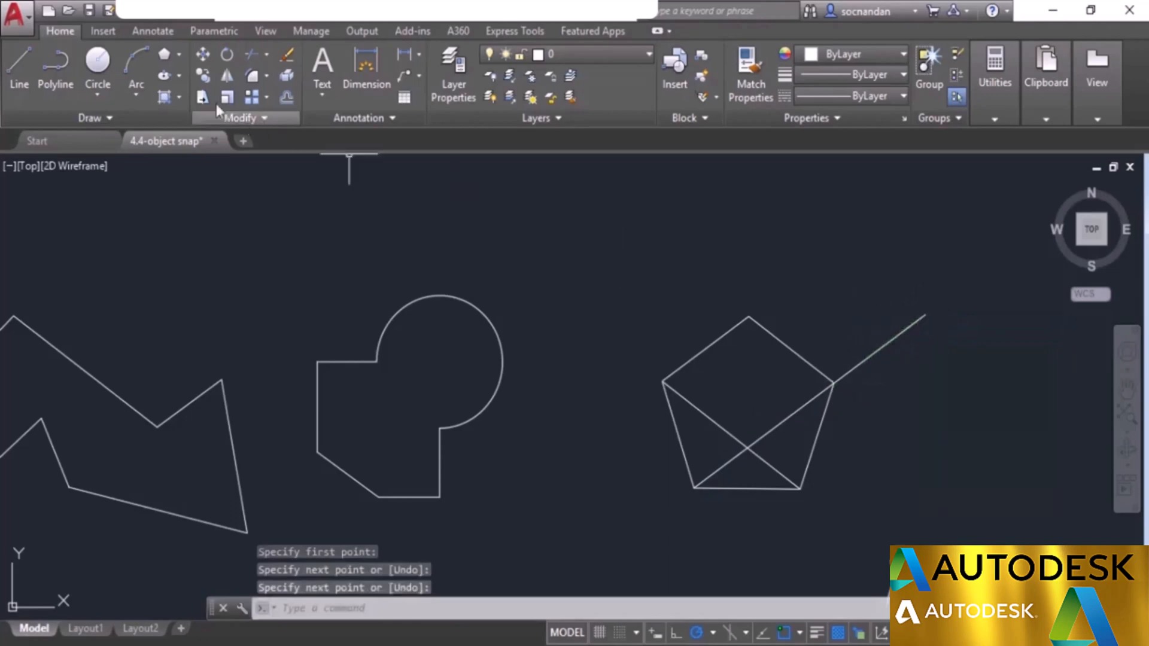
Step: Start an arc at the endpoint where the arc shape's upper horizontal edge meets its curve
click(134, 60)
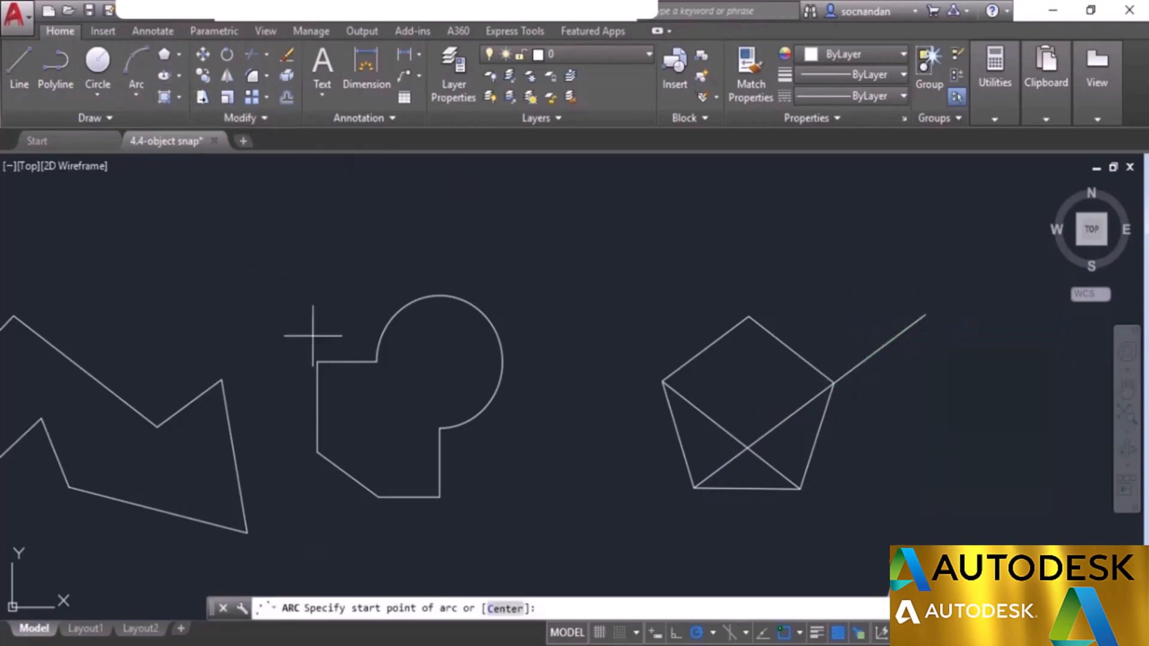
click(377, 362)
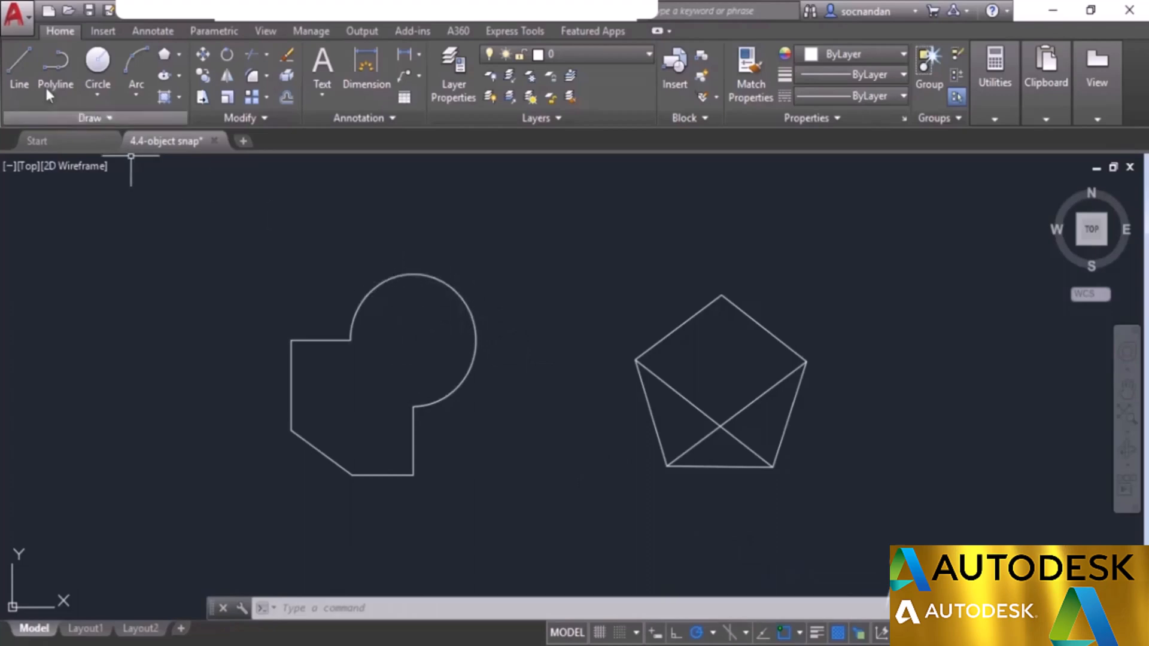
Step: Draw a vertical line from the top quadrant of the arc shape's curve to the curve's lower endpoint
click(23, 64)
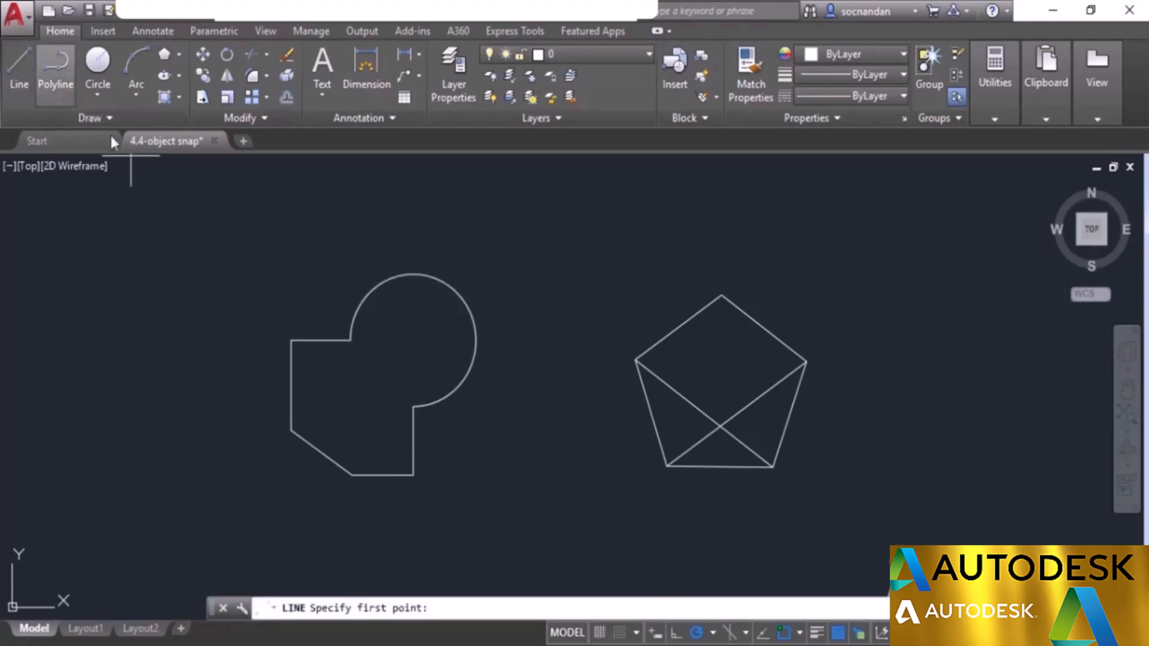
click(414, 274)
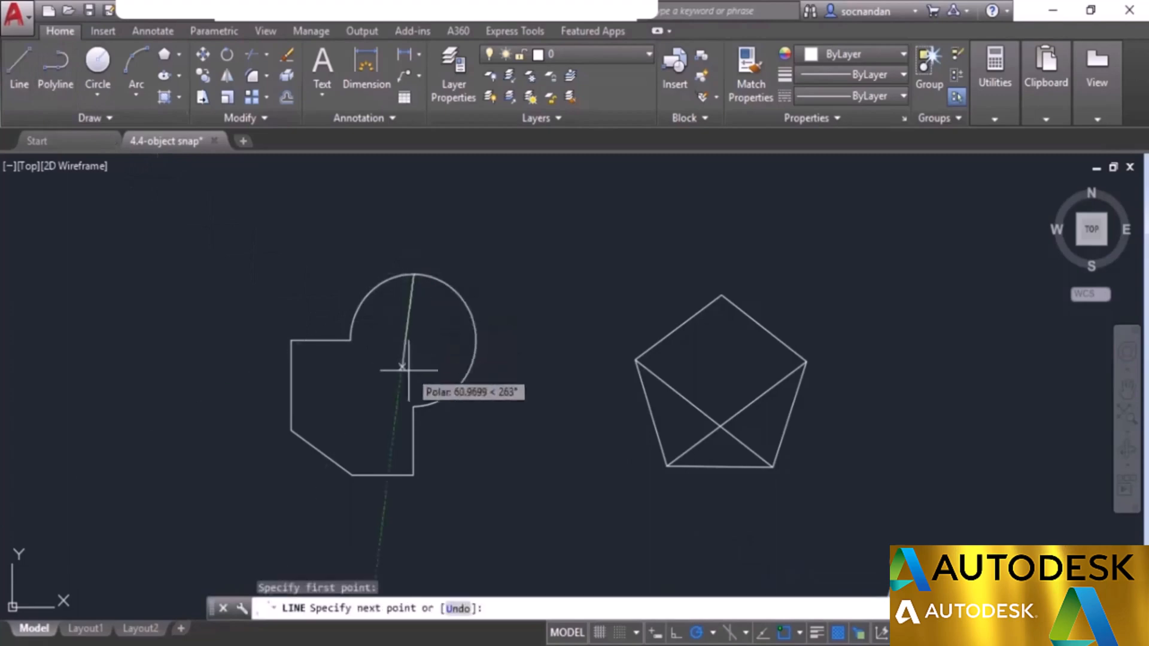
click(413, 406)
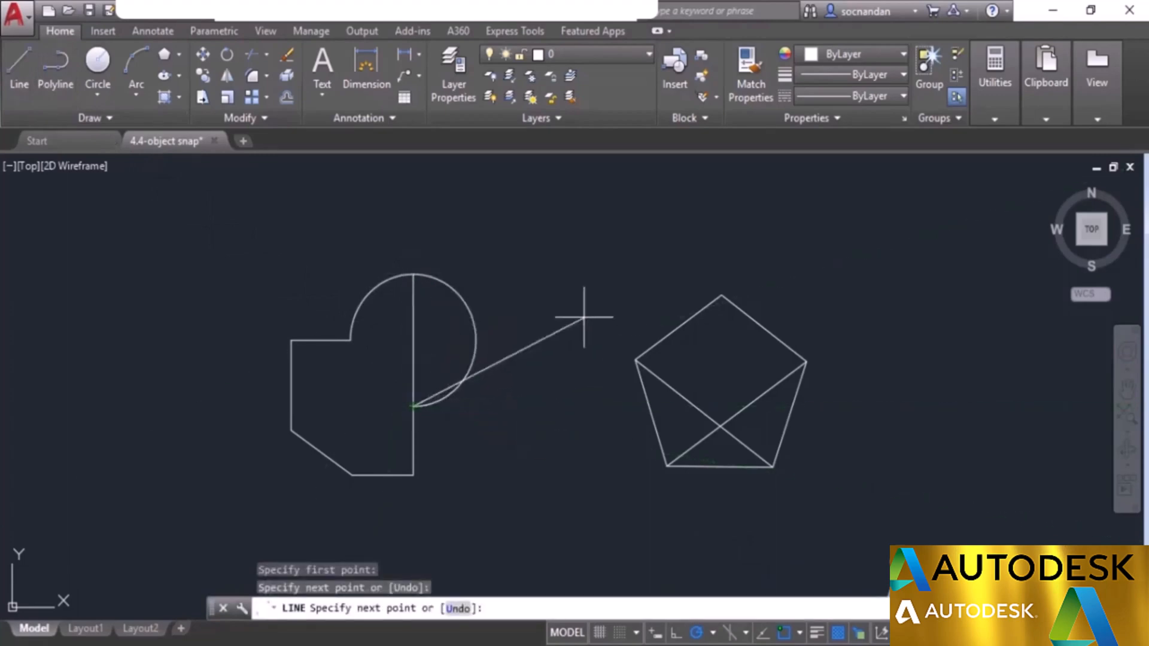
key(Return)
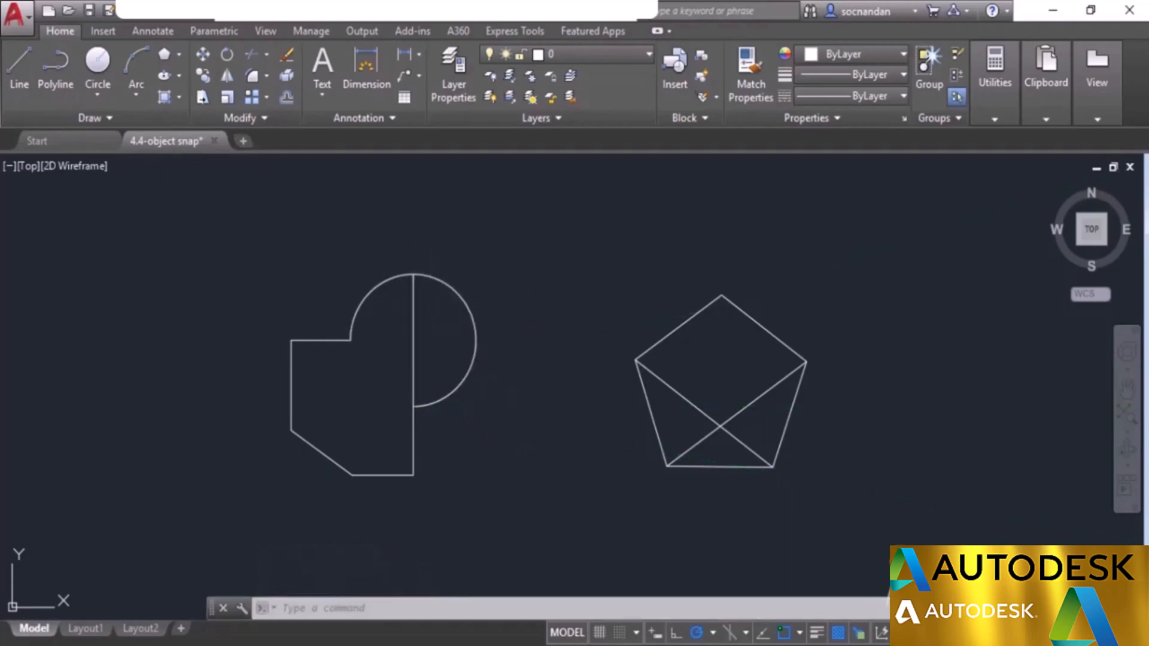
Step: Shift the vertical line slightly left by its midpoint grip so it sits off the curve's center
click(414, 348)
click(413, 341)
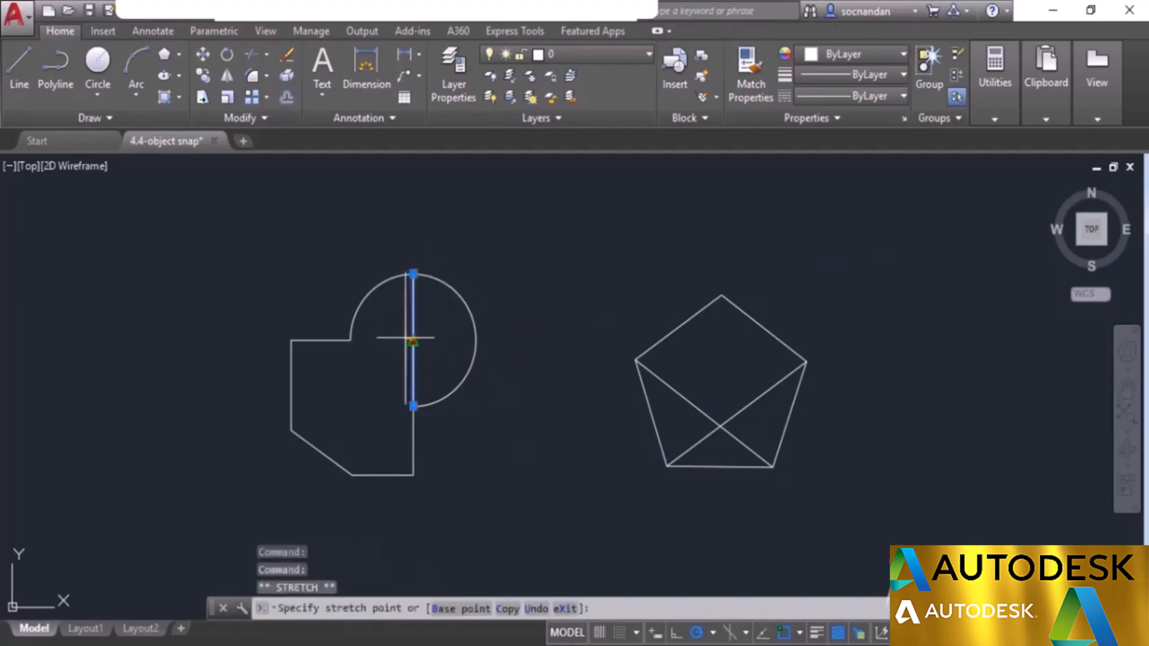
scroll(411, 343, up, 5)
scroll(411, 346, up, 4)
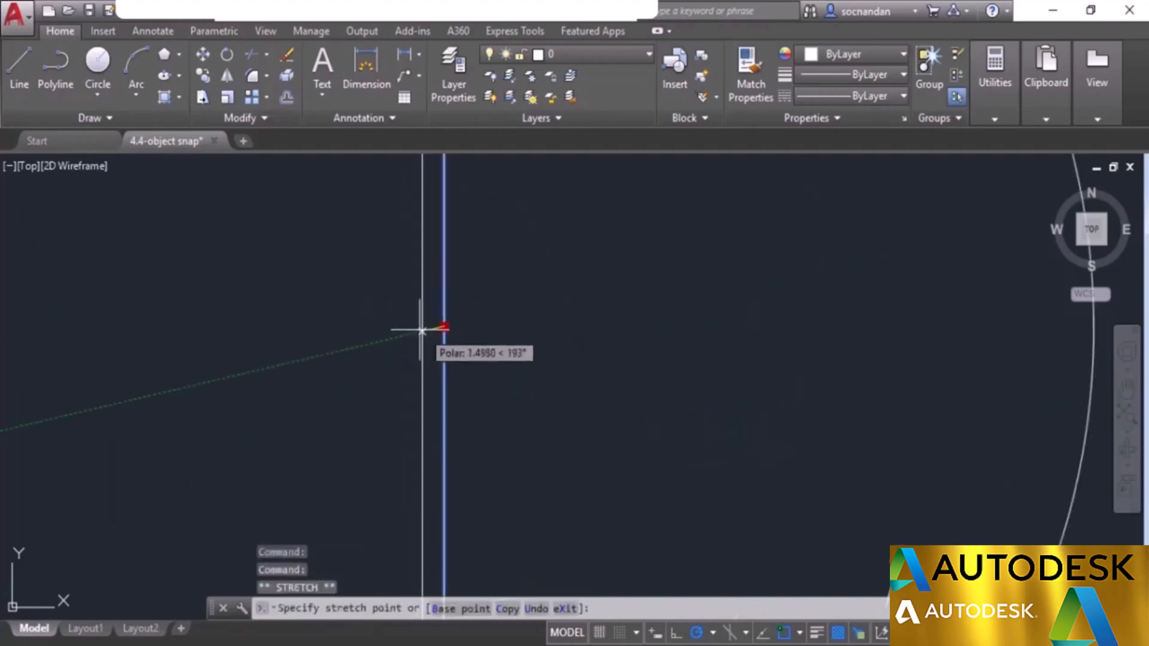
click(423, 327)
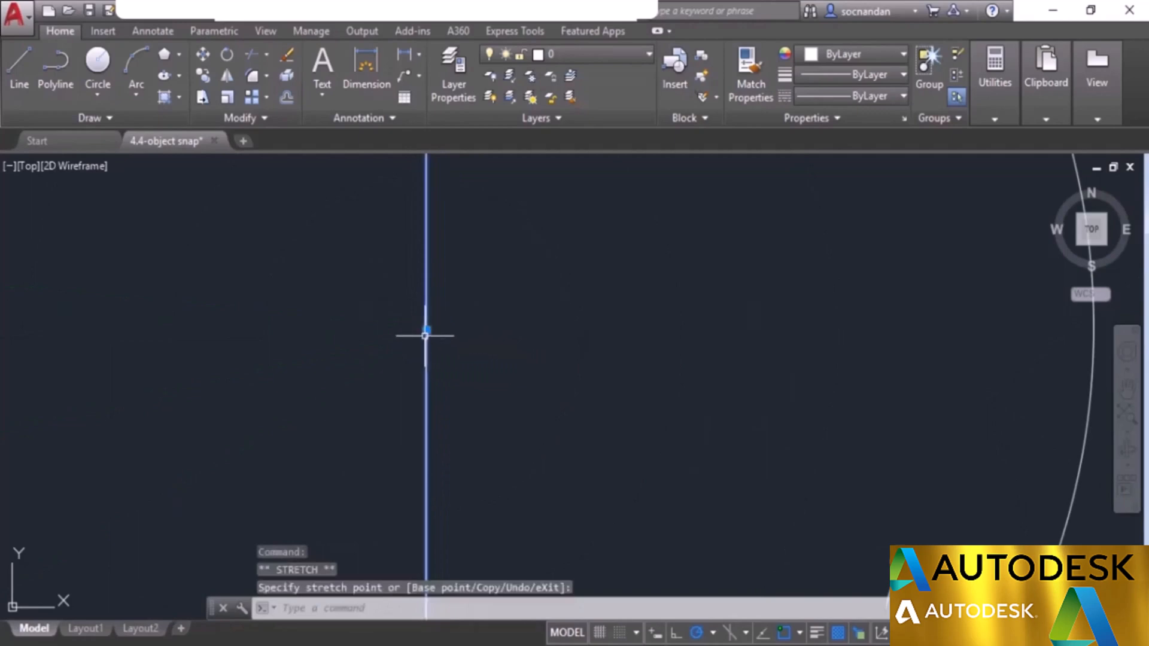
key(Escape)
scroll(463, 326, down, 5)
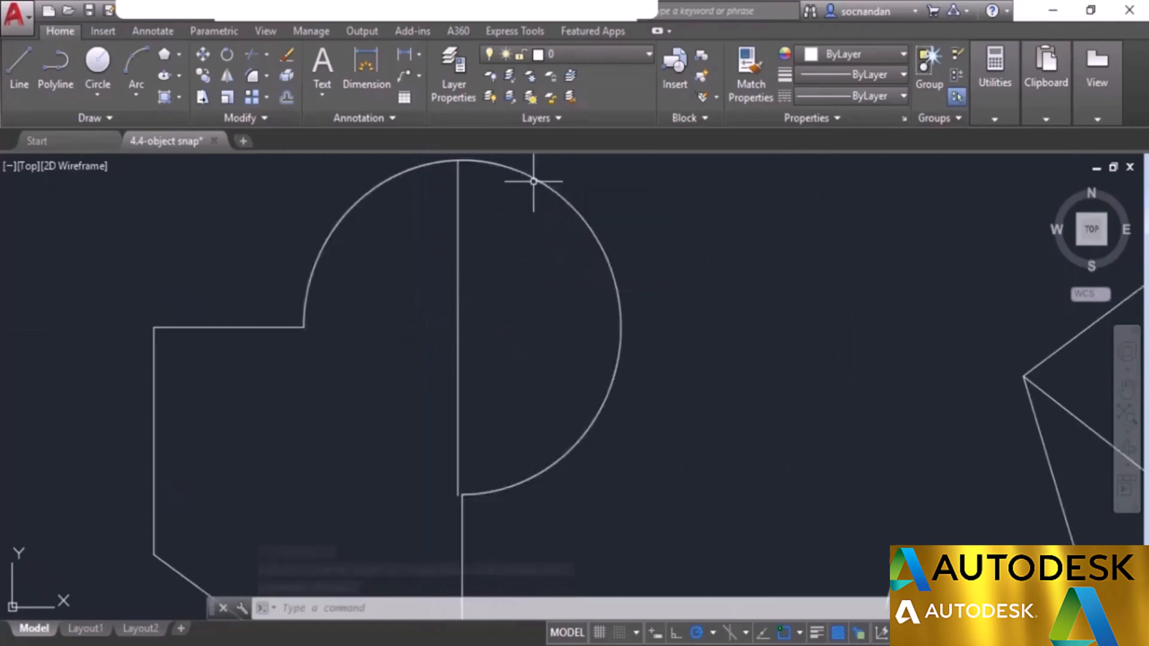
scroll(534, 180, down, 4)
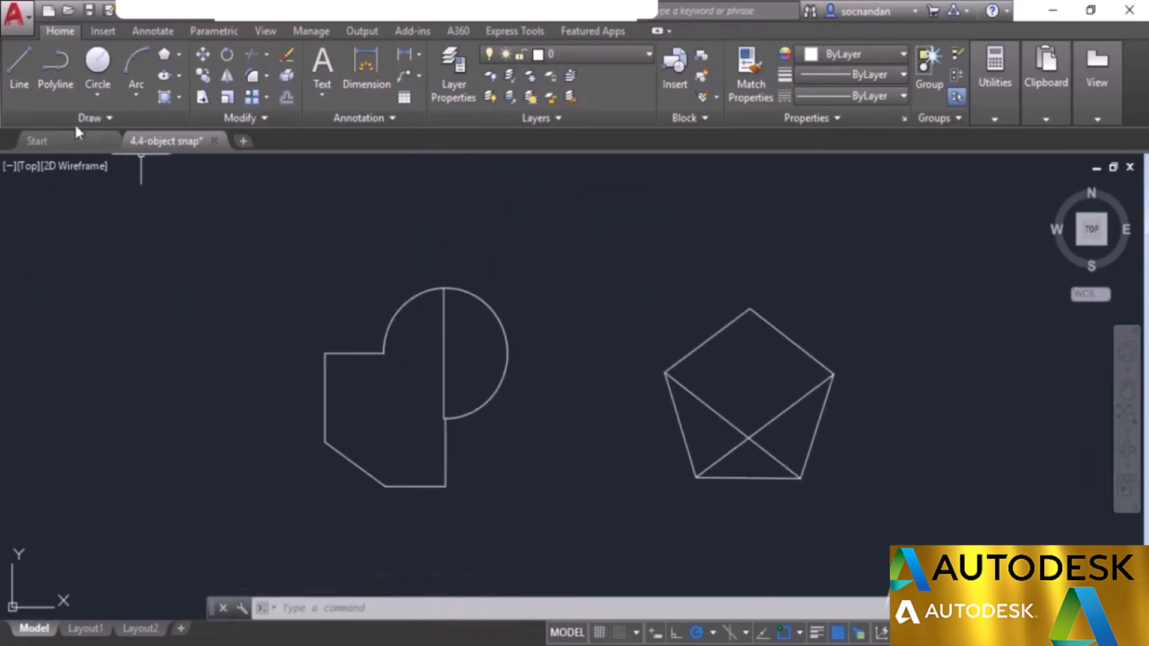
Step: Start a line and add Center to the running object snap modes
click(18, 69)
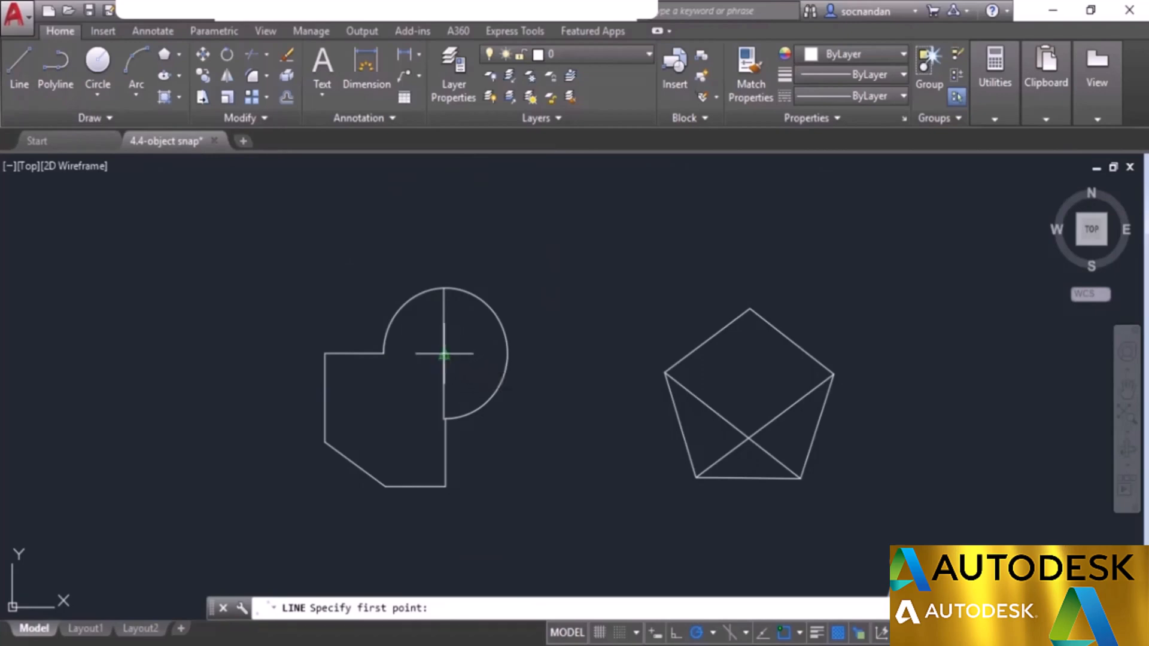
click(800, 633)
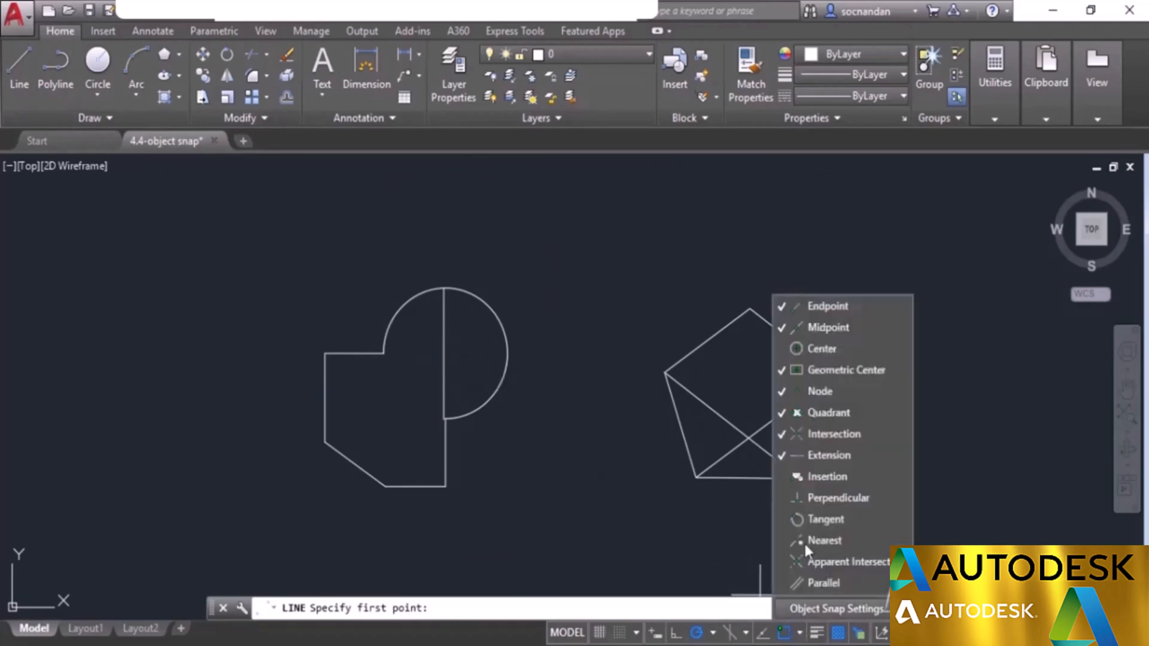
click(824, 350)
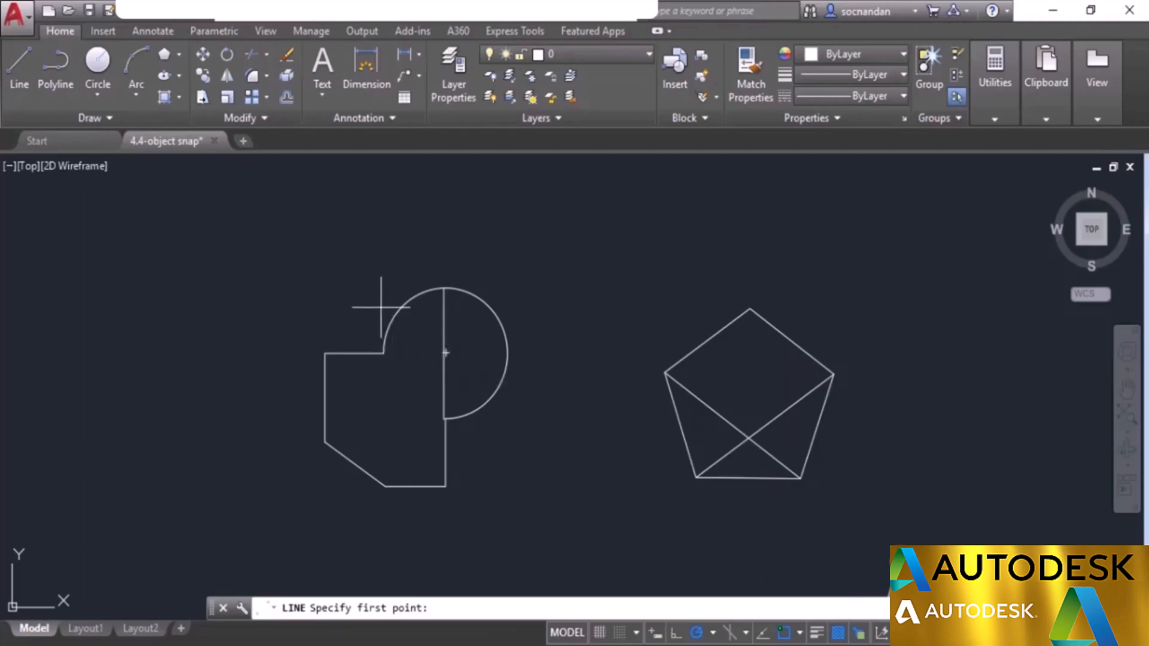
Step: Draw a horizontal line from the center of the arc shape's curve out past its right side, using a one-time Center snap
key(F8)
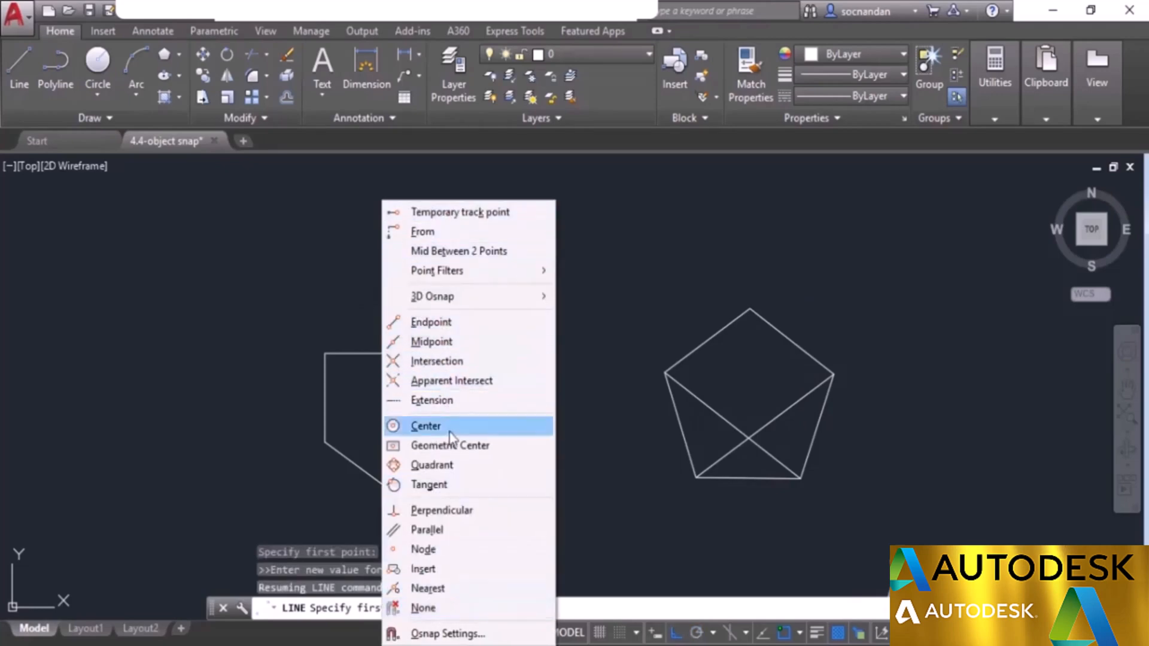
click(481, 427)
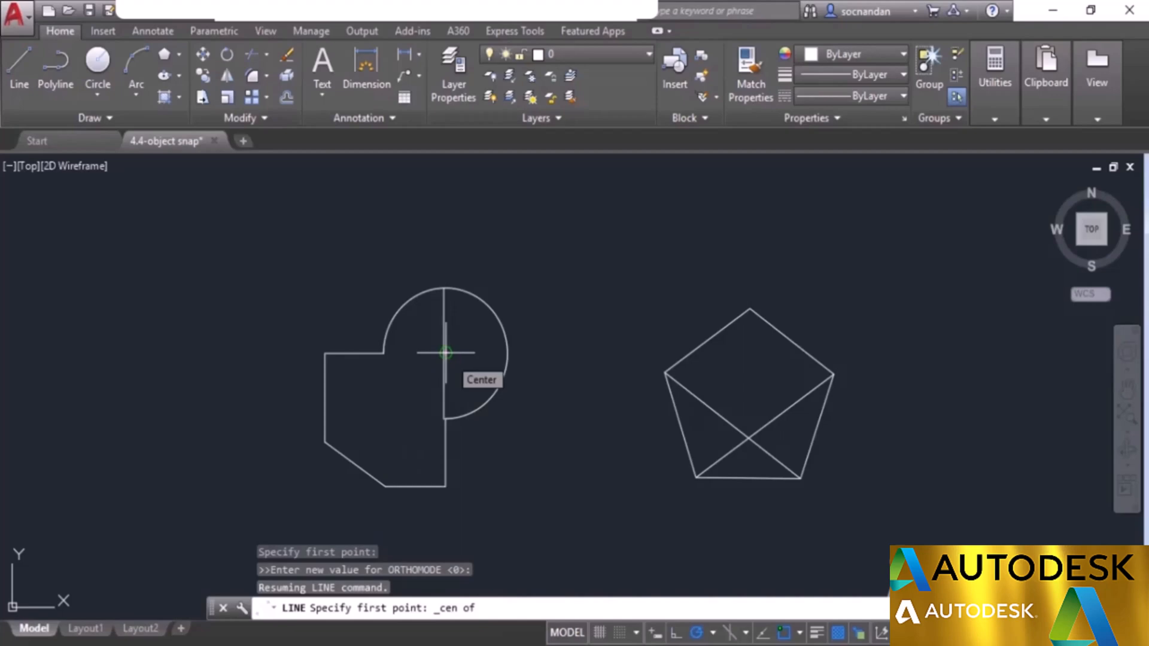
click(445, 353)
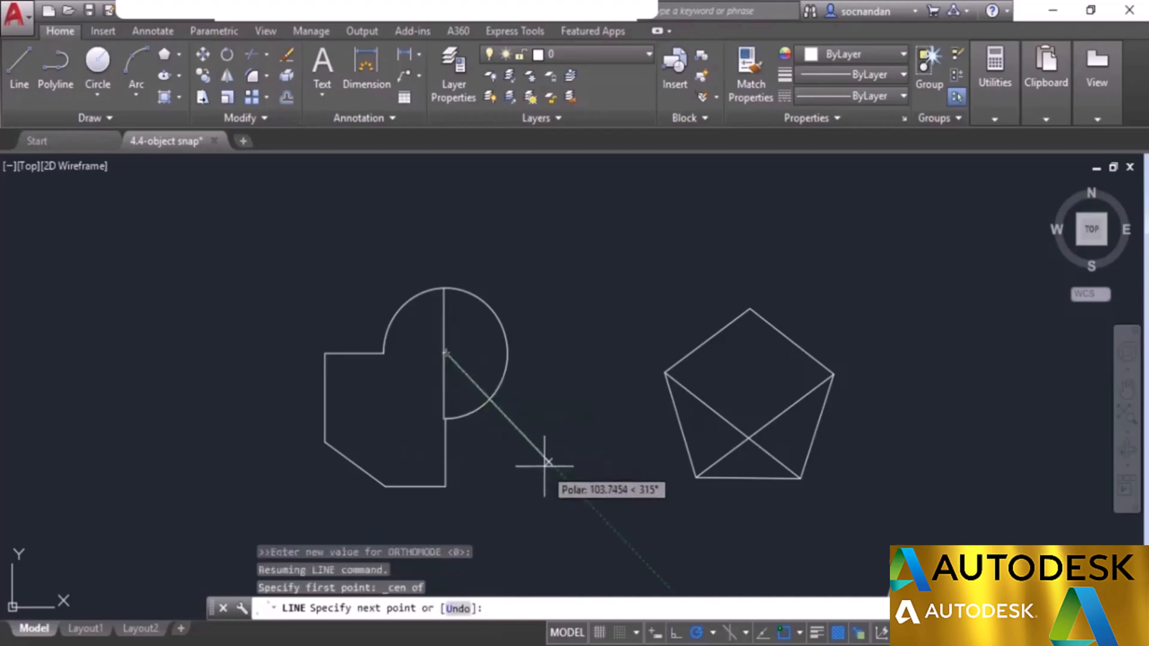
click(557, 353)
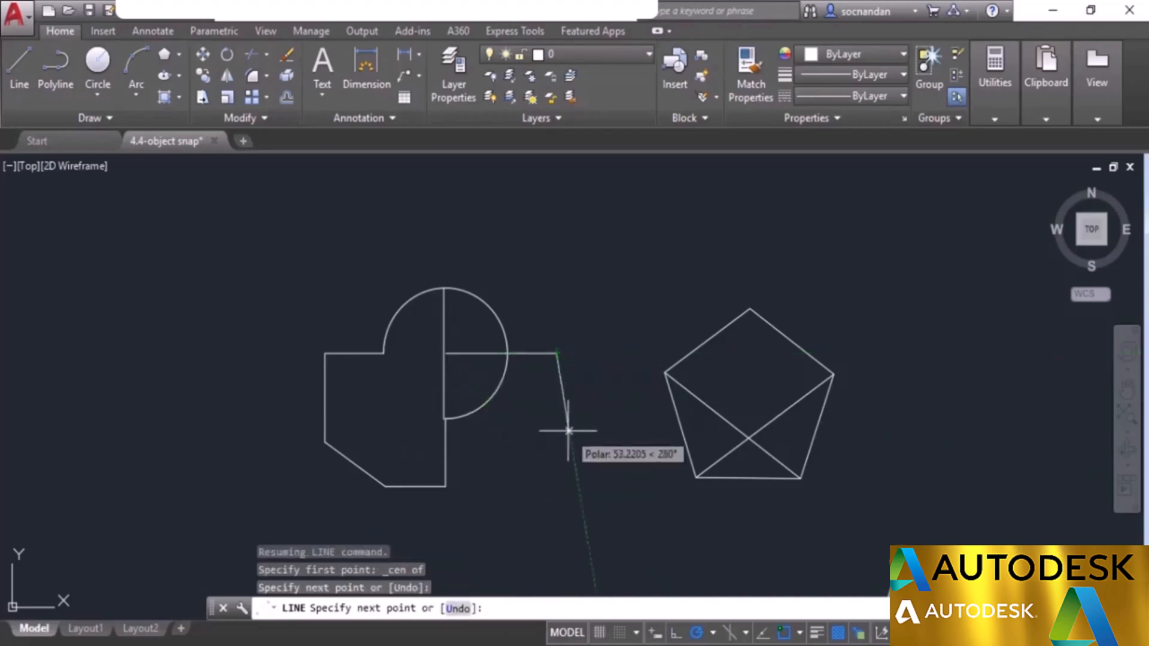
key(Return)
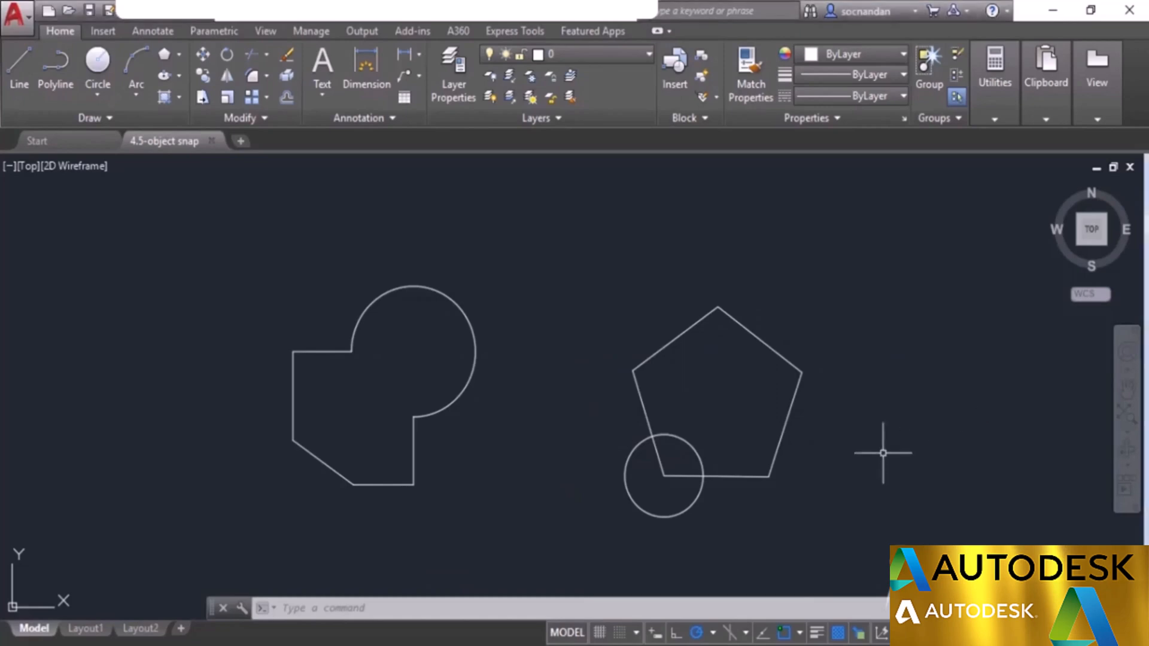
click(801, 636)
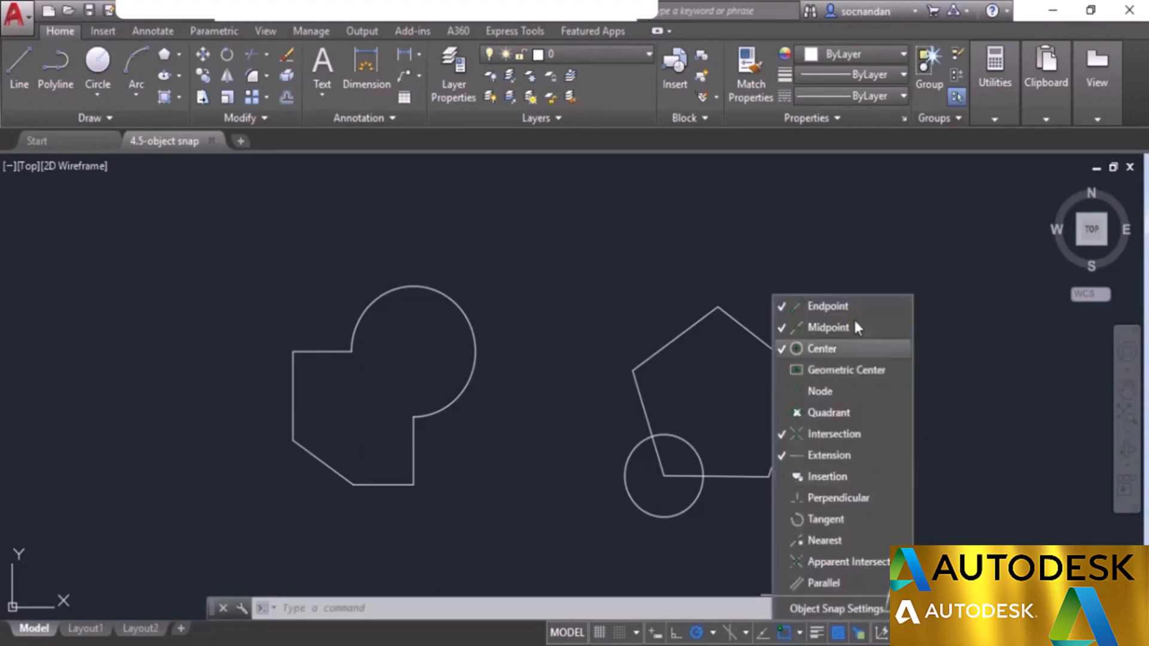
click(798, 637)
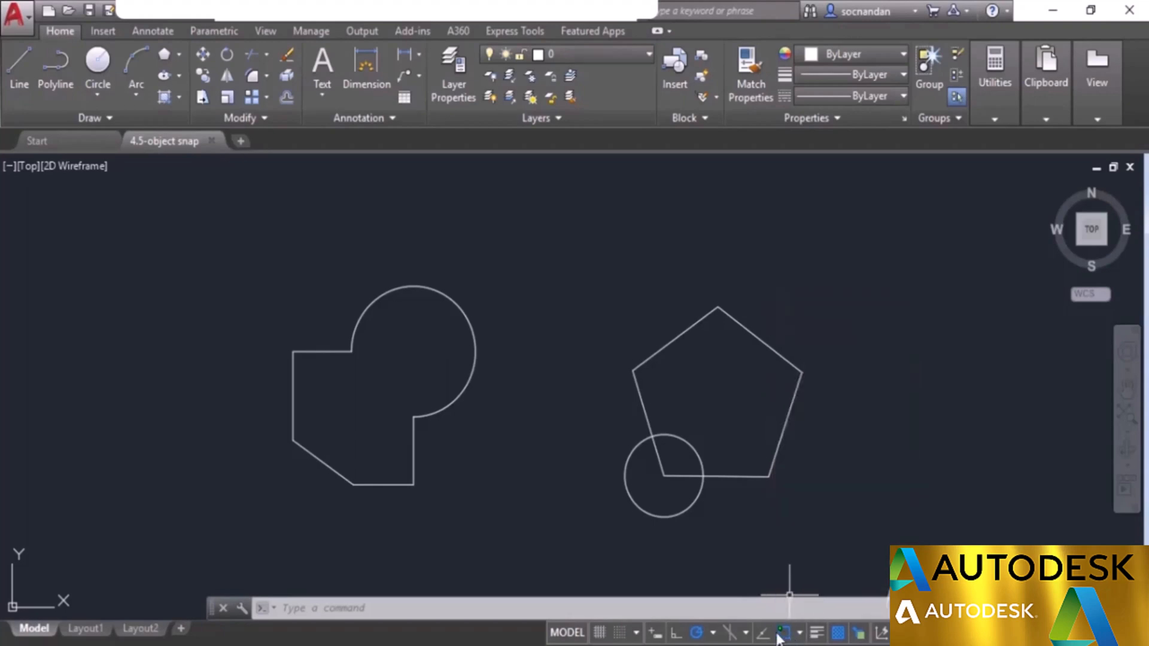
key(F3)
click(800, 636)
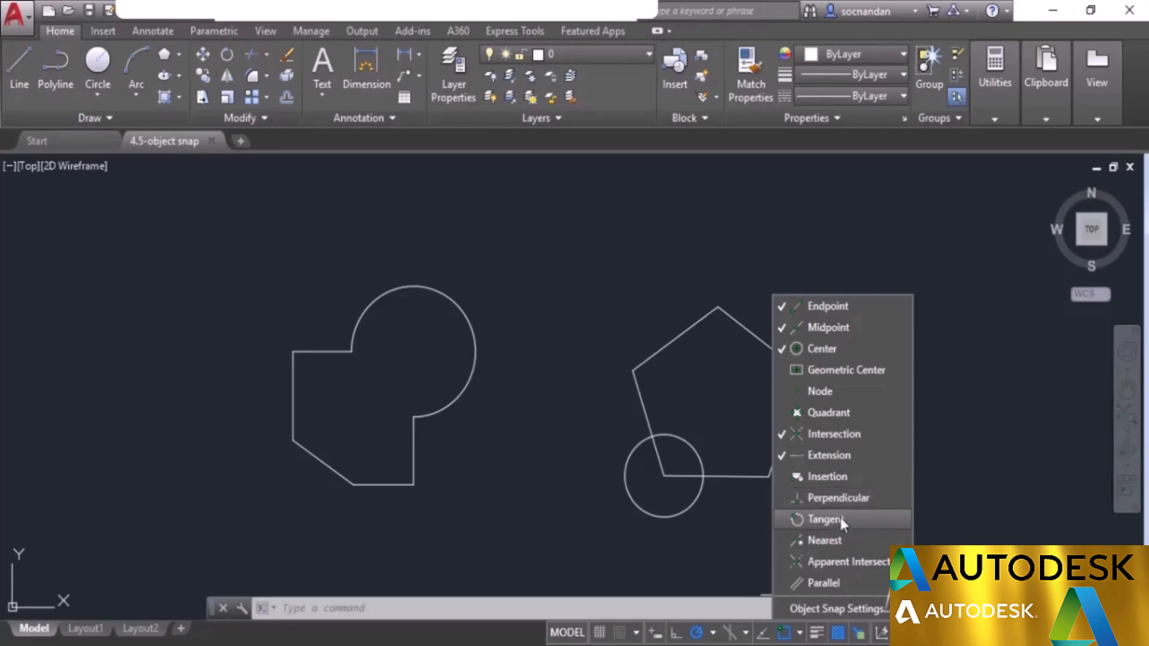
click(669, 565)
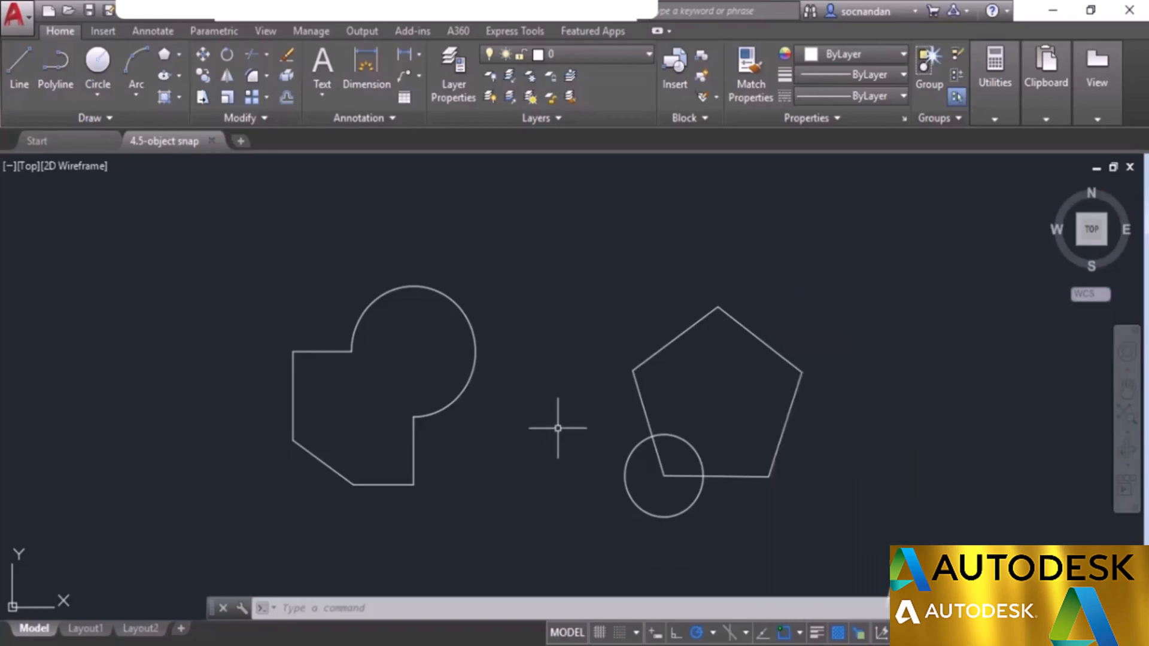
Step: Draw a line from inside the arc shape to its sloped lower-left edge, ending with a one-time Perpendicular snap
click(10, 67)
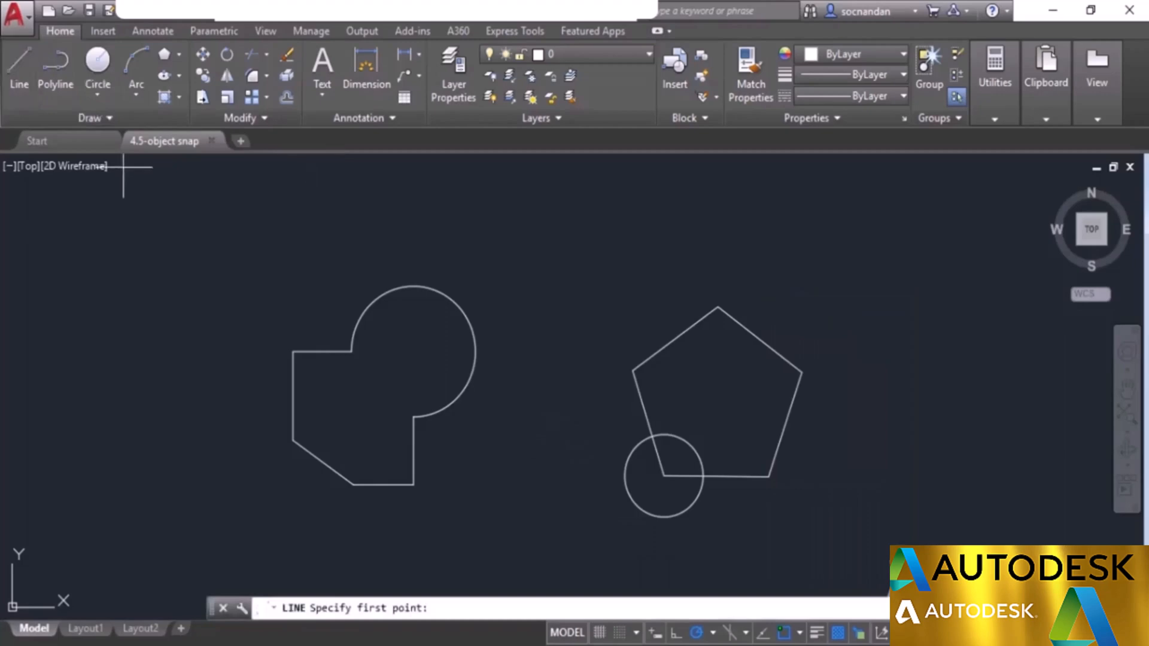
click(390, 392)
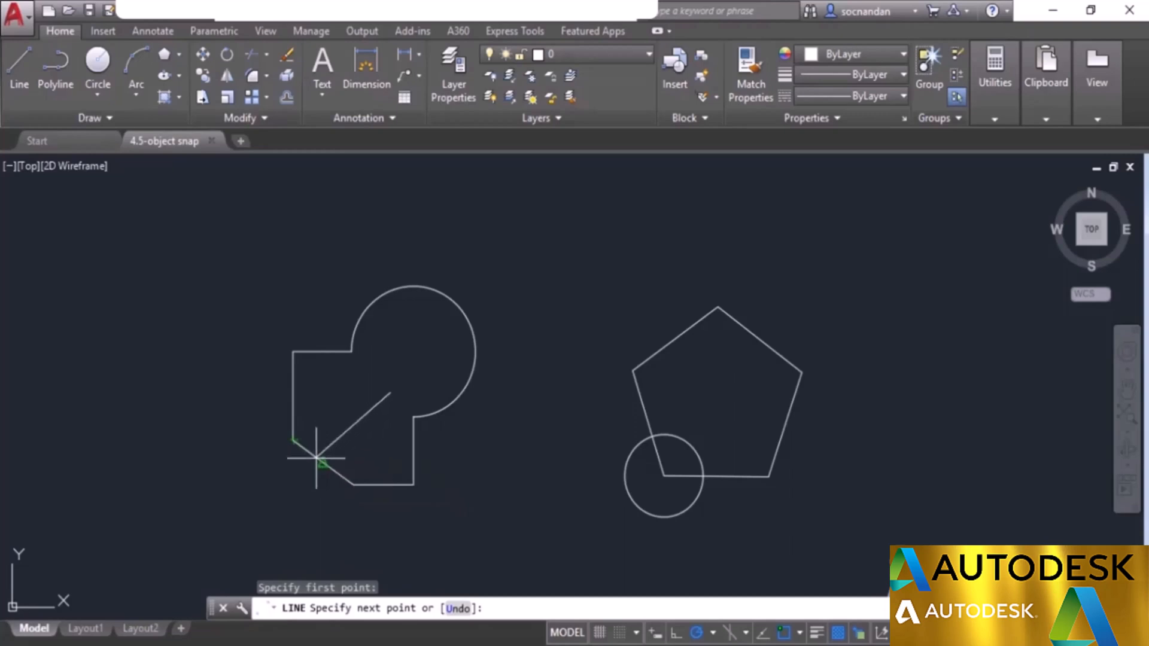
key(F8)
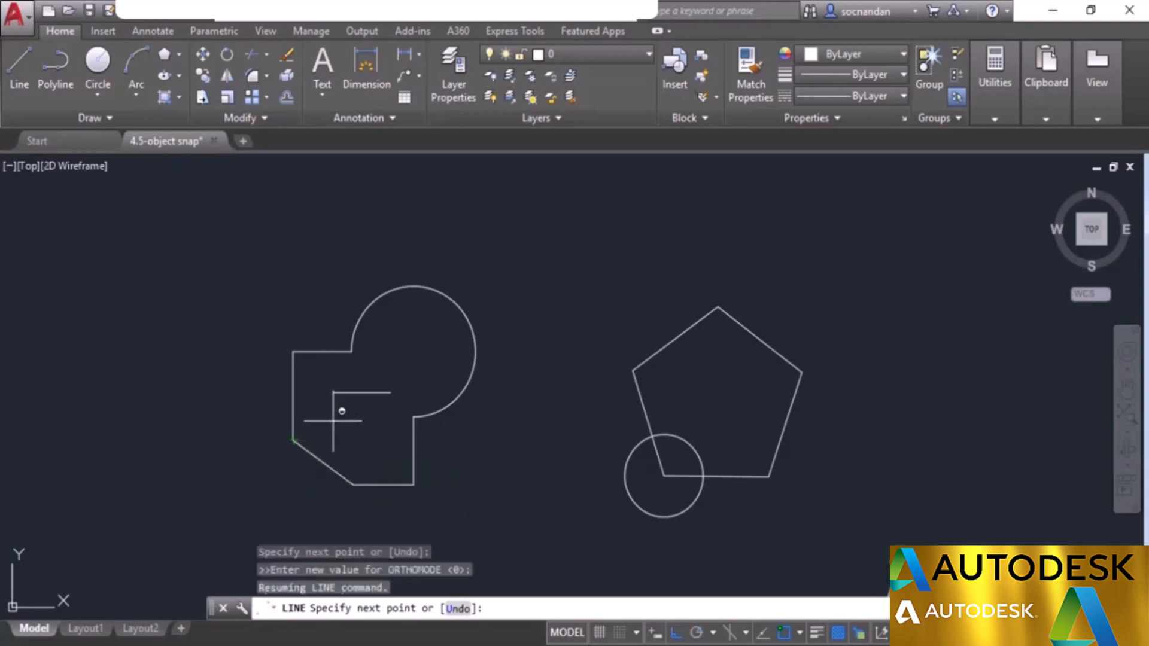
shift+right_click(335, 427)
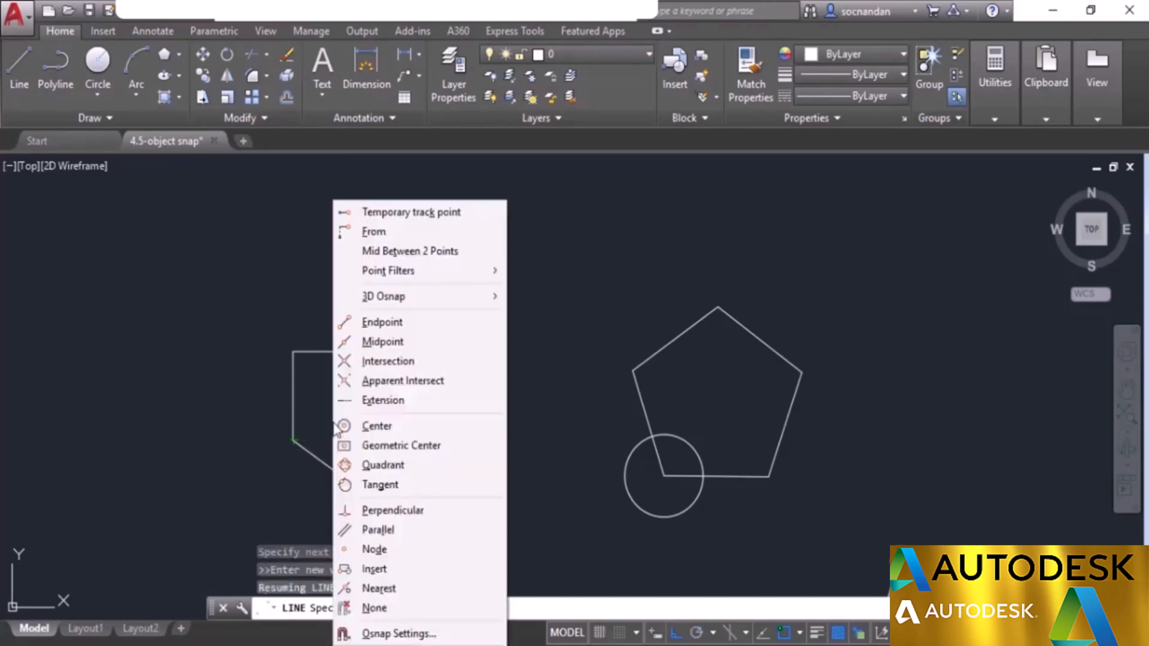
click(401, 514)
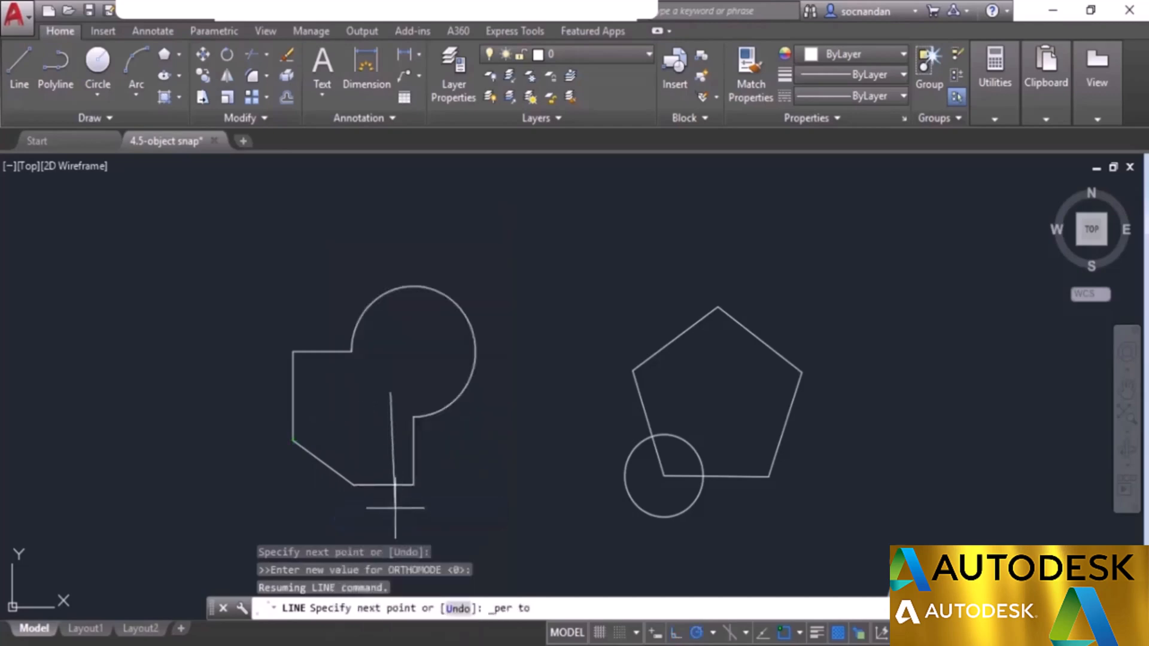
click(337, 473)
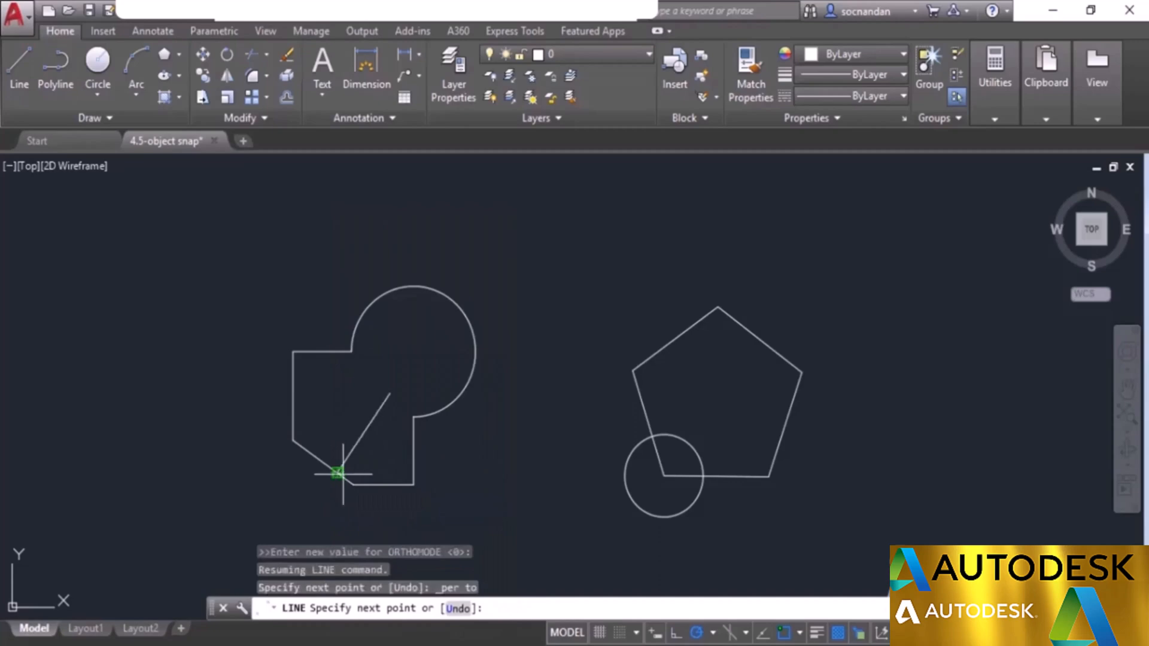
key(Return)
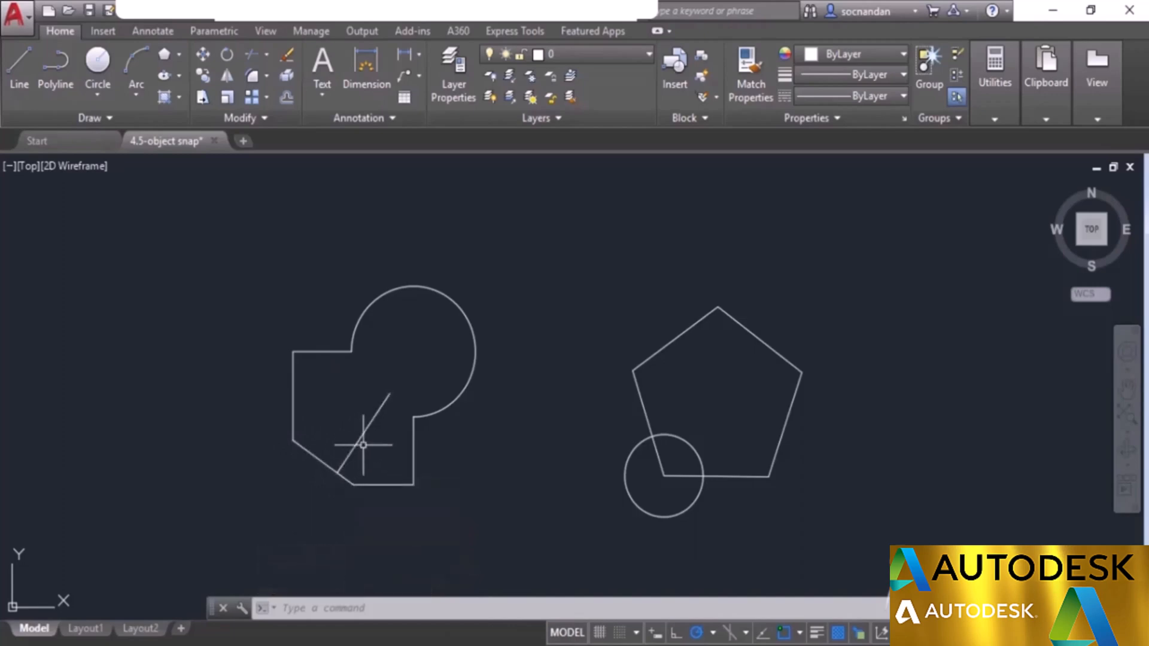
Step: Draw a line tangent to both the arc shape's curve and the small circle, using one-time Tangent snaps at both ends
click(800, 634)
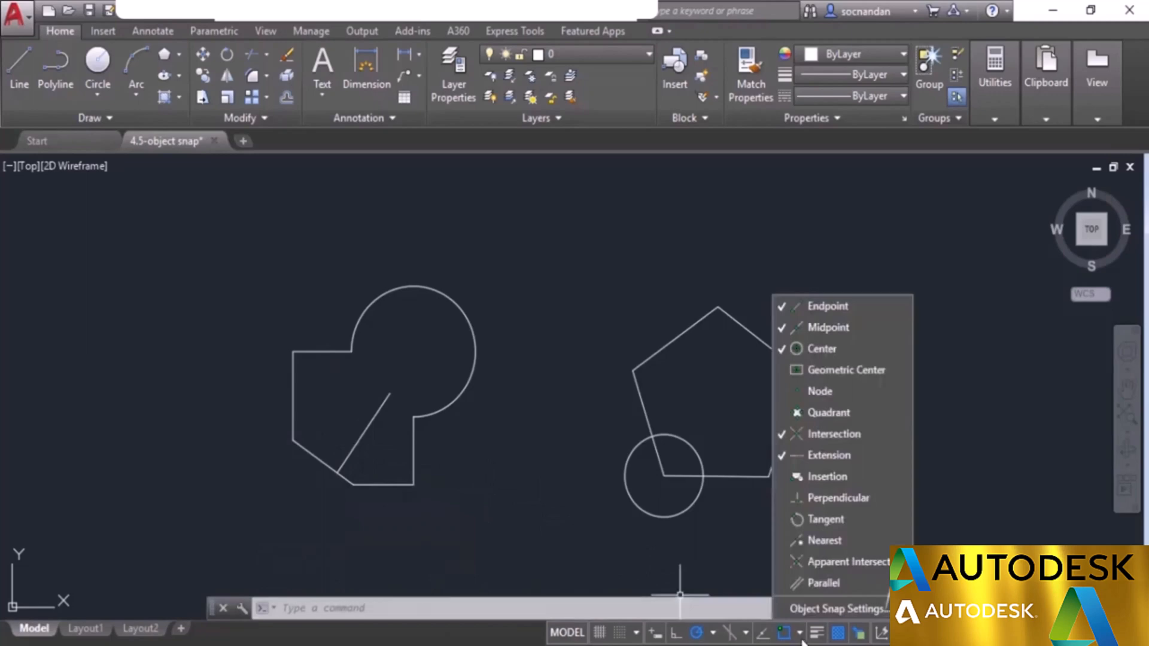
click(801, 638)
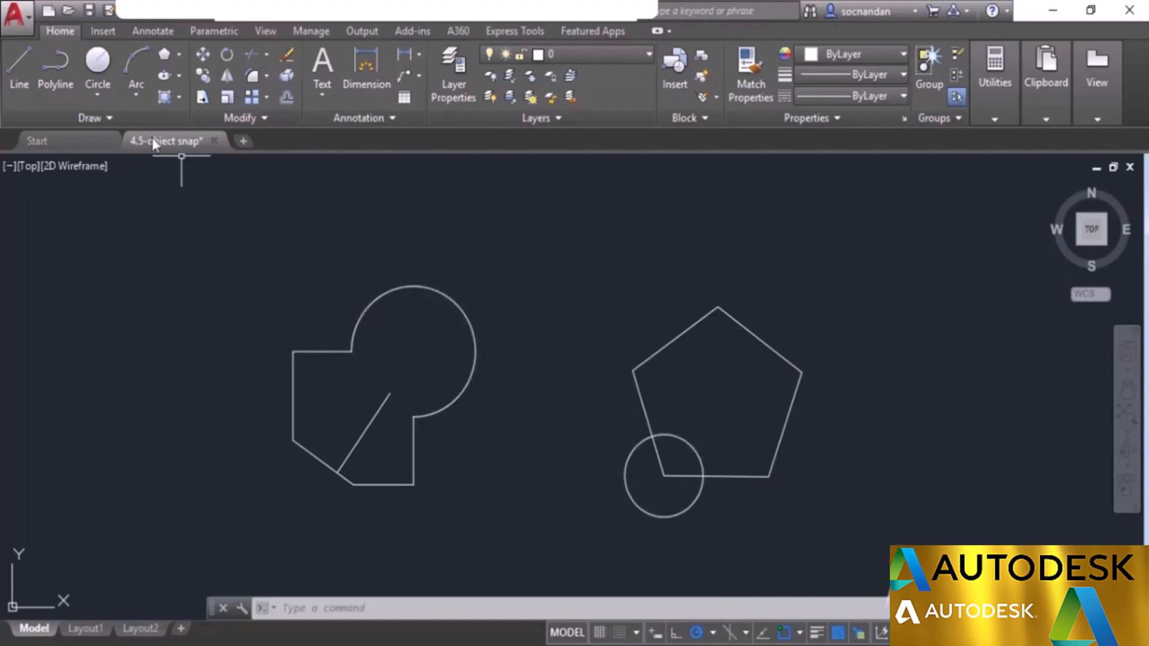
click(19, 68)
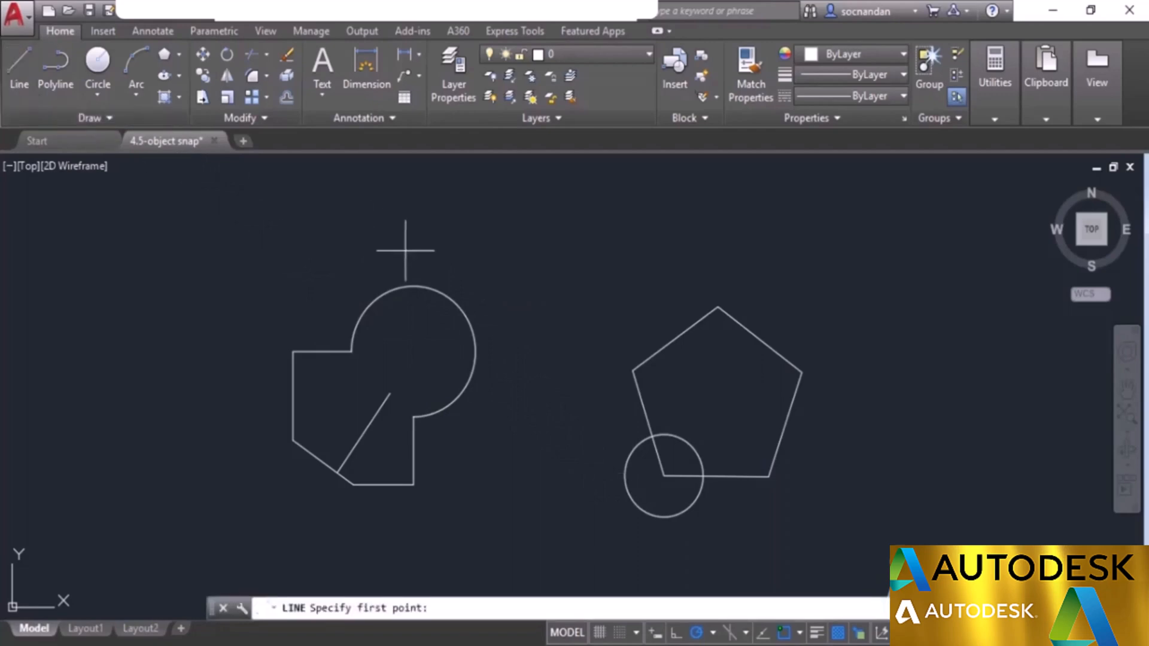
key(F8)
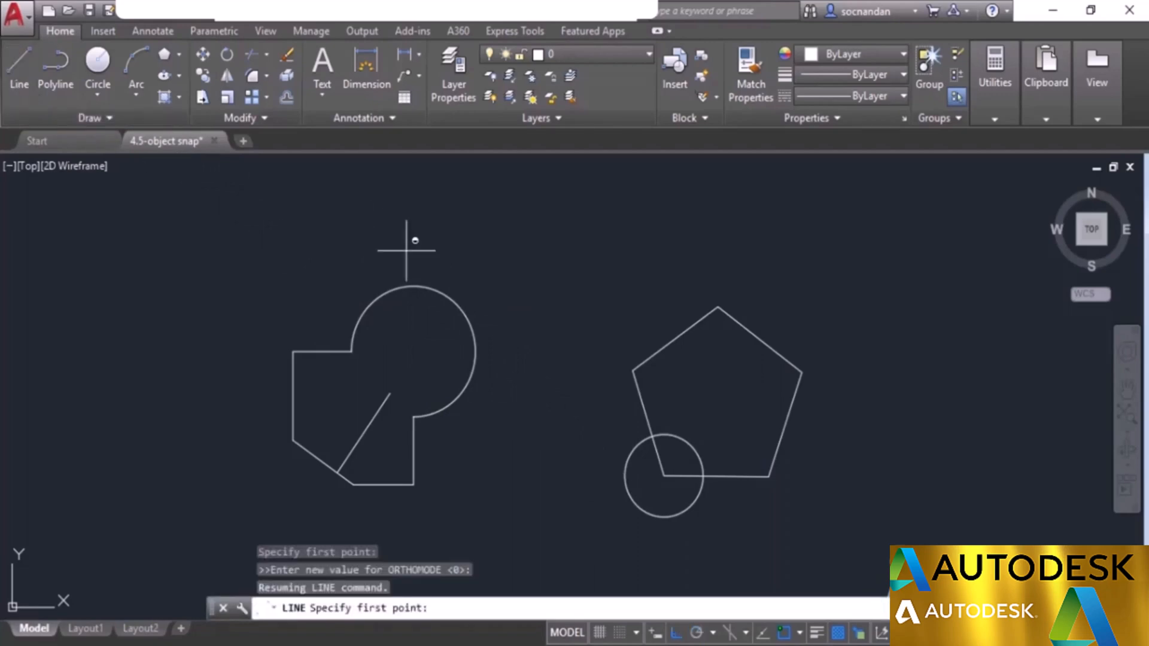
shift+right_click(407, 251)
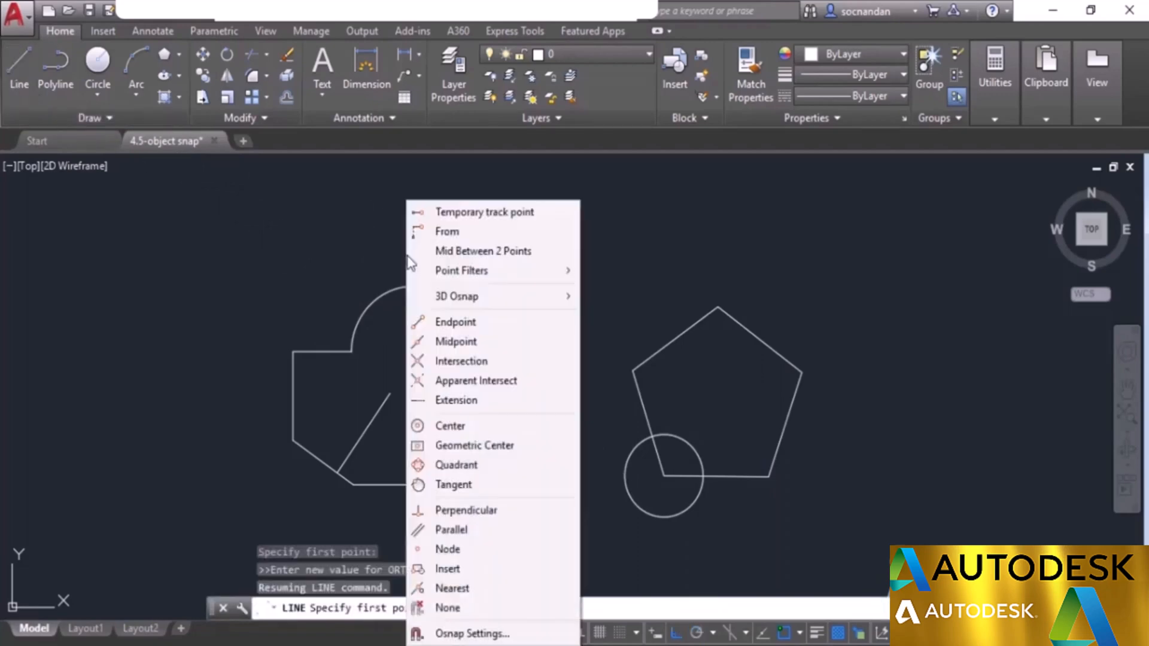
click(510, 494)
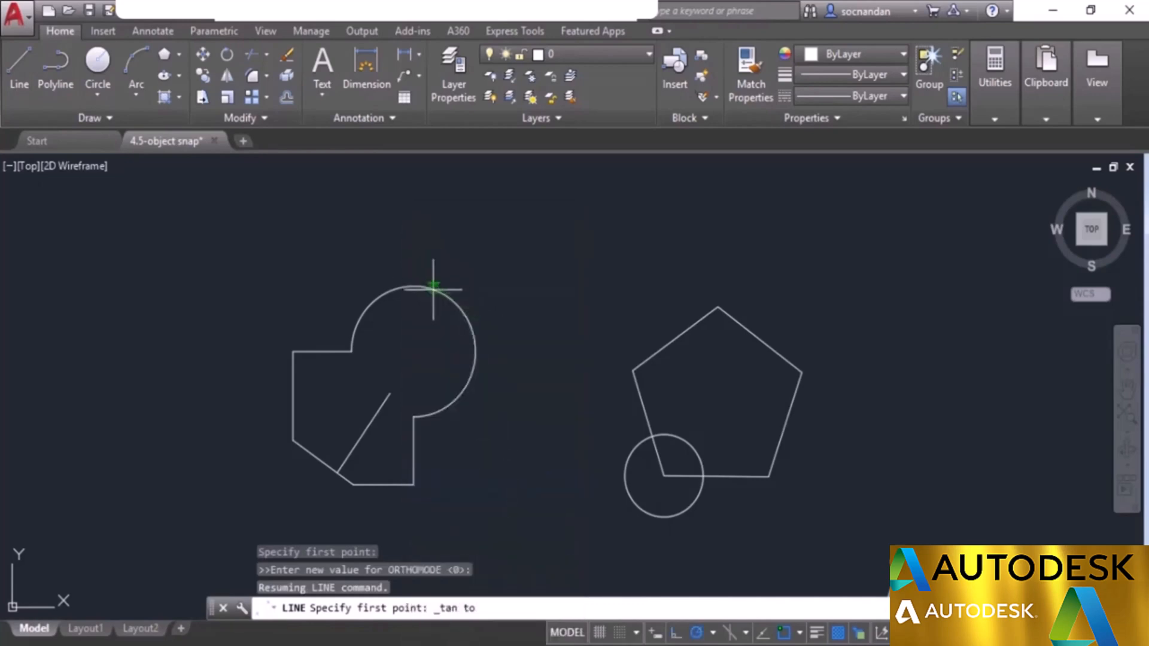
click(455, 302)
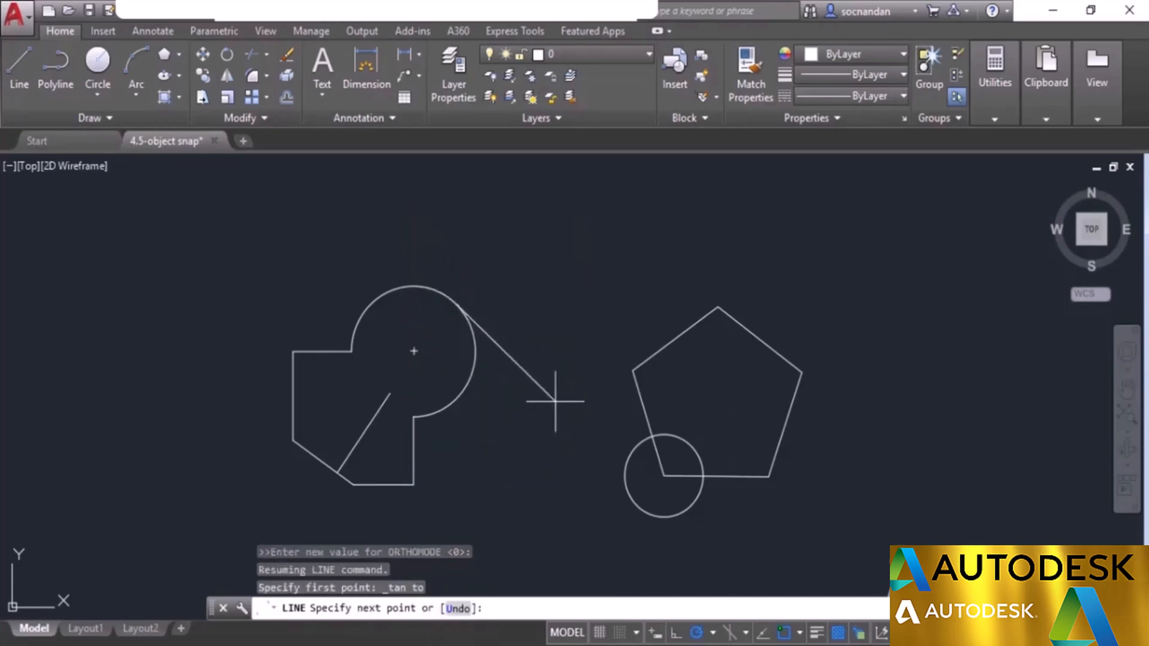
shift+right_click(557, 405)
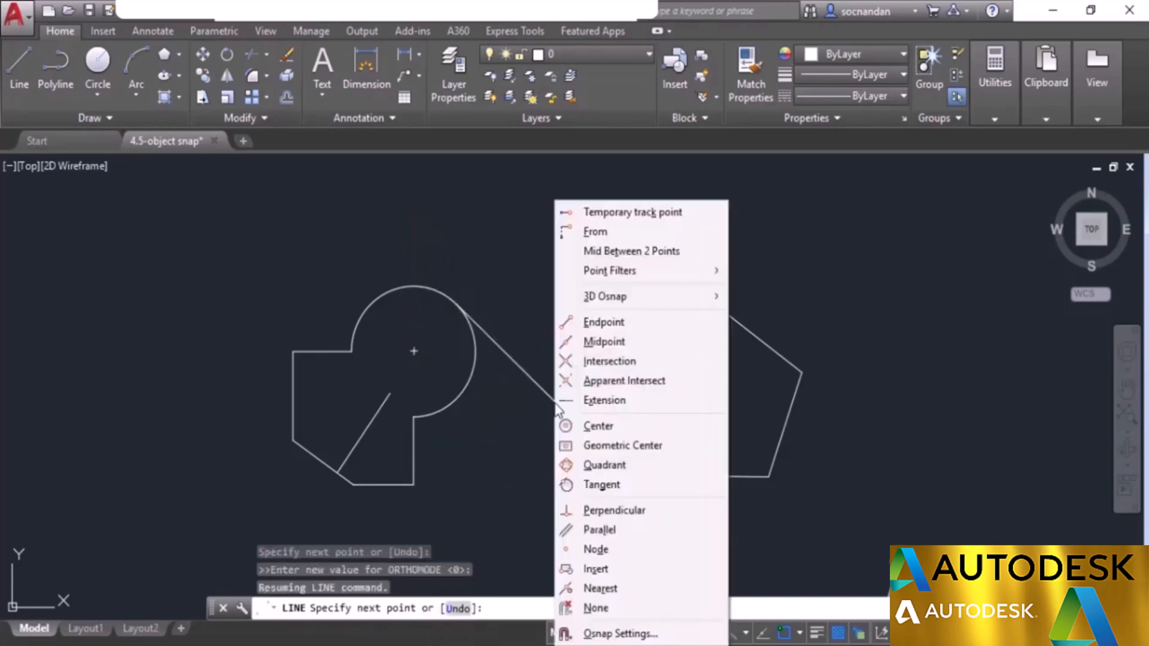
click(623, 489)
click(631, 498)
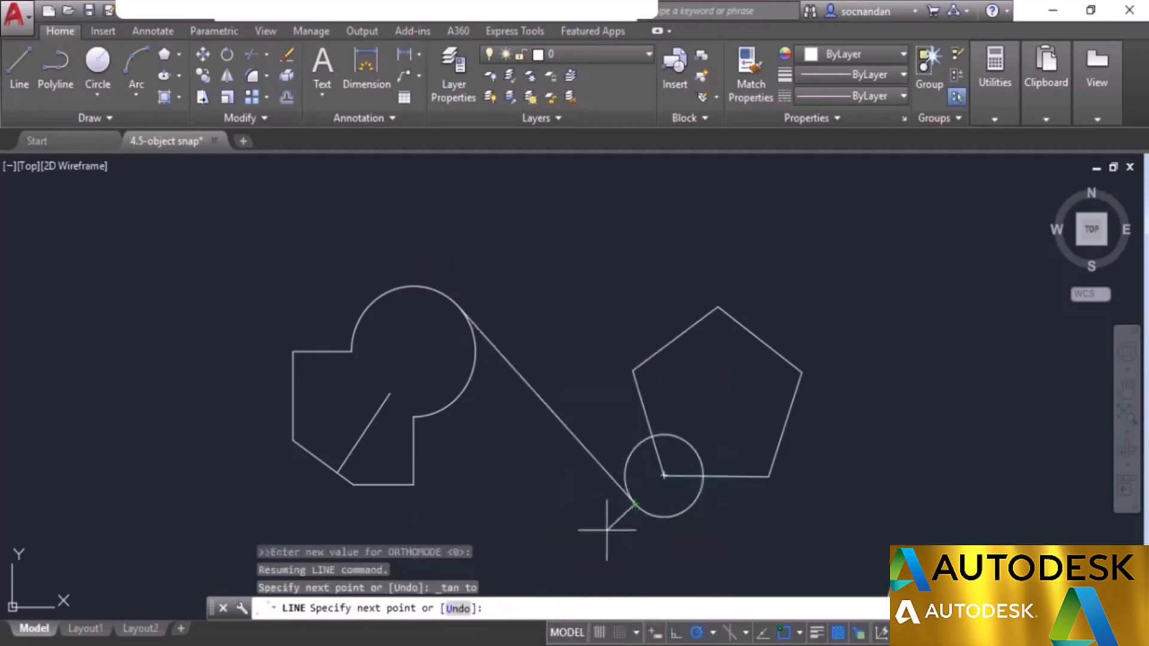
key(Return)
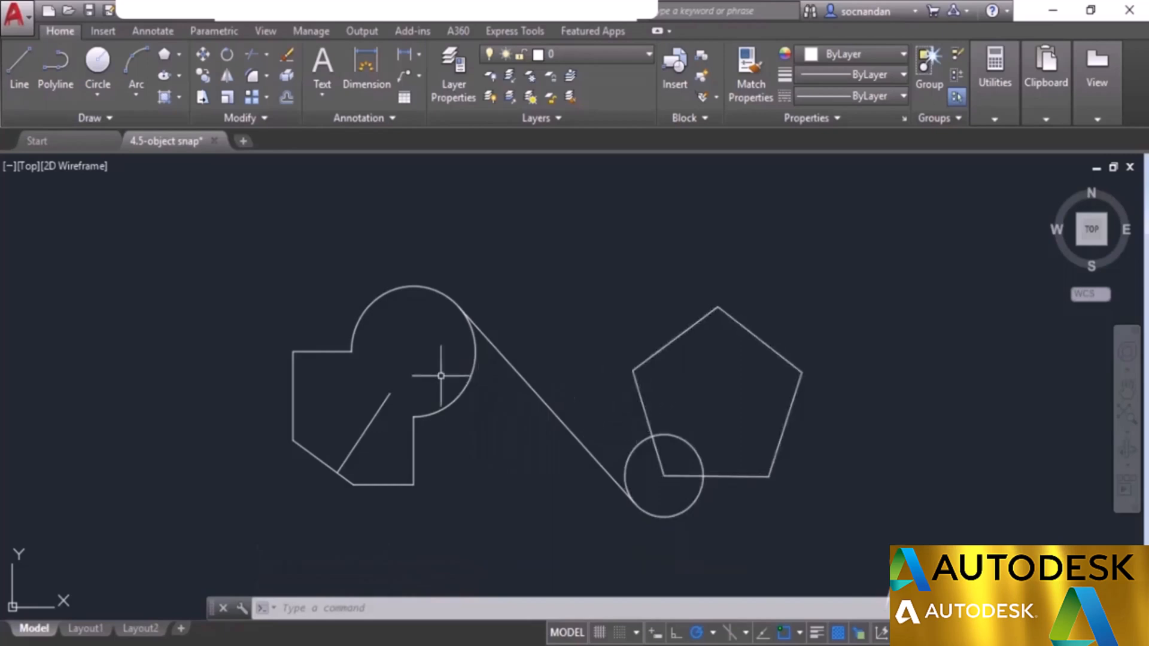
Step: Erase the tangent line, the small circle at the pentagon's corner and the perpendicular line inside the arc shape
click(654, 500)
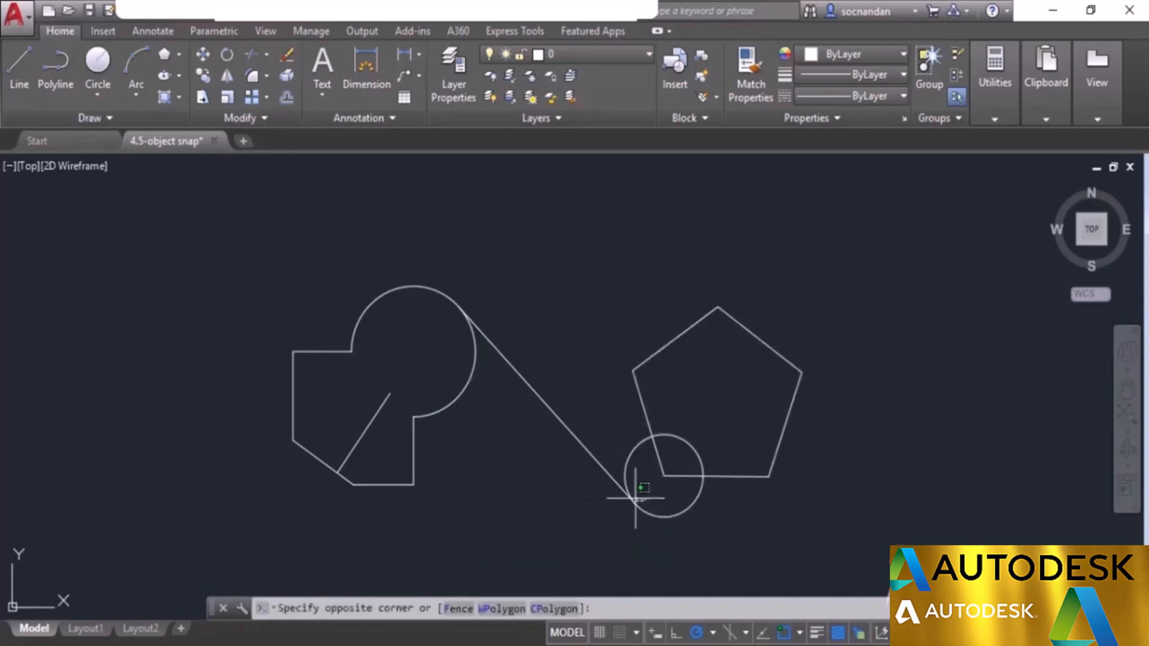
click(599, 477)
click(400, 437)
click(364, 398)
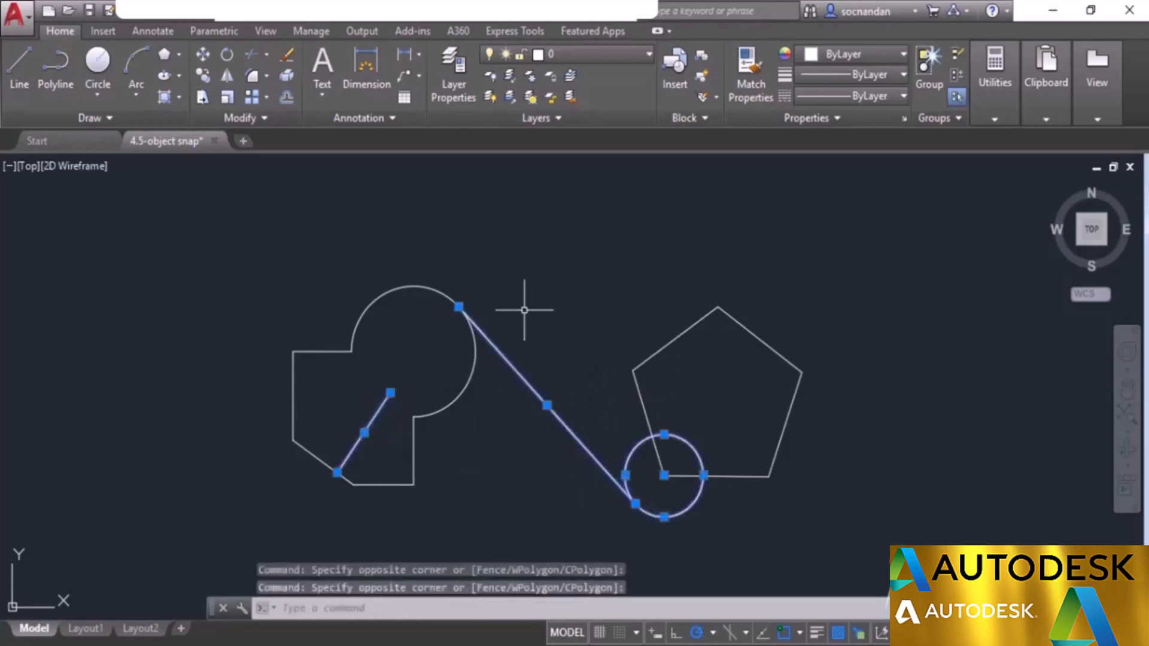
right_click(526, 310)
click(562, 349)
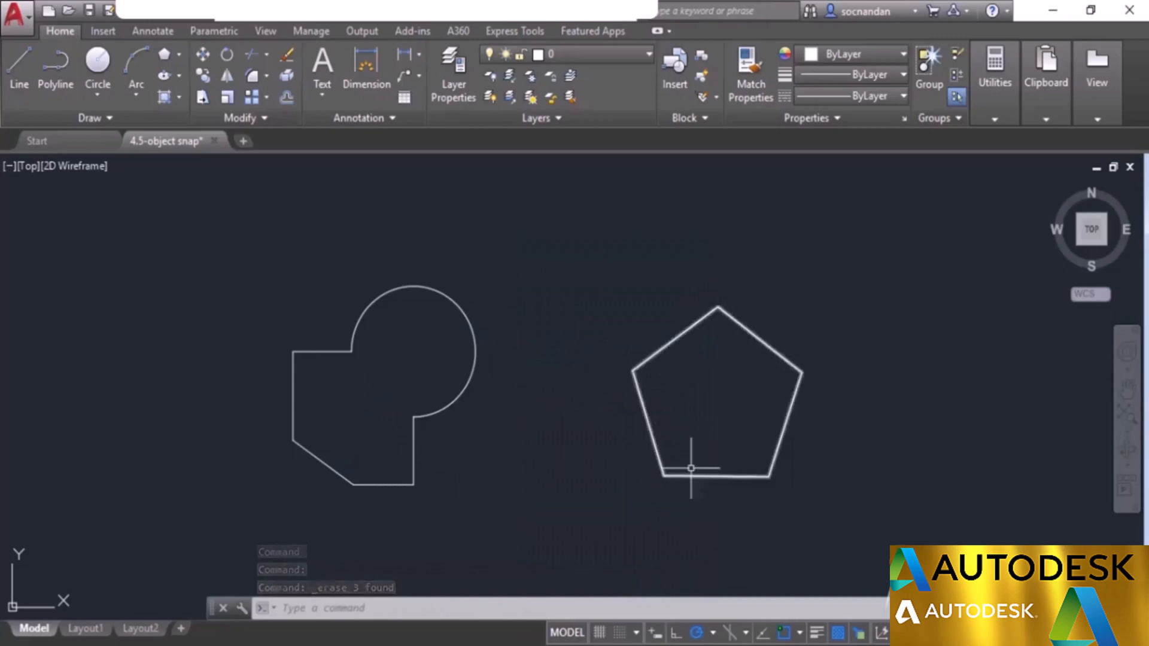
Step: Draw a 50-unit line from the pentagon's bottom edge, parallel to its lower-left side, using a one-time Parallel snap
click(20, 71)
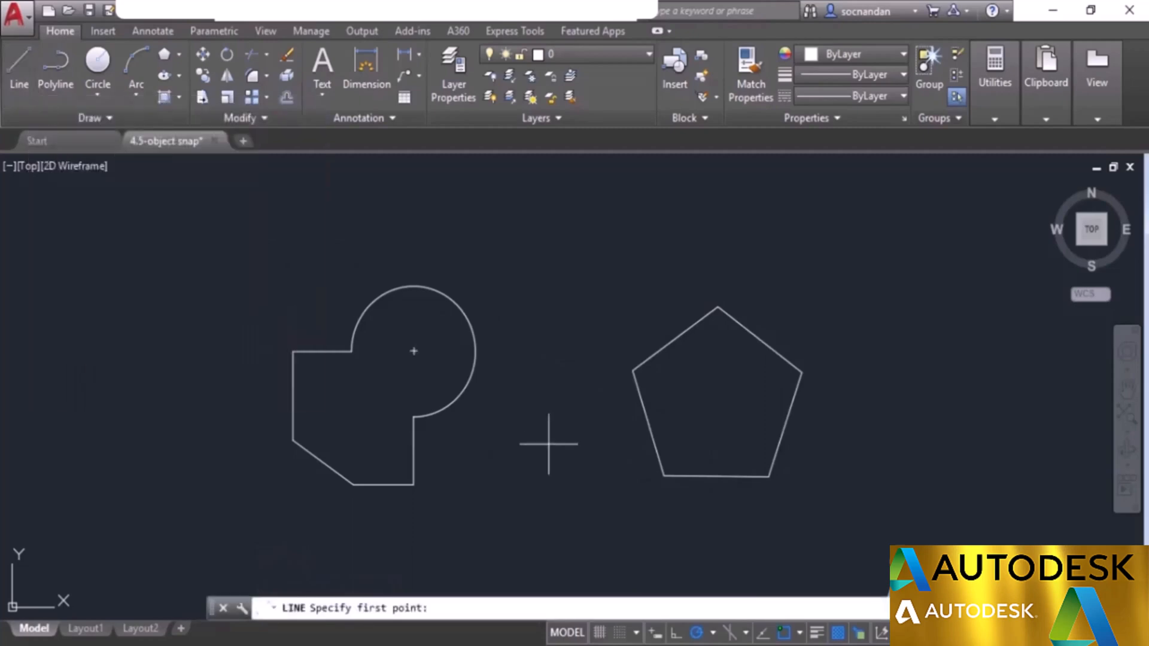
click(700, 476)
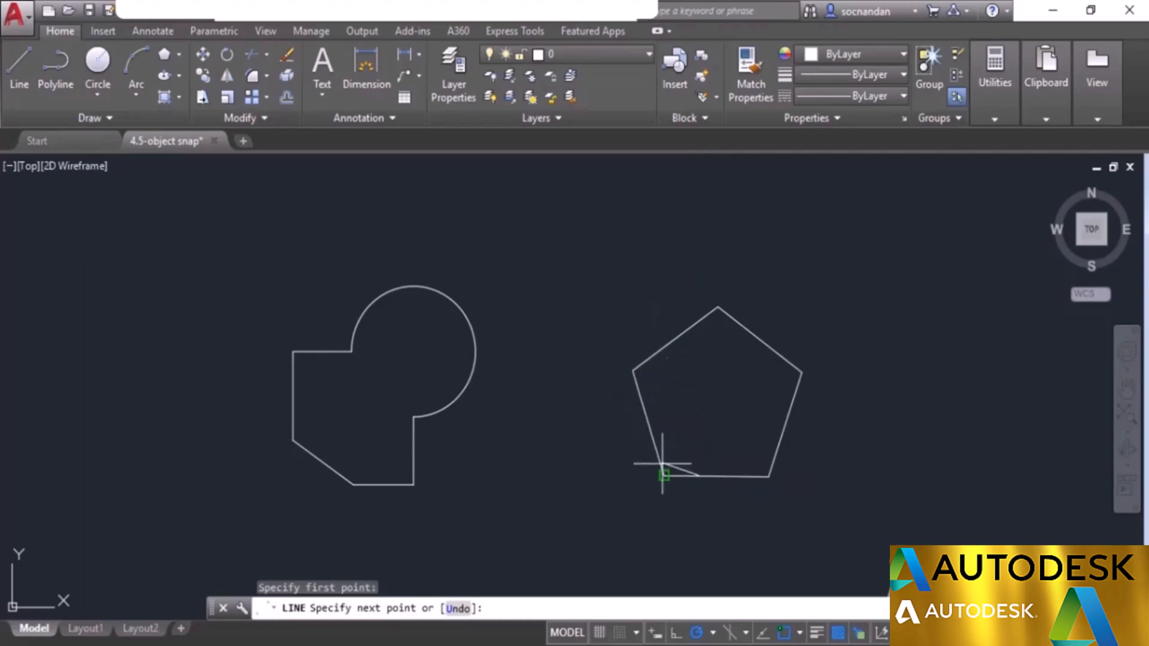
shift+right_click(684, 398)
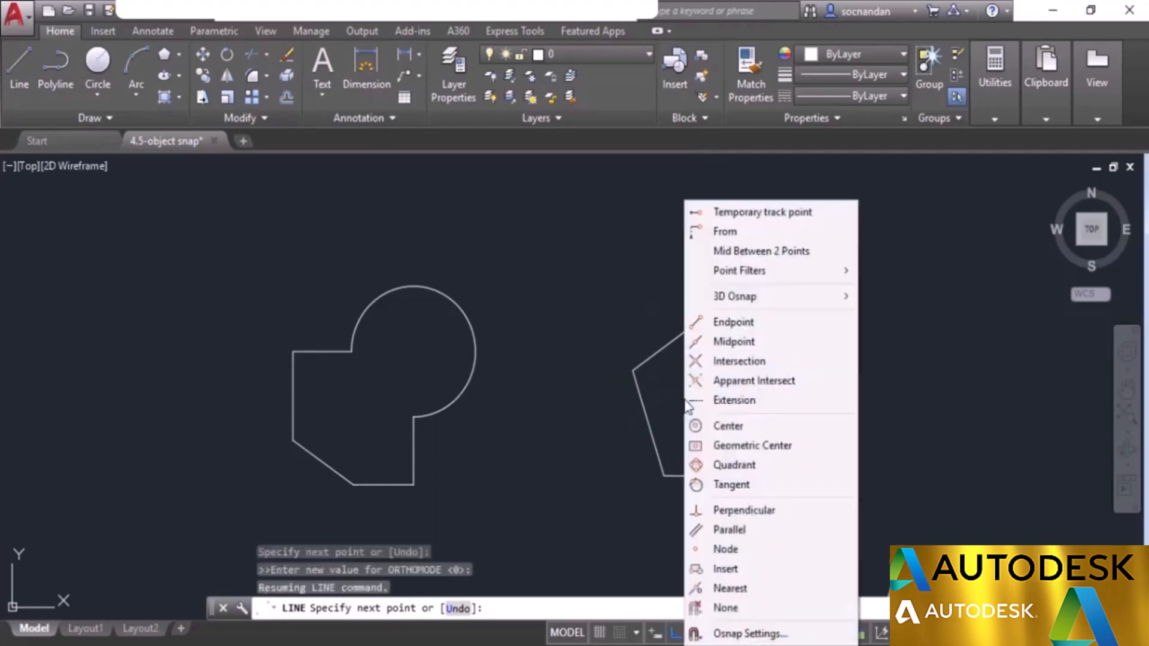
click(724, 530)
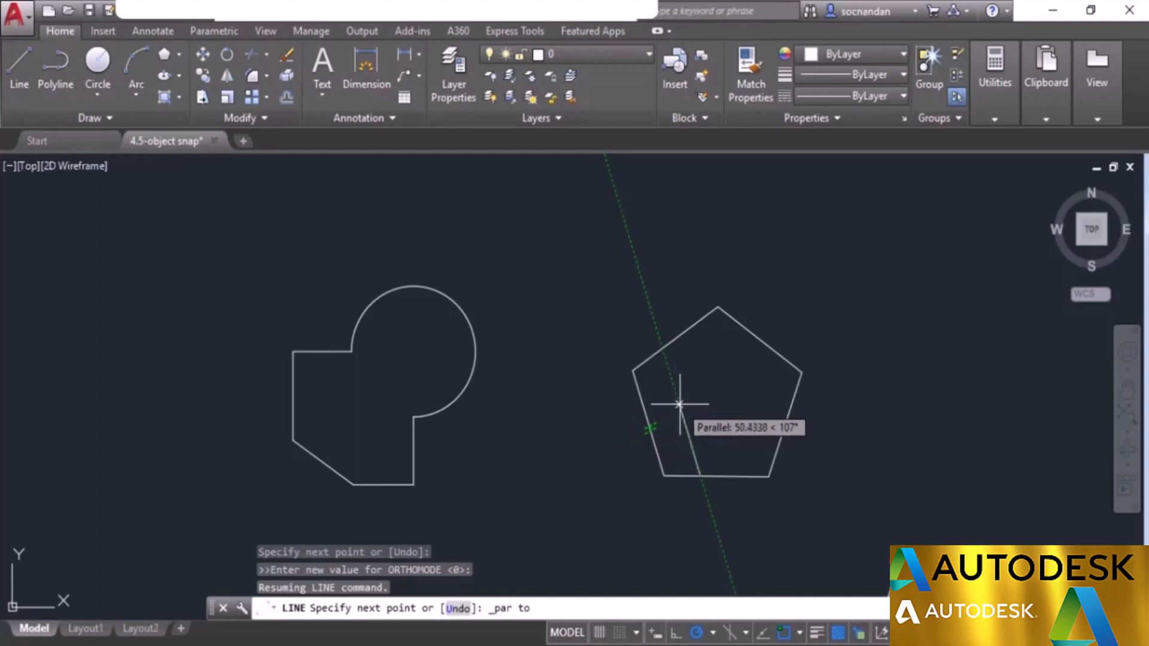
text(50)
key(Return)
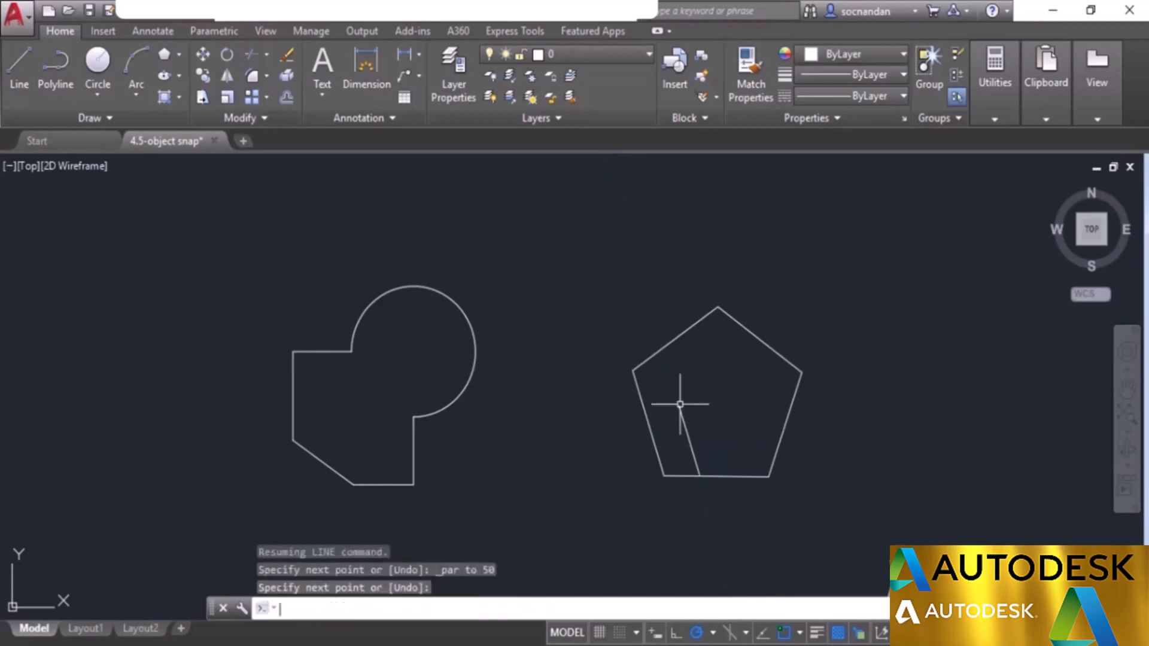
key(Return)
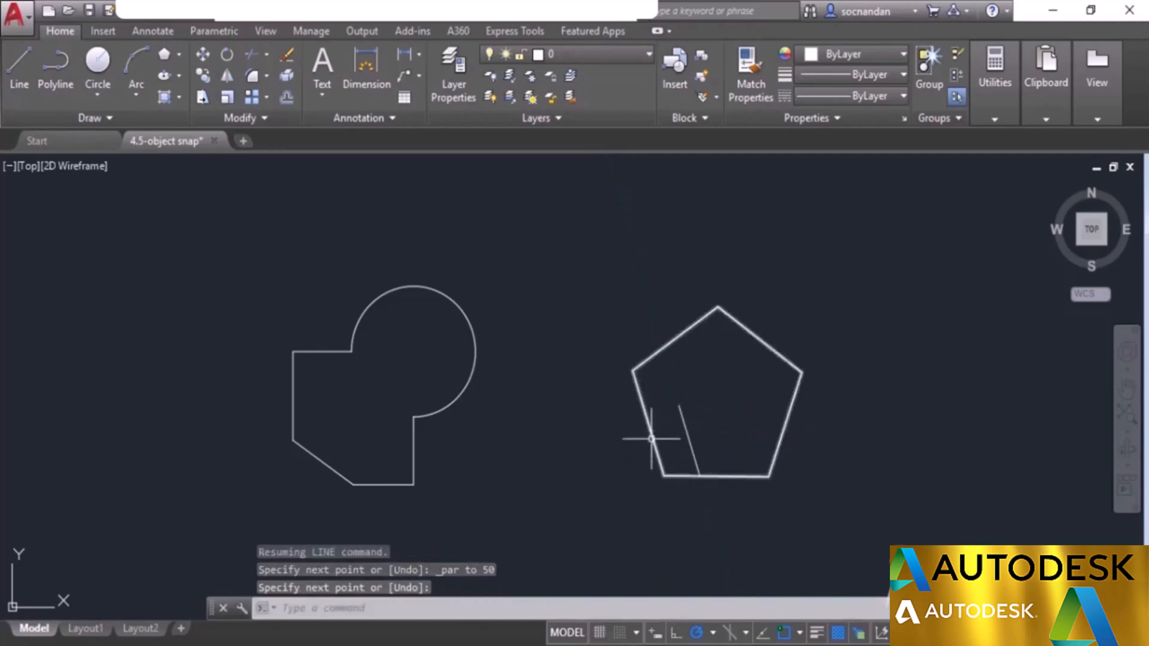
Step: Draw a short line from the lower right of the arc shape's curve down and outward, starting with a one-time Nearest snap
click(801, 633)
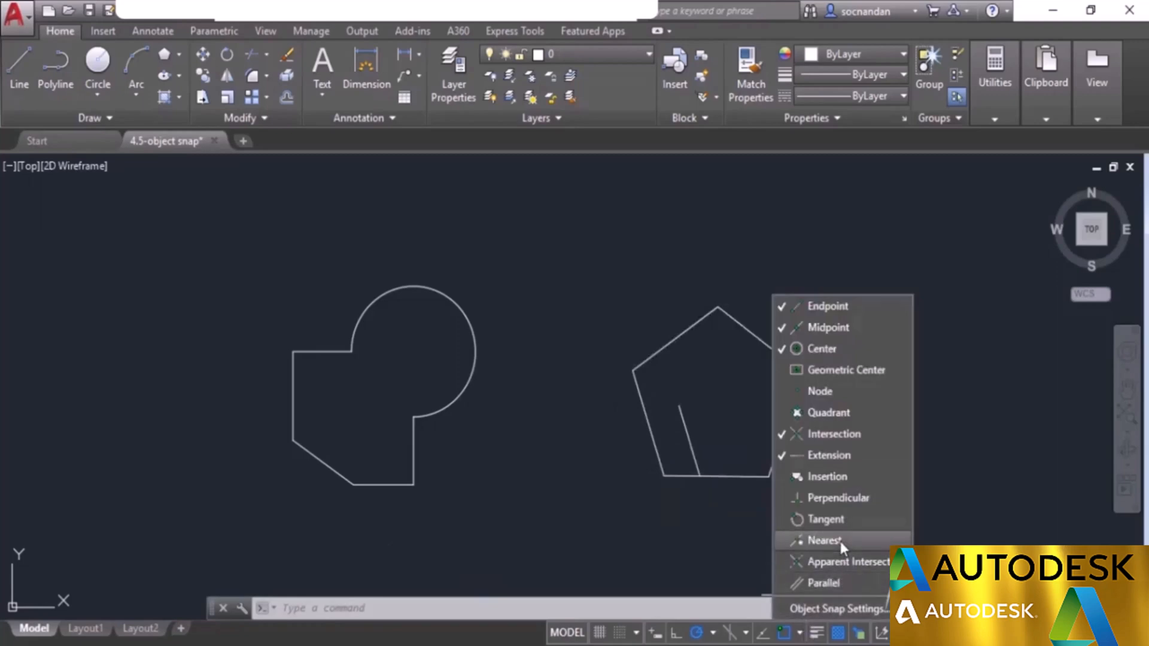
click(729, 544)
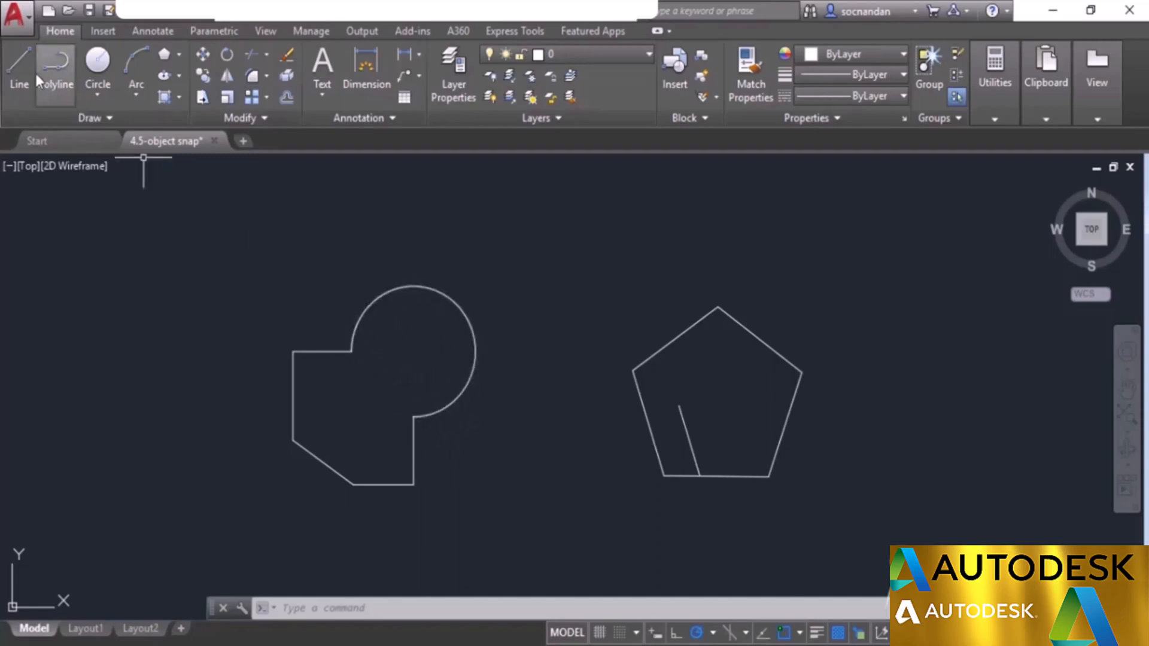
click(20, 80)
click(20, 80)
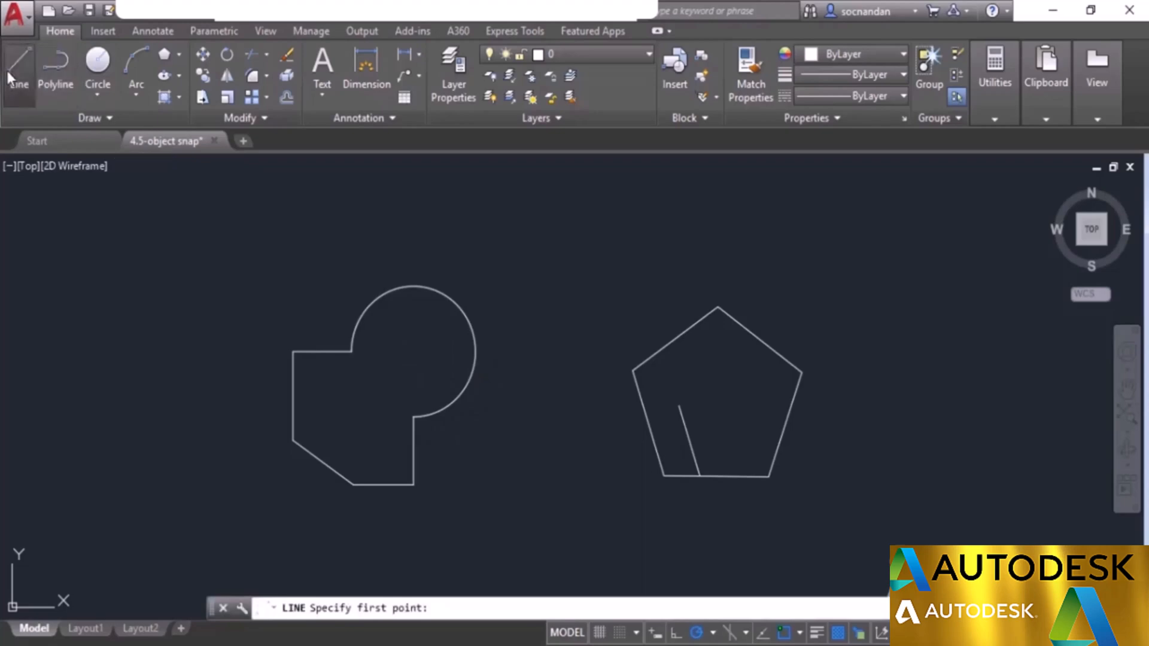
shift+right_click(393, 379)
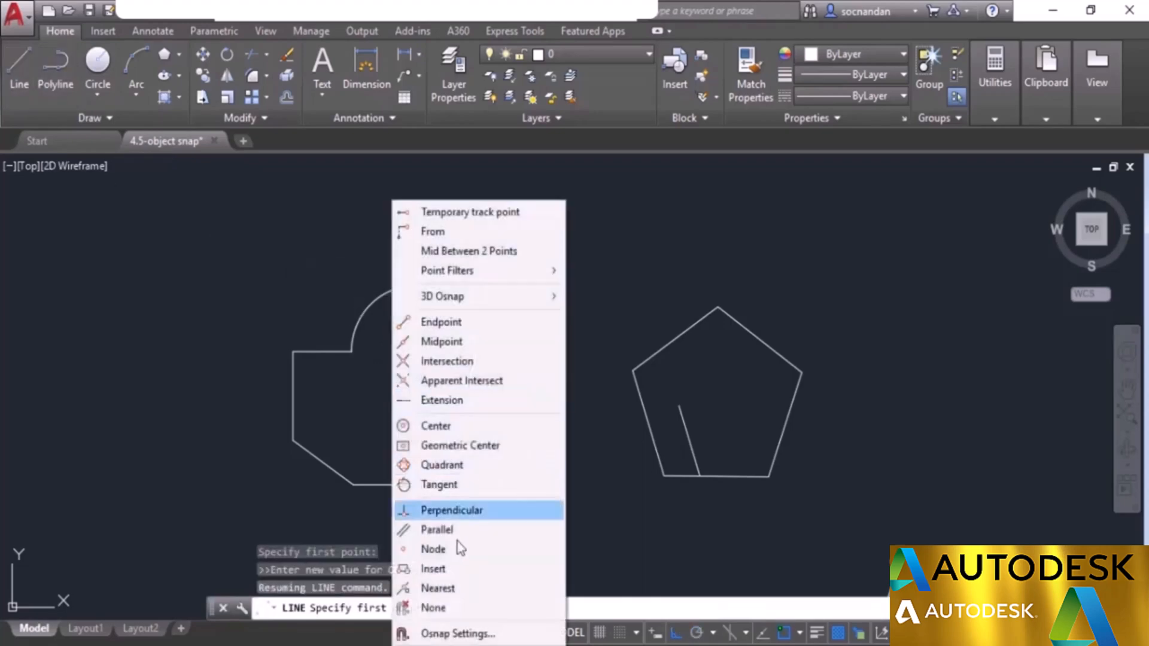
click(457, 590)
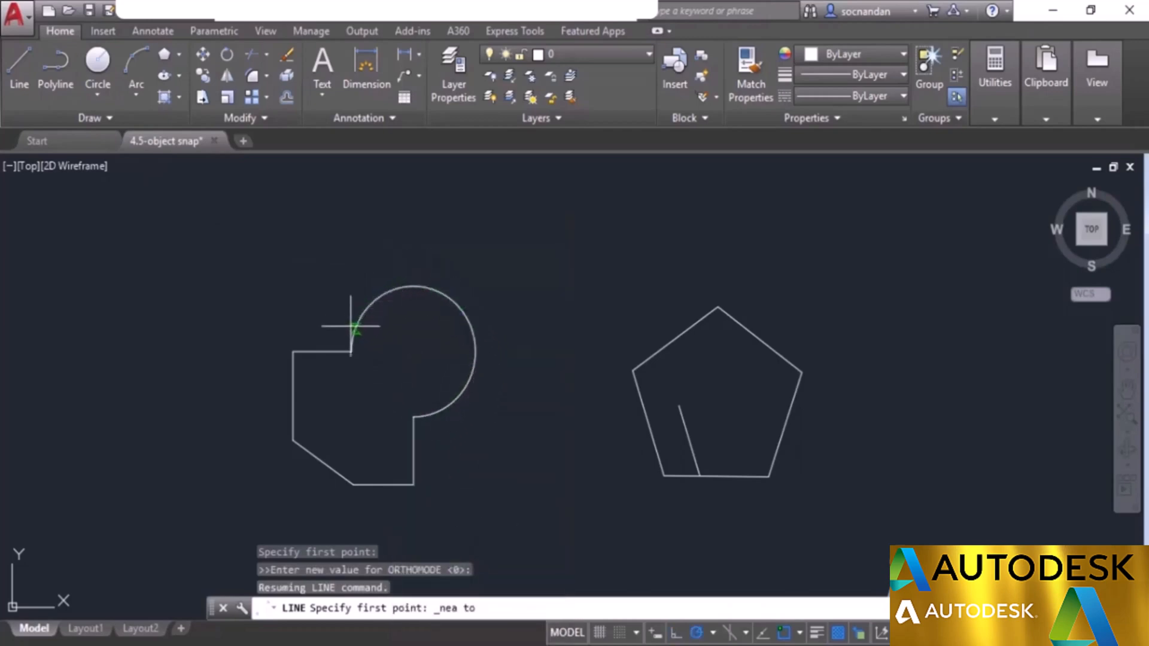
click(447, 408)
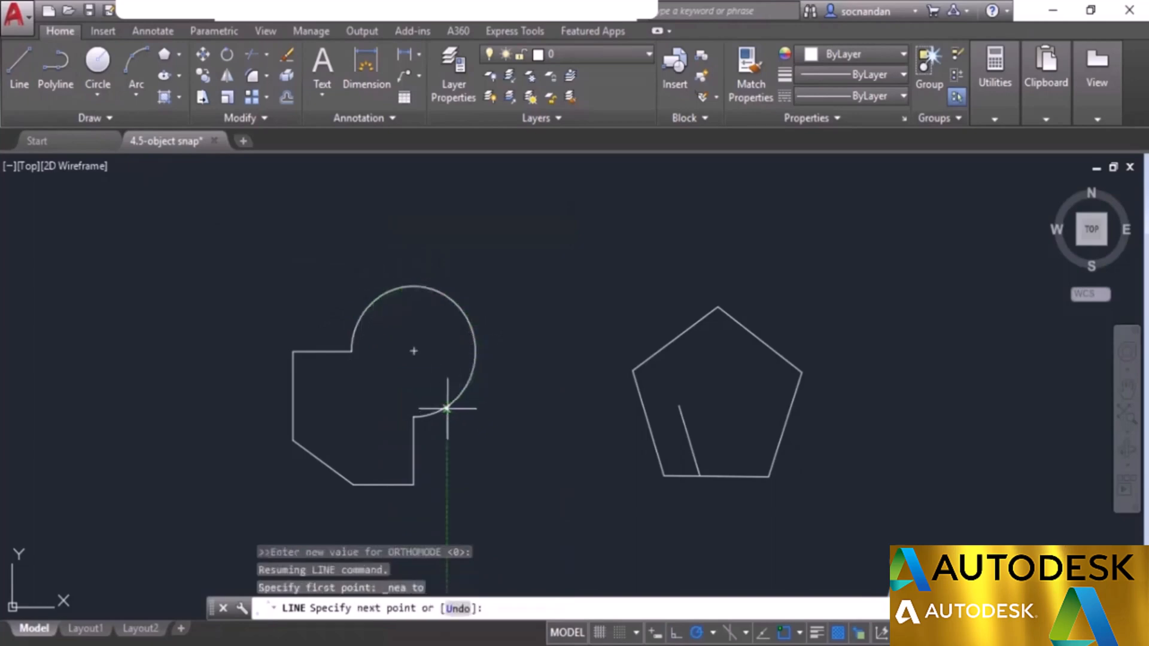
click(489, 480)
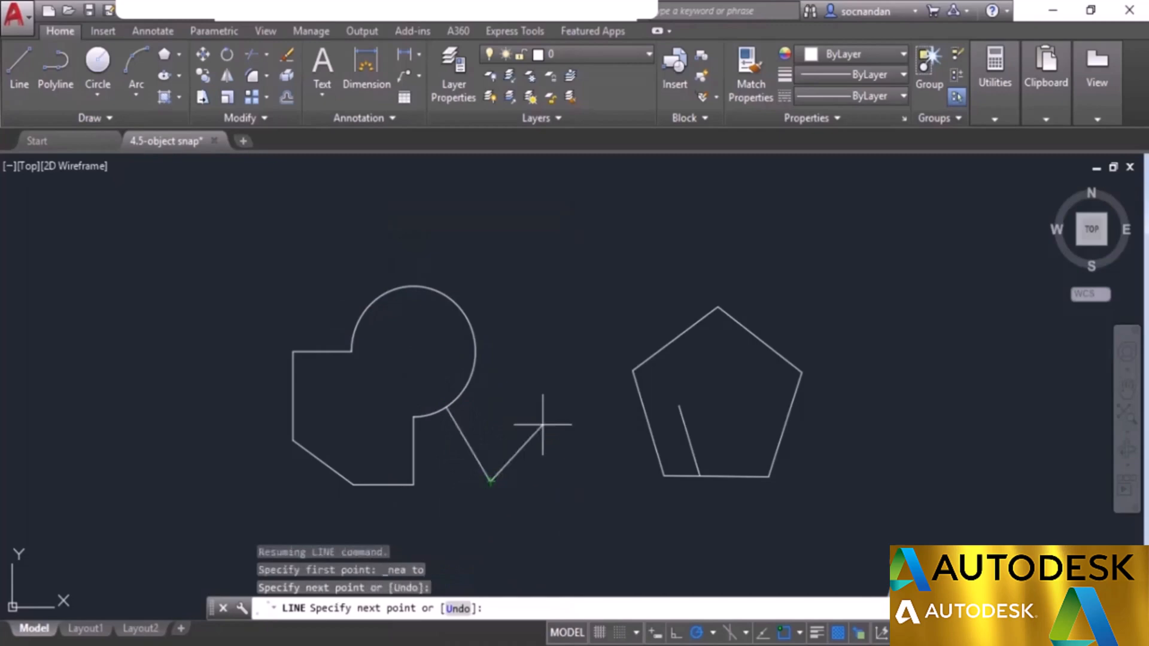
key(Return)
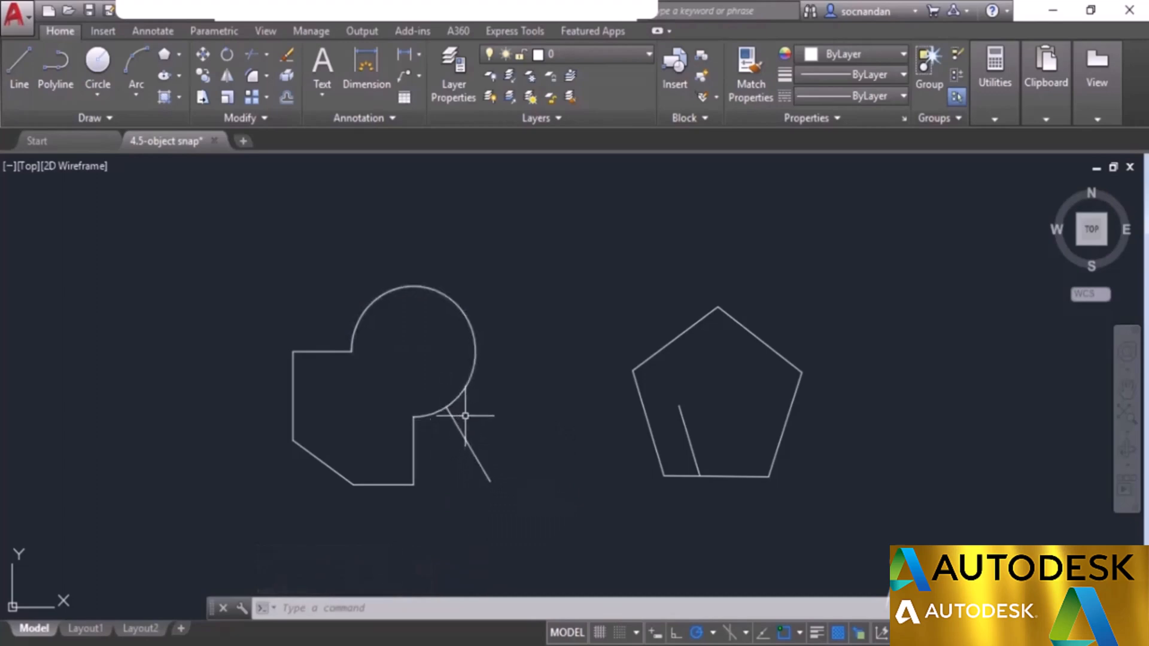
Step: Erase the line starting on the arc shape's curve and the parallel line inside the pentagon
click(470, 444)
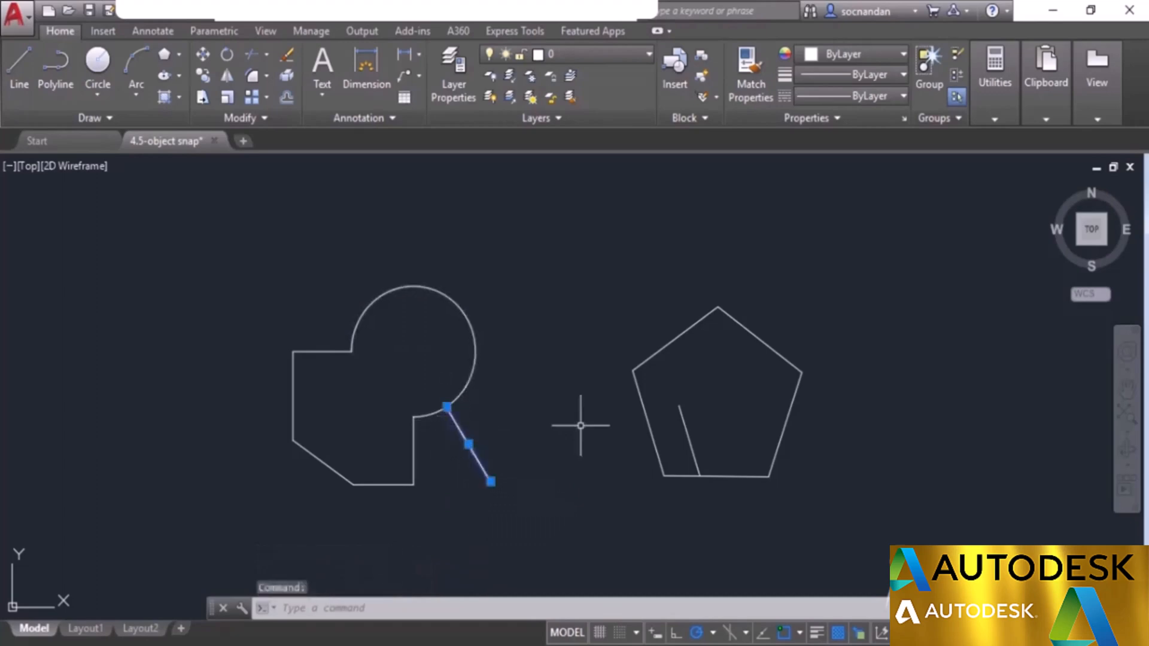
click(680, 413)
right_click(673, 383)
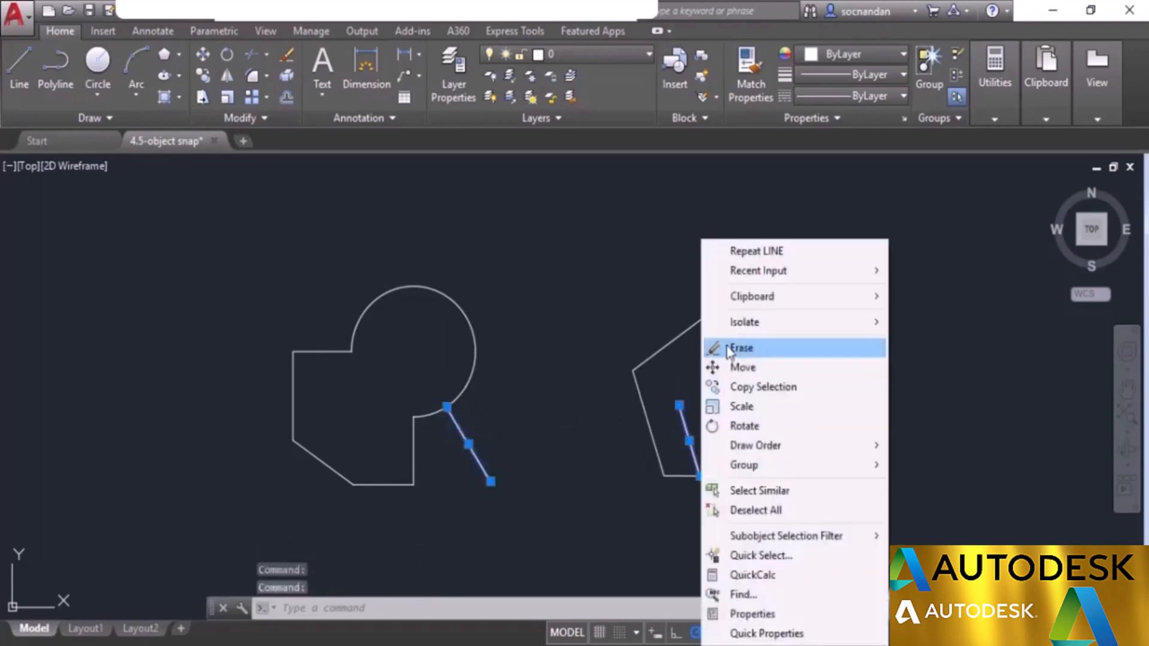
click(727, 345)
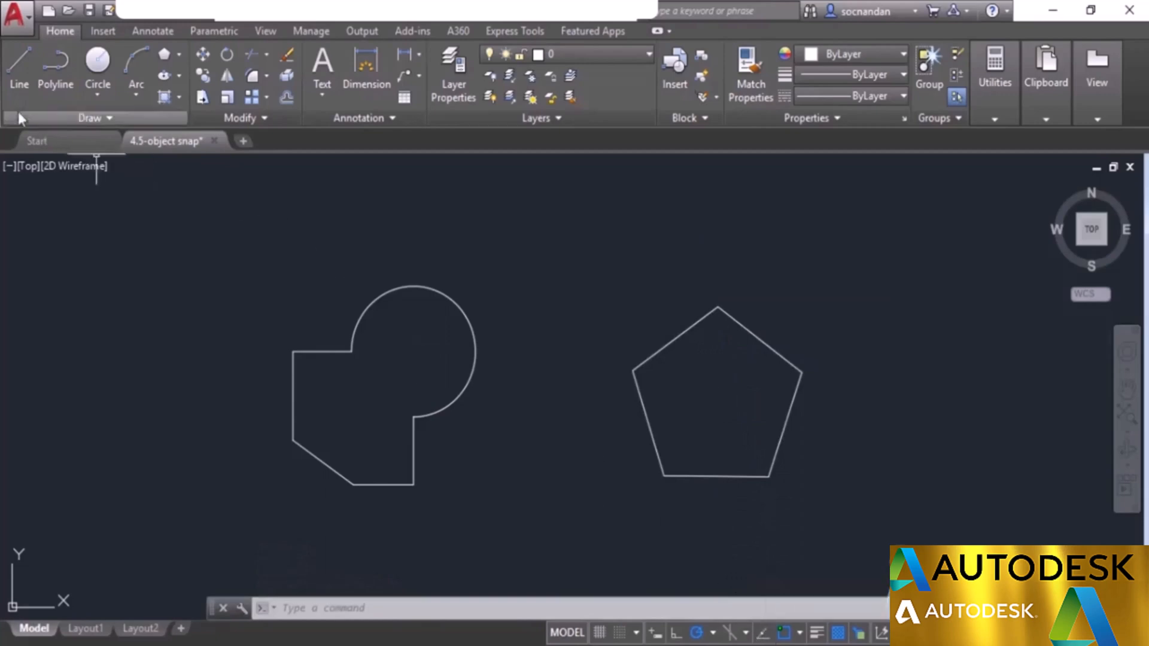
Step: Turn on Object Snap Tracking during the Line command and pick a start point horizontally aligned with the arc's lower endpoint
click(18, 82)
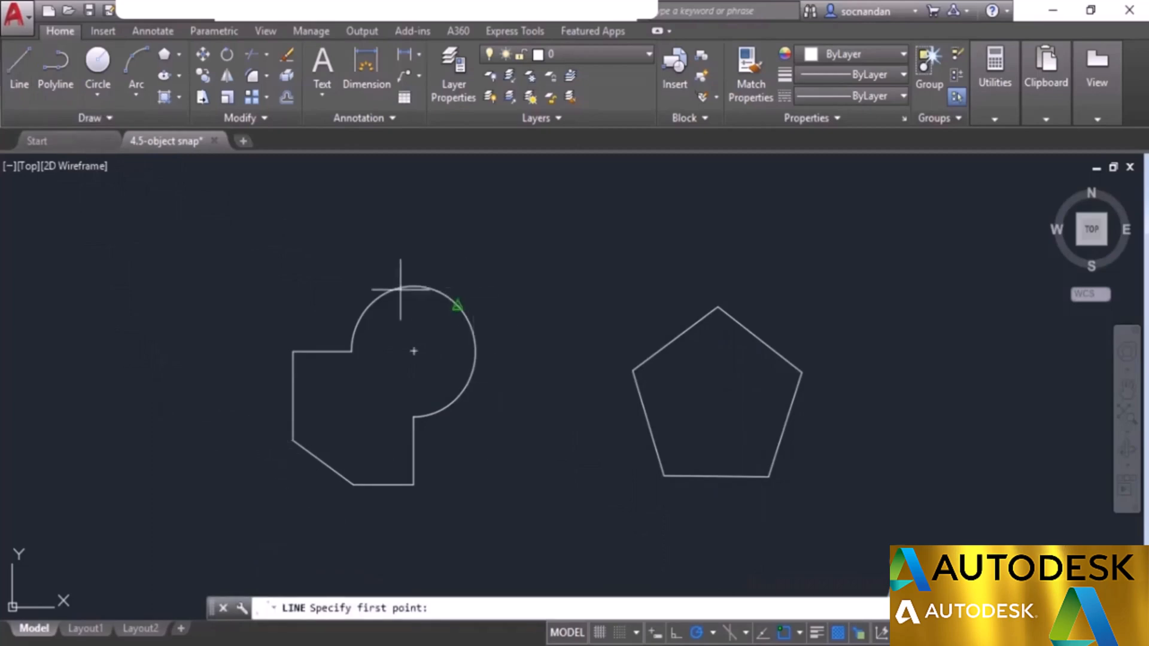
mouse_move(413, 351)
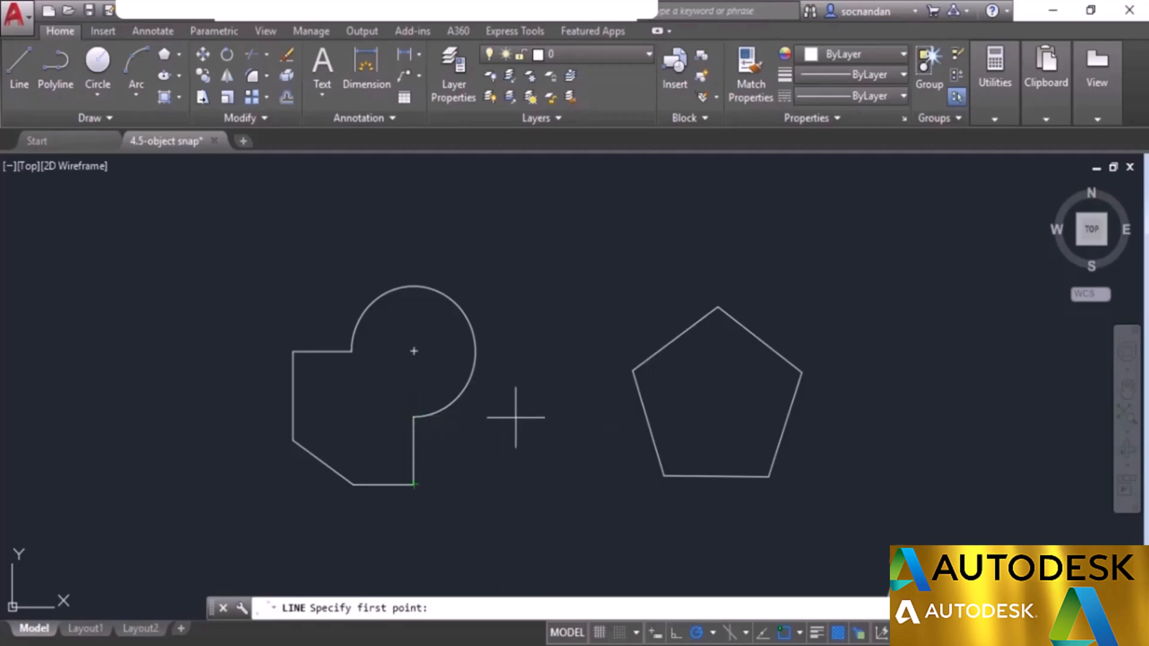
click(762, 635)
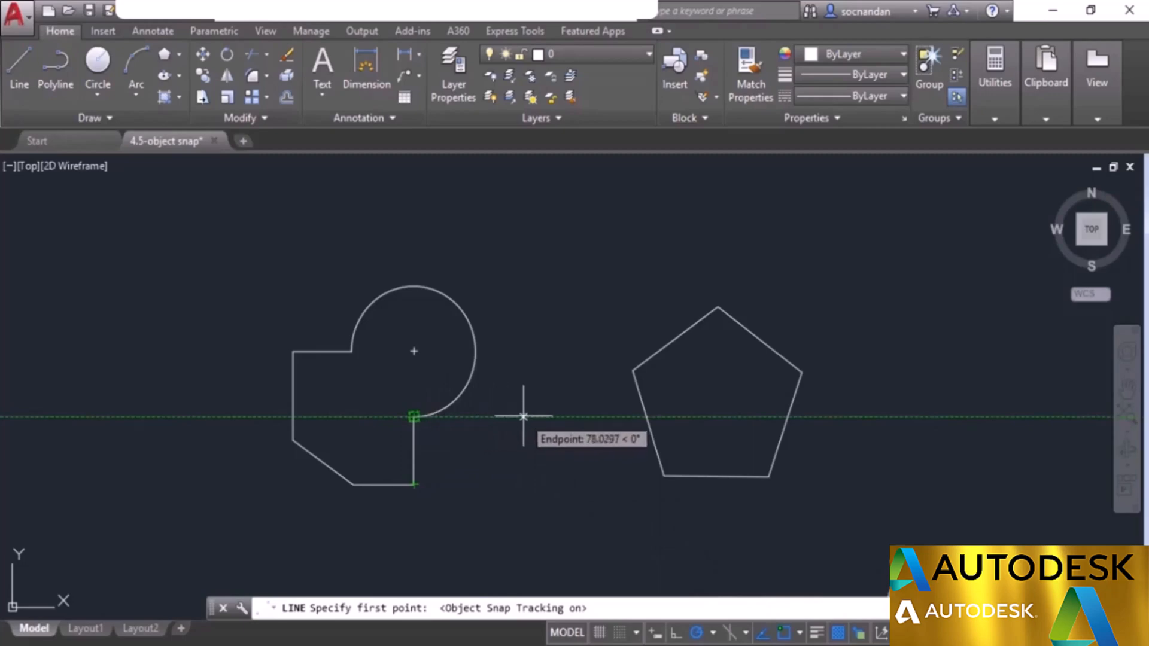
click(524, 417)
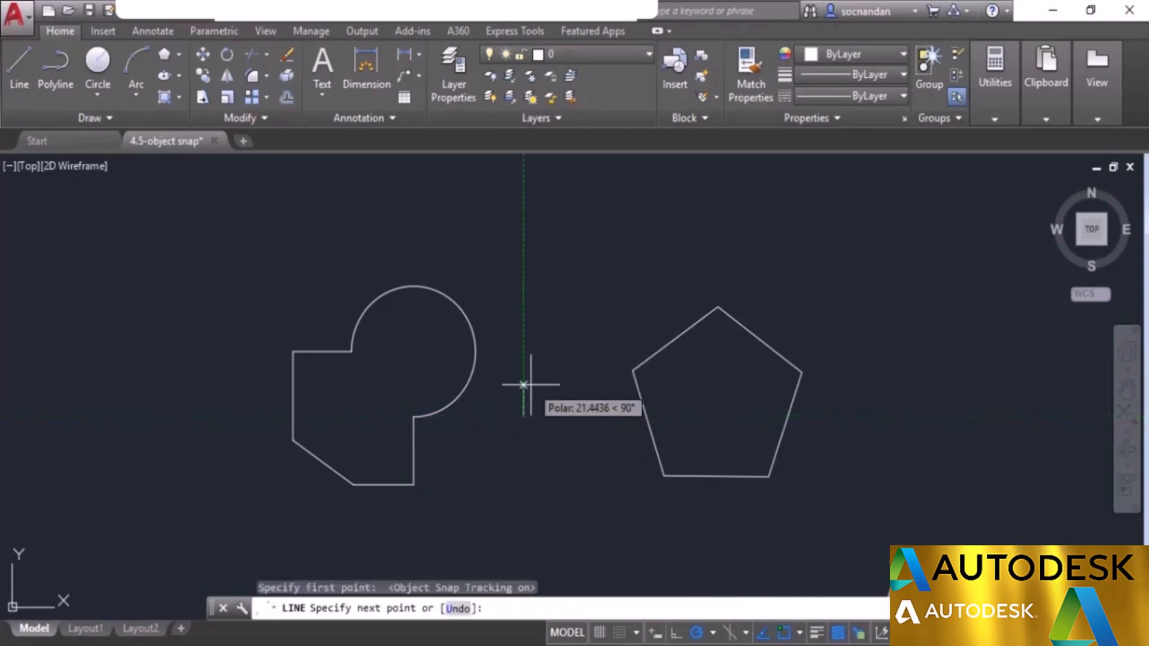
key(Return)
key(Return)
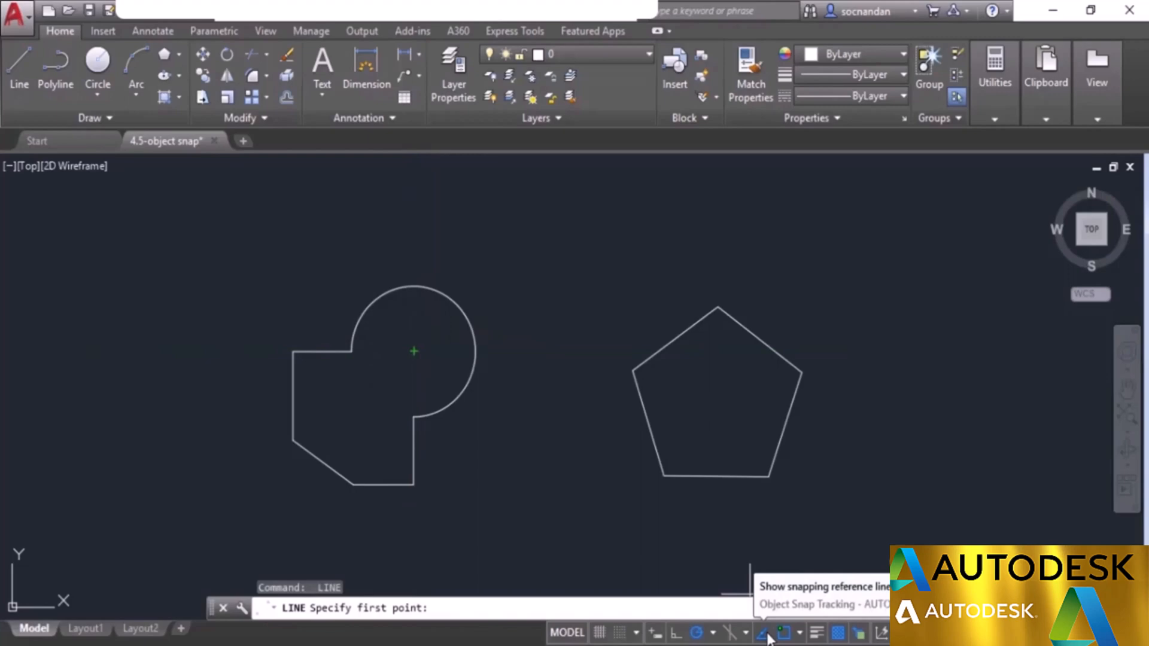
key(F11)
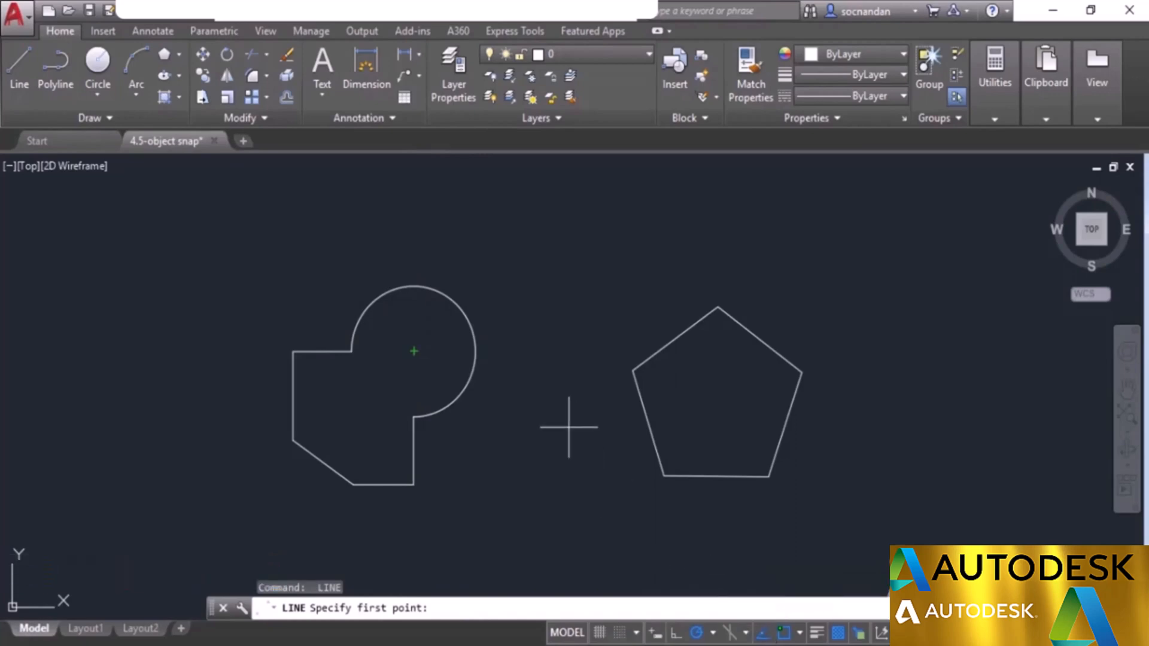
key(Escape)
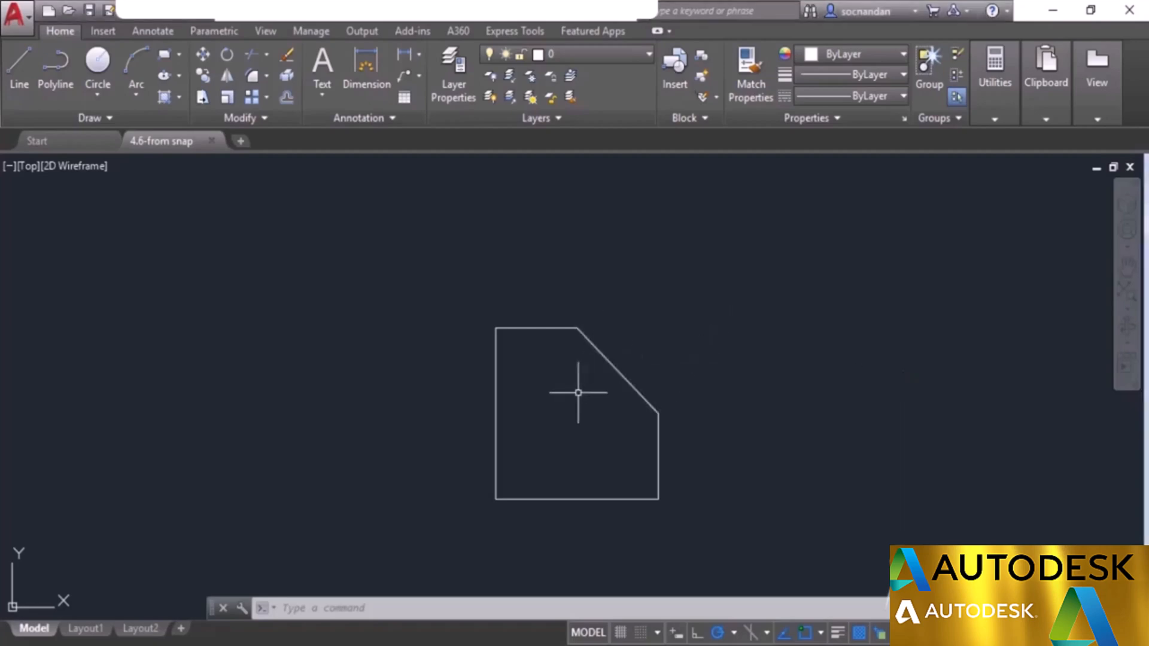
middle_drag(579, 389, 515, 368)
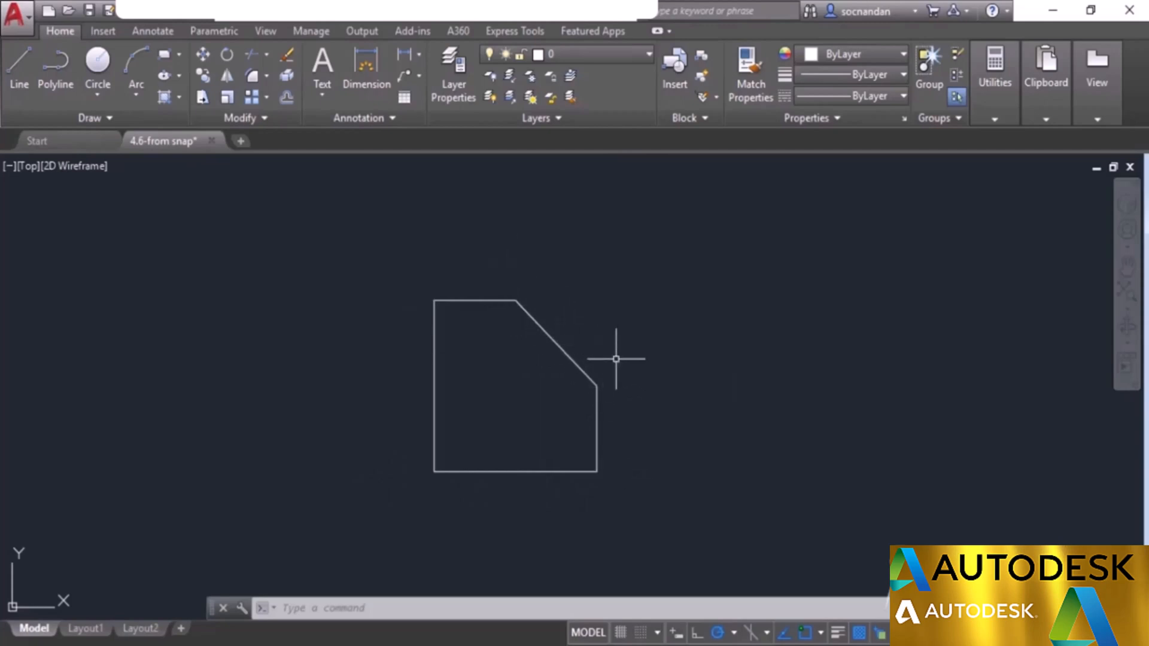
middle_drag(632, 360, 577, 414)
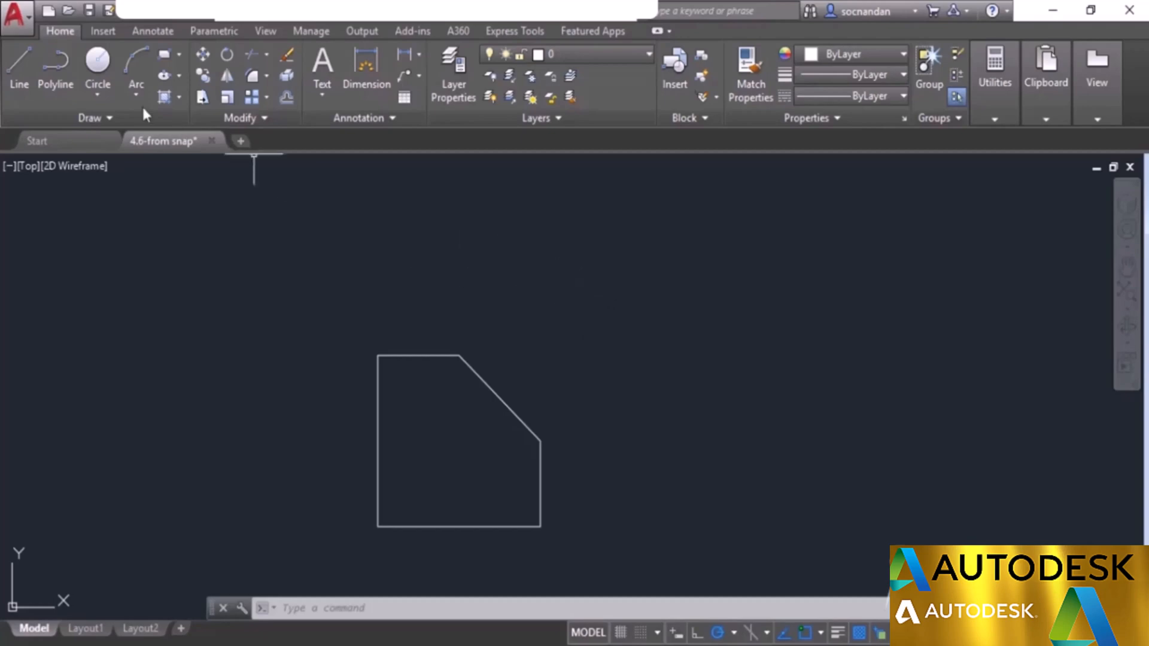
click(97, 61)
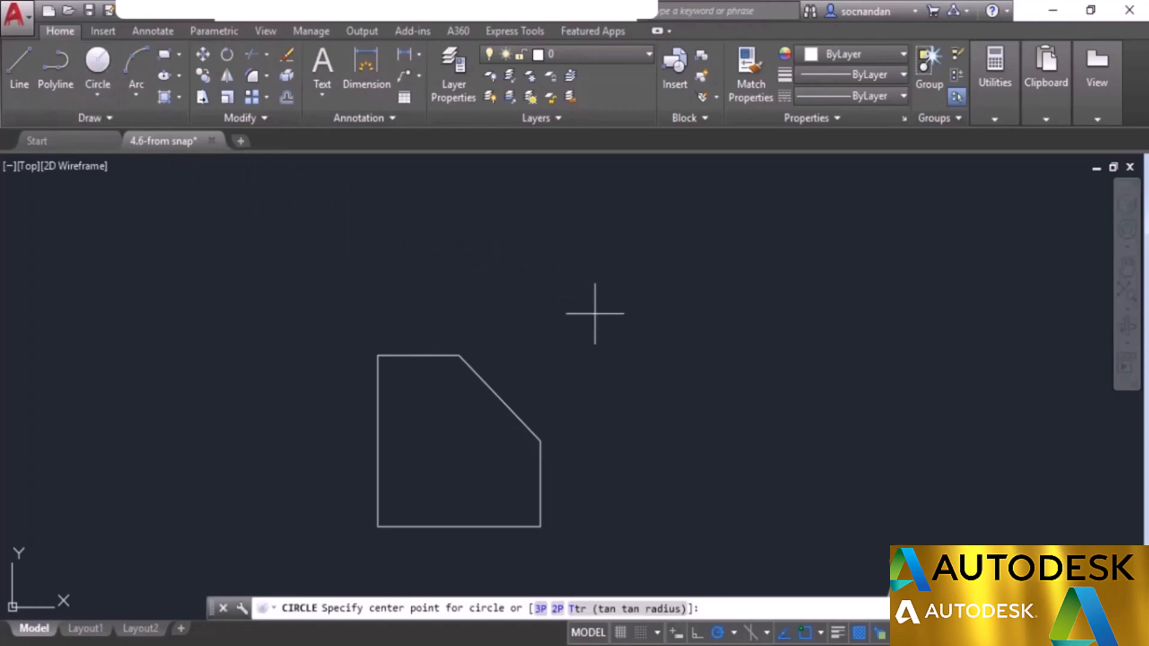
shift+right_click(595, 313)
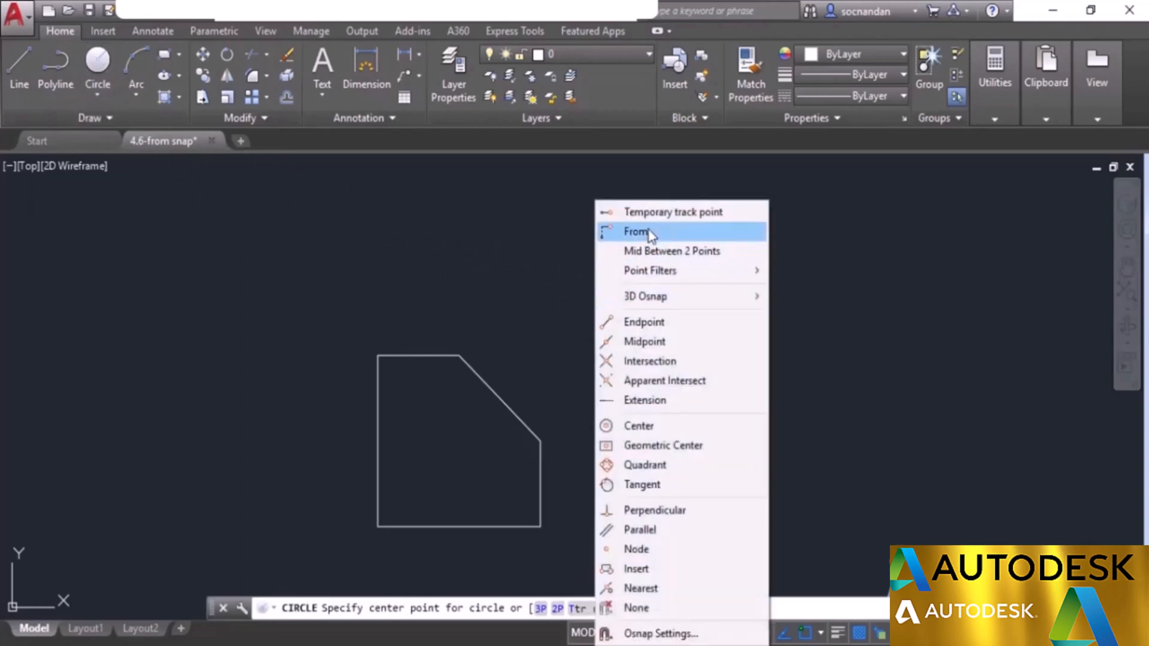
click(667, 231)
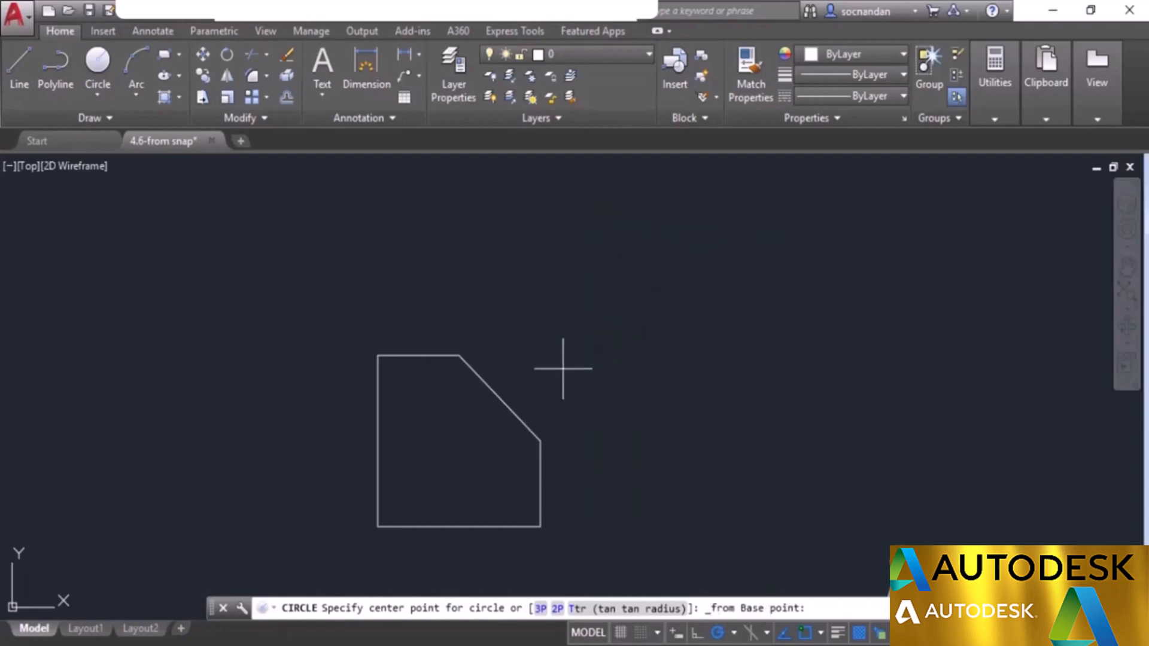
click(499, 399)
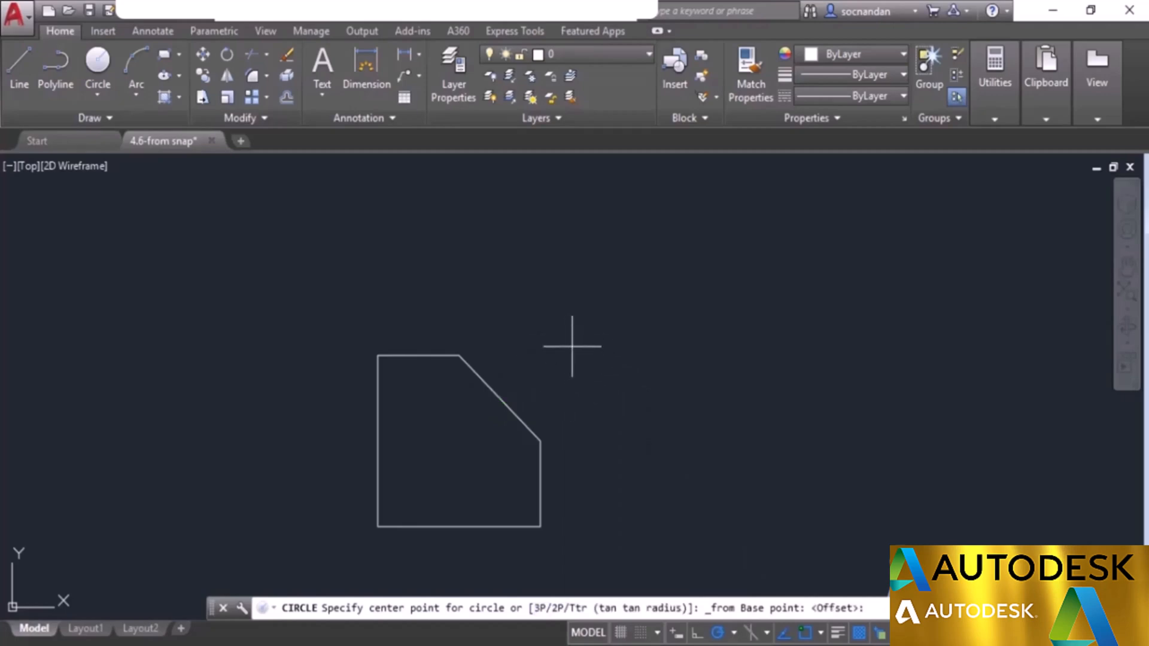
text(@10<)
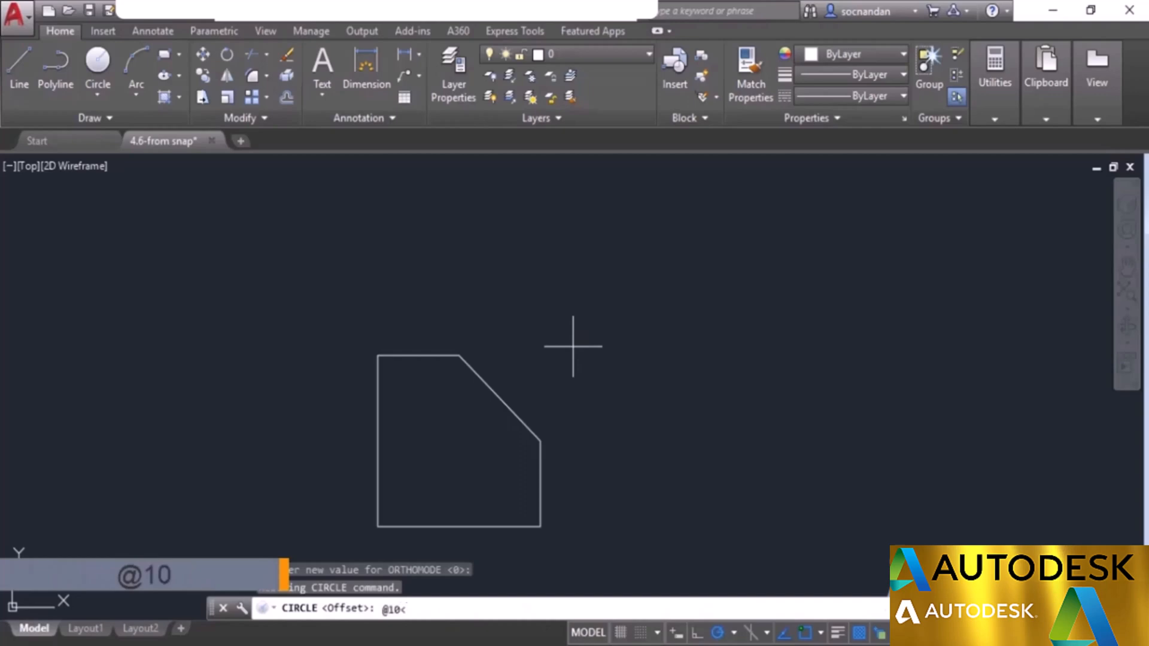
text(30)
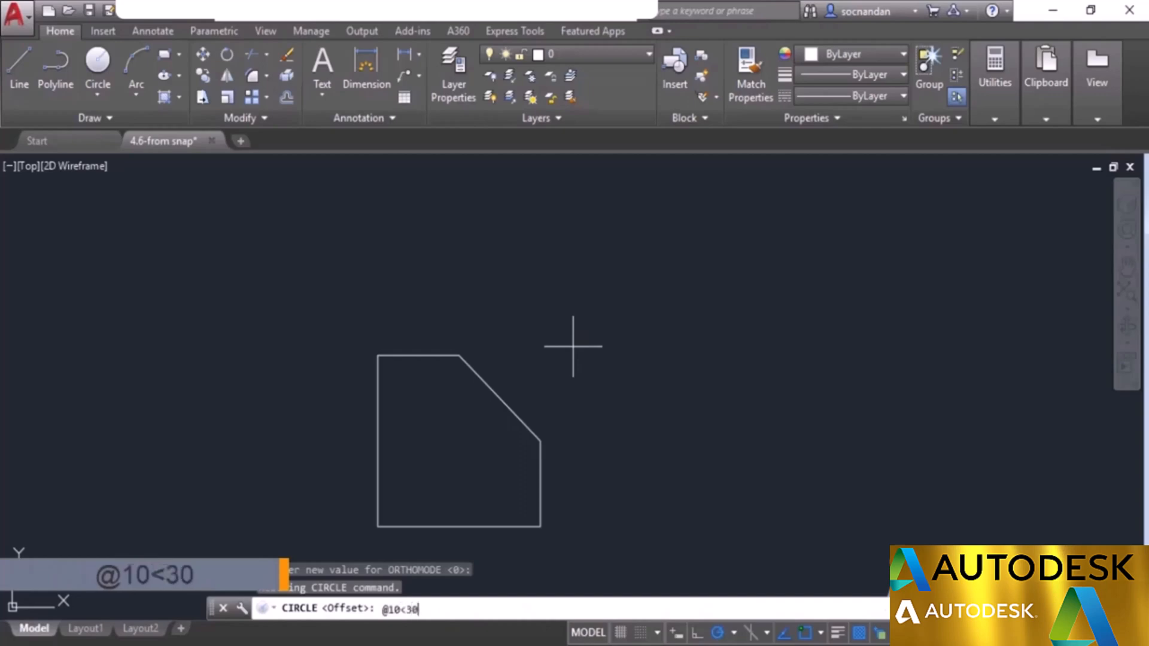
key(Return)
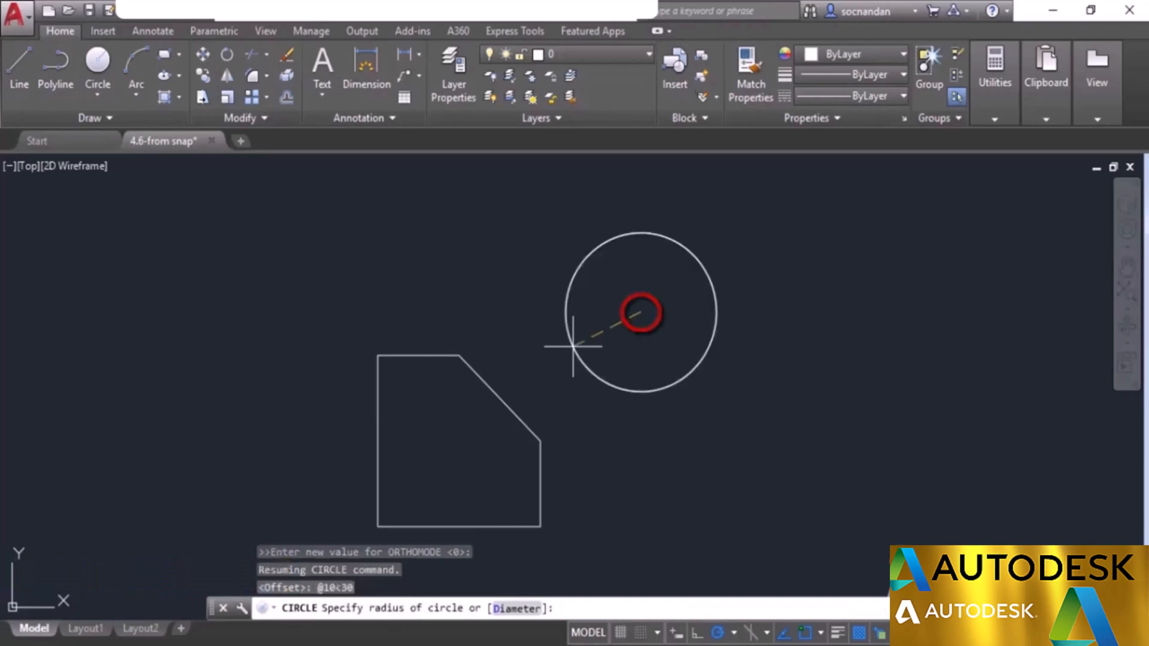
text(5)
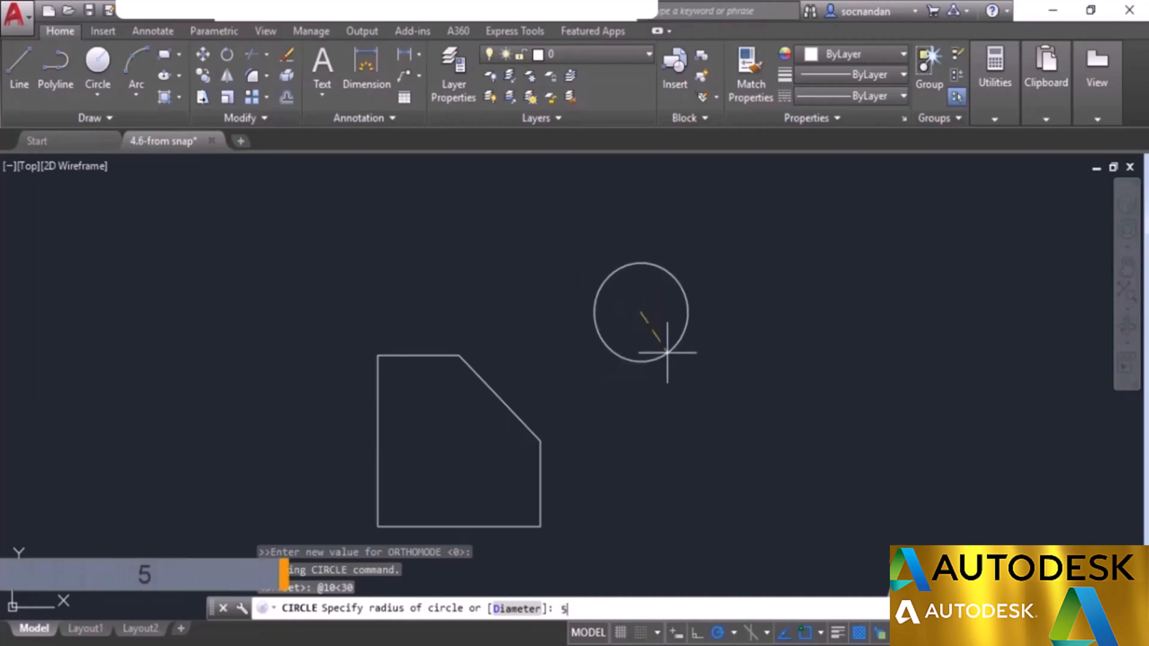
key(Return)
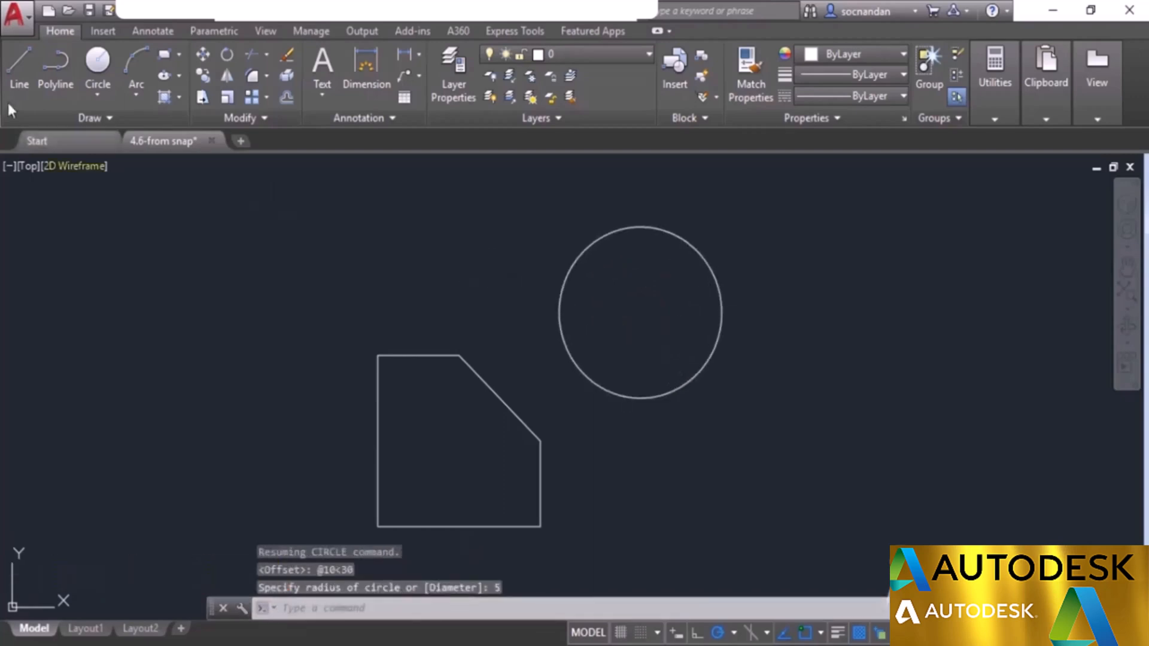
Step: Draw a line from the midpoint of the shape's sloped edge to the center of the circle
click(20, 77)
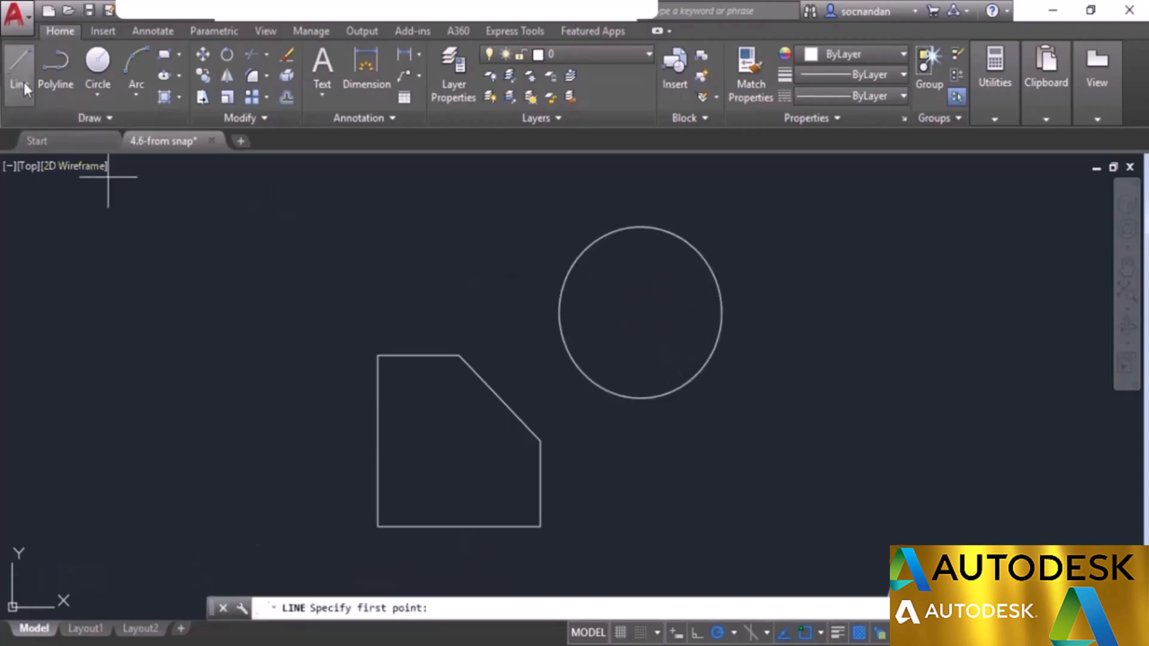
click(500, 398)
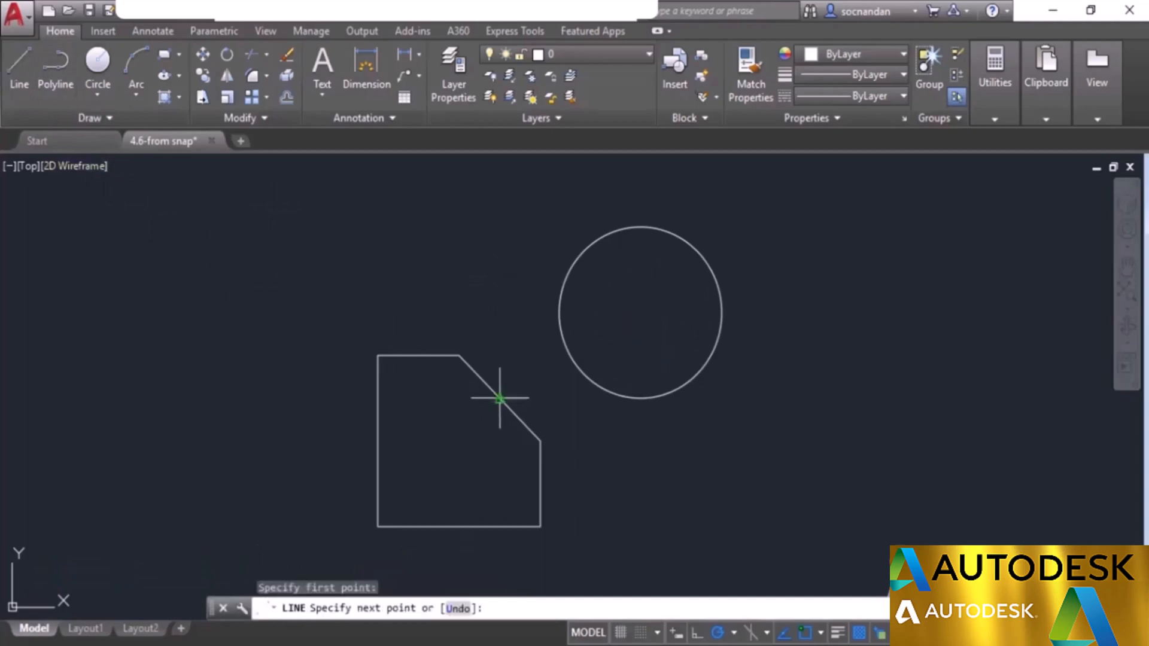
click(641, 312)
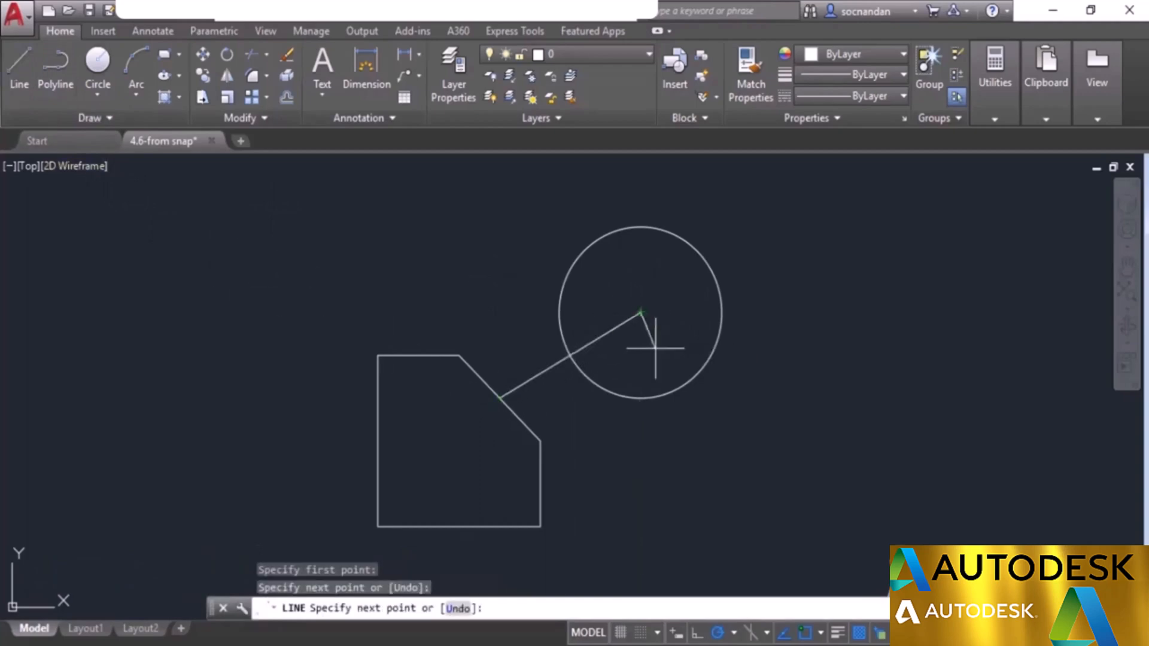
key(Return)
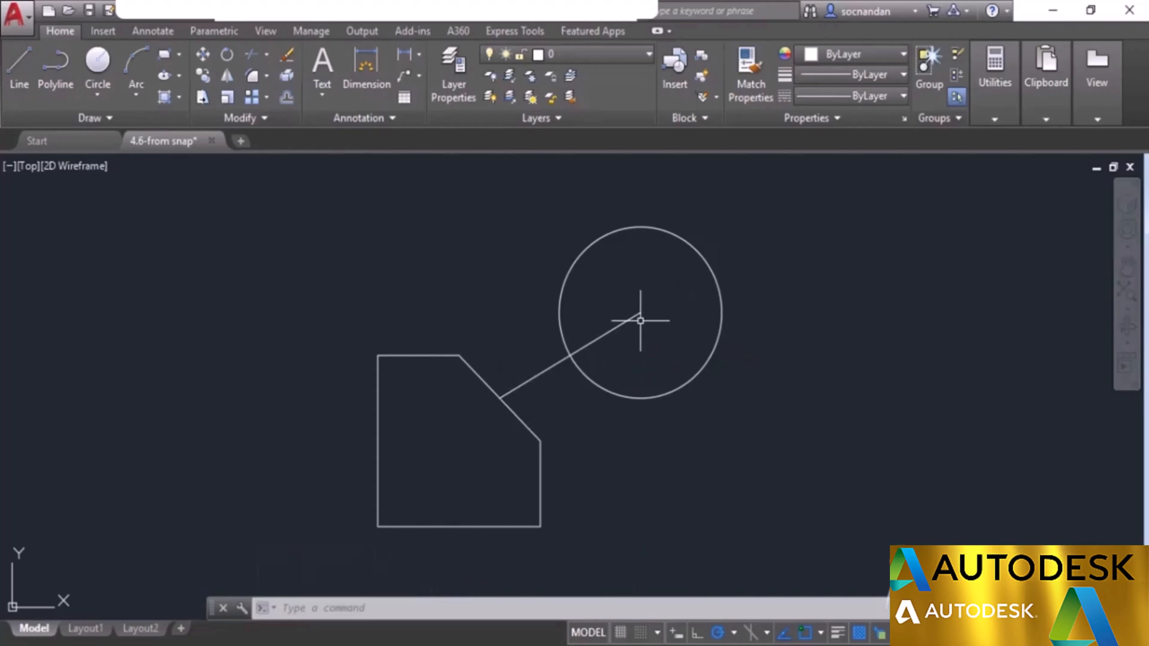
Step: Measure the distance and angle from the sloped edge's midpoint to the circle's center with DIST
text(d)
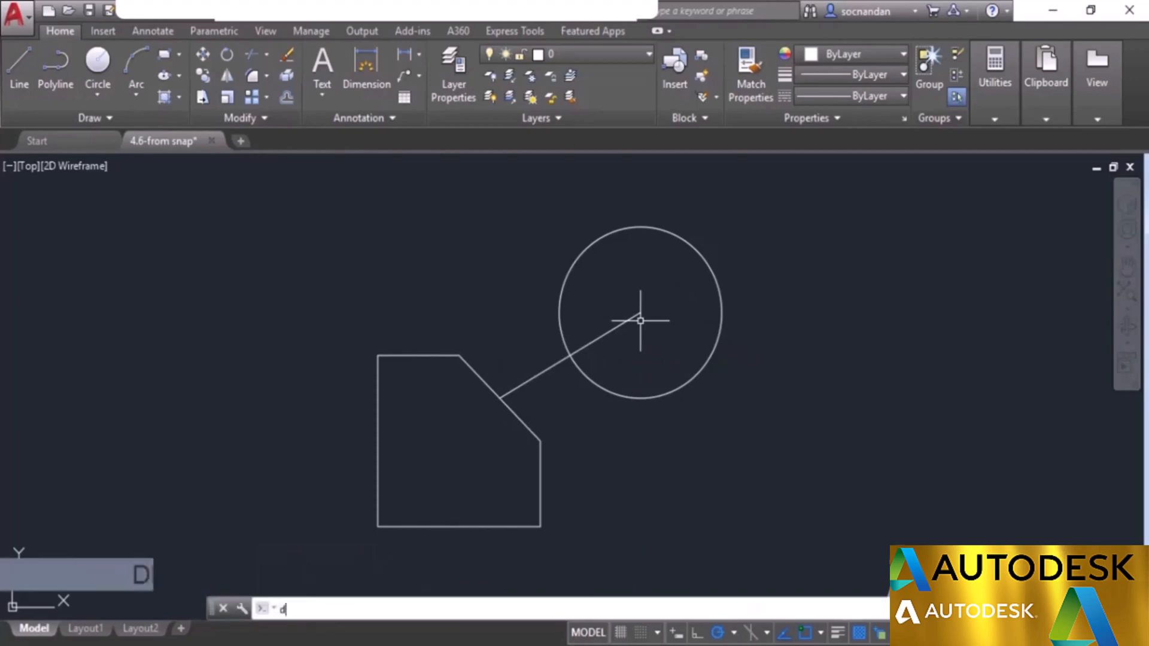
text(i)
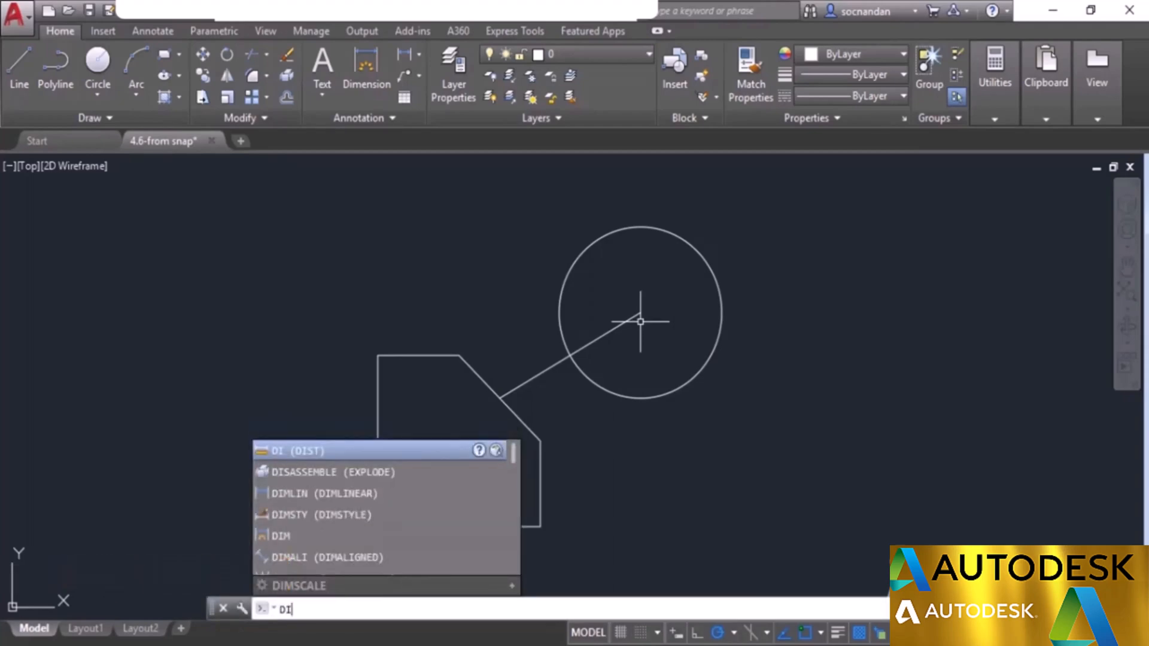
key(Return)
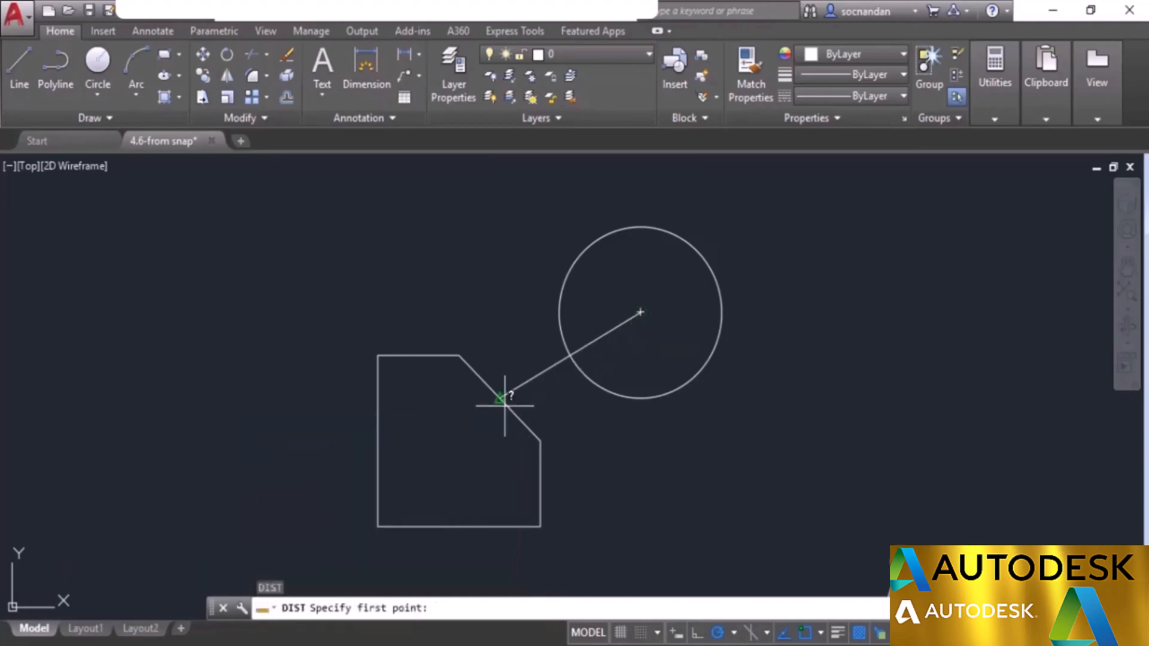
click(500, 398)
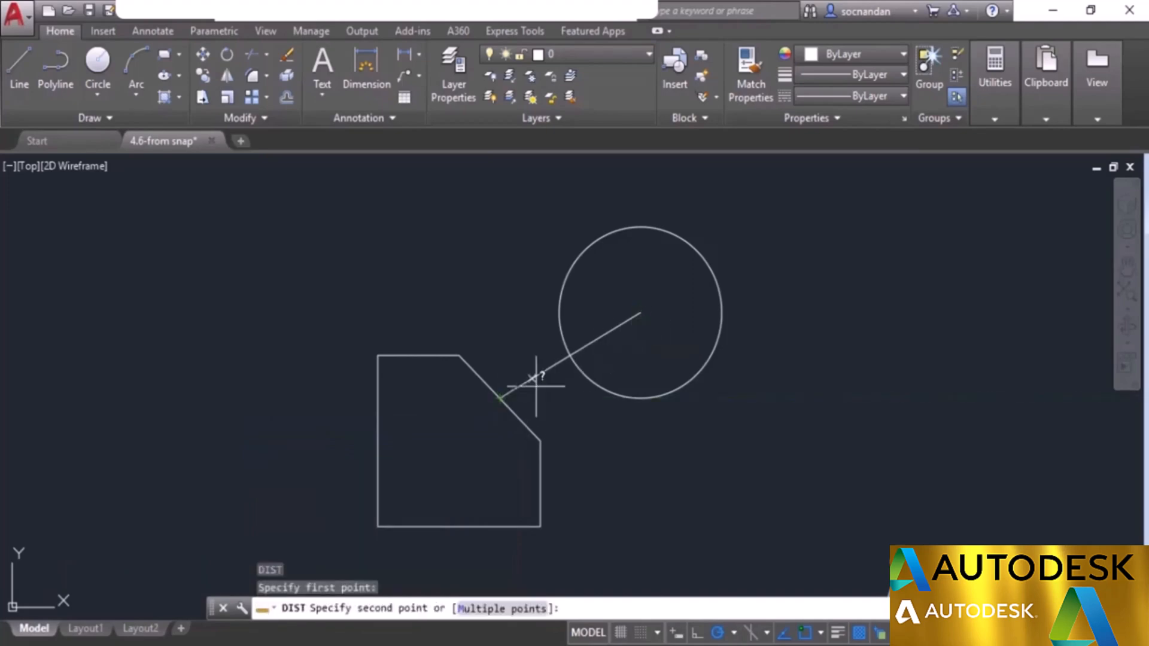
click(637, 316)
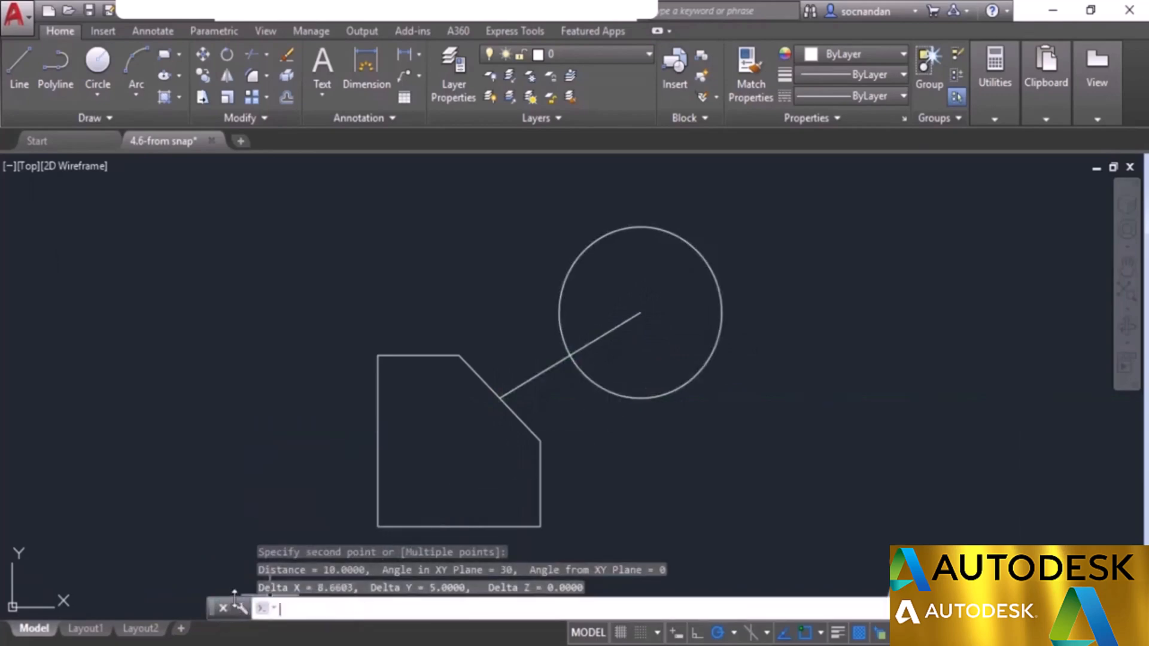
drag(234, 597, 242, 568)
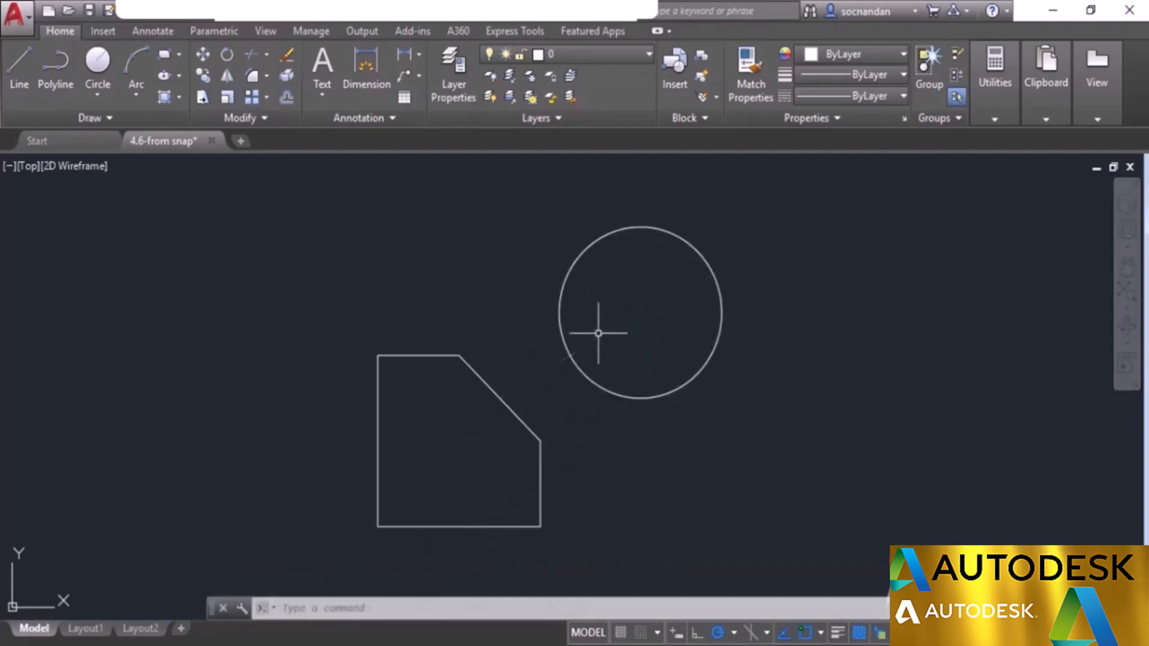
Step: Erase the circle outside the shape
click(617, 302)
click(539, 225)
right_click(538, 218)
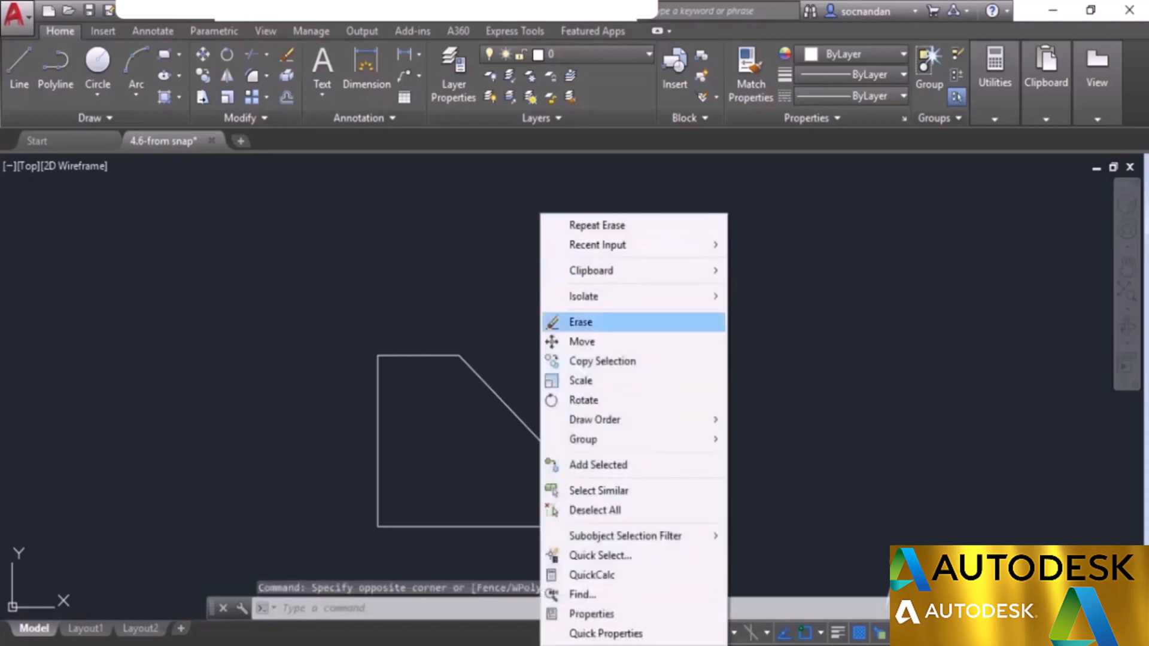
click(592, 322)
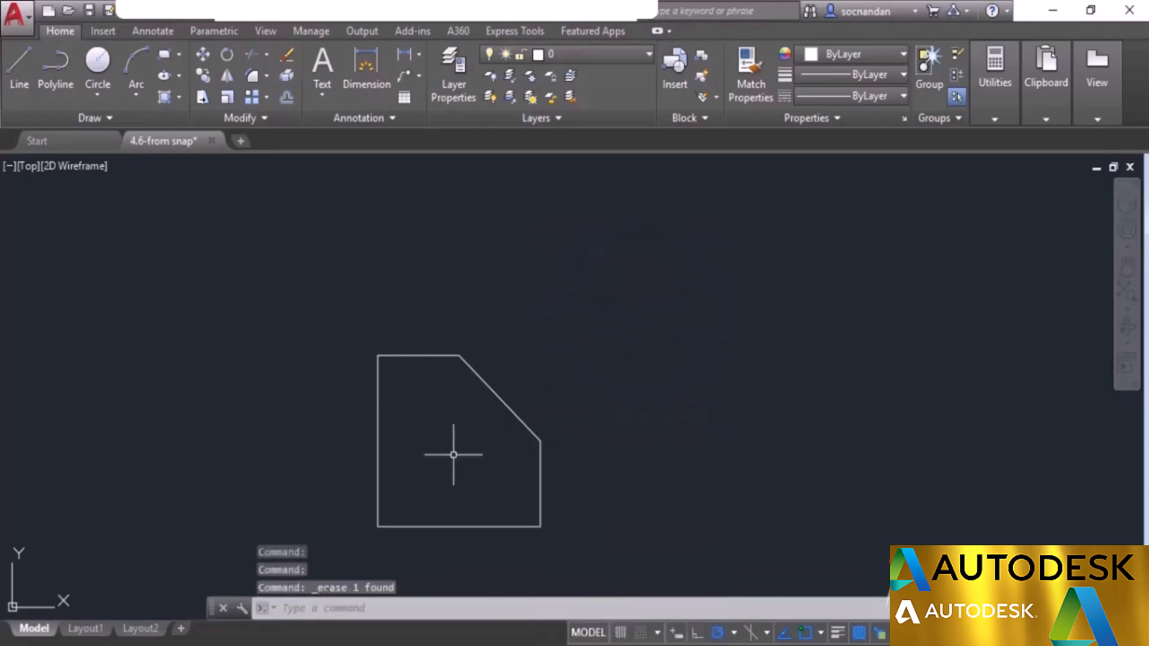
Step: Draw a circle of radius 2 inside the shape, using the From snap to center it at @5<235 from the sloped edge's midpoint
middle_drag(480, 463, 568, 412)
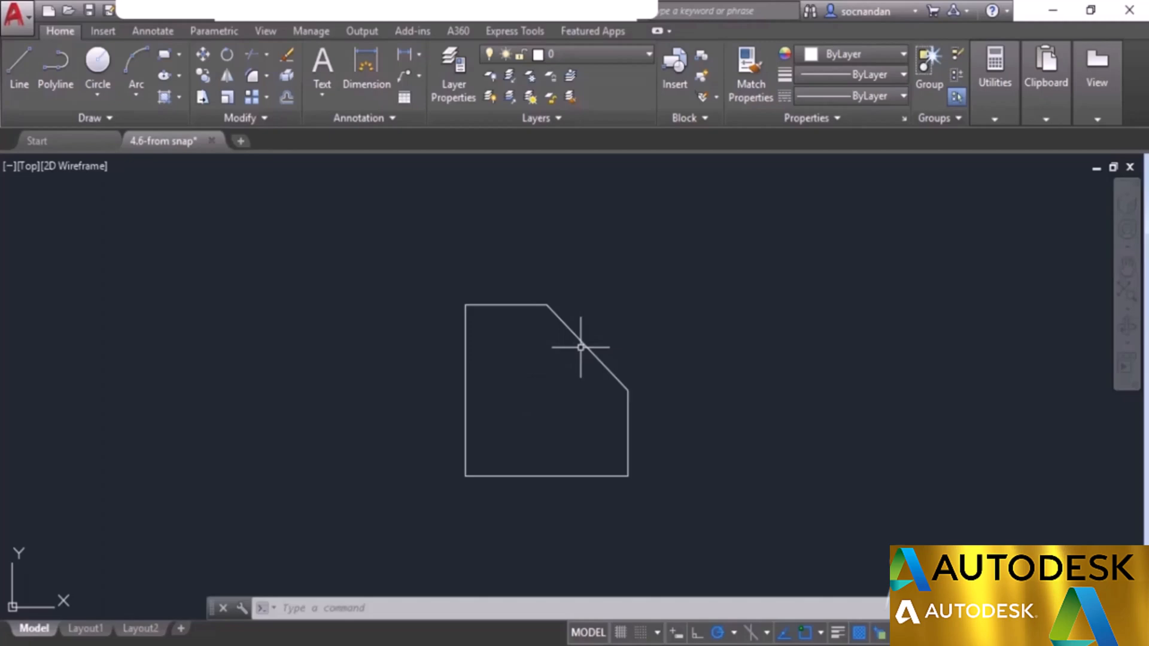
click(106, 61)
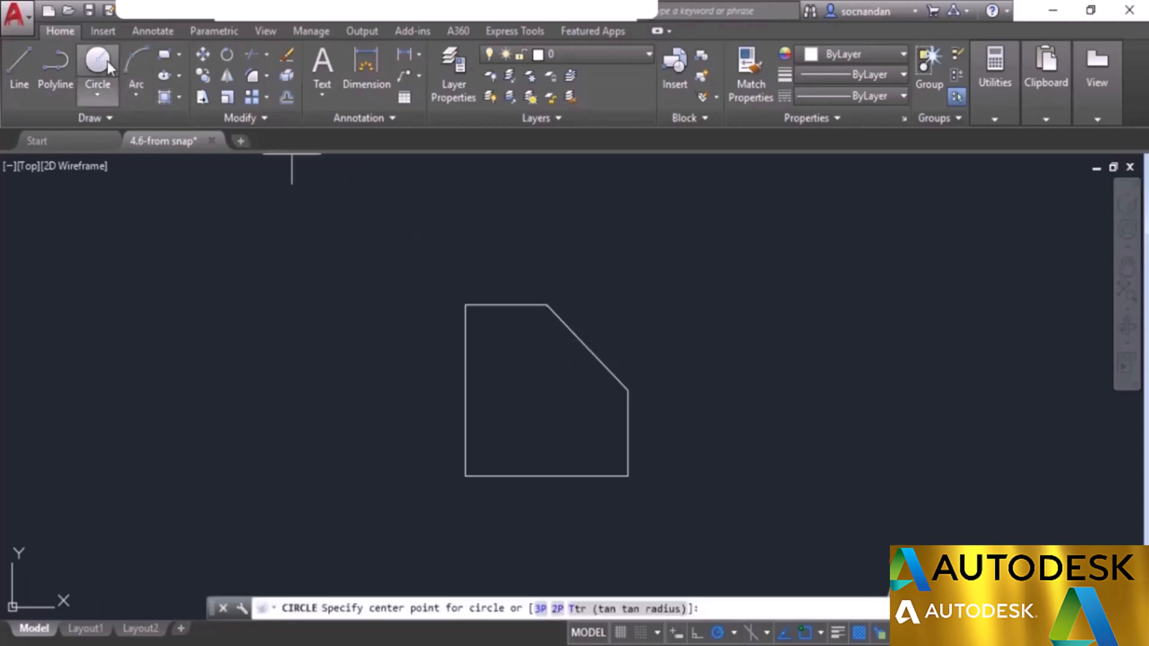
shift+right_click(251, 257)
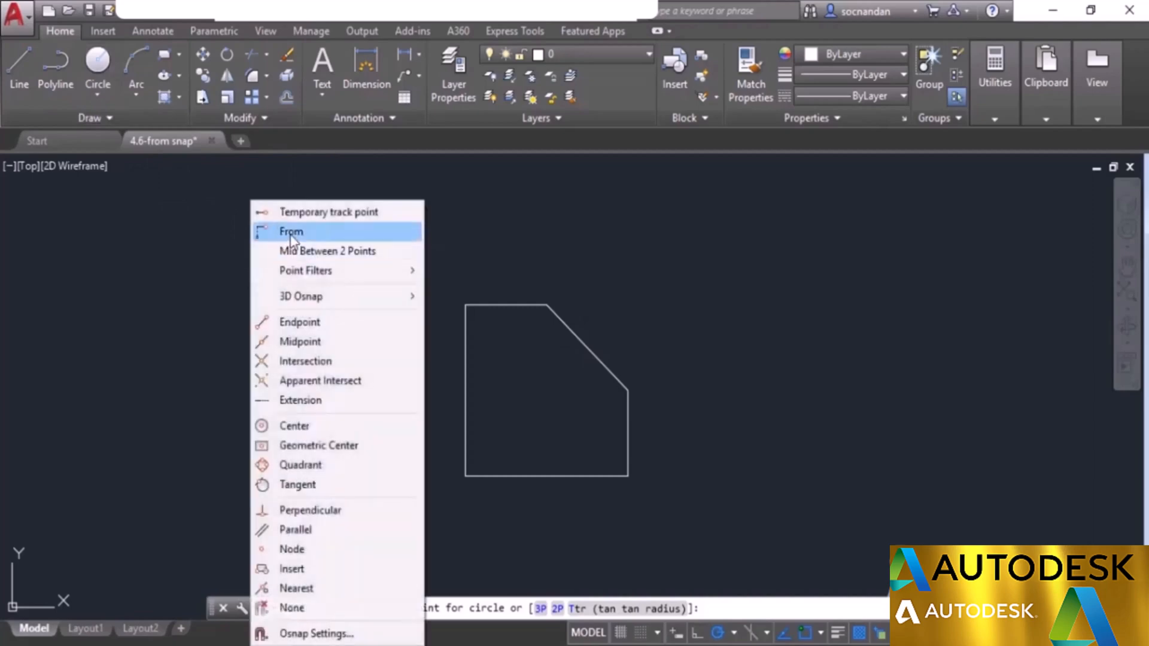
click(291, 233)
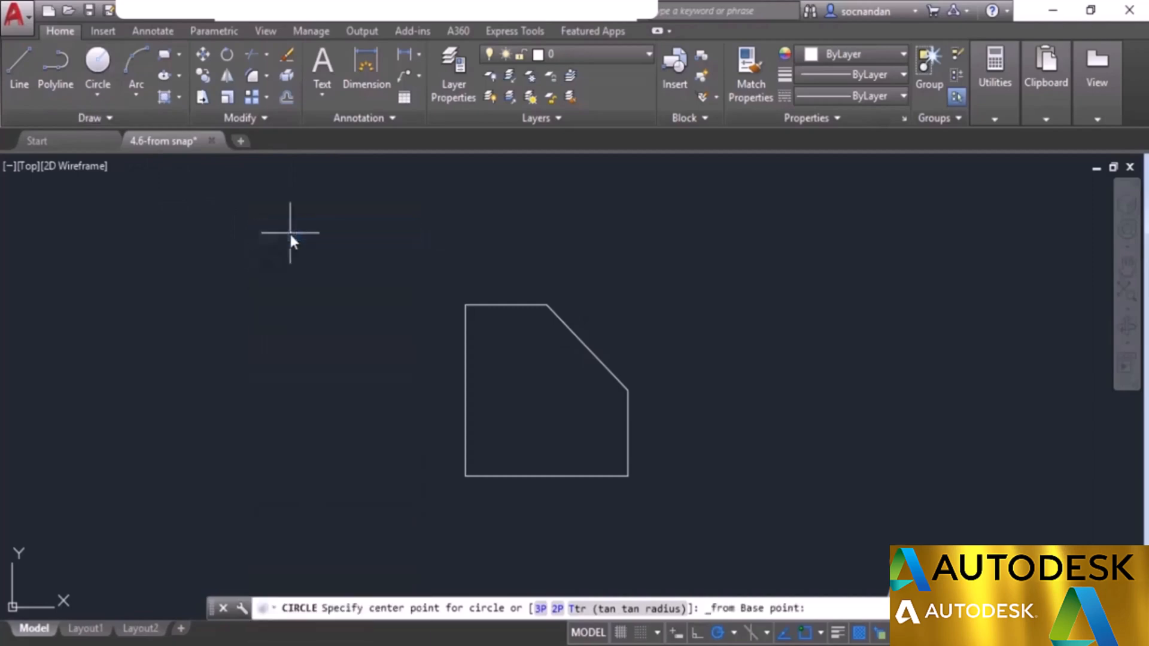
click(587, 344)
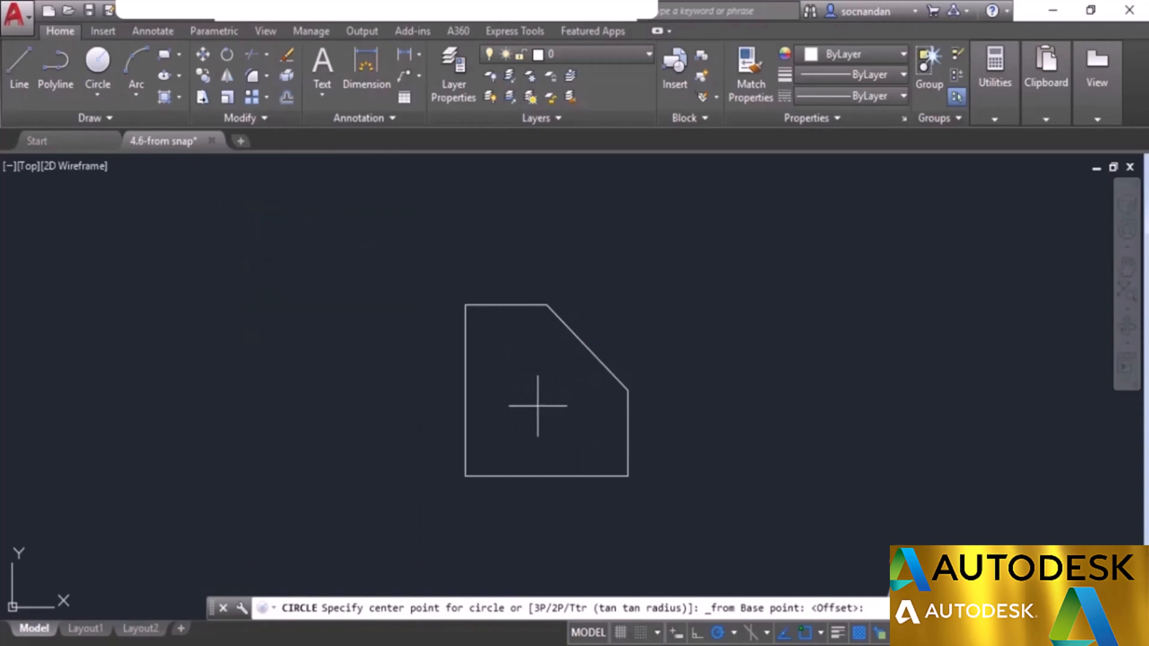
text(@)
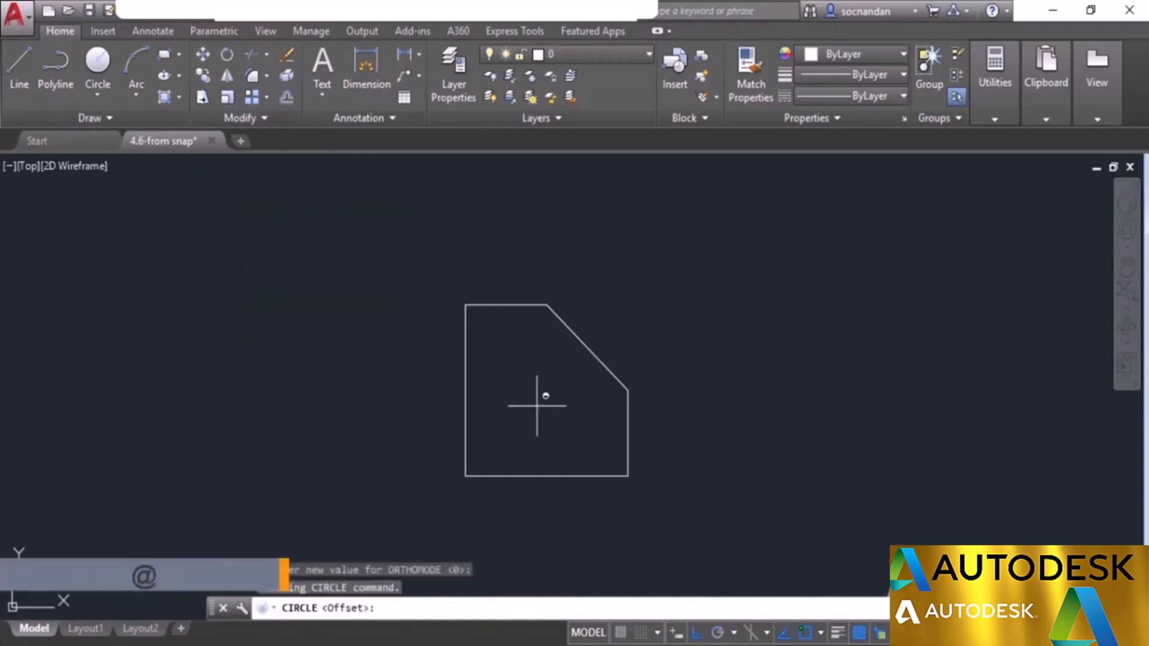
text(5)
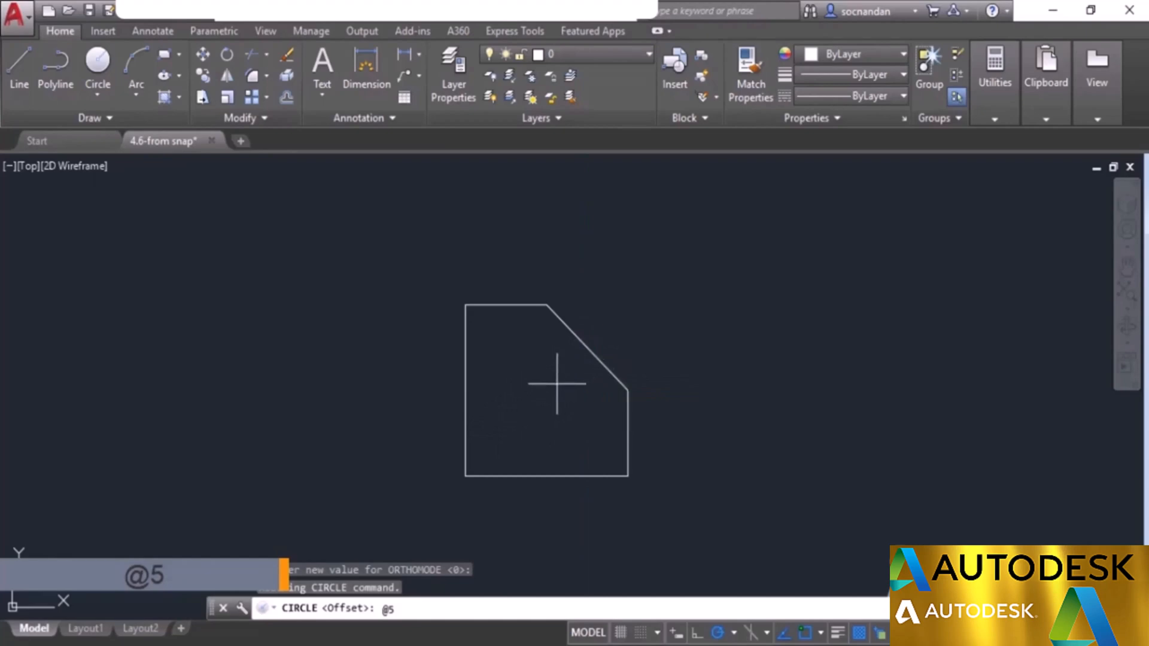
text(<235235)
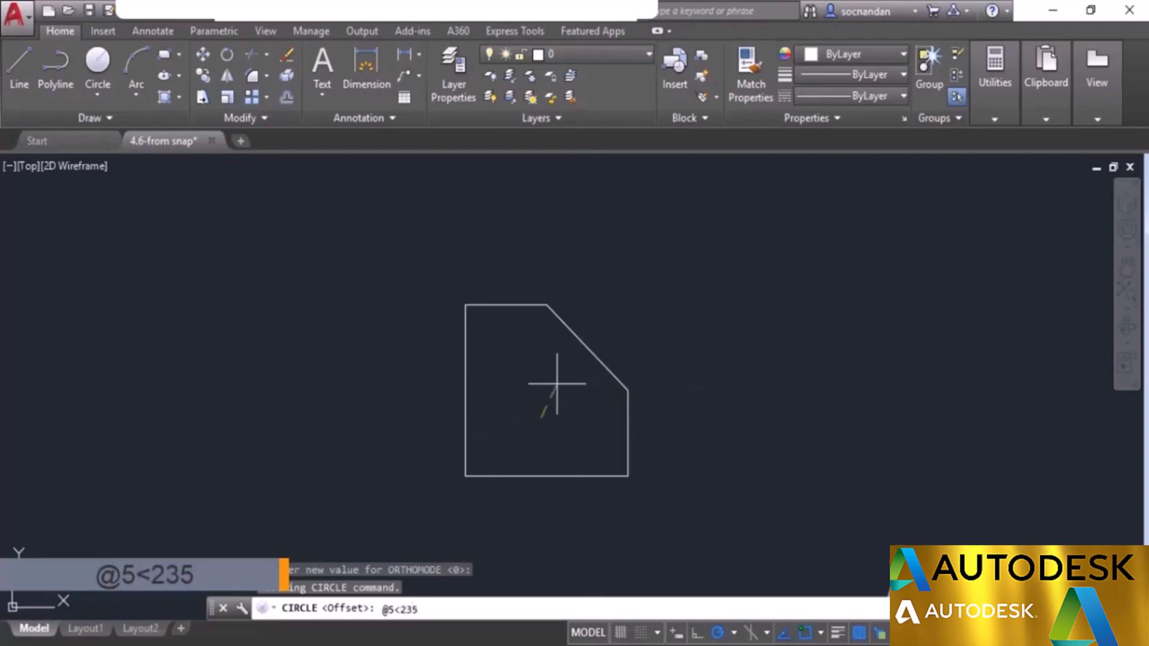
key(Return)
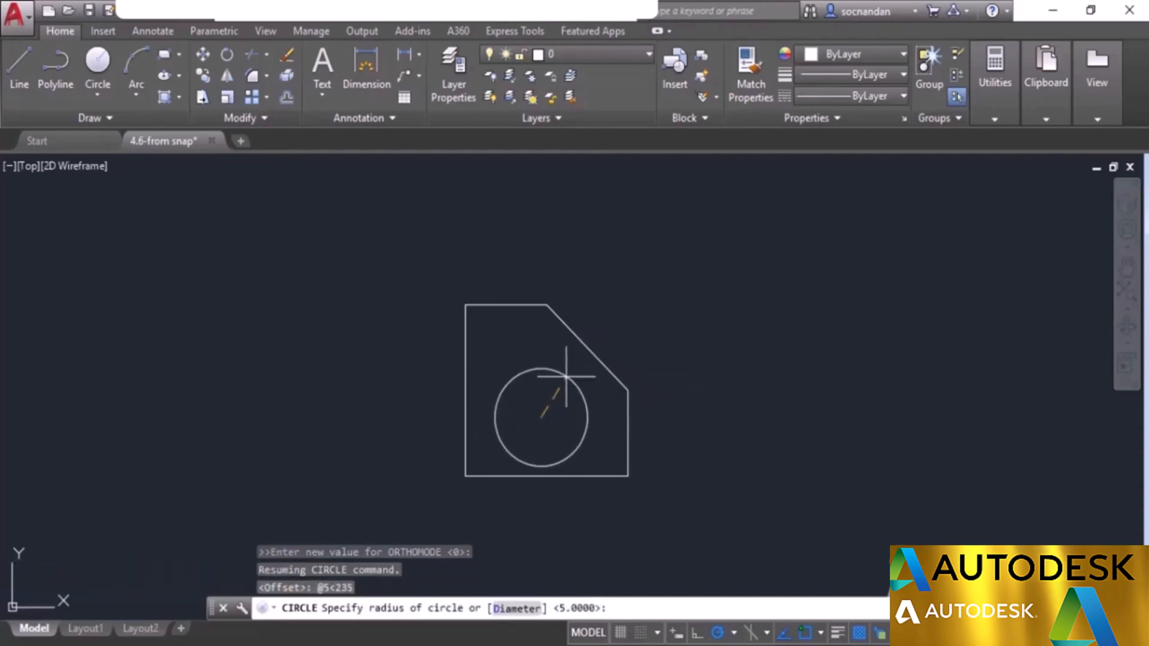
text(2)
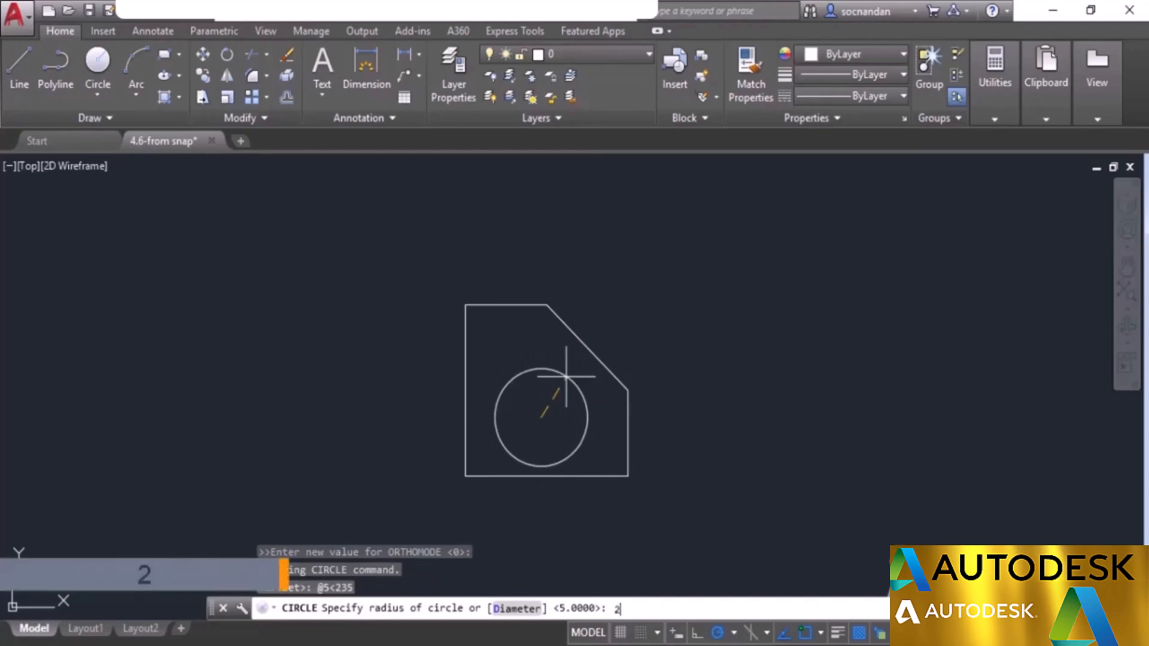
key(Return)
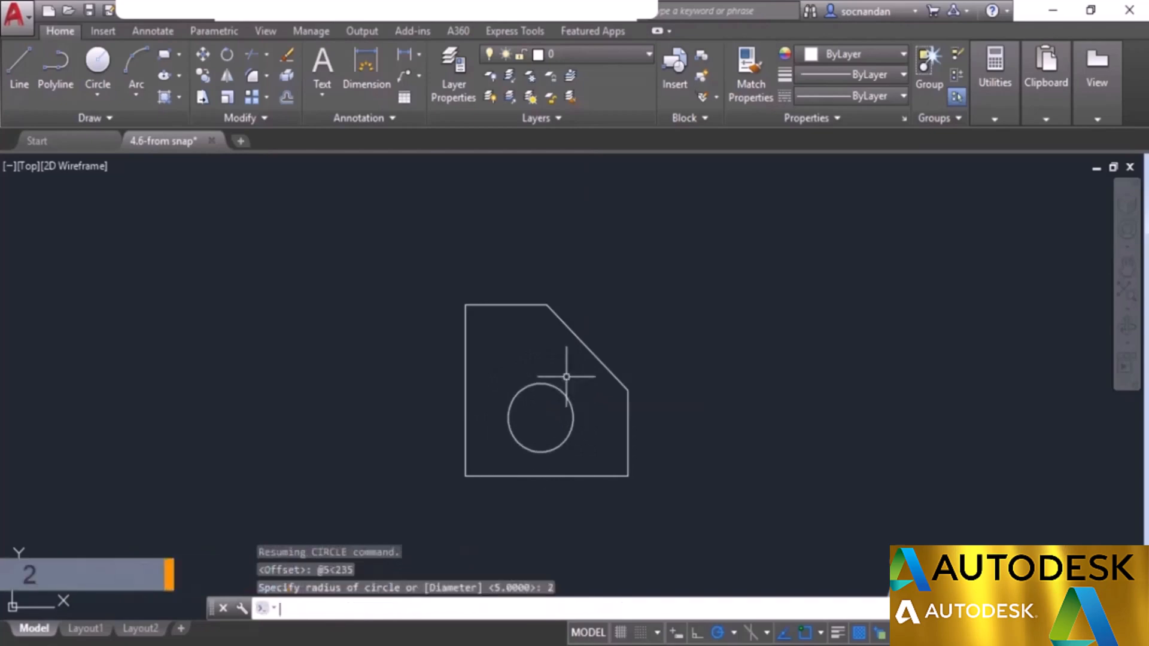